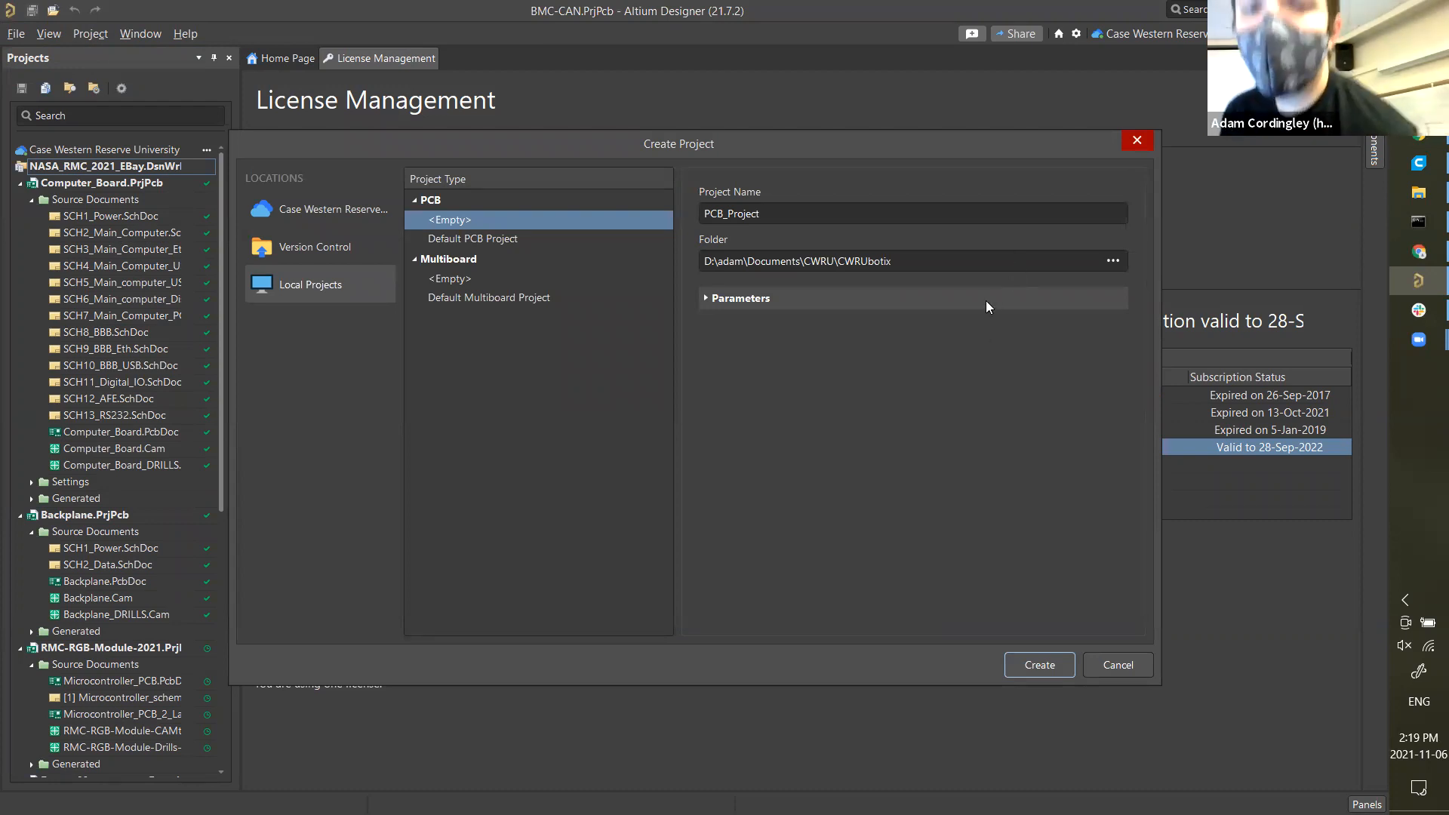
- Name the new empty PCB project Altium_Workshop
click(989, 213)
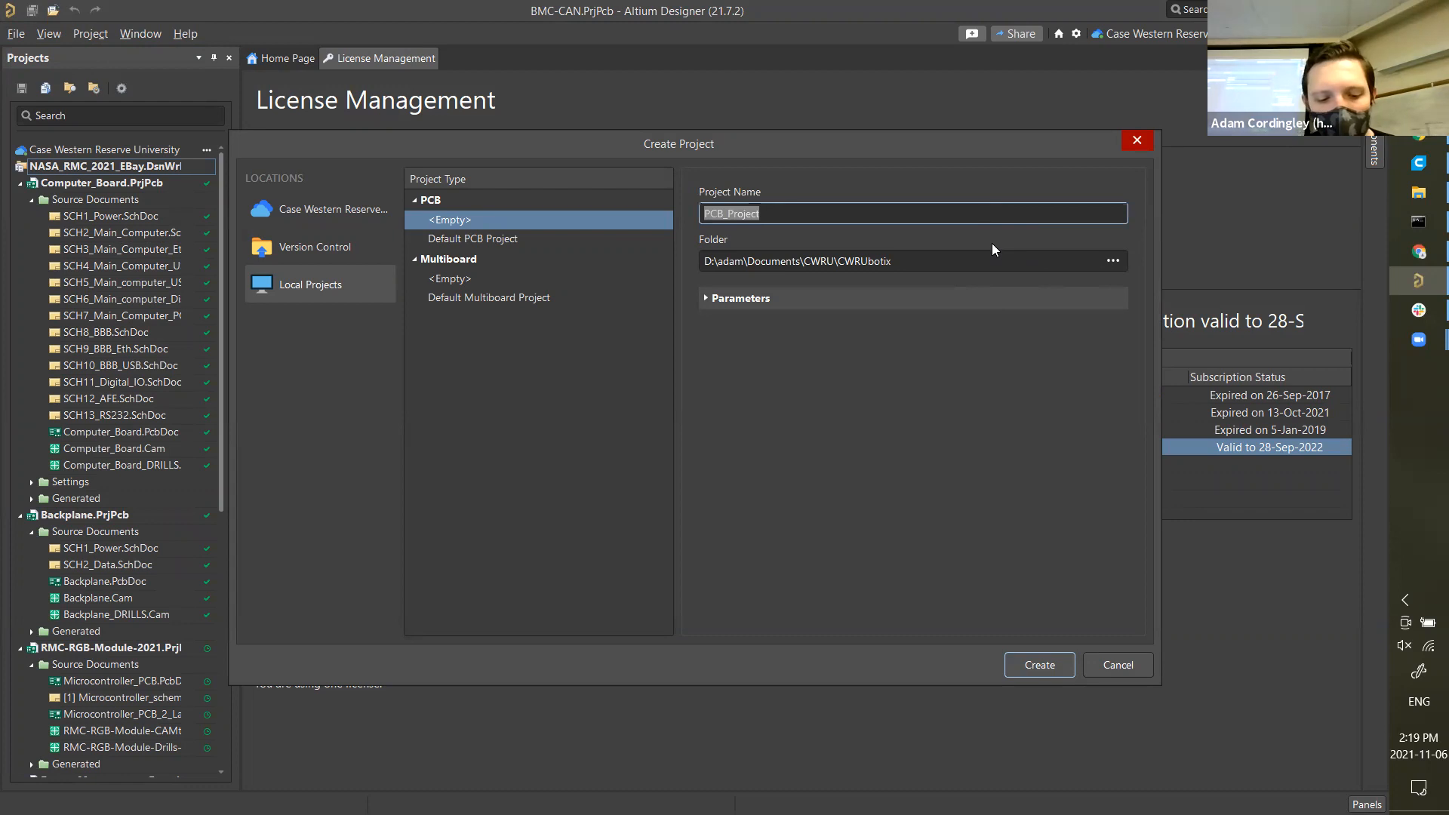
text(A)
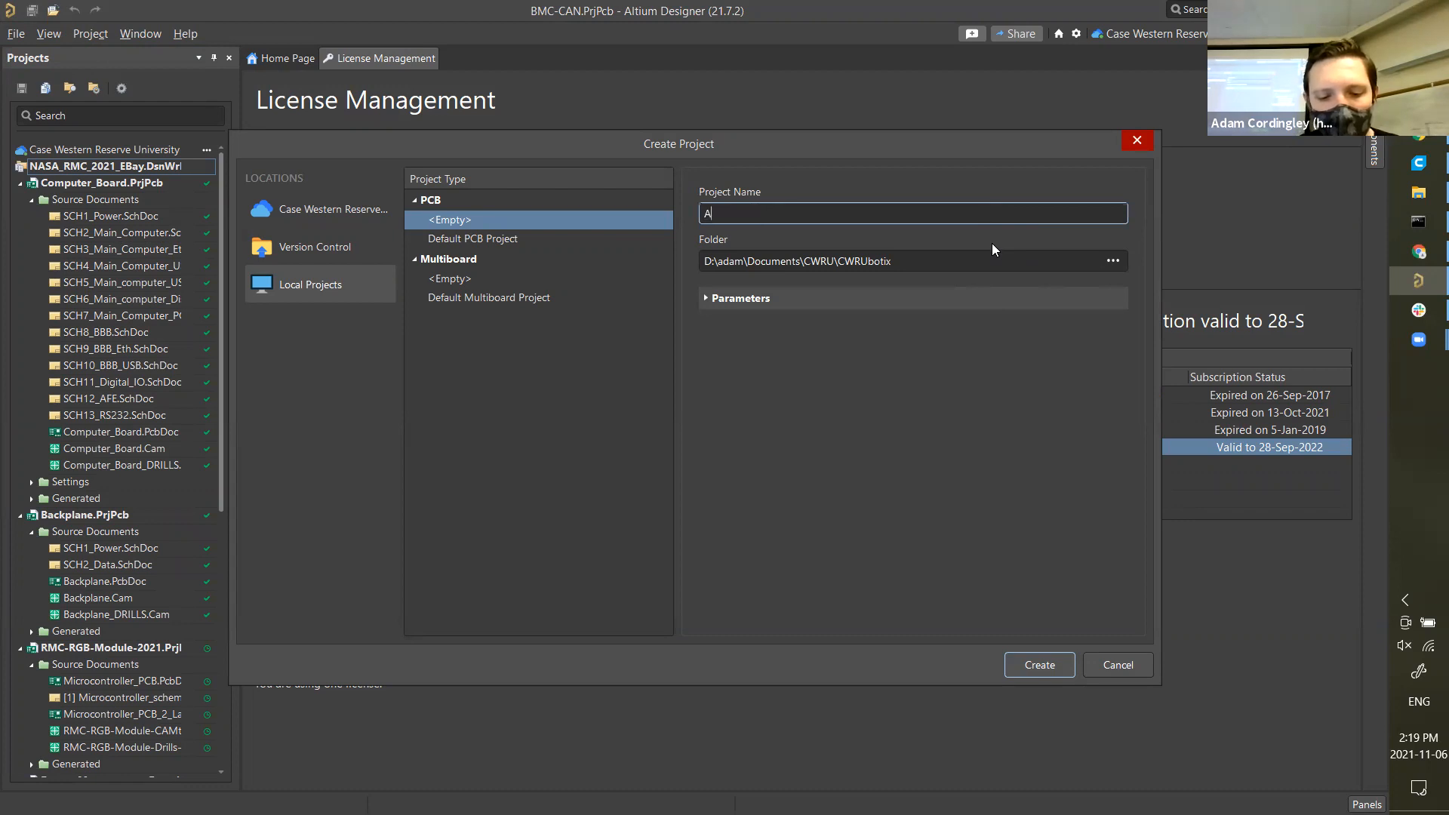
text(lti)
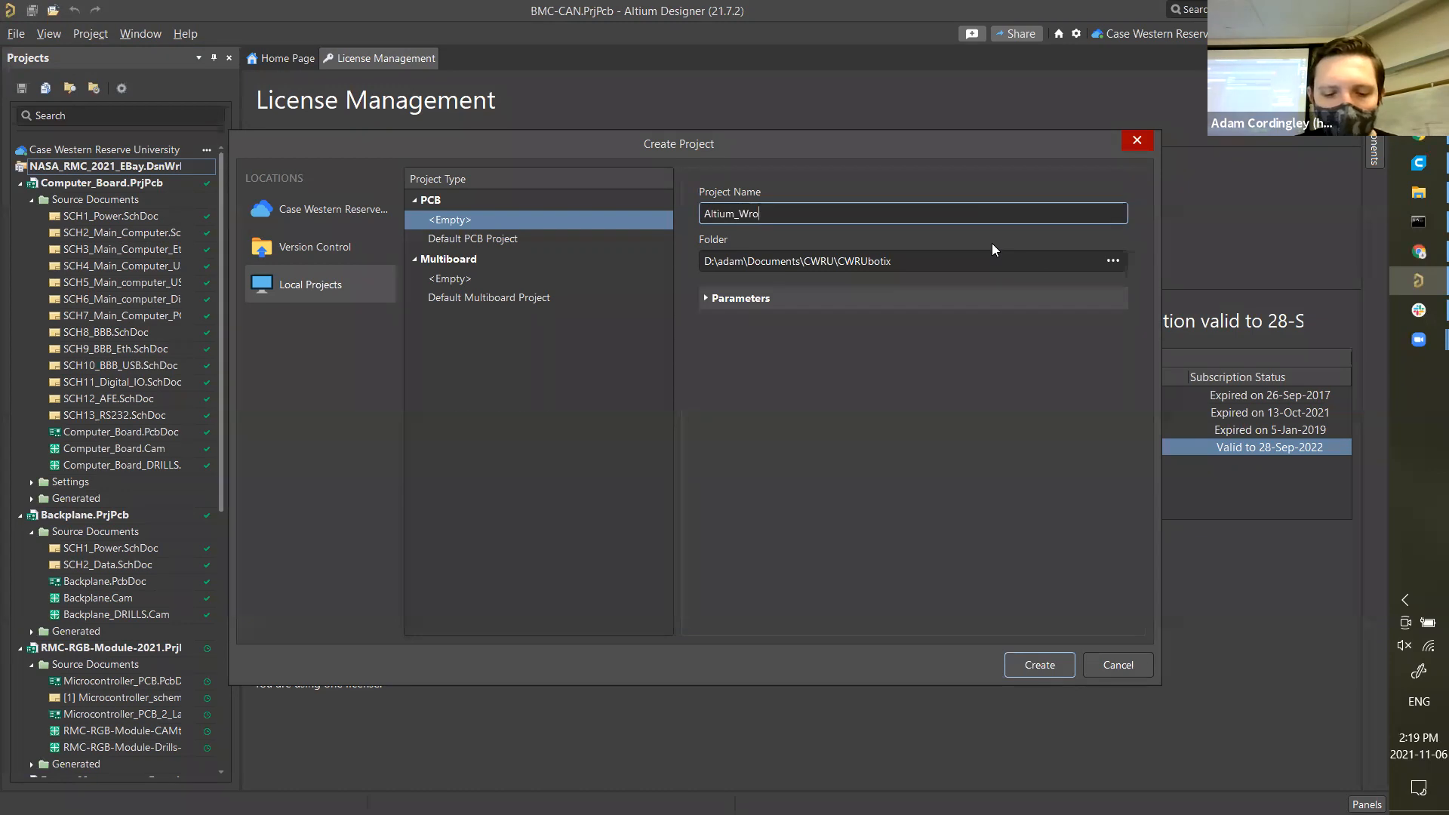
text(um_Wor)
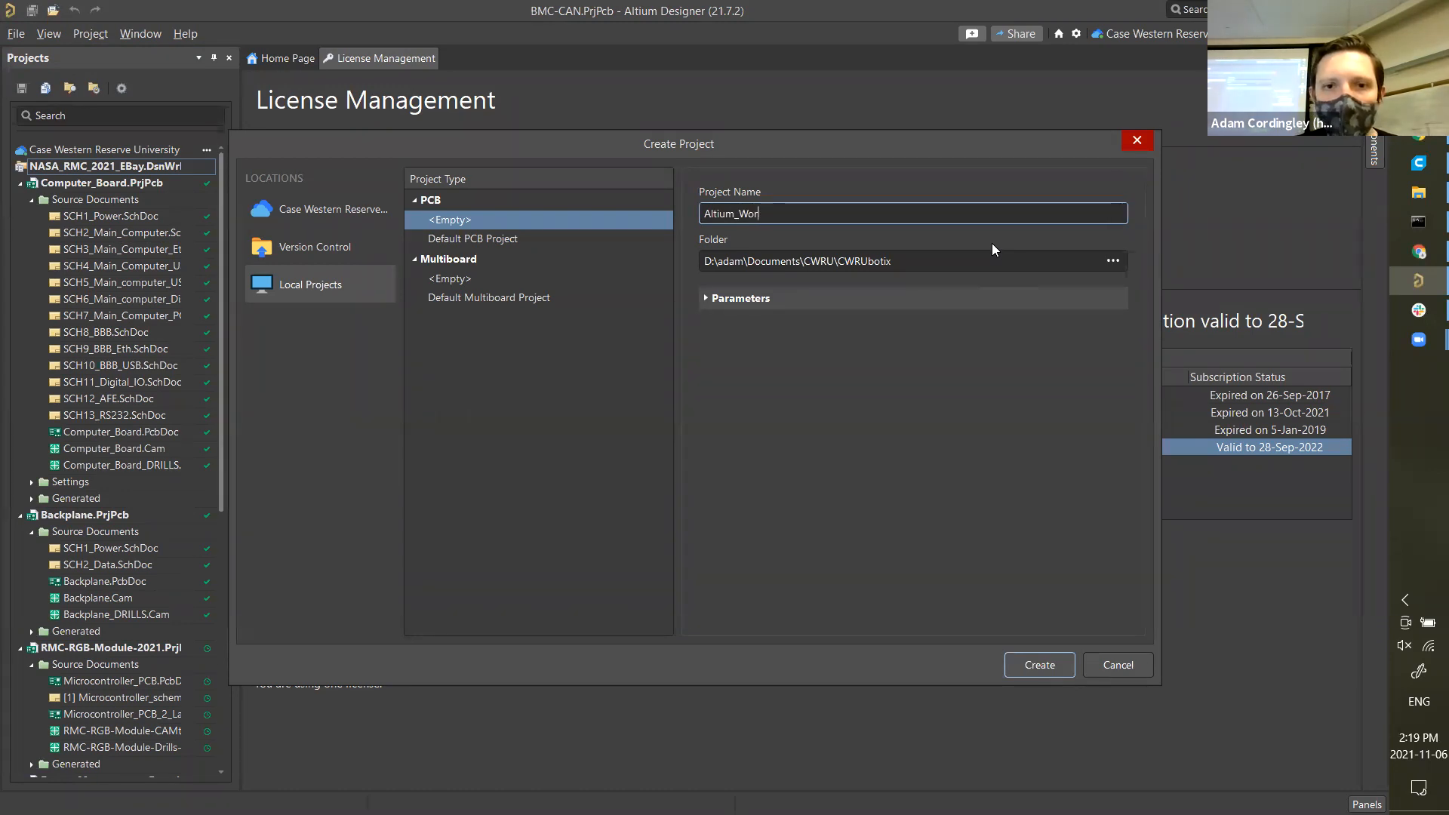
text(kshop)
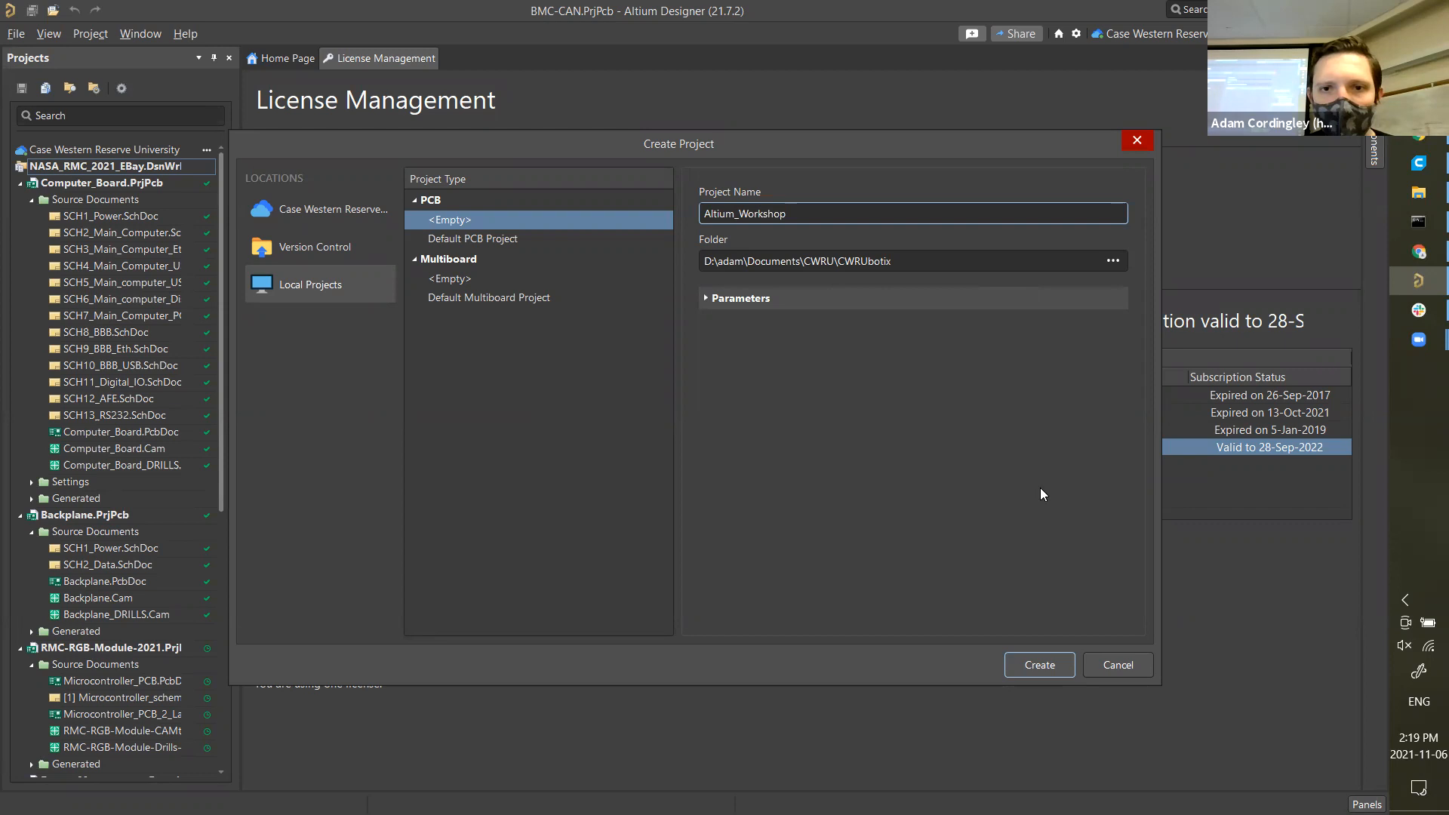
- Browse for the project location to the Google Drive shared drive folder CWRUbotix\Resources\Learning Resources\Hardware
click(1112, 261)
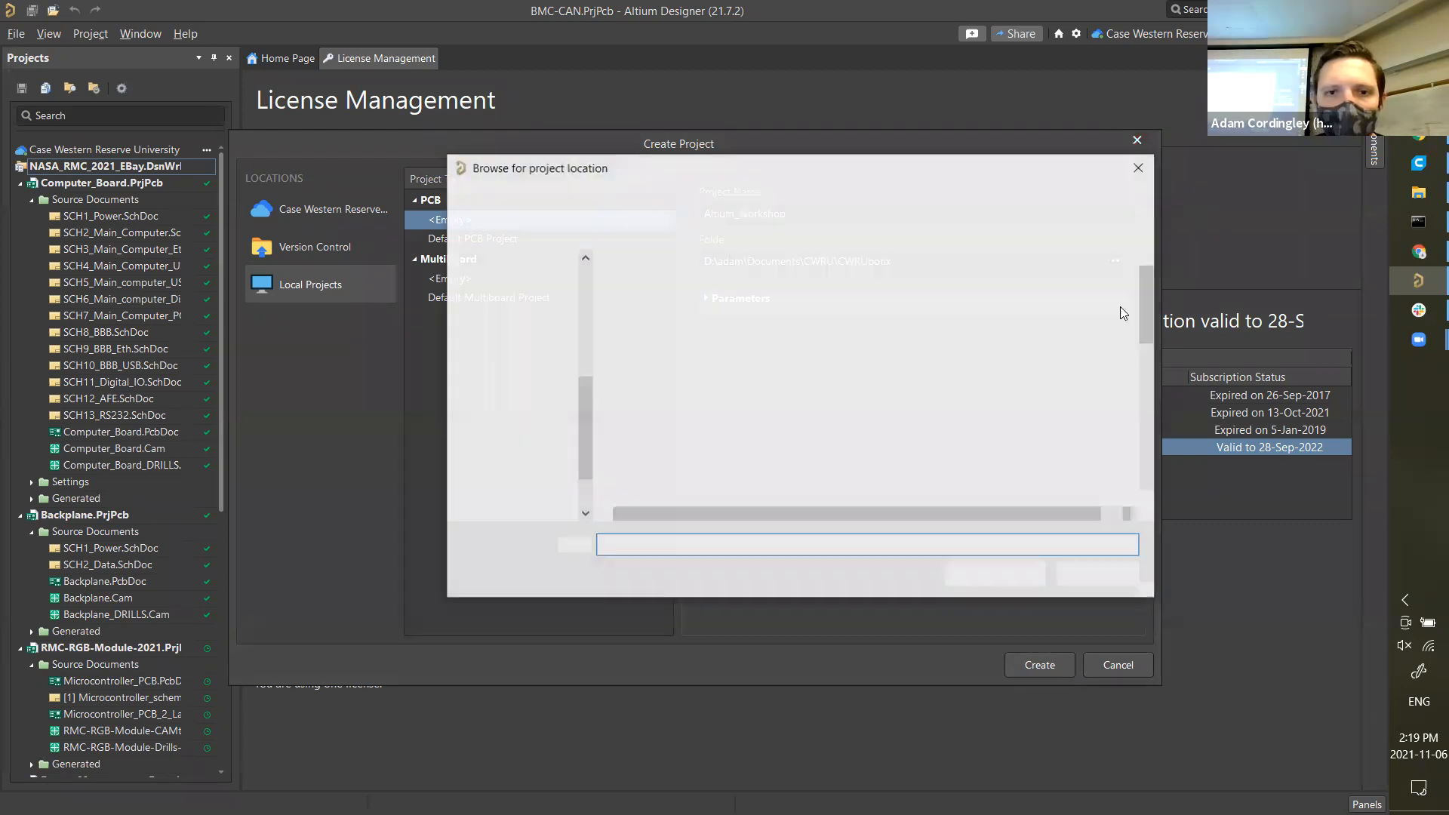
scroll(510, 504, down, 1)
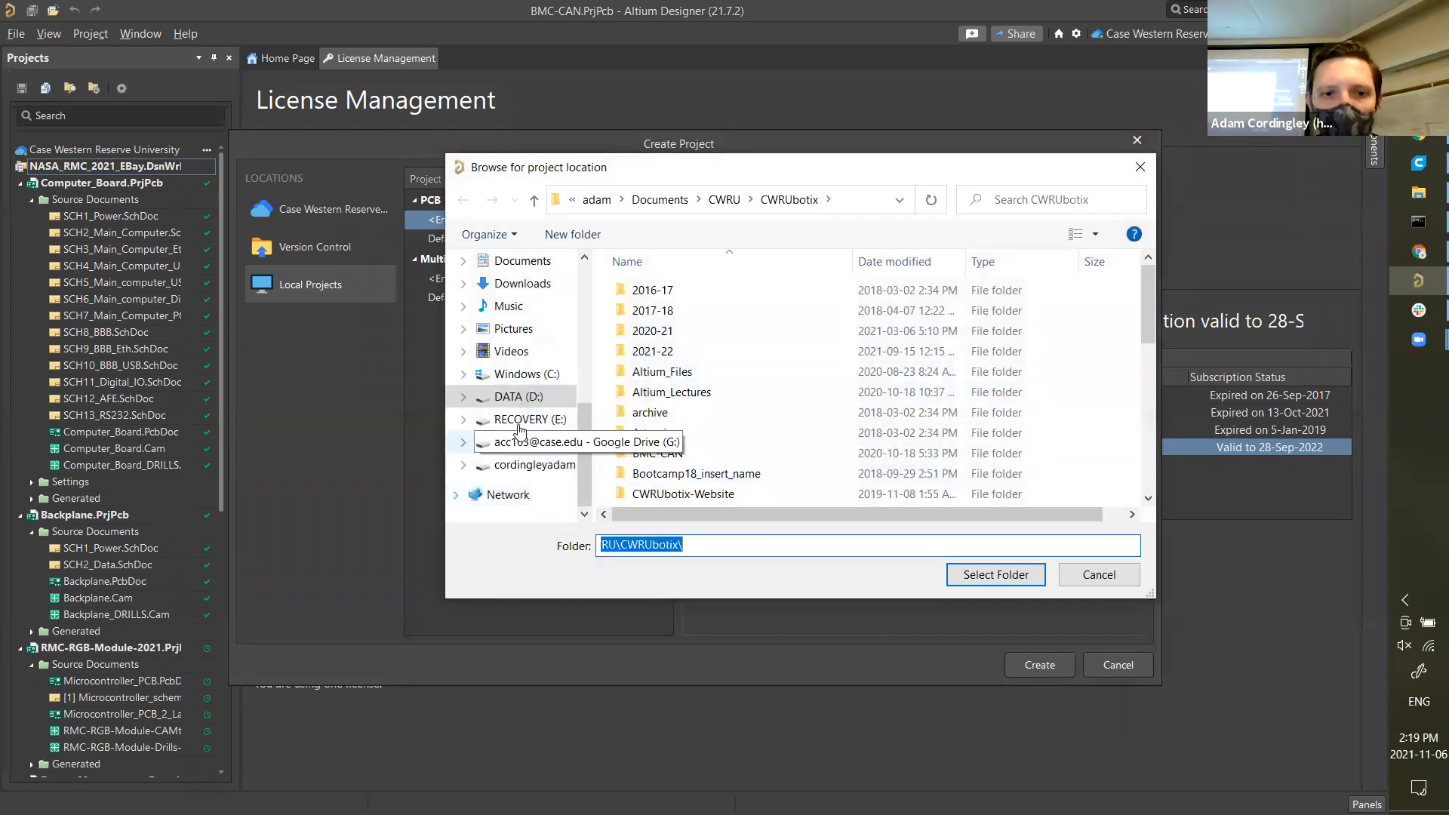
click(518, 442)
double_click(666, 352)
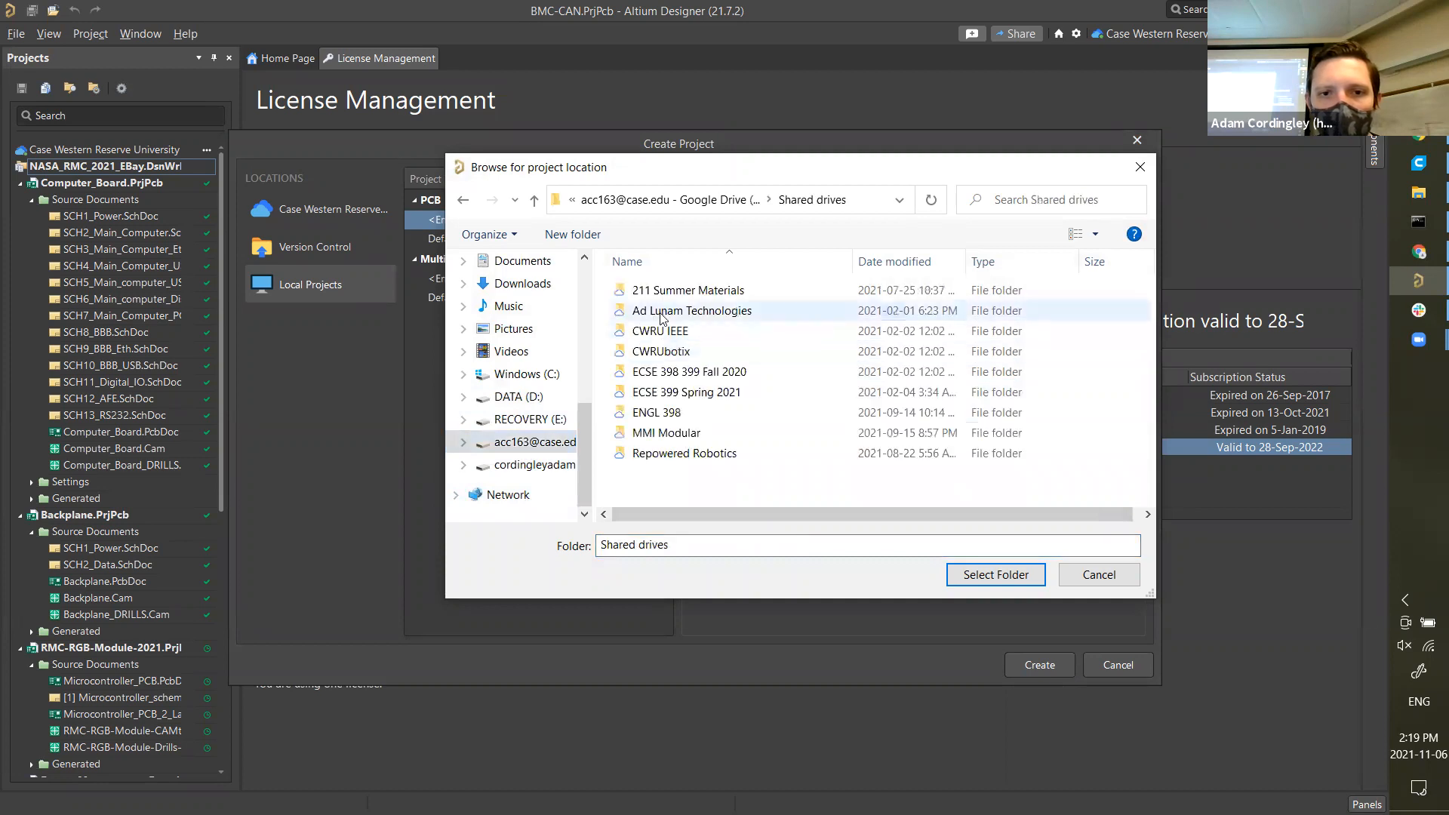
click(668, 351)
double_click(668, 352)
scroll(675, 363, down, 1)
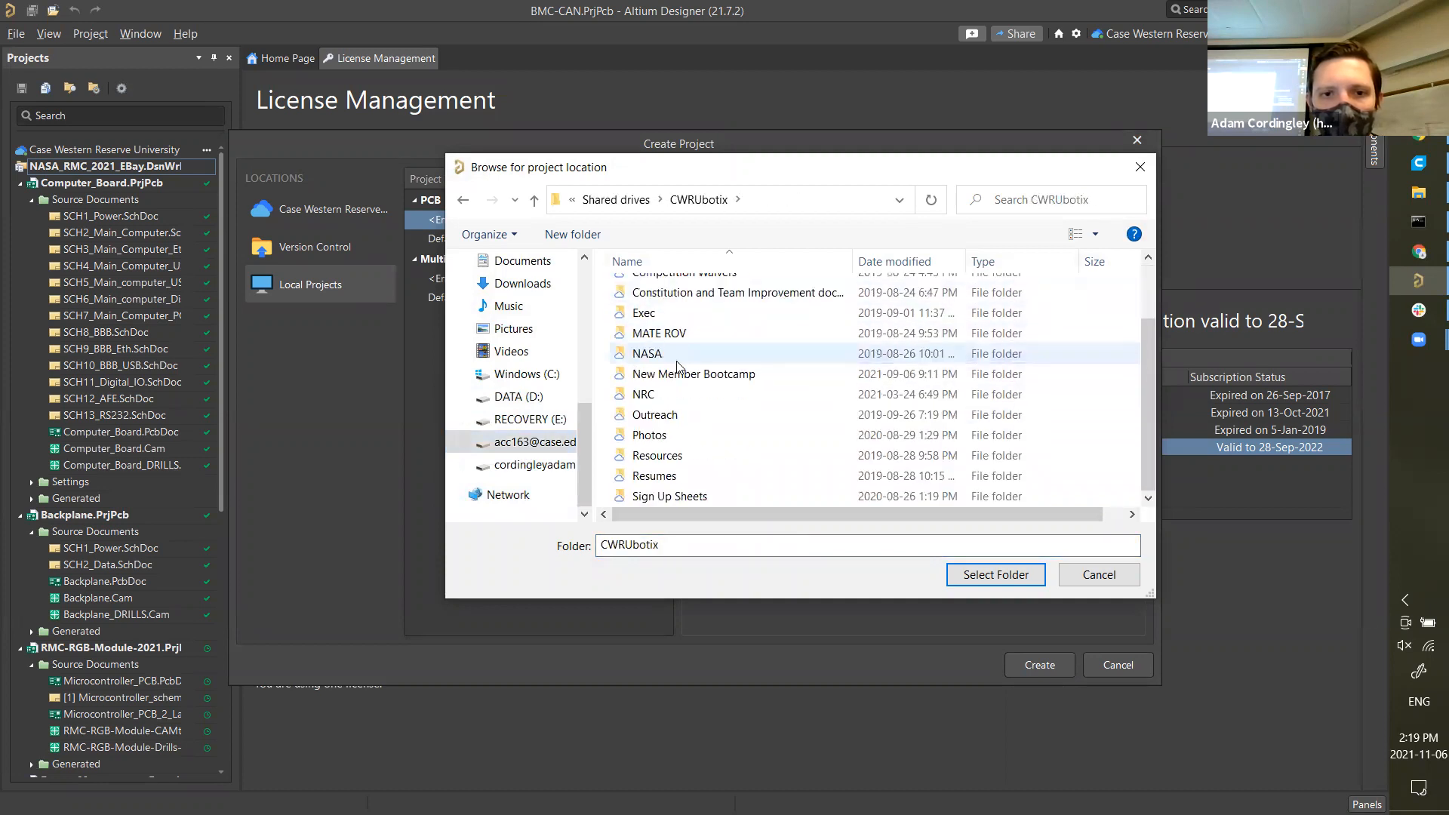
double_click(689, 456)
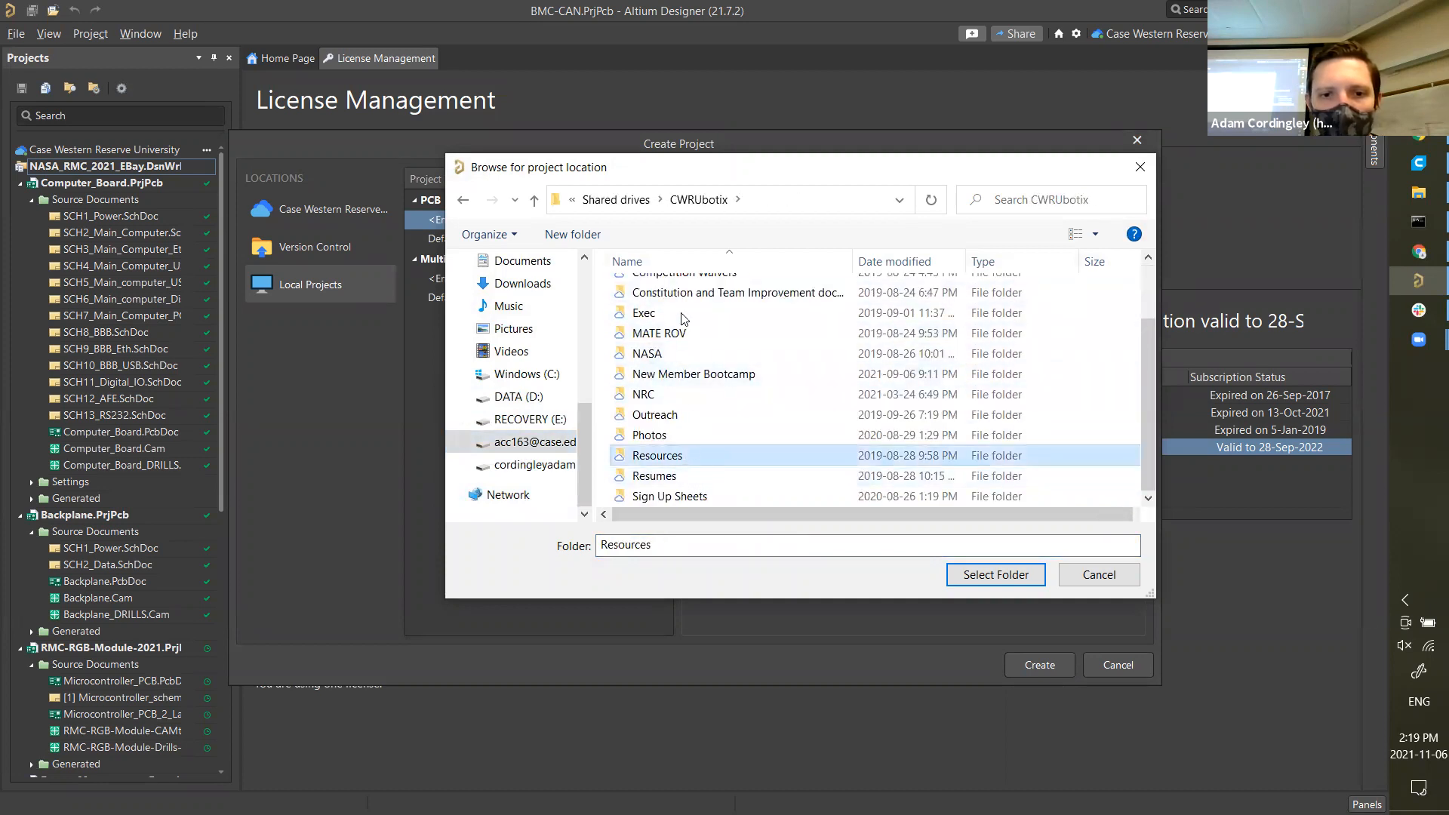
double_click(683, 372)
click(686, 294)
double_click(686, 294)
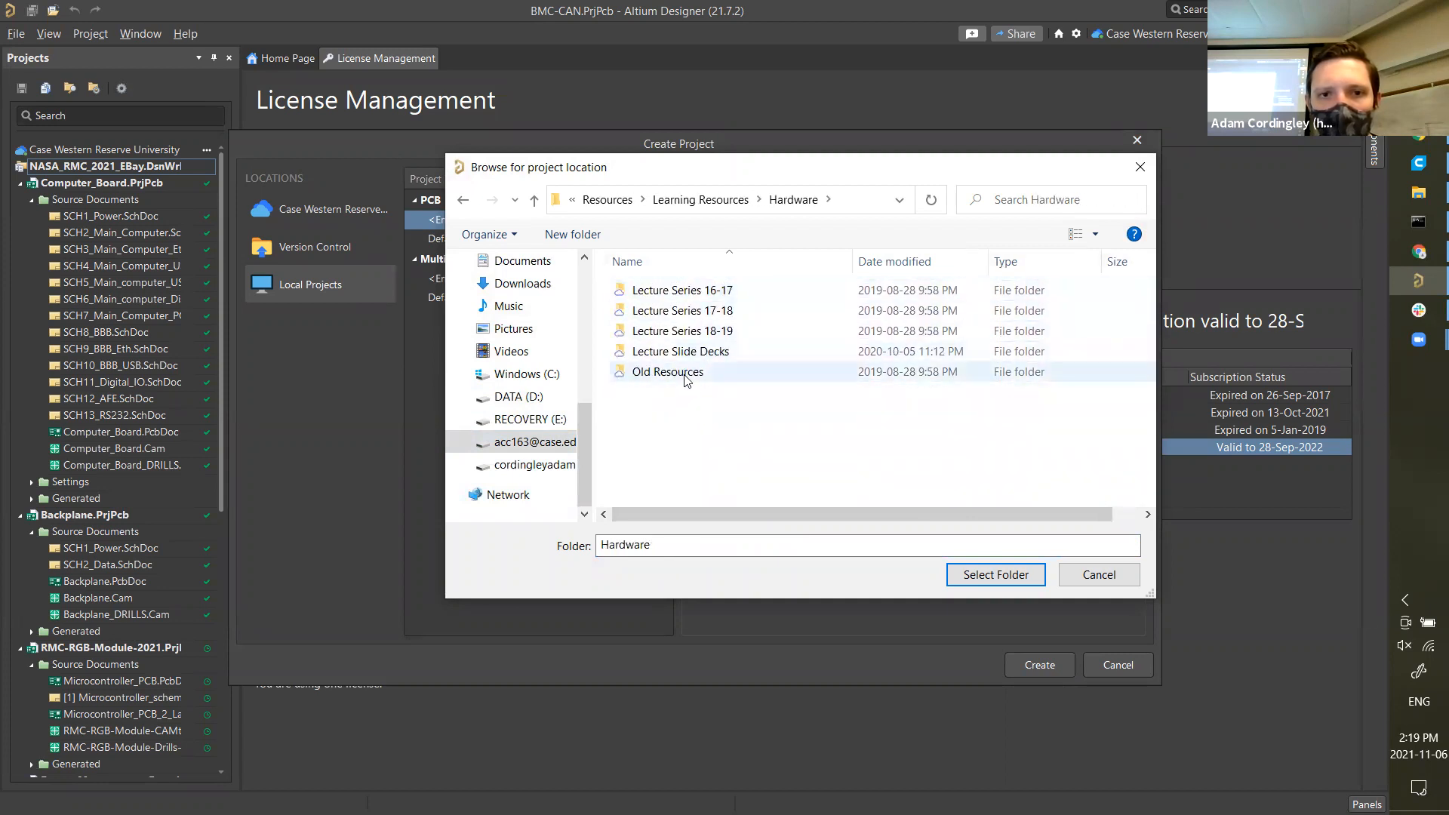
- Create a folder named Altium_Workshop_Nov_2021 inside the Hardware folder
click(573, 234)
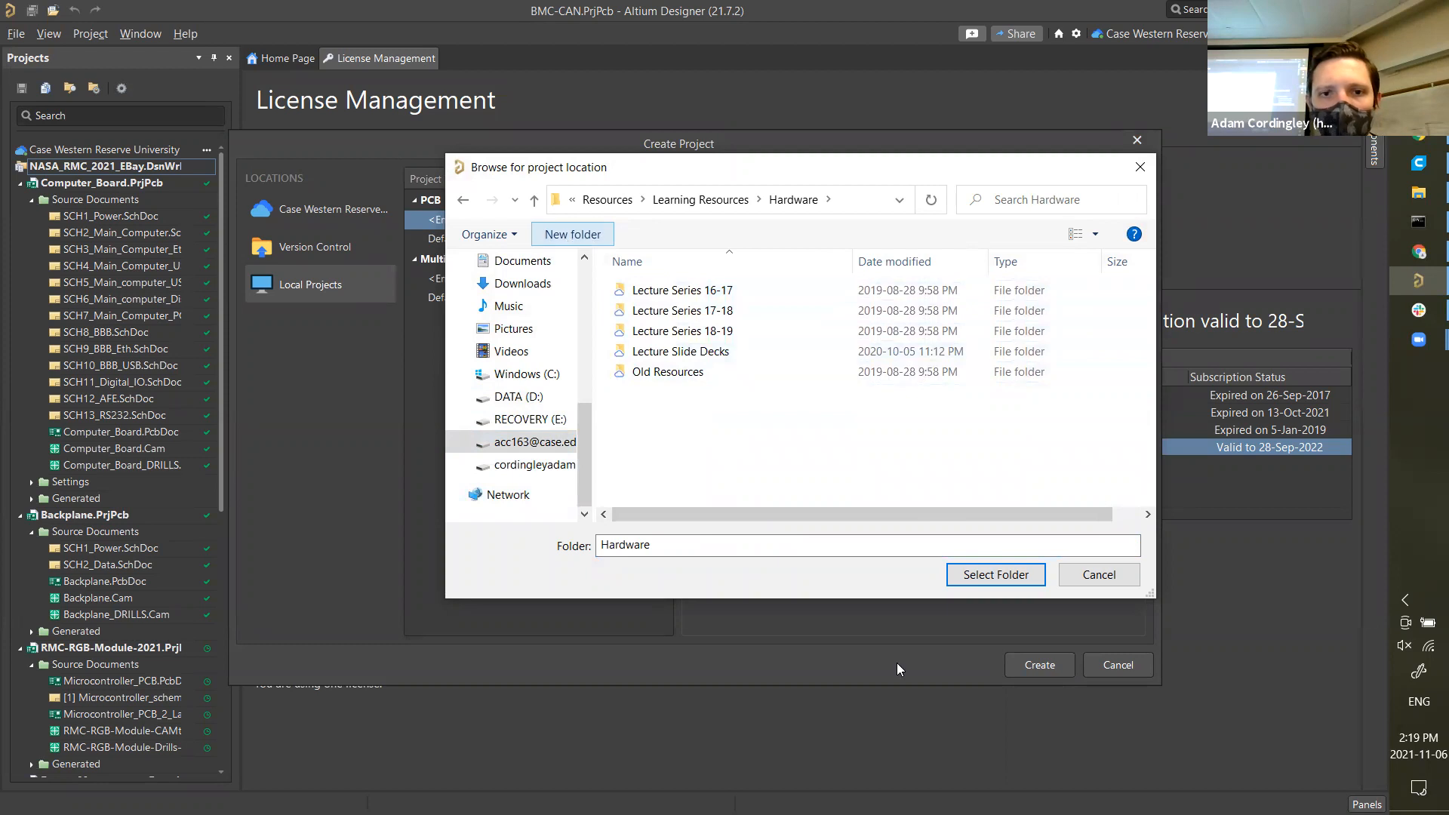
text(Altium_Works)
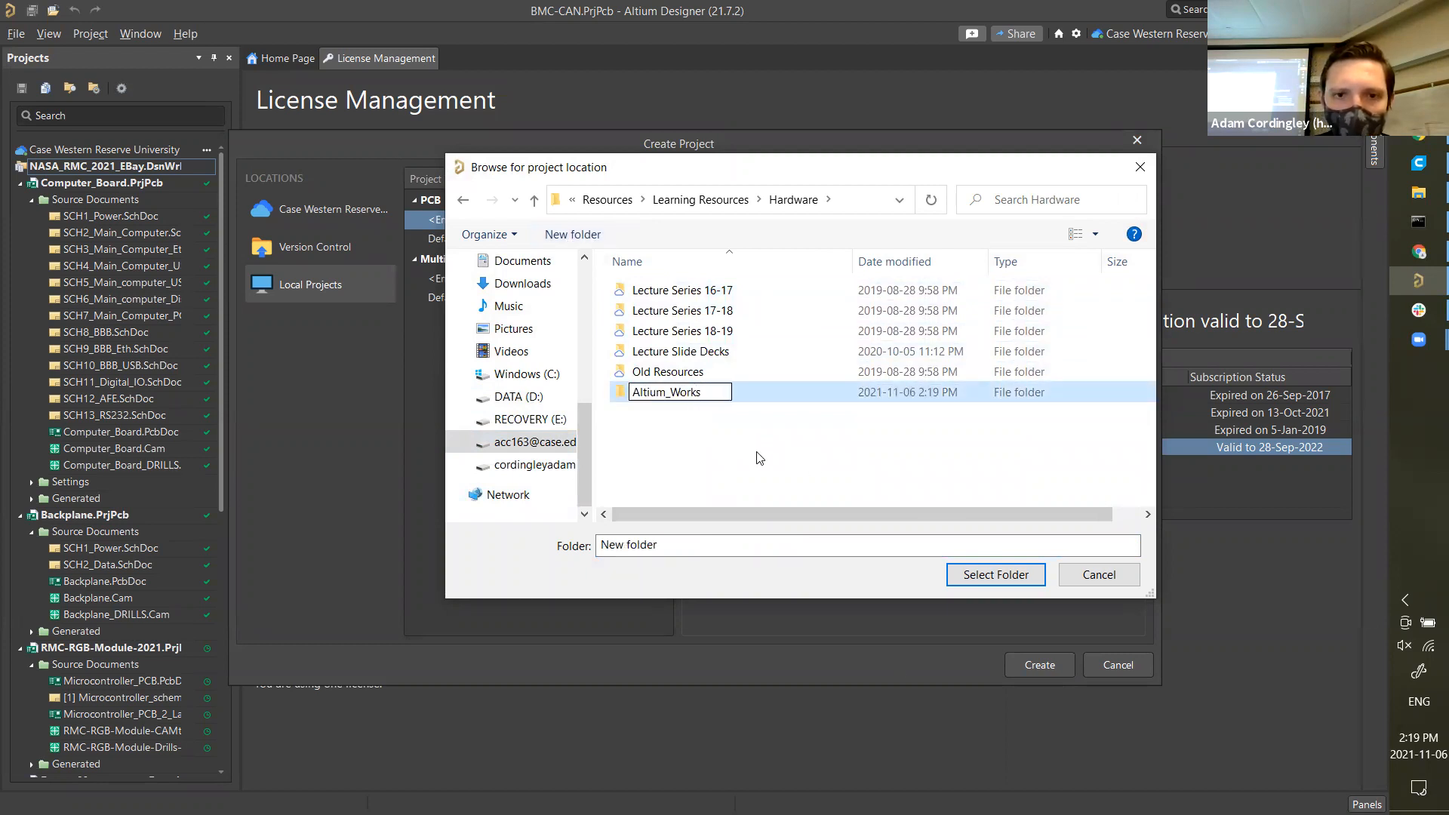
text(hop)
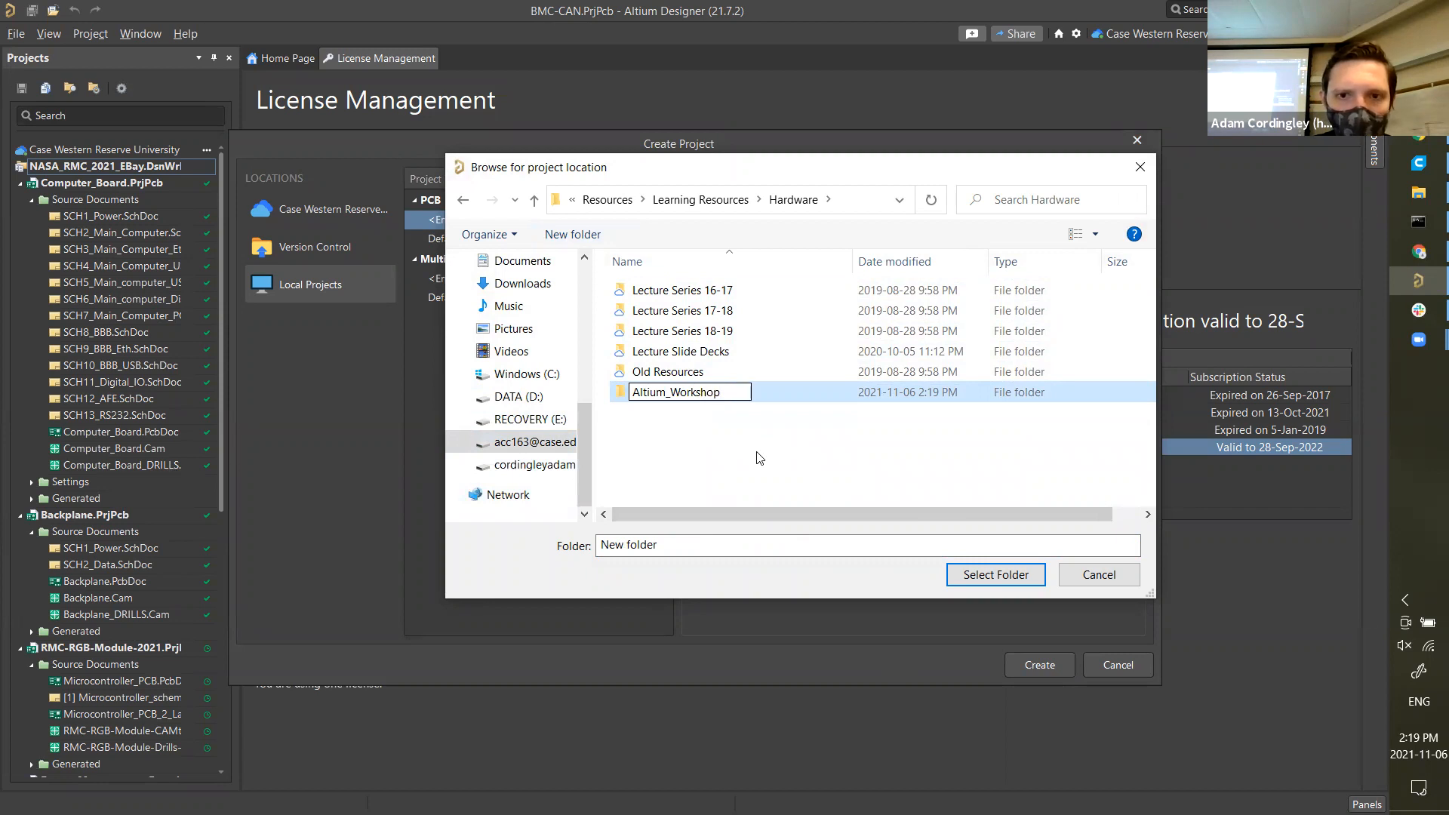
text(_Nov_2021)
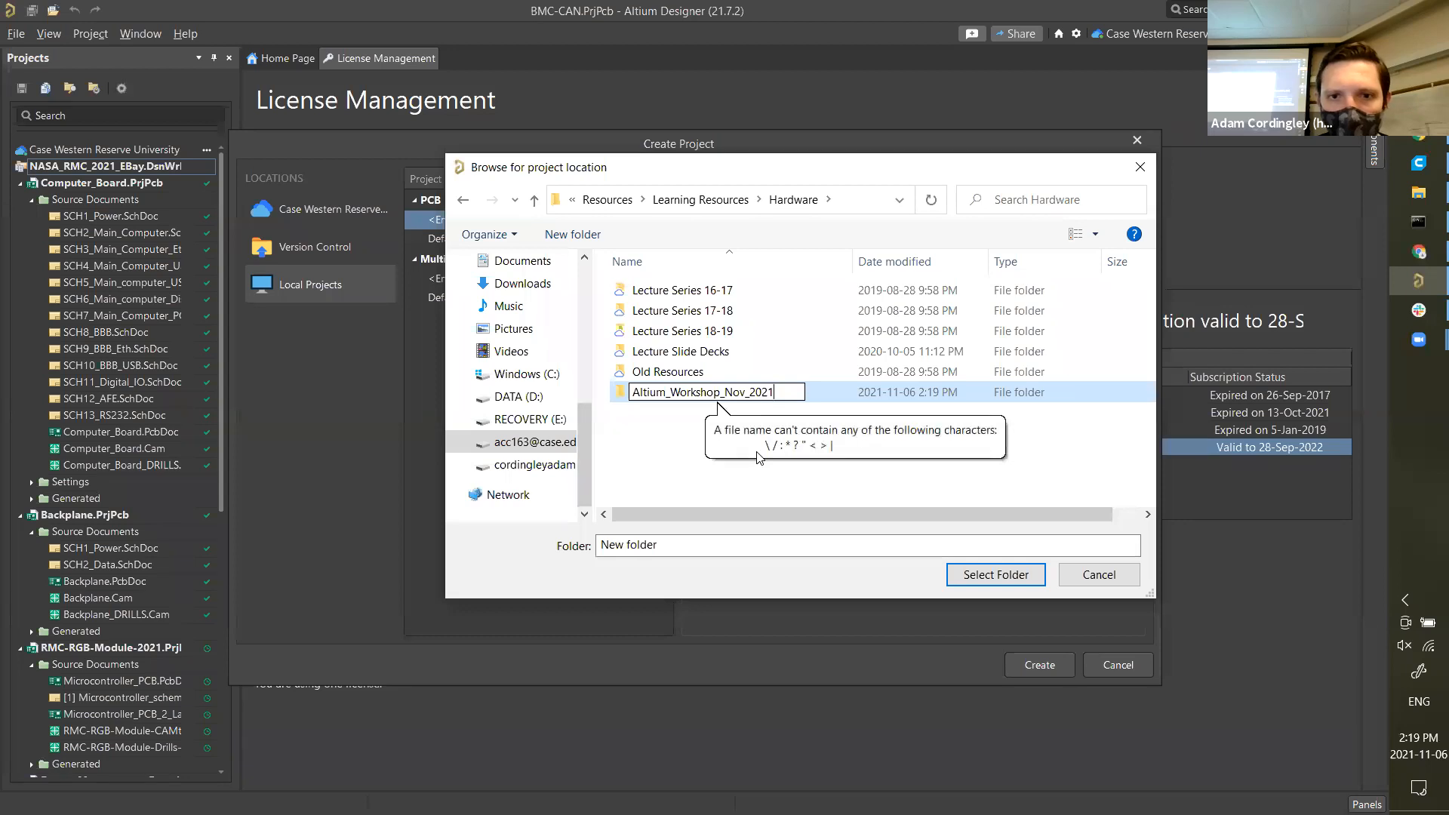
key(Return)
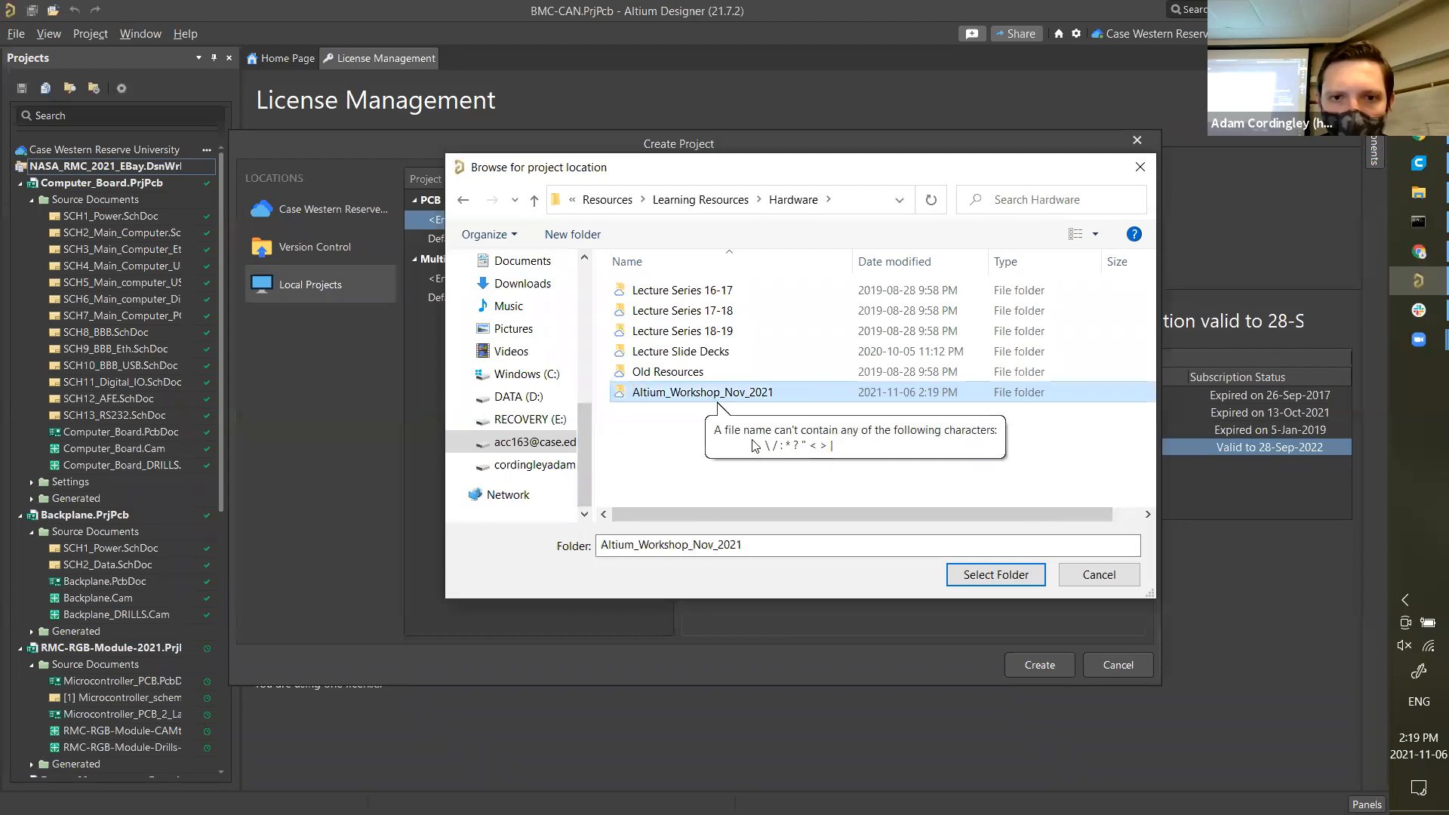
- Choose the Altium_Workshop_Nov_2021 folder as the project location and create the project
double_click(763, 392)
click(969, 572)
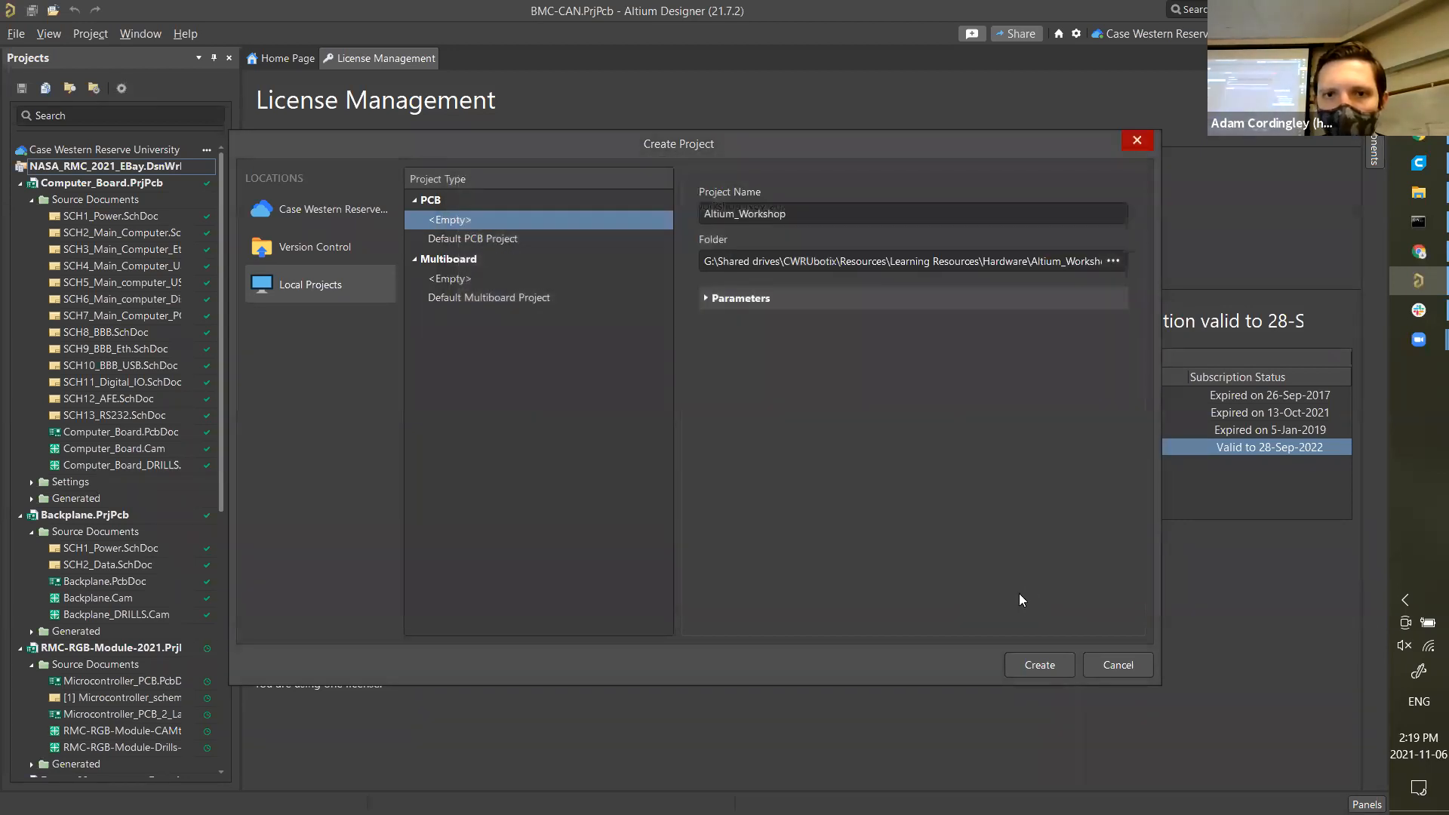
click(1044, 664)
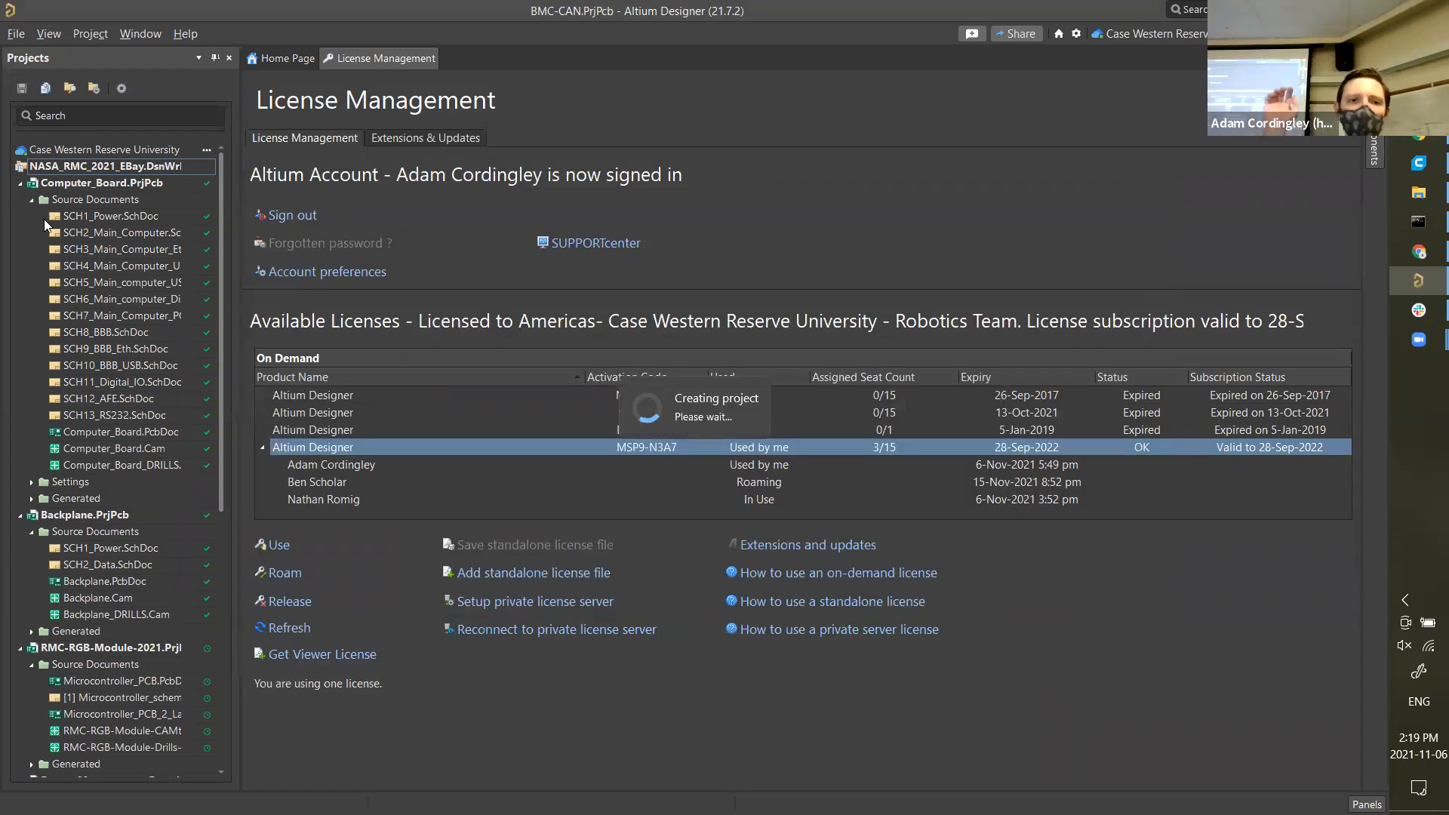
- Add a new schematic to the Altium_Workshop project
scroll(119, 590, down, 9)
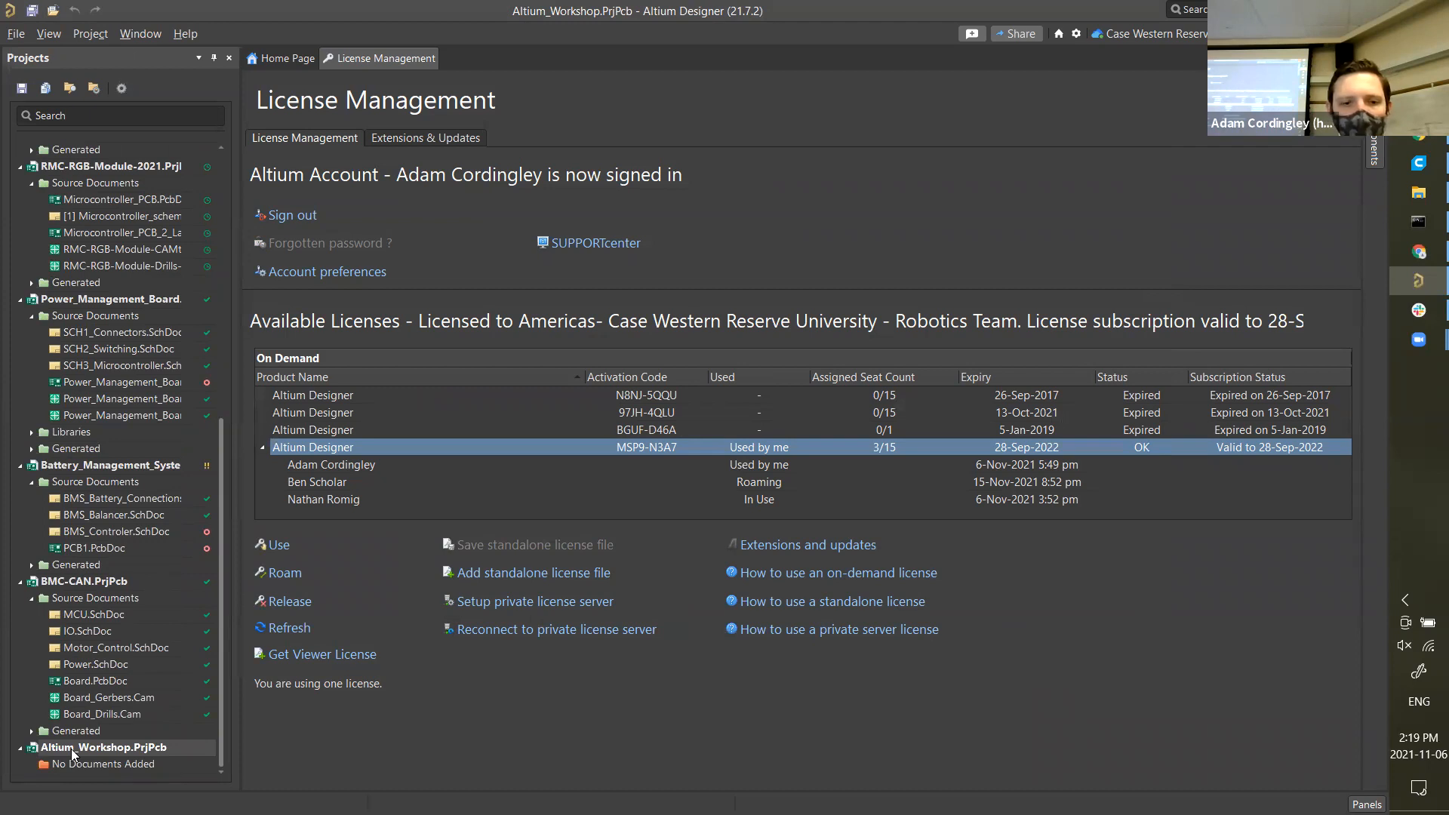
right_click(103, 750)
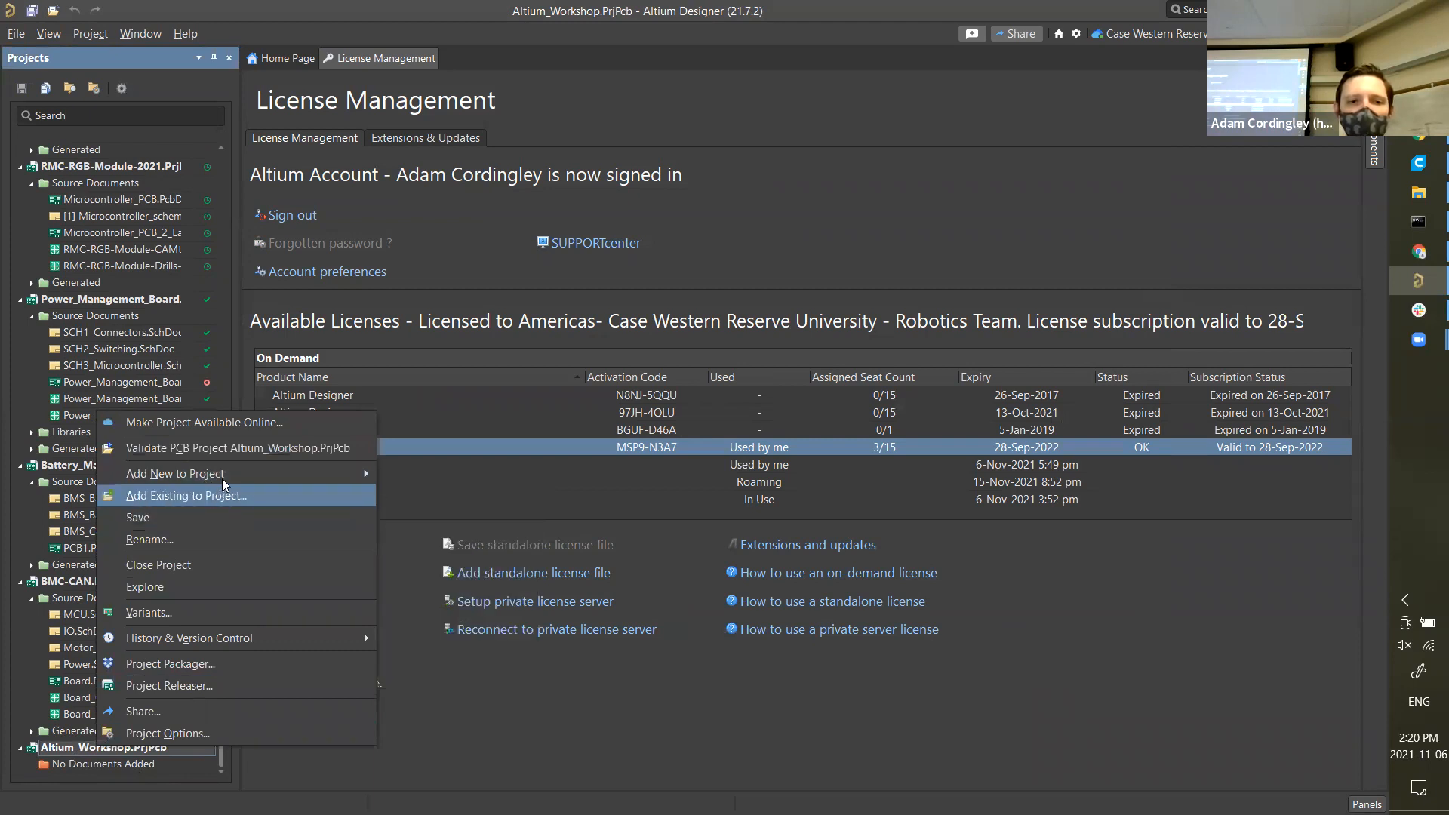
mouse_move(225, 474)
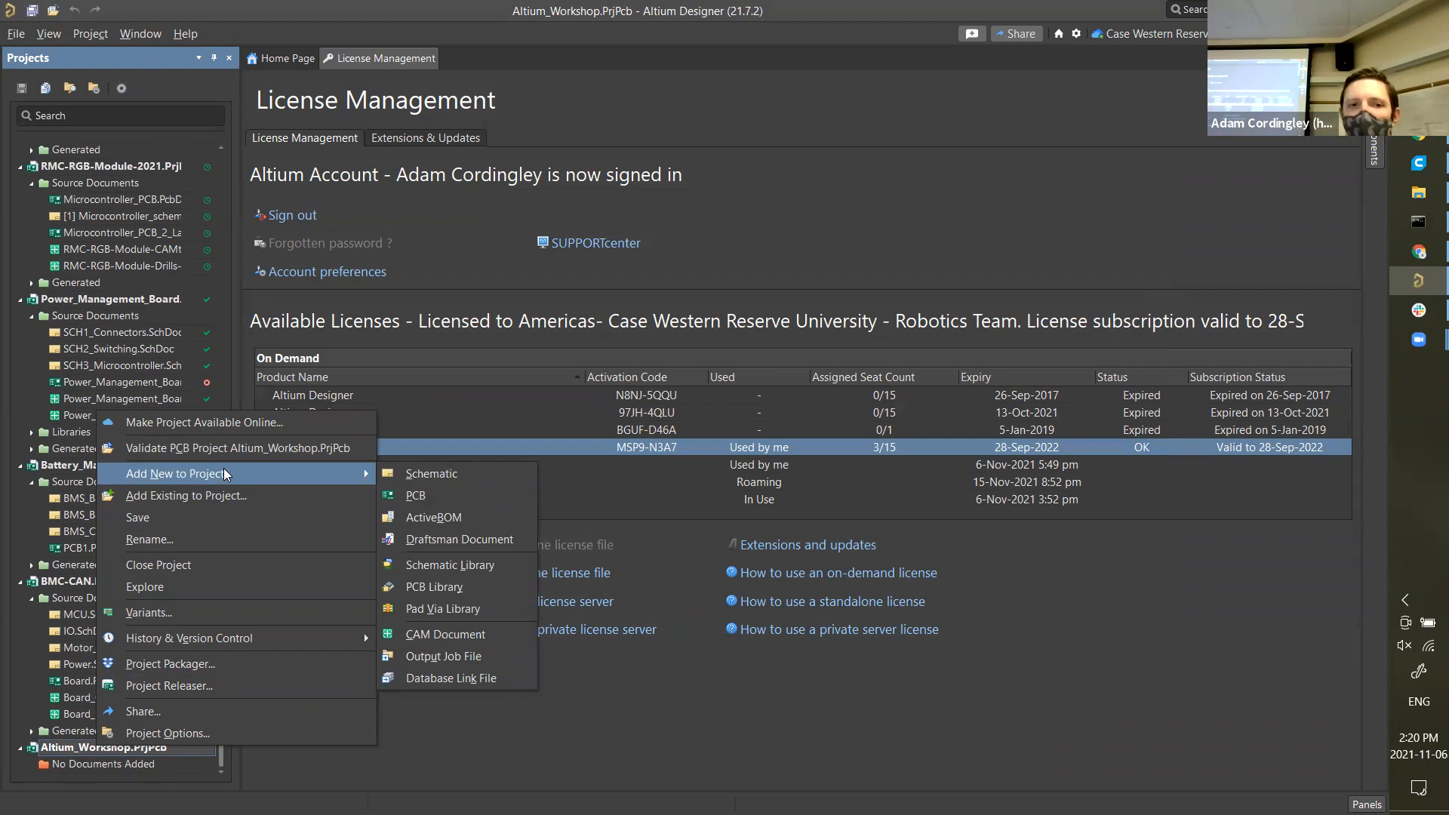
click(420, 481)
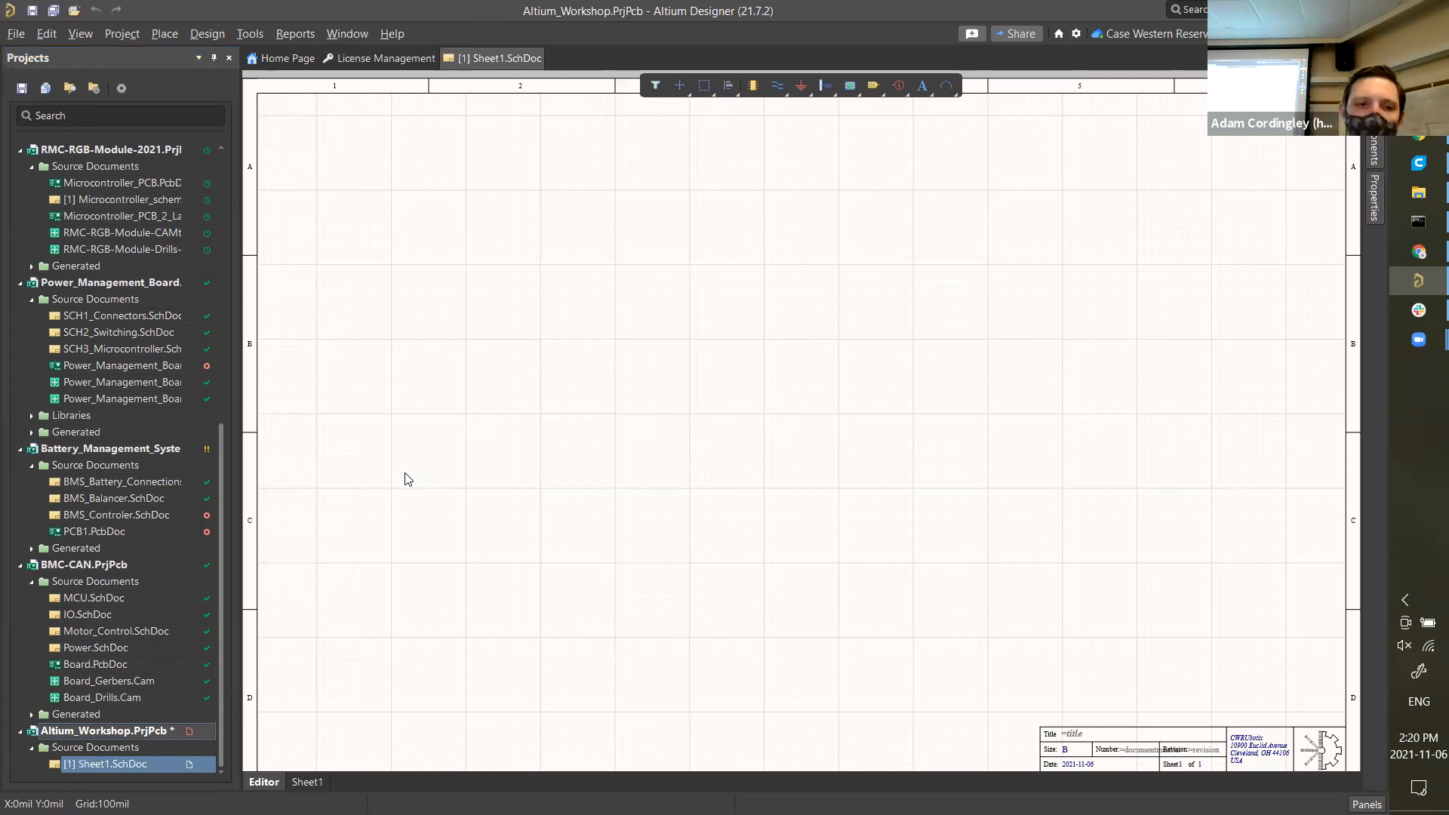
right_click(87, 732)
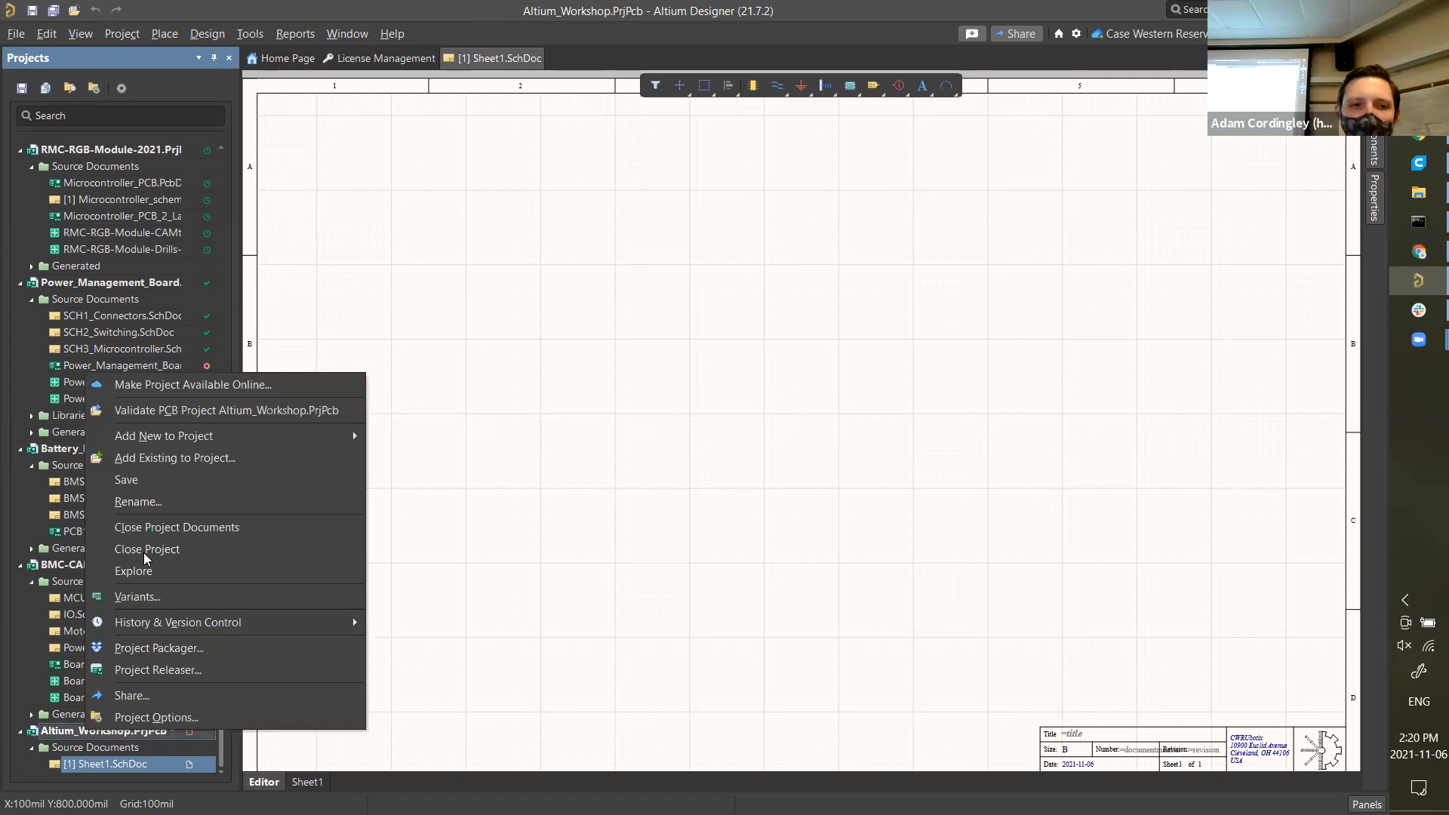
mouse_move(169, 438)
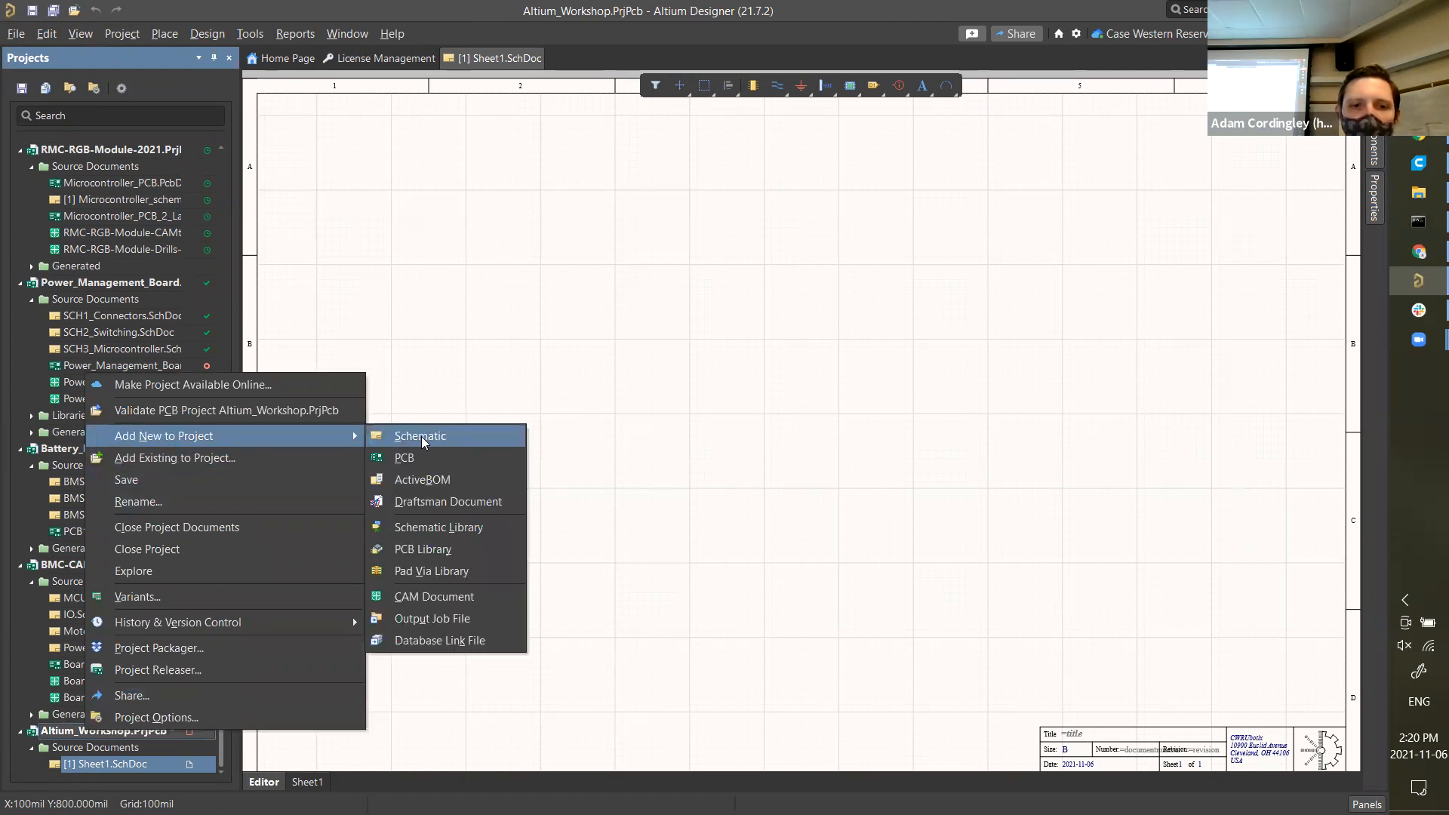
click(642, 249)
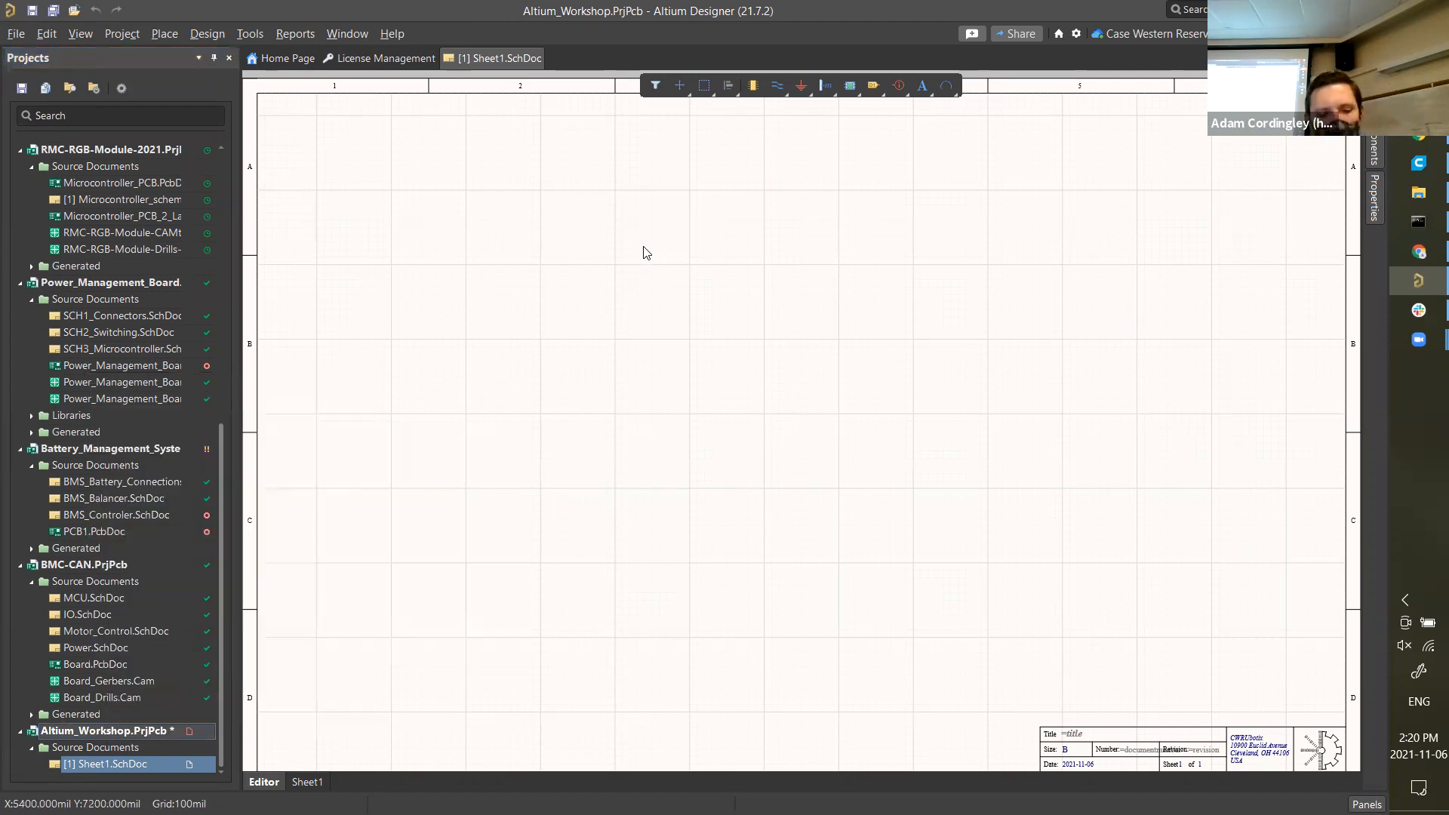
- Save the new schematic sheet as Workshop_SCH1.SchDoc in the Altium_Workshop project folder
key(ctrl+s)
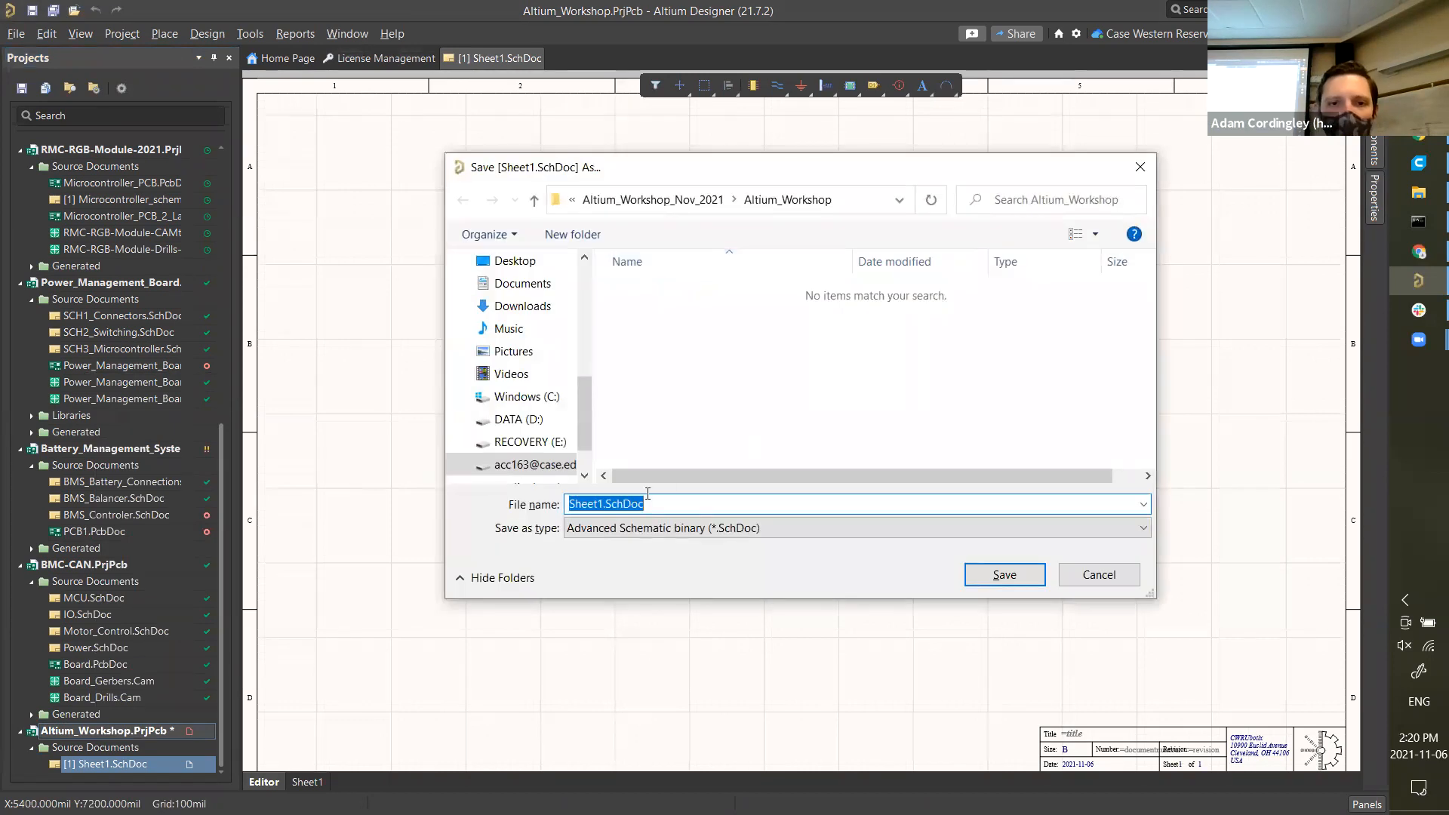
click(601, 503)
key(shift+Home)
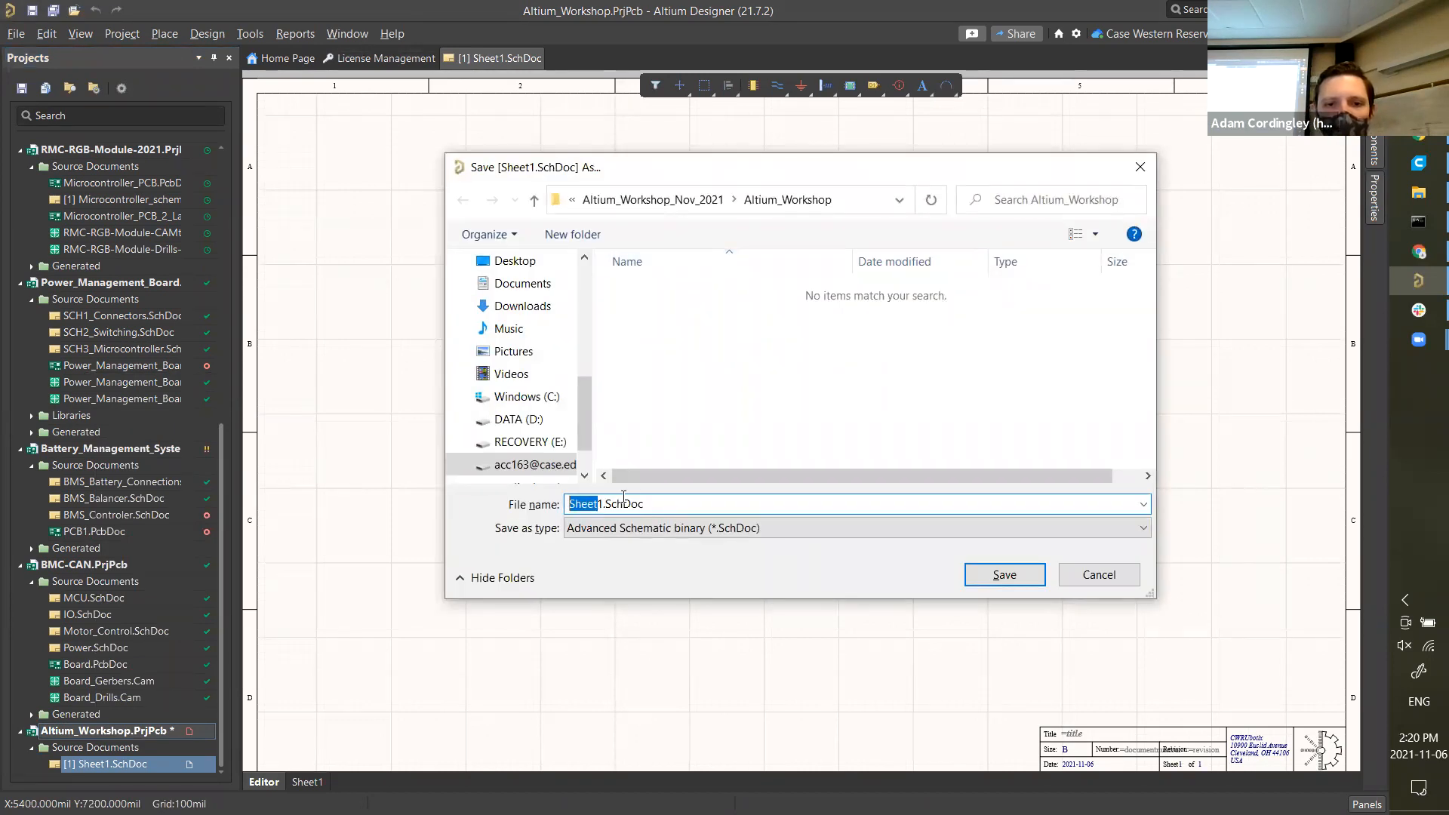
double_click(601, 504)
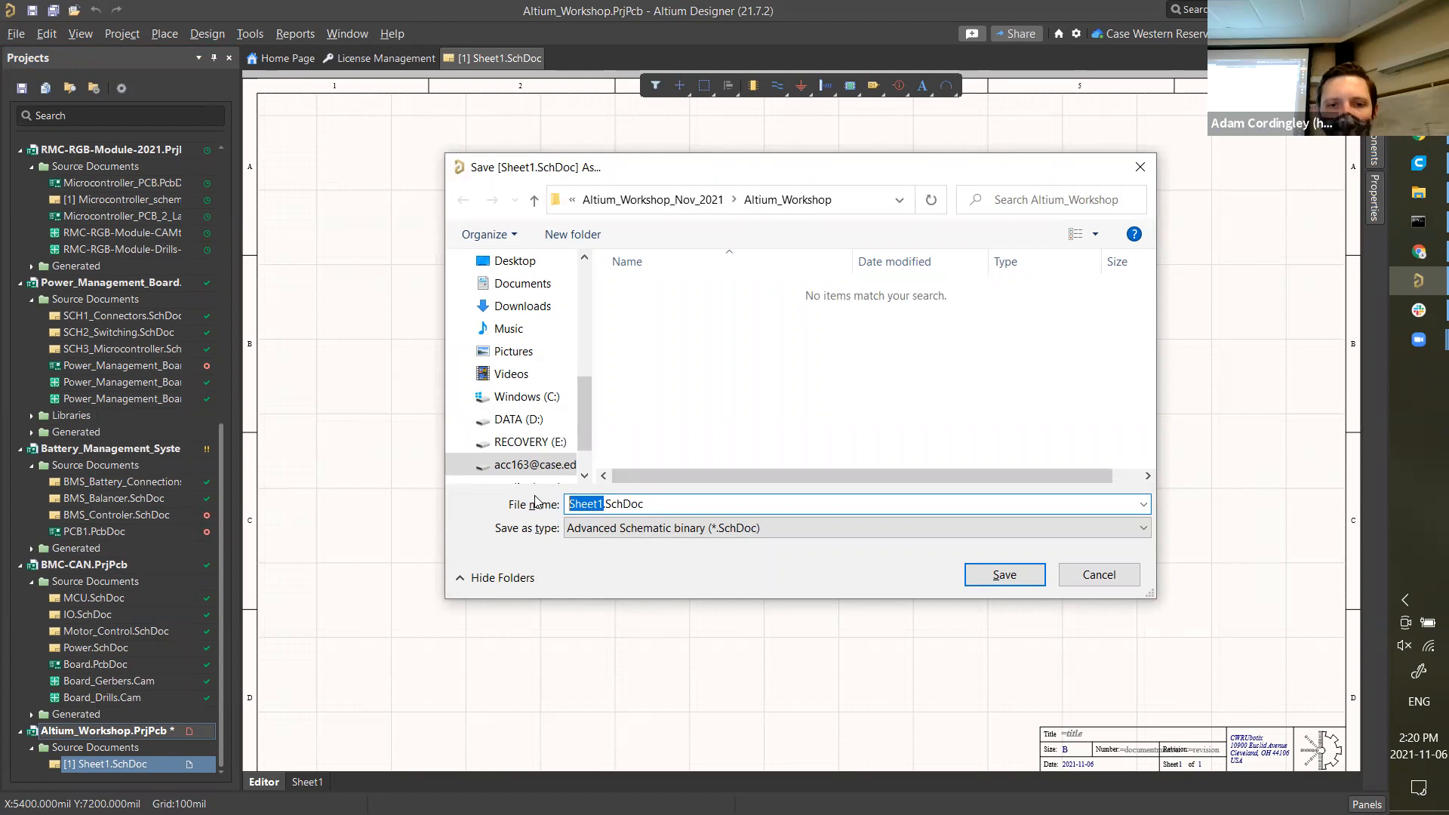
text(Workshop_SCH1)
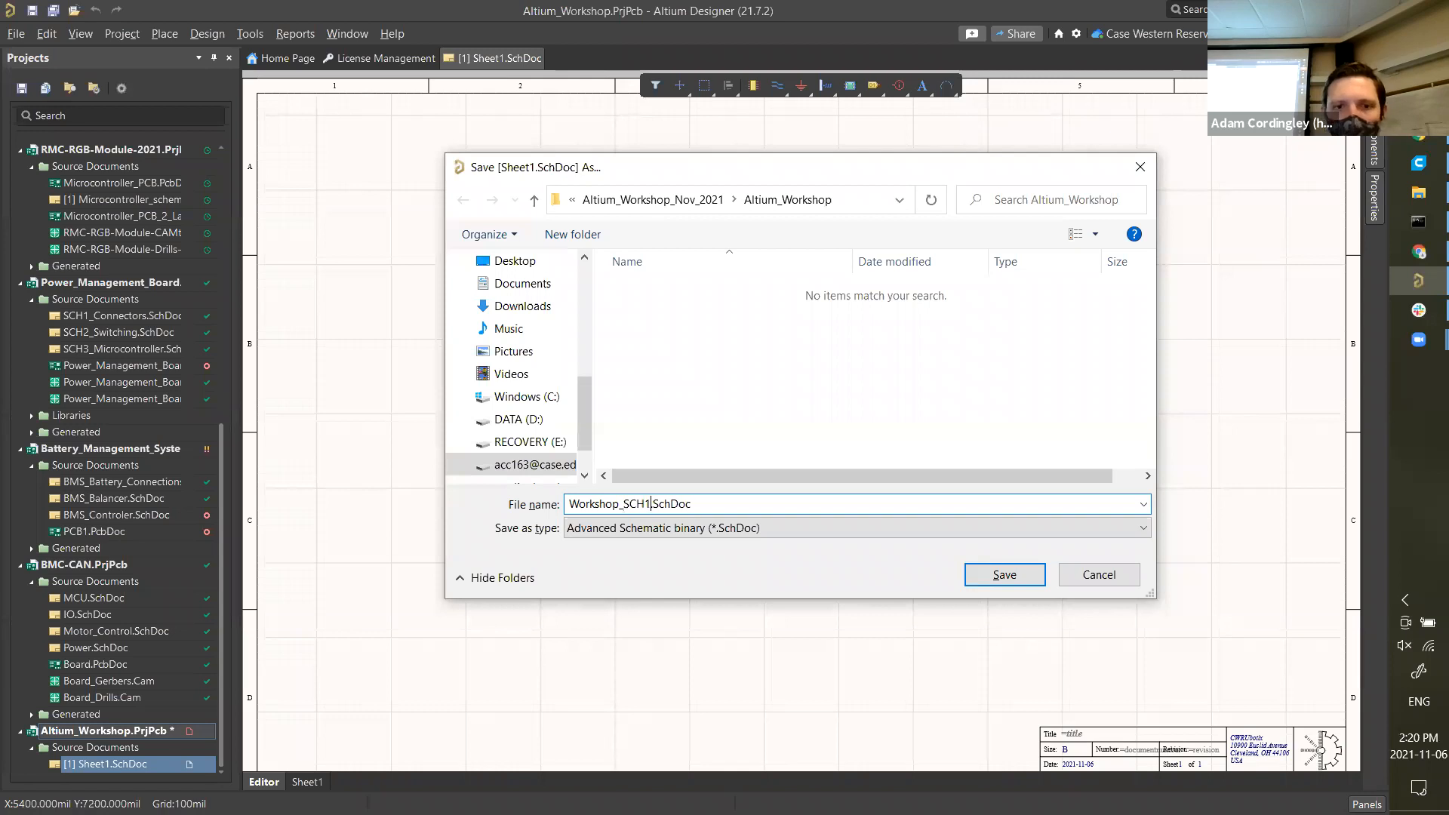
key(Return)
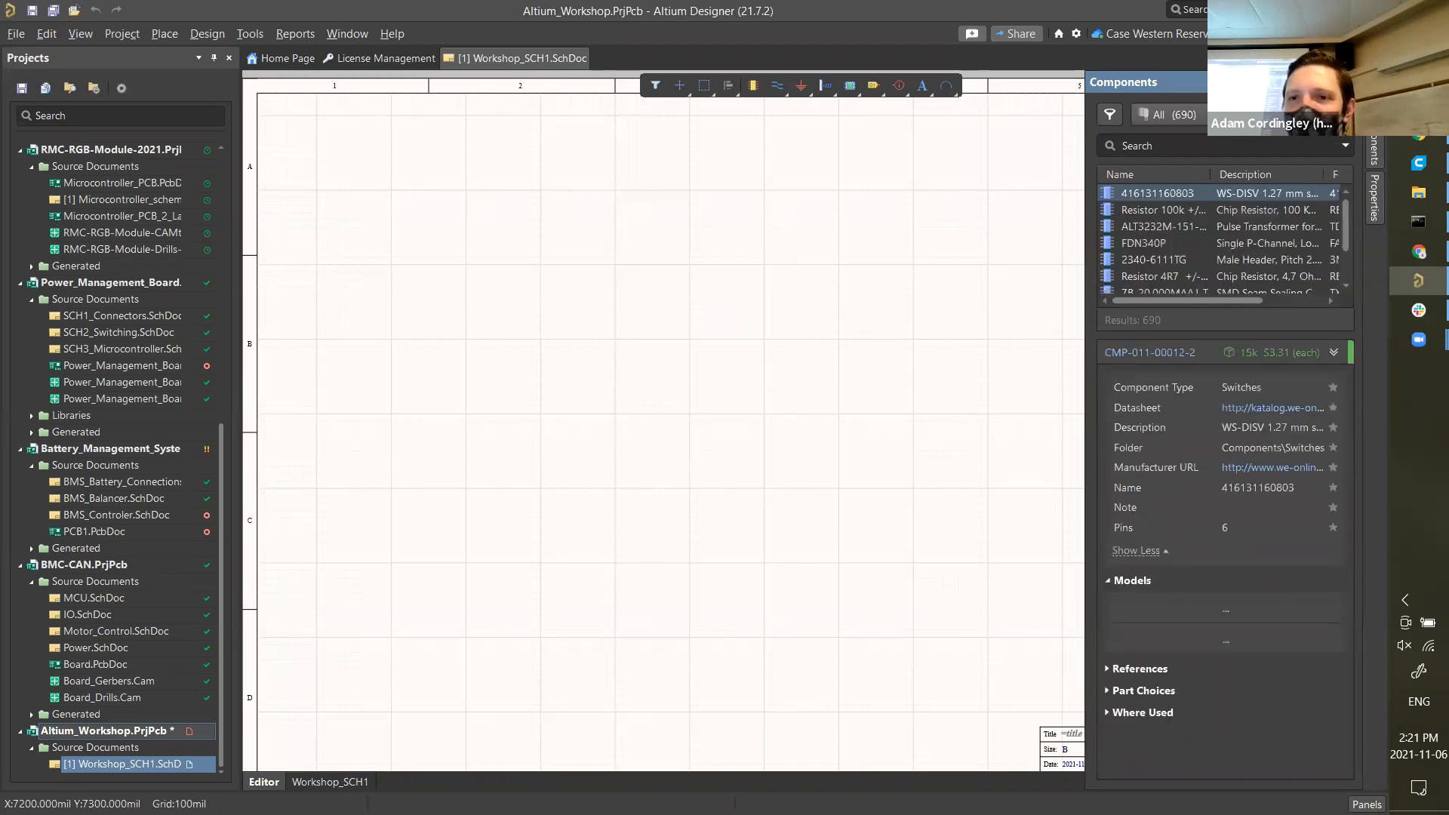
- Examine the list of available component libraries, leaving the library selection unchanged
click(1168, 114)
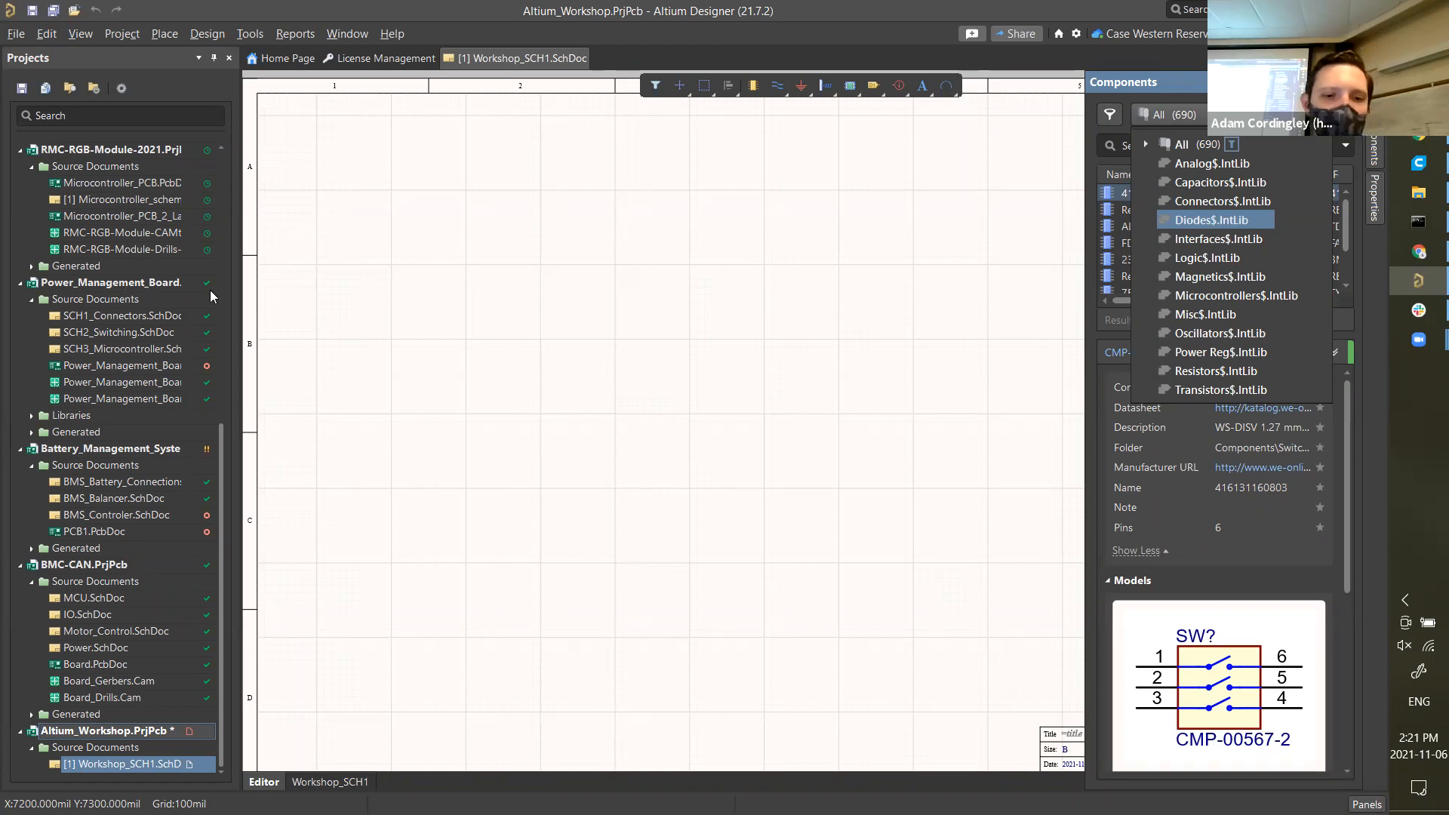
click(604, 361)
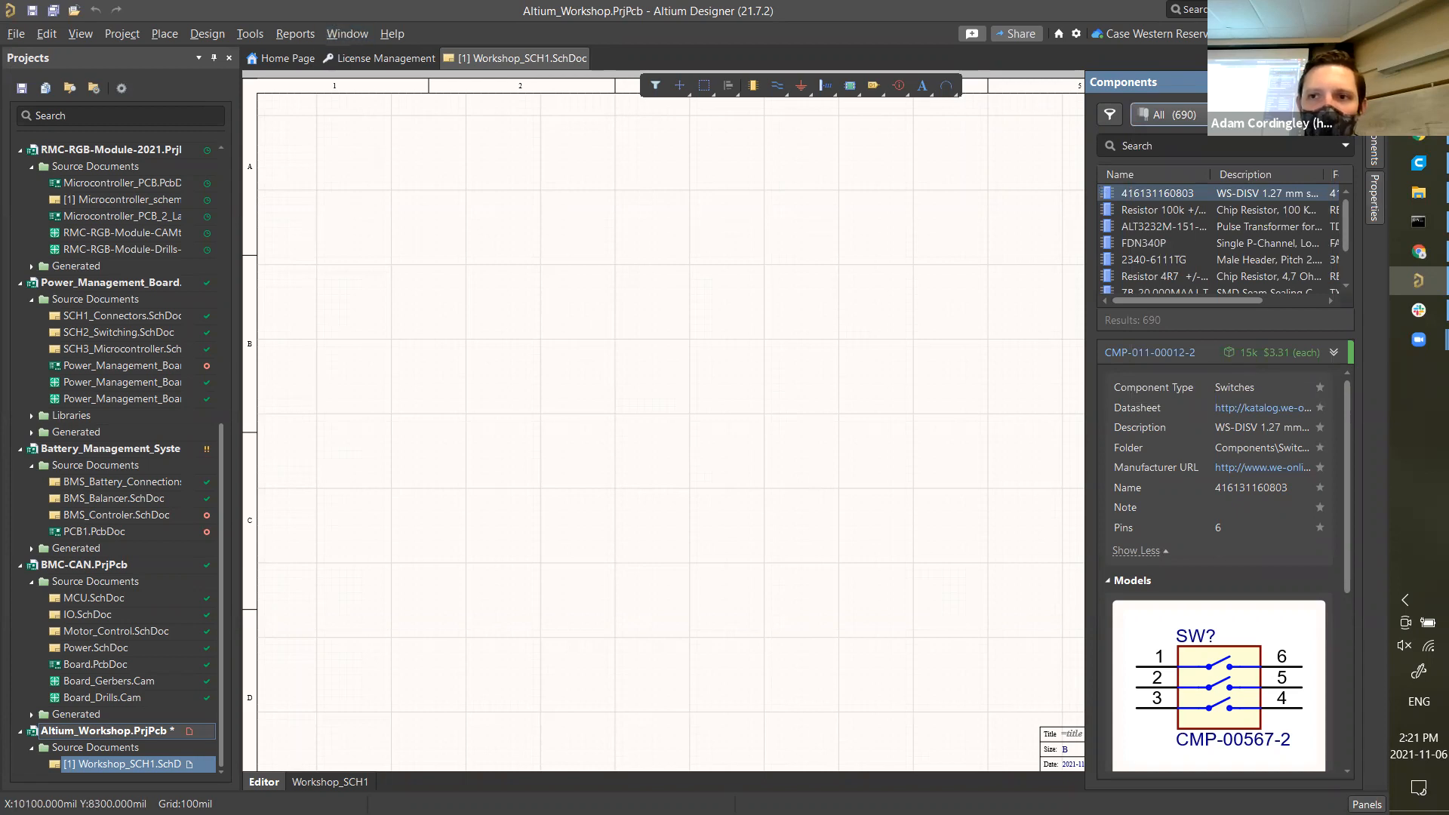
click(1372, 154)
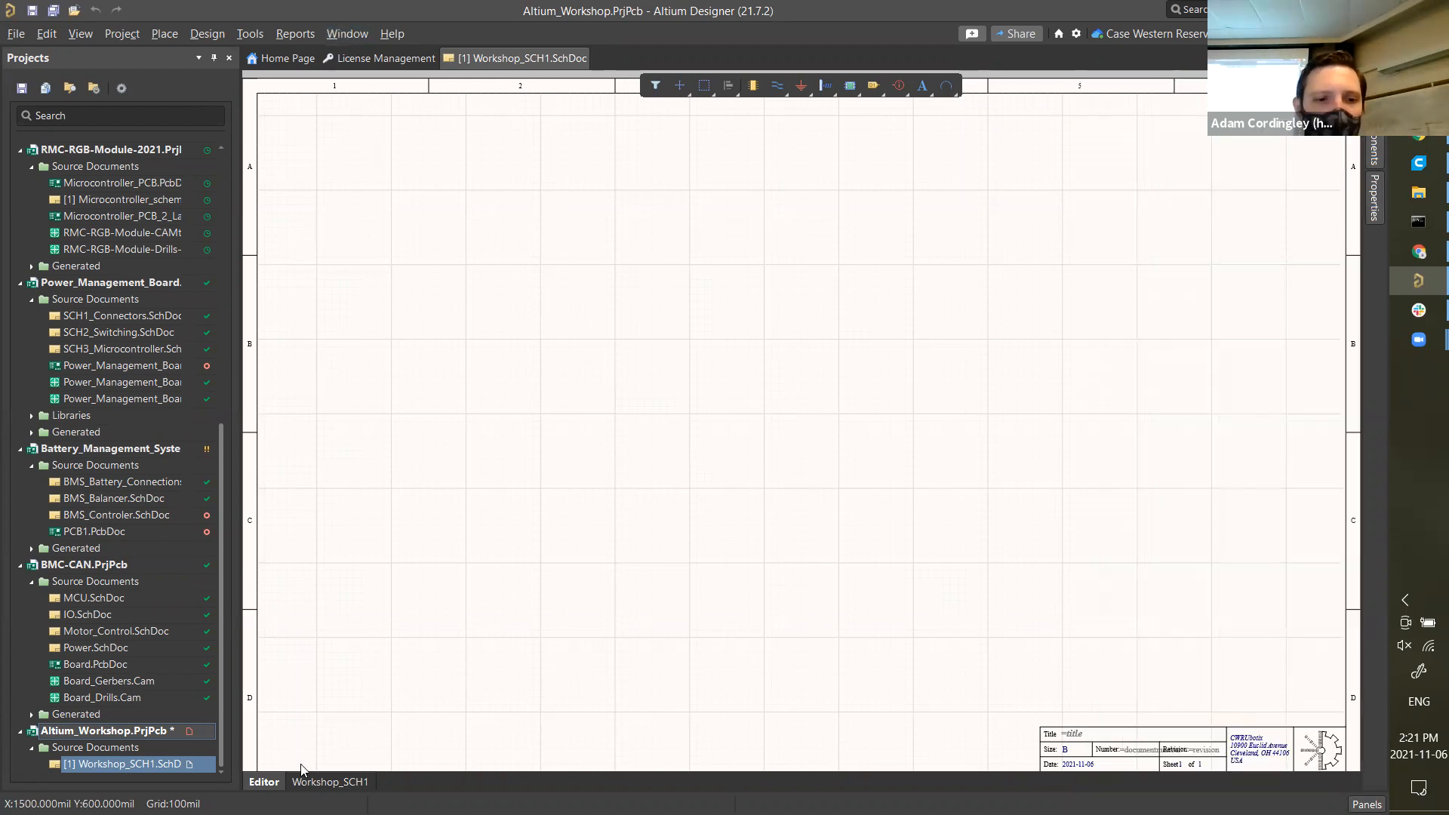
- Show the SCH List panel in the schematic workspace
click(83, 33)
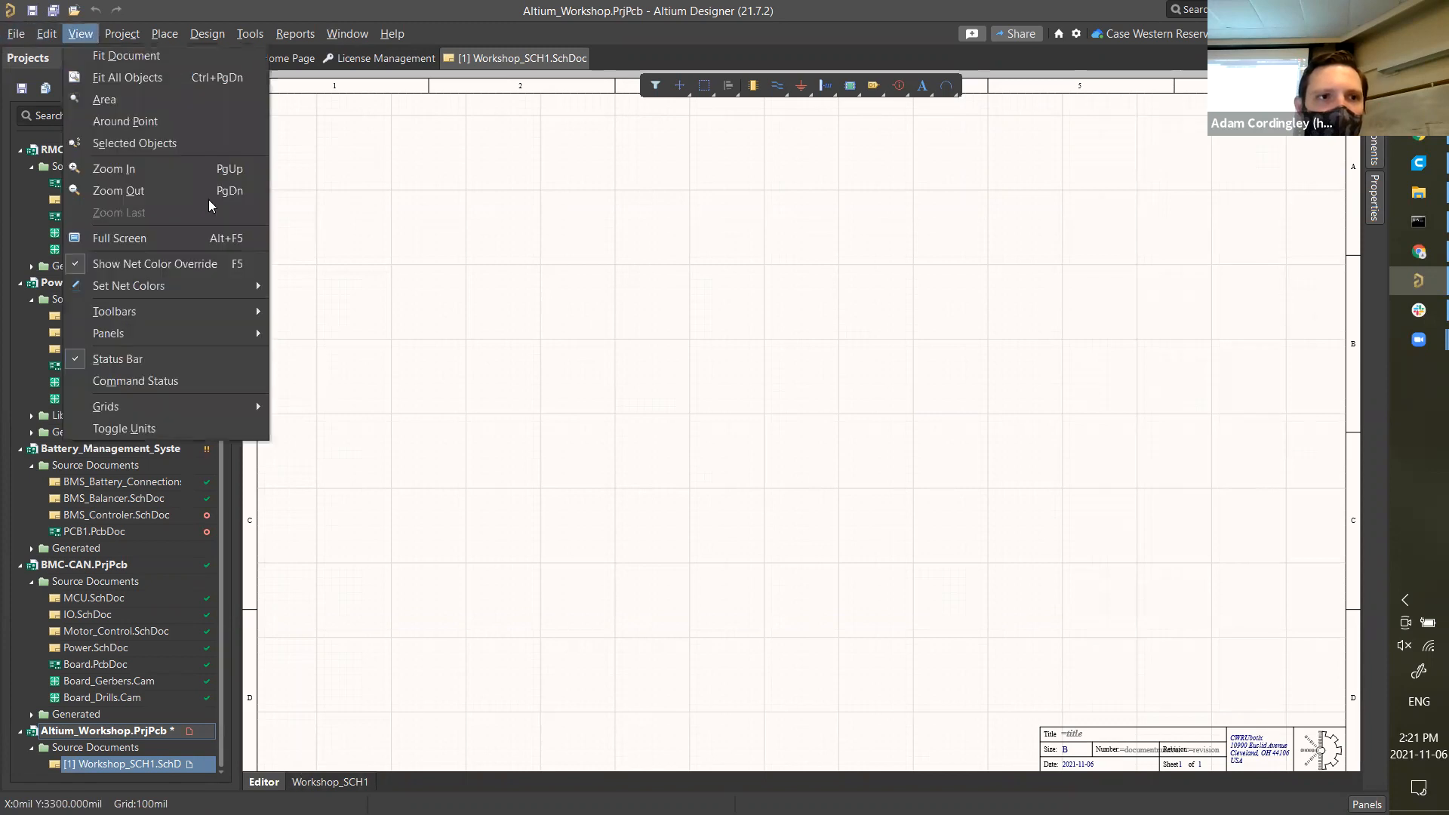
mouse_move(217, 333)
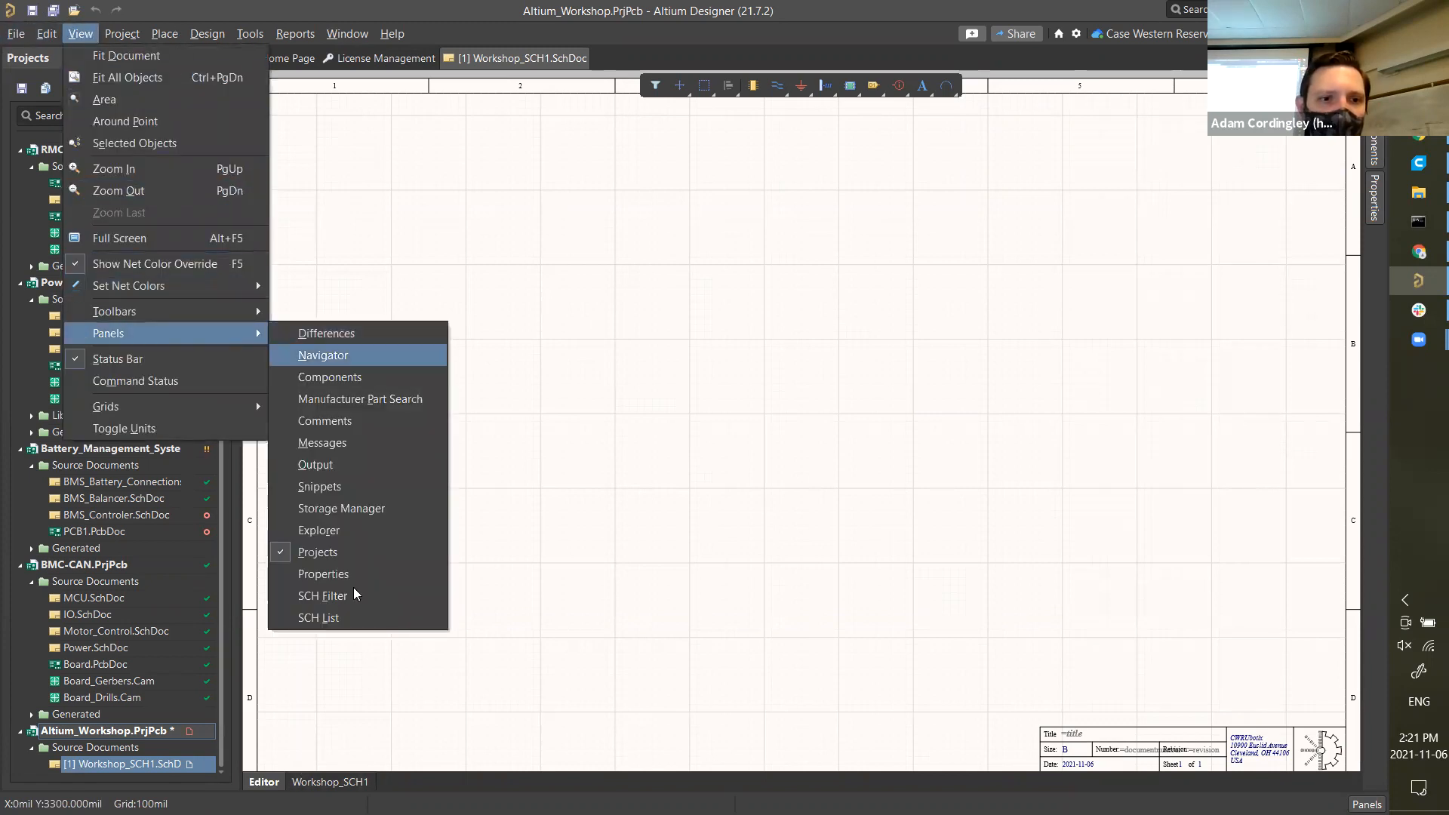
click(353, 618)
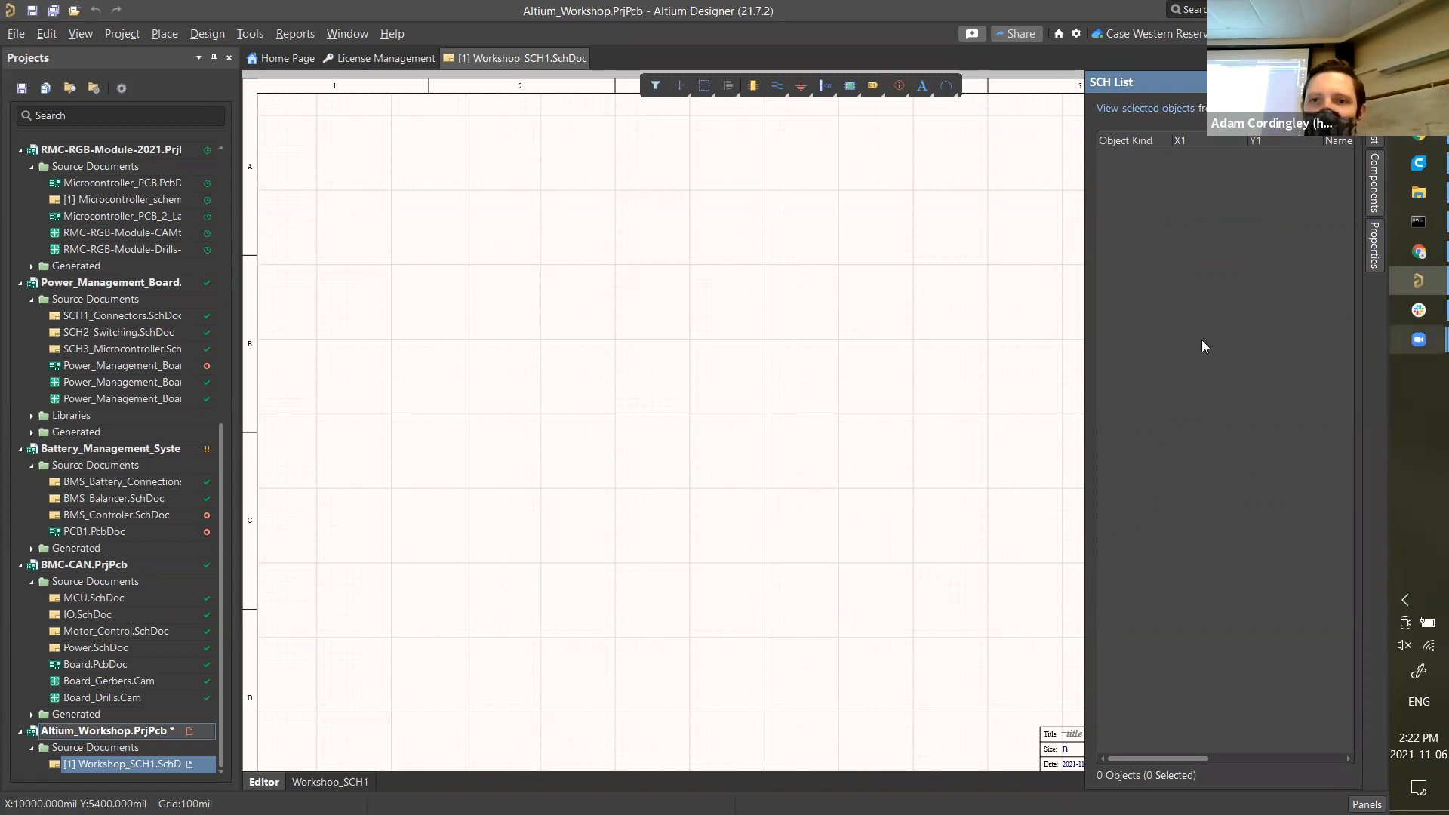
- Choose the Analog$.IntLib component library, clear its lm339 filter and search it for 555
click(1374, 179)
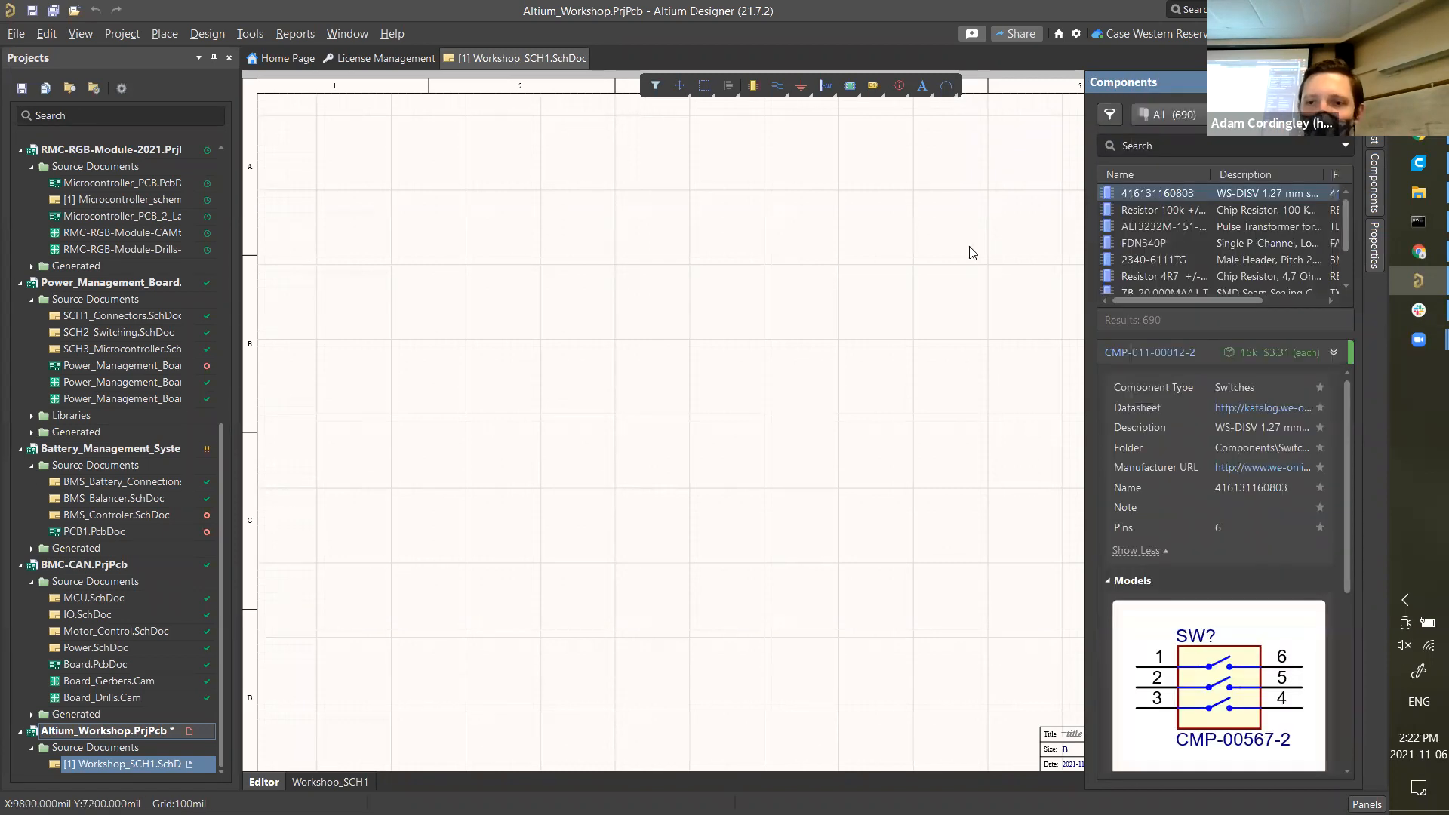
click(1373, 184)
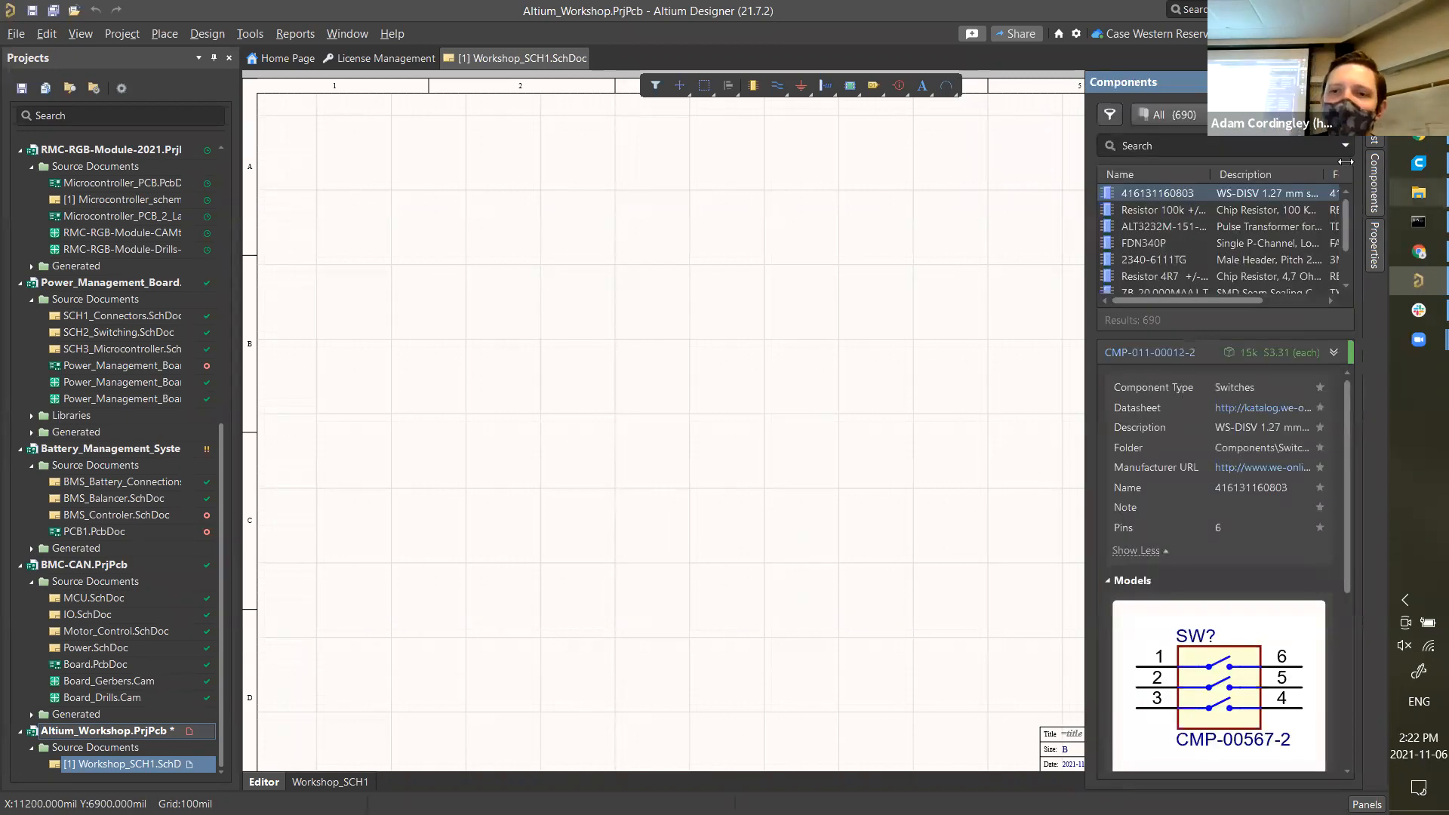
click(1169, 114)
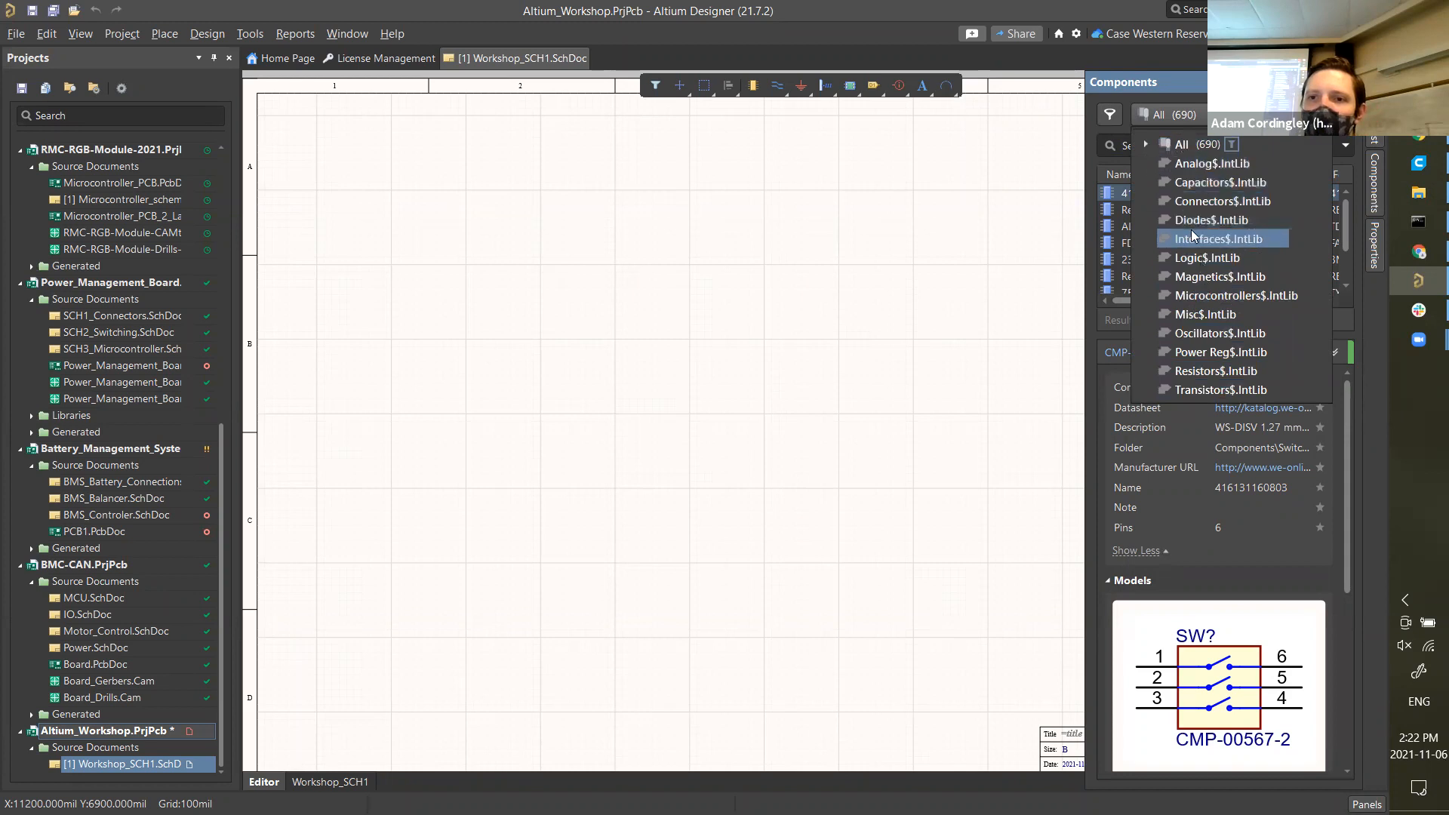
click(1196, 163)
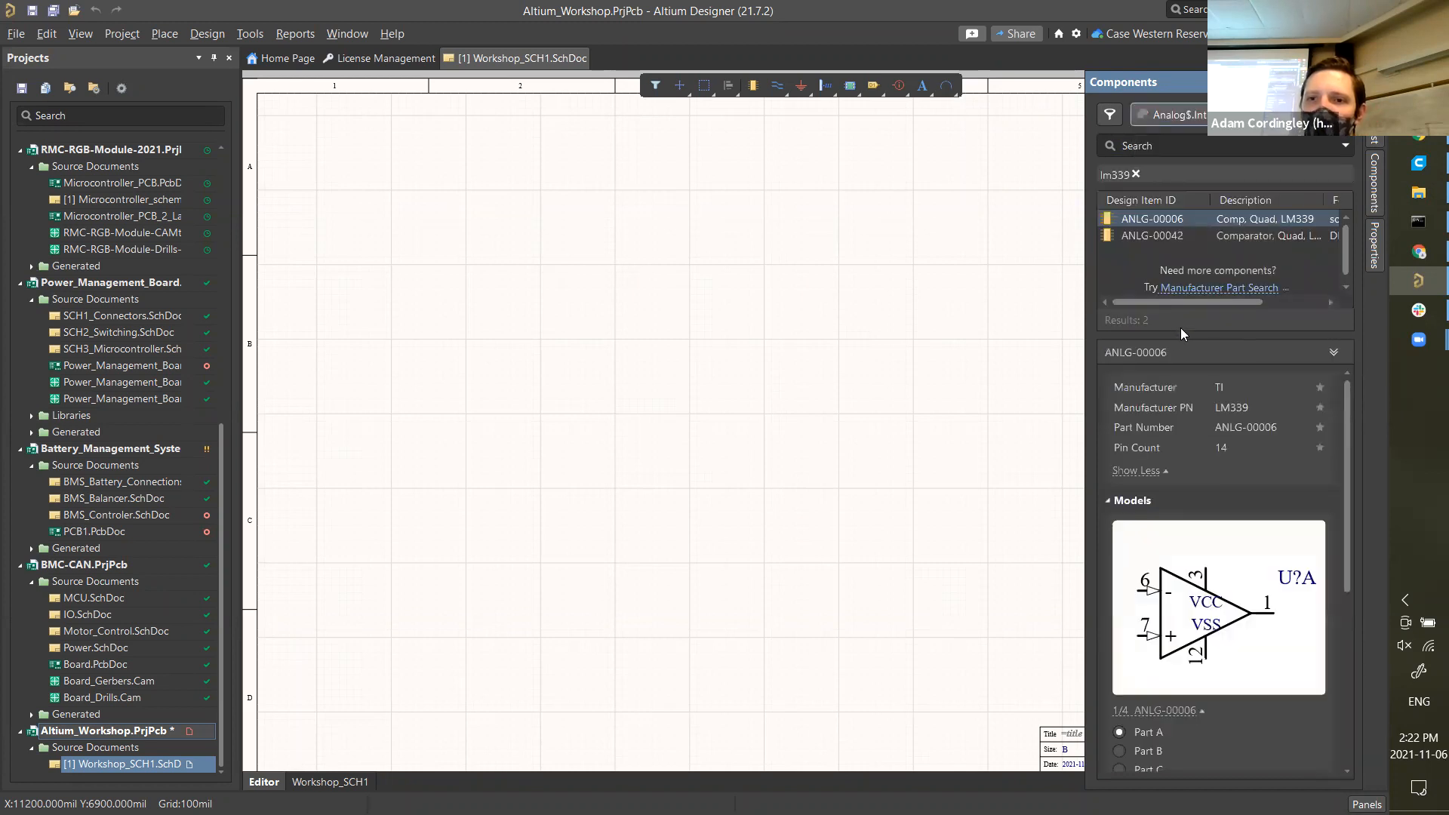
click(1136, 175)
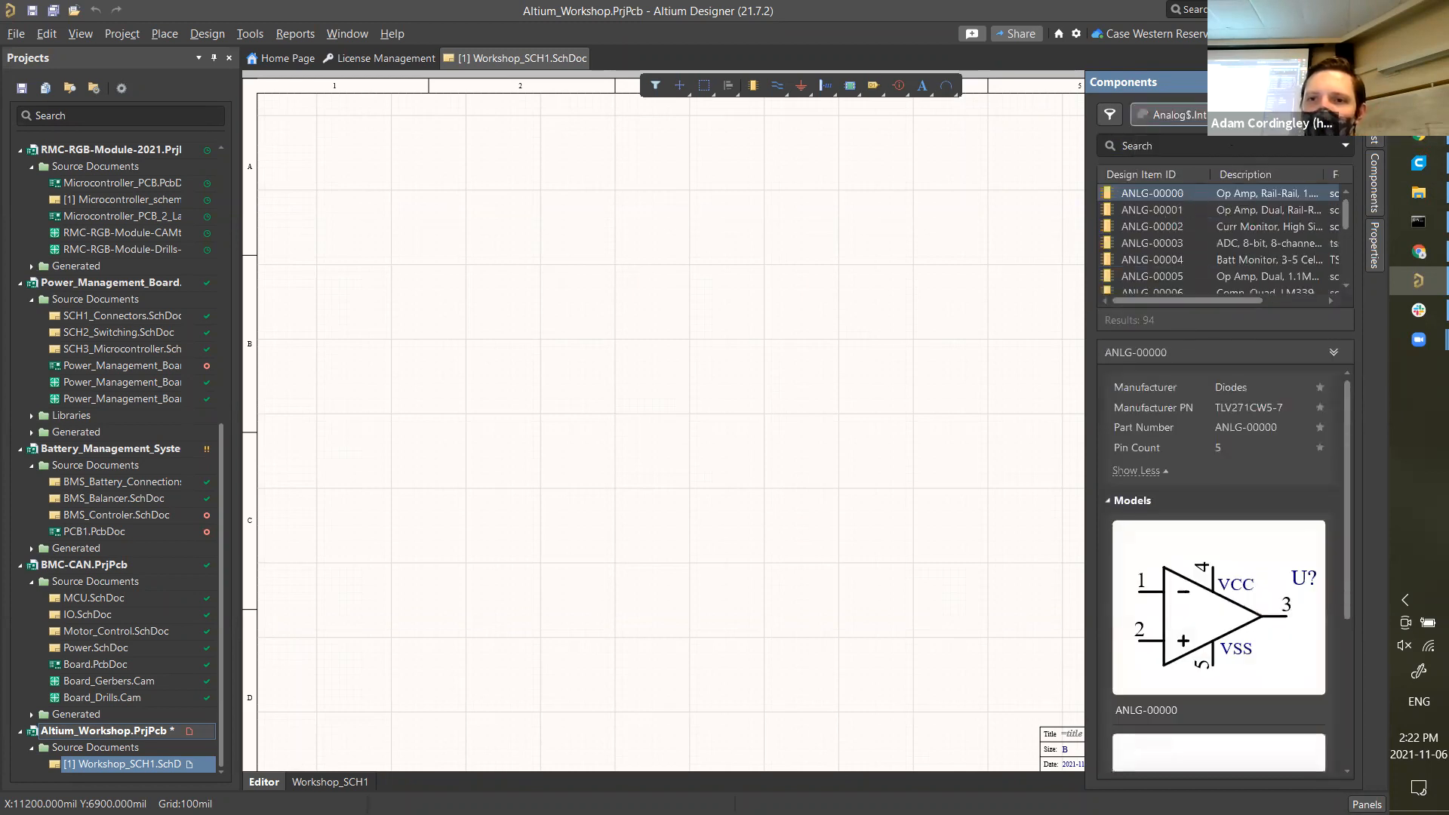
text(555)
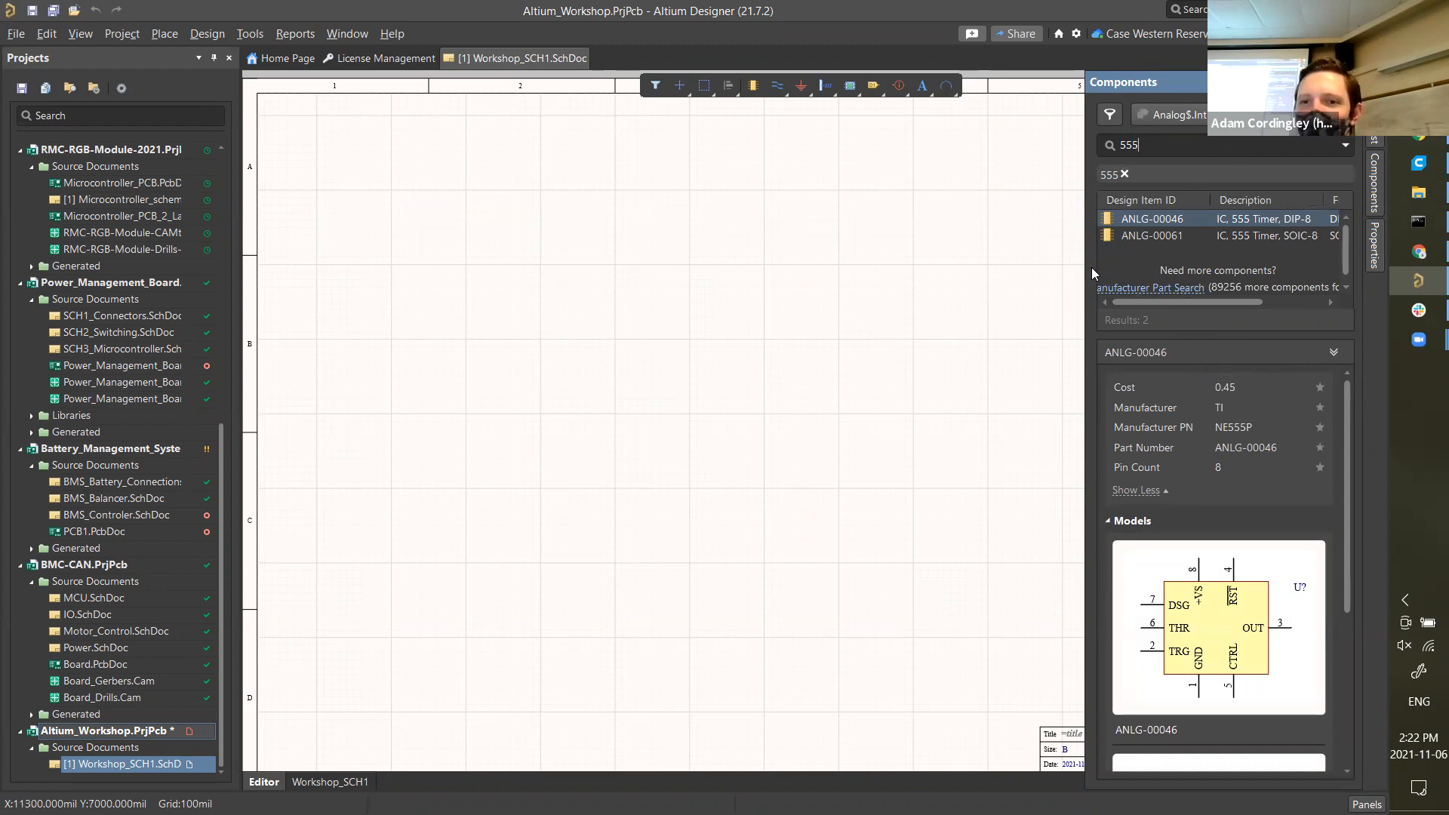
- Widen the component list and its Description column, showing the Manufacturer PN column and hiding Design Item ID
drag(1088, 266, 951, 264)
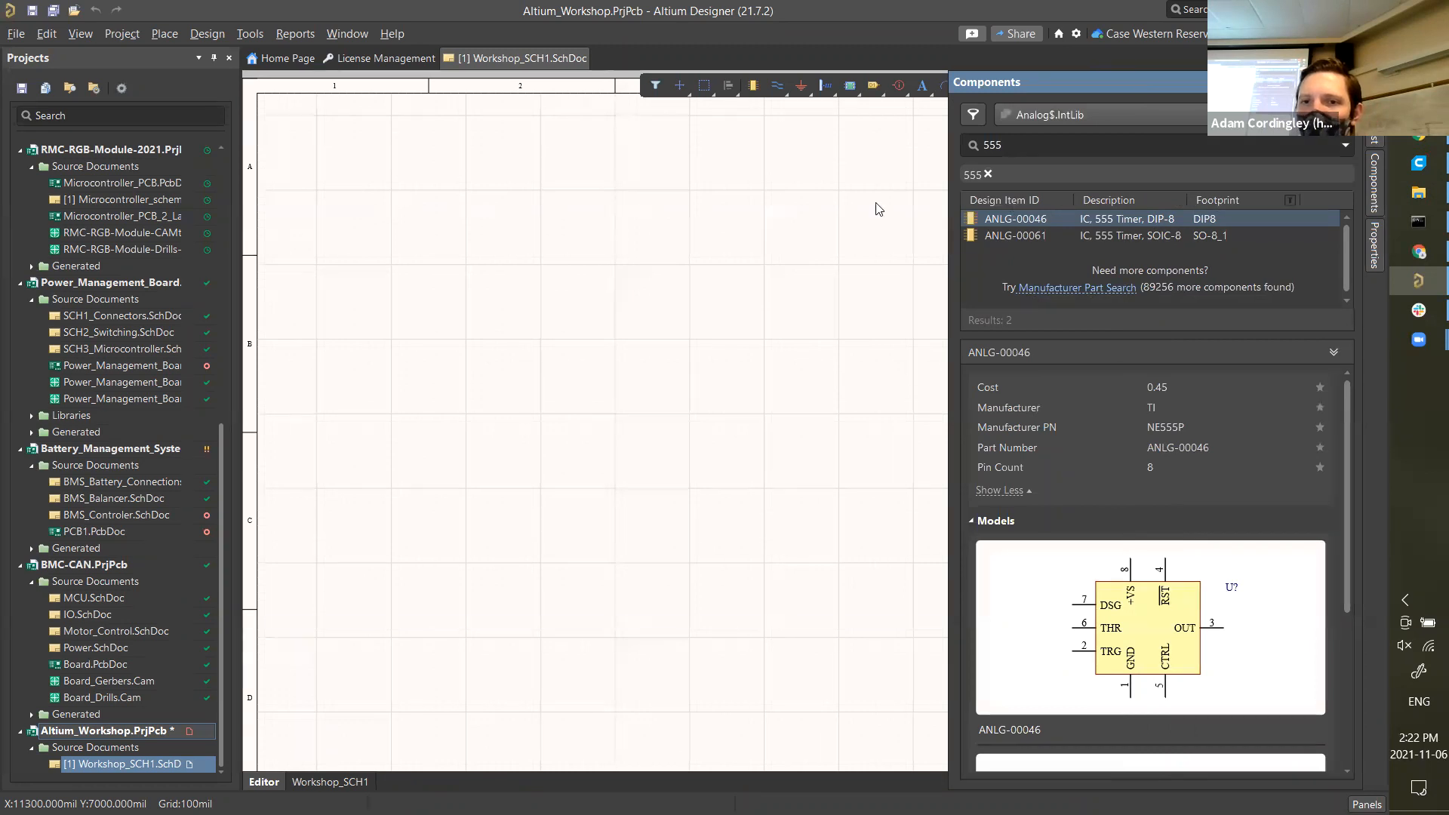
right_click(1008, 198)
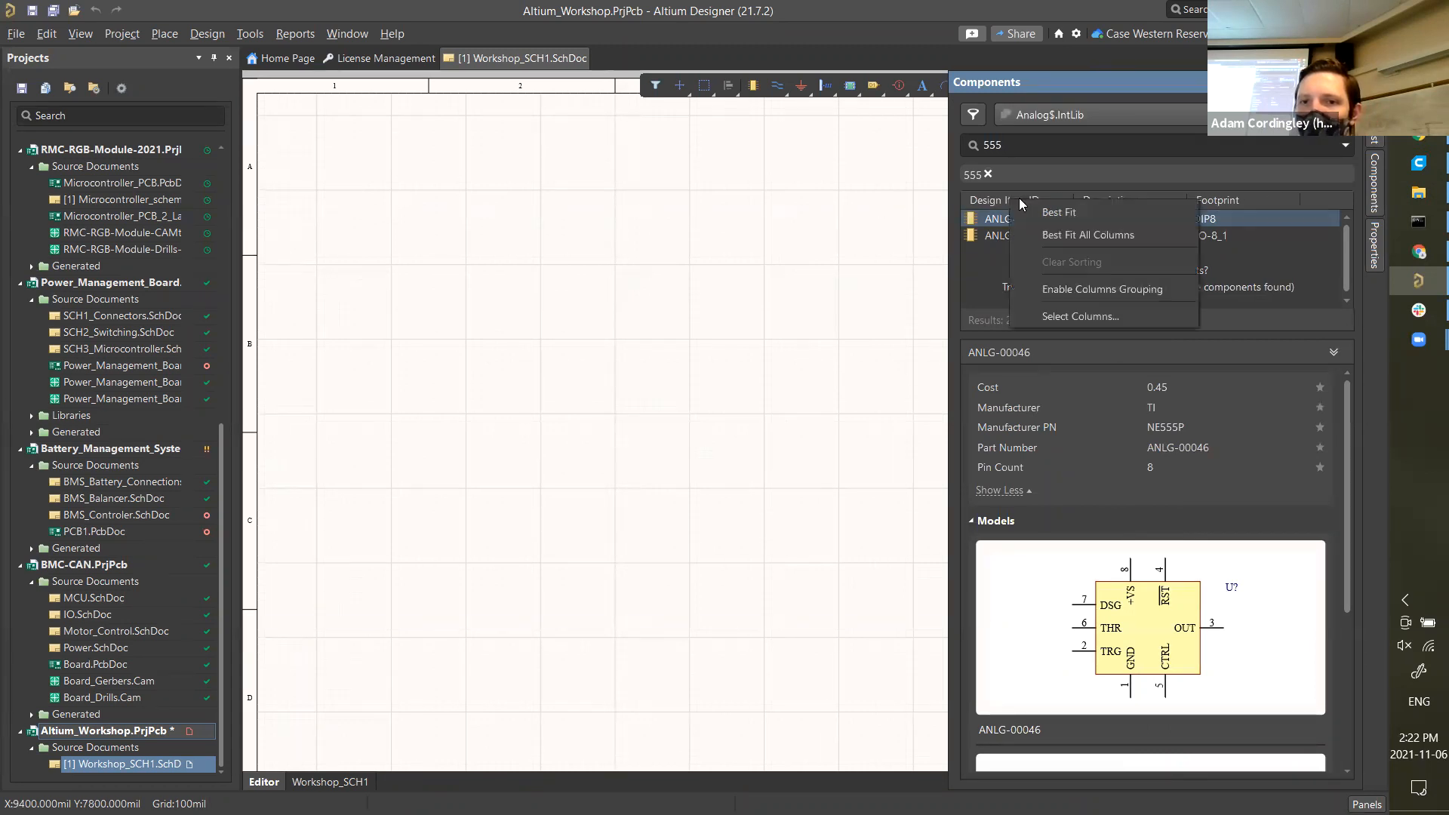
click(1060, 317)
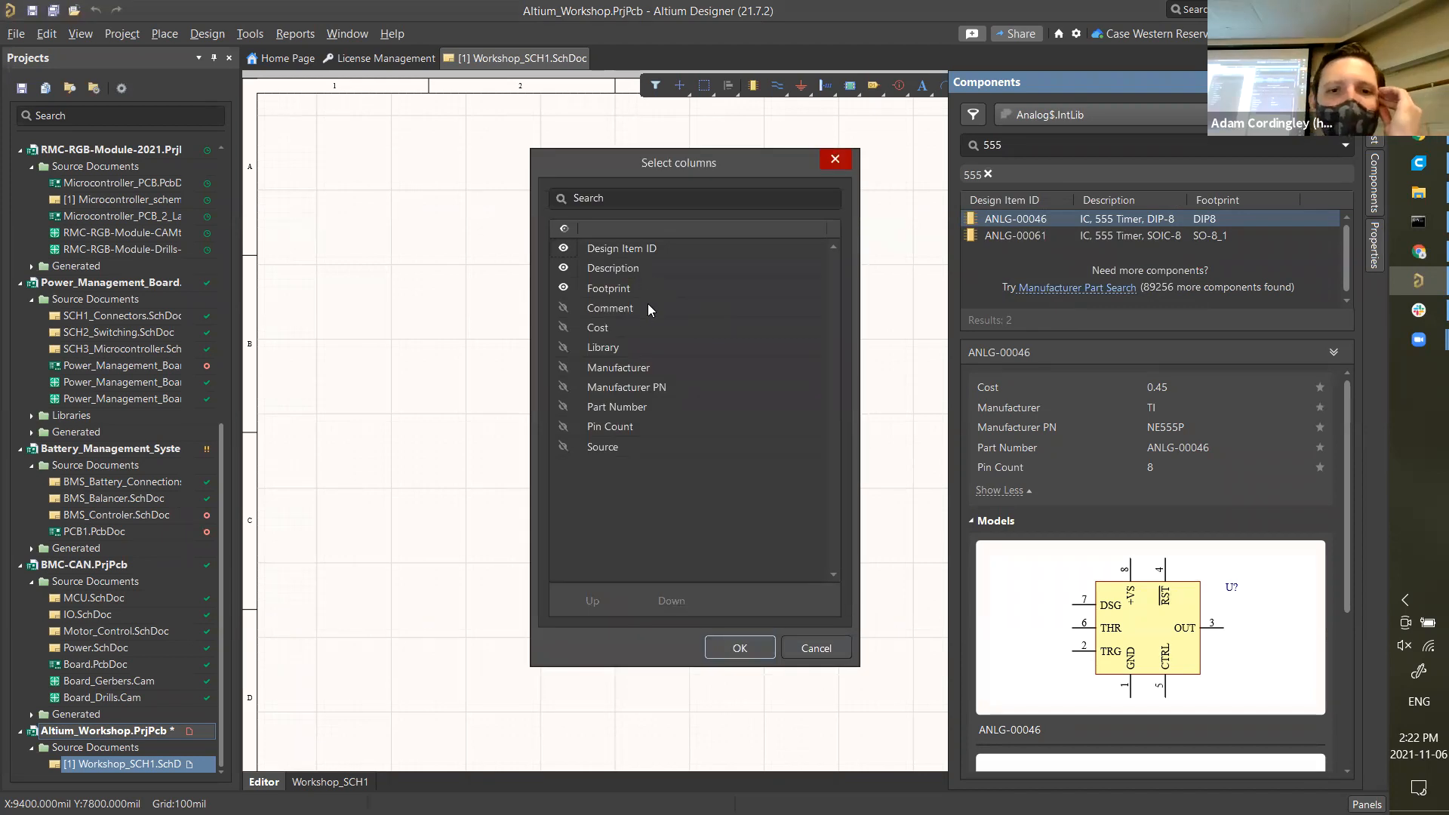
click(563, 387)
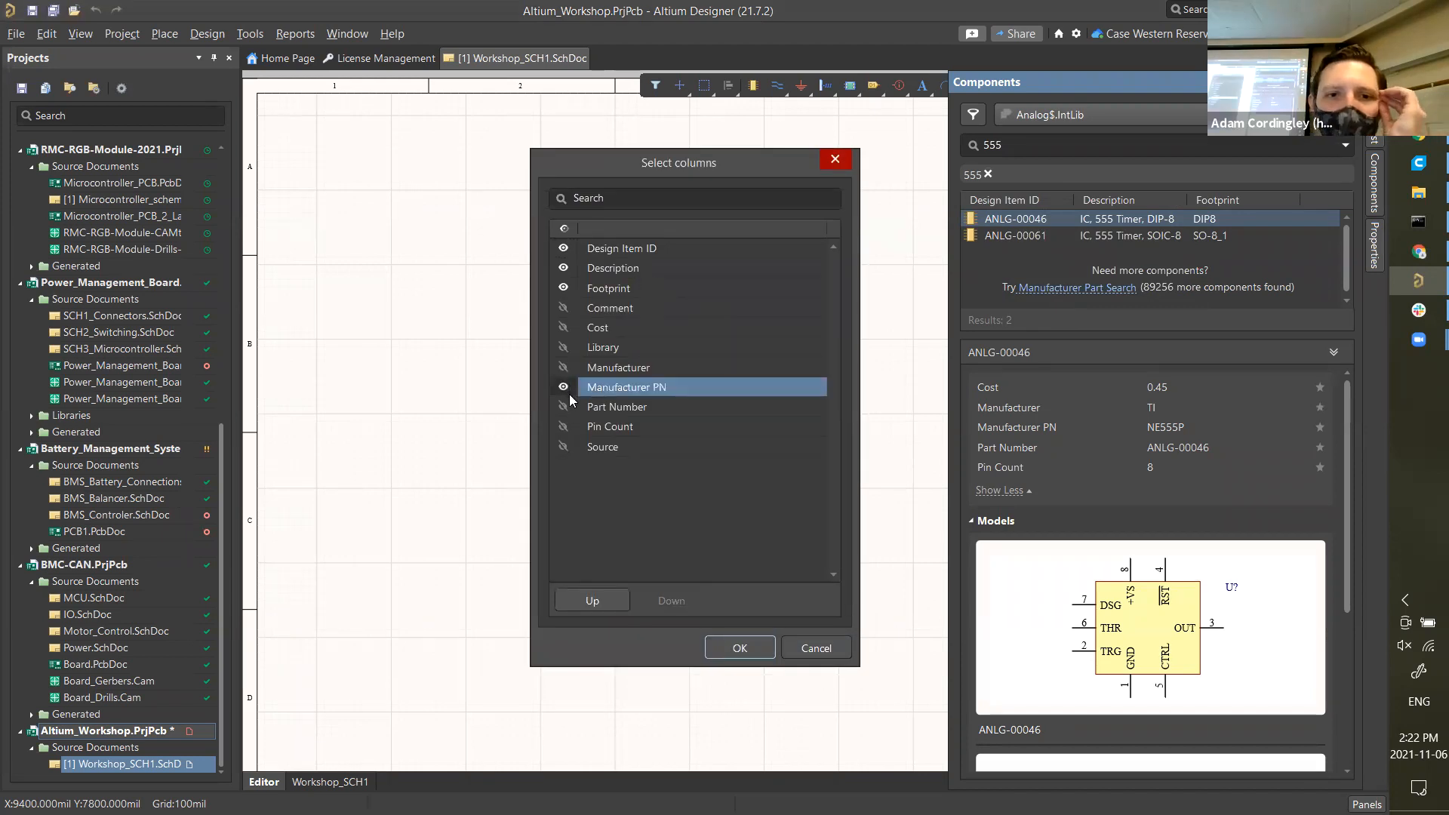
click(563, 249)
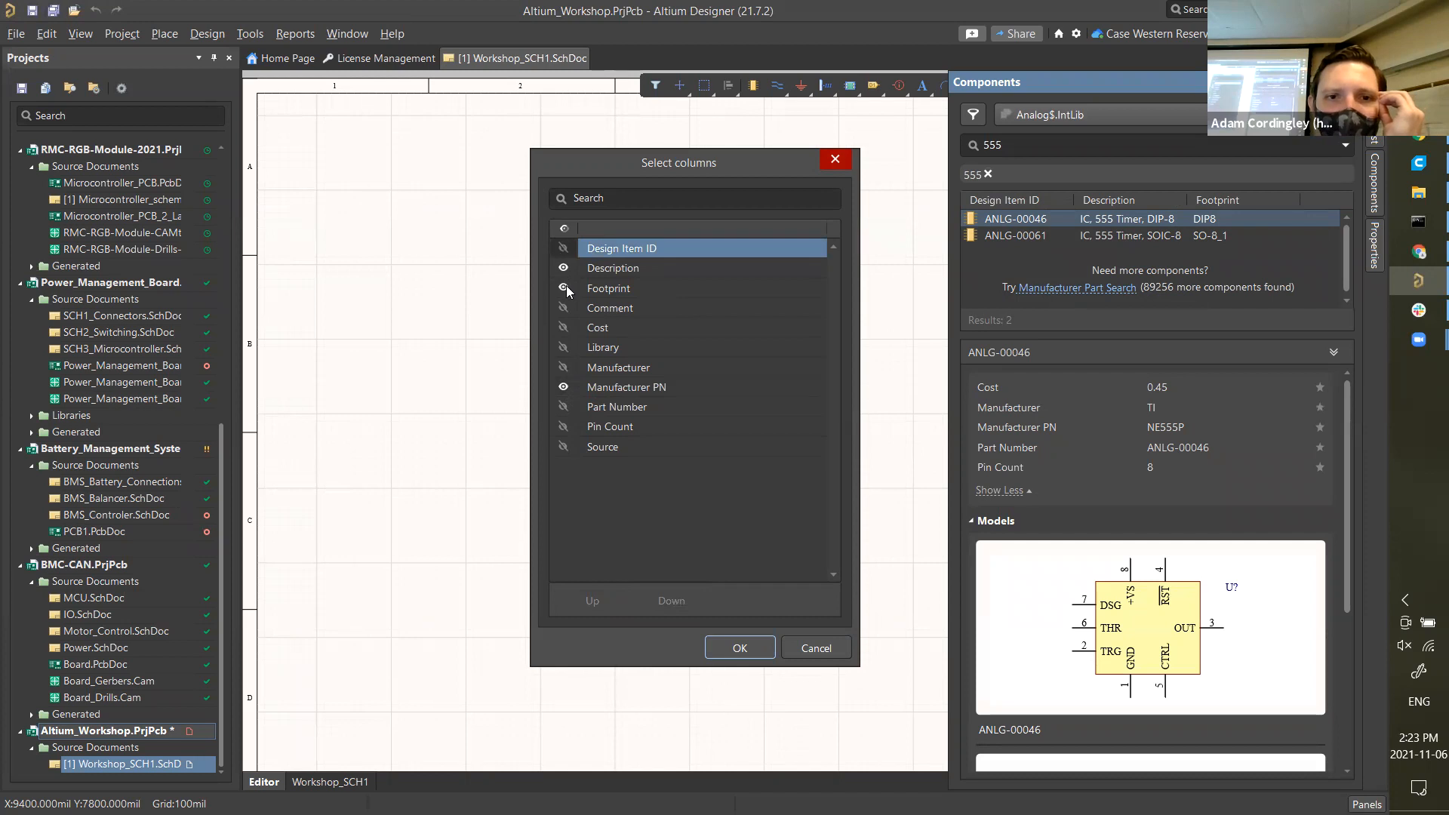
click(740, 649)
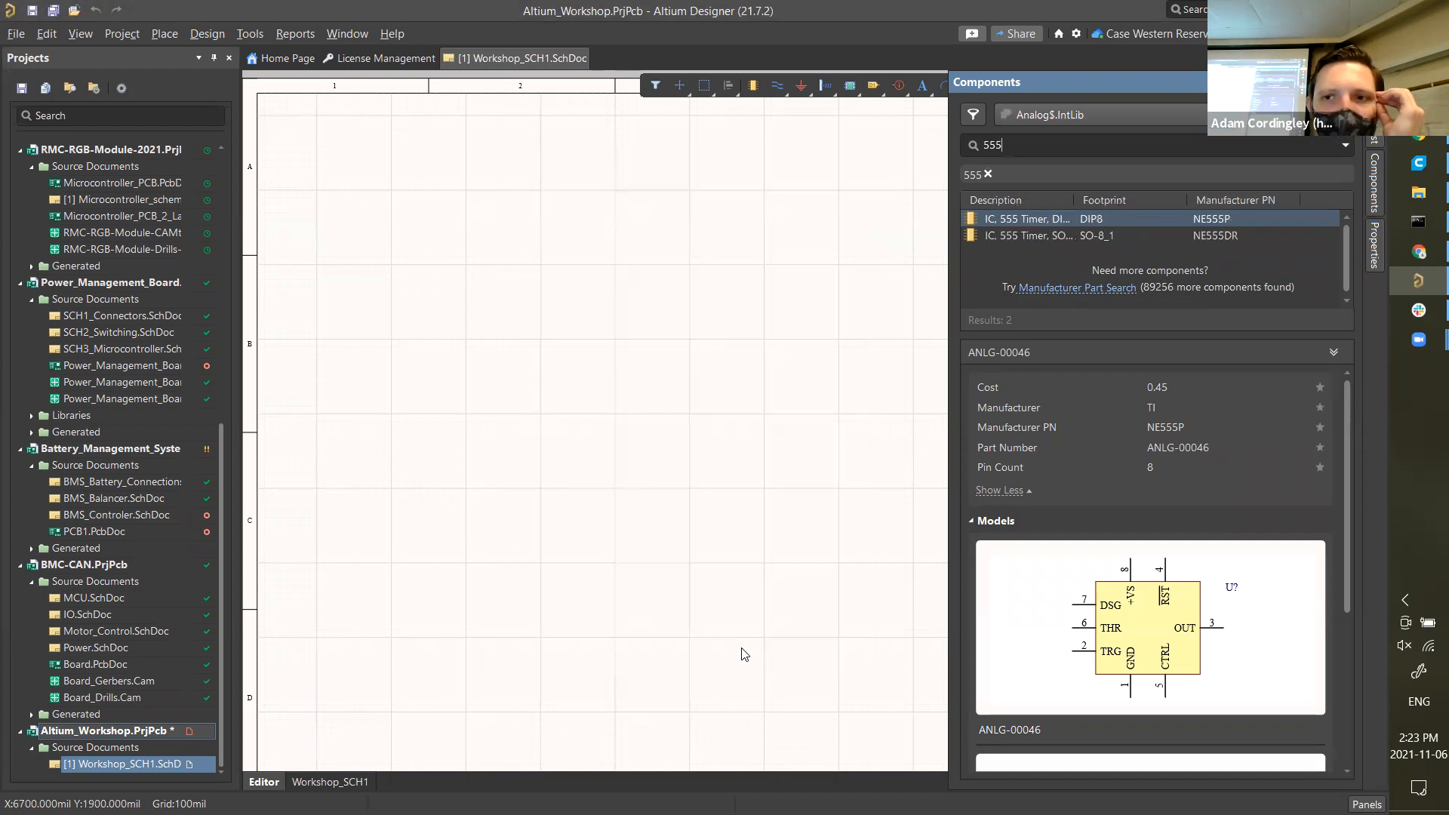
drag(1075, 201, 1124, 201)
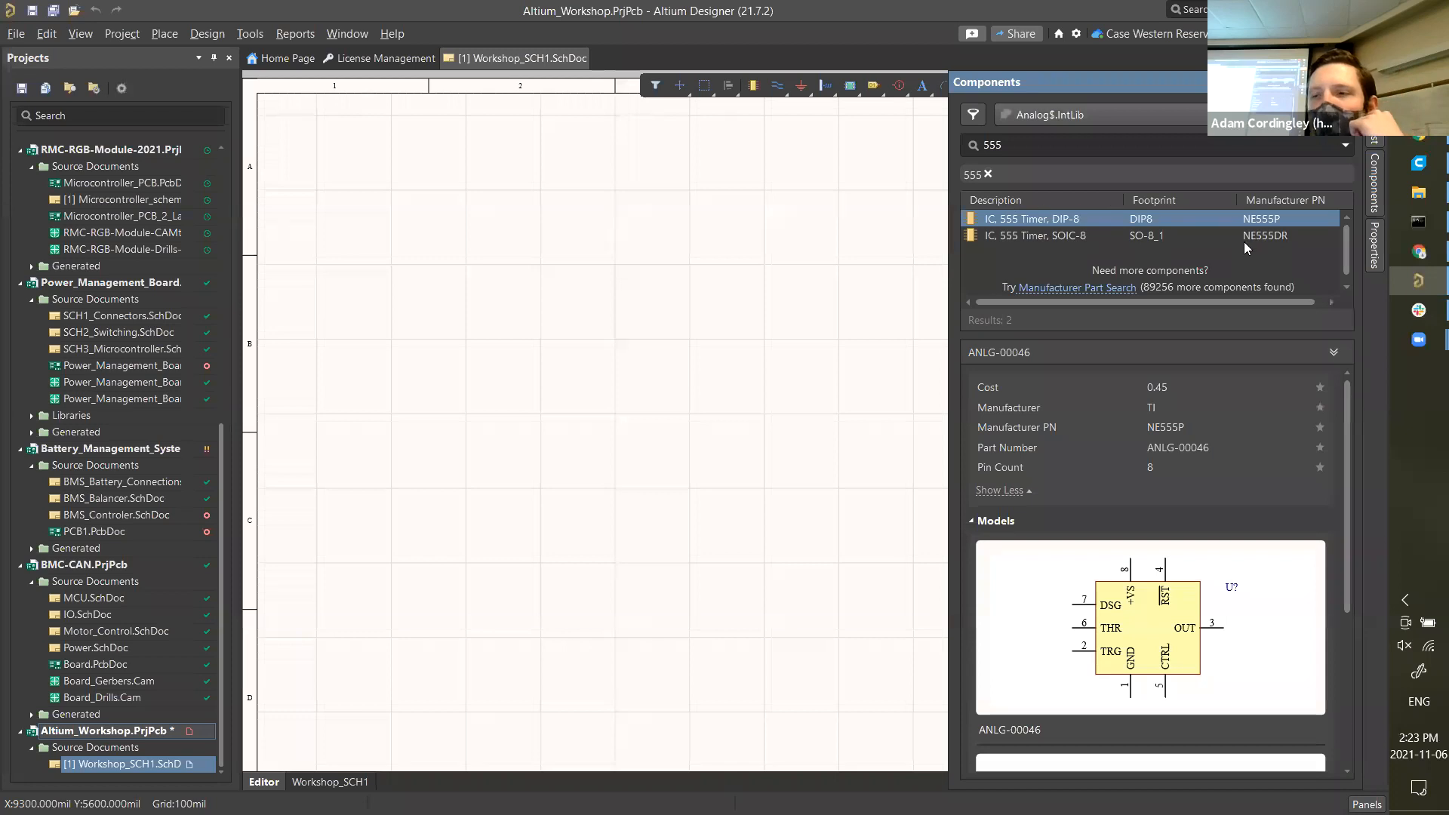
- Place one SOIC-8 555 timer (NE555DR) in zone B of the schematic sheet, just left of its centre
click(1161, 237)
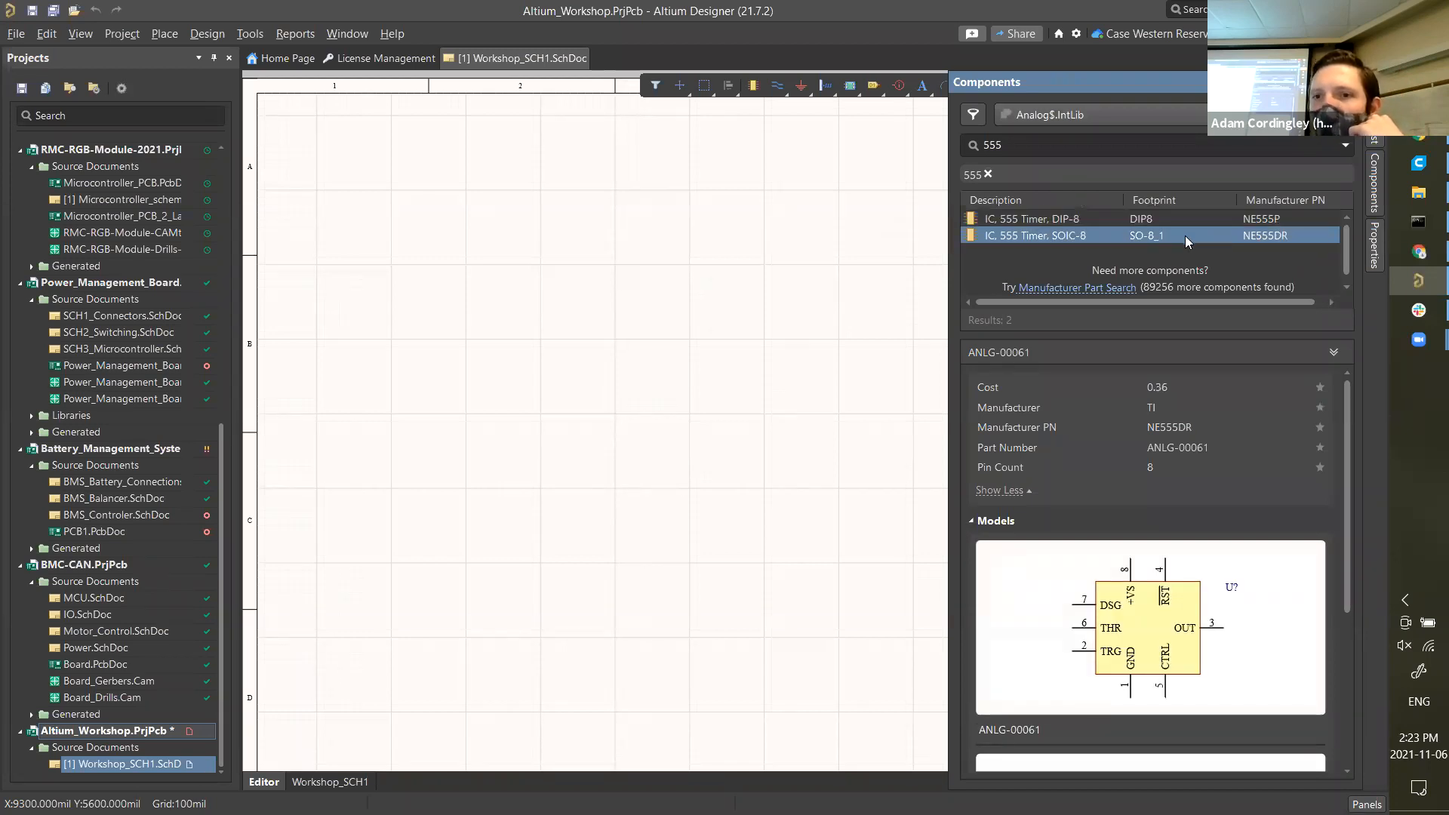
double_click(1185, 236)
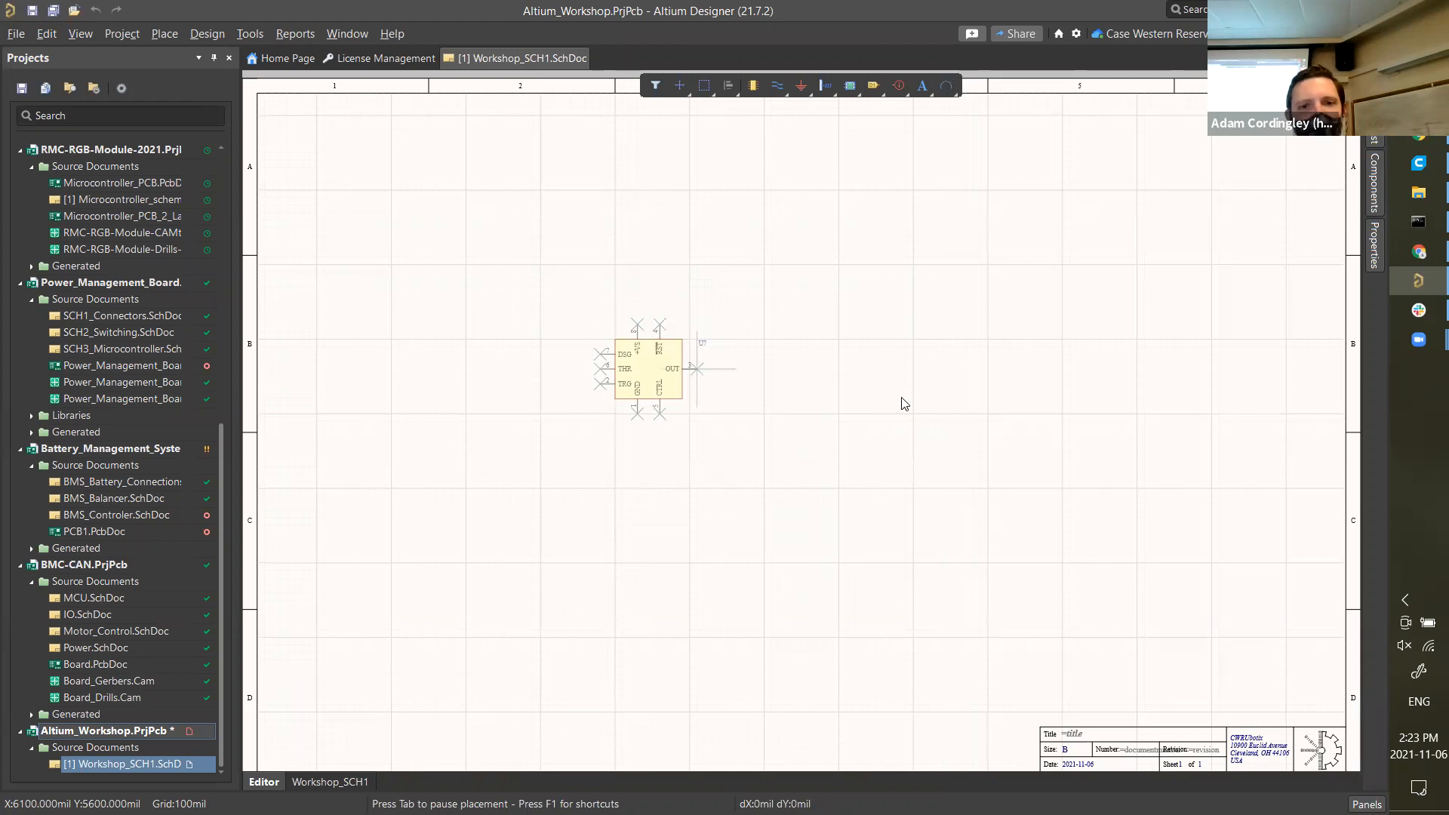
click(696, 368)
key(Escape)
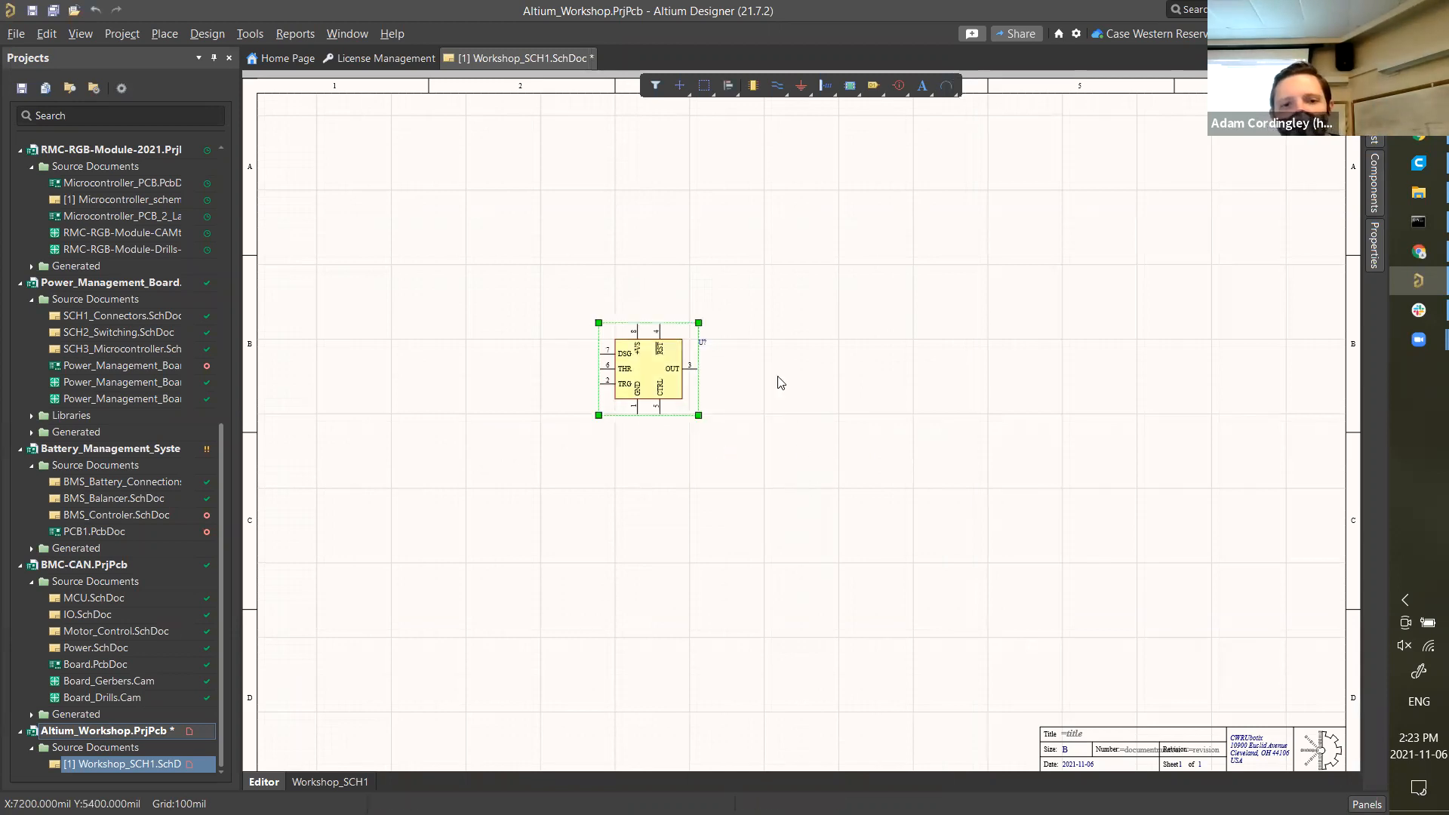
- Examine the placed 555 timer's properties and preview its SO-8_1 footprint in 3D and 2D
click(666, 396)
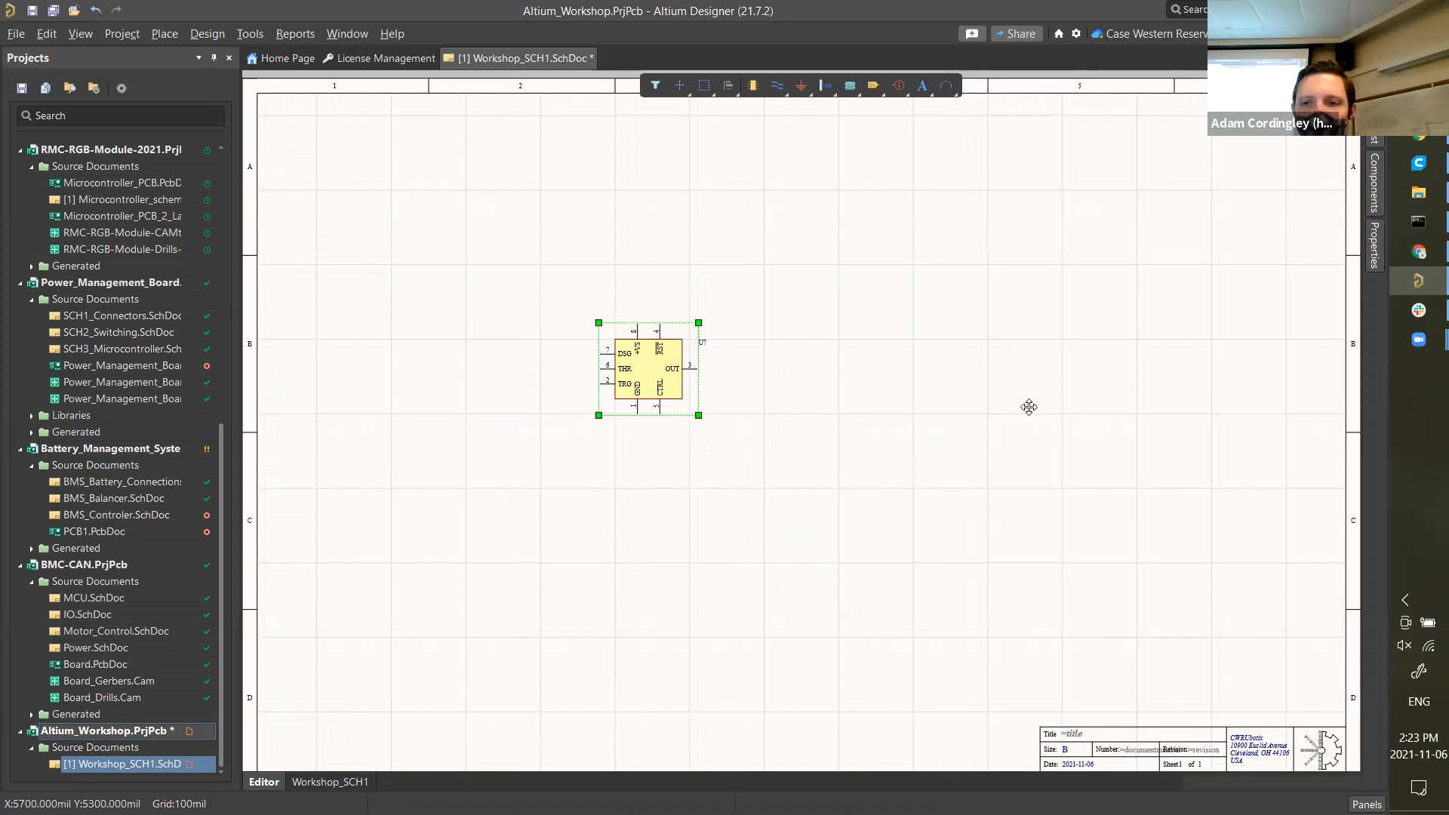
key(F11)
scroll(1129, 401, down, 4)
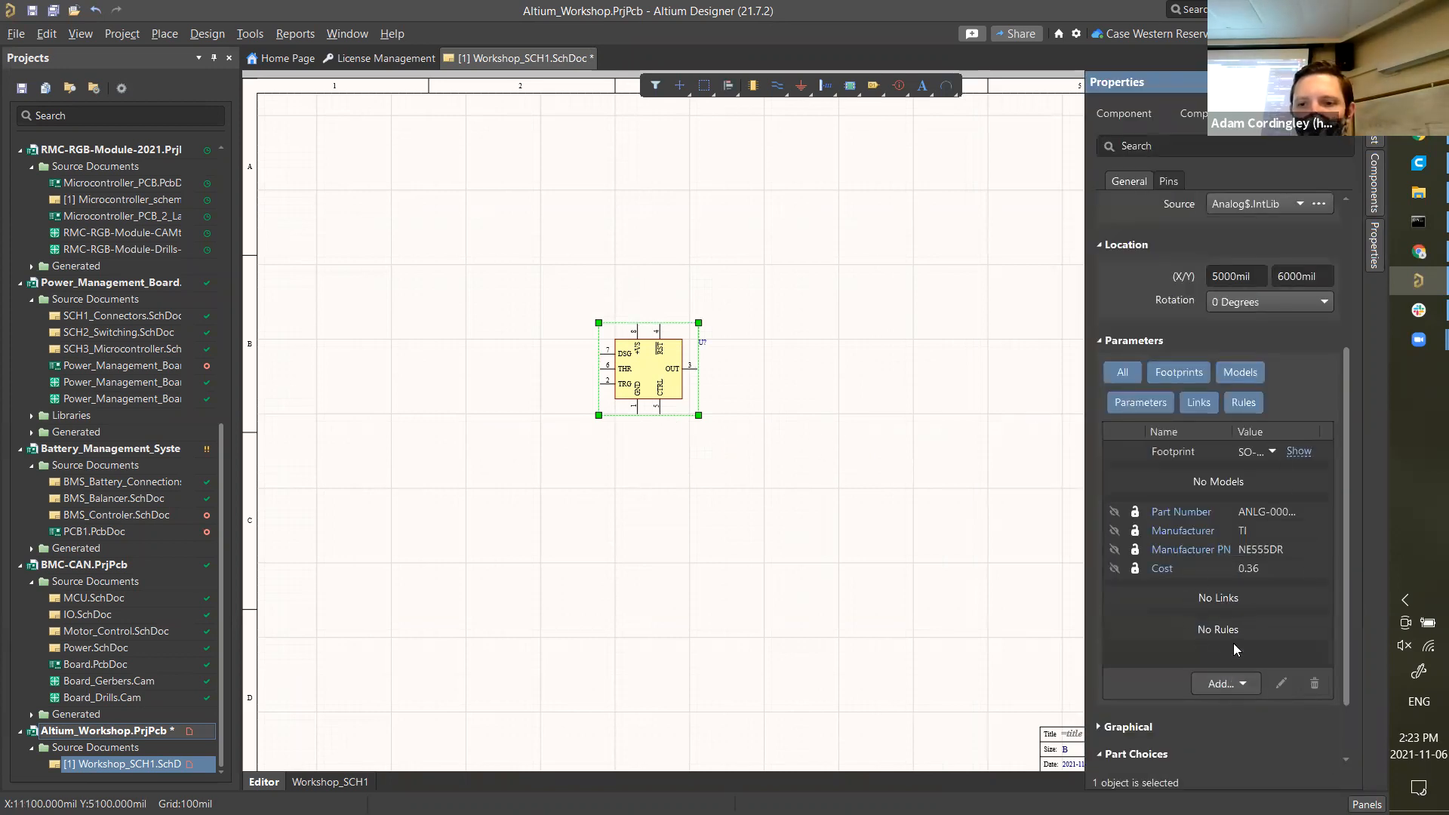
scroll(1205, 509, up, 3)
scroll(1212, 507, down, 3)
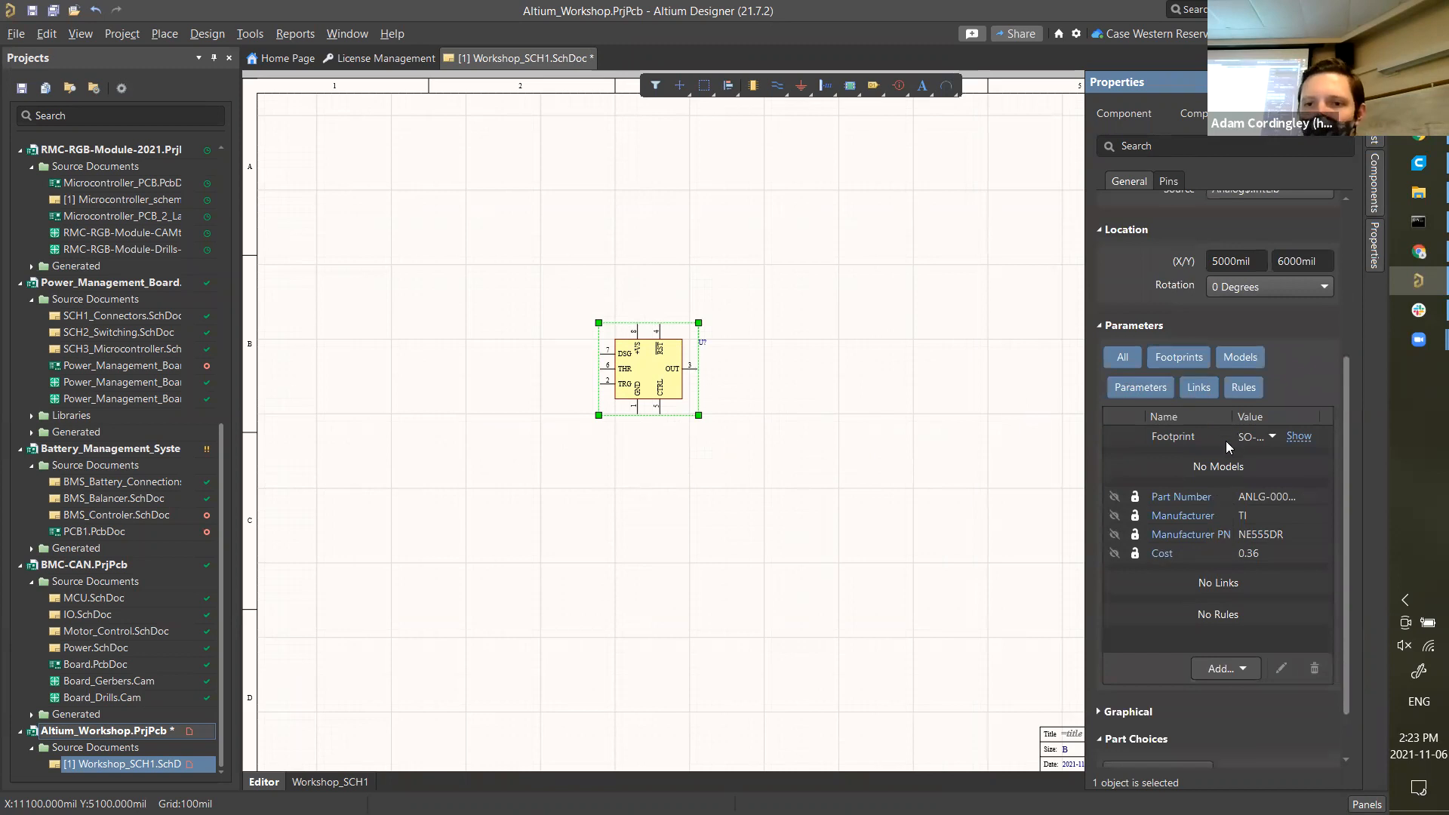
click(1295, 438)
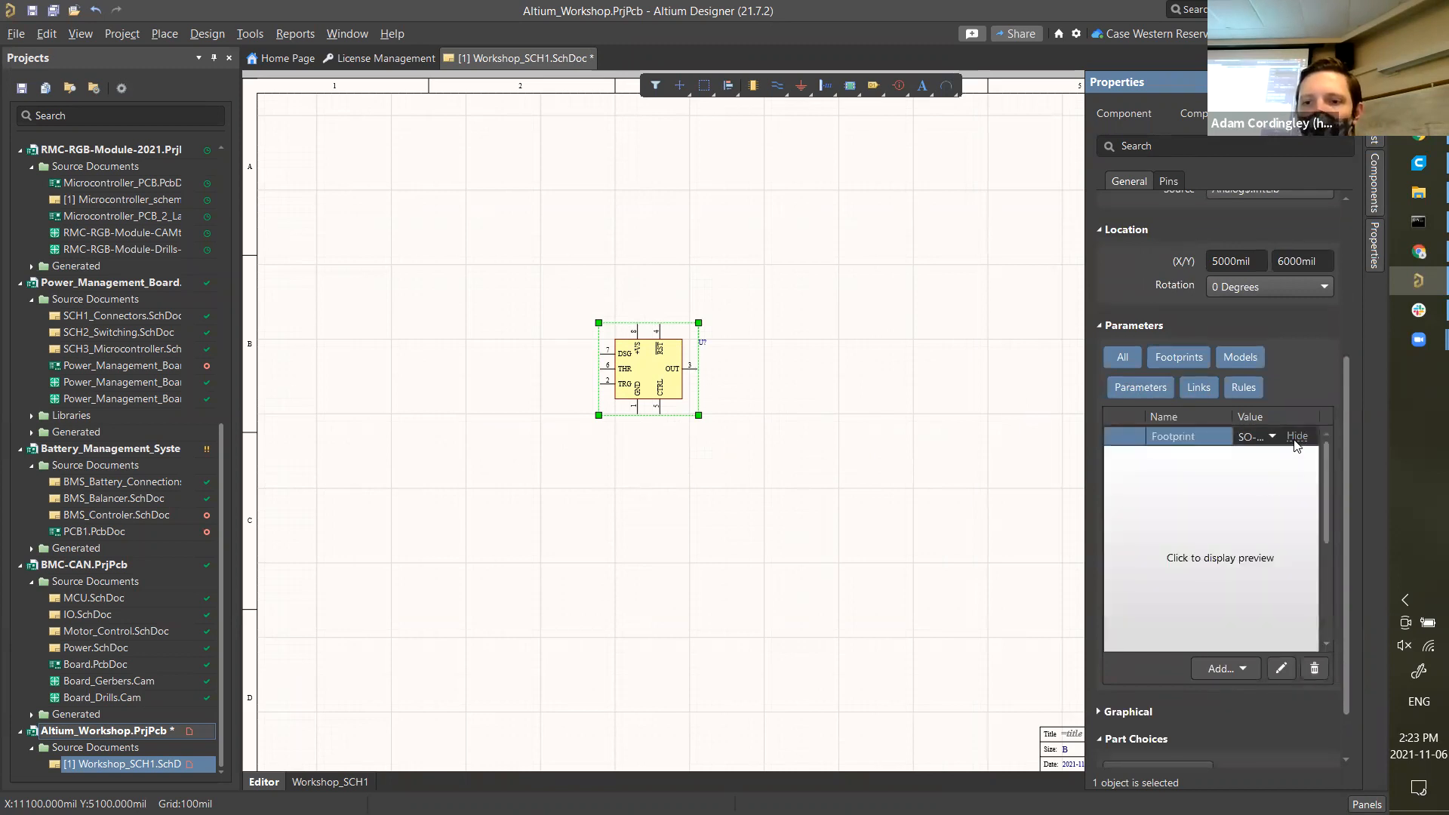
click(1238, 545)
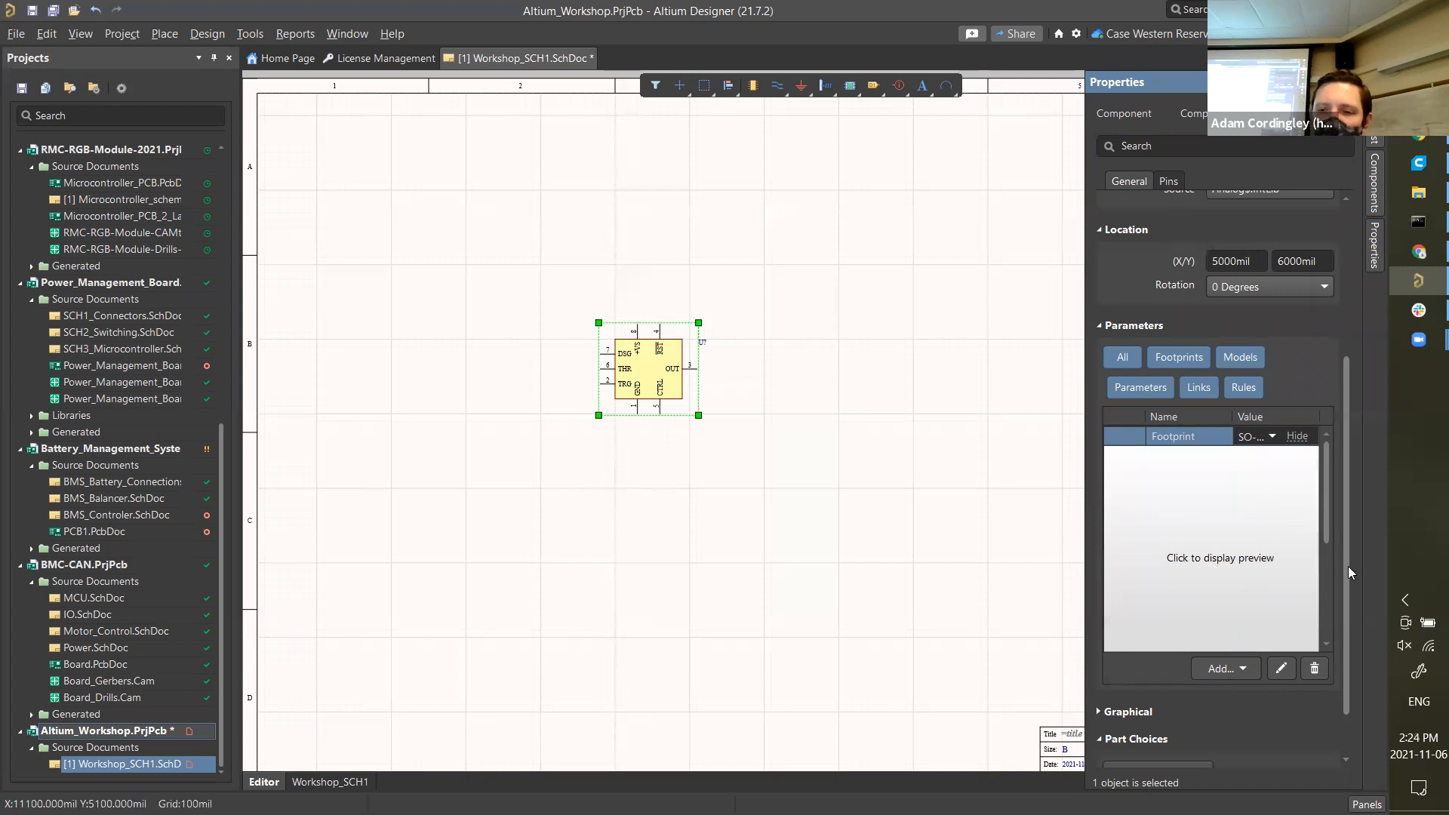
click(1318, 512)
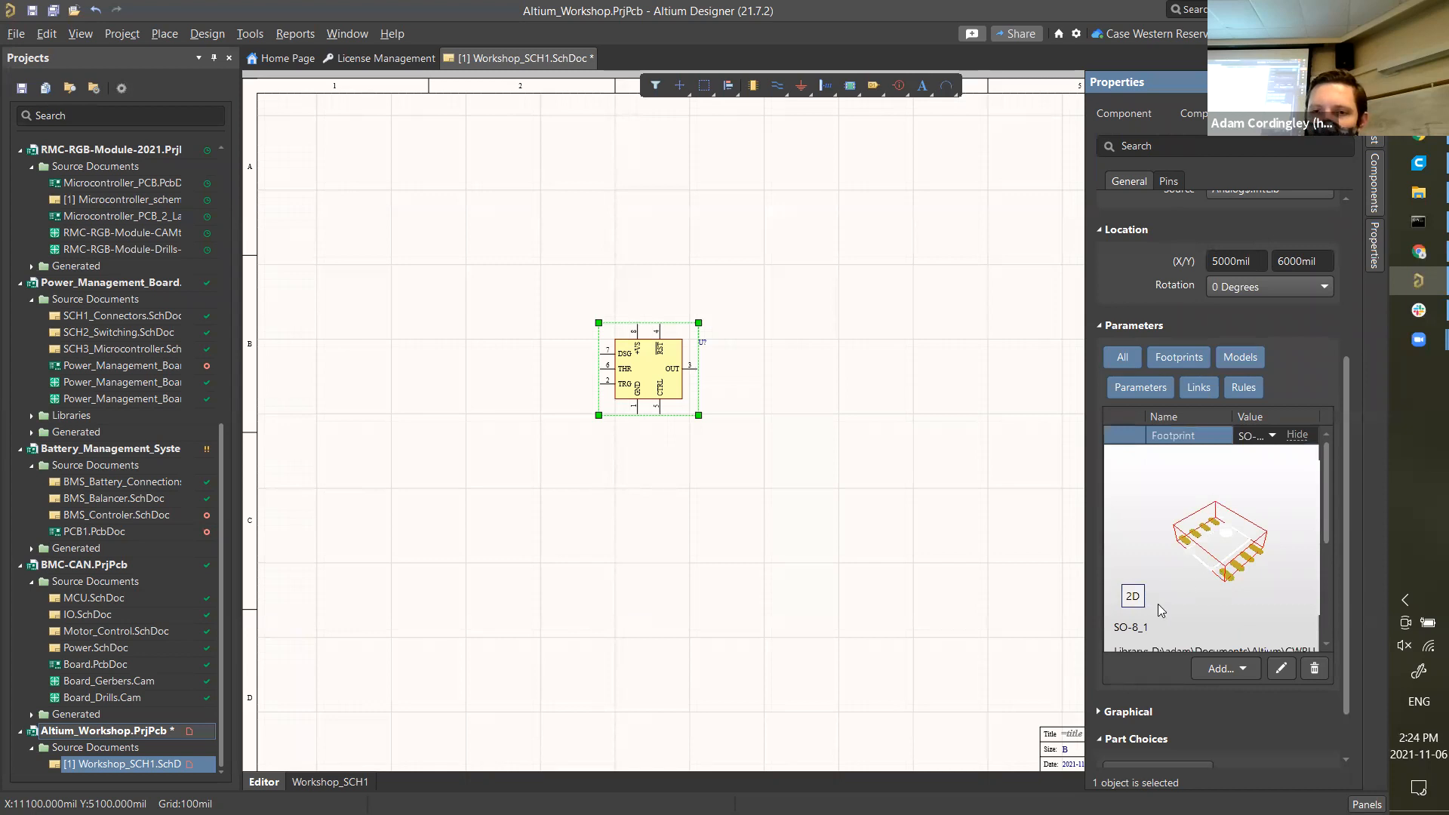
click(1132, 596)
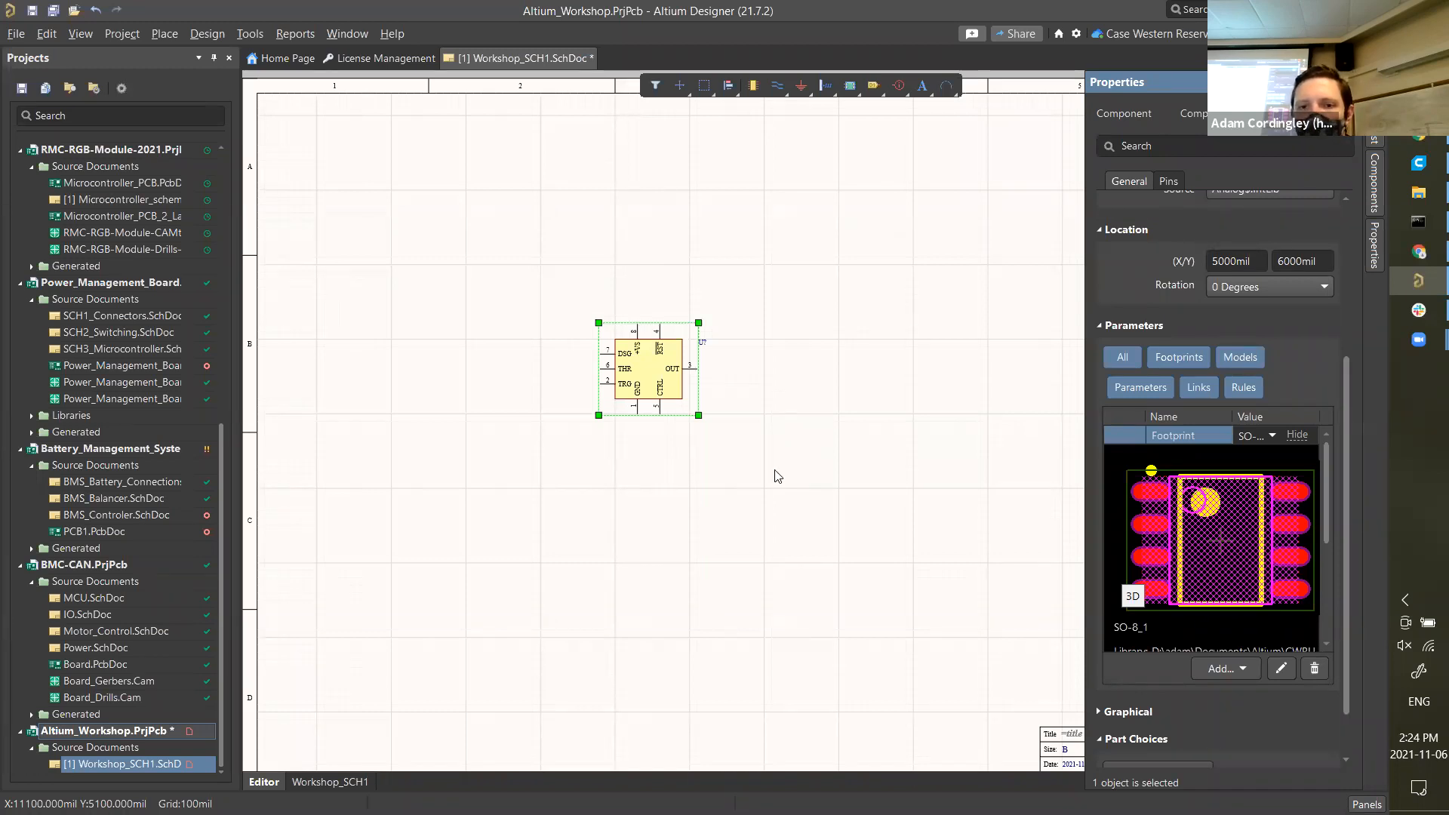
click(762, 425)
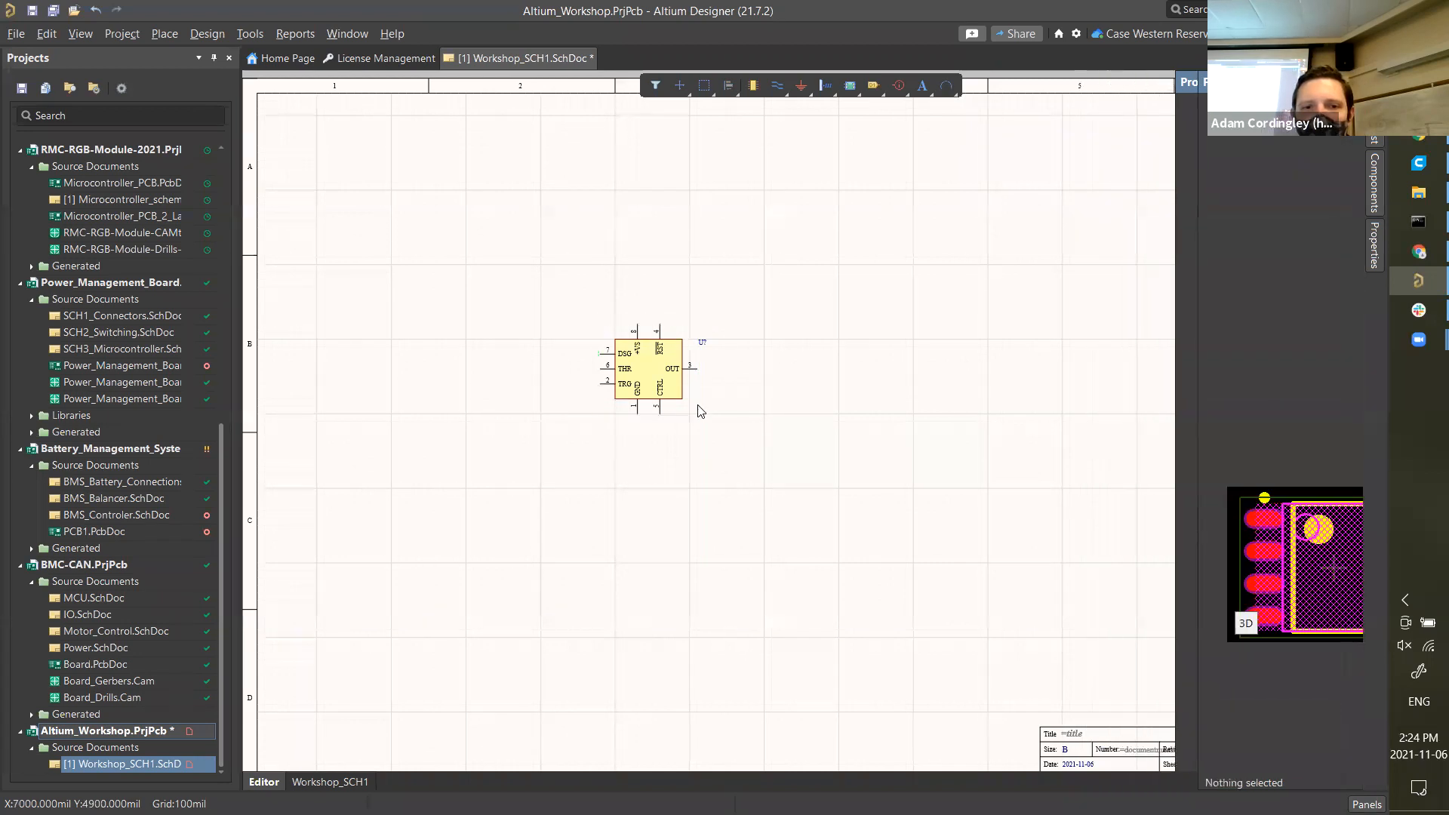
- Place a GND power port a short distance below the 555 timer's GND pin
ctrl+scroll(671, 380, up, 3)
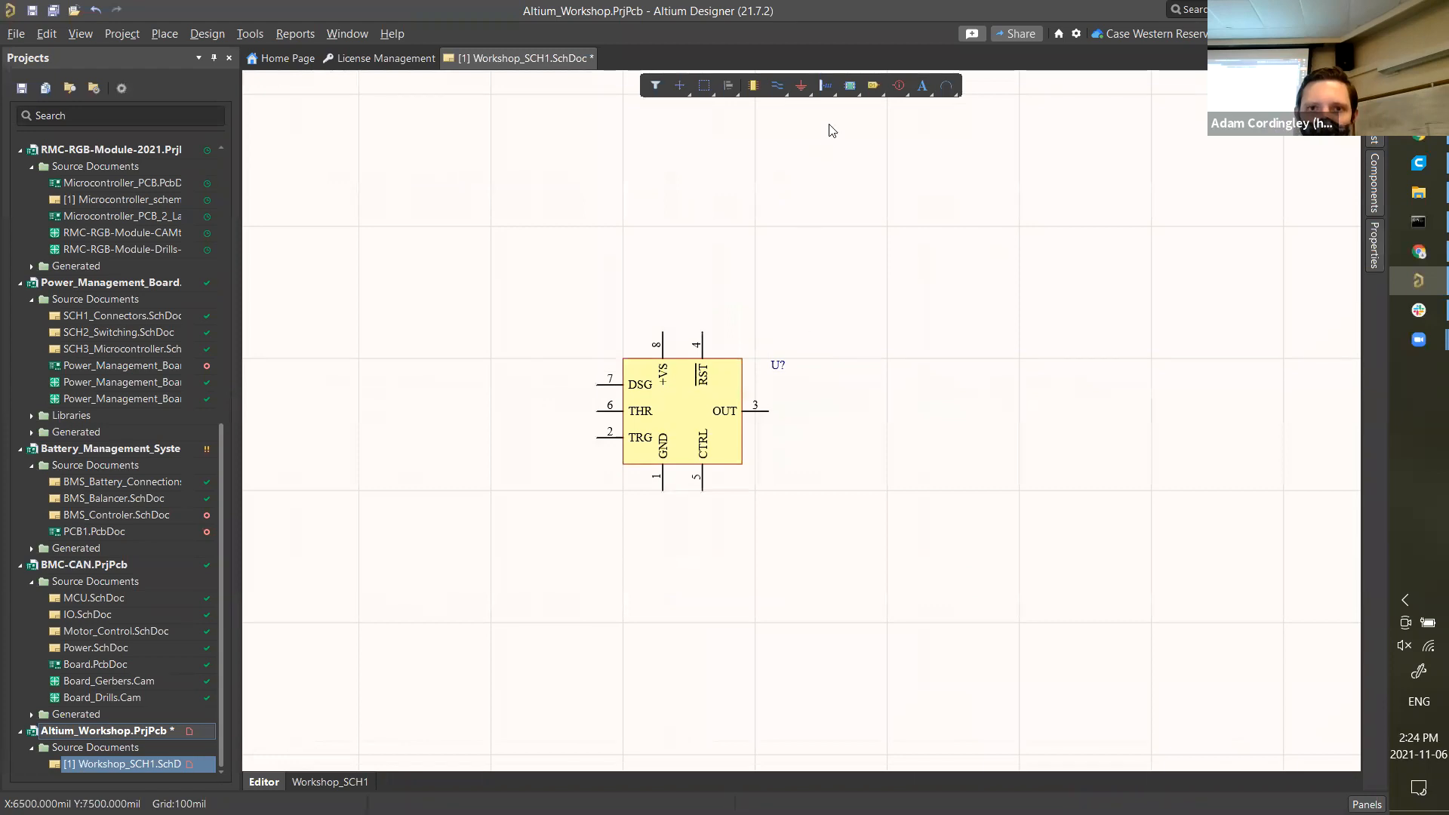
click(801, 86)
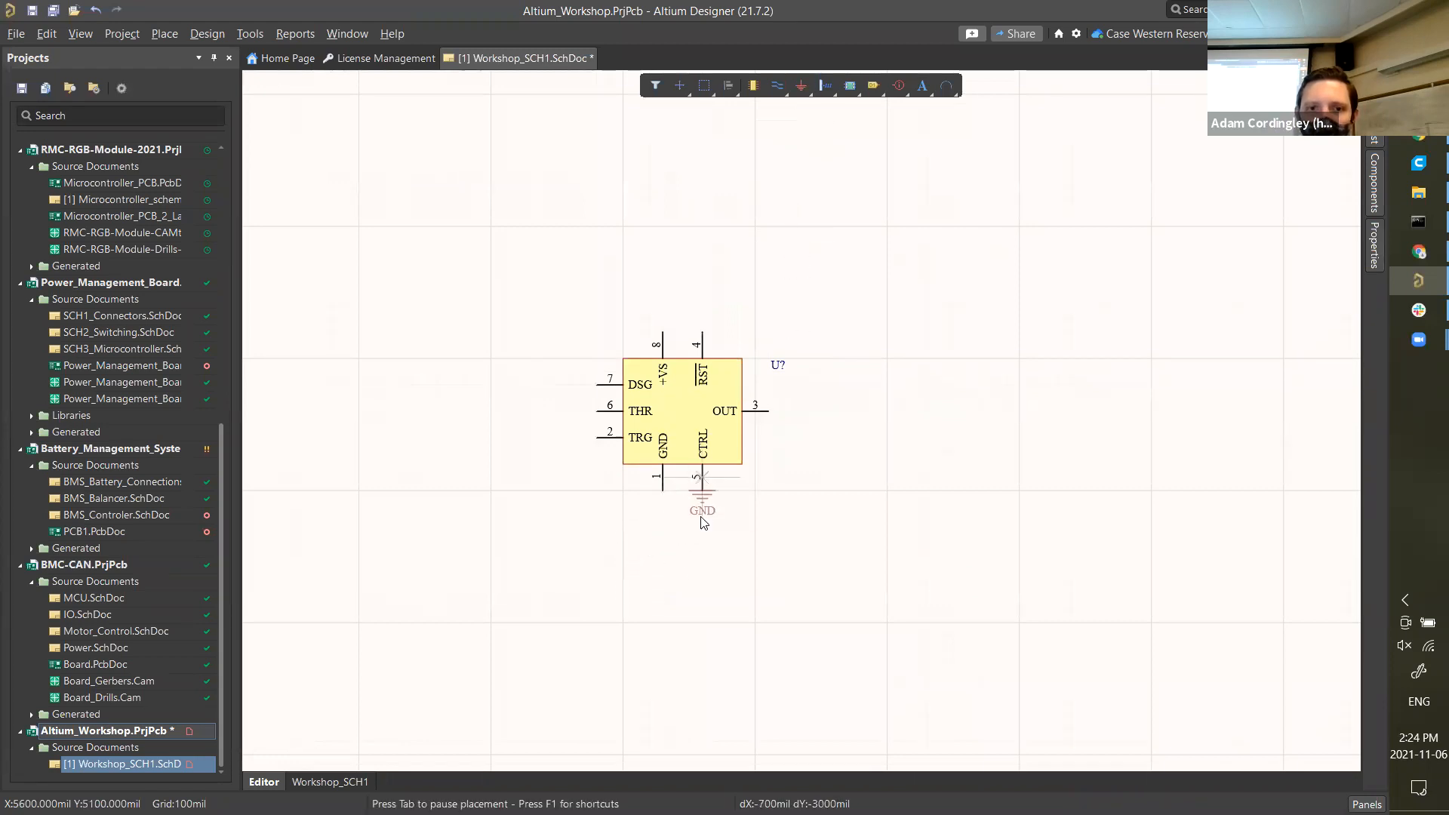
right_drag(787, 475, 785, 499)
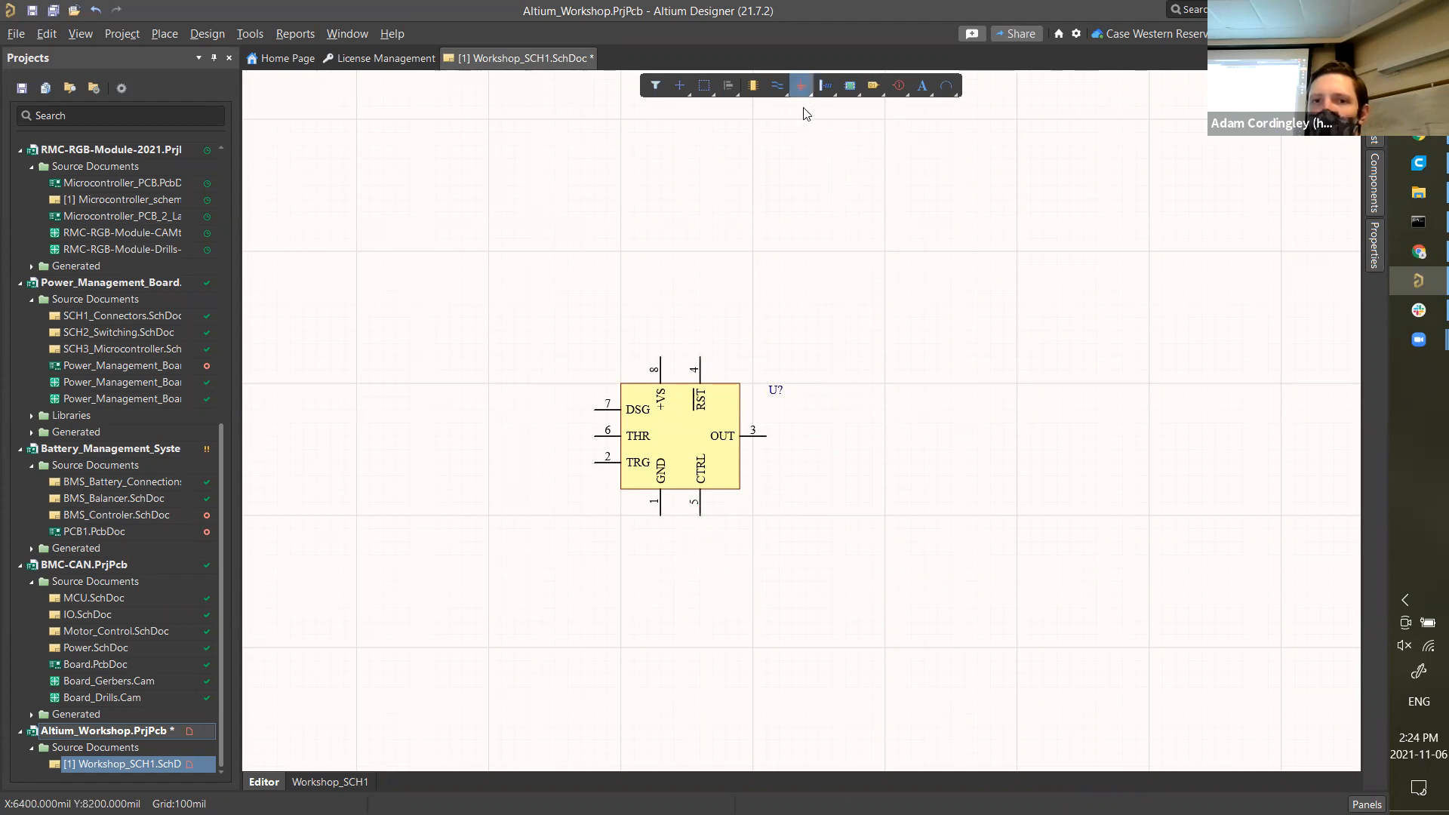
click(802, 88)
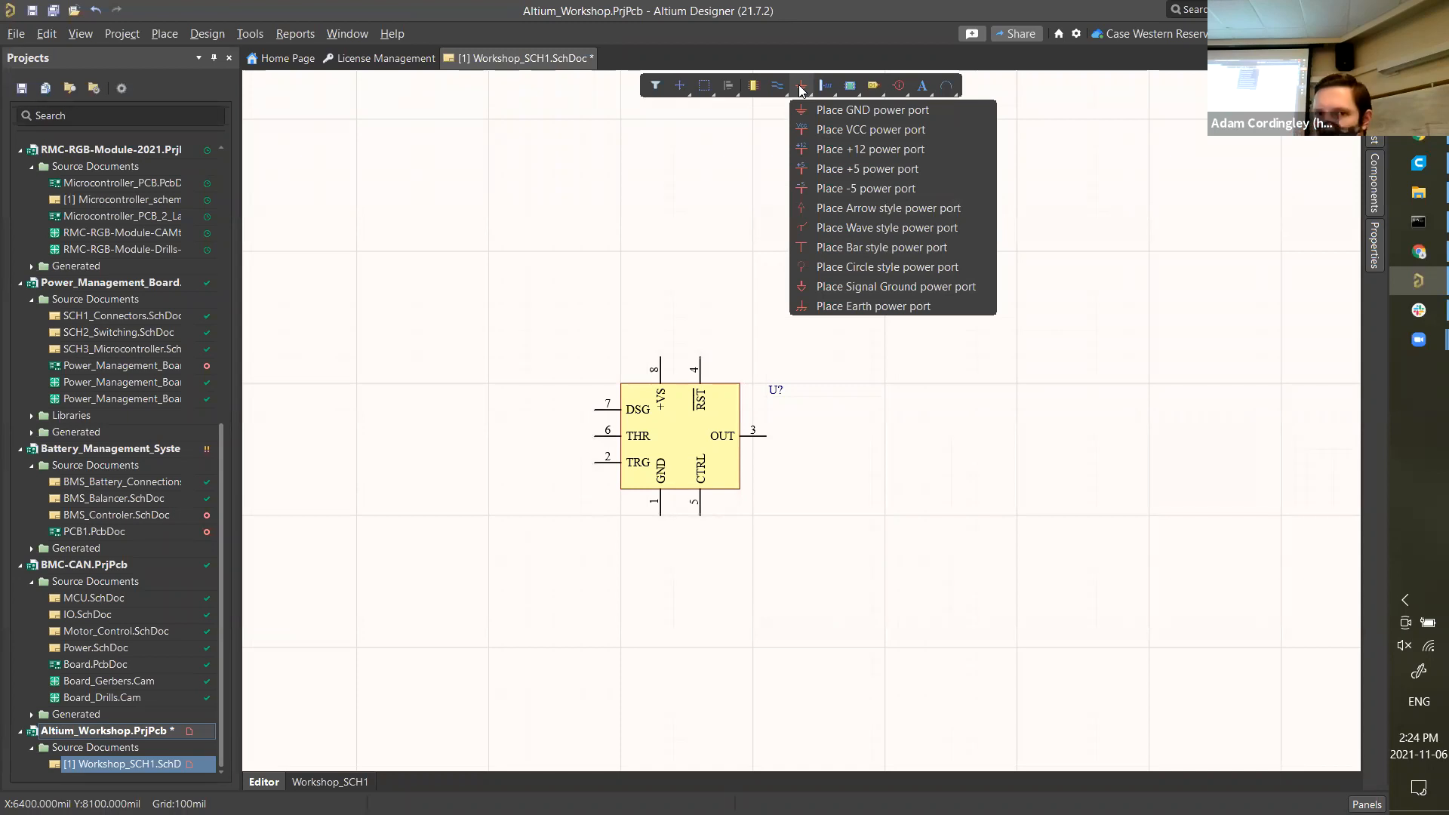
click(856, 110)
click(697, 549)
key(Escape)
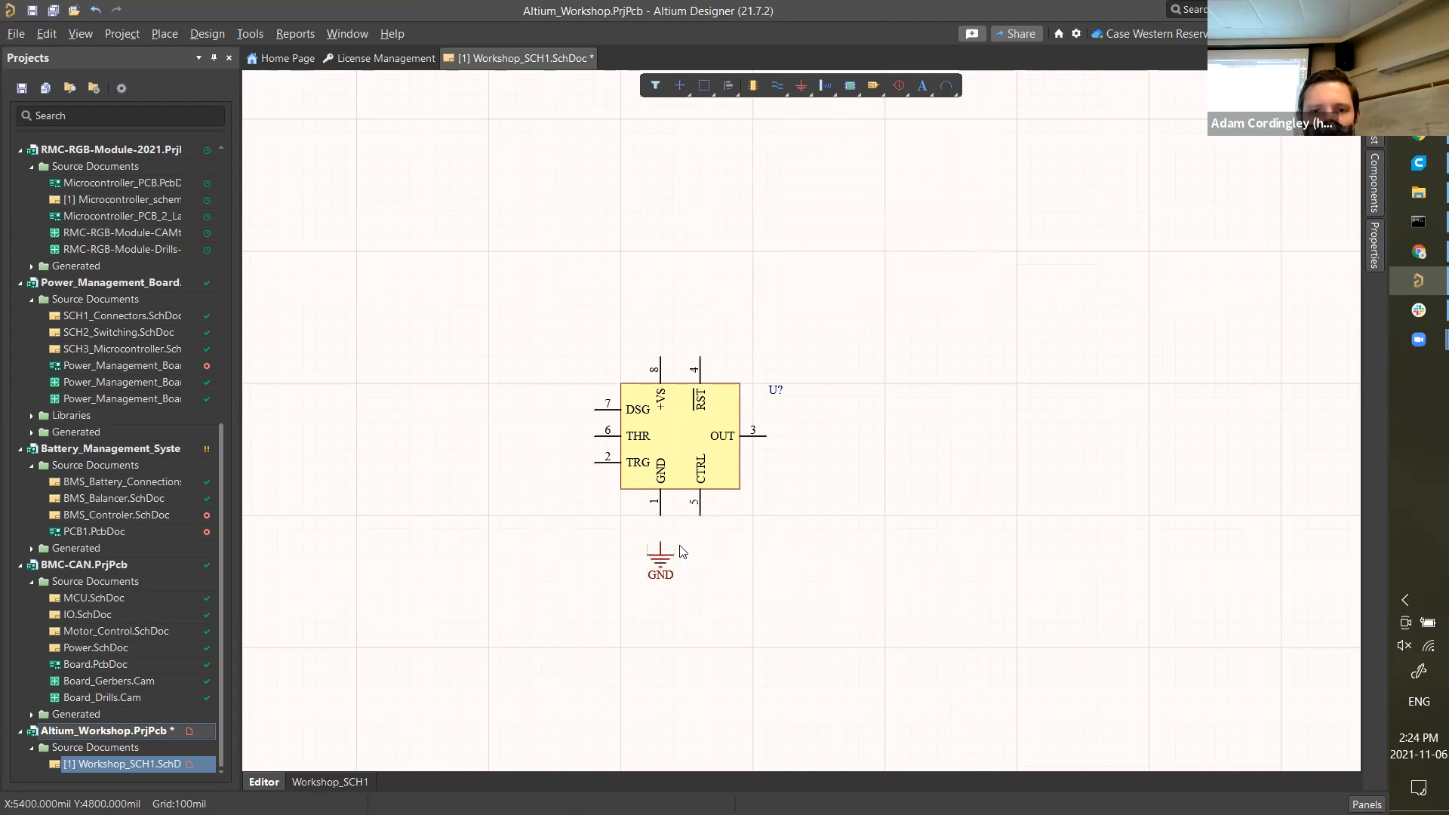
- Draw a vertical wire from the GND power port to pin 1 of the 555 timer
right_click(776, 86)
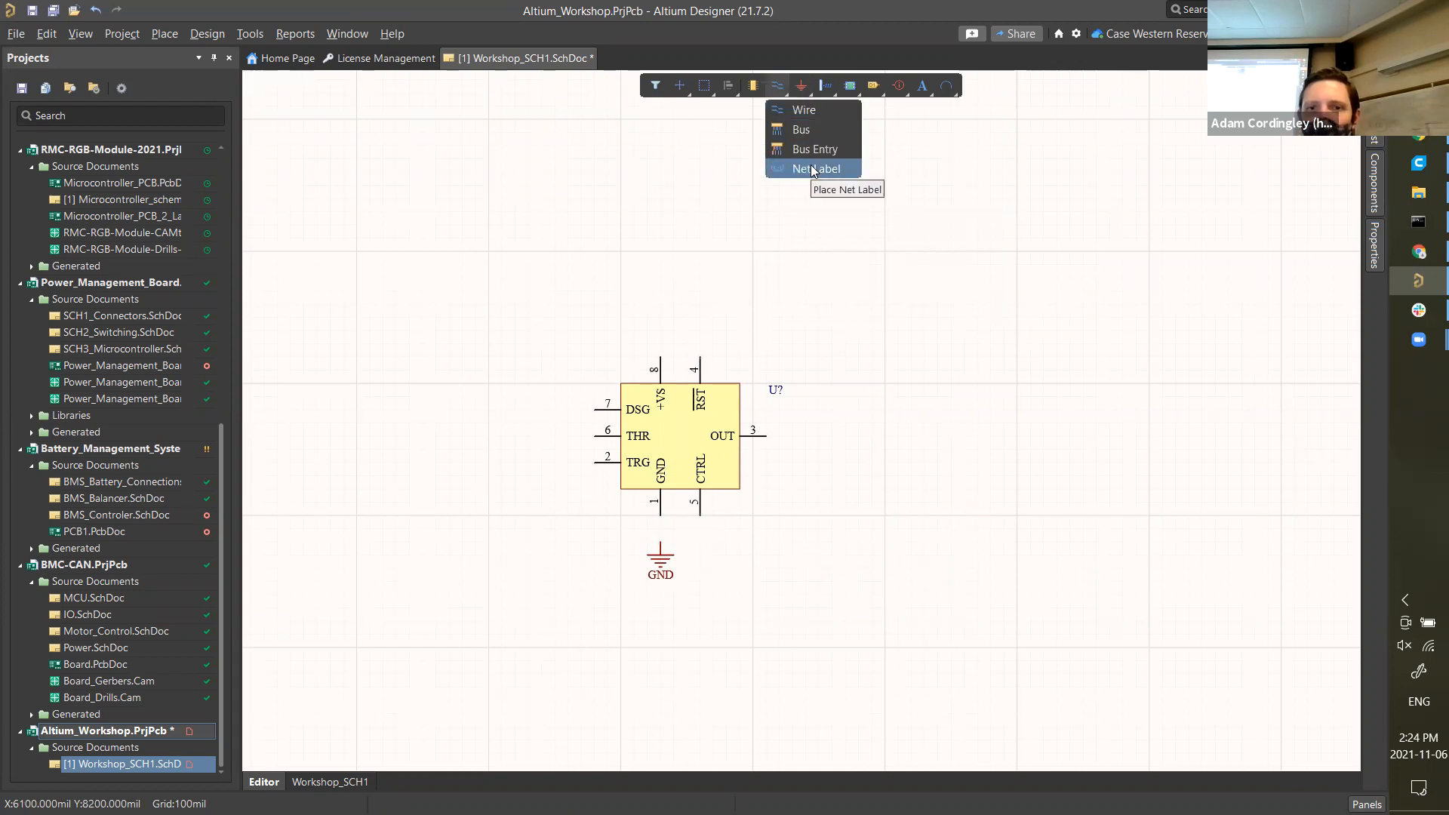
click(804, 110)
click(661, 541)
click(660, 516)
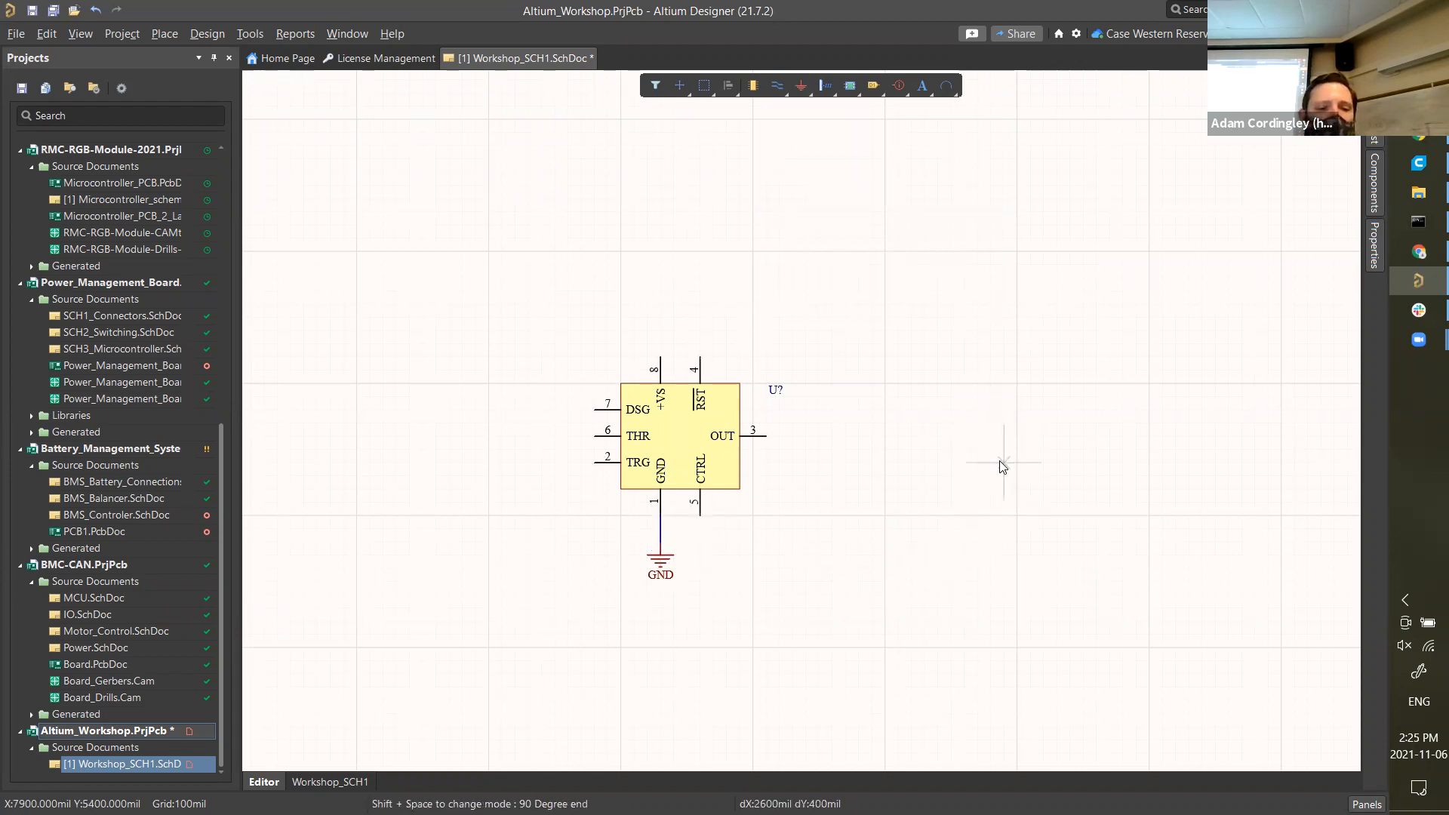
key(Escape)
key(Escape)
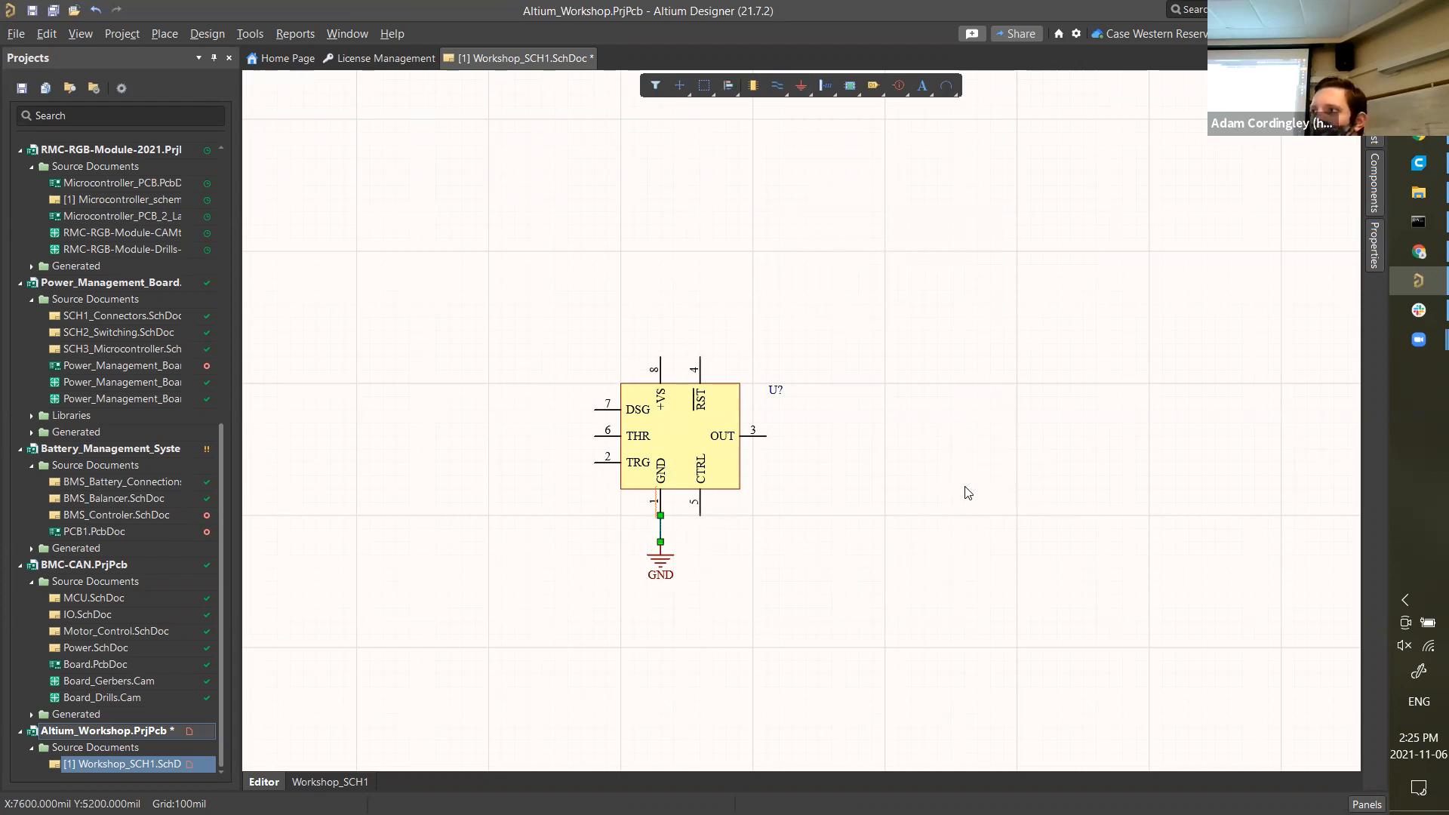
- Examine the 555 timer's location, parameters and SO-8_1 footprint in its properties
double_click(732, 481)
scroll(1141, 438, down, 4)
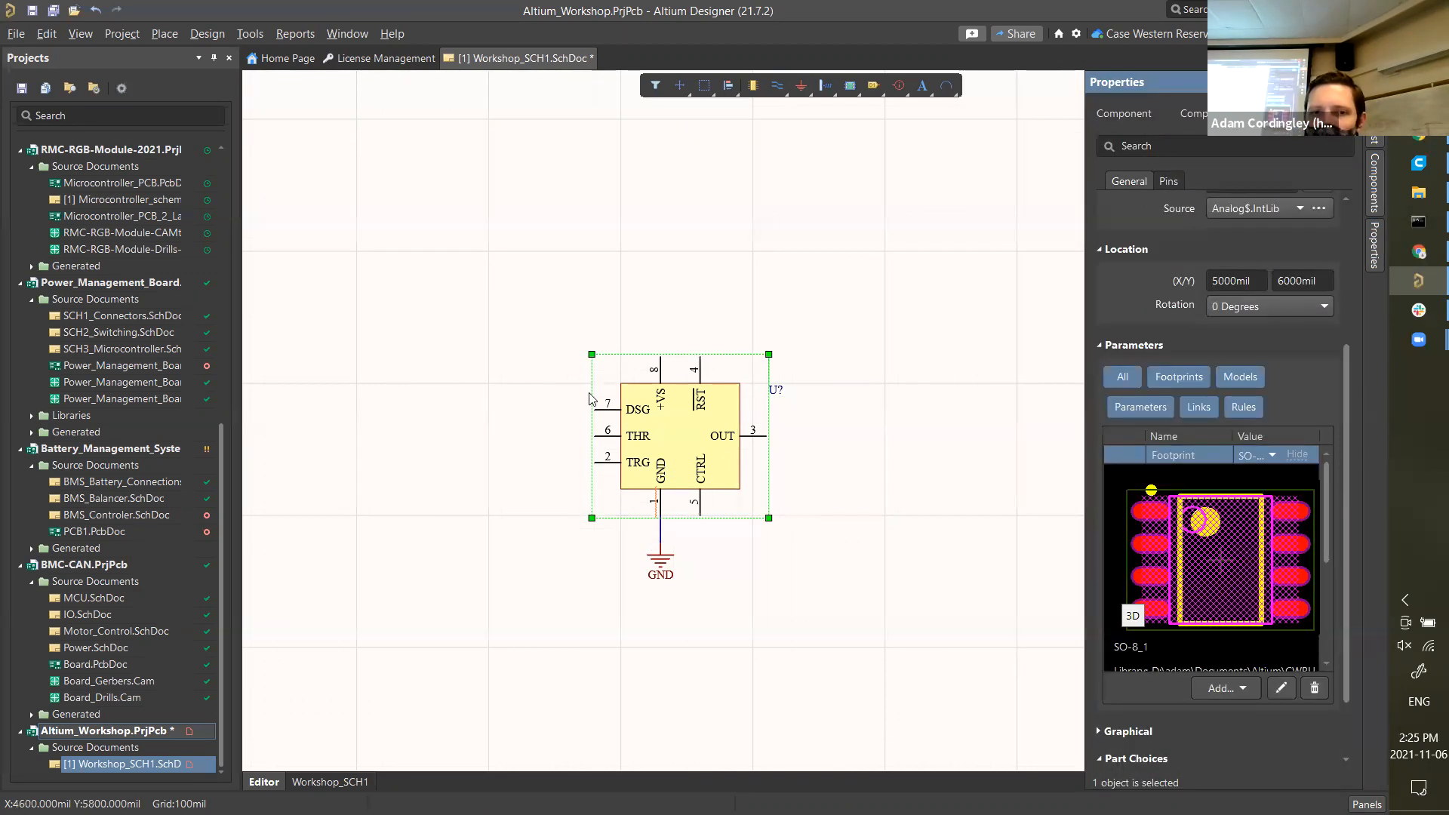
click(661, 357)
click(698, 357)
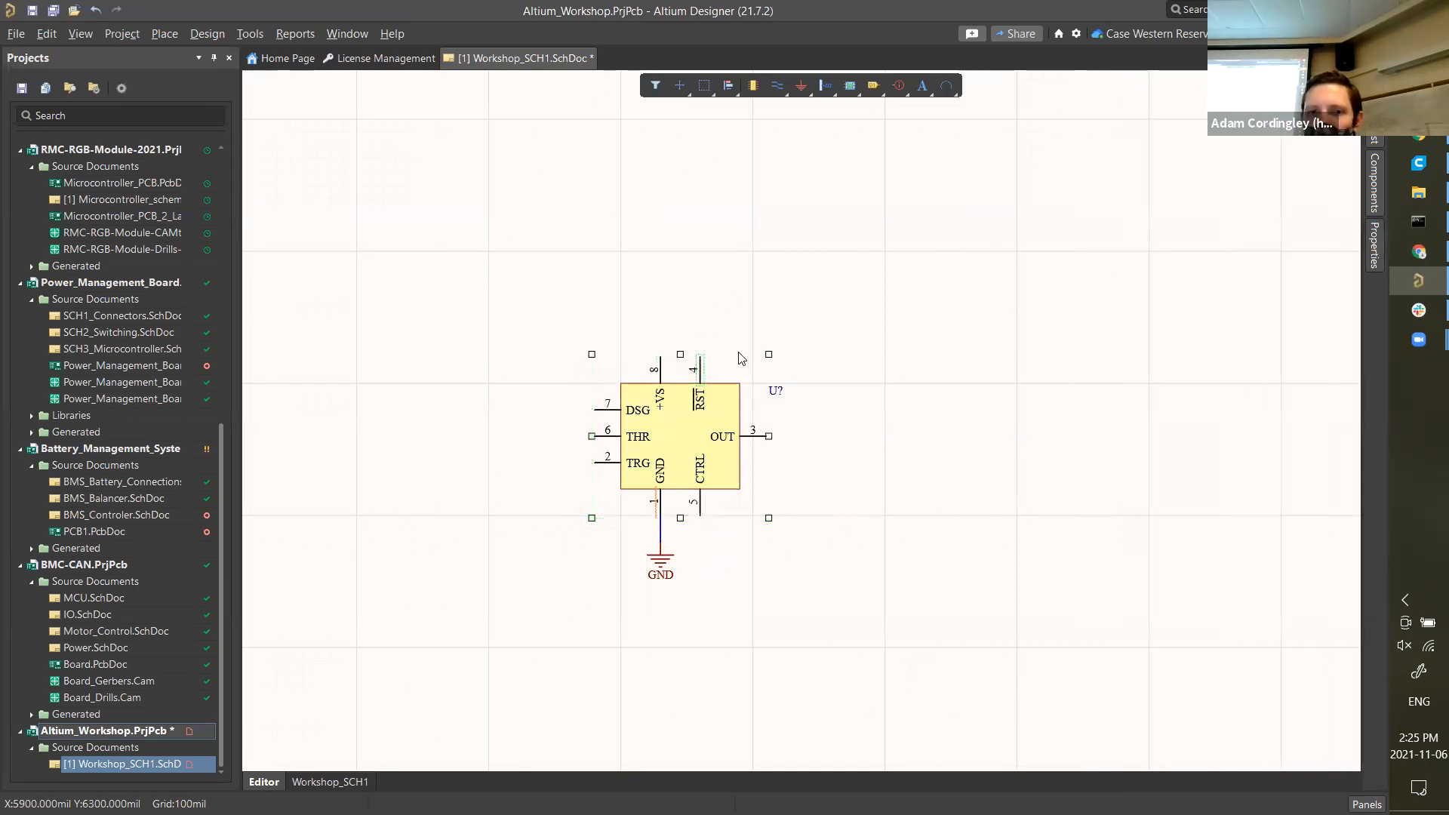
click(724, 418)
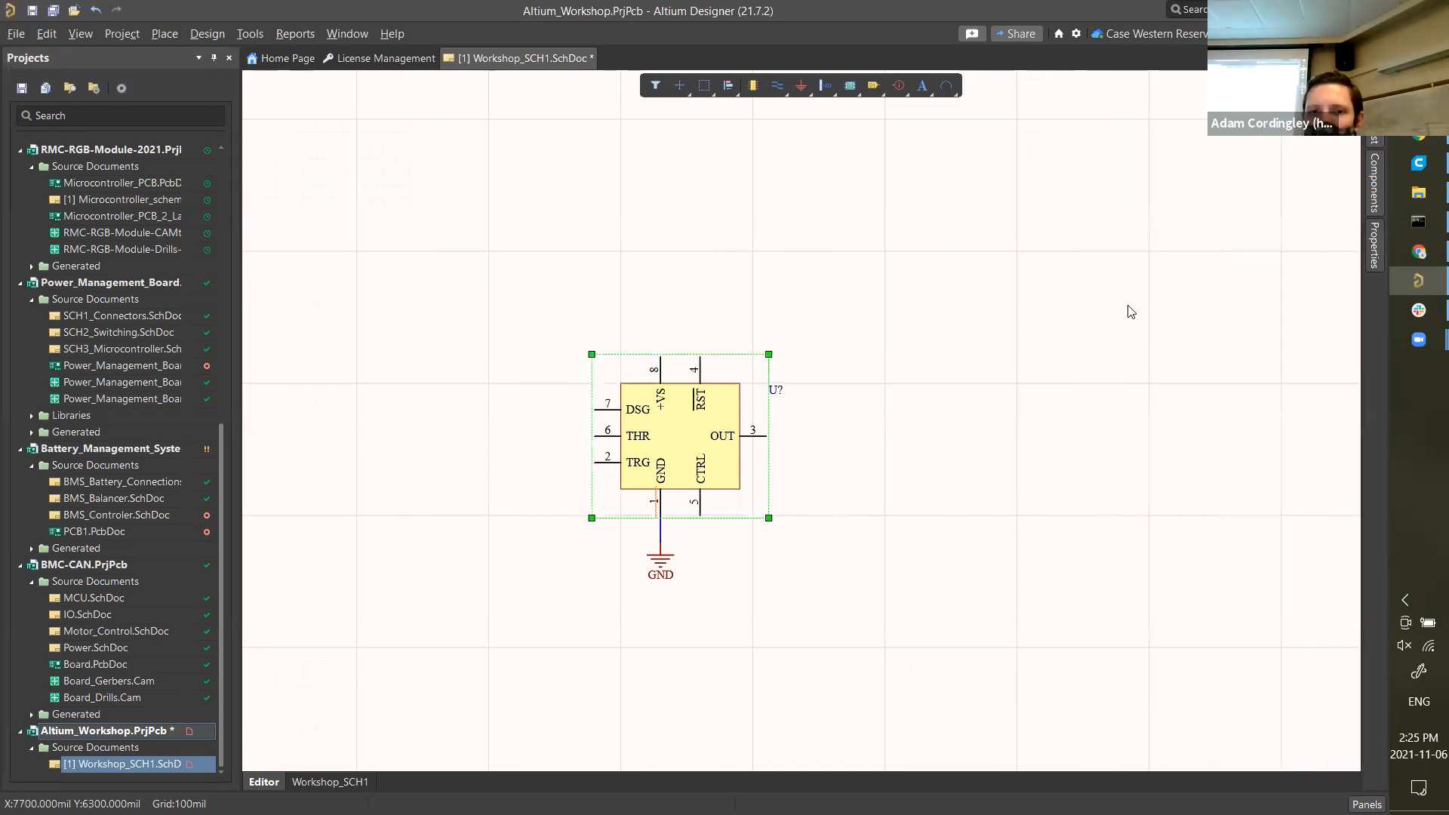
click(1375, 240)
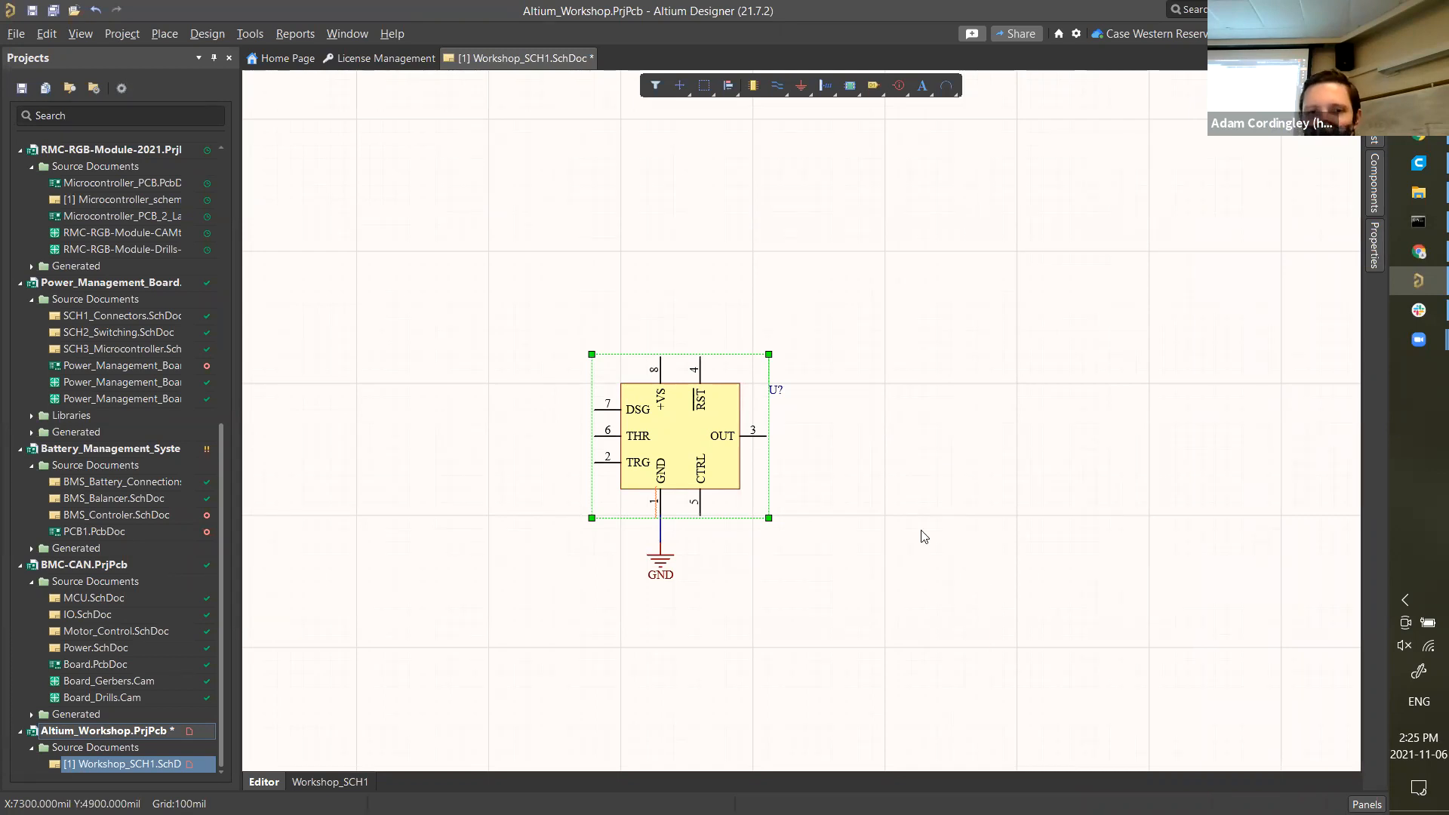
click(939, 487)
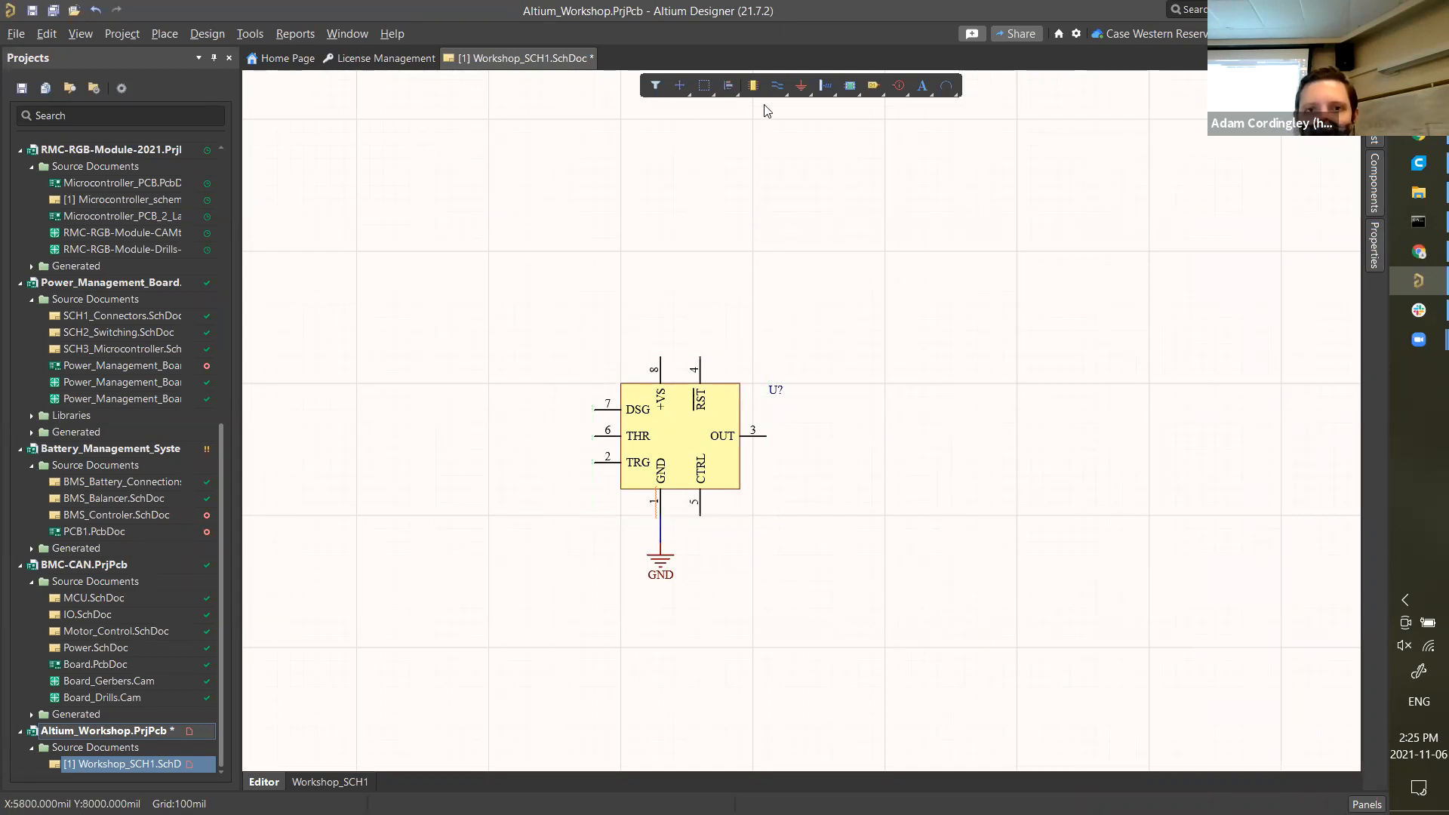
- Place a +5 power port a short distance above the 555 timer's +VS pin
right_click(803, 88)
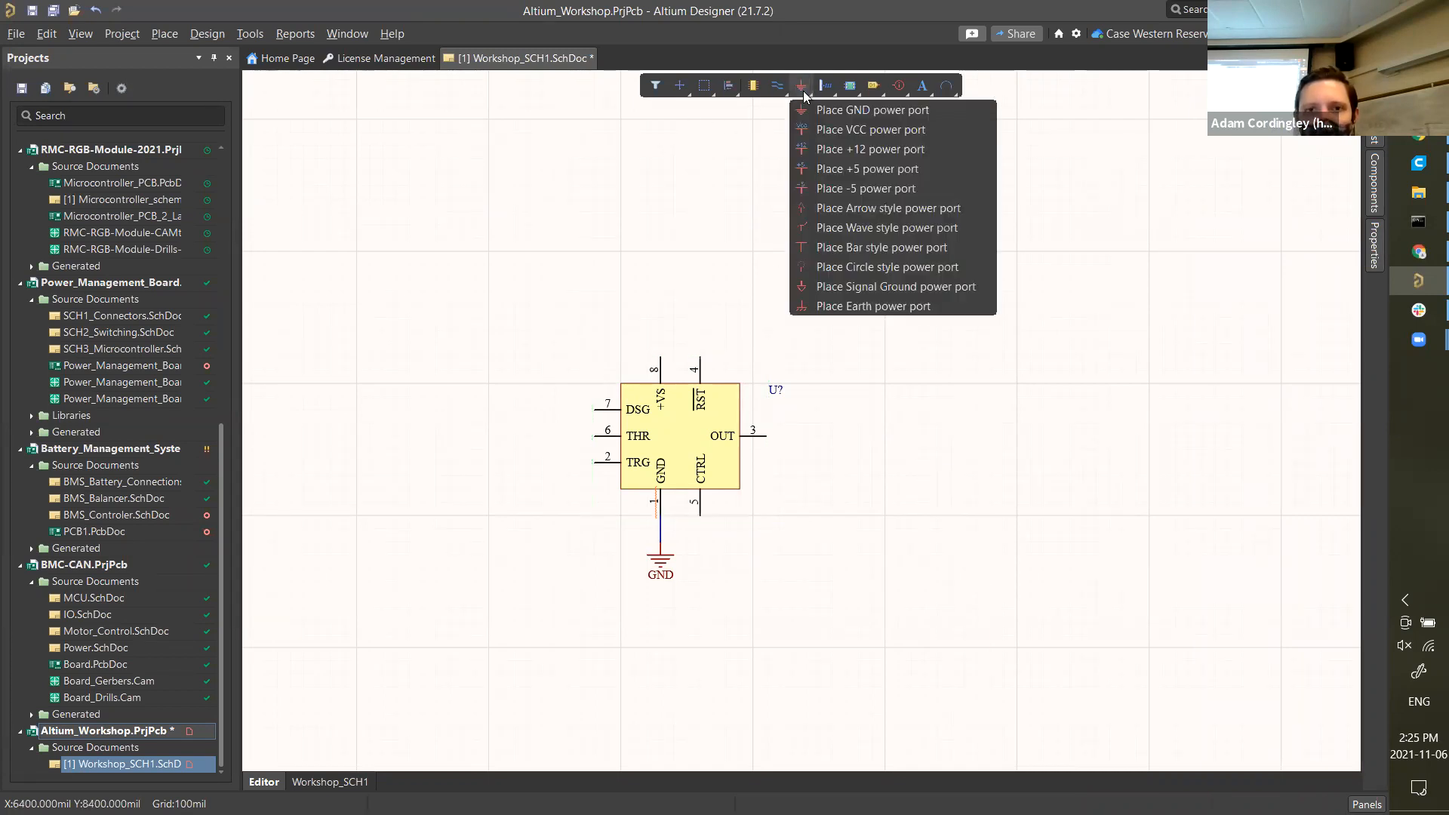
click(859, 168)
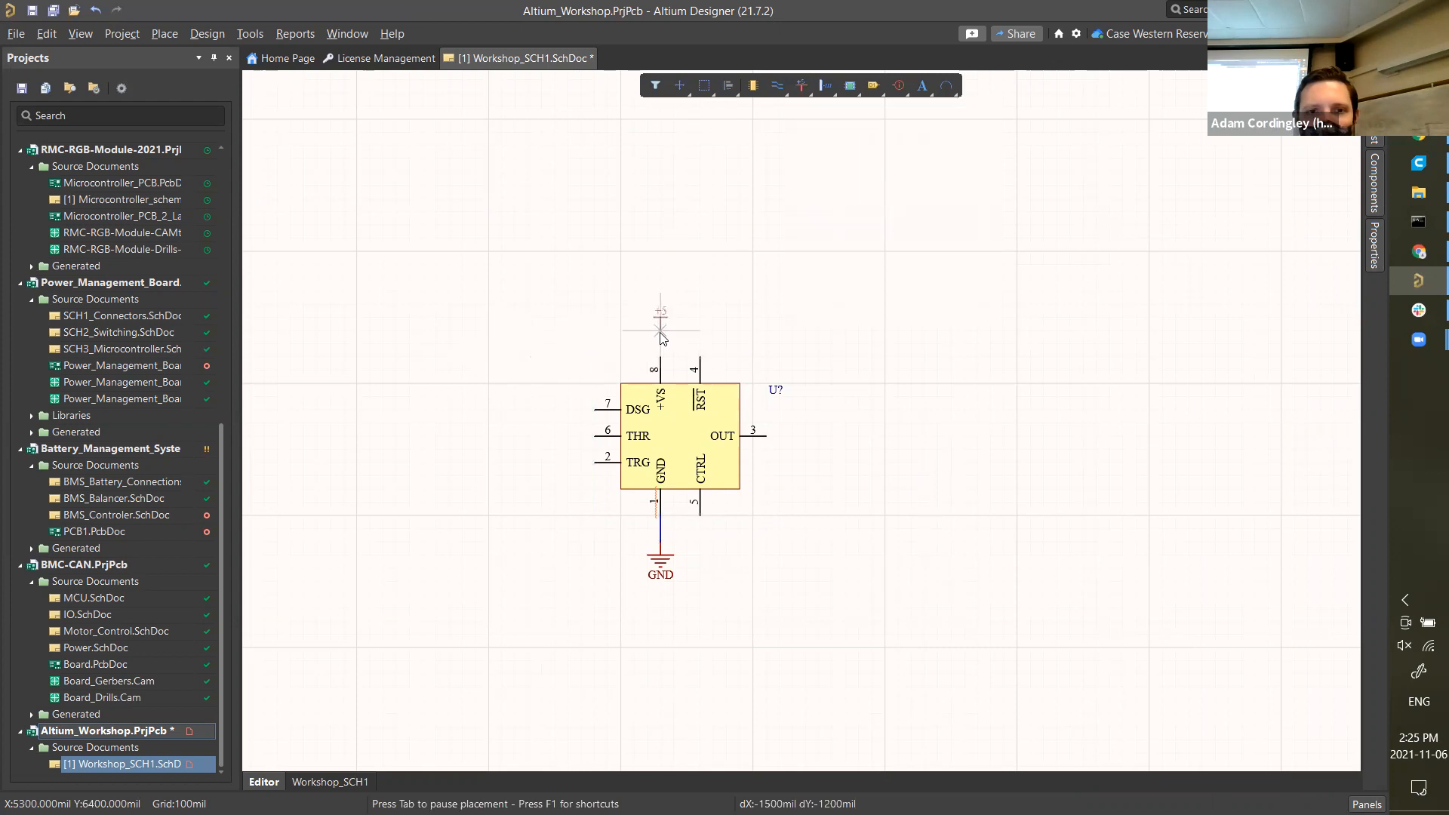
click(660, 304)
key(Escape)
key(p)
key(w)
key(Escape)
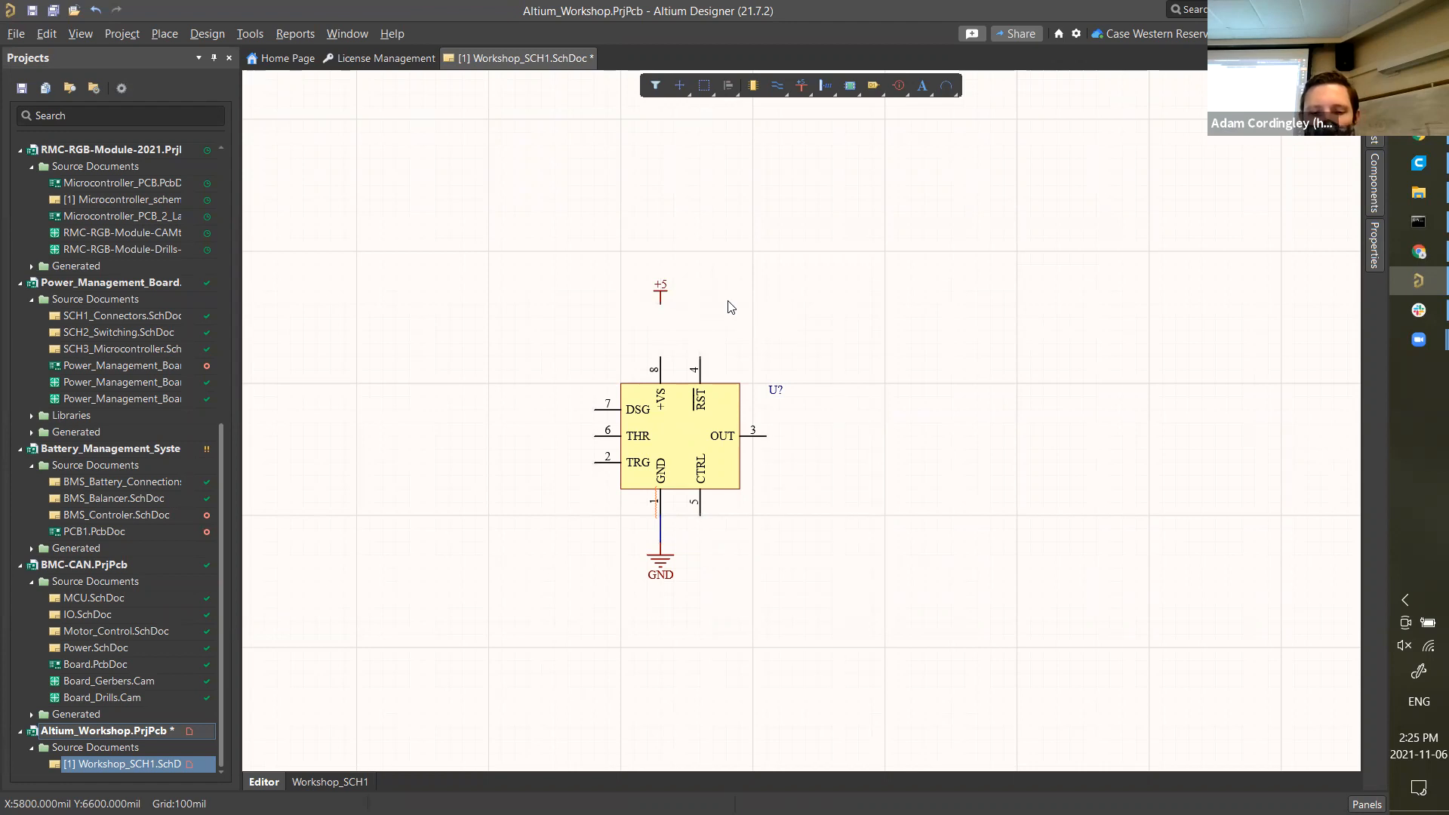
- Draw a vertical wire from the +5 power port to pin 8 (+VS) of the 555 timer
key(p)
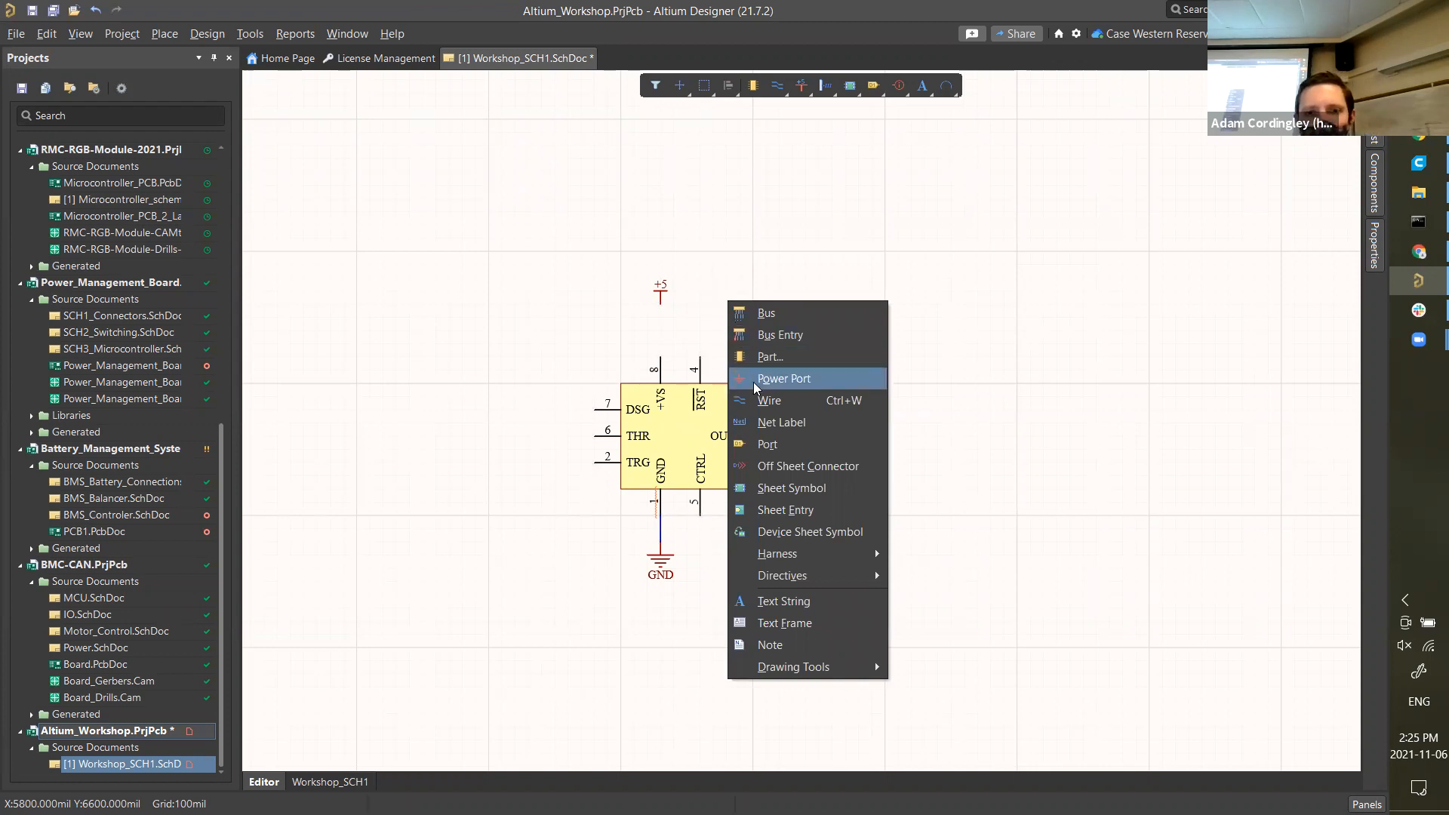
click(778, 321)
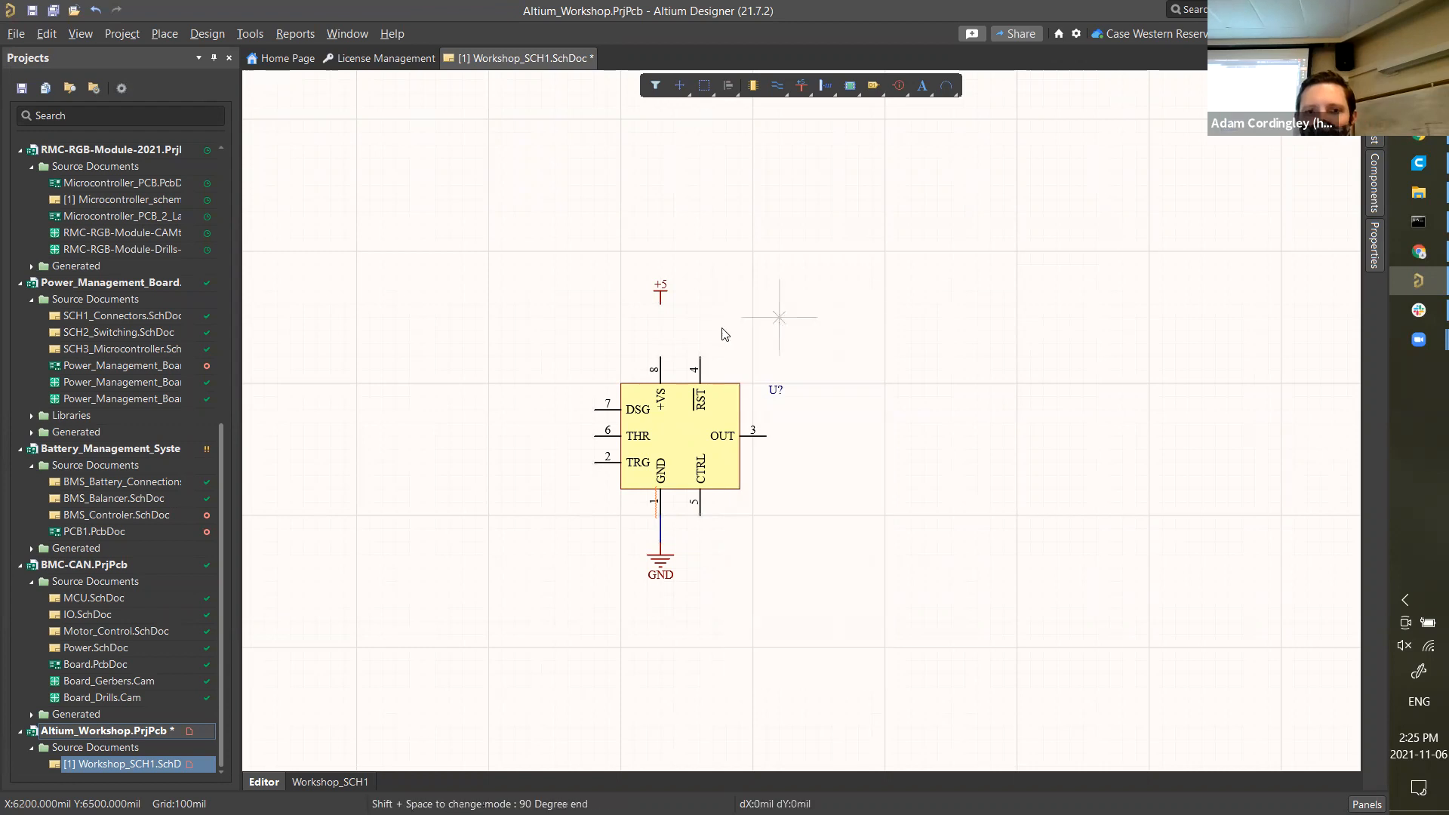
click(660, 304)
click(661, 356)
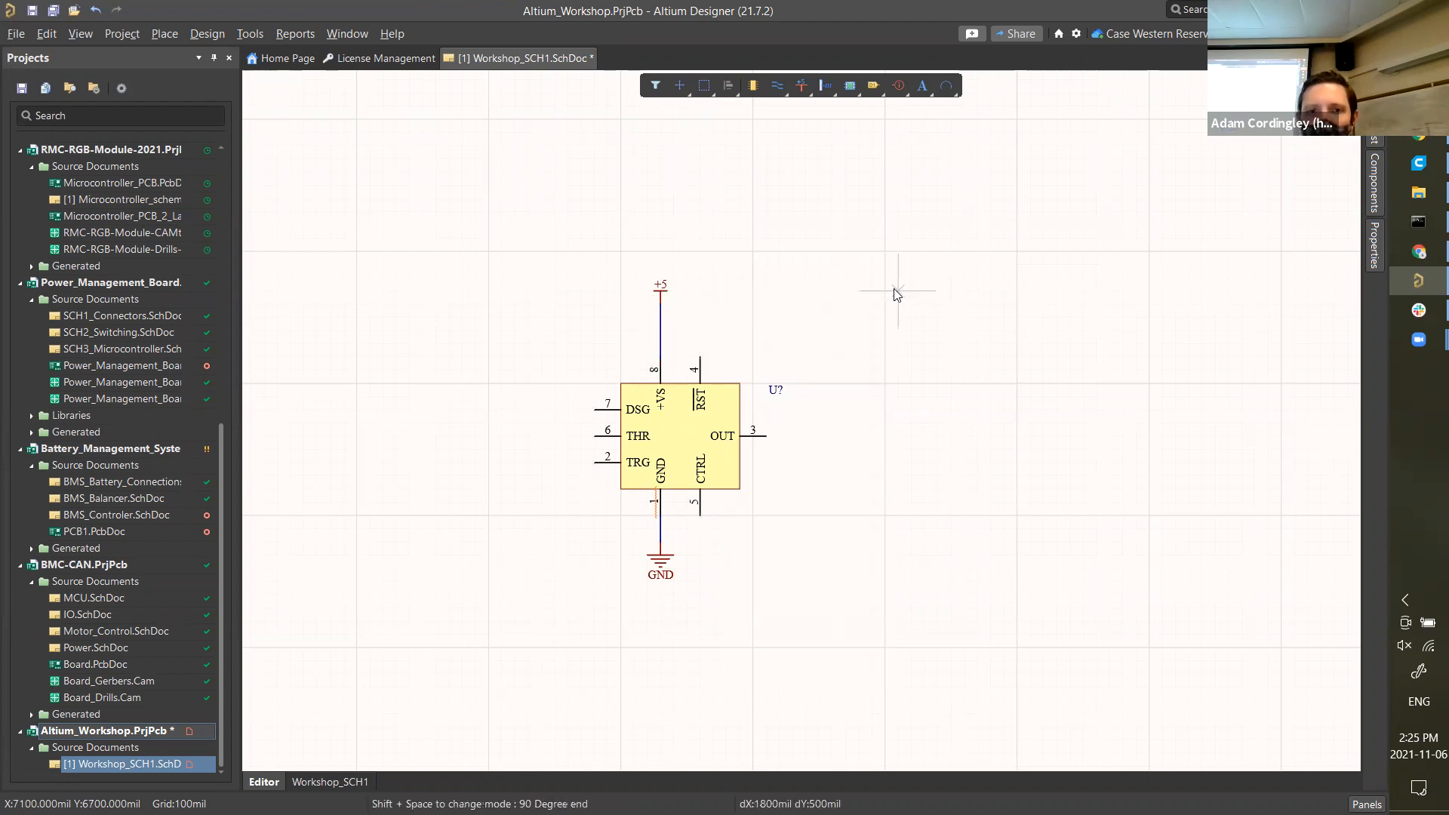
right_click(865, 292)
key(p)
key(w)
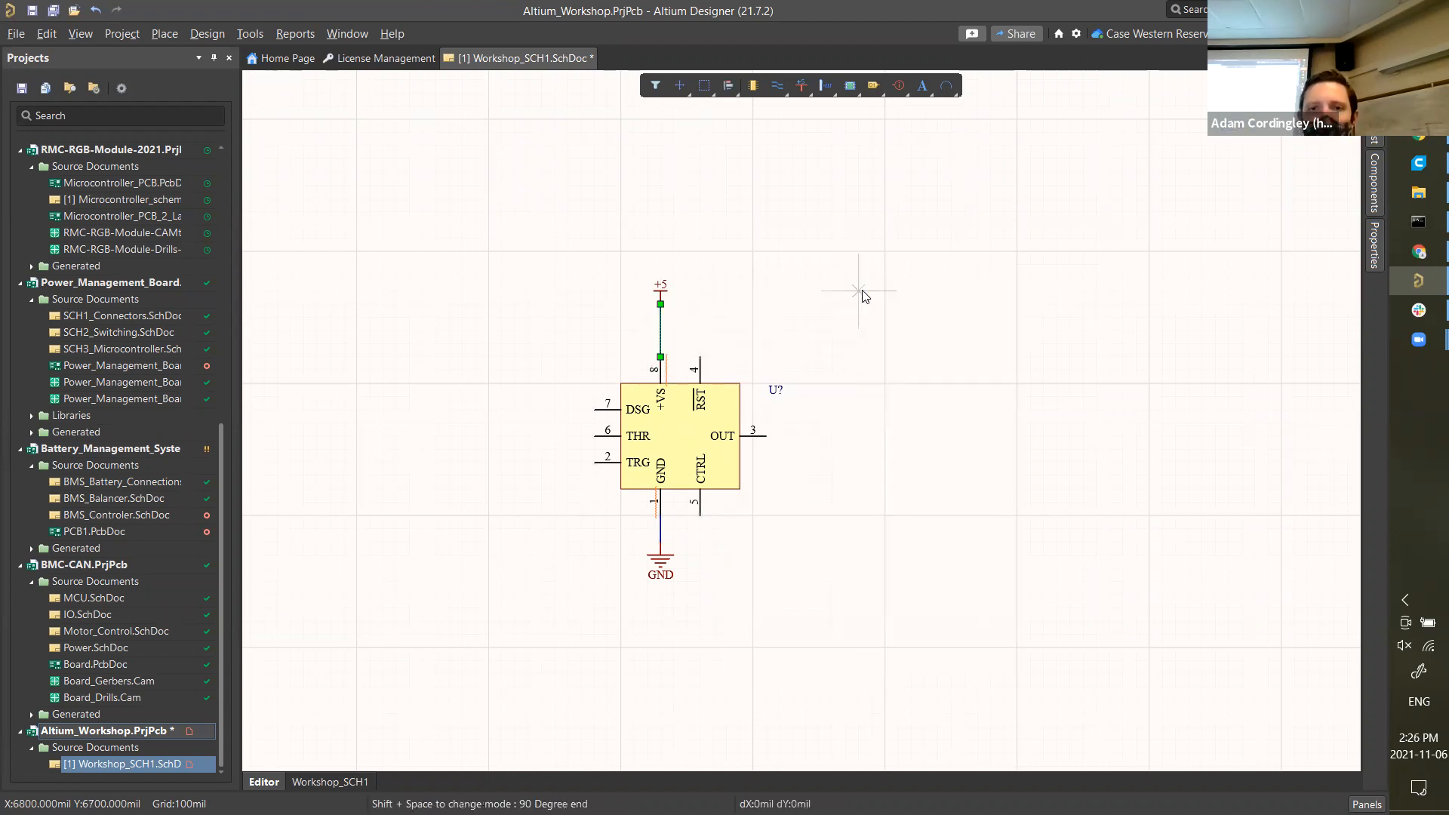
right_click(764, 317)
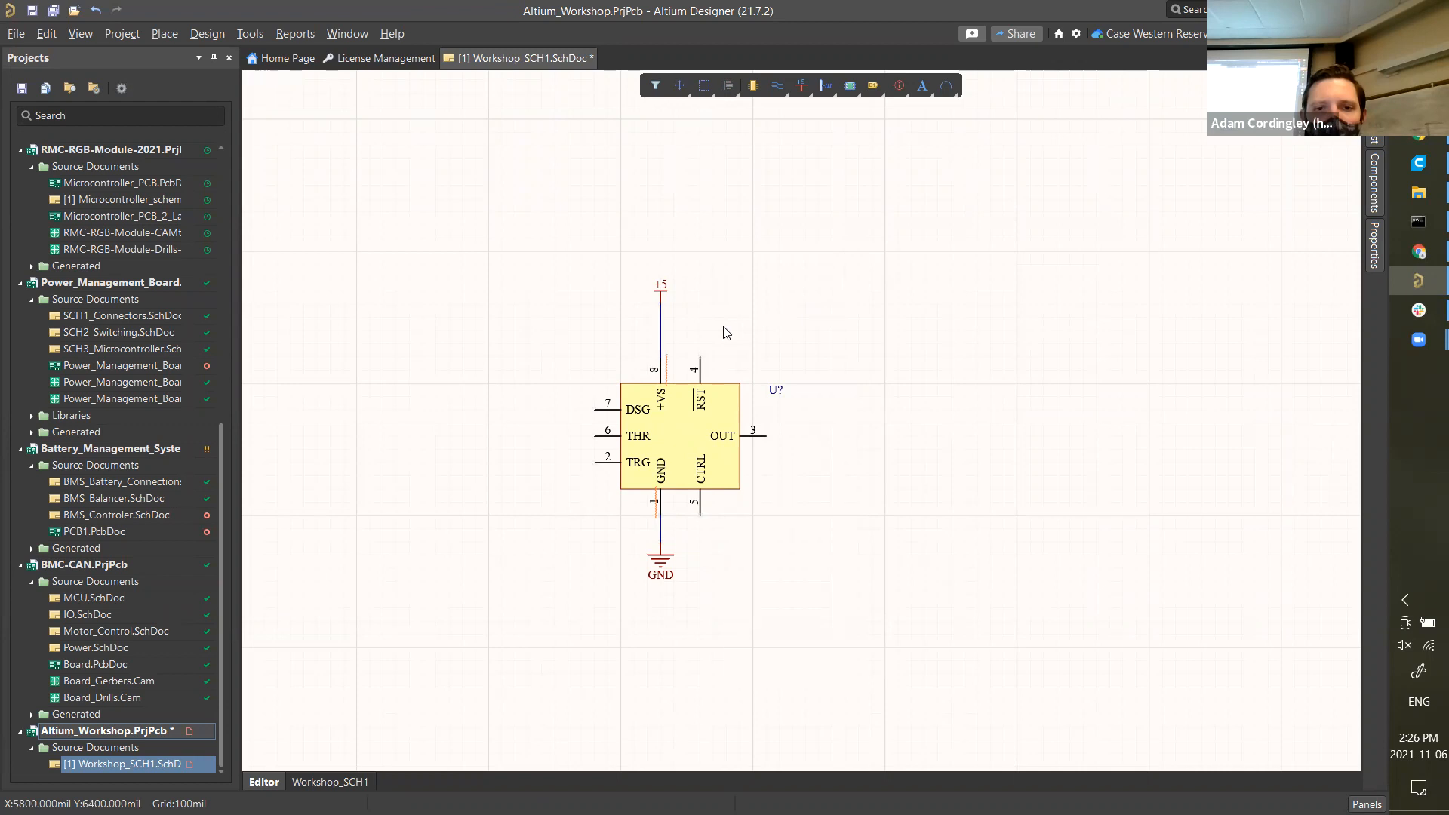
- Wire pin 4 (RST) of the 555 timer to the vertical wire between the +5 port and pin 8
key(p)
key(w)
click(698, 359)
click(659, 332)
right_click(785, 313)
click(770, 313)
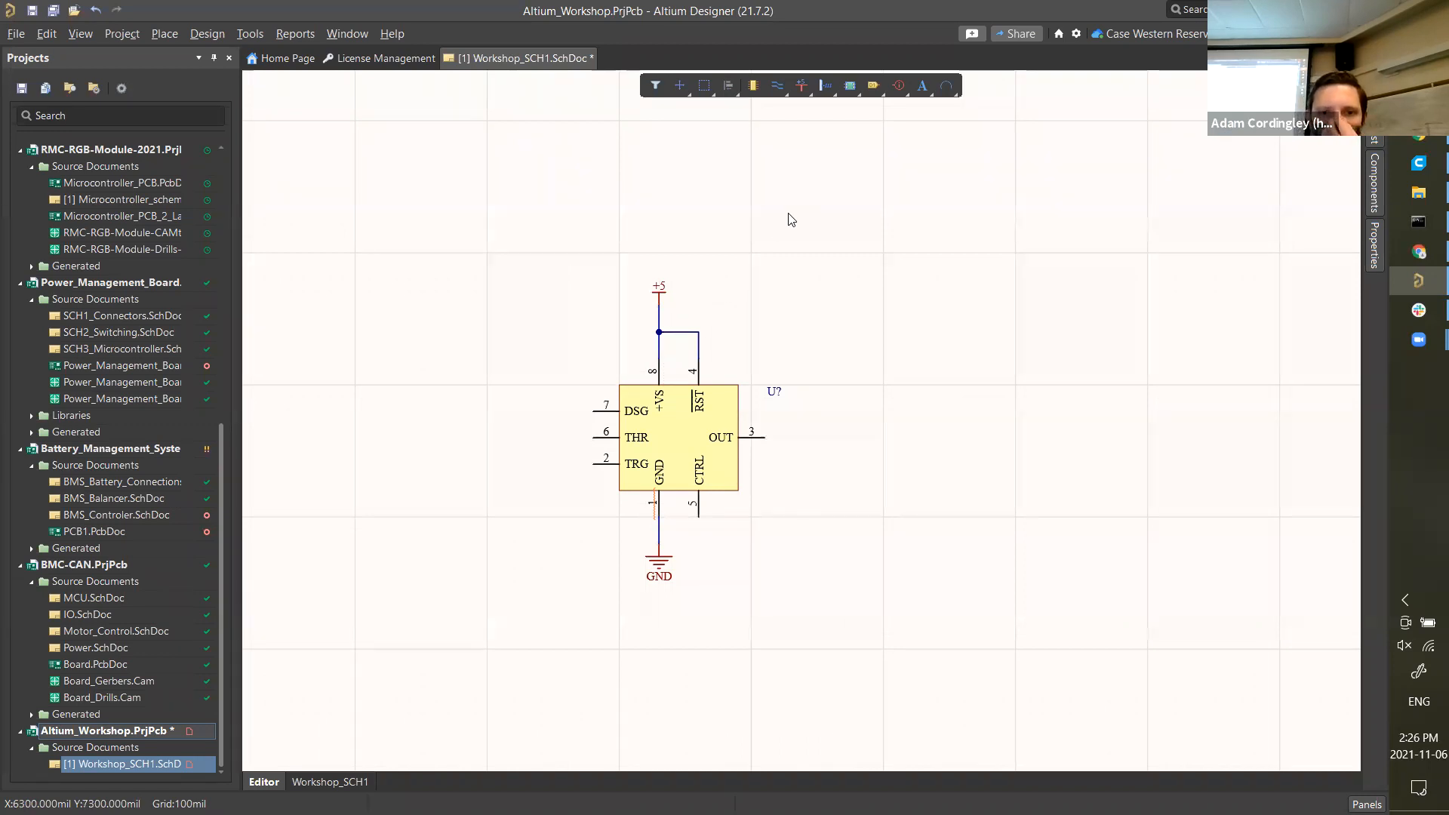
key(p)
key(w)
right_click(552, 421)
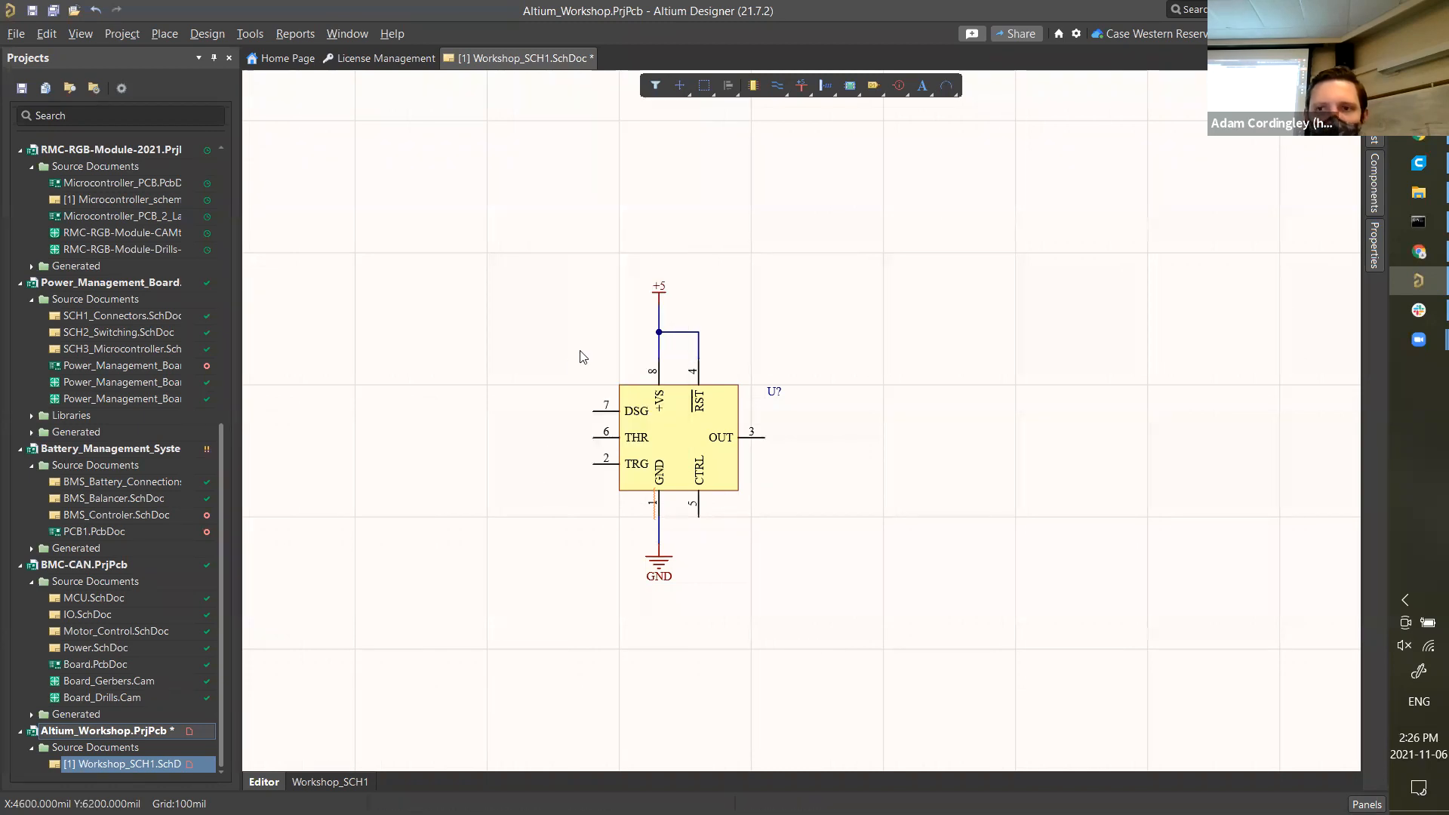
- Switch the component library to Resistors$.IntLib, clear its old filter and search for "1k OHM"
click(1375, 181)
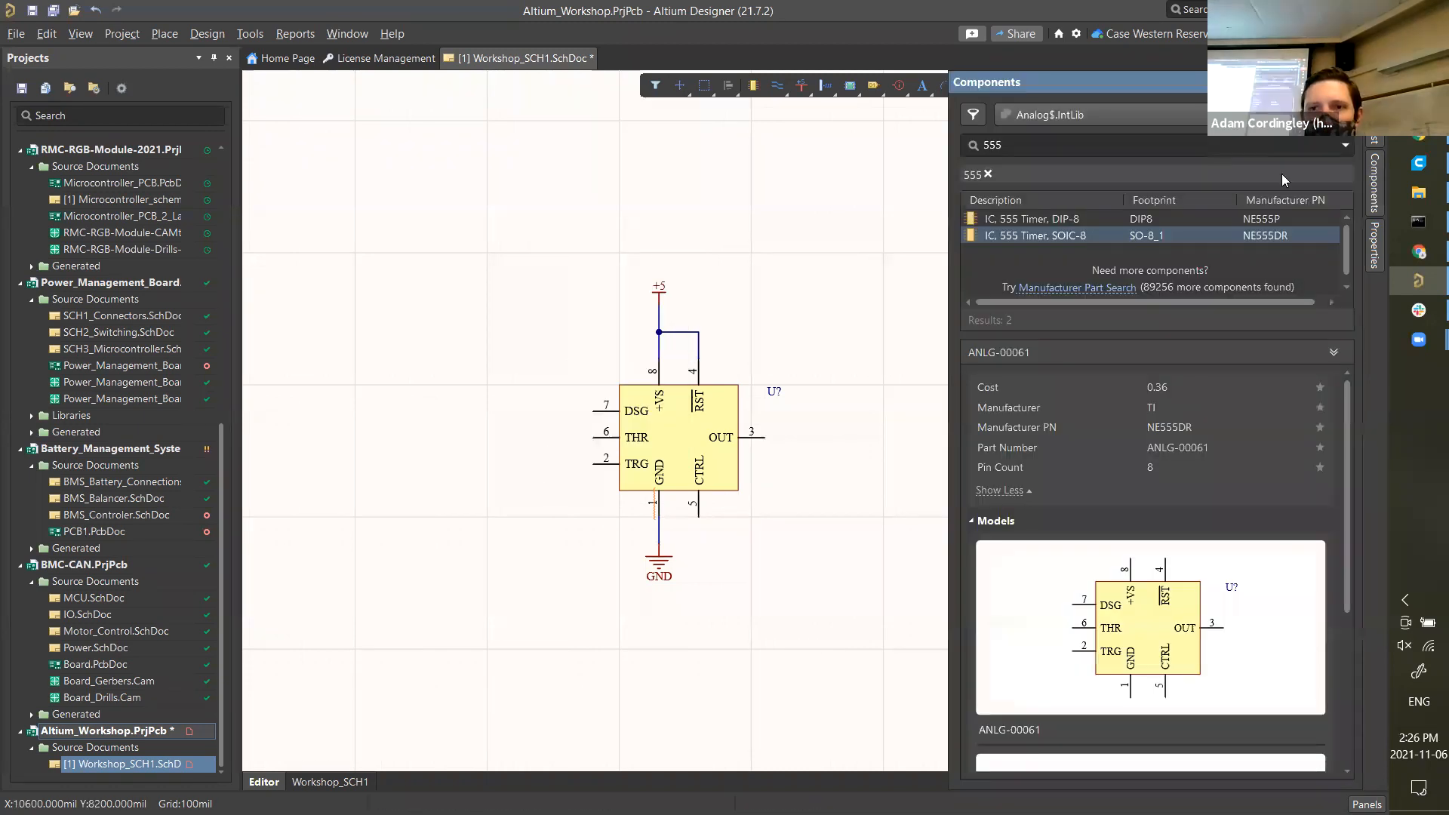
click(1101, 109)
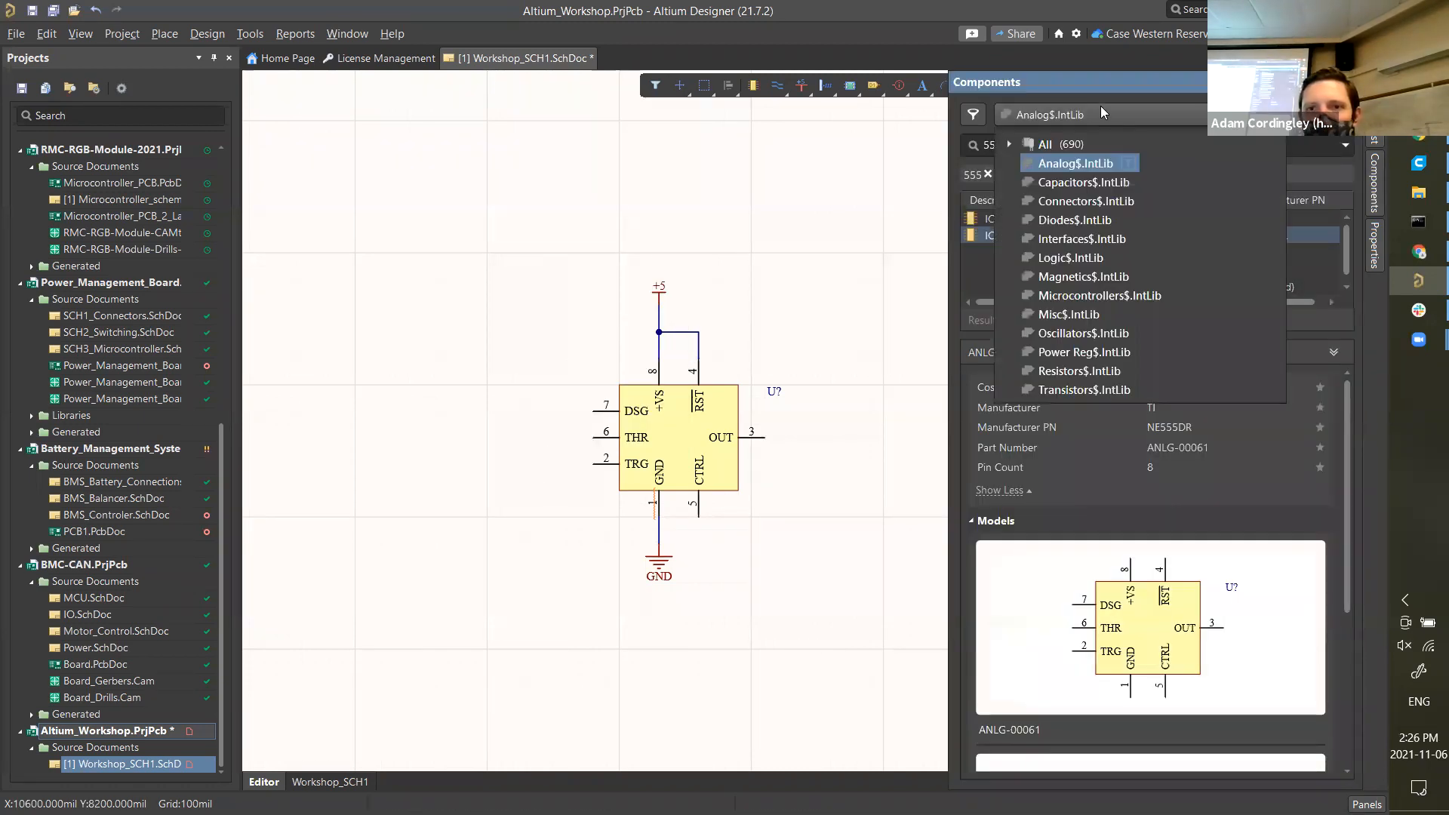
click(1066, 370)
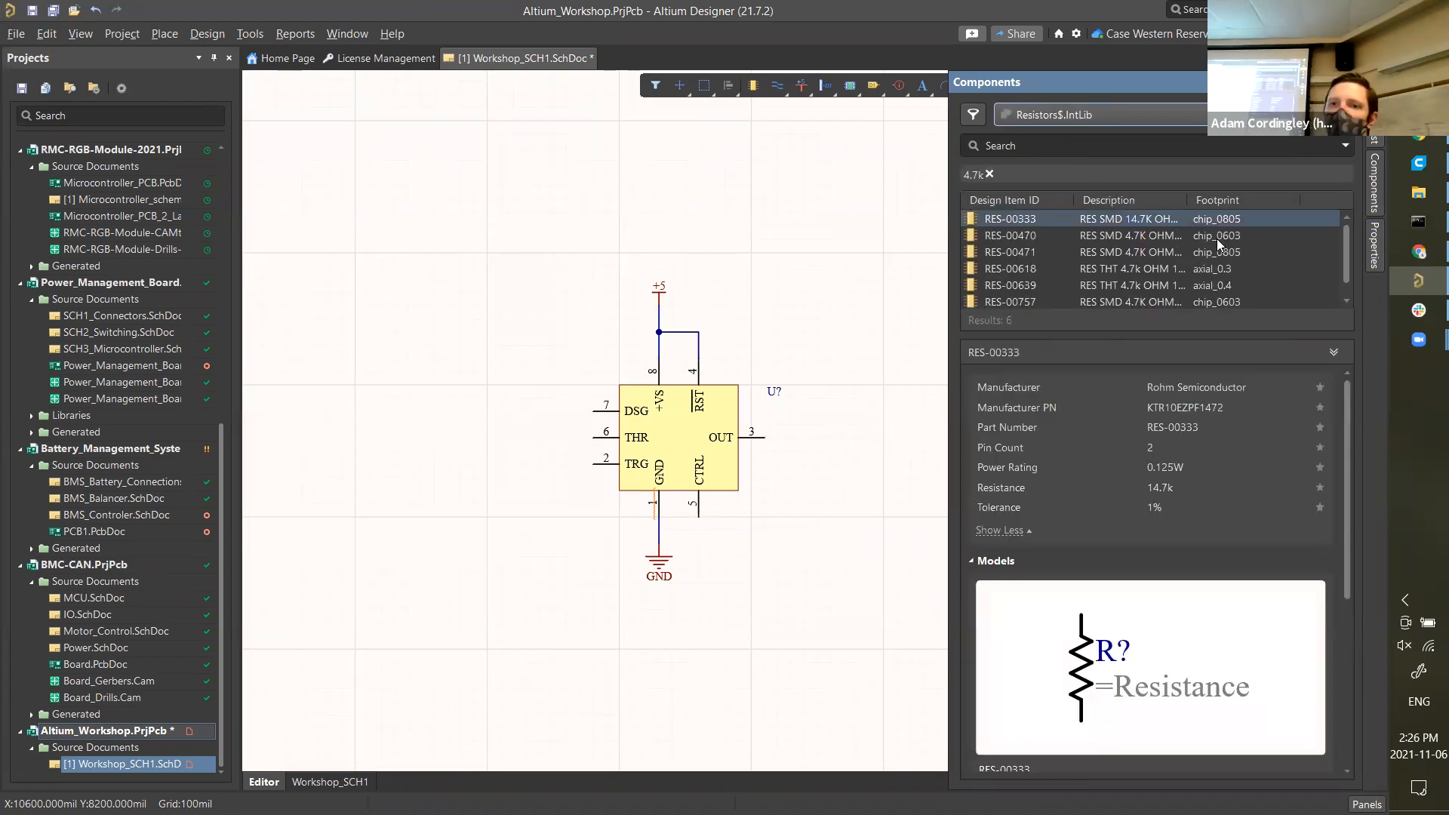
click(990, 173)
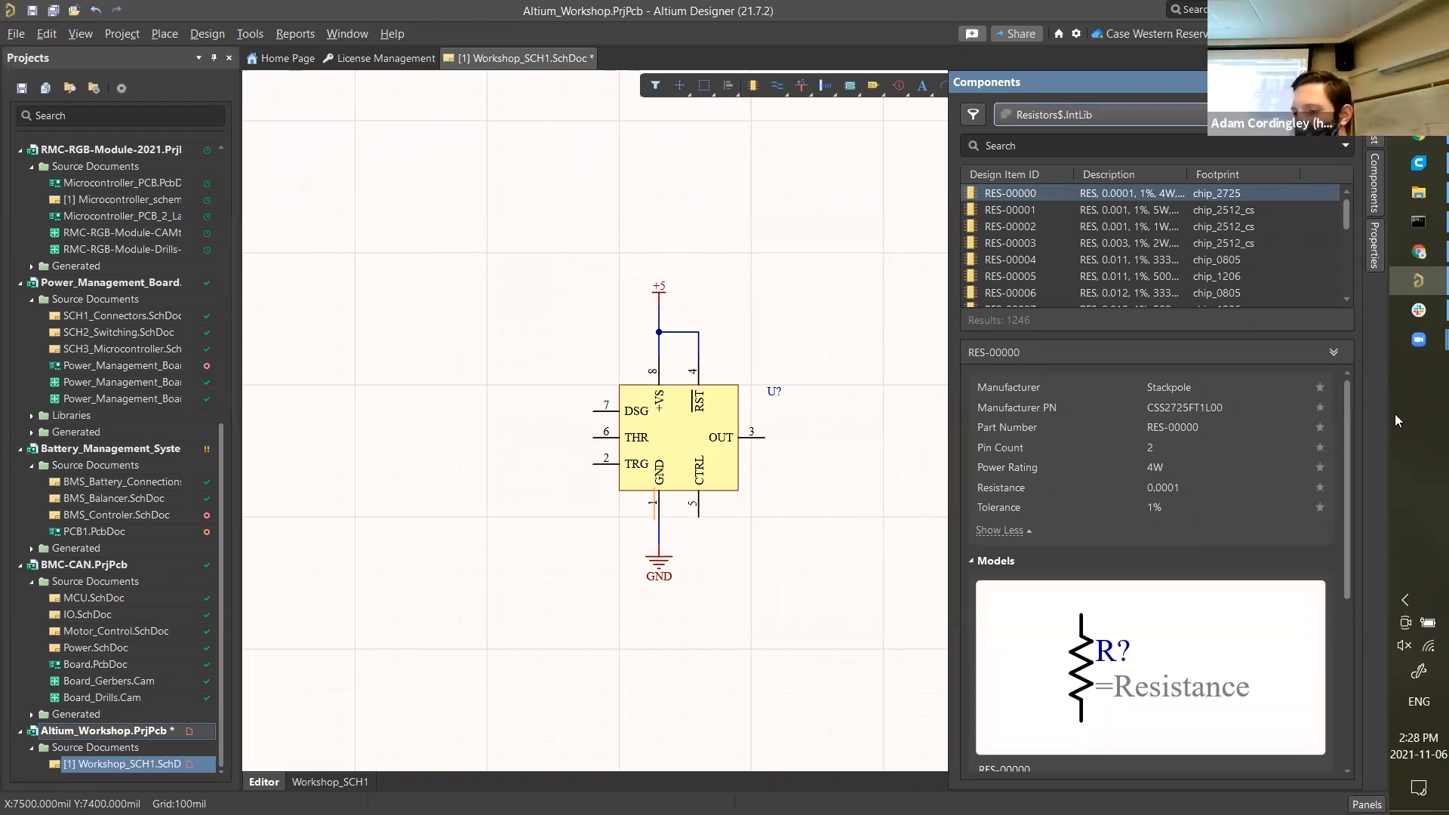
click(1053, 144)
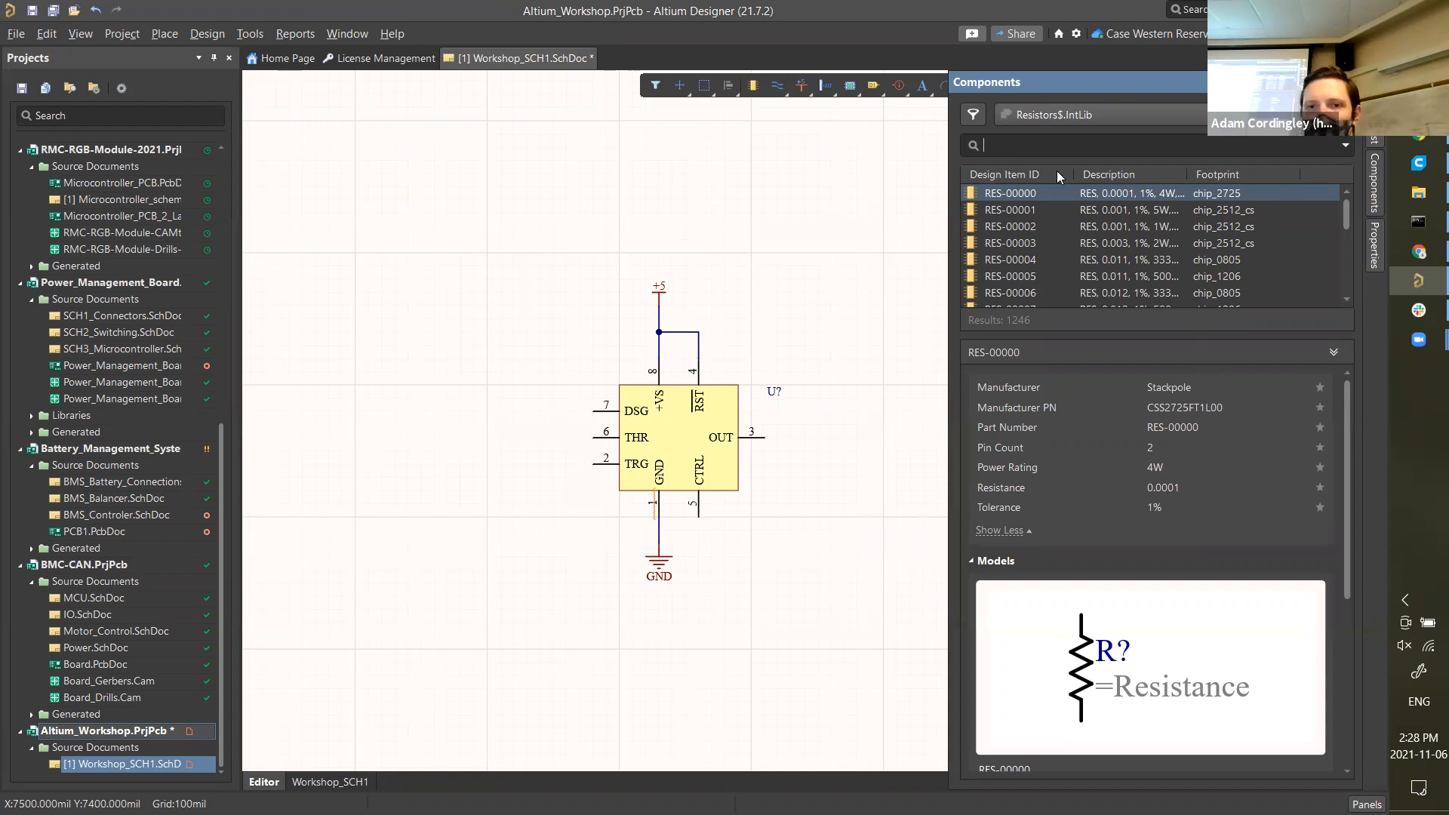
text(1k)
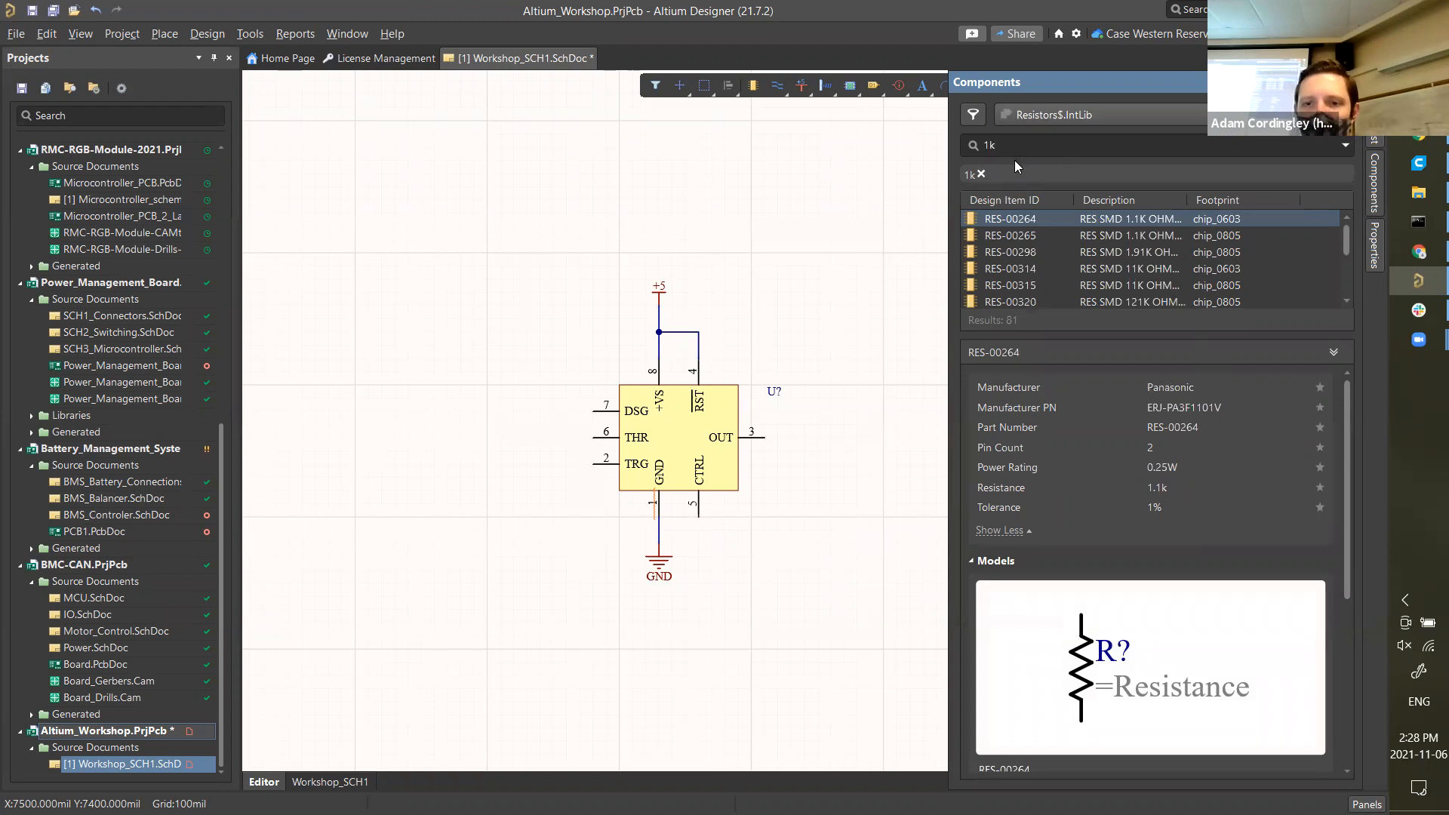
text(OHM)
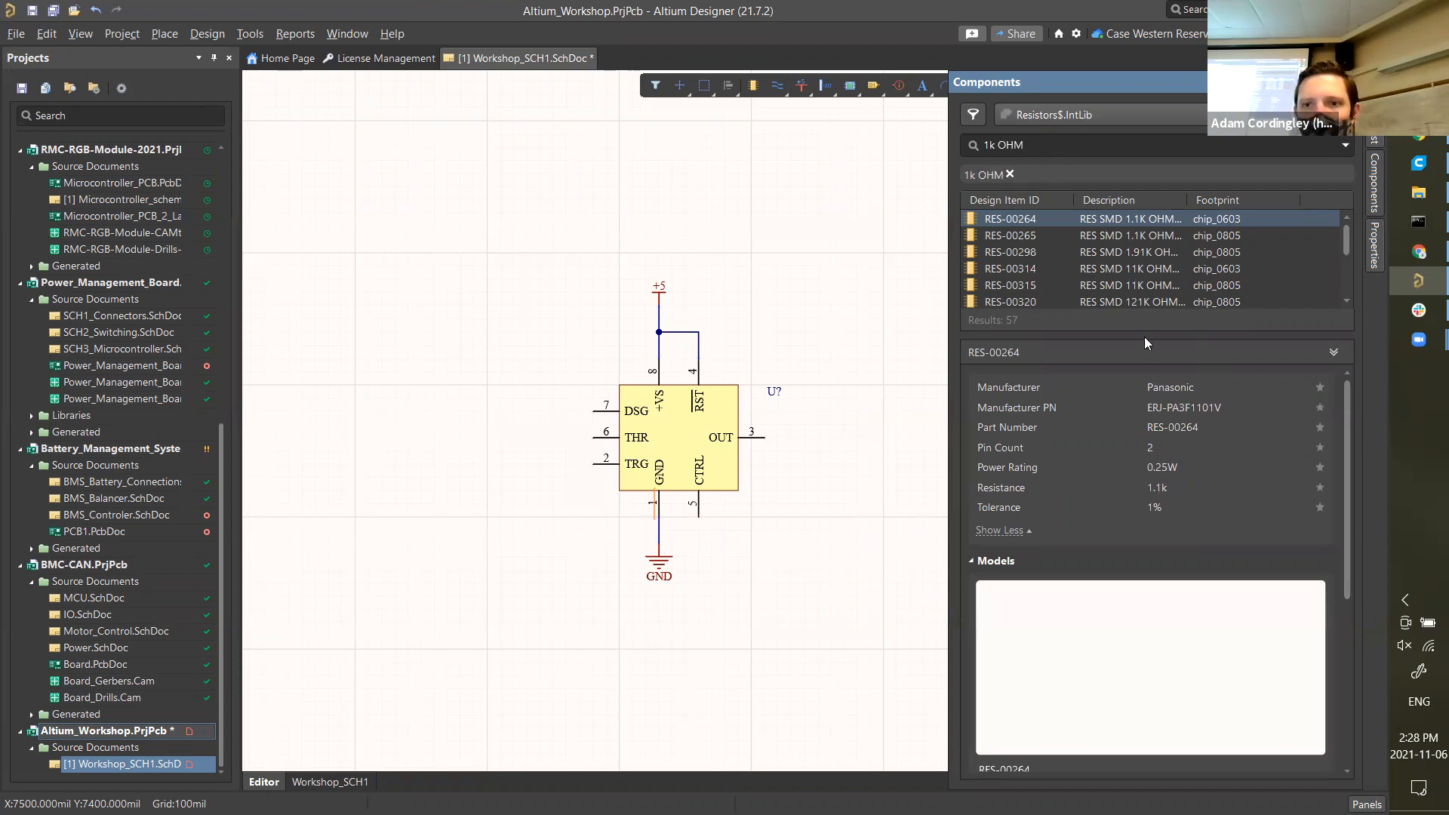
- Place the 1k chip_0805 resistor (RES-00361) vertically, up and to the left of the 555 timer's DSG pin
drag(1144, 337, 1158, 406)
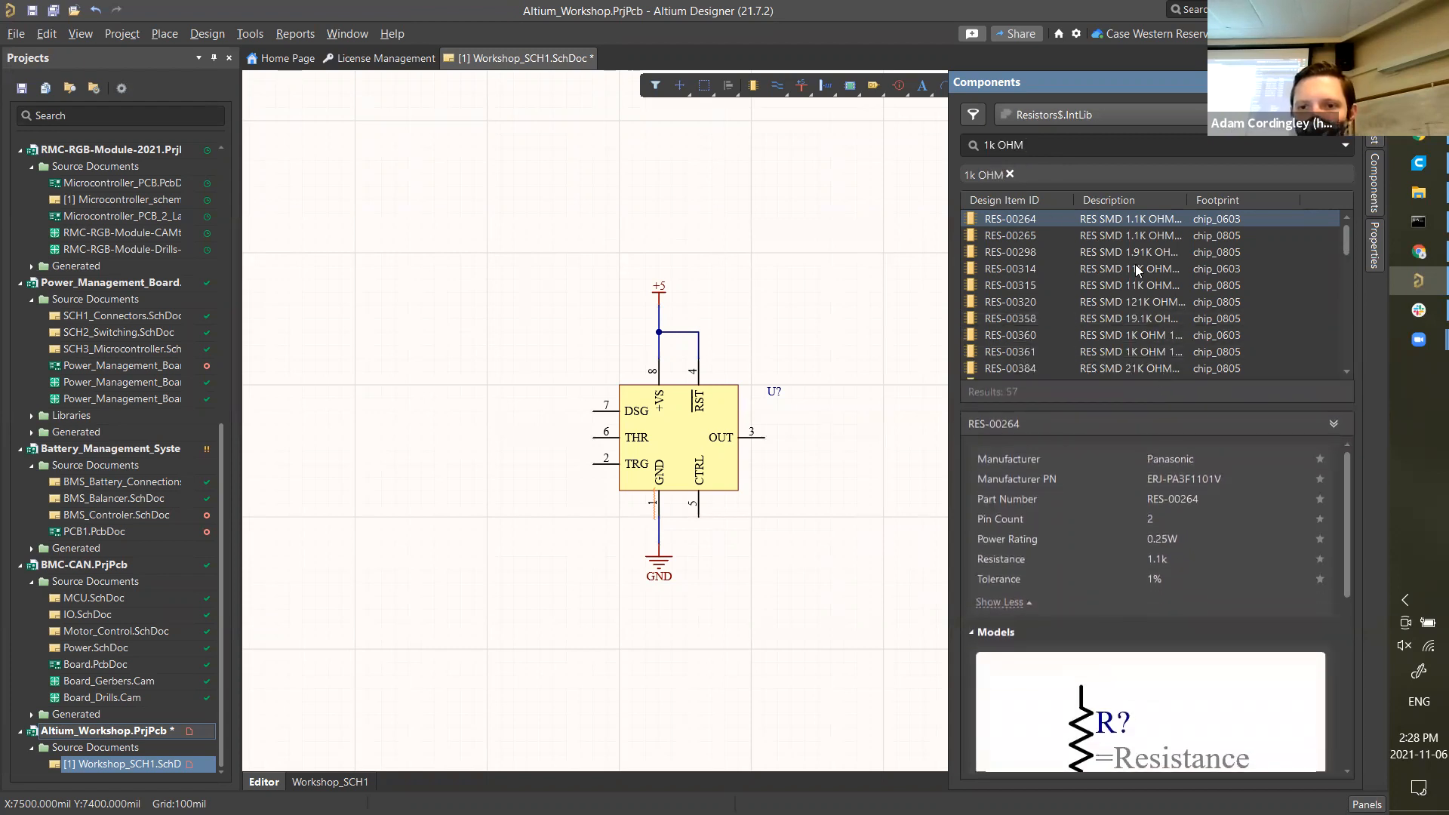
click(1142, 352)
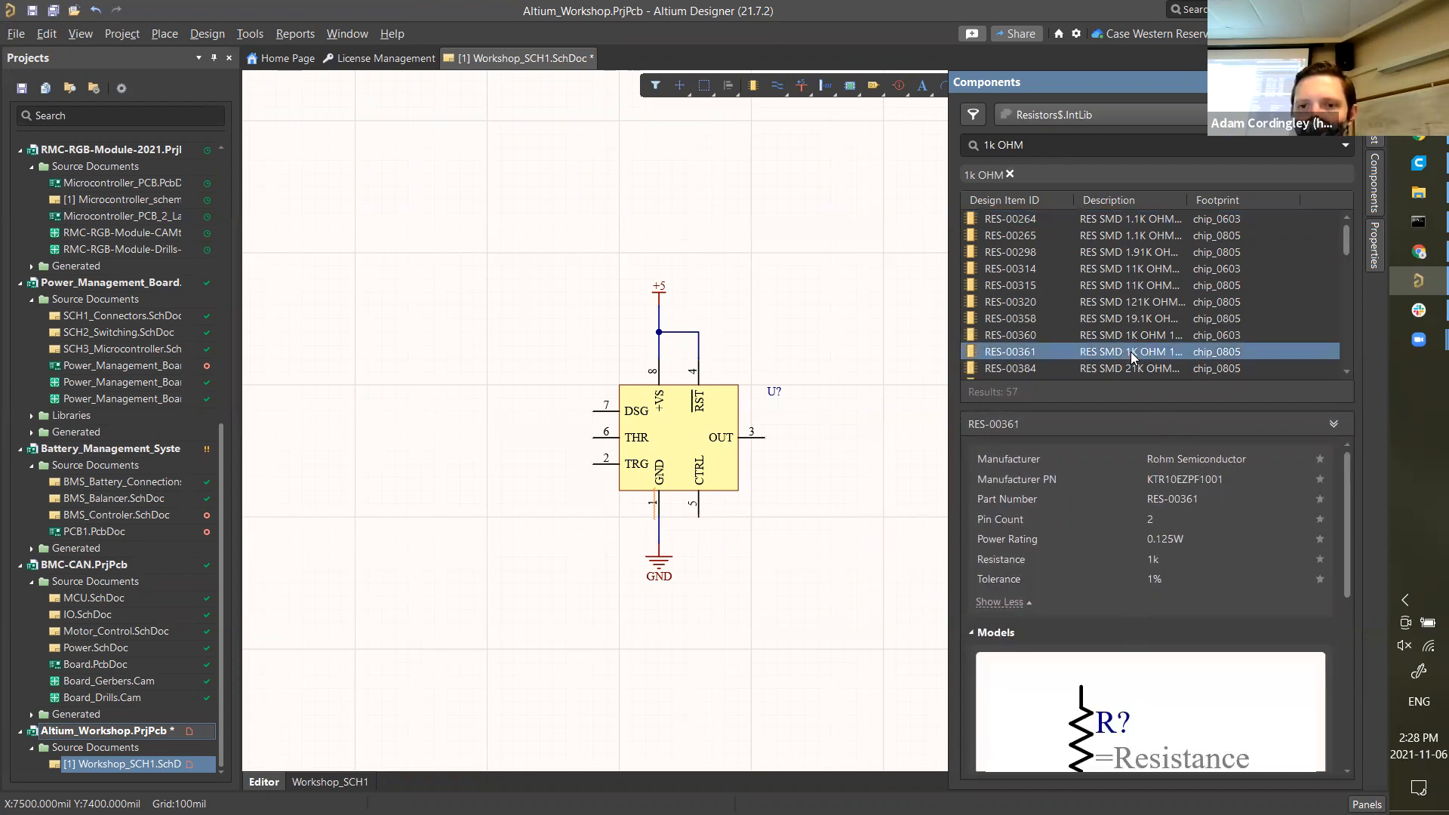
scroll(1165, 634, down, 5)
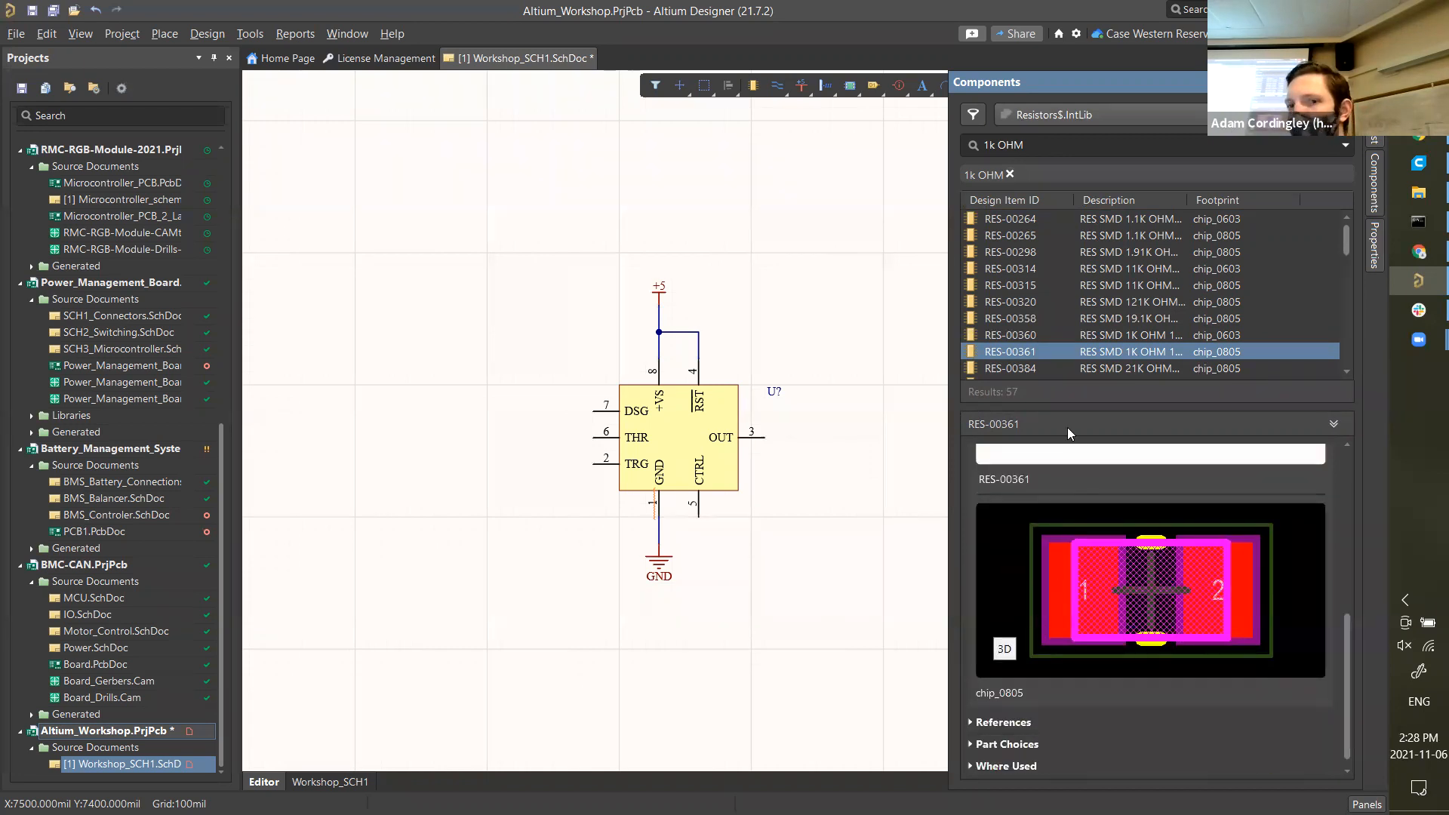
double_click(1091, 352)
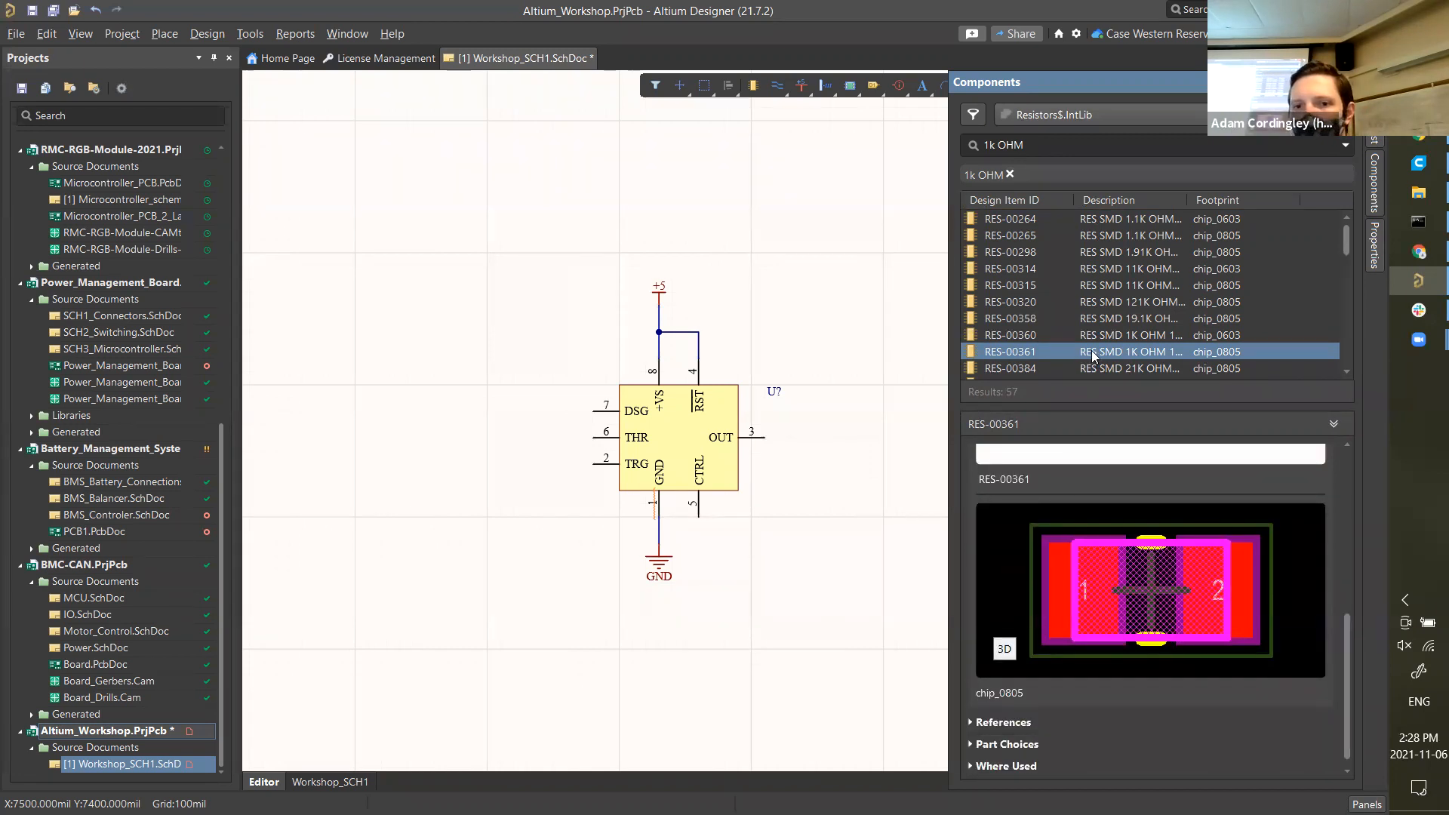
click(554, 384)
right_click(542, 420)
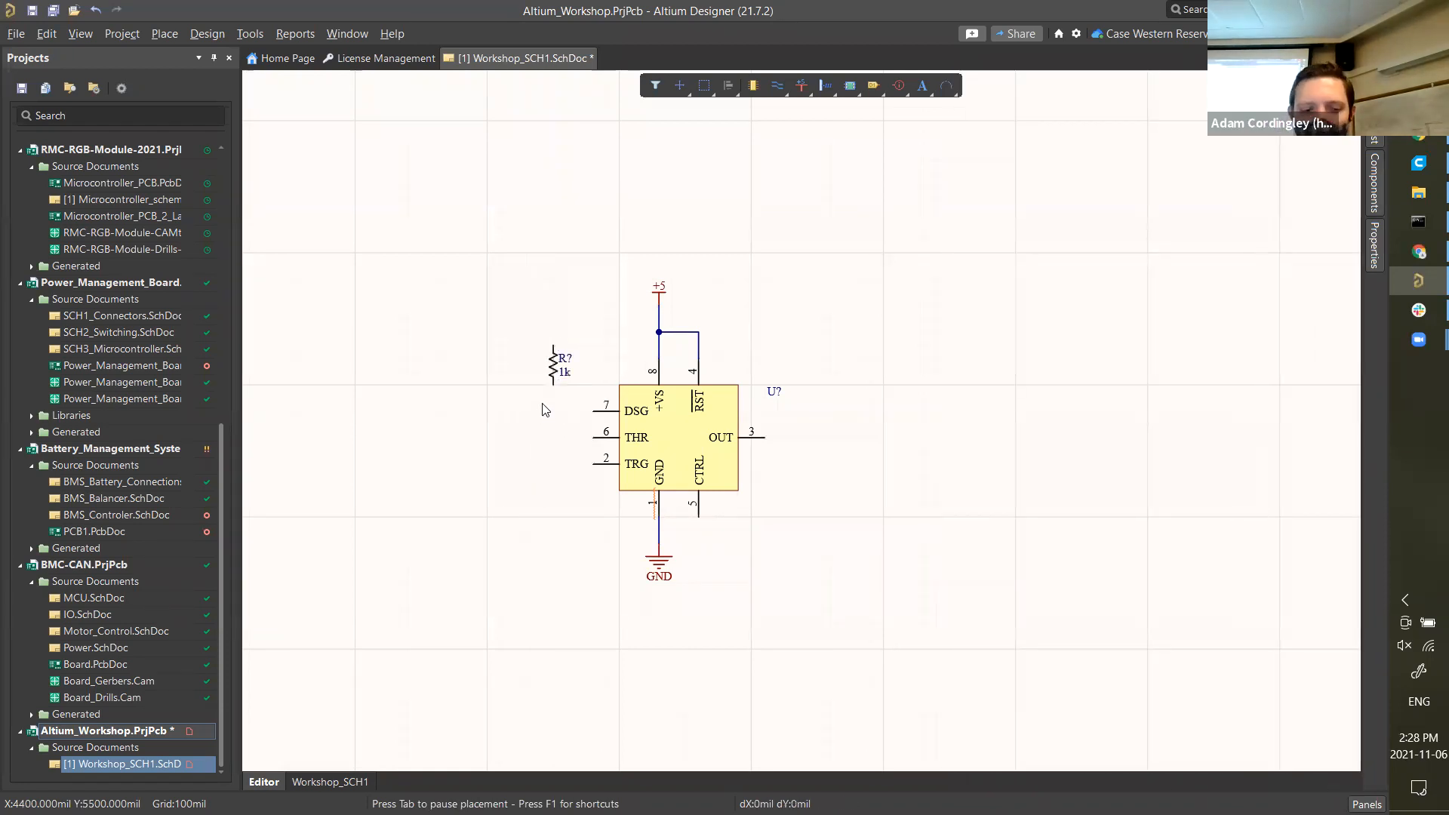
- Wire the 1k resistor's lower end to pin 7 (DSG) and its upper end to the +5 junction above pin 8
key(ctrl+w)
click(593, 411)
click(554, 345)
click(658, 332)
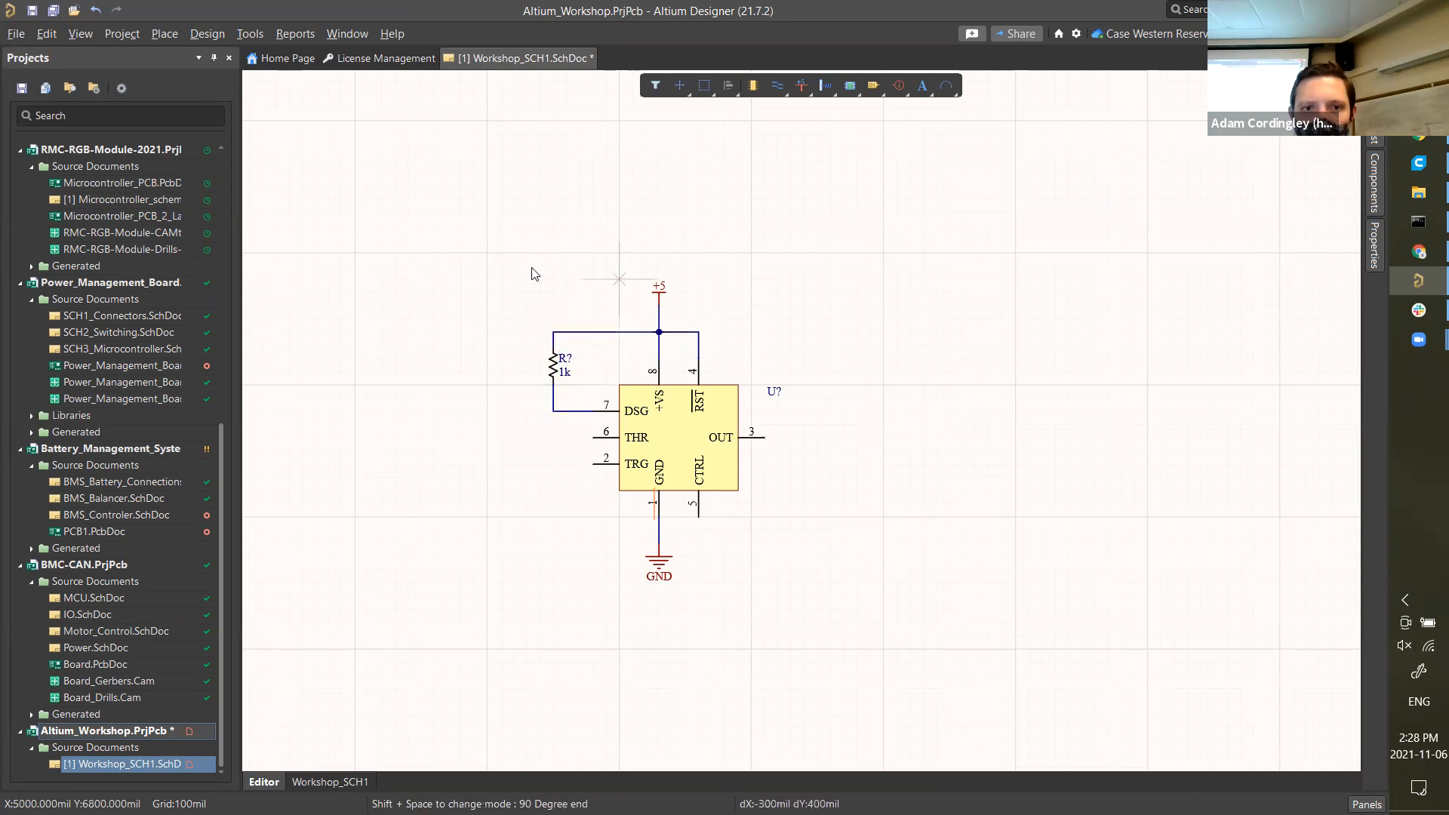
right_click(519, 284)
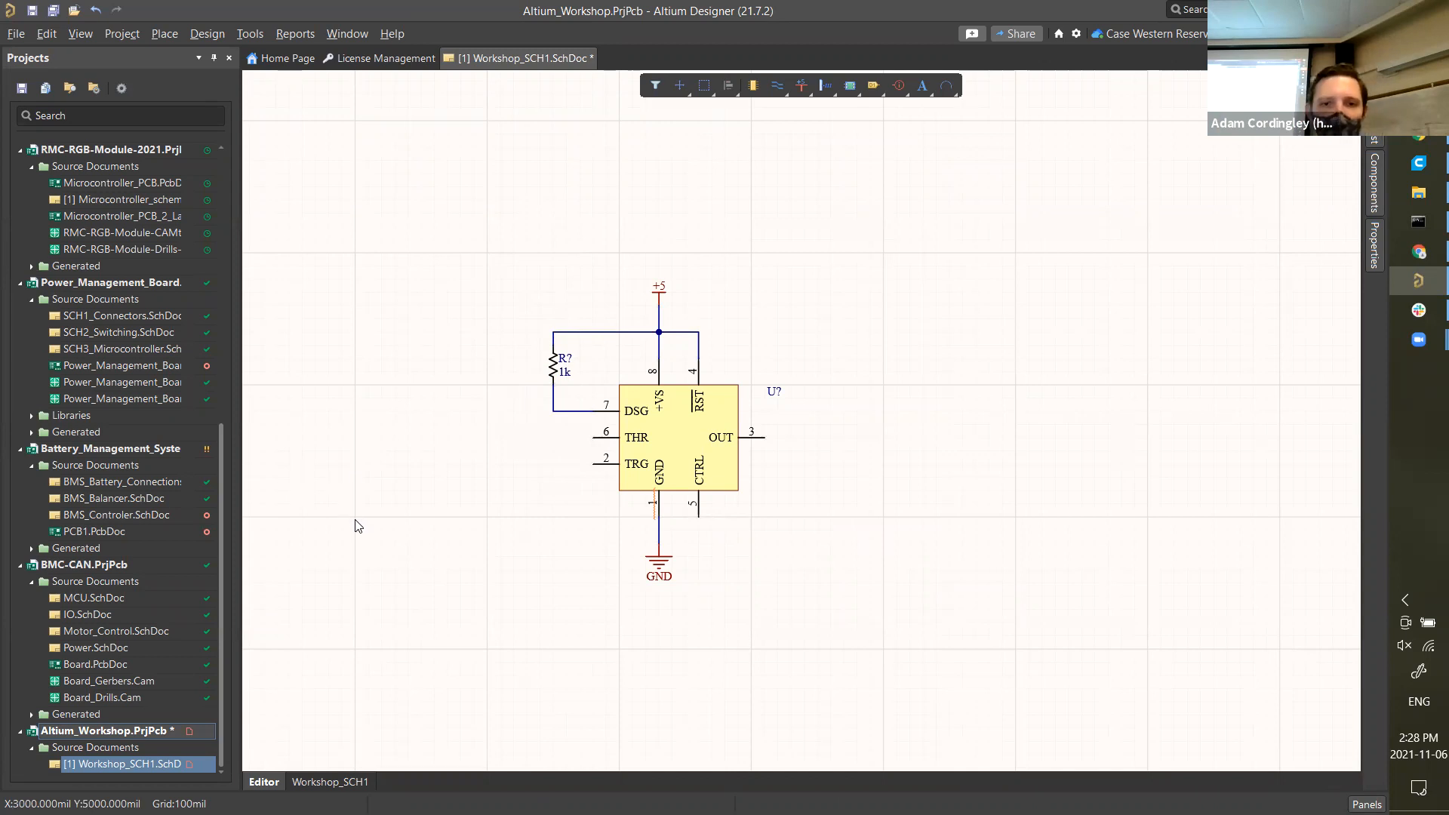
- Search the resistor library for "100k OHM" and place the chip_0805 resistor (RES-00302) vertically to the left of the 555 timer's THR and TRG pins
click(1373, 185)
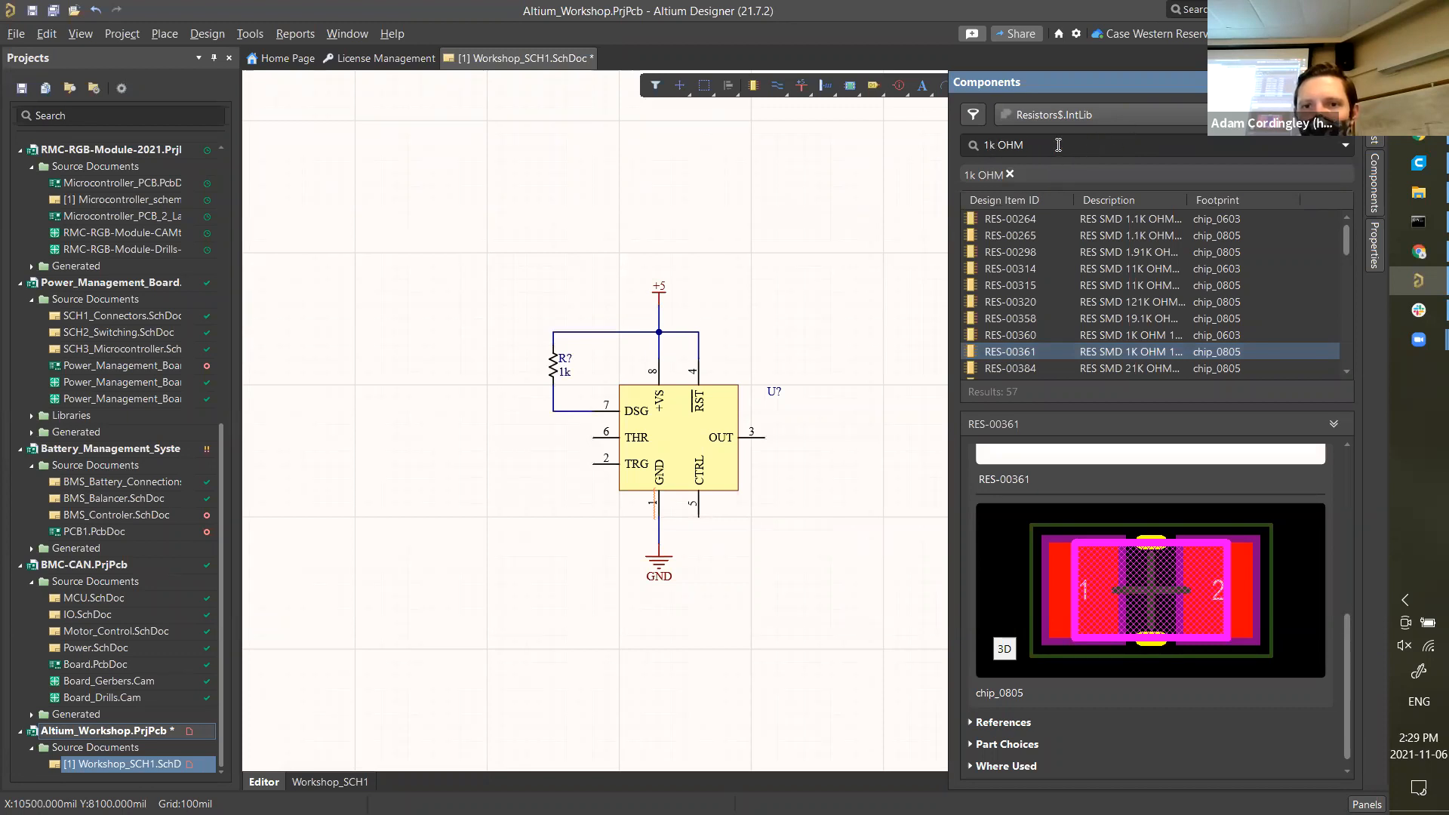
text(0)
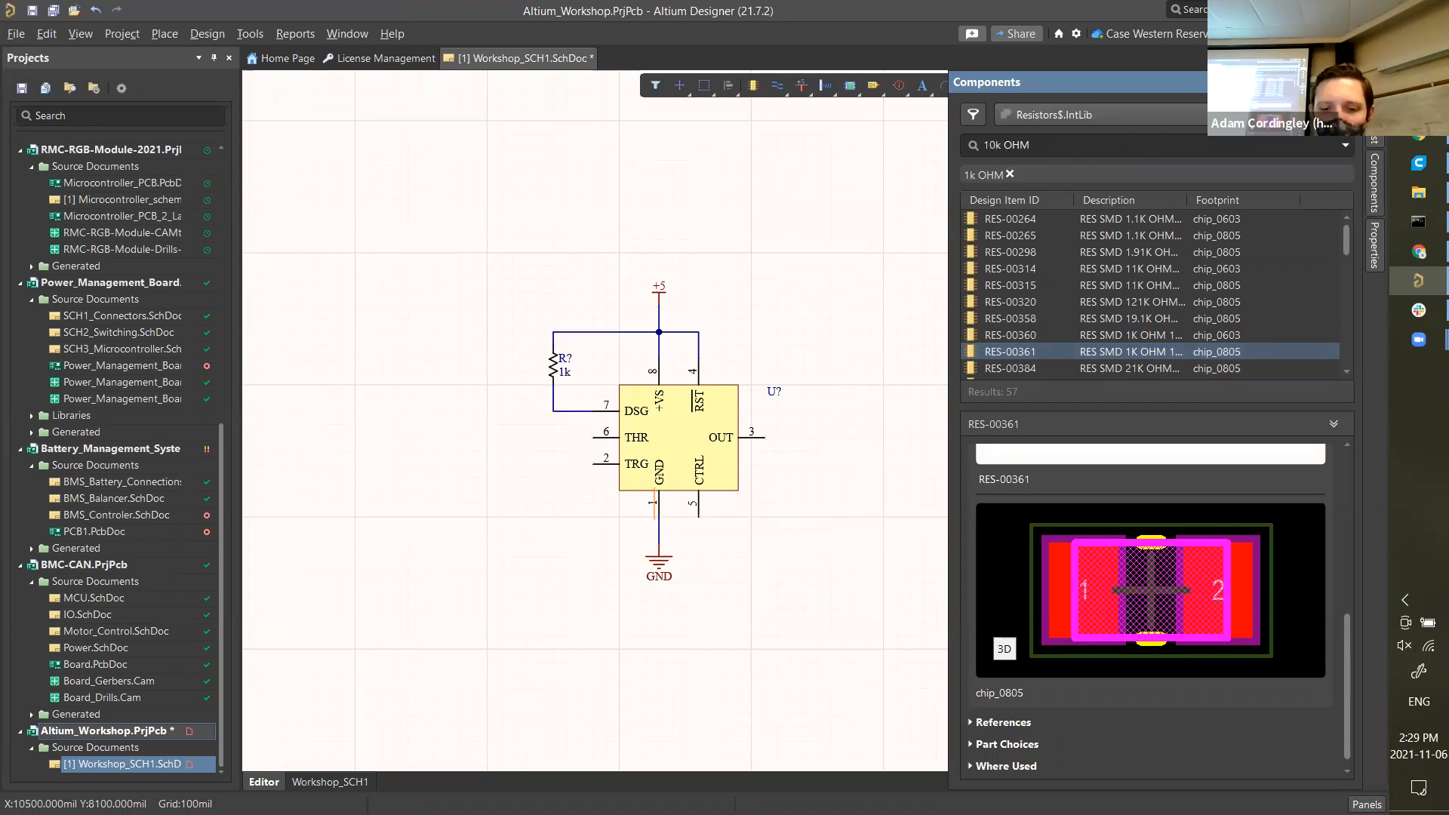
text(0)
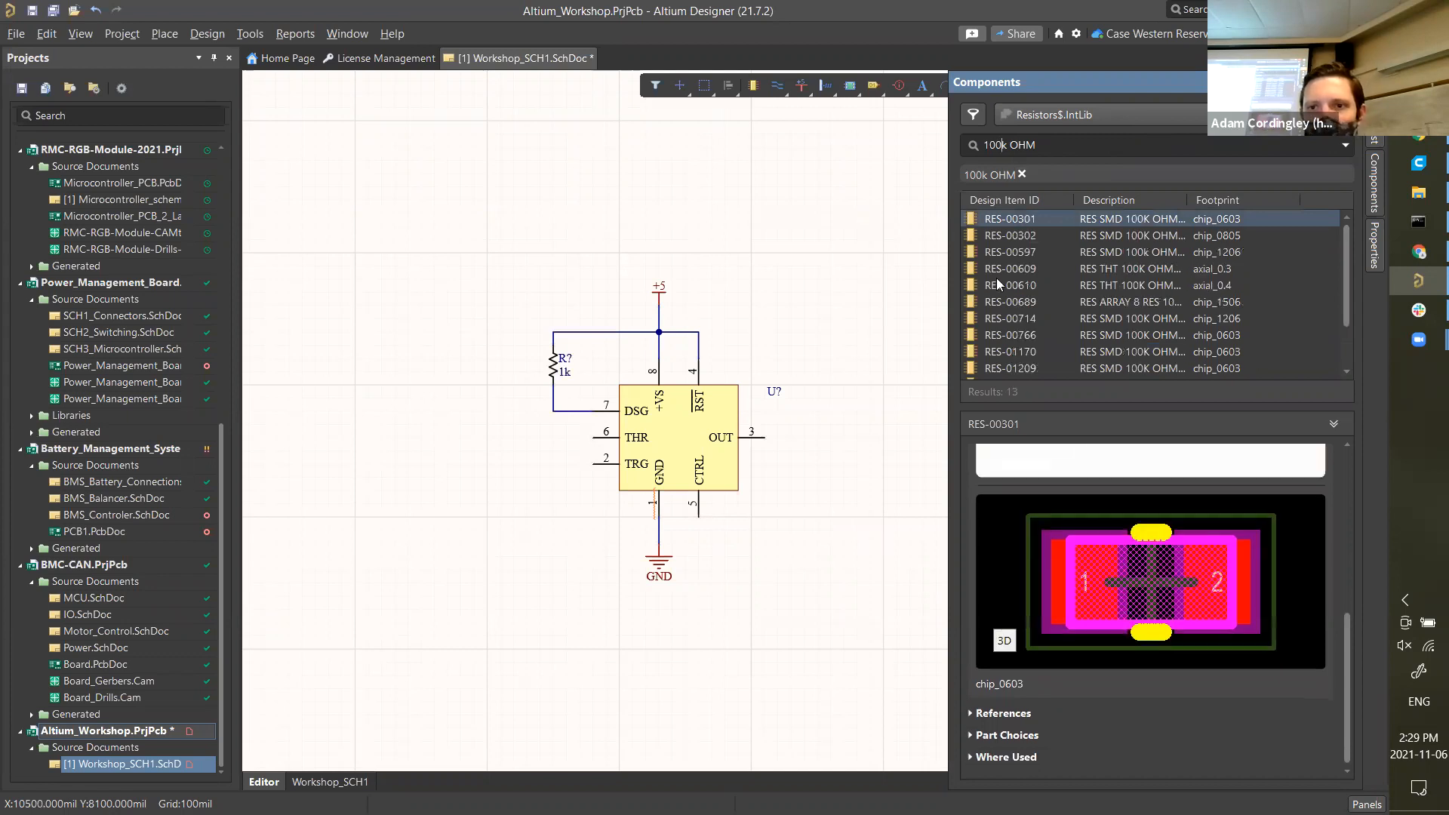
click(1061, 236)
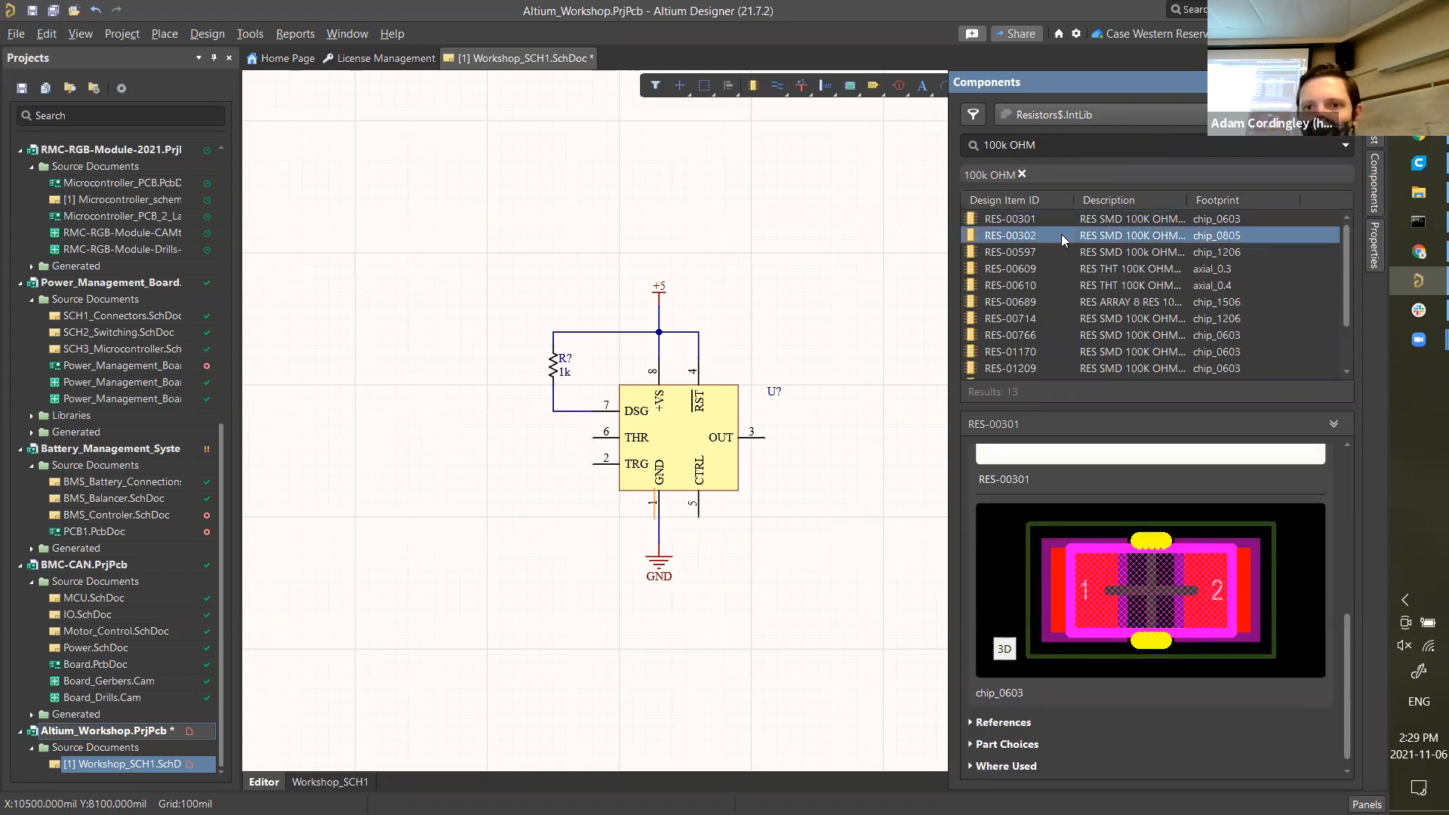
double_click(1062, 234)
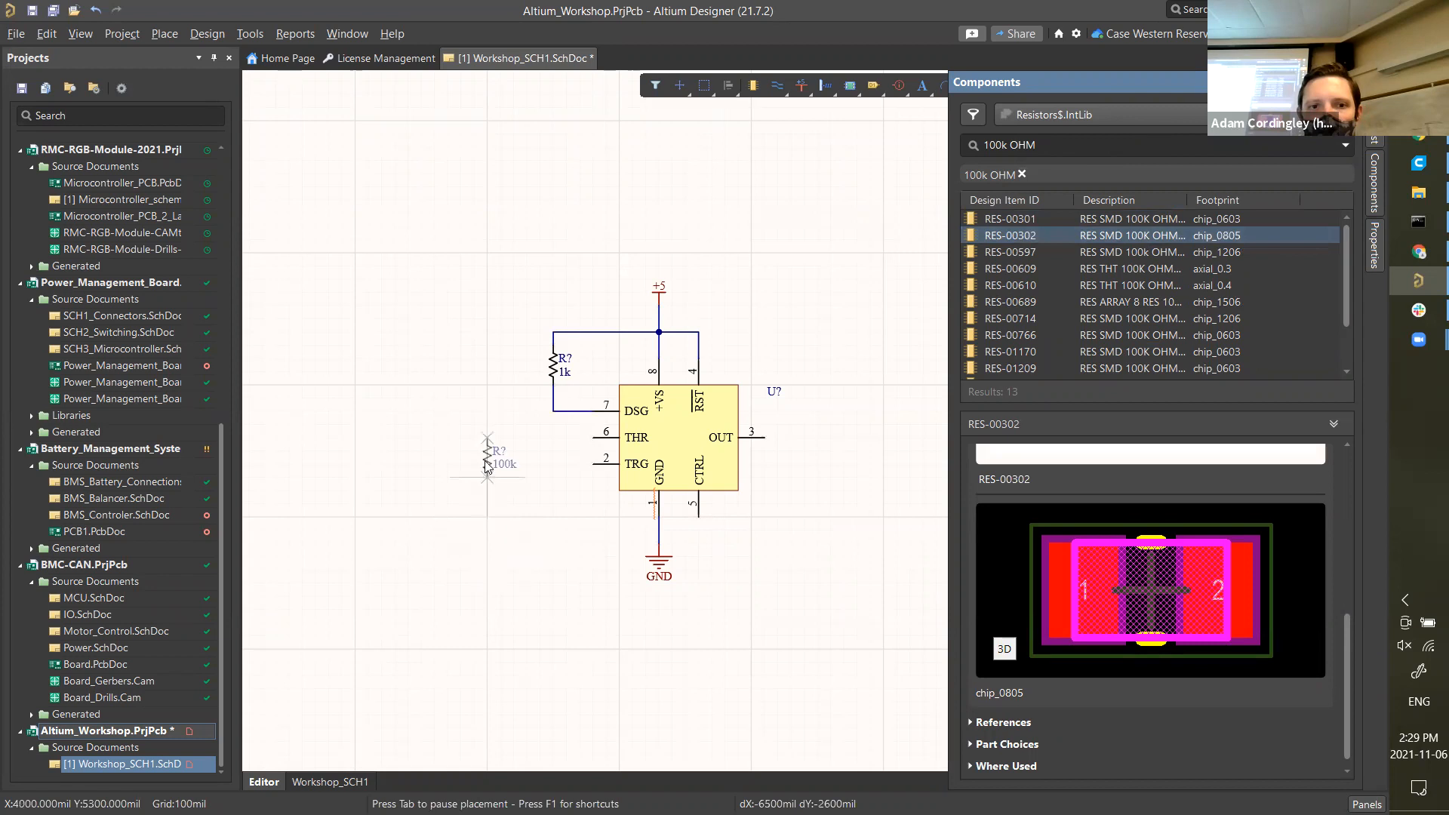
click(514, 451)
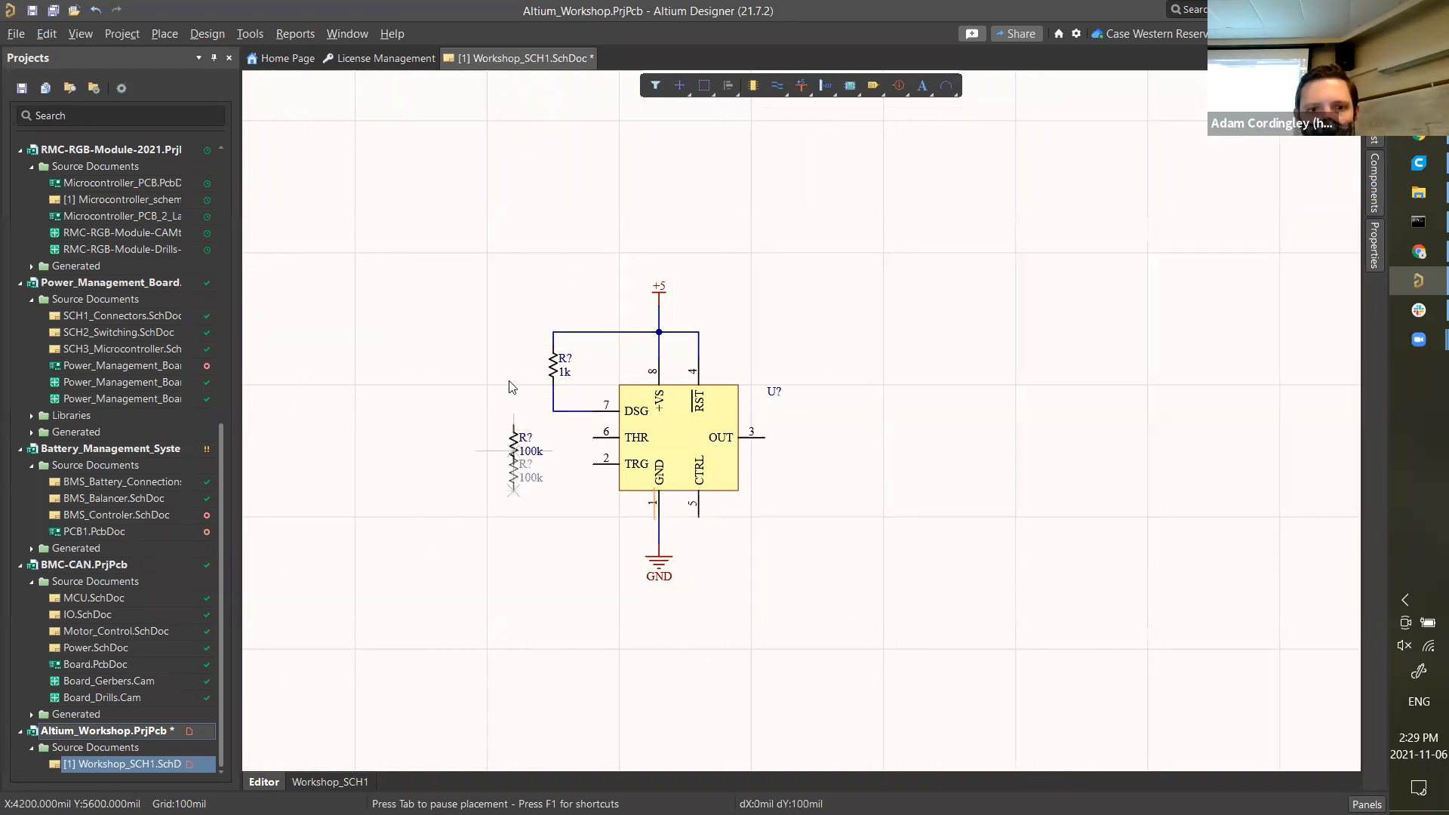
- Move the 1k resistor directly above the 100k resistor, then wire the 100k between the DSG net and the joined THR and TRG pins
key(Escape)
drag(540, 392, 501, 394)
key(p)
key(w)
click(513, 411)
click(514, 465)
click(593, 439)
click(593, 465)
click(580, 464)
key(Escape)
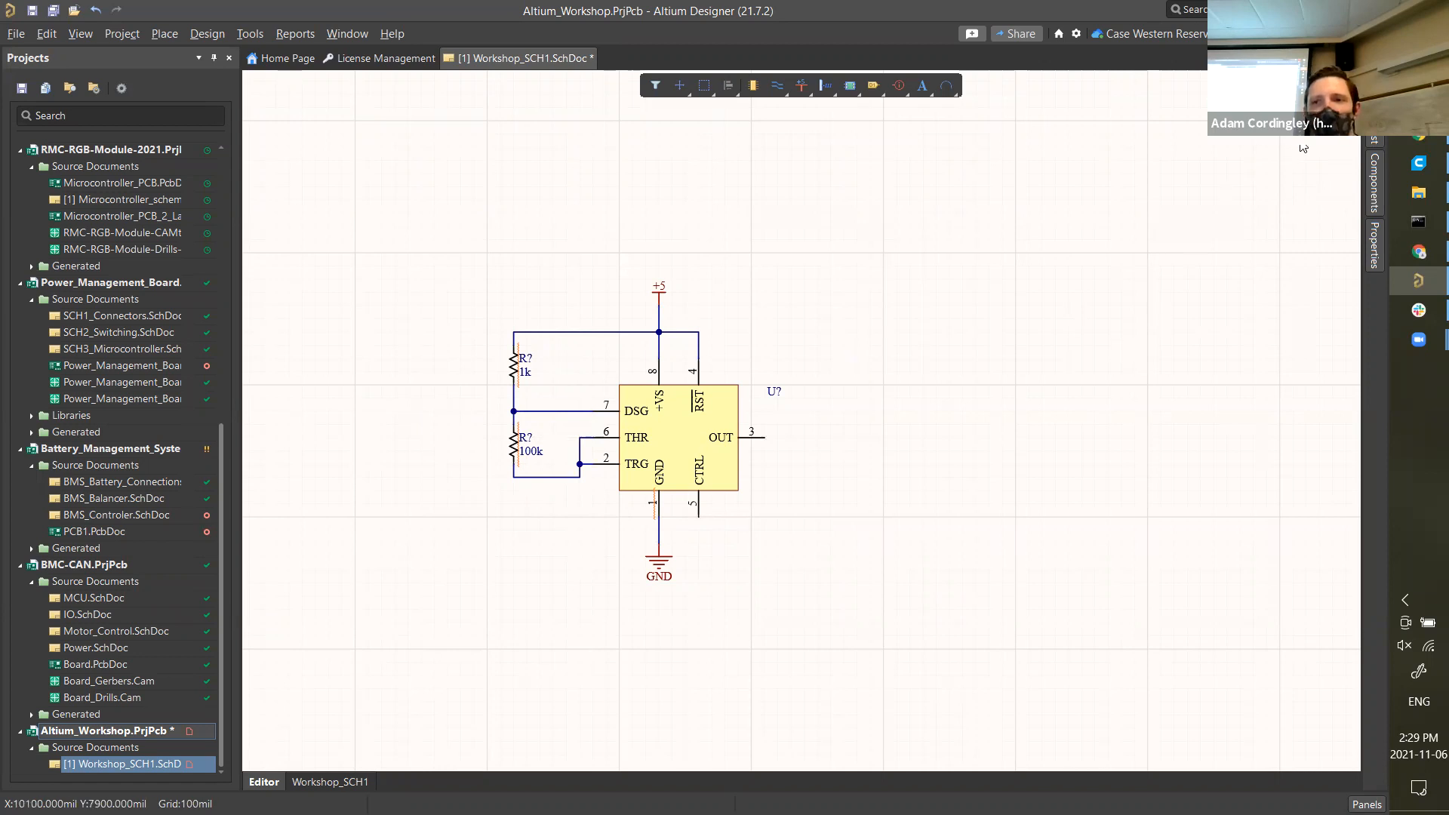
- Switch the component library to Capacitors$.IntLib and search it for "1uF"
click(1374, 181)
click(1168, 111)
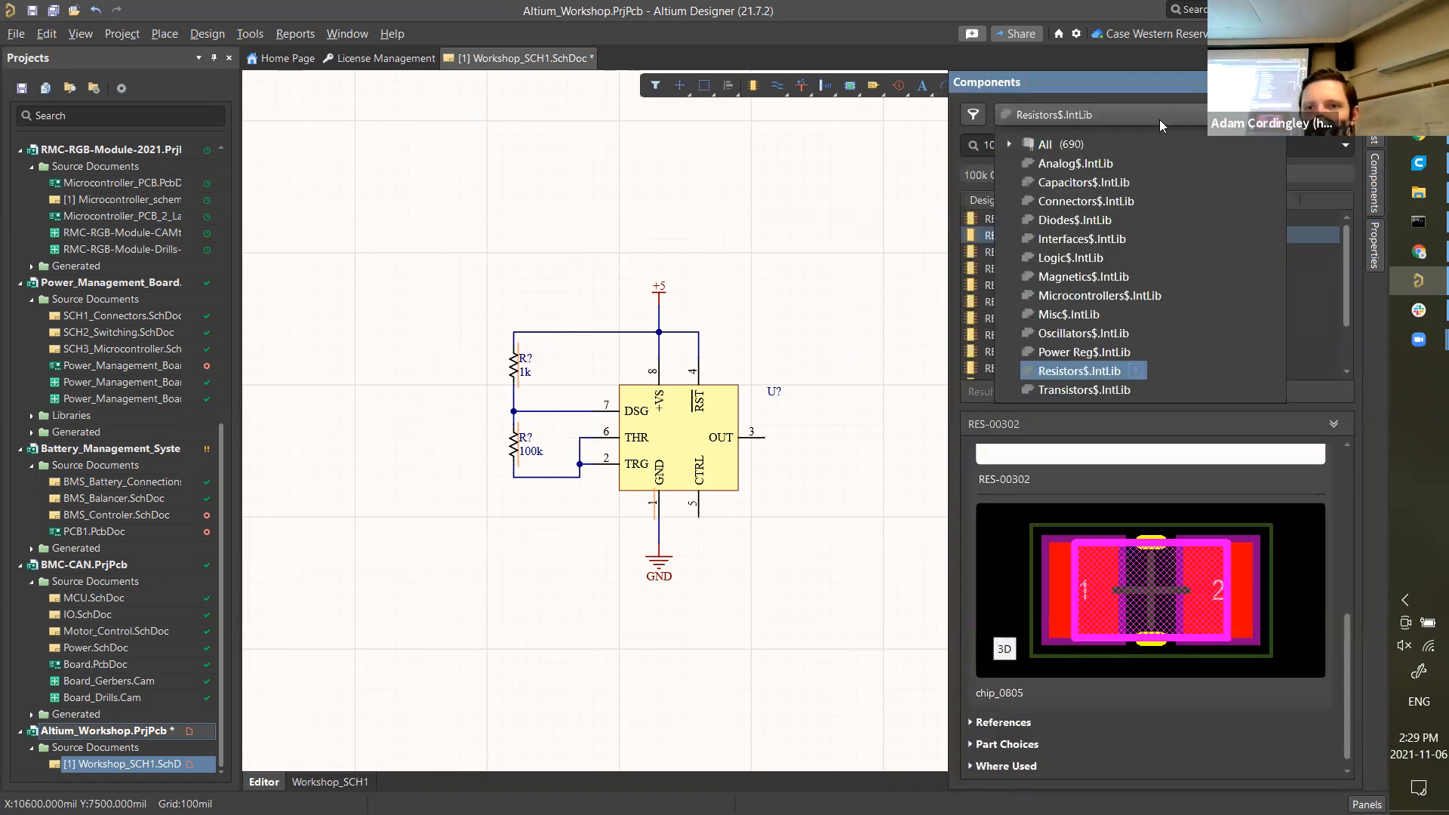
click(1050, 180)
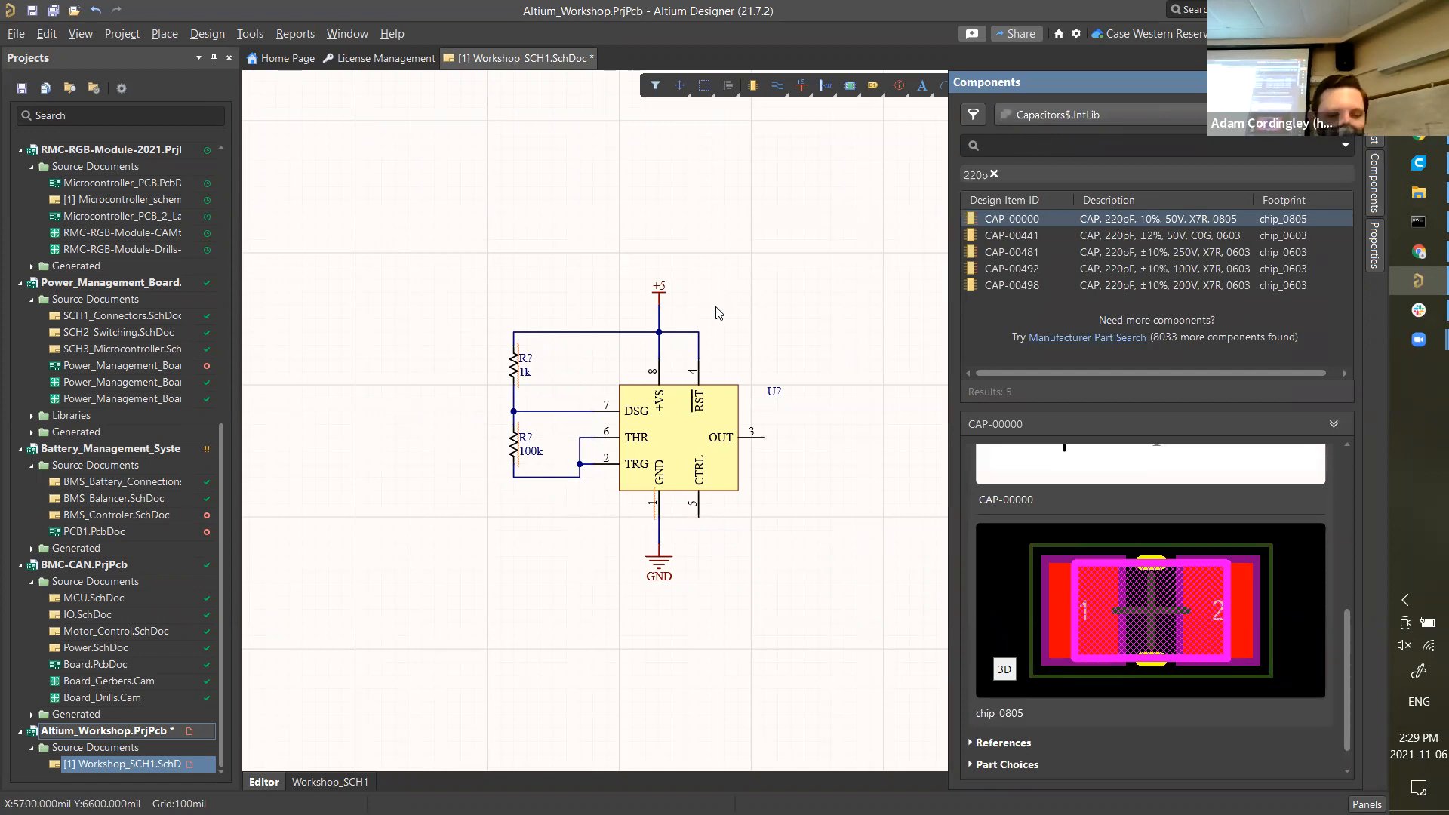
text(1uF)
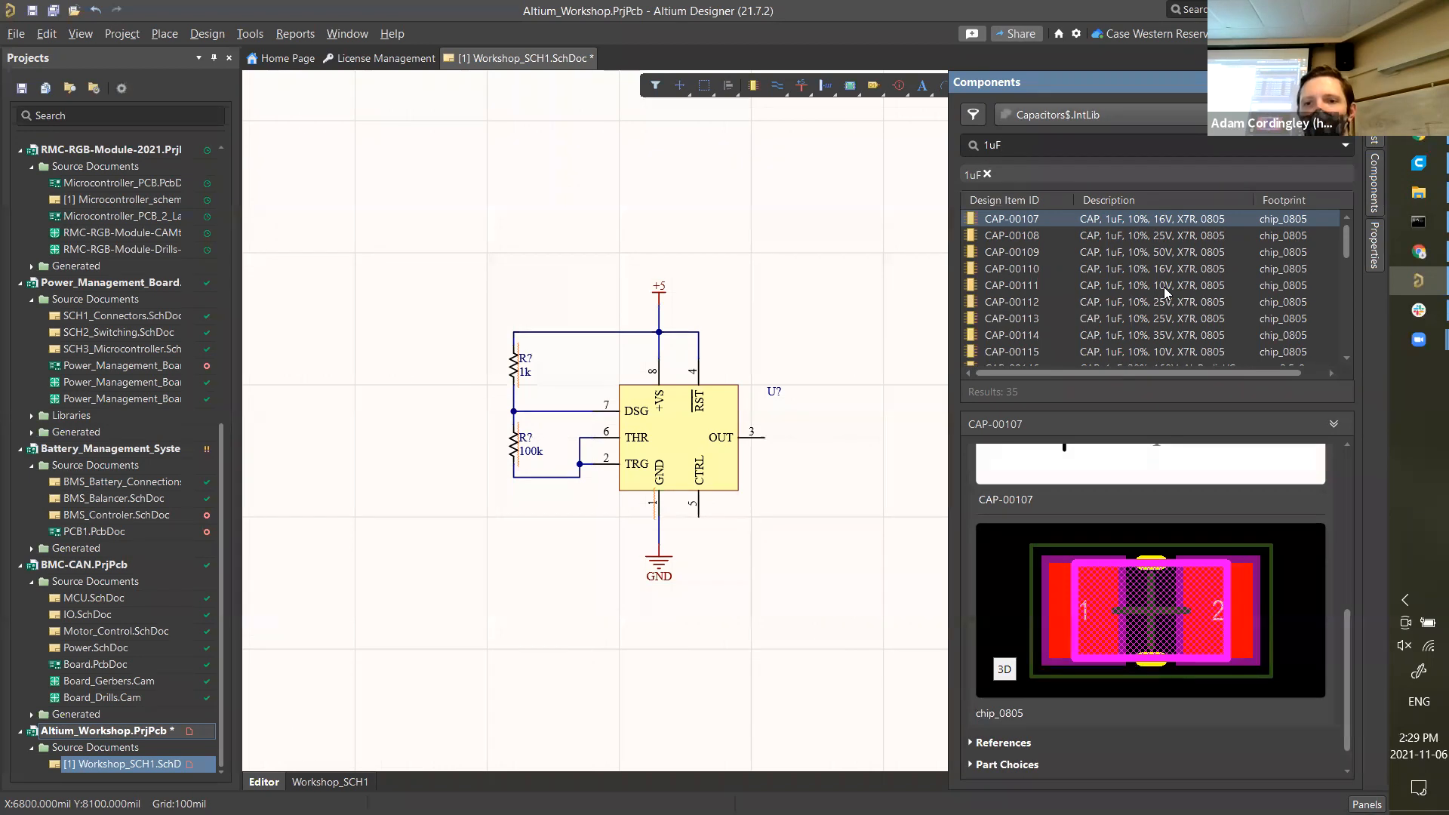
scroll(1170, 296, down, 1)
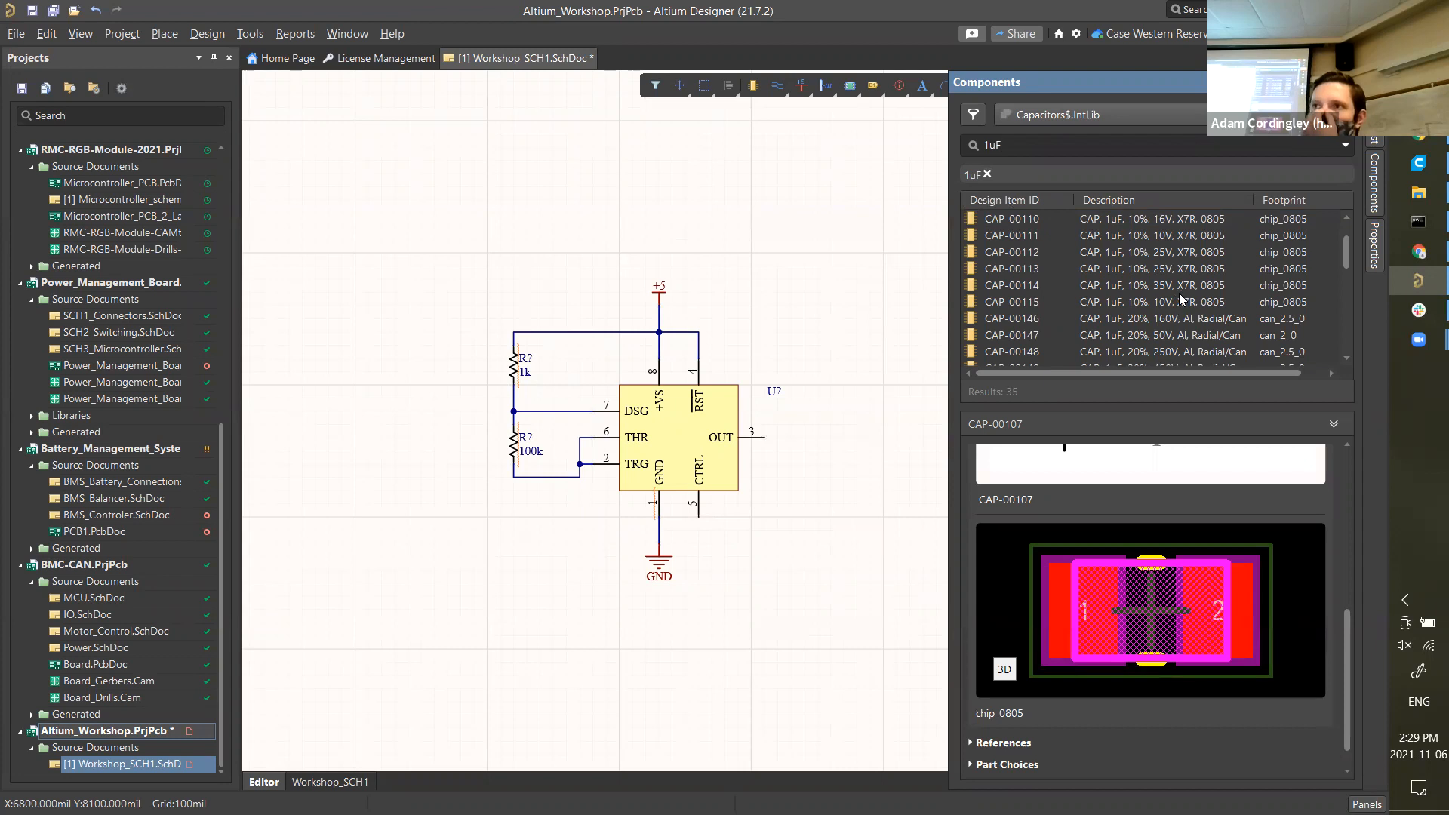
scroll(1181, 219, up, 1)
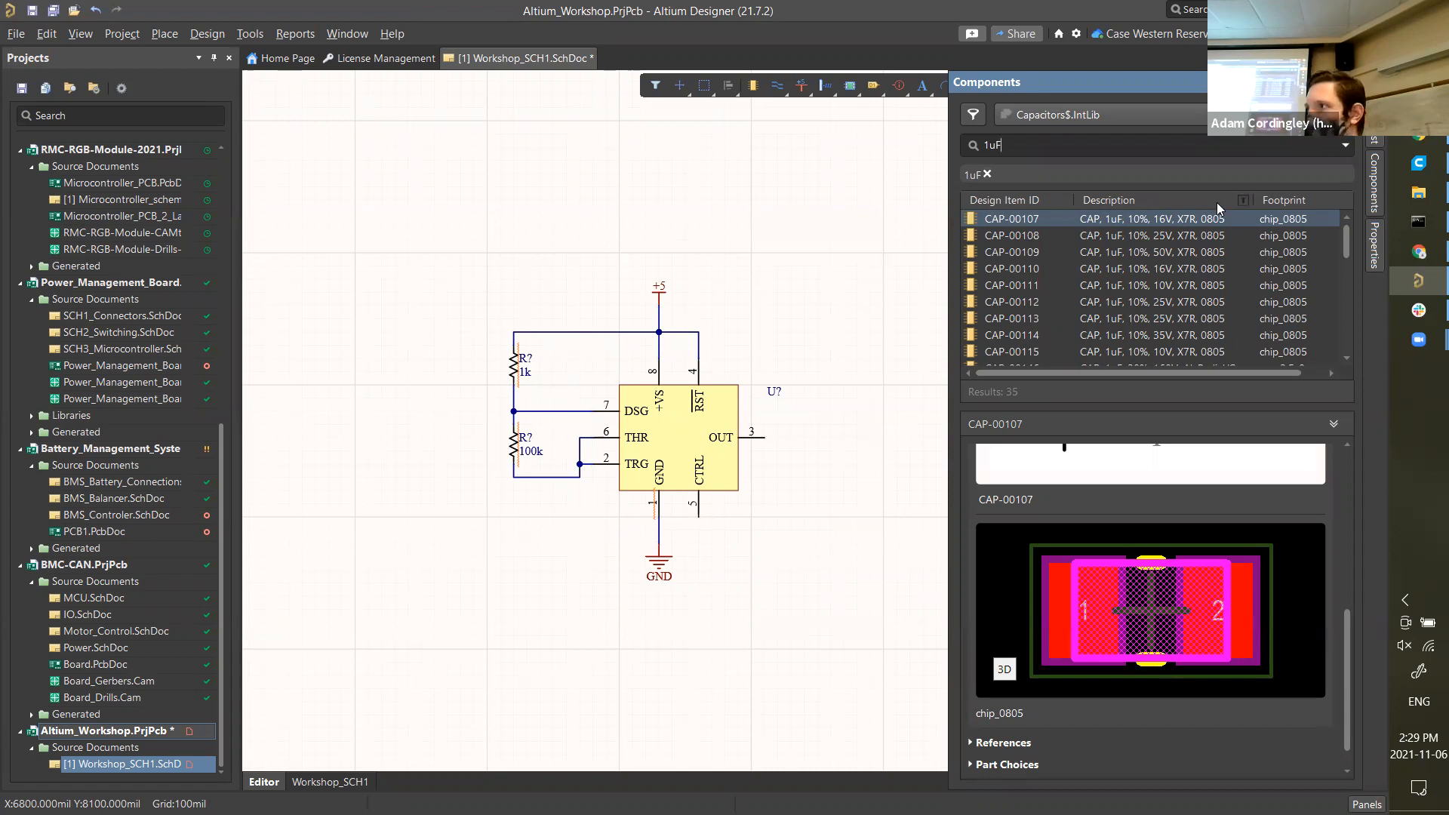
- Place the 1uF, 25V chip_0805 capacitor (CAP-00108) vertically below the 100k resistor
click(1193, 234)
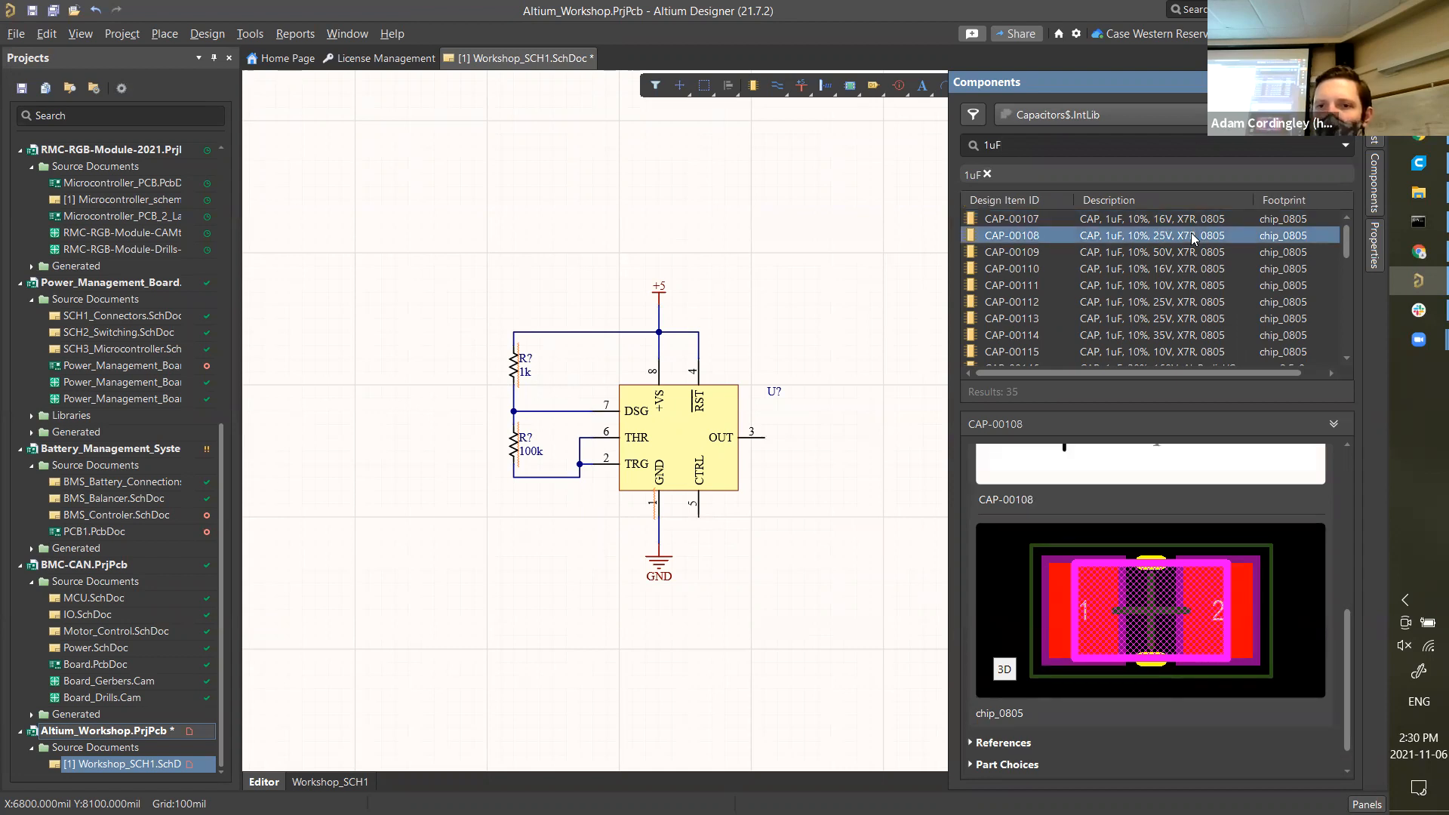
double_click(1191, 234)
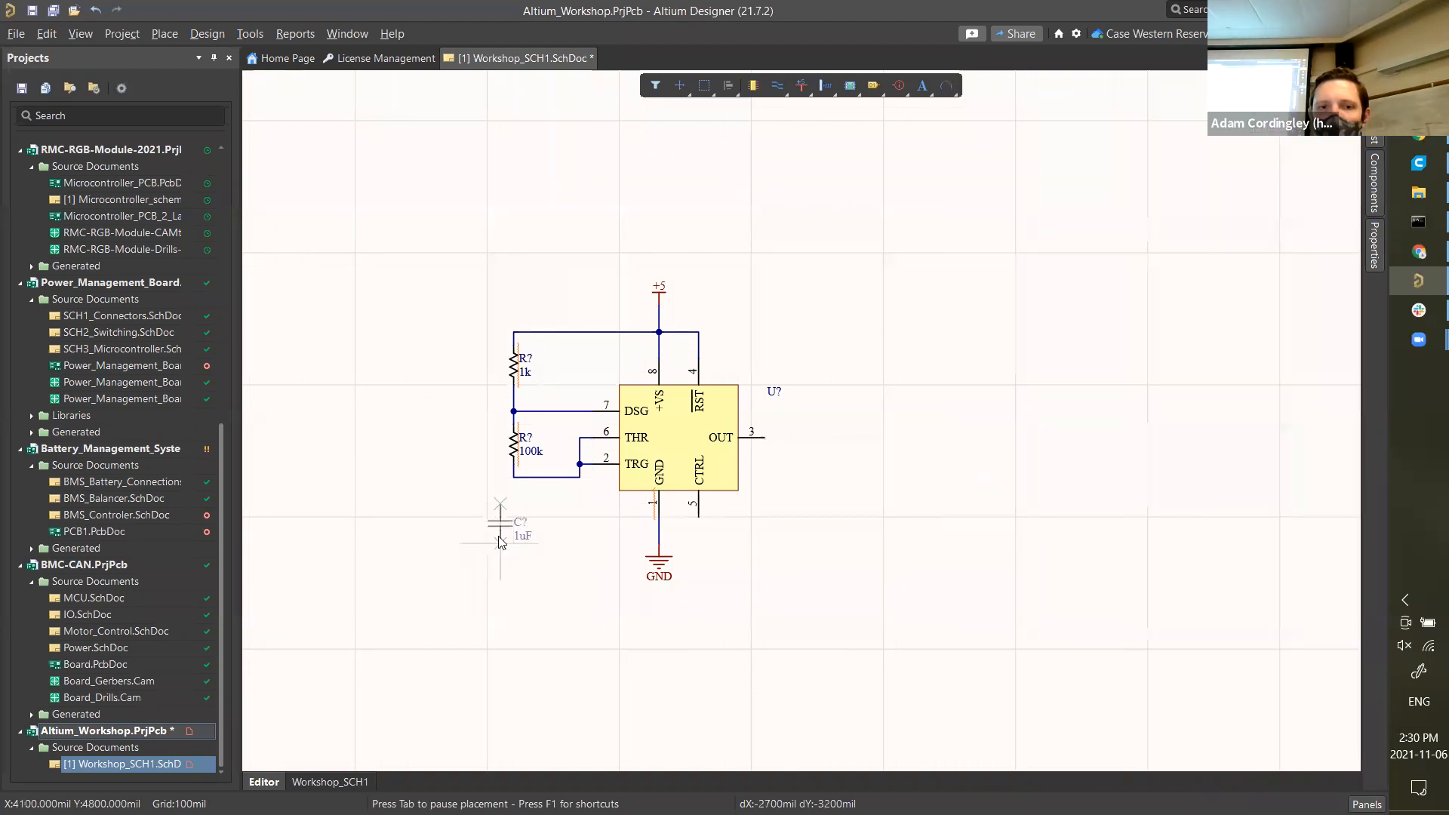
click(514, 541)
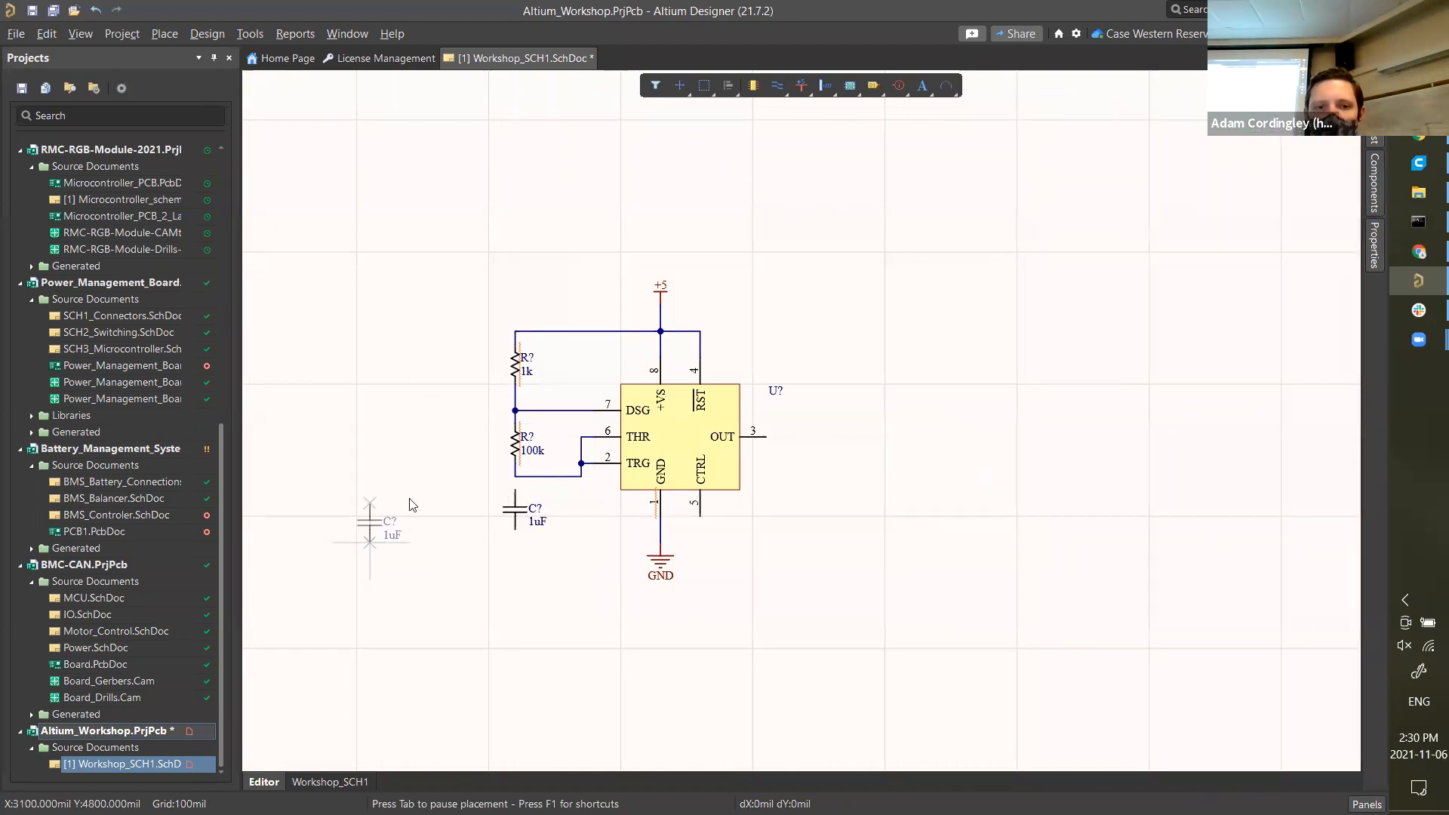
key(Escape)
- Wire the 1uF capacitor's upper end to the 100k resistor's lower node and draw a short wire down from its lower end
key(p)
key(w)
click(515, 477)
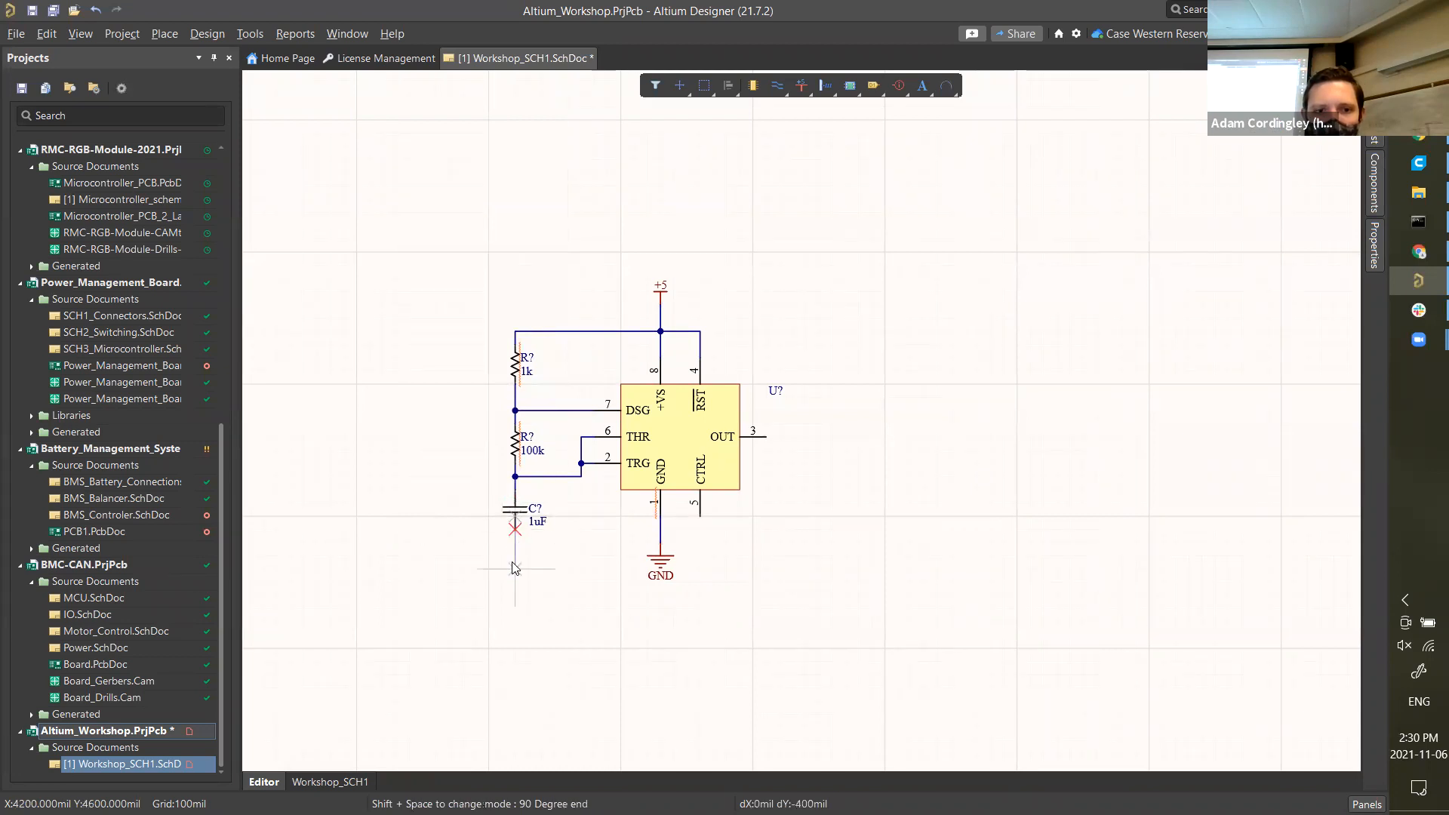
key(Escape)
key(p)
key(w)
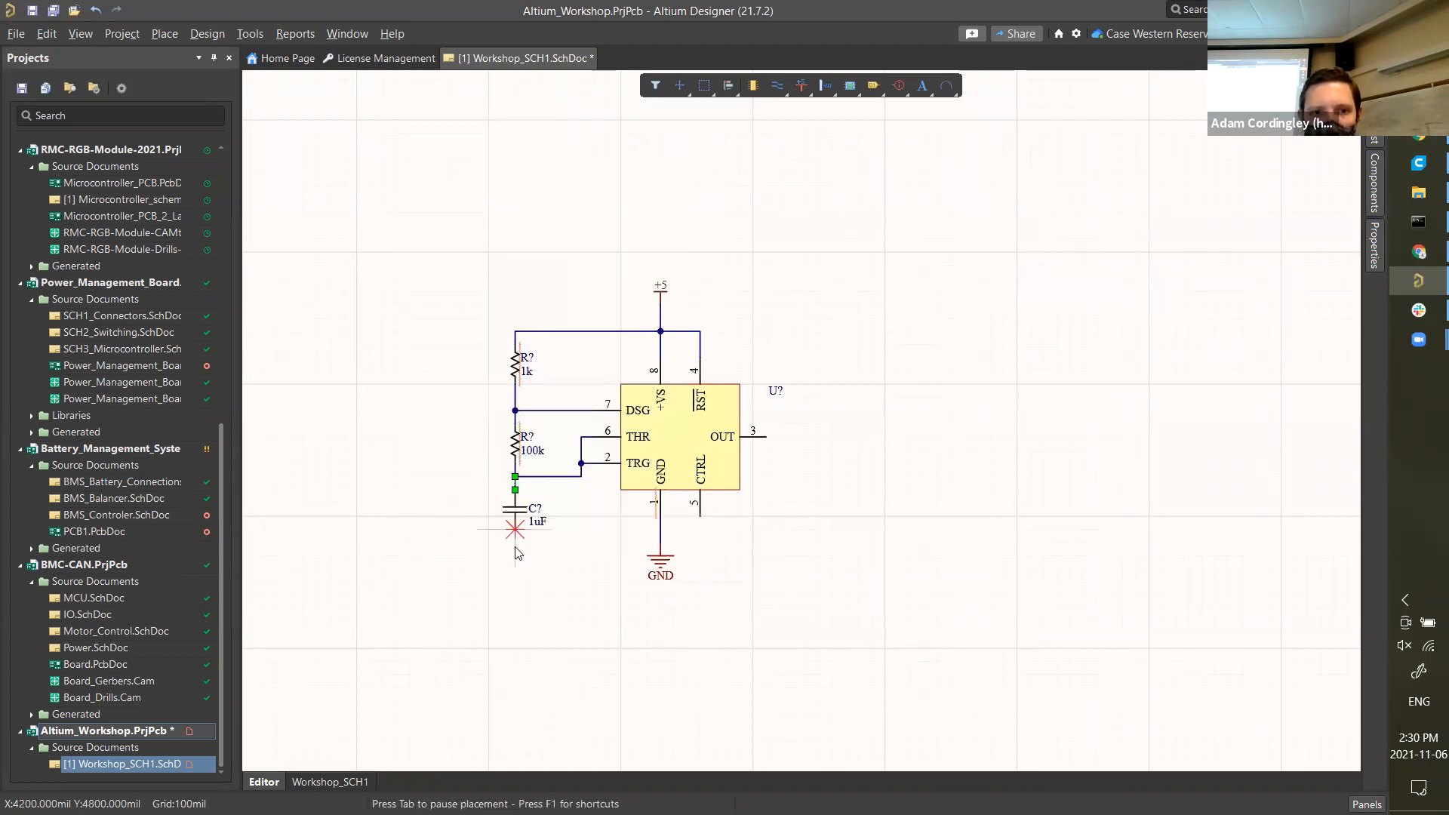
click(514, 543)
key(Escape)
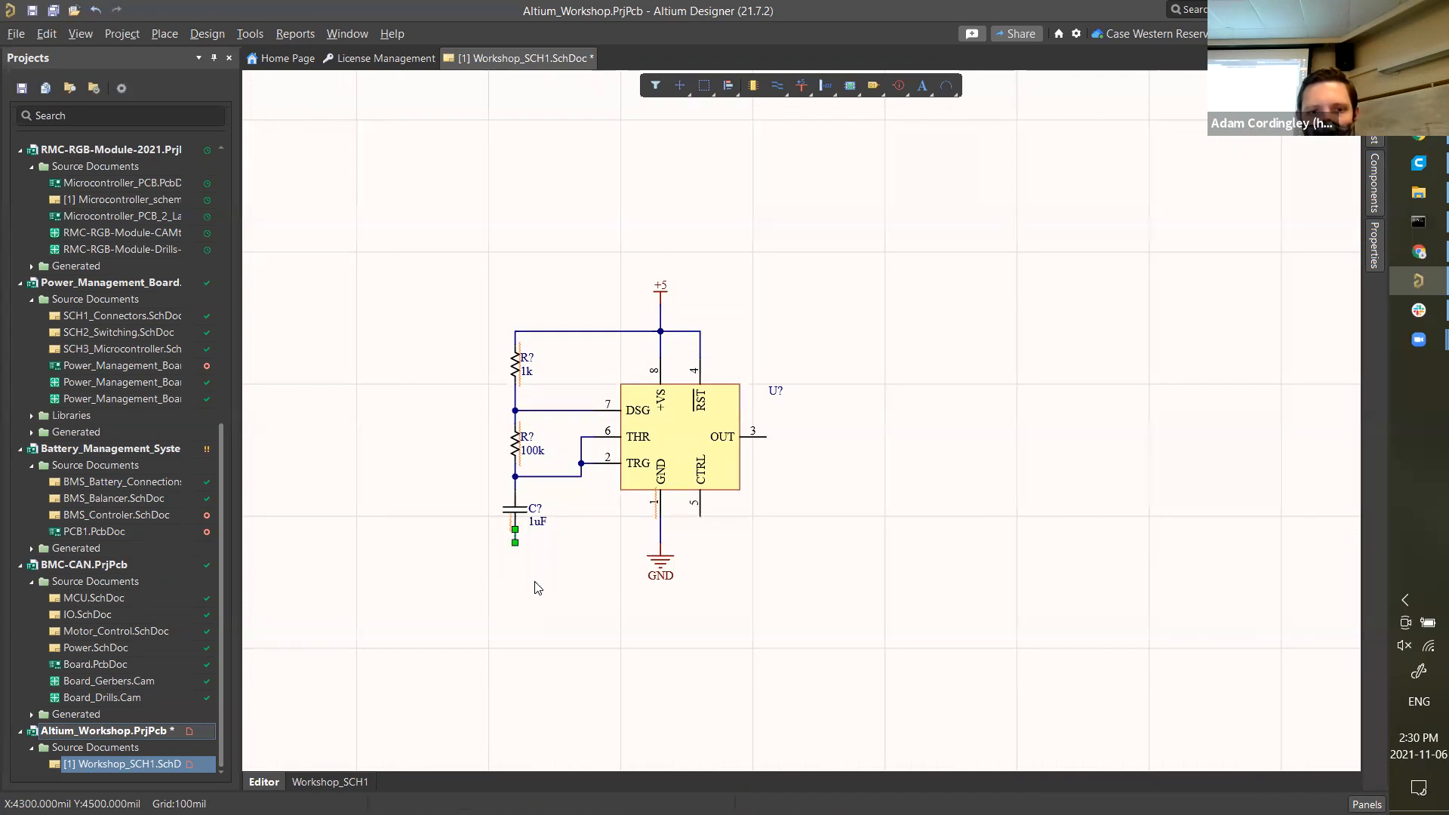
- Copy the GND port below the 555 timer's pin 1 onto the wire end below the 1uF capacitor
drag(692, 564, 641, 573)
click(514, 596)
key(ctrl+v)
click(515, 555)
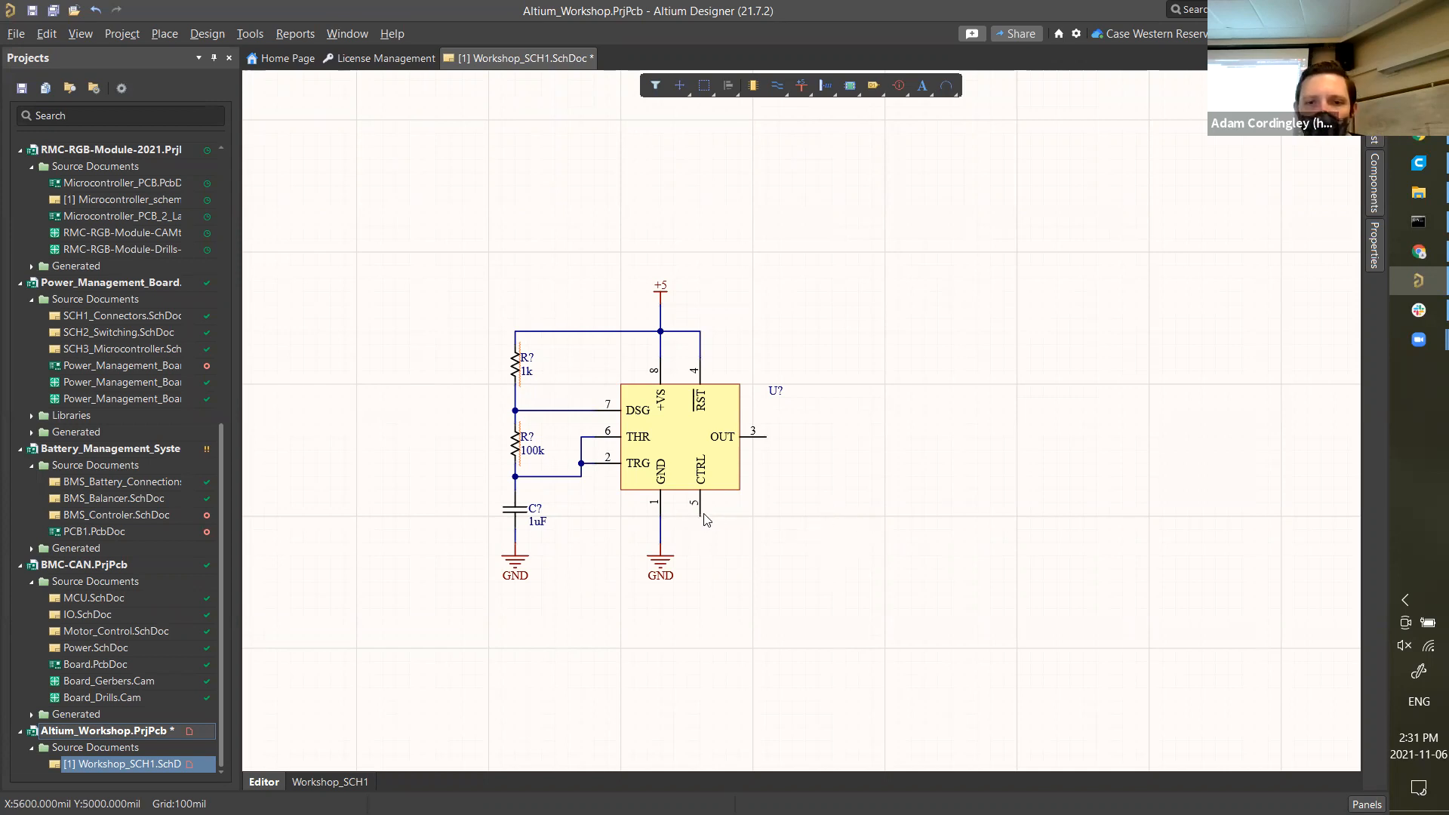
- Search the capacitor library for "1000pF"
click(1375, 173)
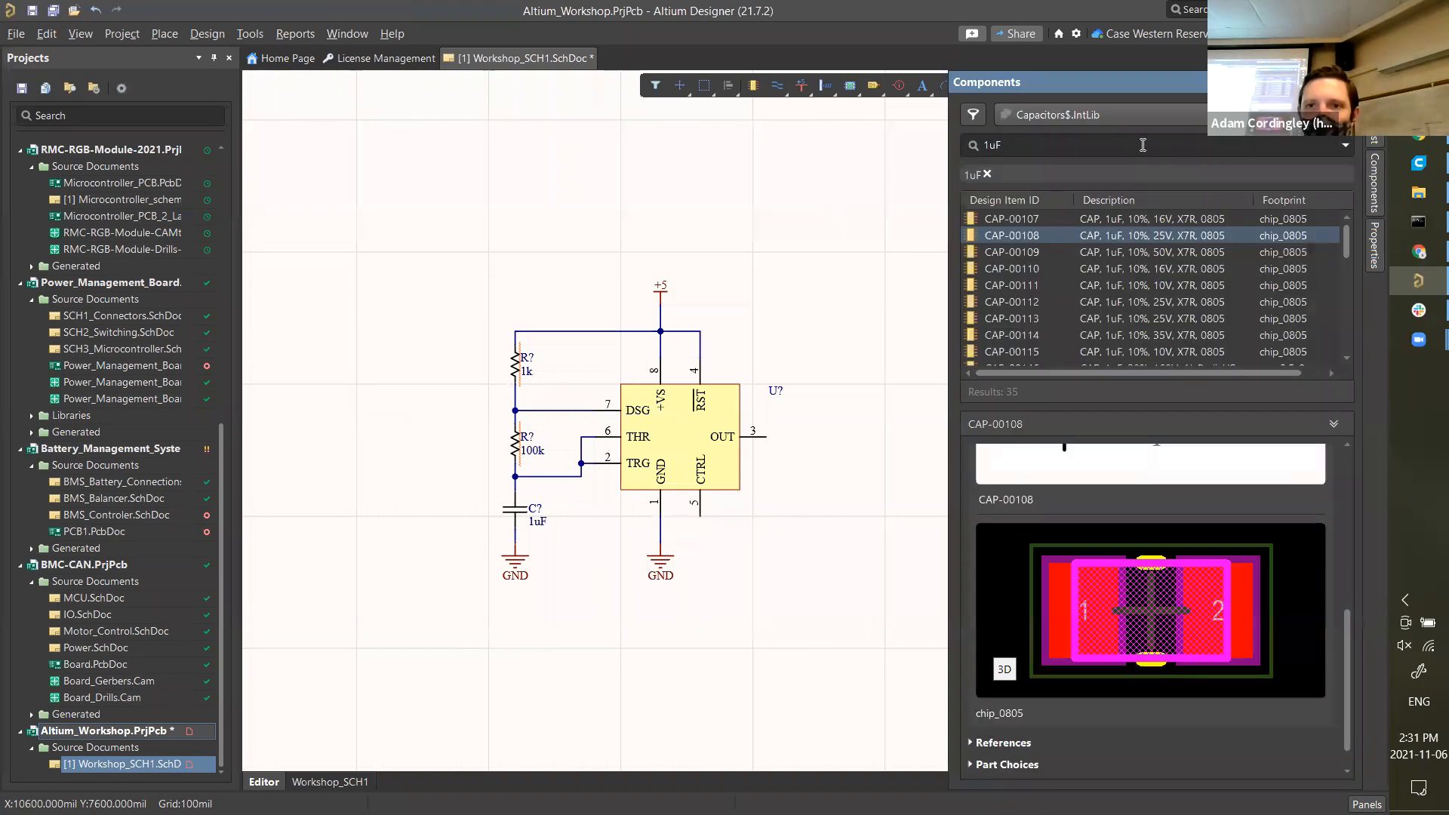
text(0.1)
key(BackSpace)
key(BackSpace)
key(BackSpace)
text(10)
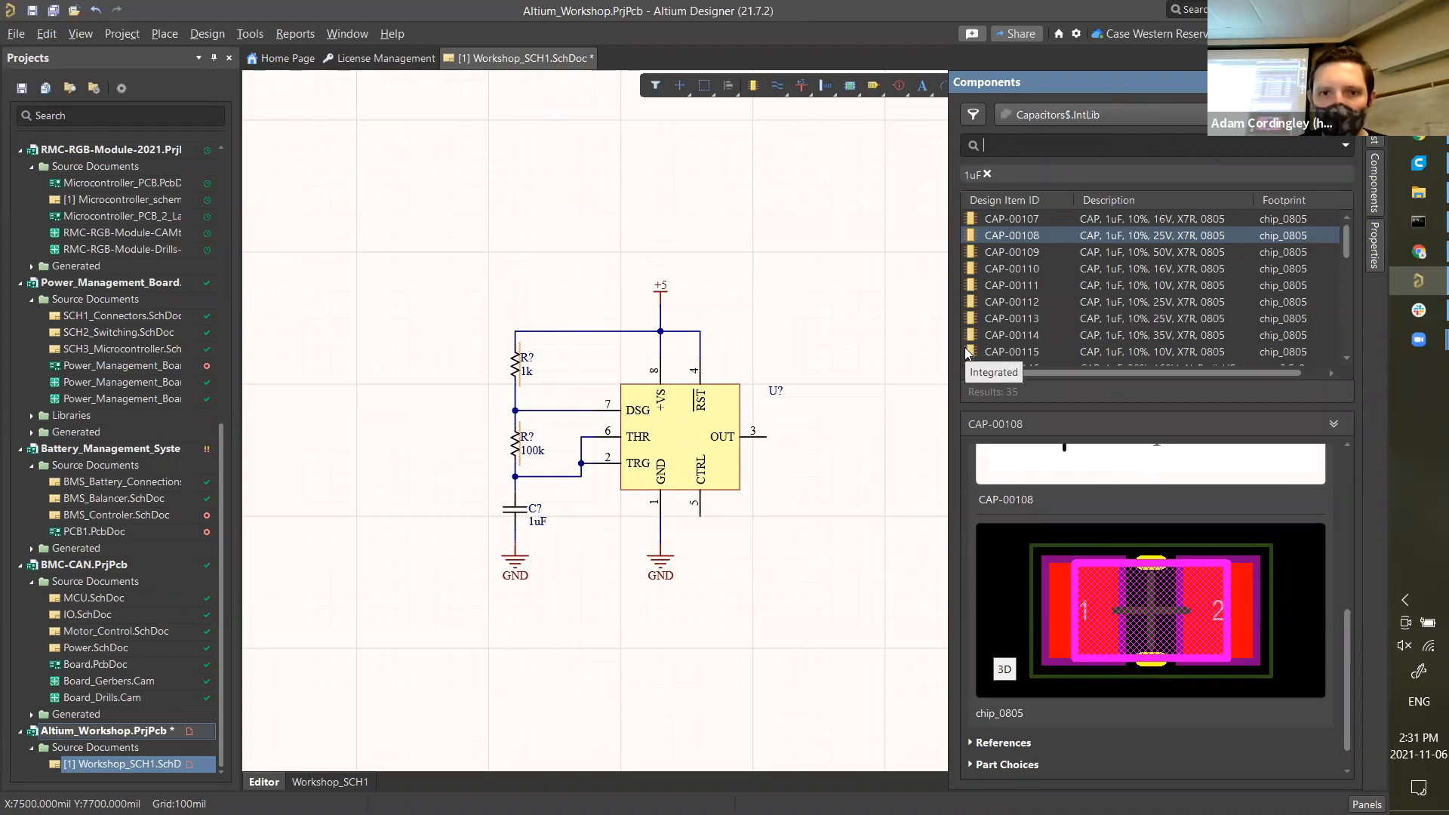
text(00p)
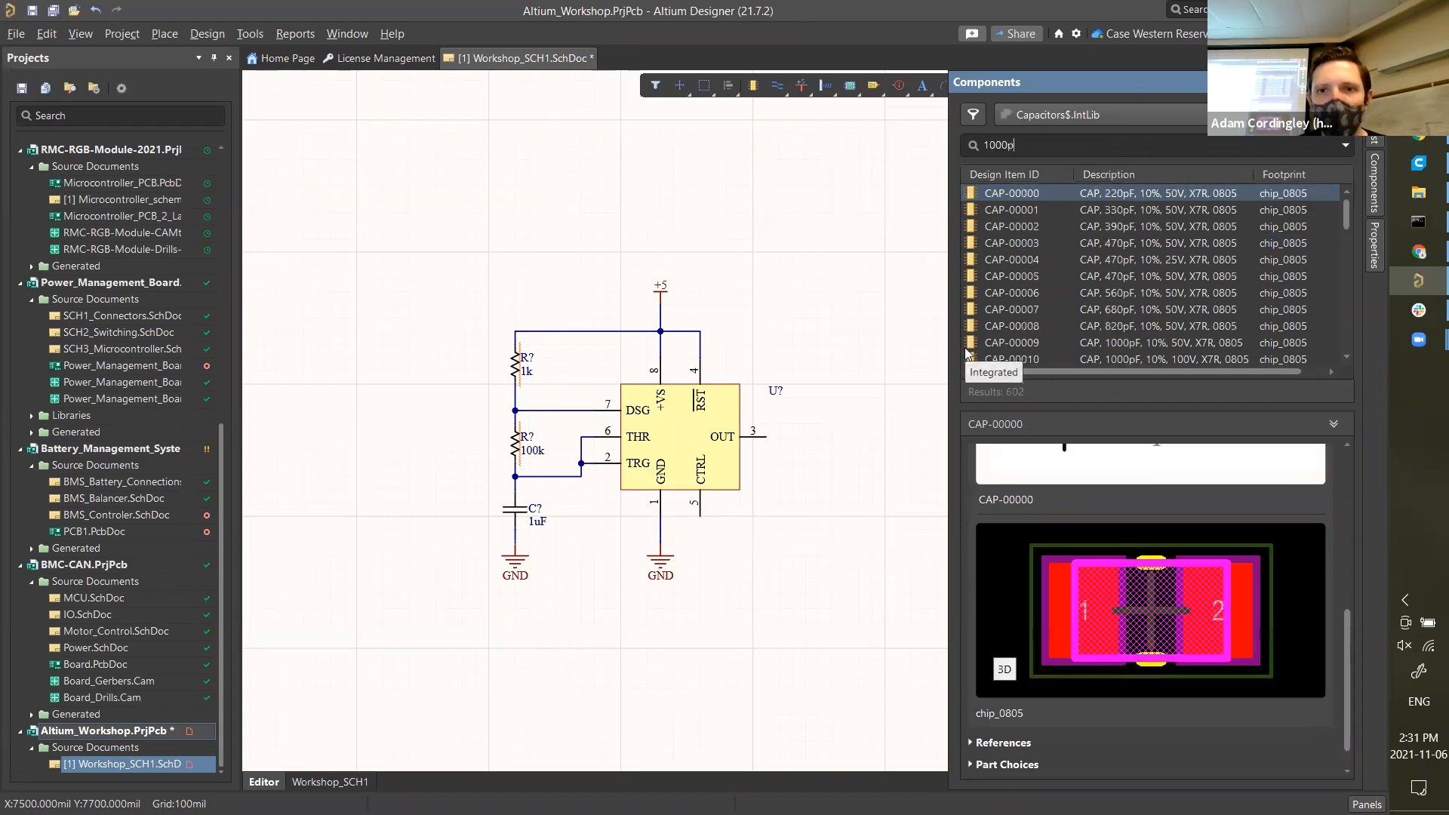
text(F)
- Place the 1000pF, 50V chip_0805 capacitor (CAP-00009) vertically below the 555 timer's CTRL pin
double_click(1141, 219)
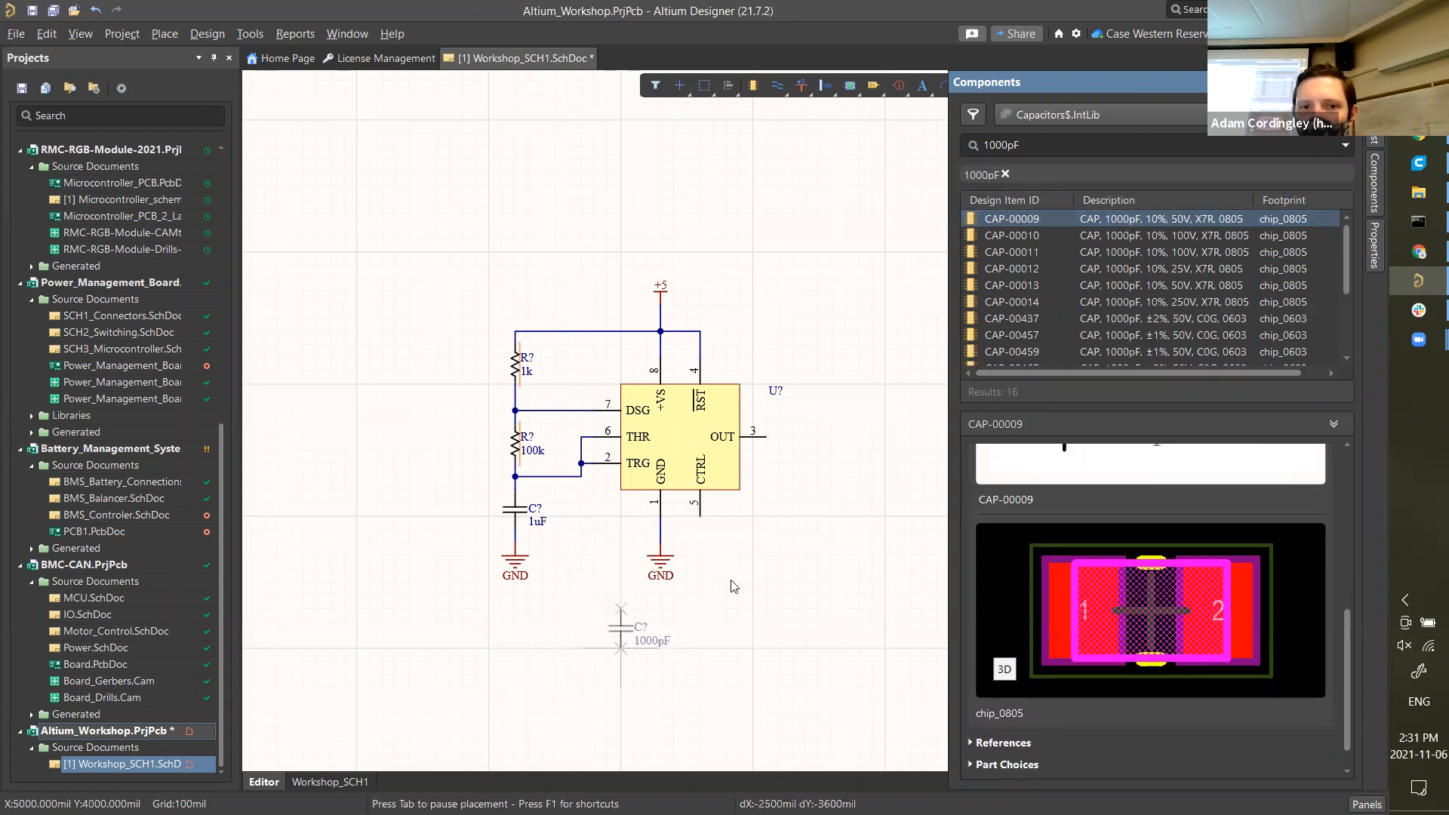
click(700, 566)
right_click(841, 551)
click(601, 583)
- Wire the 1000pF capacitor's upper end to pin 5 (CTRL) of the 555 timer
key(p)
key(w)
click(701, 530)
click(701, 516)
right_click(691, 598)
- Copy the existing GND port with its wire to the 1000pF capacitor's lower end and save the schematic
drag(694, 608, 585, 499)
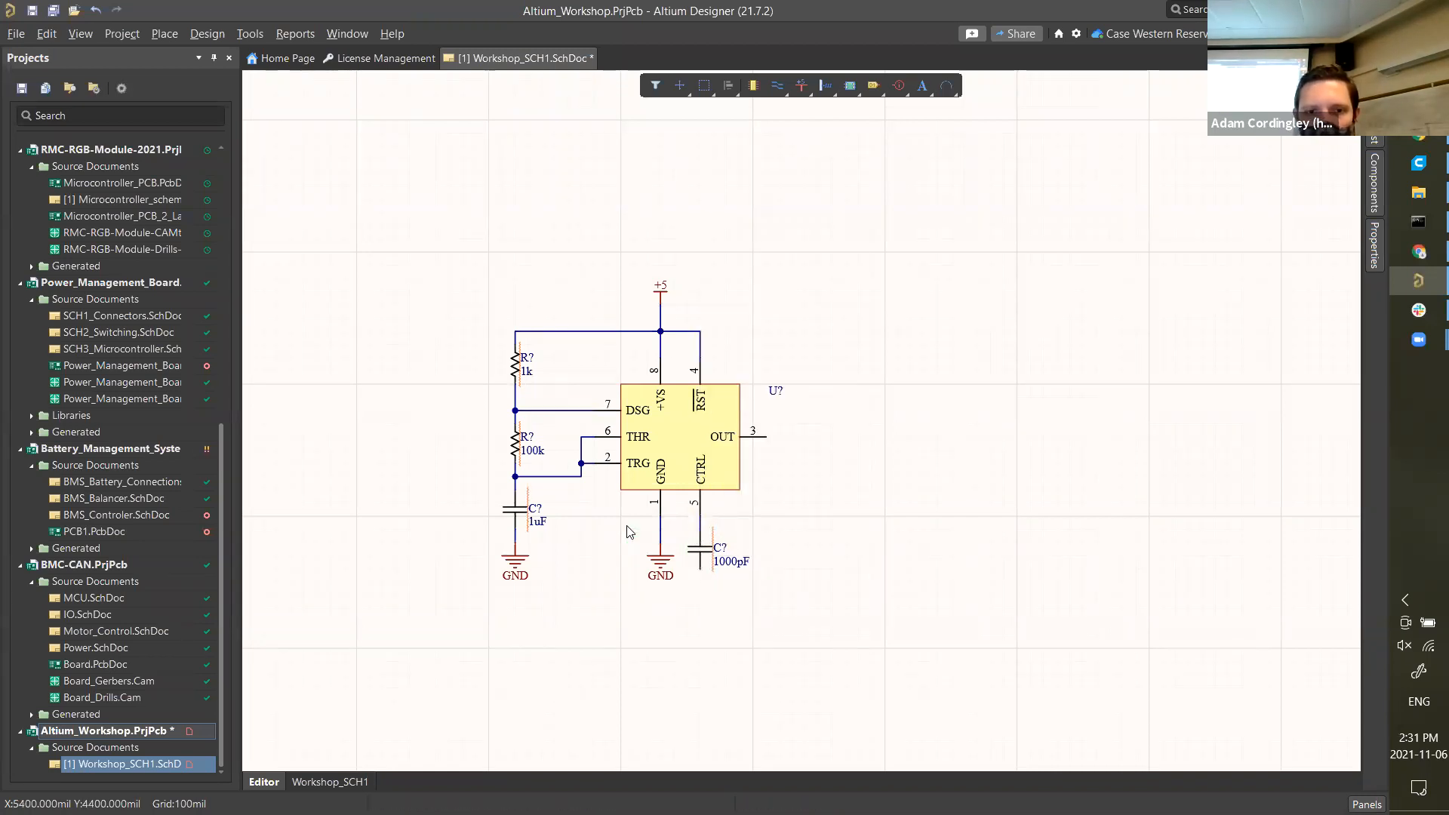
key(ctrl+c)
key(ctrl+v)
click(701, 595)
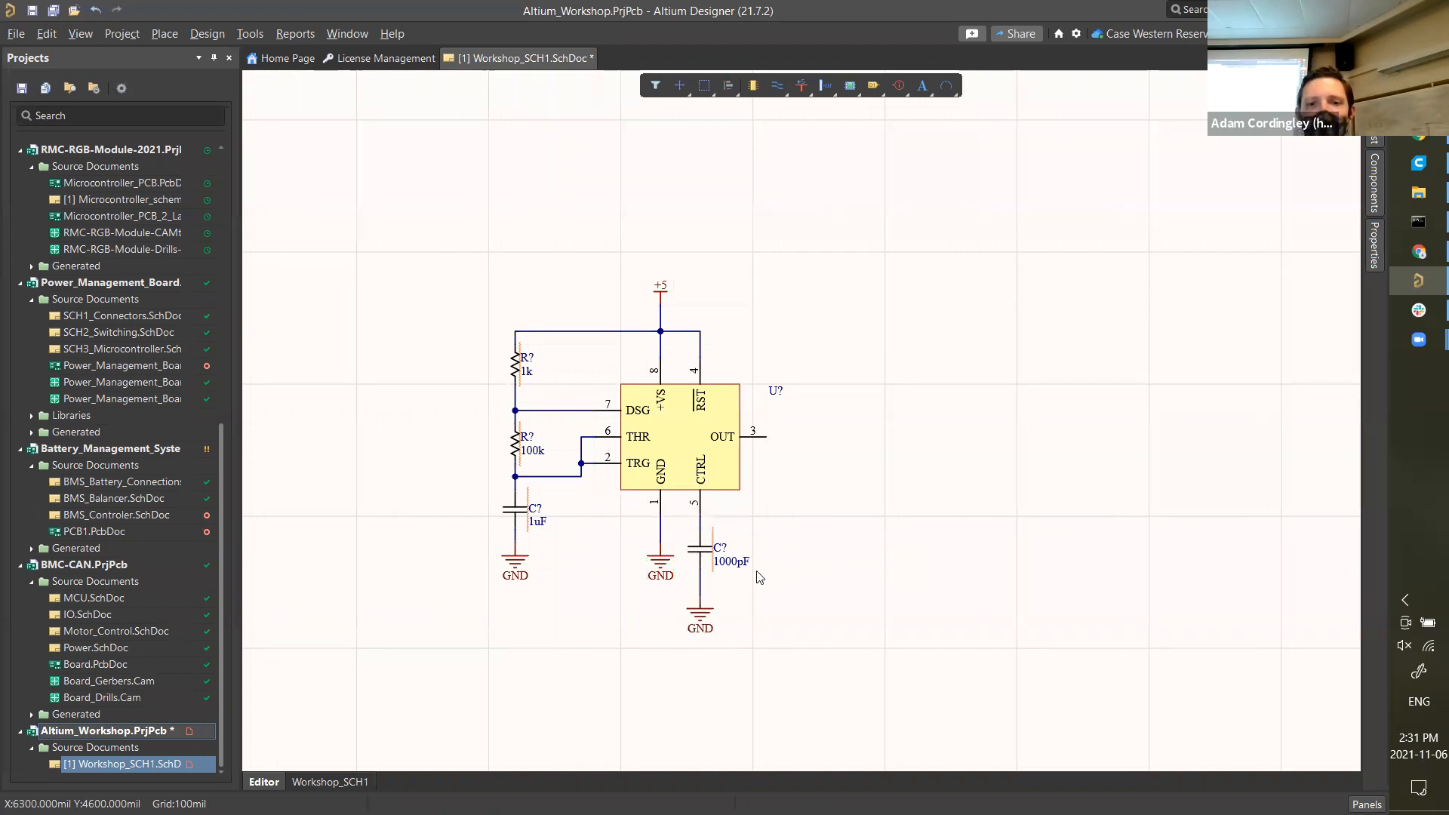
ctrl+scroll(712, 600, up, 2)
ctrl+scroll(956, 502, down, 2)
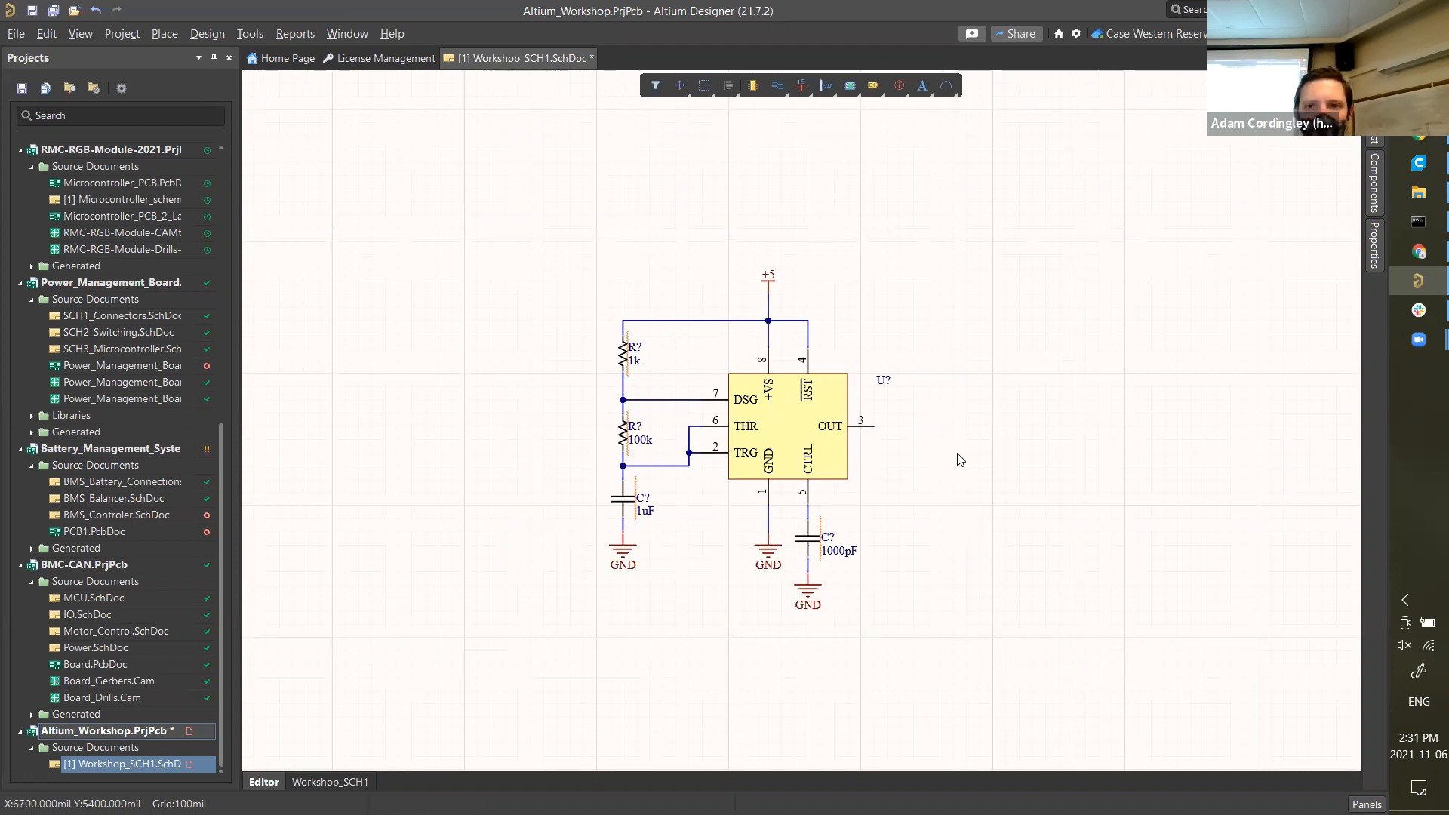
key(ctrl+s)
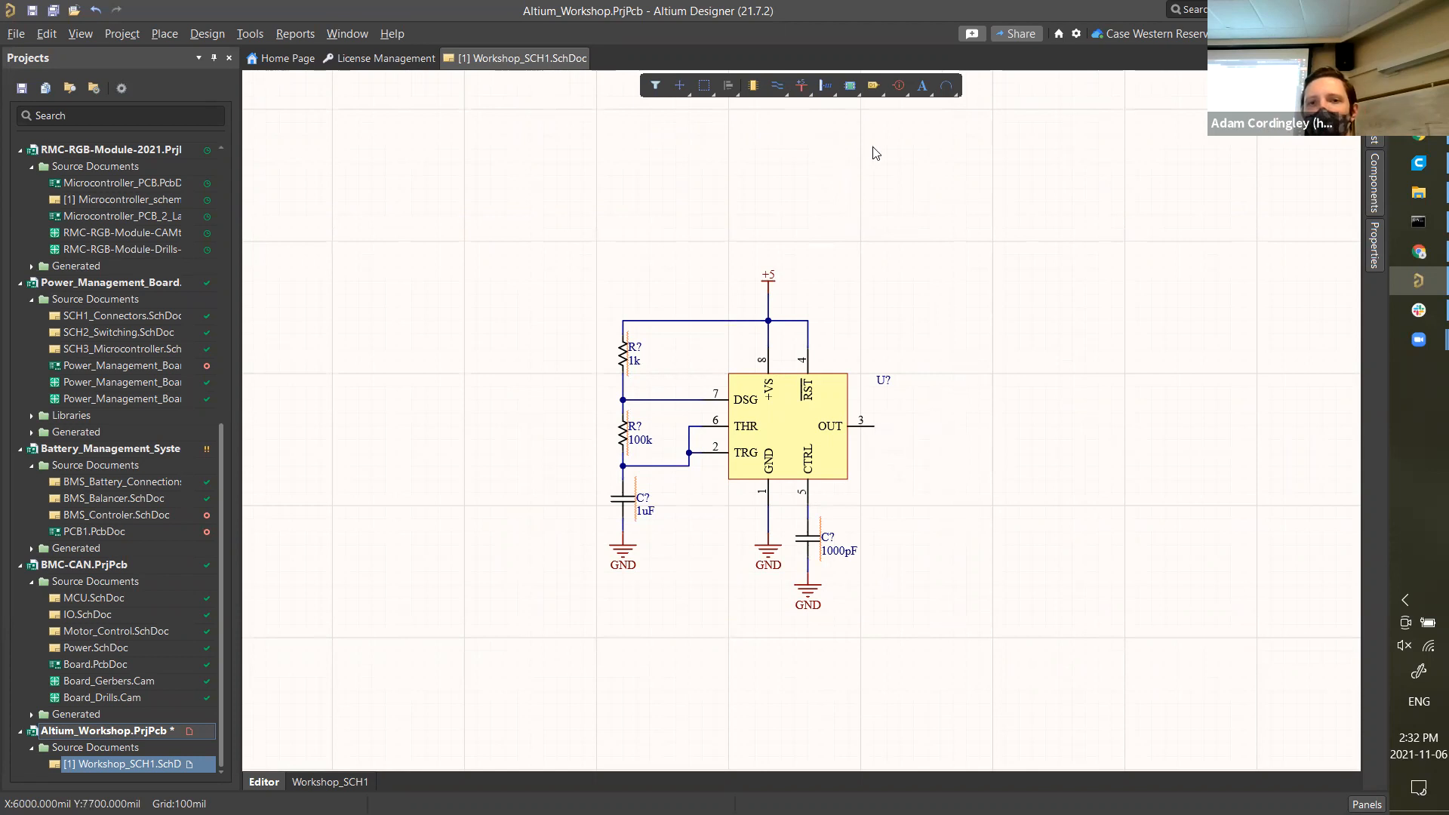
- Place a Generic No ERC marker on the end of the 555 timer's OUT pin (pin 3)
right_click(904, 83)
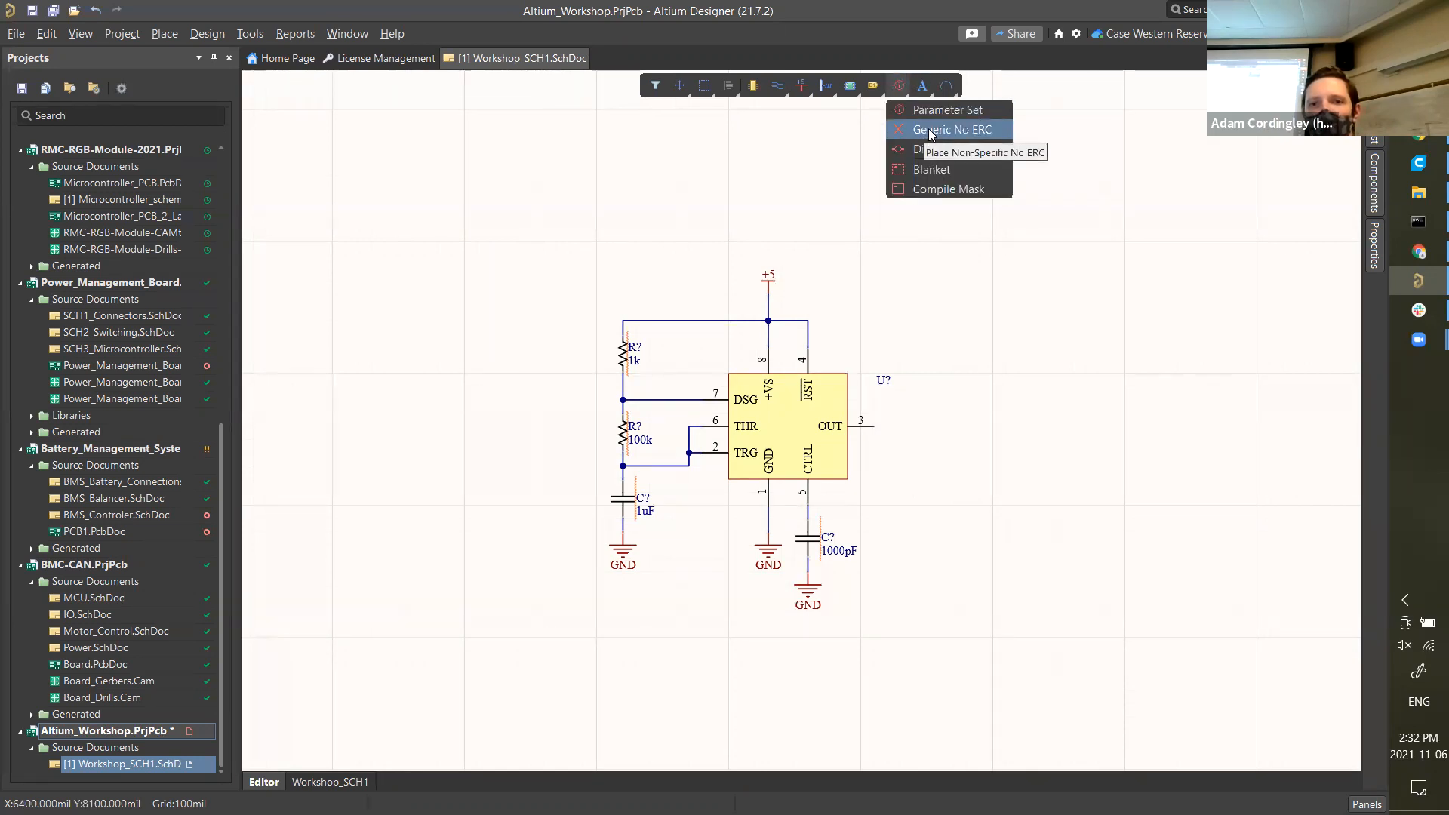
click(928, 128)
click(873, 428)
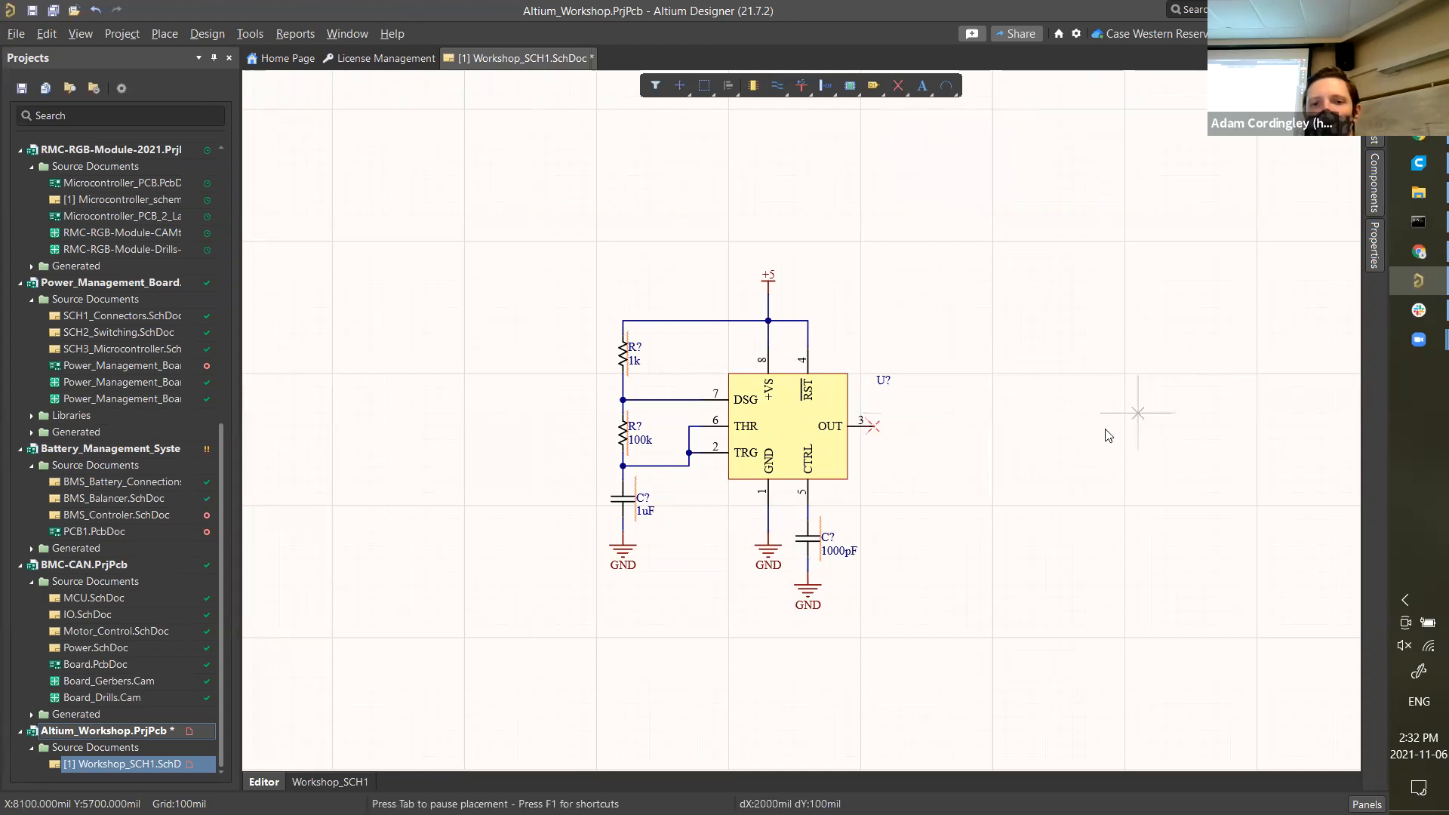
key(Escape)
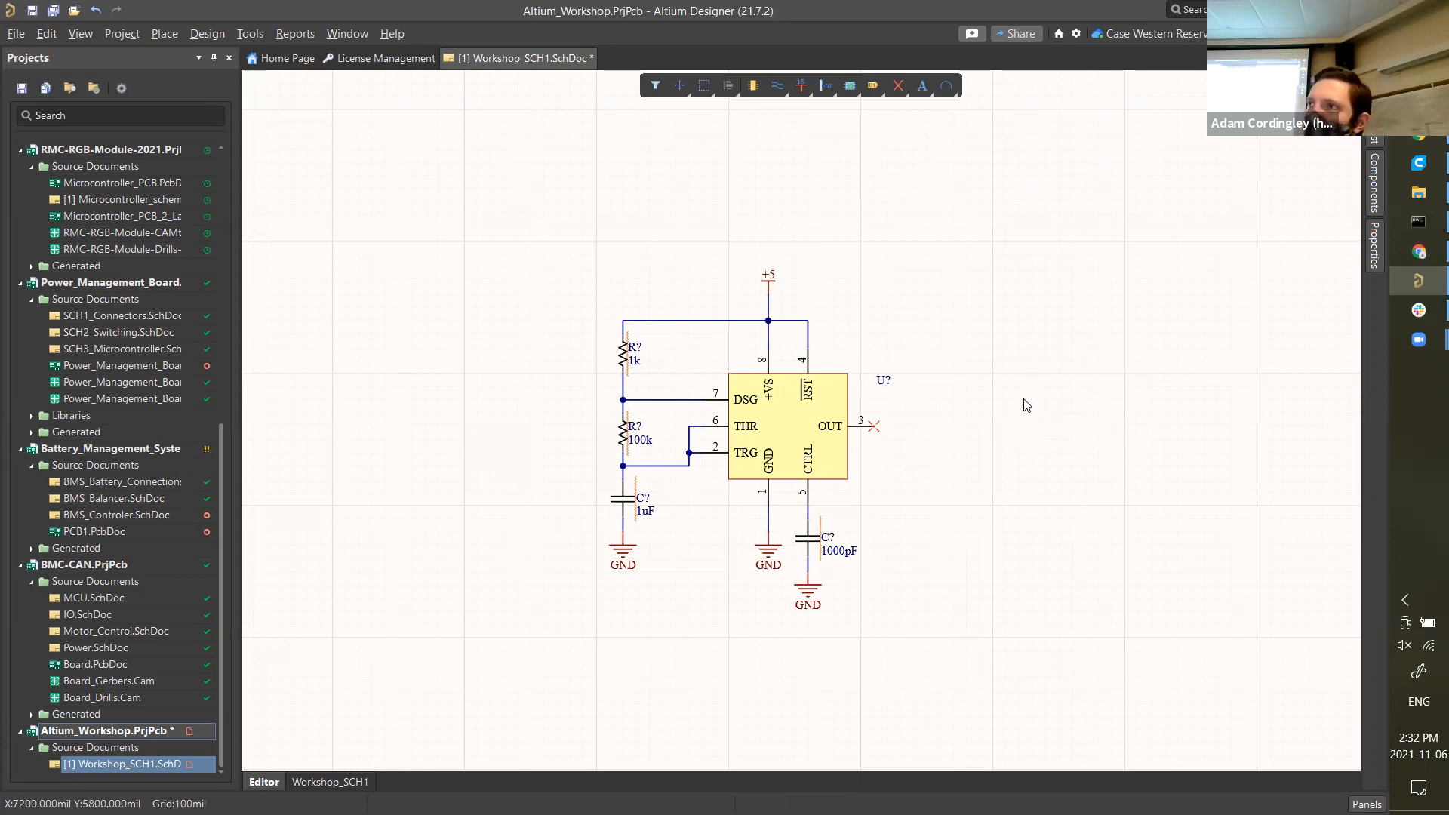
click(878, 429)
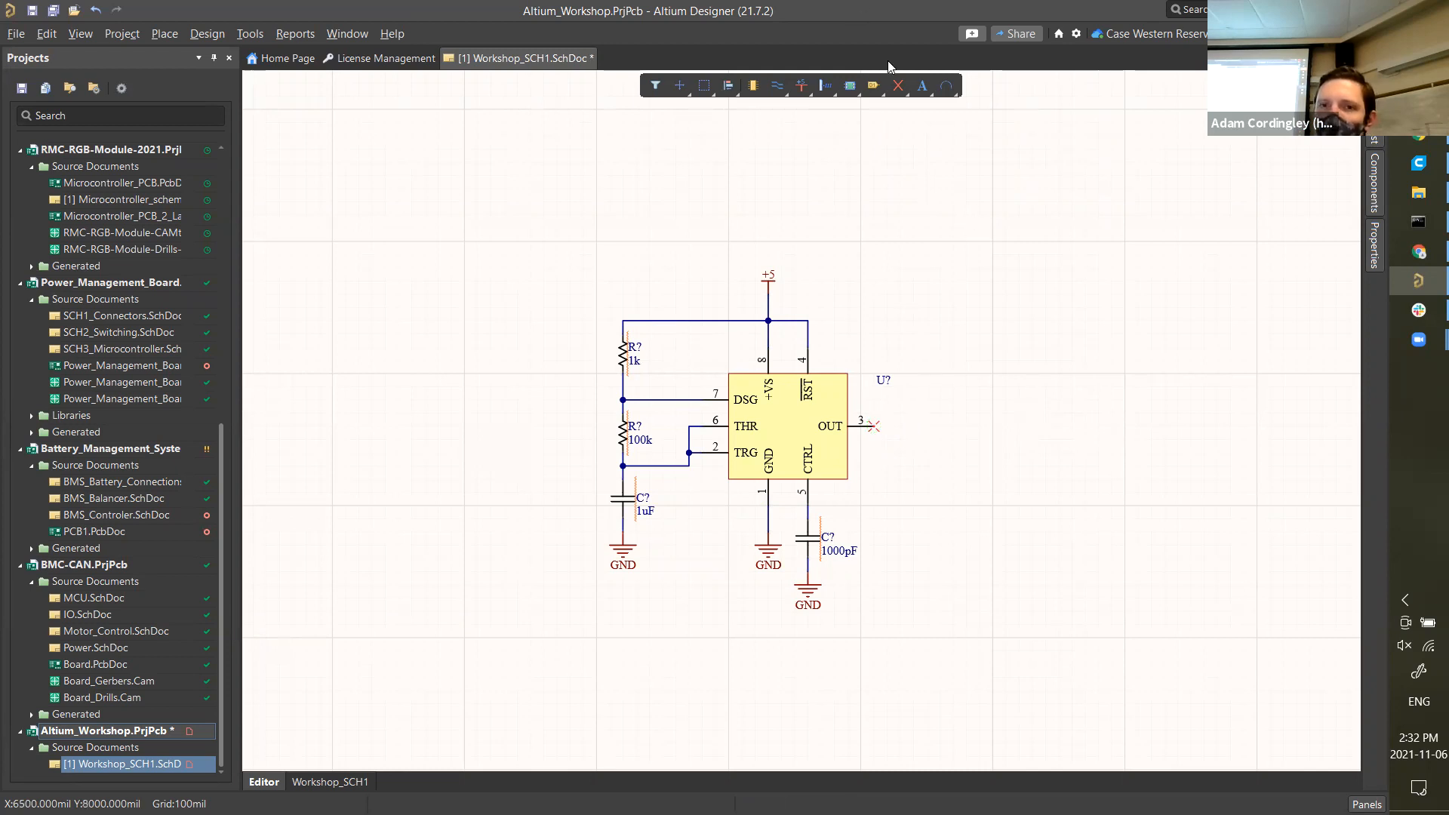
click(896, 86)
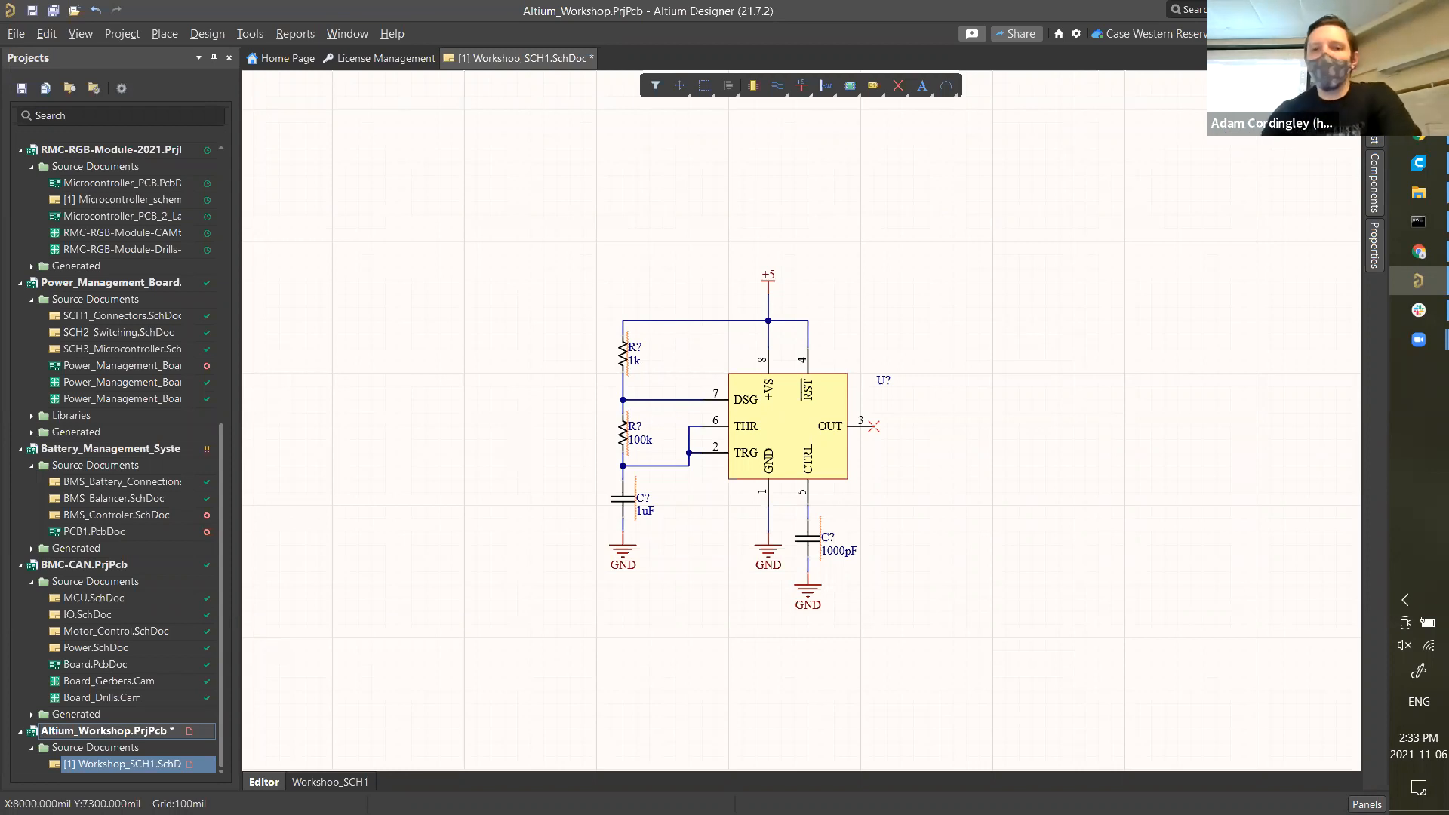
- Start Annotate Schematics for Workshop_SCH1.SchDoc and update the changes list to propose numbered designators for all components
click(250, 34)
mouse_move(396, 218)
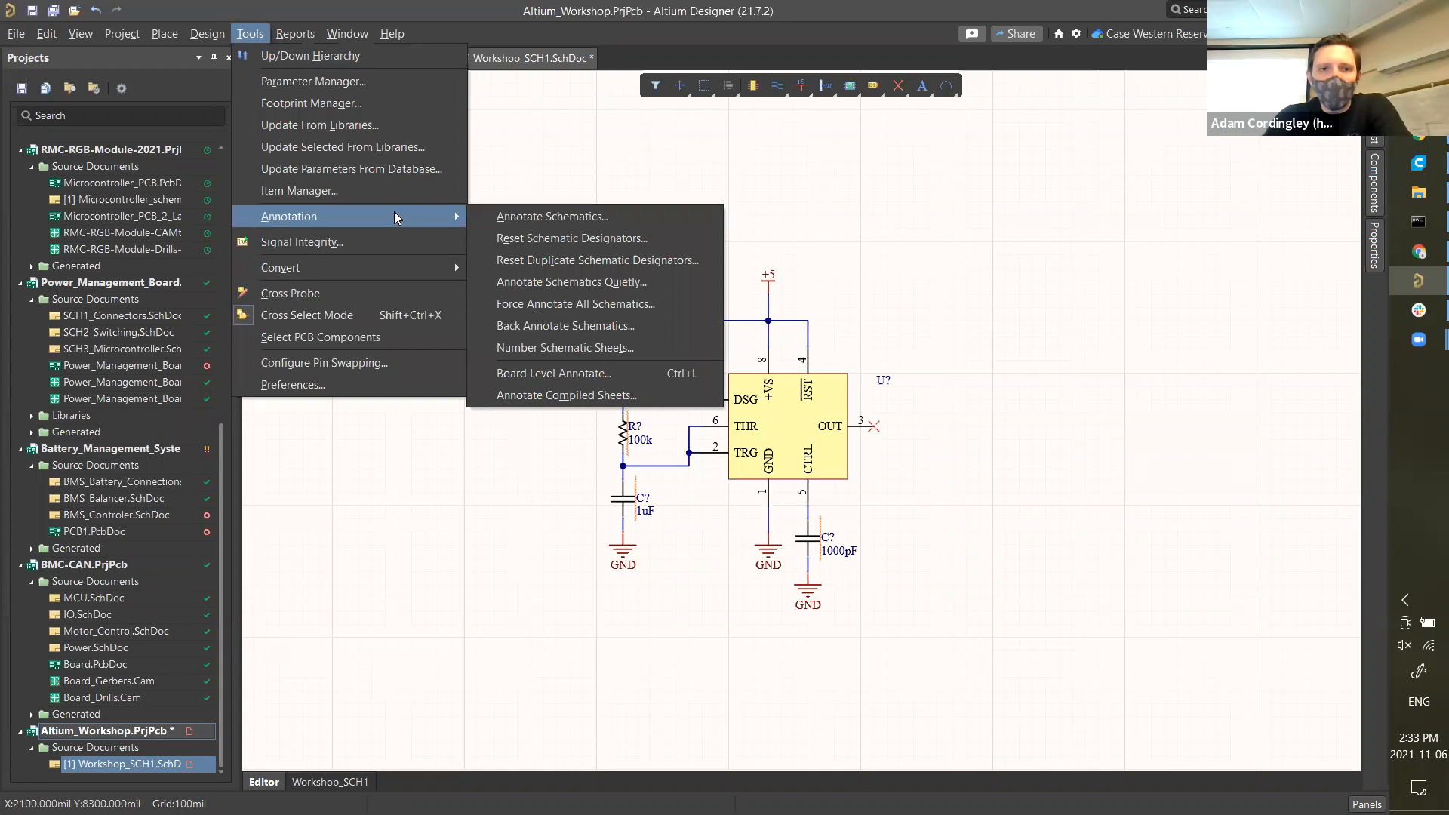
click(553, 217)
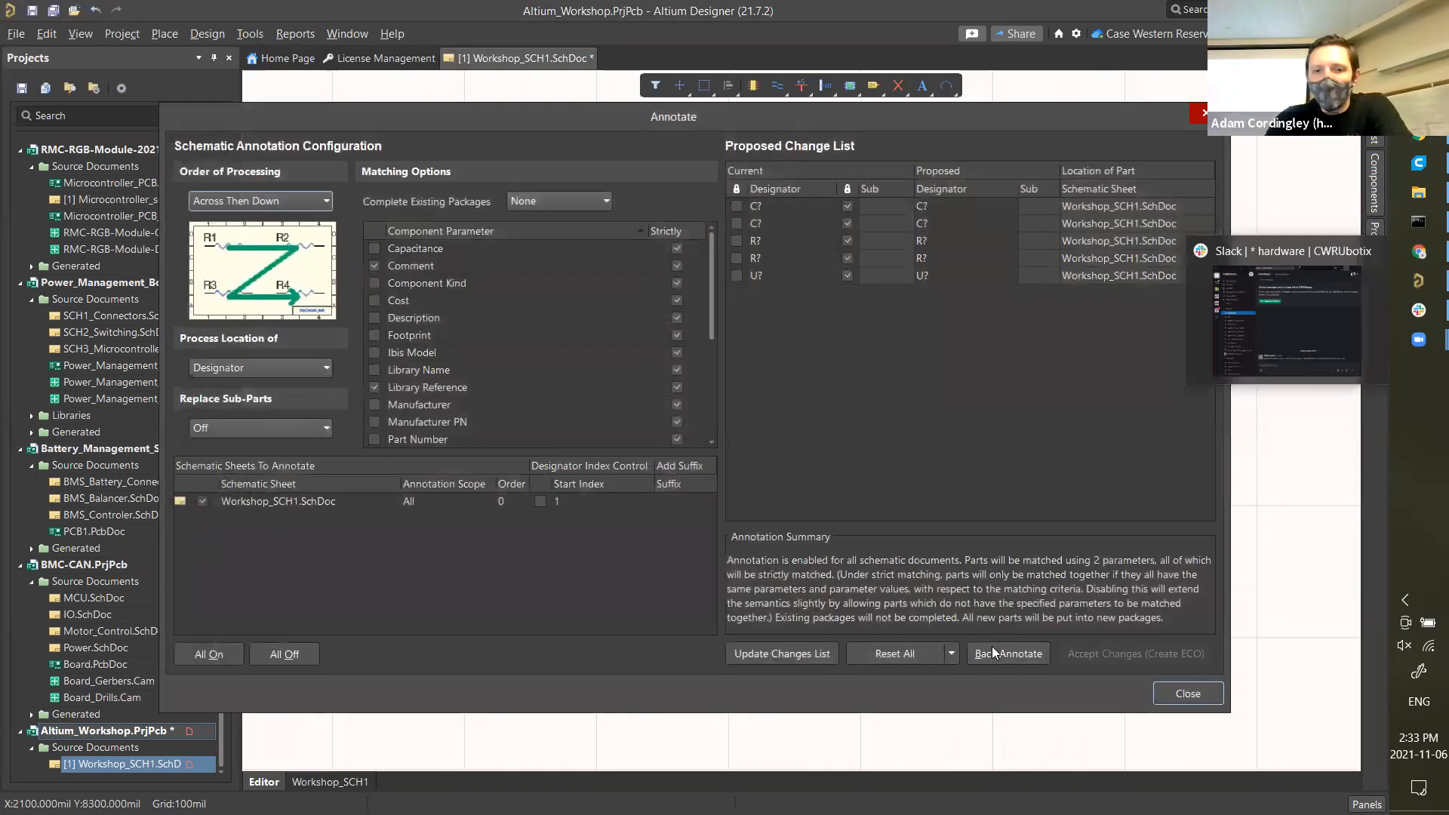
click(764, 651)
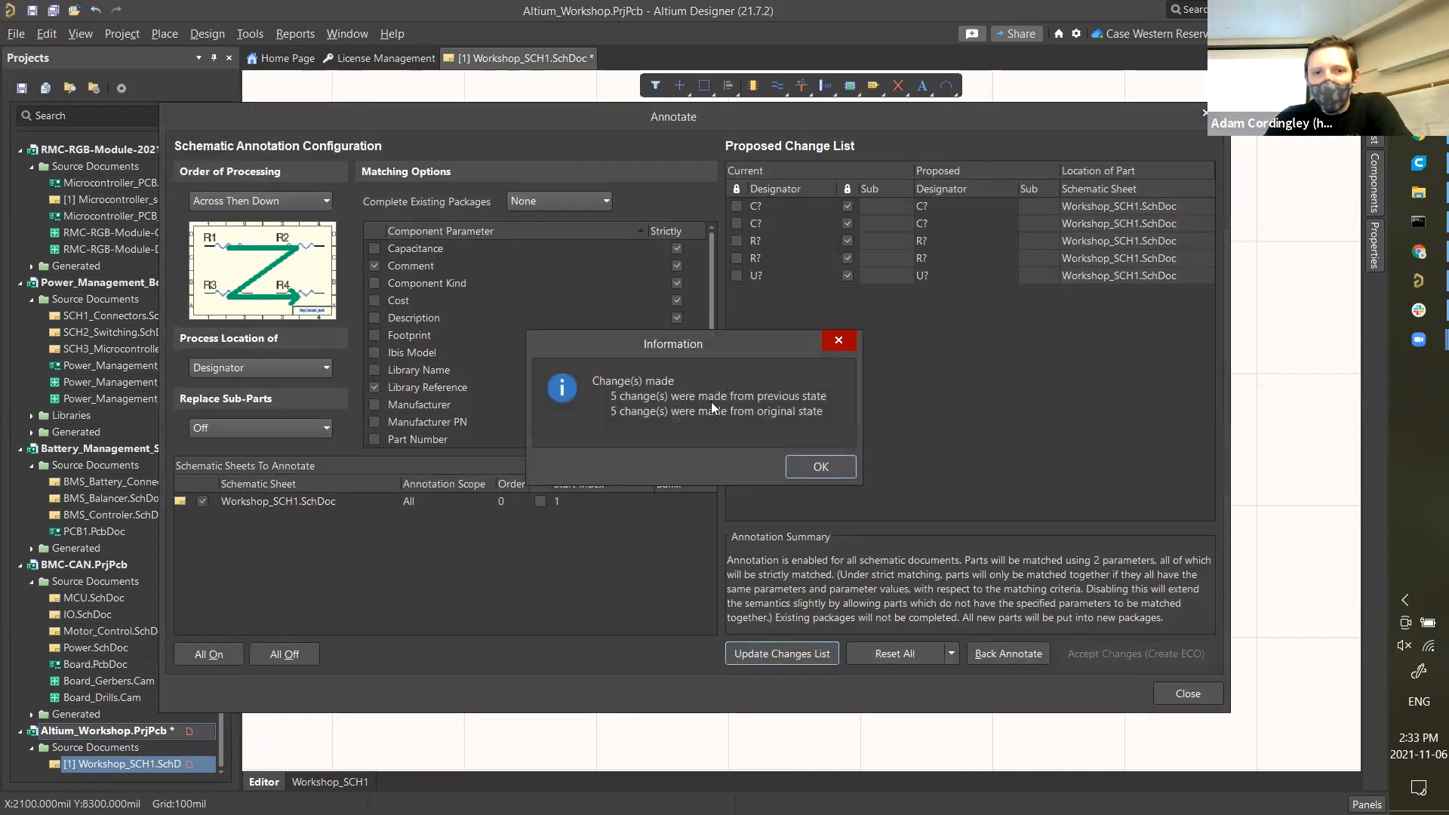
click(818, 467)
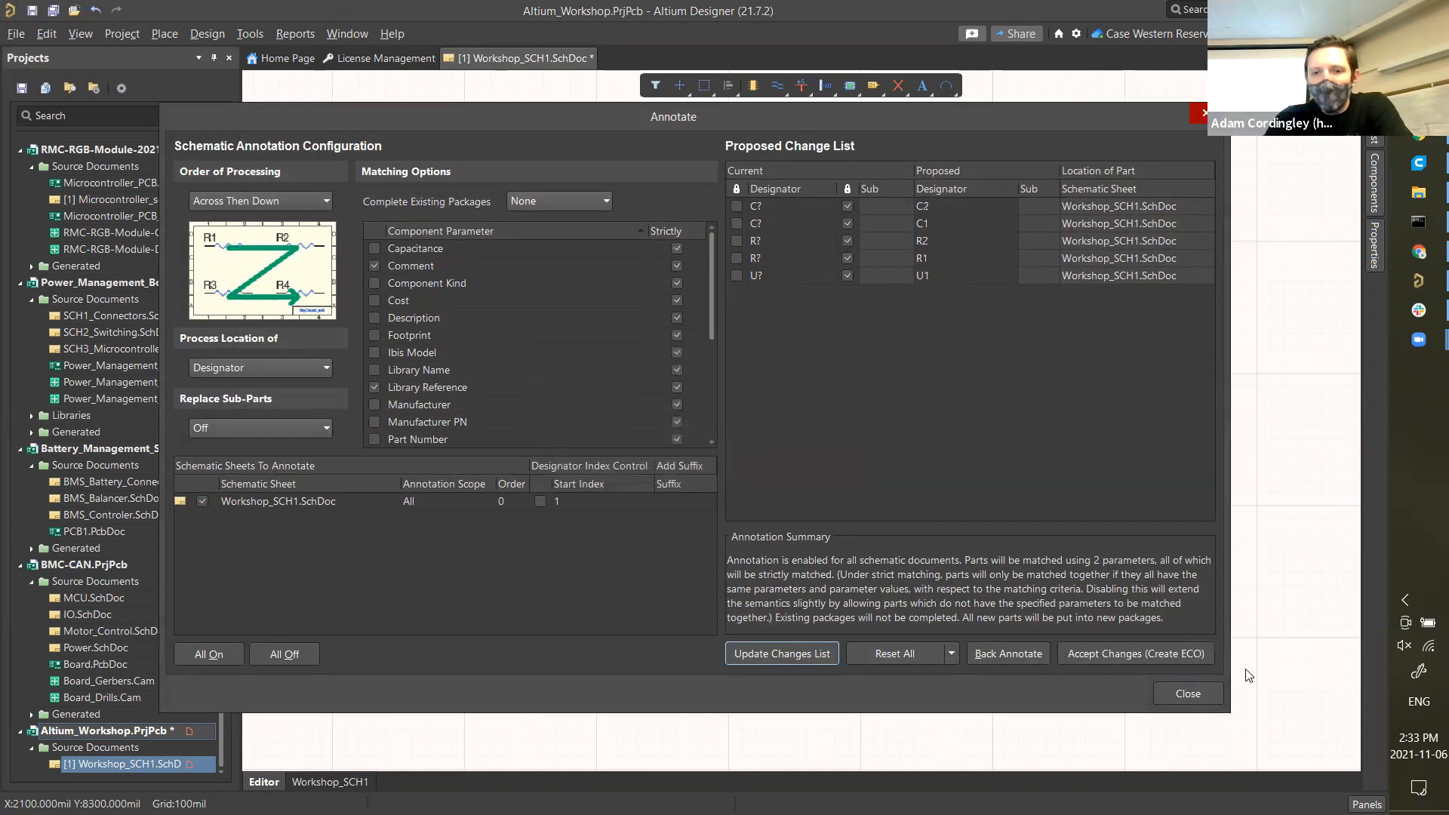
- Accept the proposed designators as an engineering change order, validate and execute it, and close the annotation dialogs
click(1120, 652)
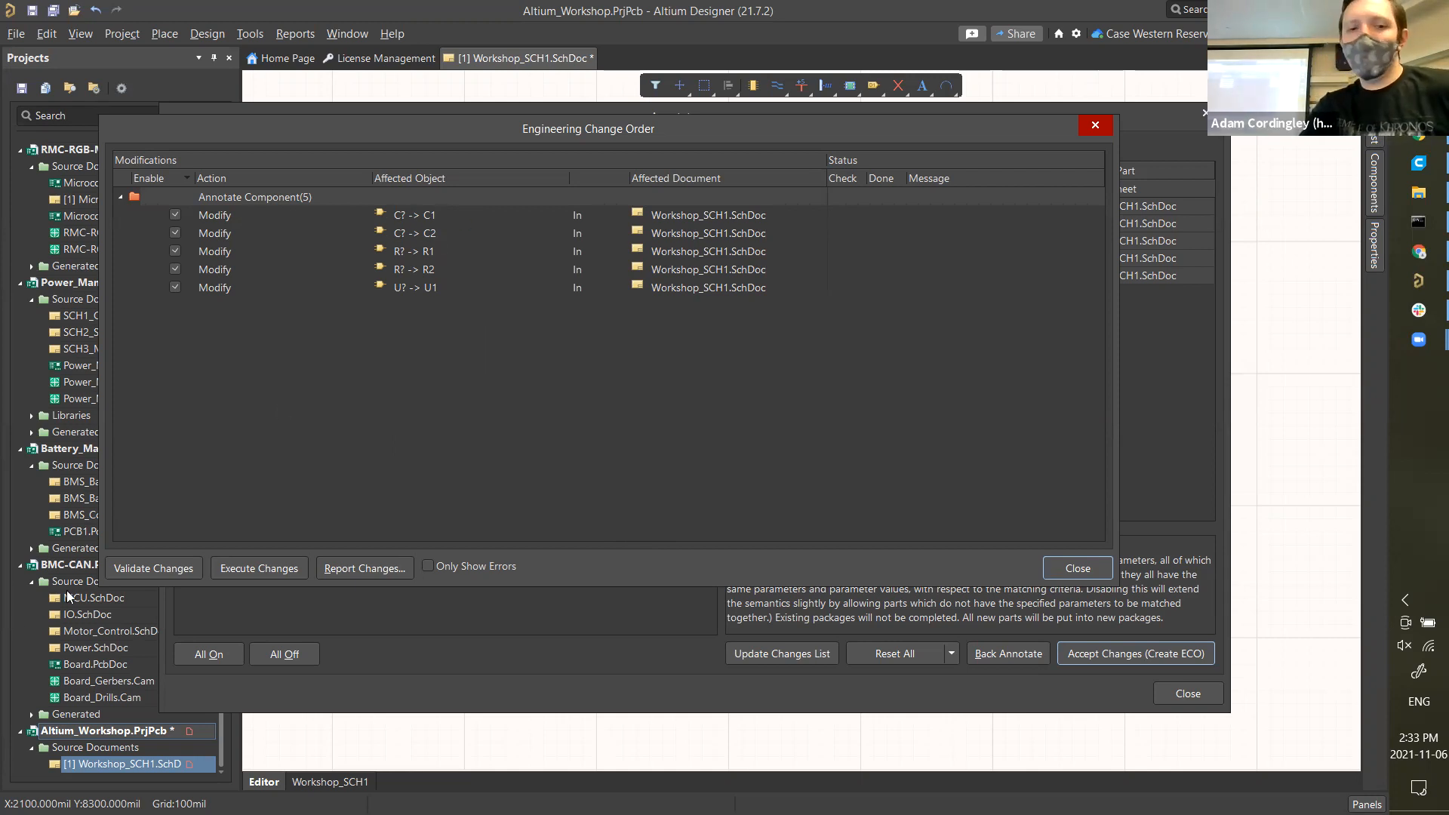
click(185, 573)
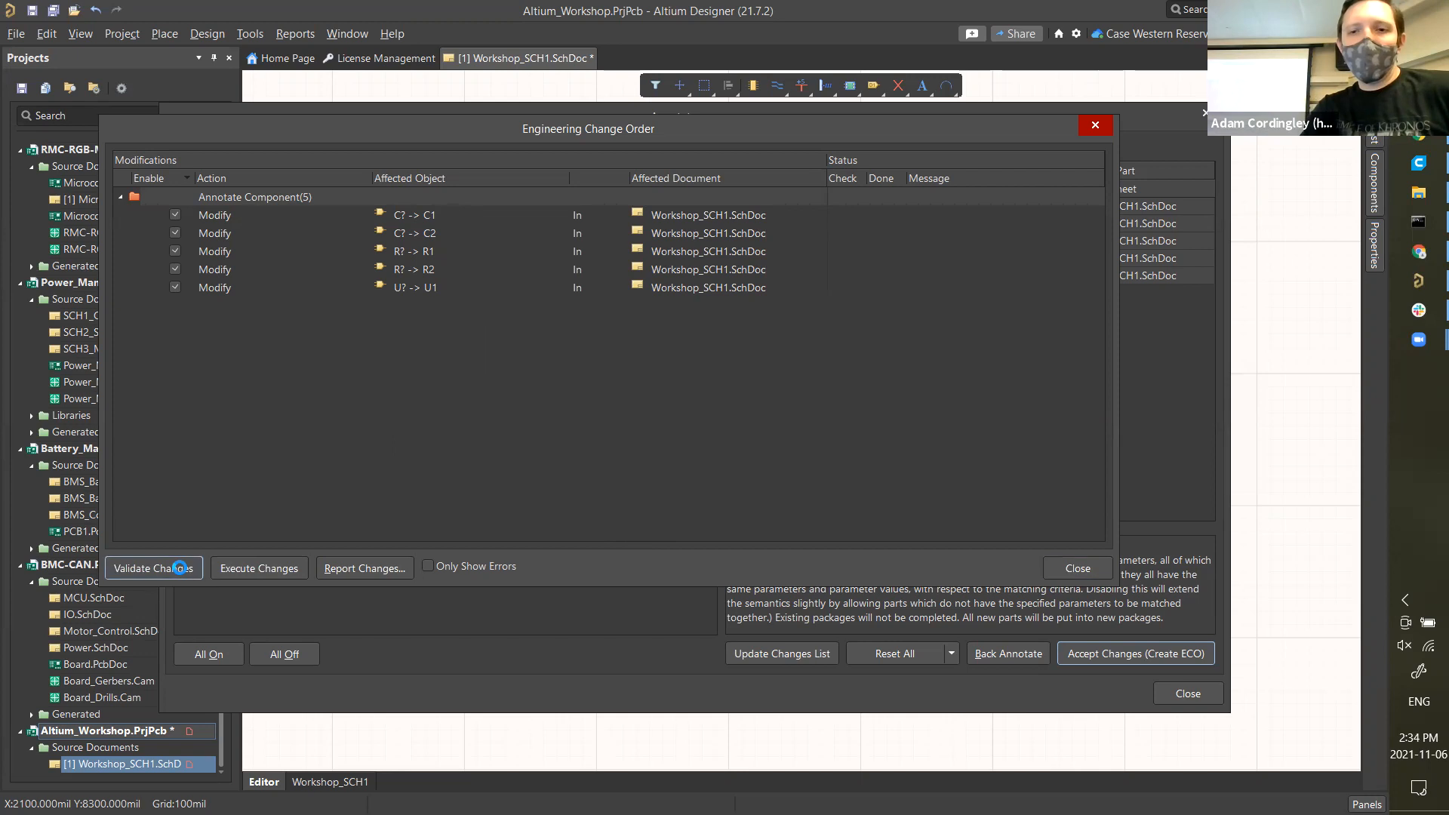
click(253, 568)
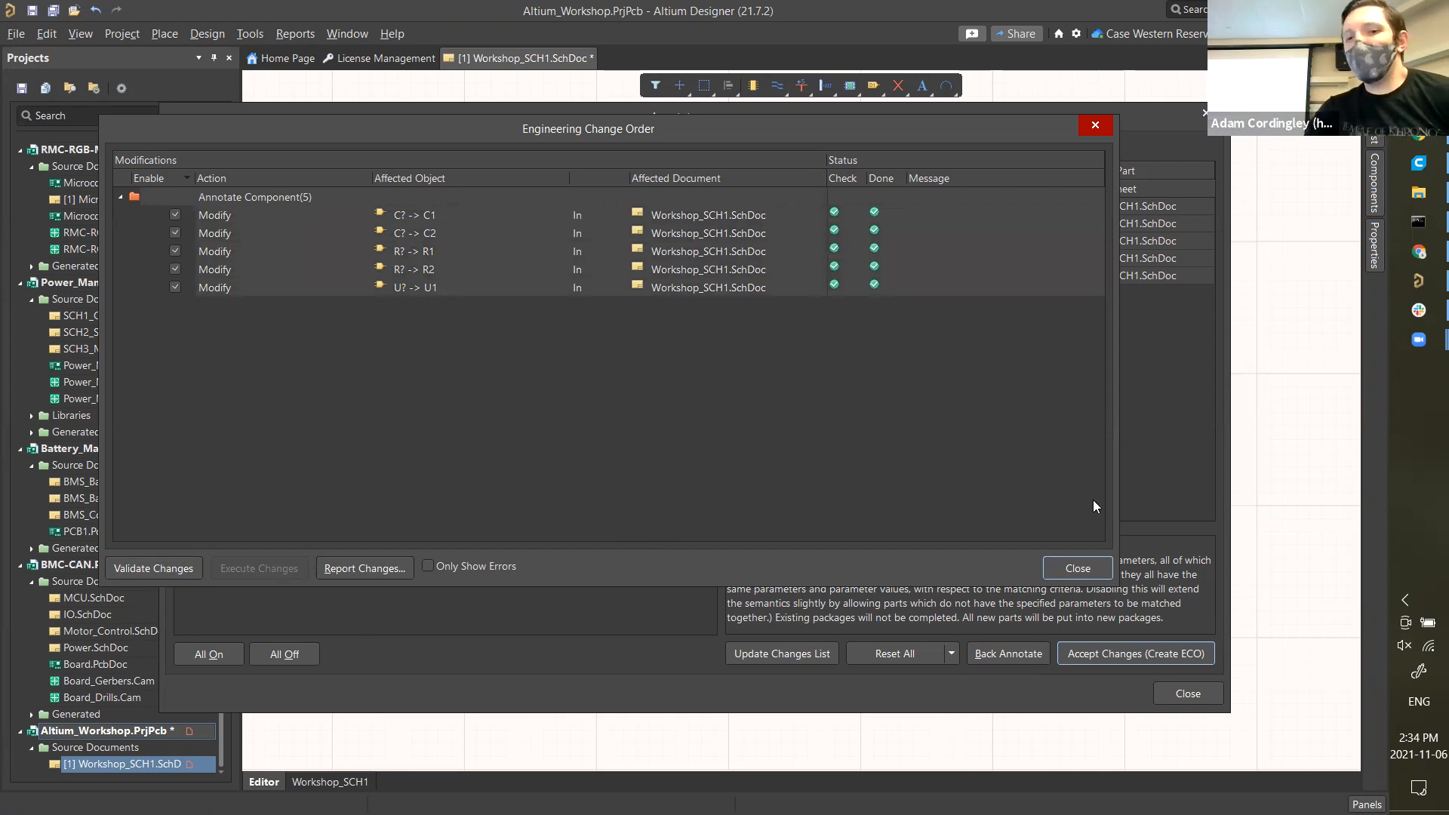
click(1069, 568)
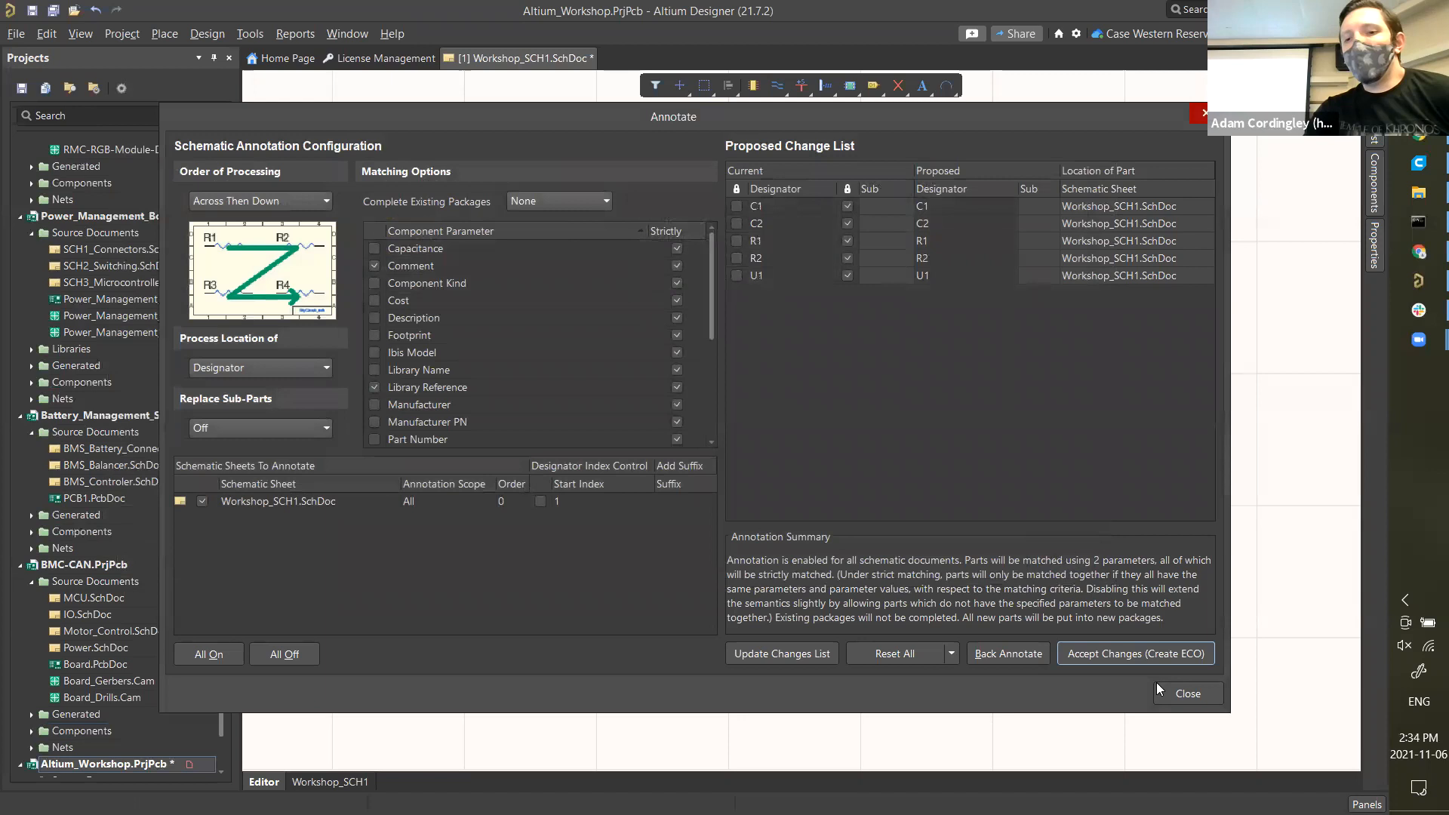
click(1169, 694)
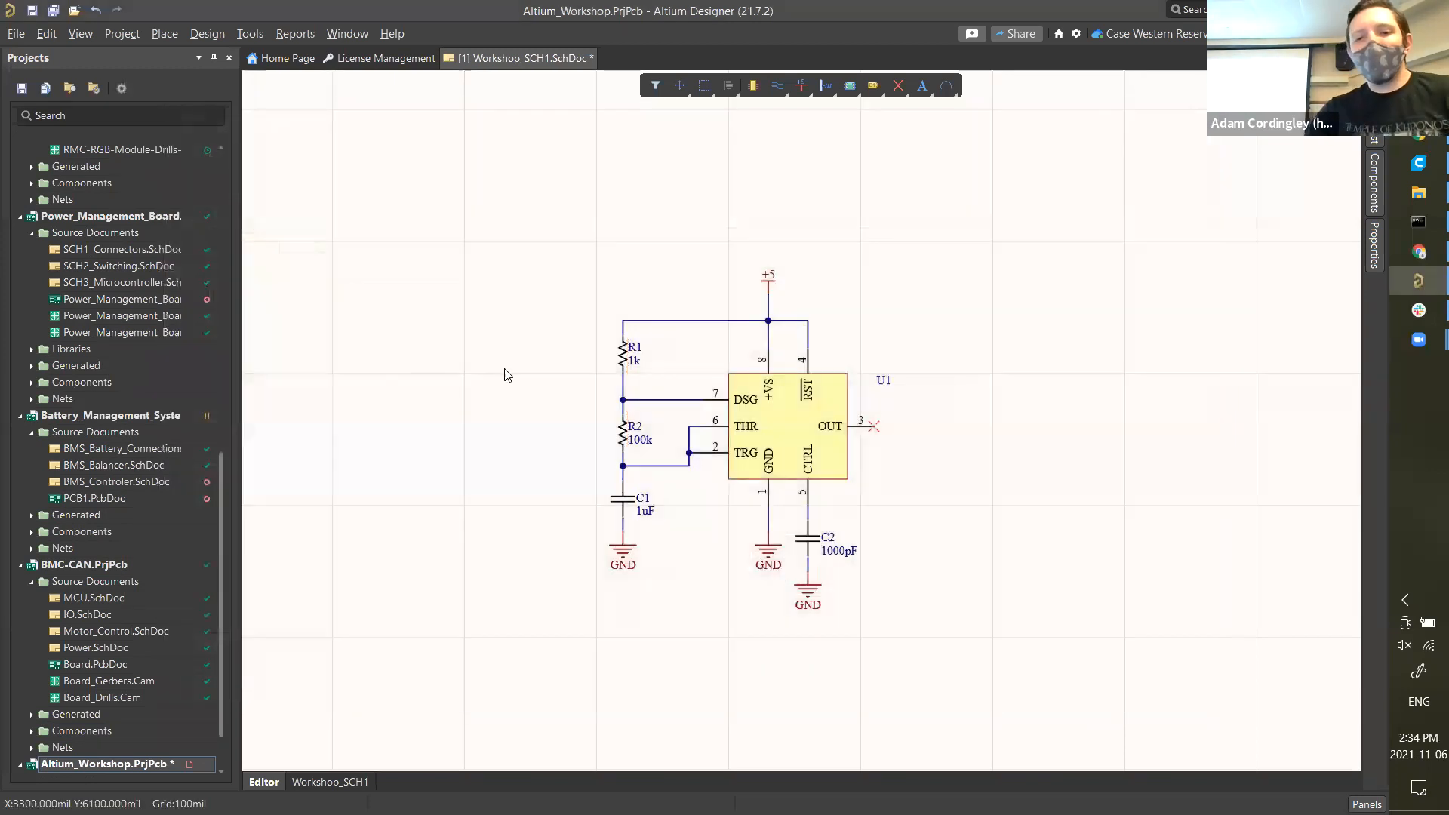
ctrl+scroll(702, 423, up, 1)
ctrl+scroll(701, 417, up, 3)
scroll(701, 417, down, 1)
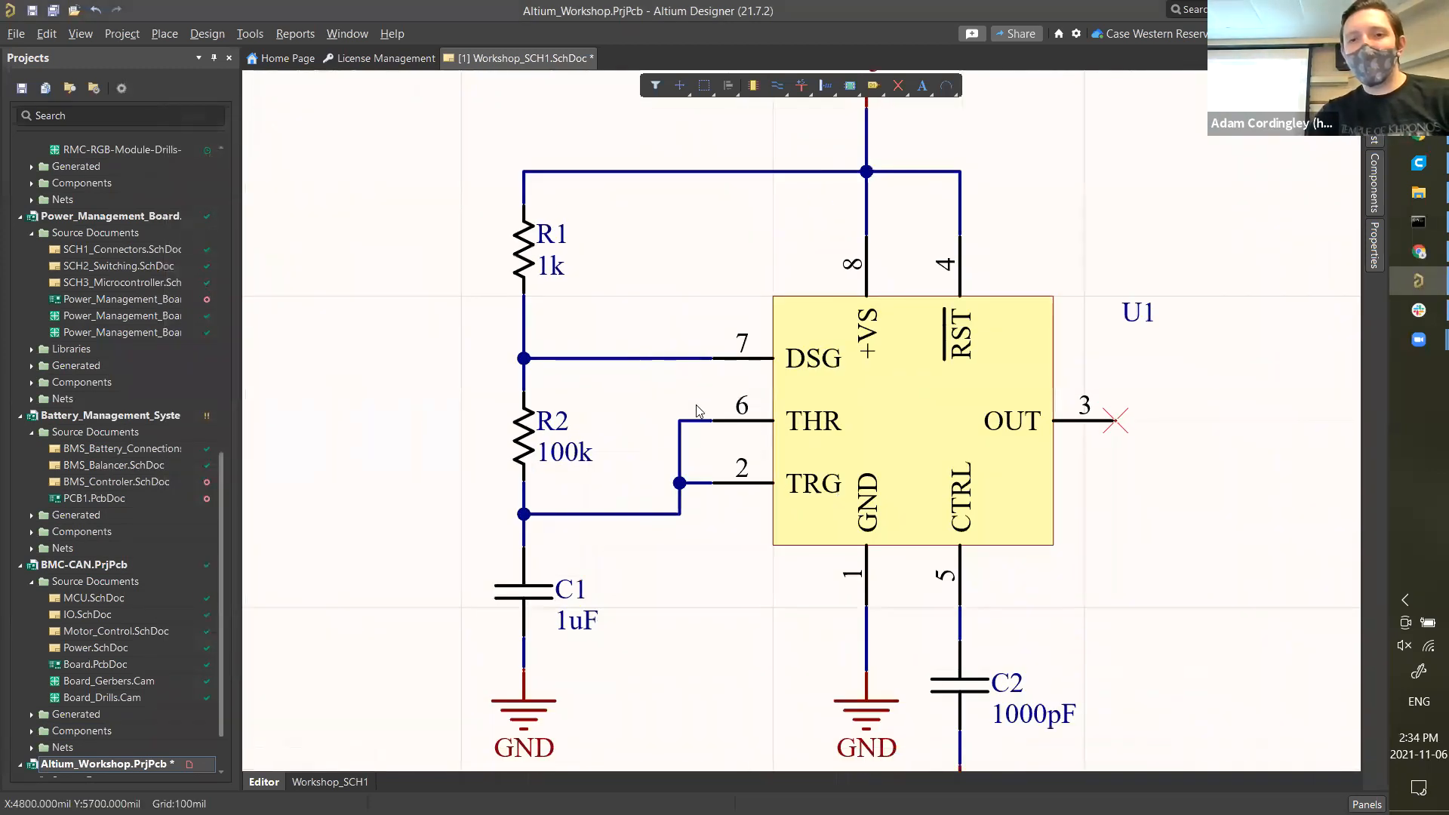
ctrl+scroll(701, 417, down, 1)
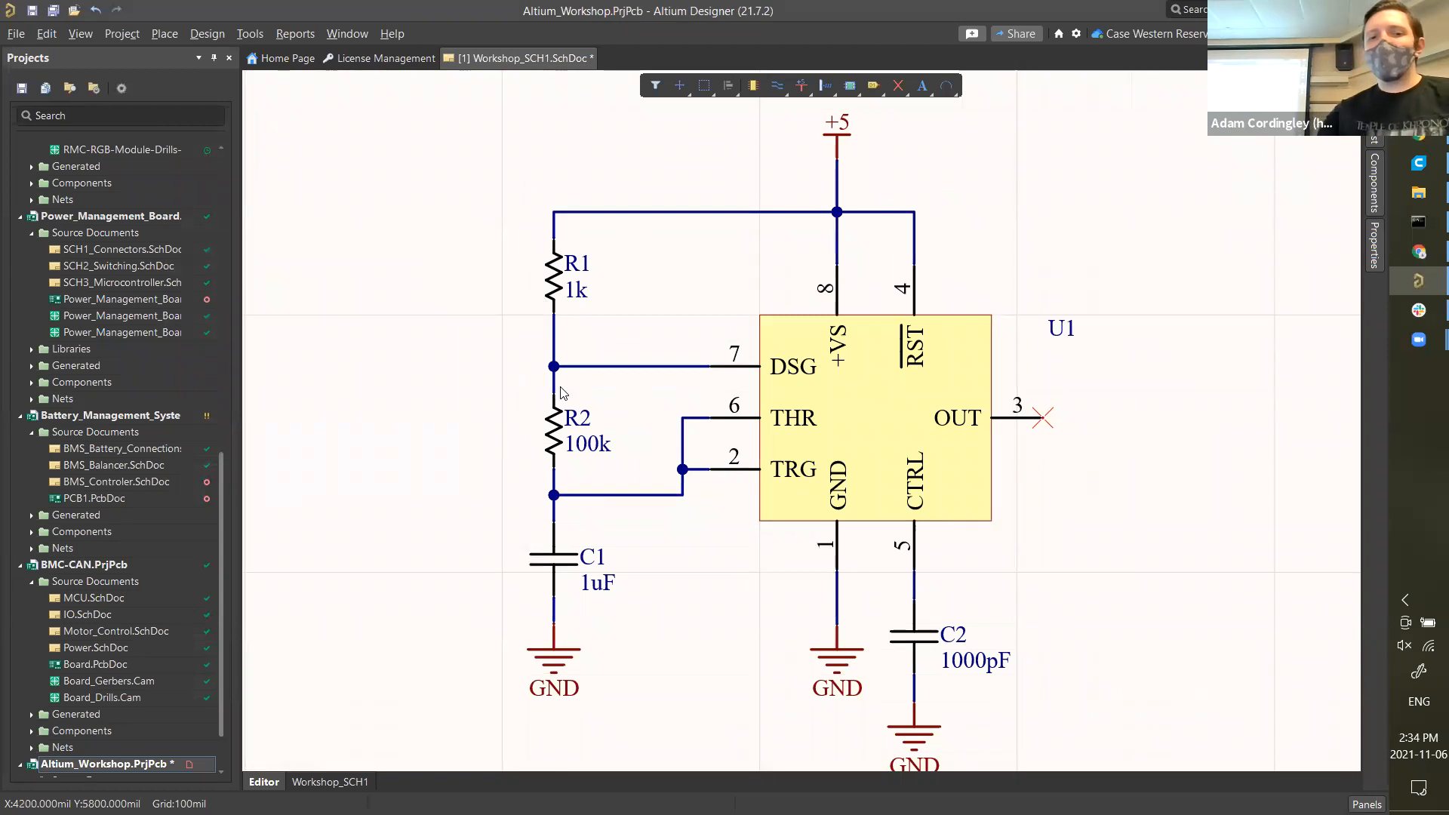
mouse_move(561, 392)
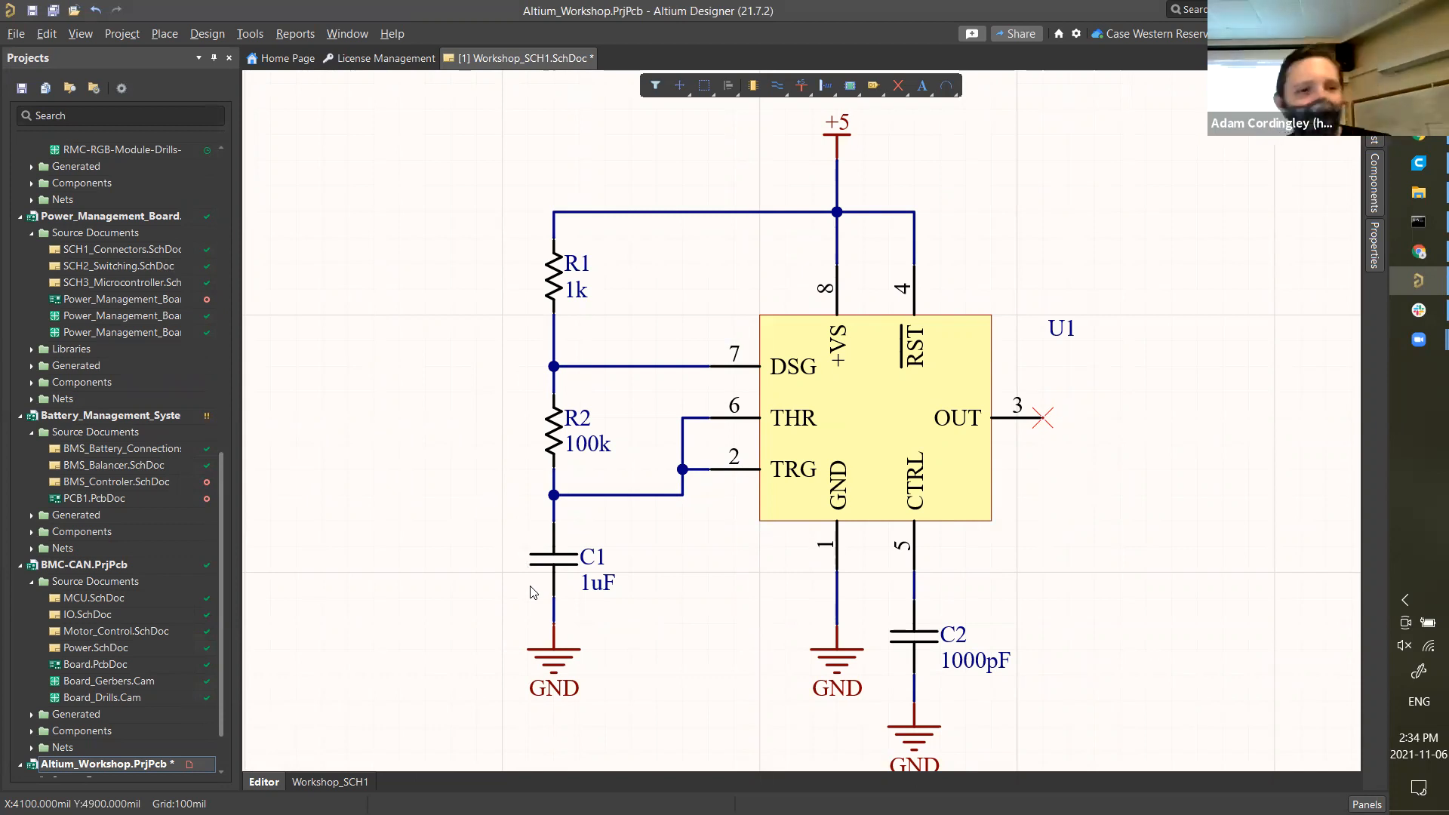
- Save the Workshop_SCH1 schematic and the Altium_Workshop project
scroll(83, 664, down, 2)
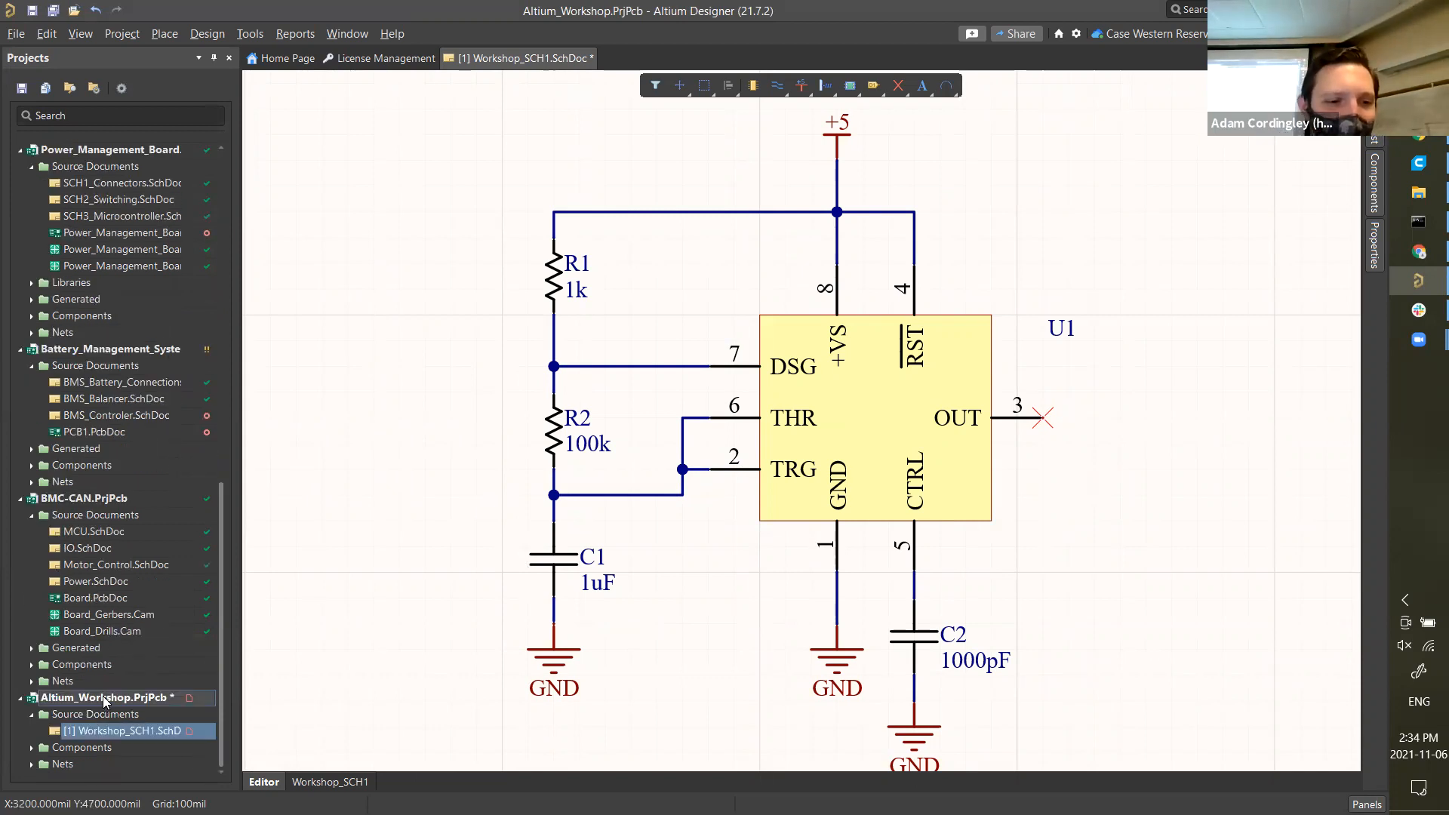
right_click(102, 696)
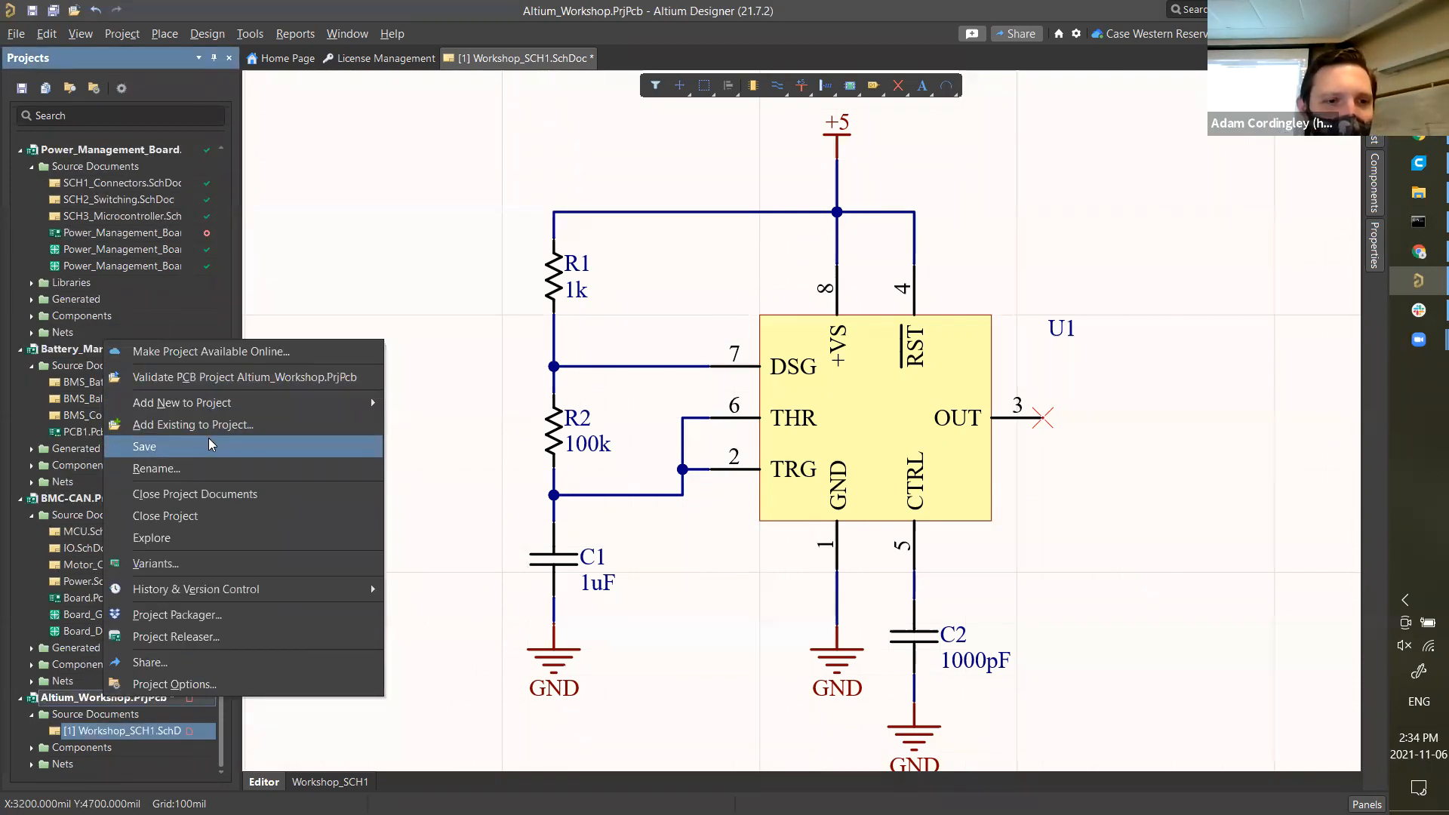
click(392, 434)
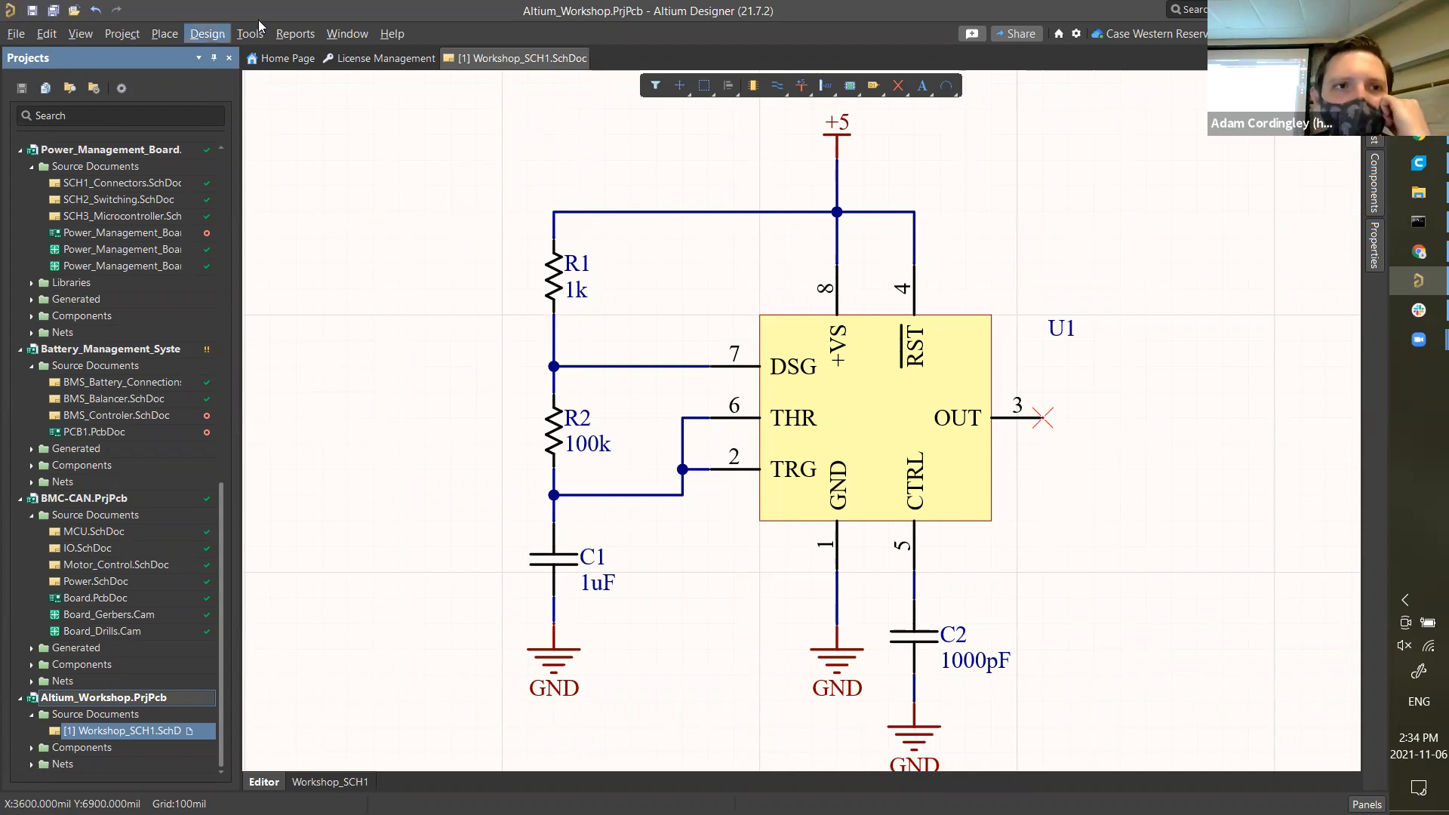
- Add a new PCB document to the Altium_Workshop project
right_click(86, 701)
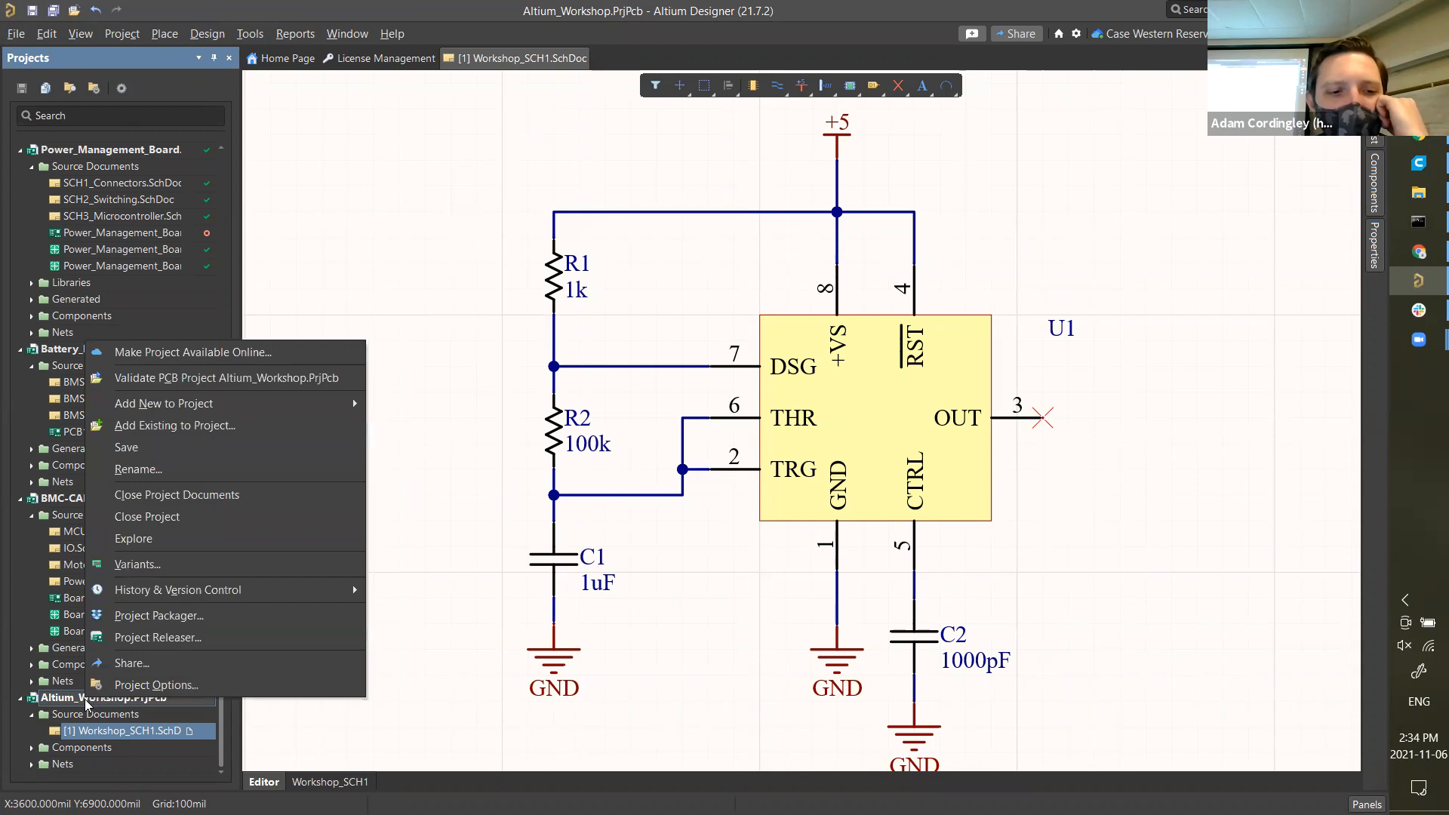
mouse_move(201, 407)
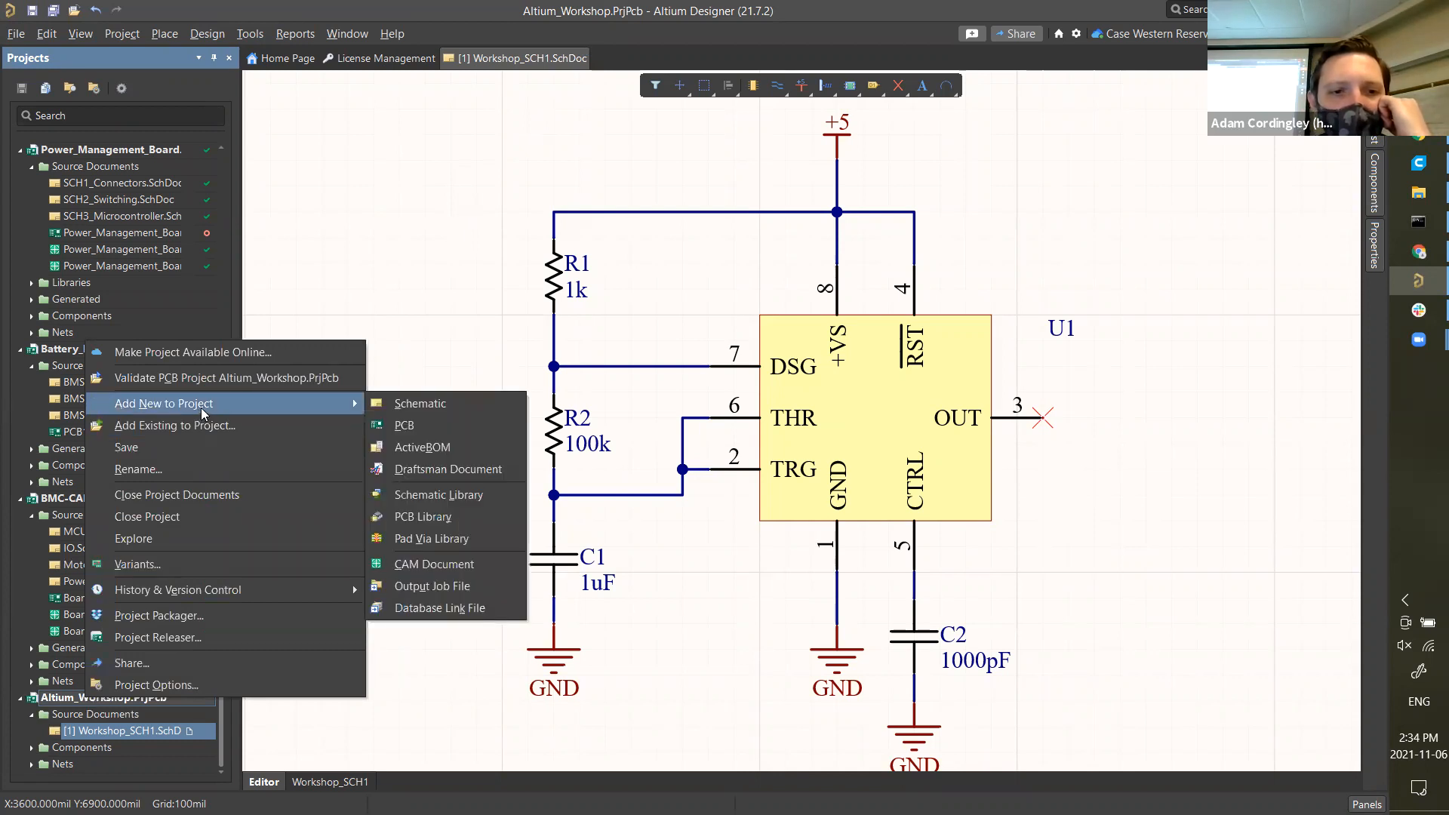
click(463, 424)
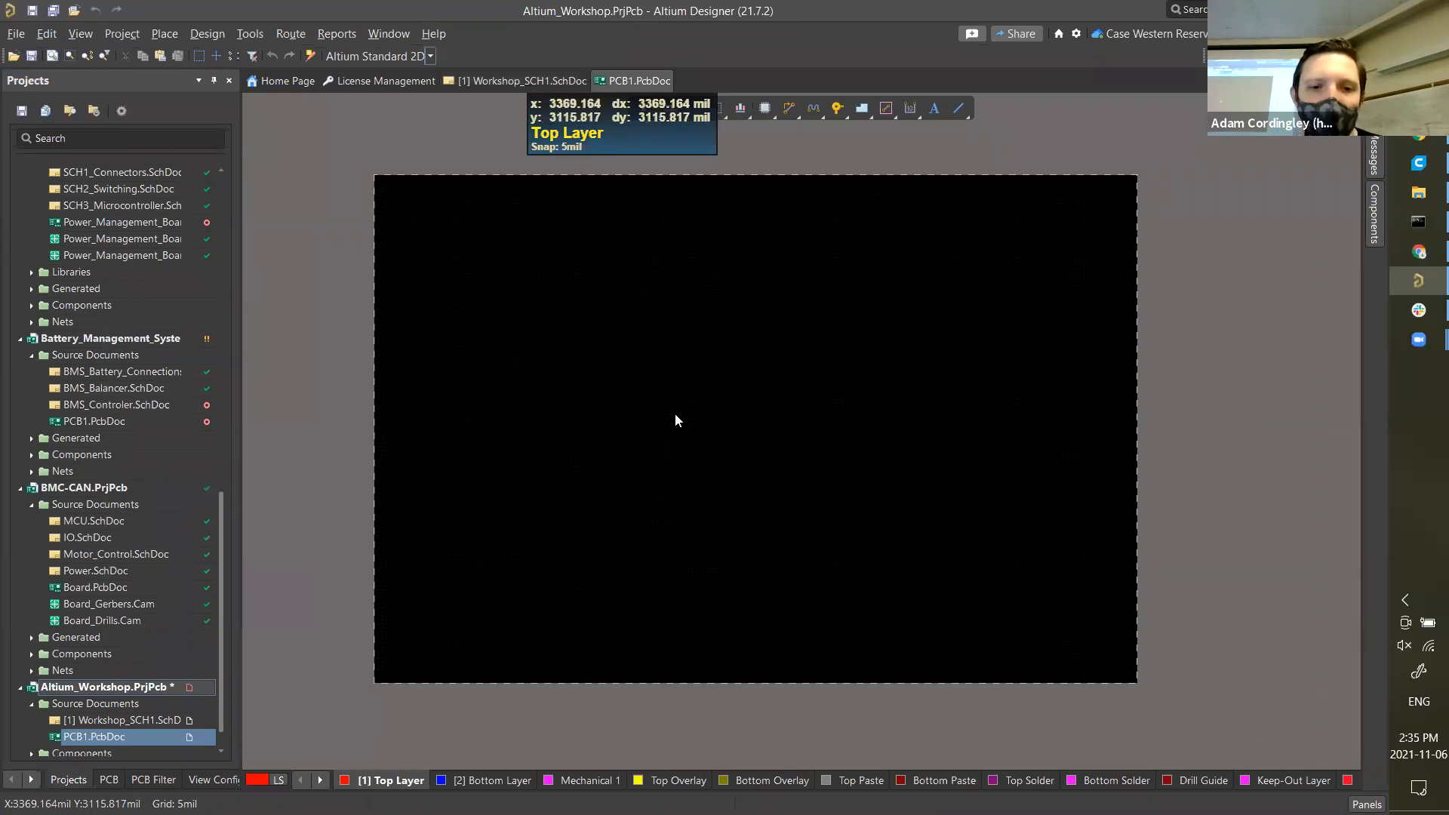
- Save the new PCB document in the Altium_Workshop folder as Astable_Multivibrator.PcbDoc
key(ctrl+s)
drag(591, 504, 526, 506)
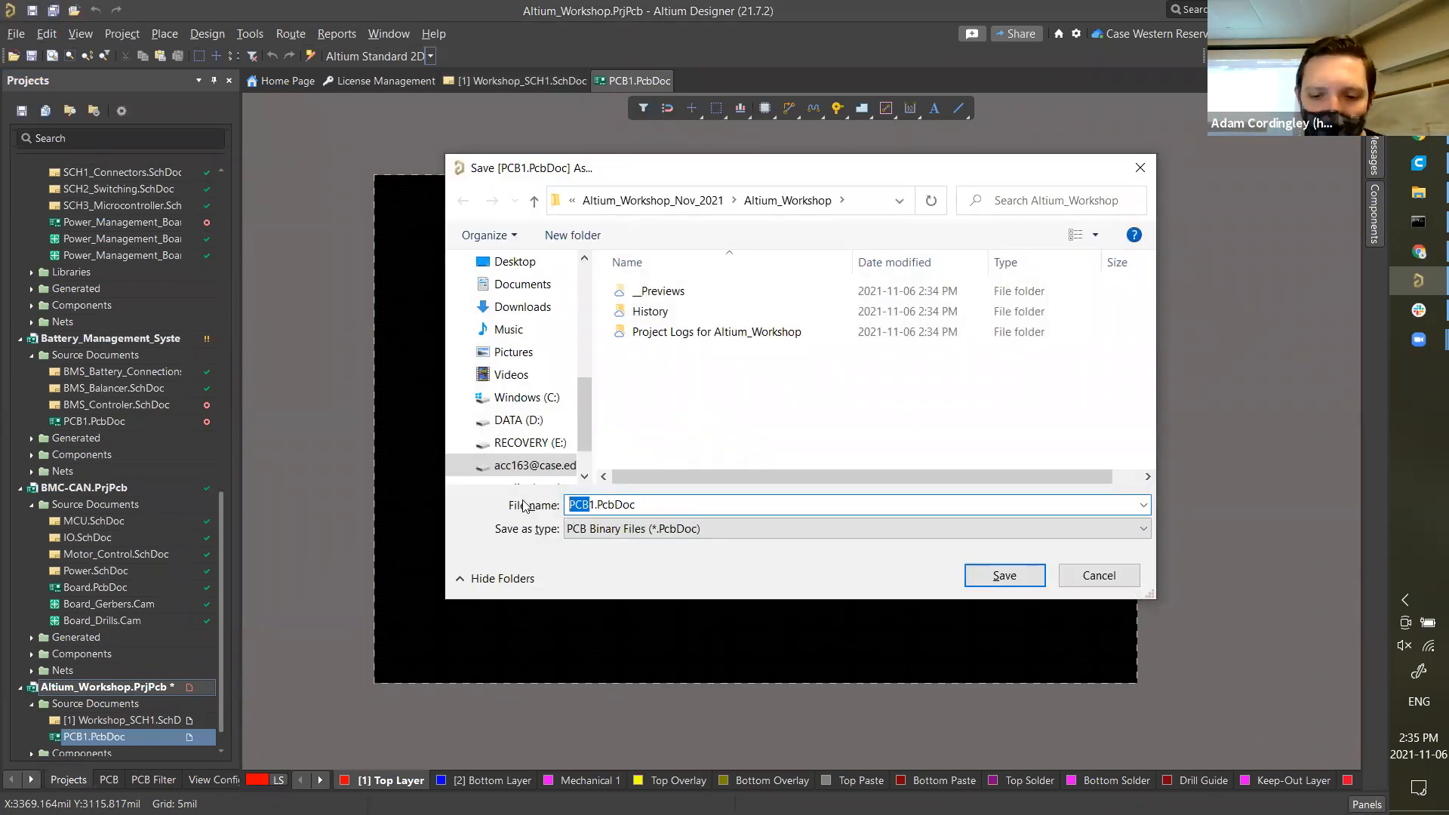
key(Delete)
key(Delete)
text(Astable_)
text(Mu)
text(ltivibrato)
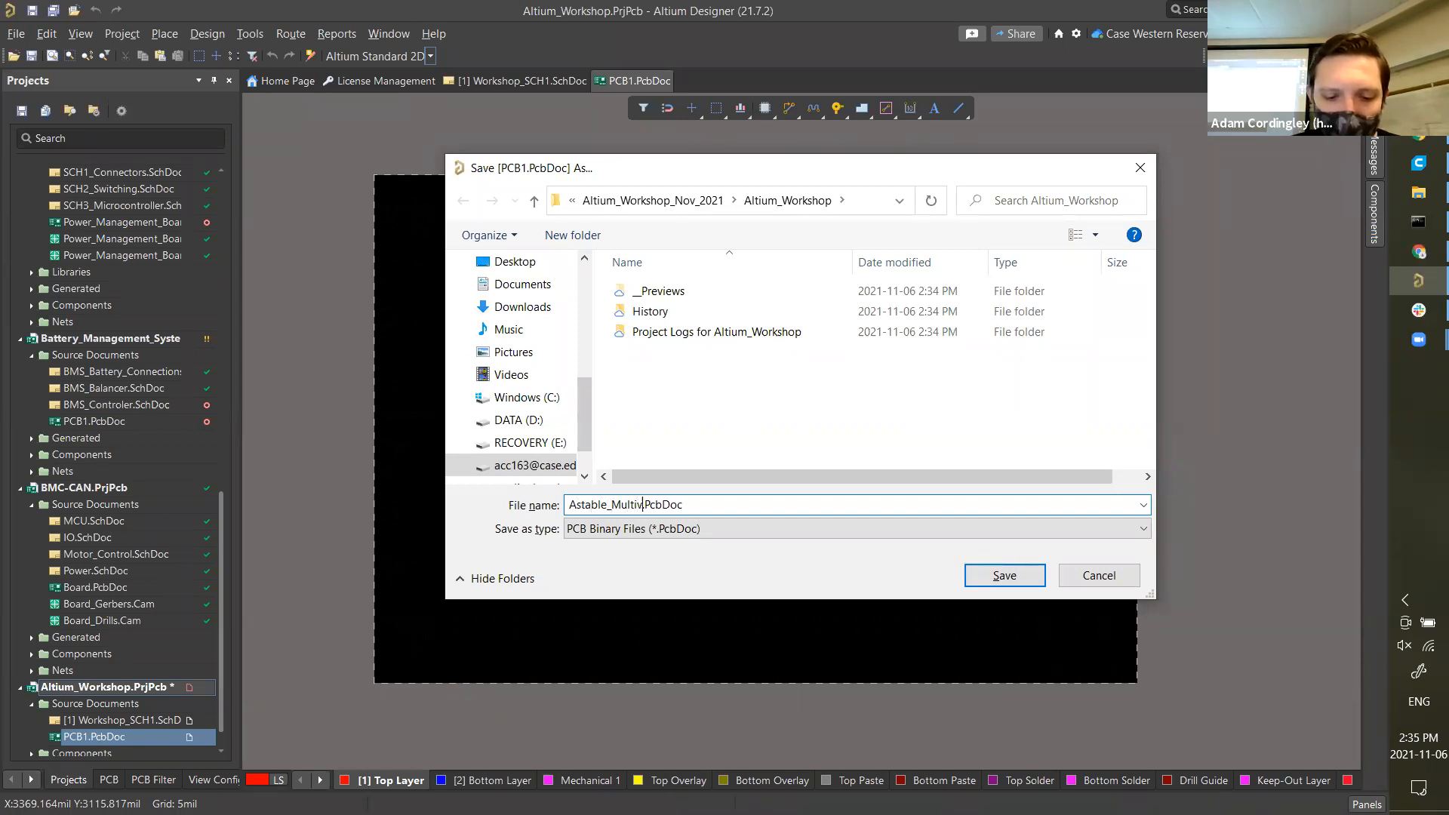
text(r)
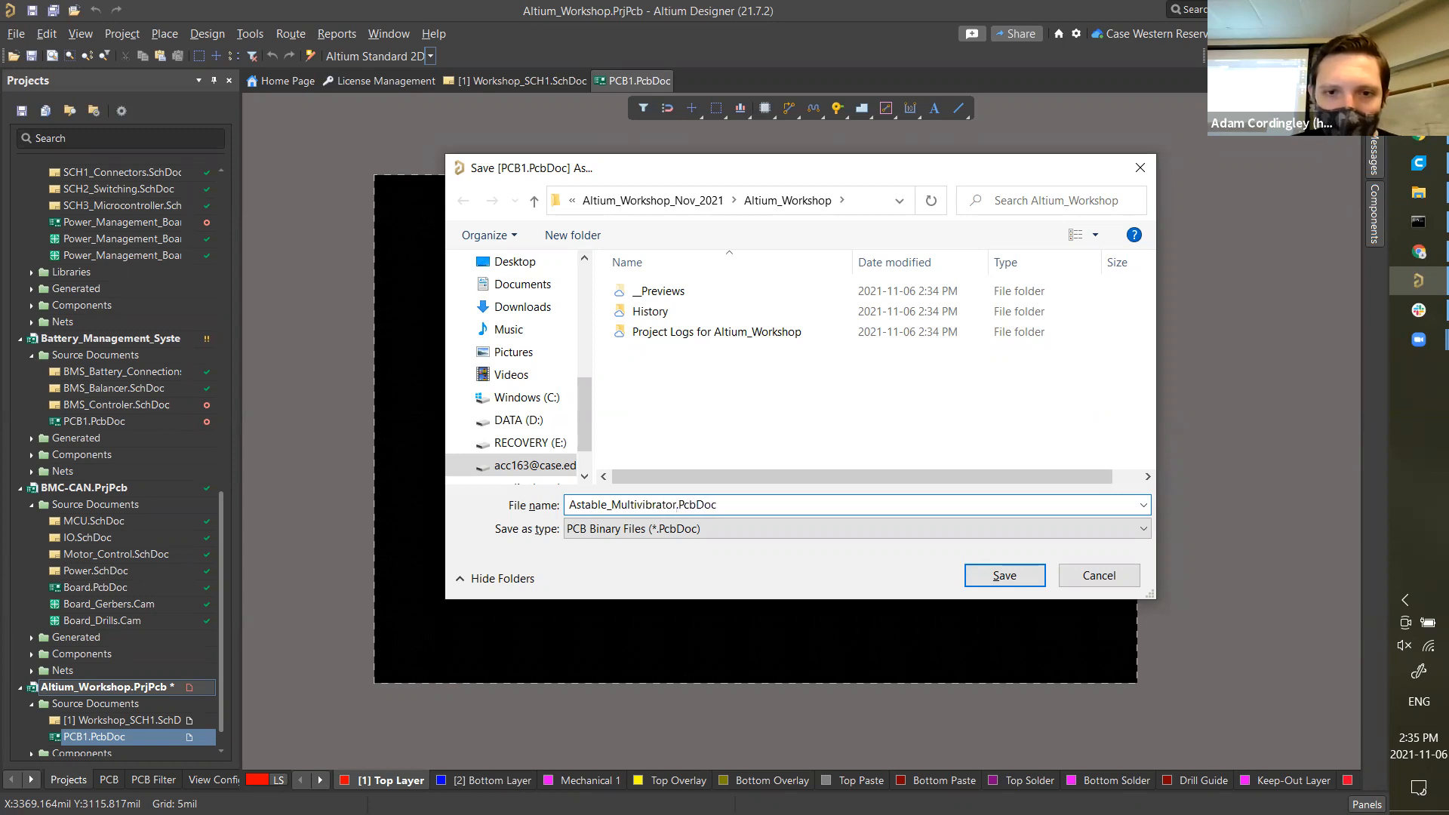
key(Return)
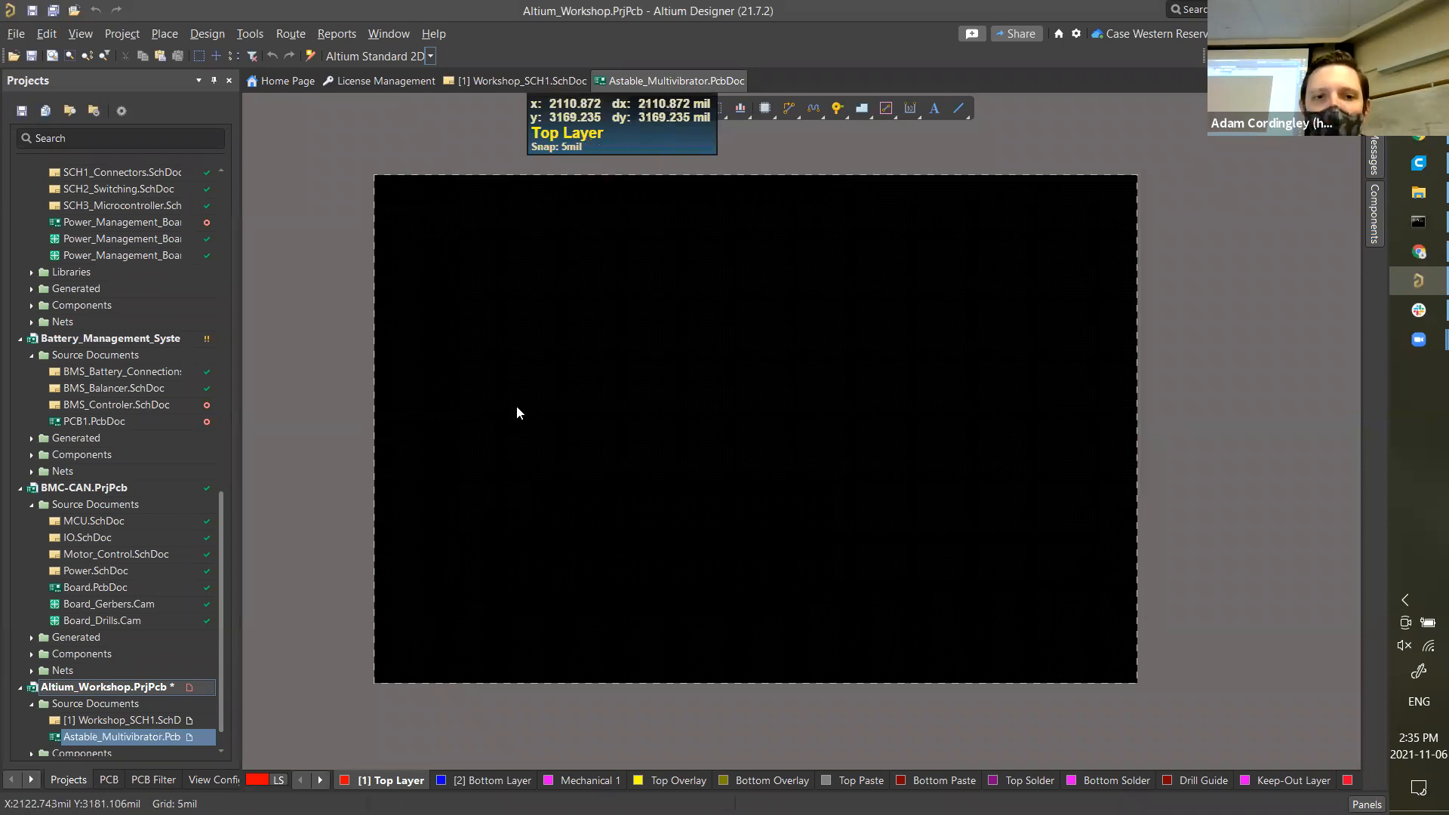
- Switch the board's measurement units to mm in the board properties
ctrl+scroll(517, 411, down, 1)
shift+scroll(518, 419, left, 2)
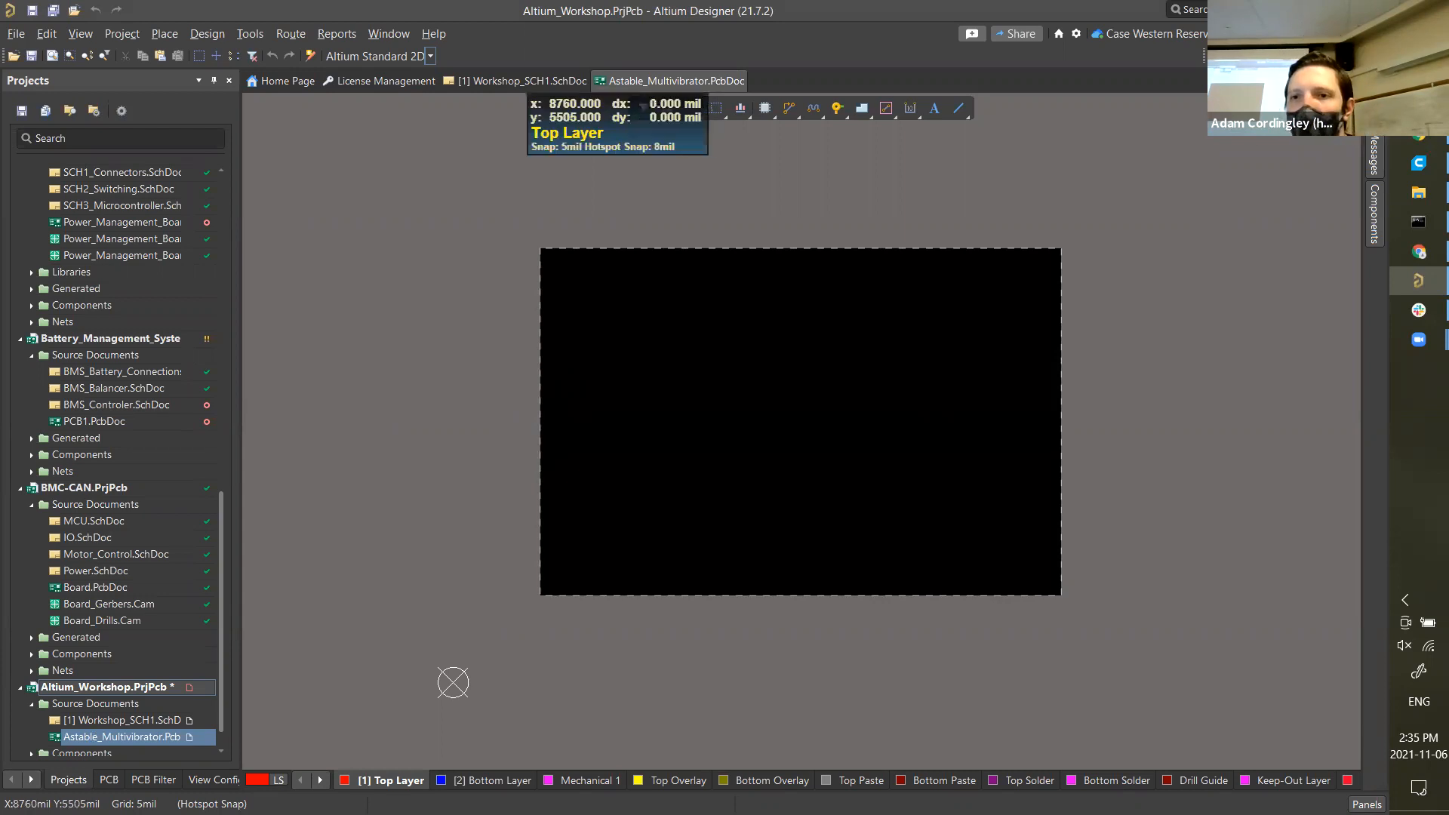
key(F11)
scroll(1253, 430, down, 15)
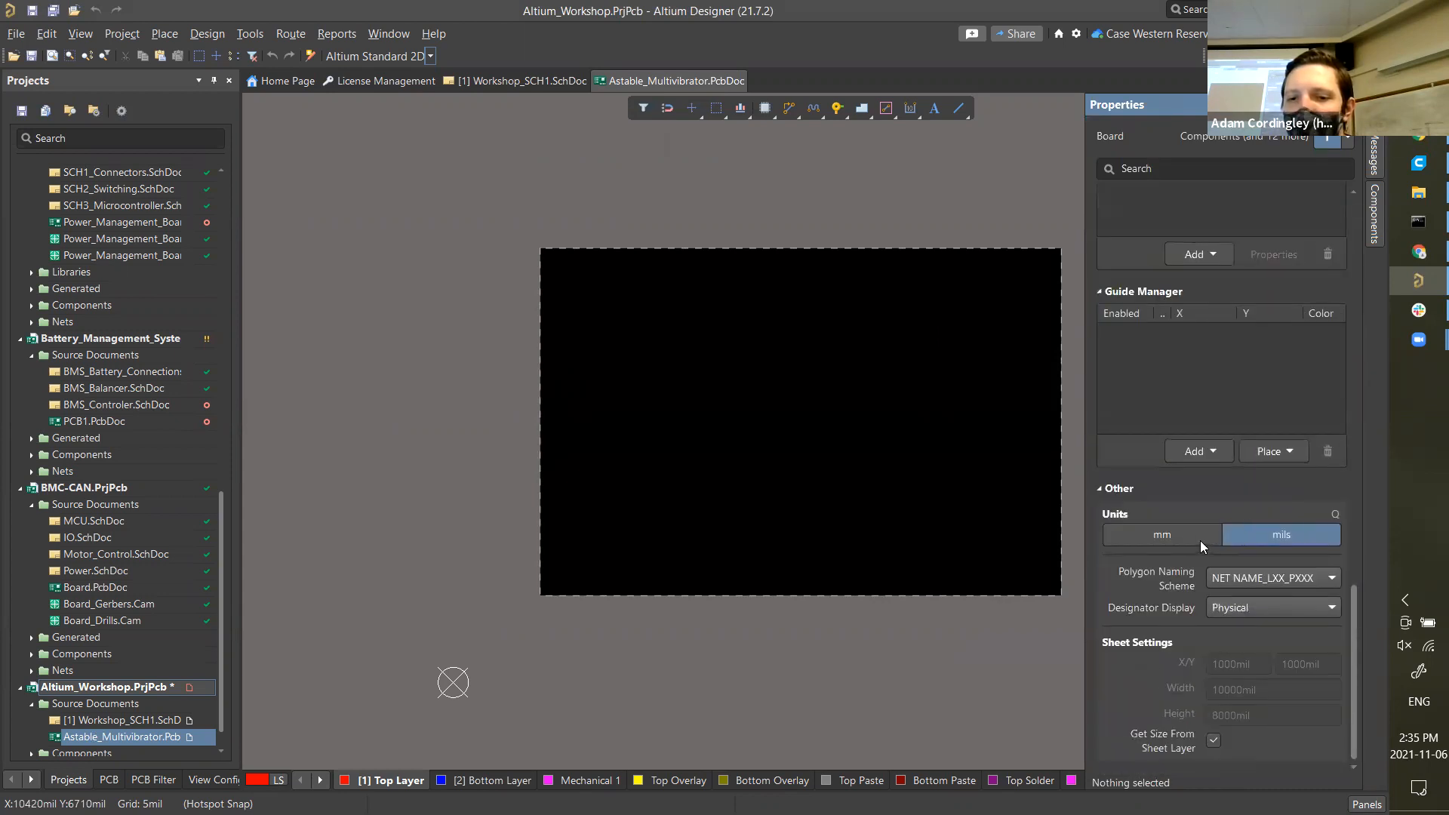
click(1167, 534)
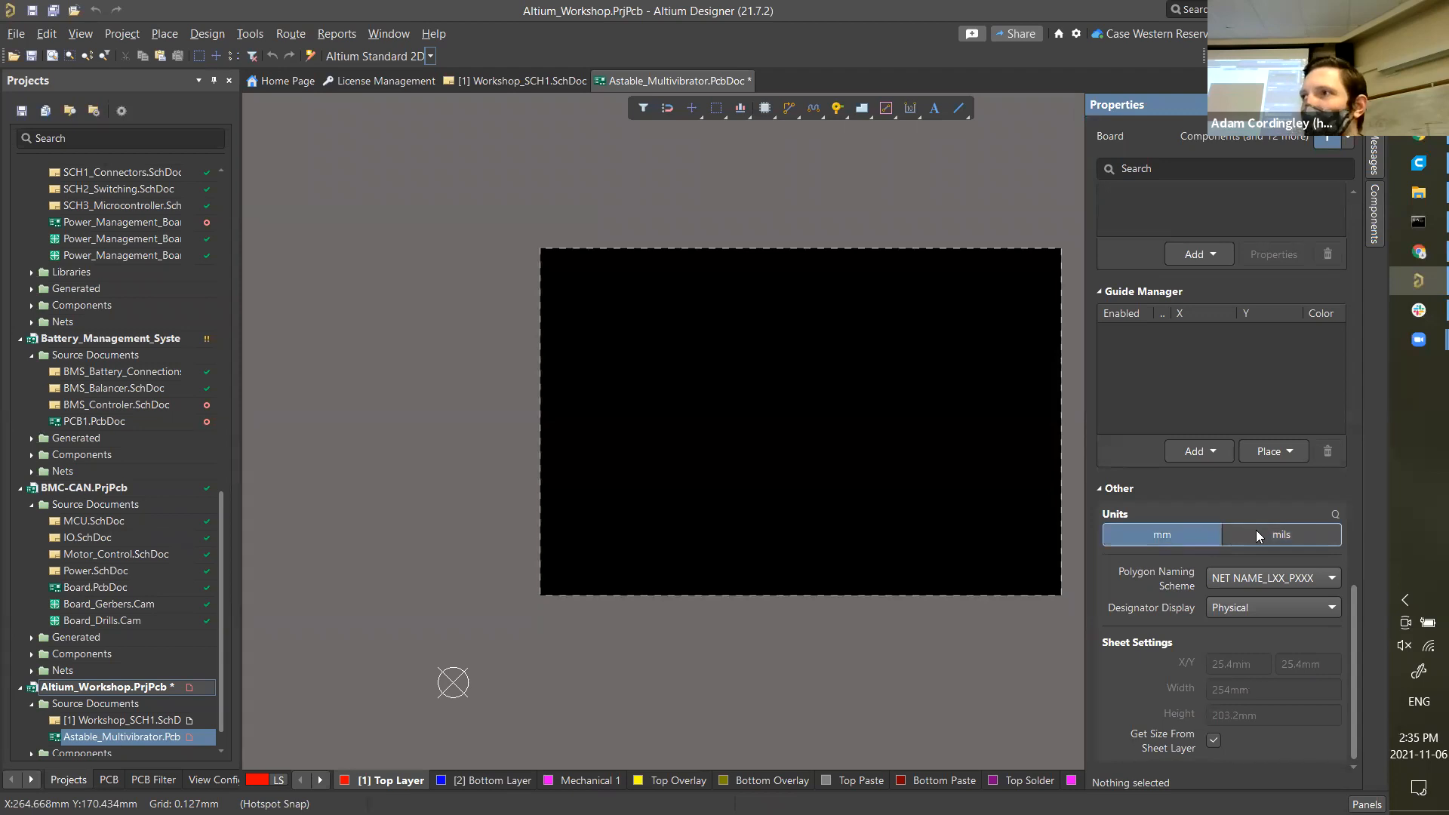
scroll(1164, 518, up, 1)
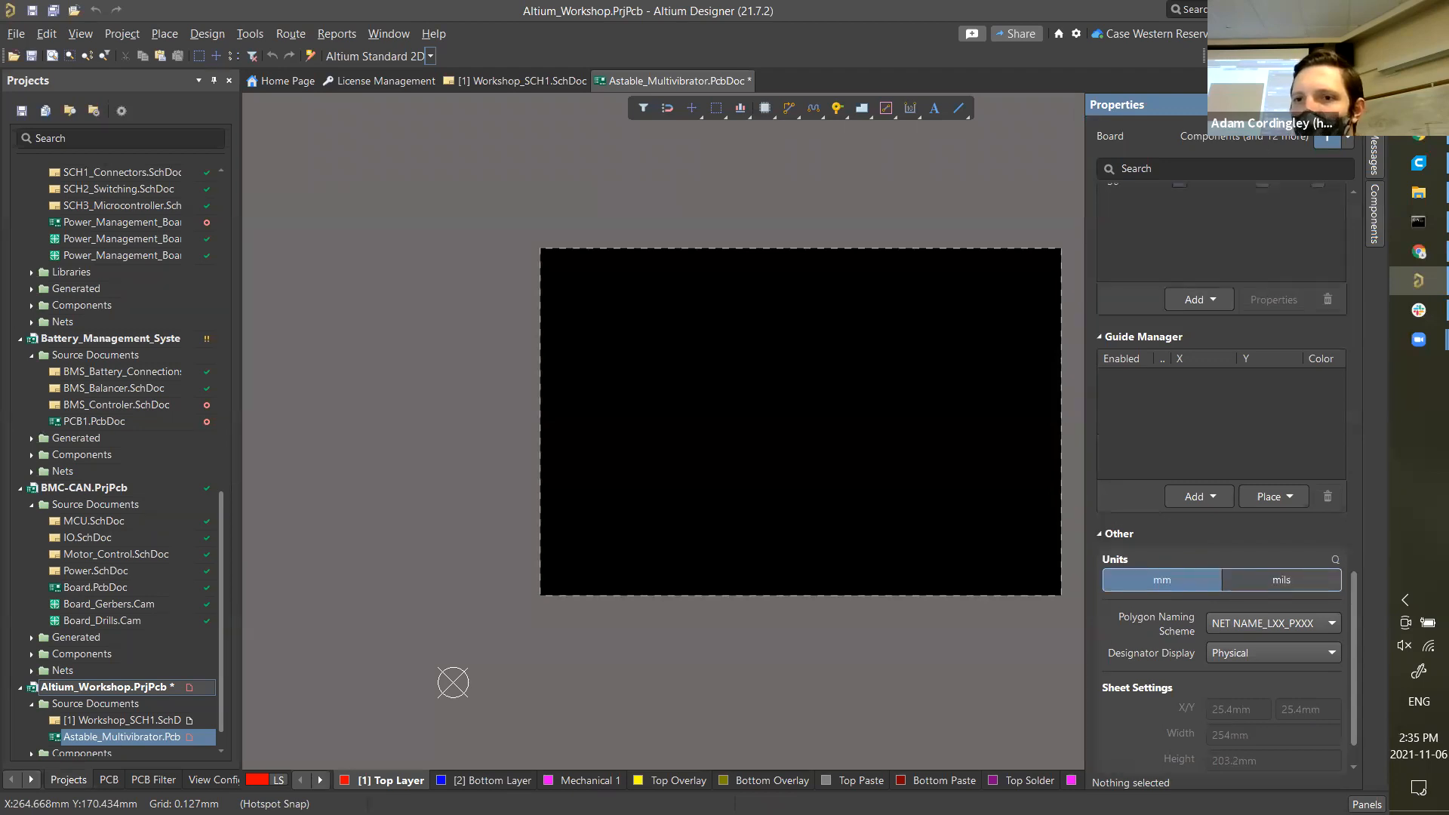
scroll(1146, 381, down, 1)
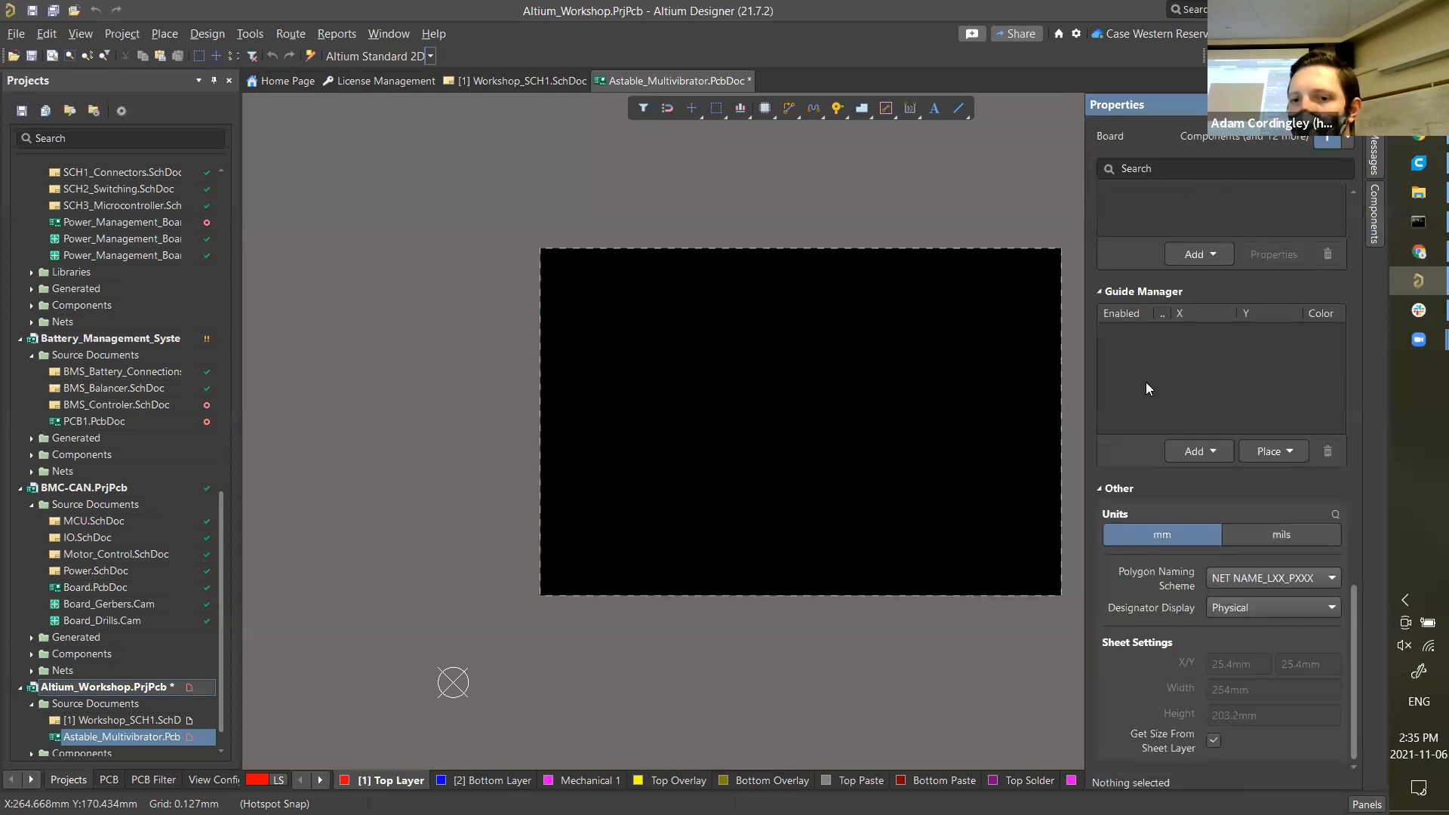
click(1158, 528)
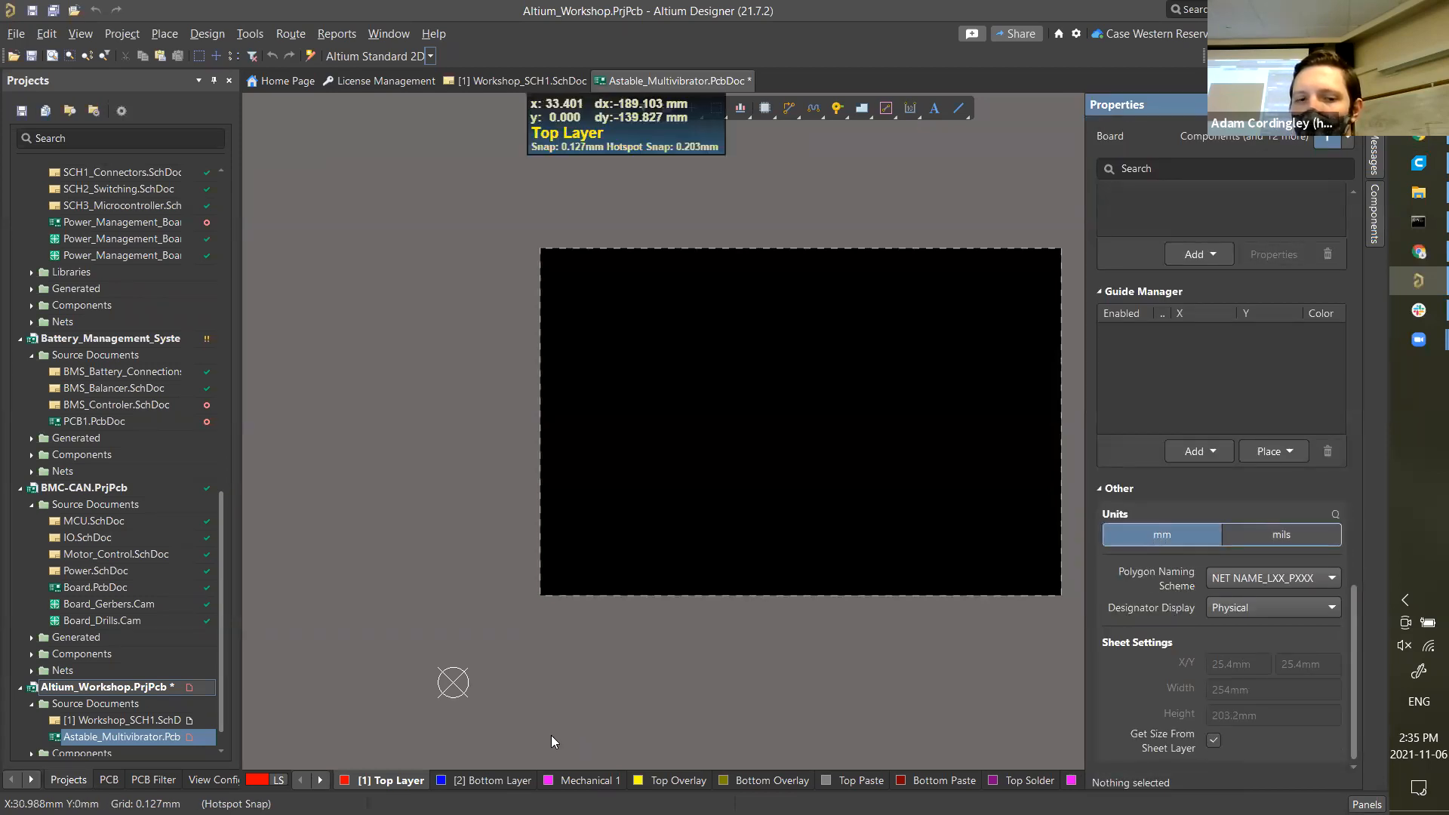
click(687, 651)
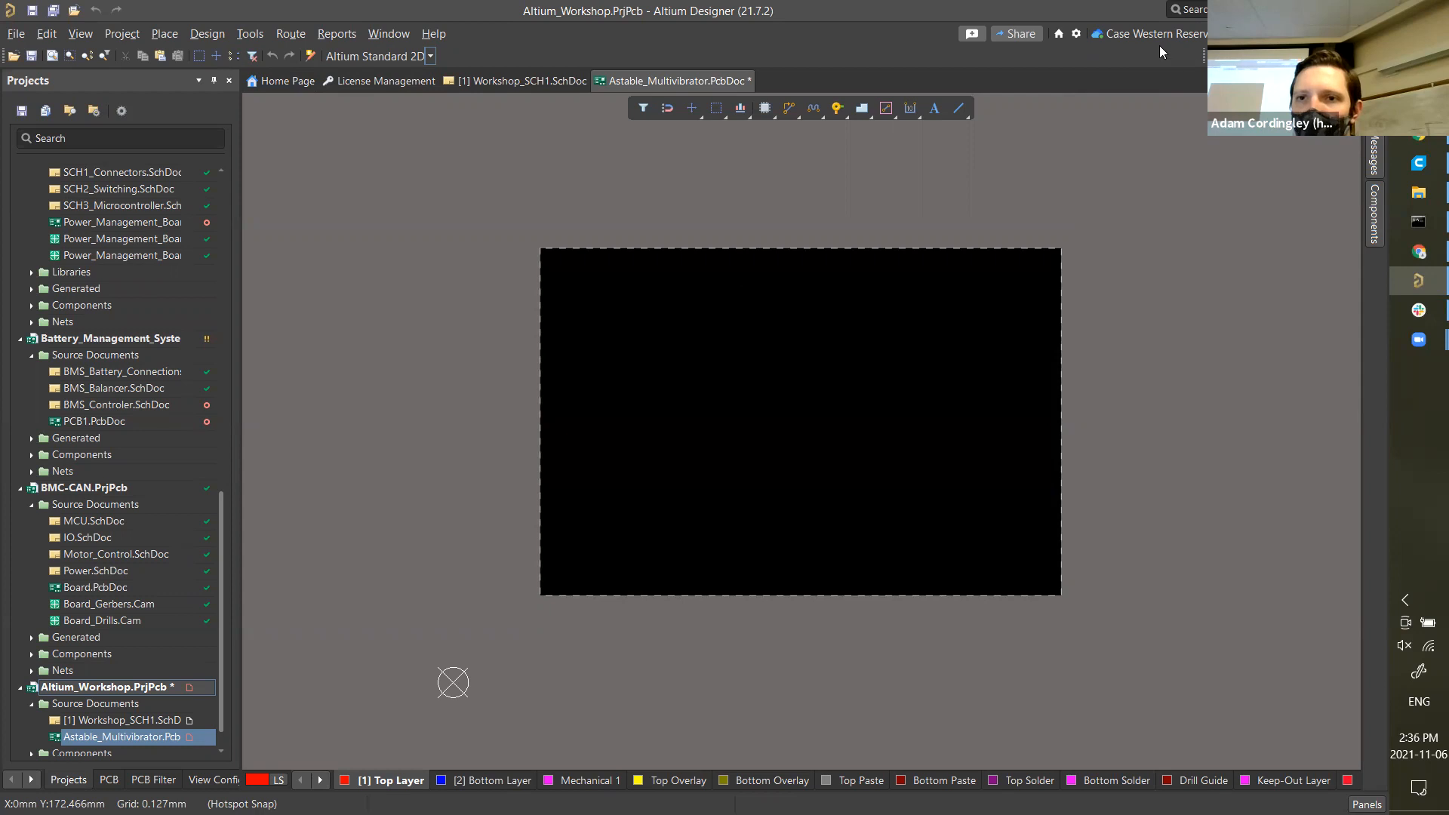
- Hide the Utilities toolbar and show it again
right_click(1121, 57)
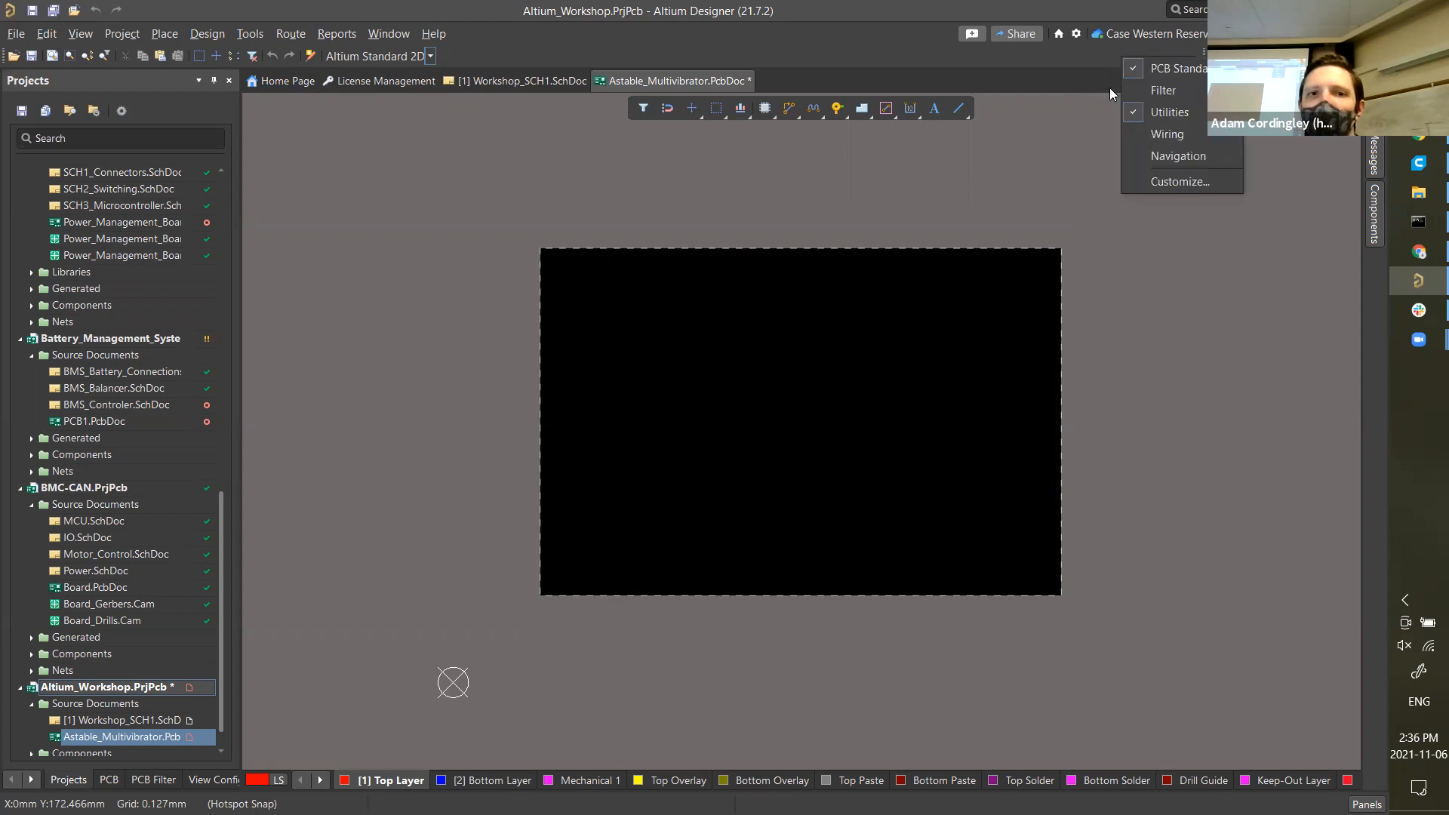
right_click(1044, 58)
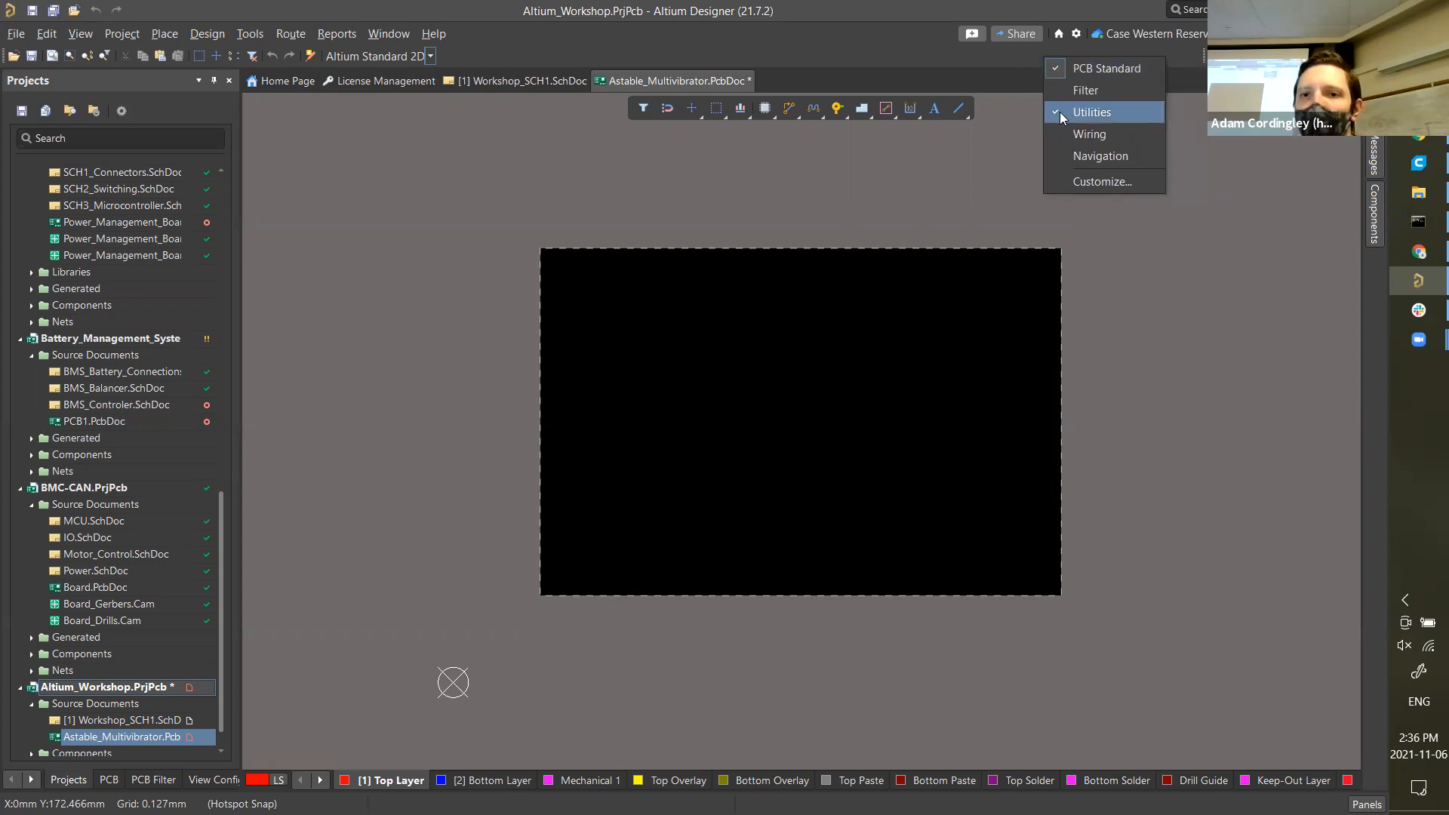
click(1059, 112)
right_click(1068, 54)
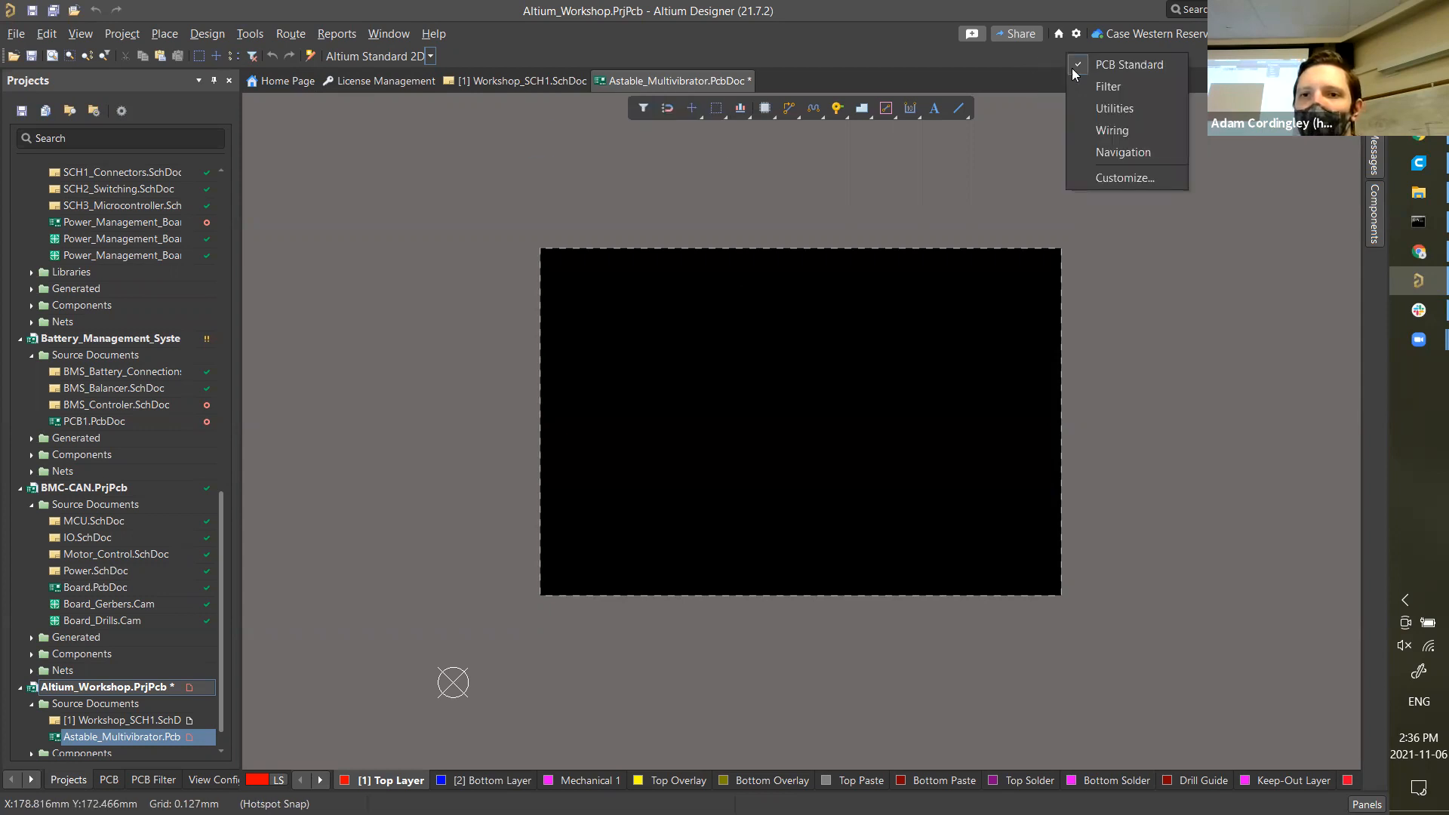
click(1084, 110)
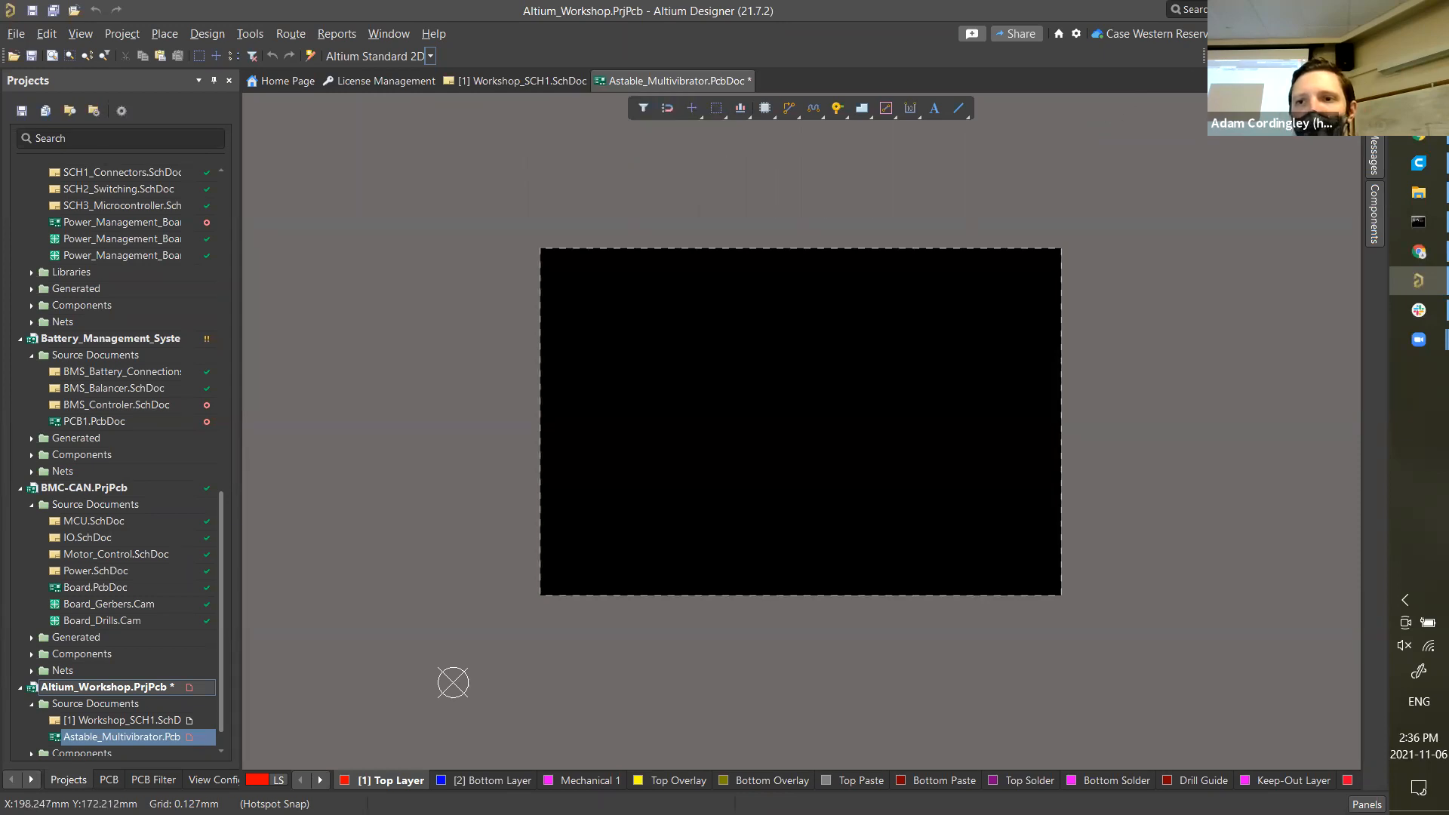
- Set the board's global snap grid to 0.1 mm
key(g)
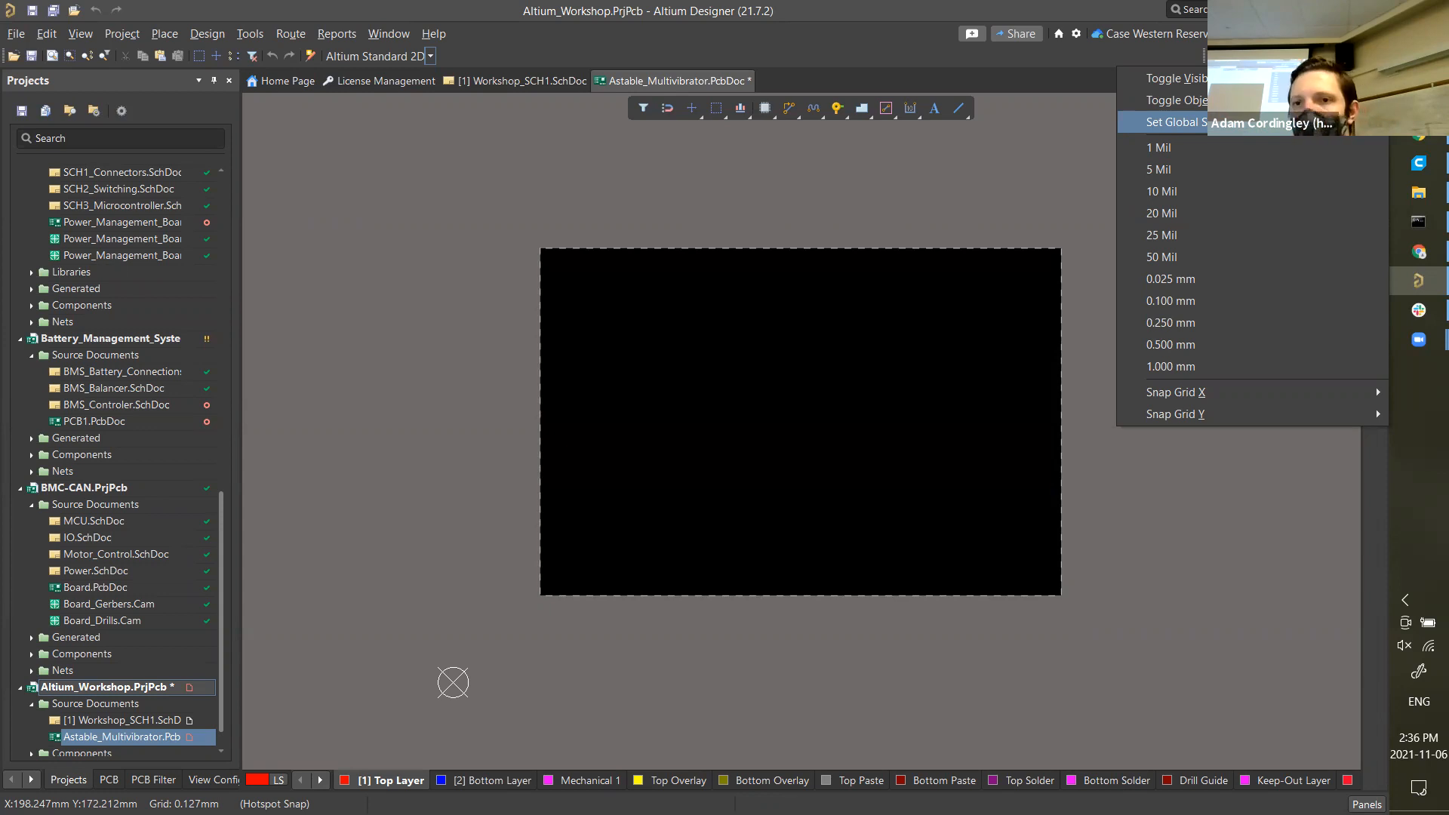
key(Return)
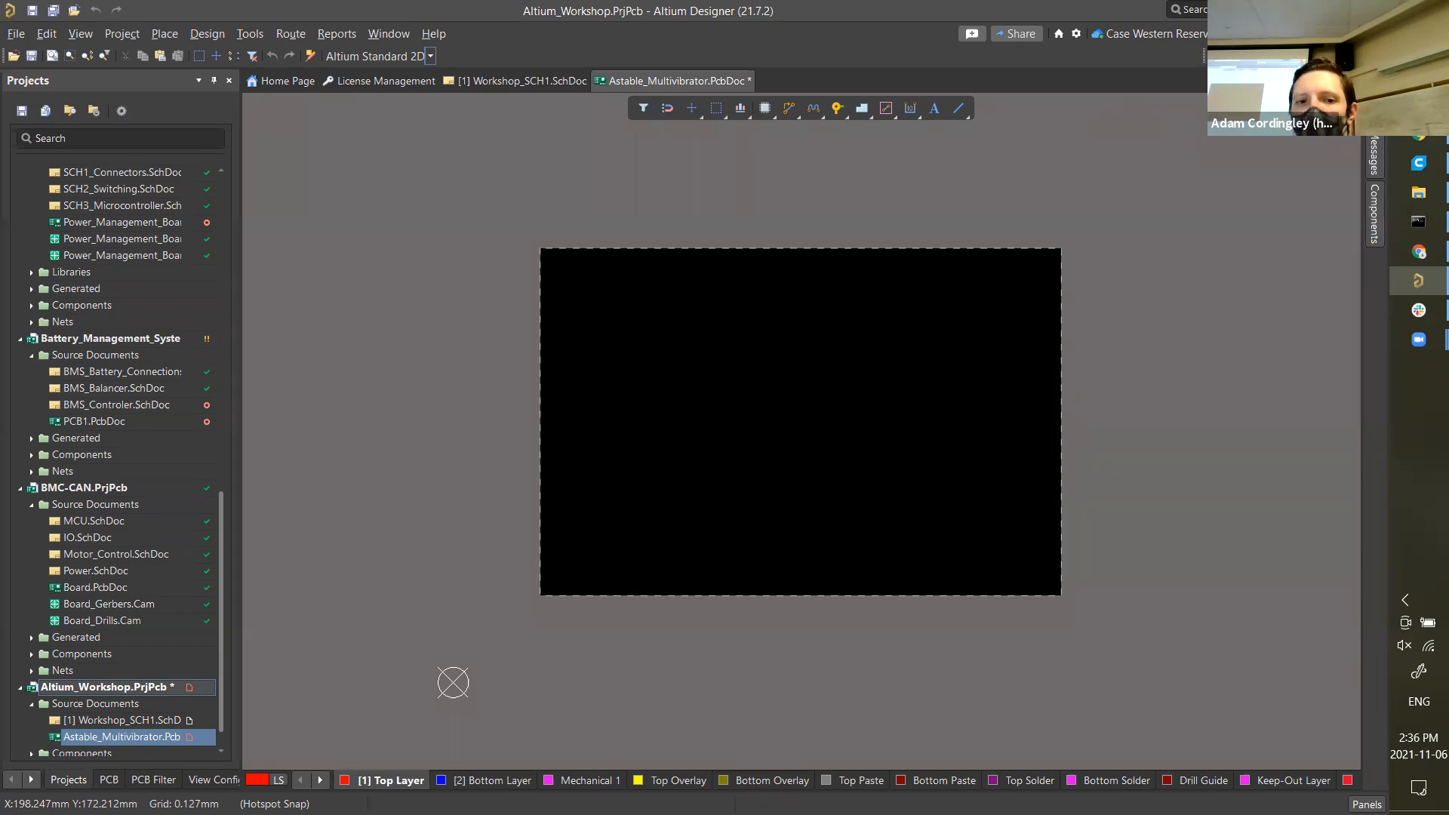
click(645, 403)
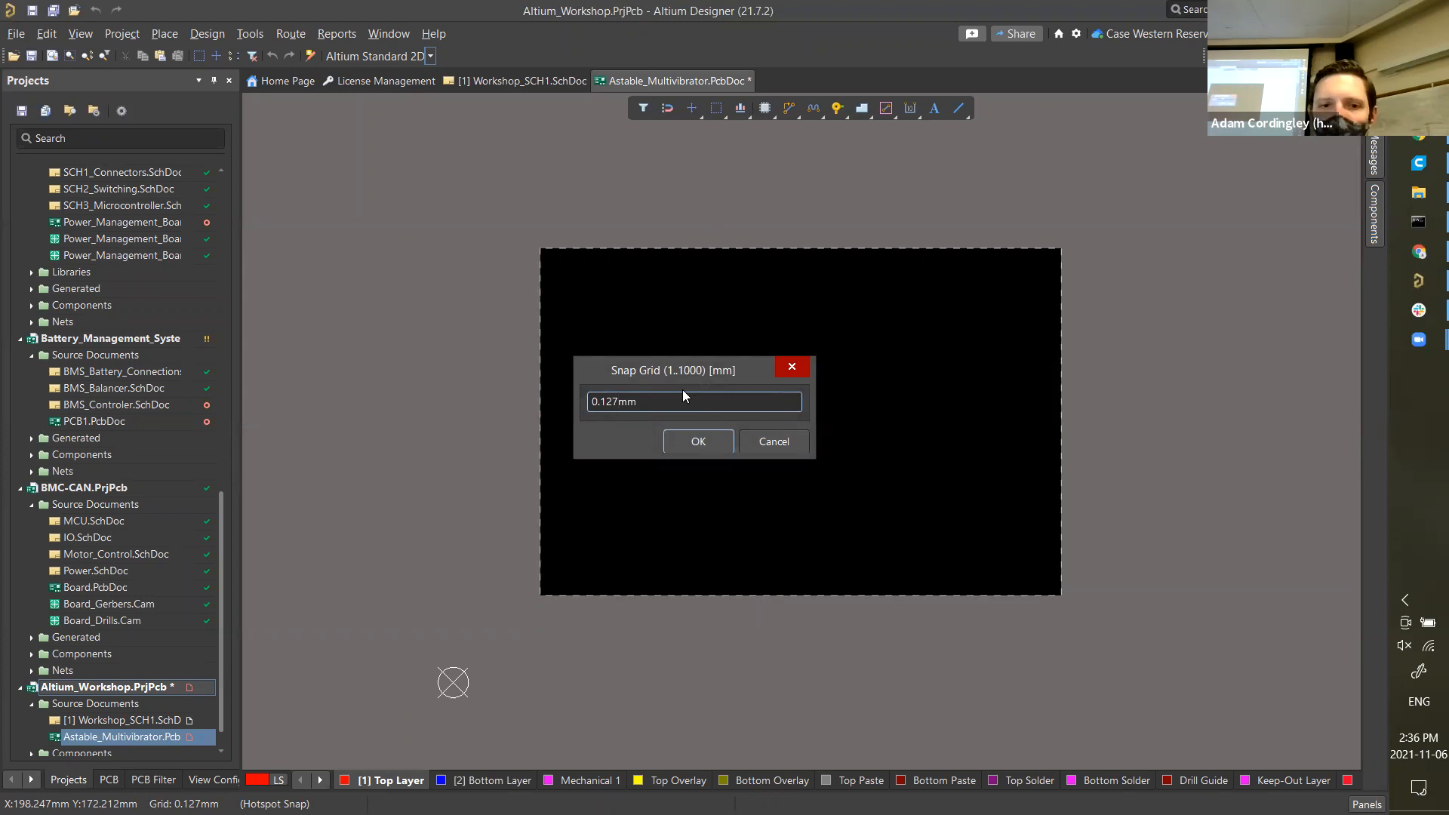
key(BackSpace)
key(BackSpace)
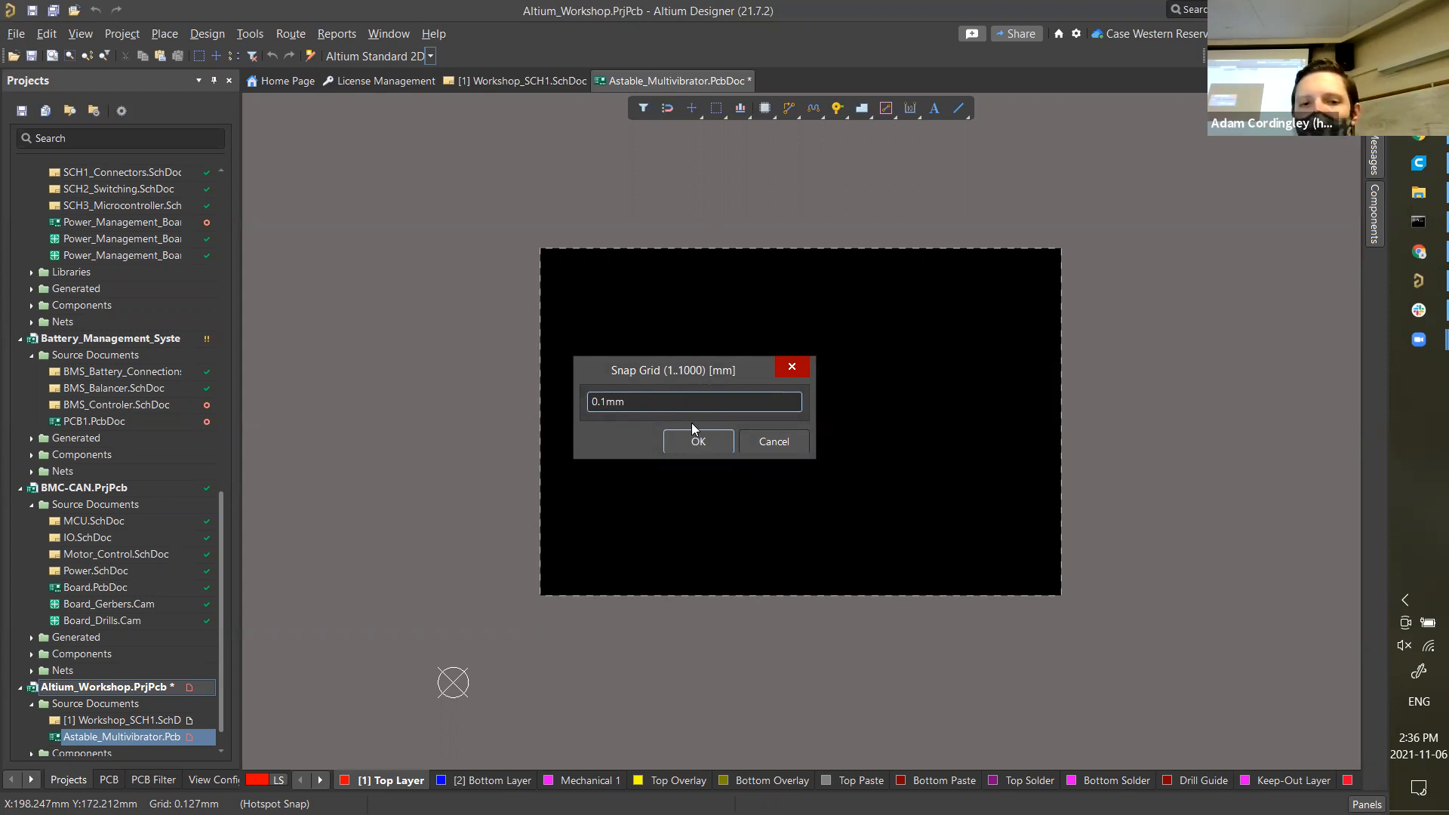
click(696, 443)
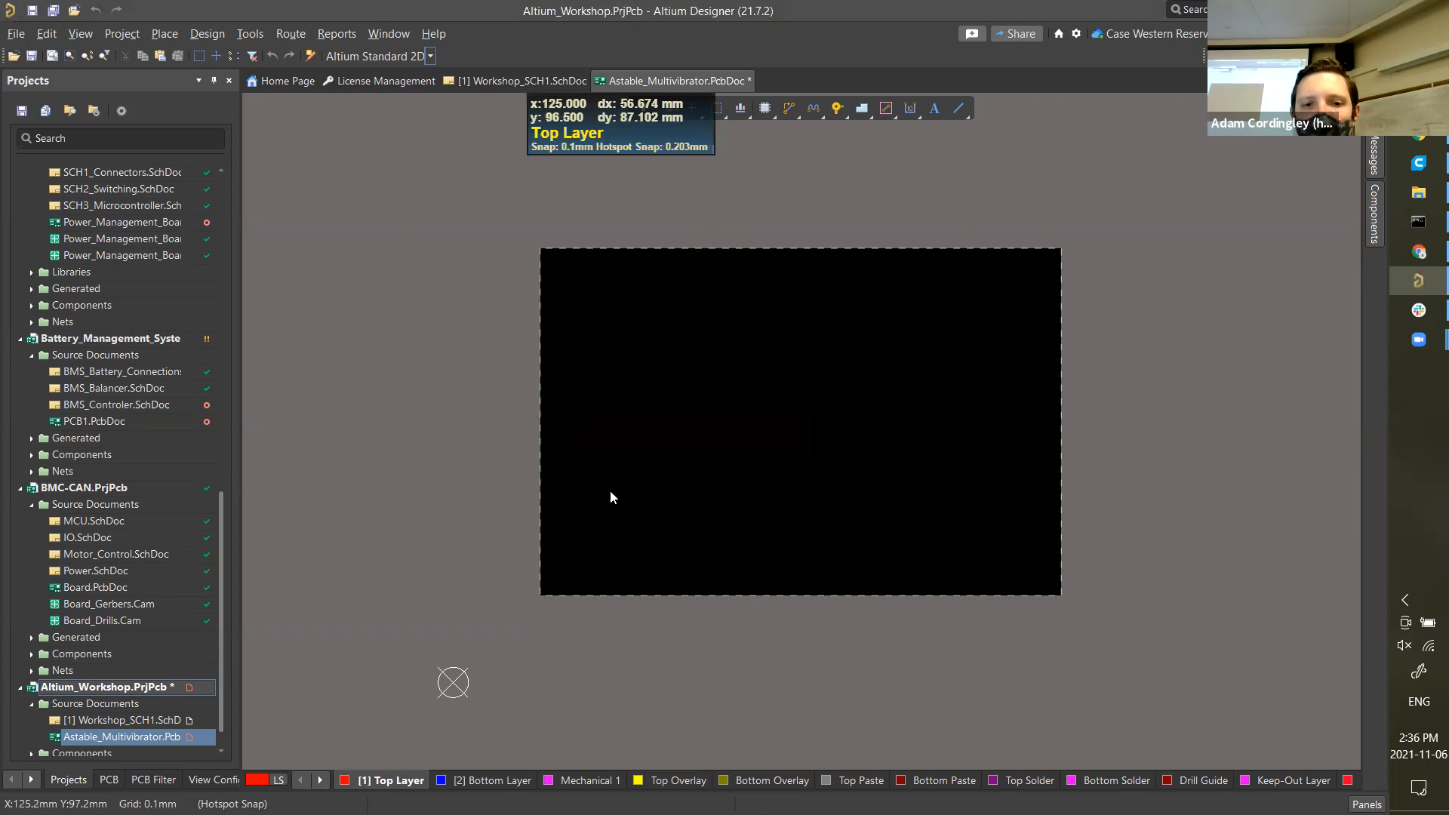
- Save the Astable_Multivibrator PCB document
scroll(581, 549, up, 1)
scroll(581, 551, down, 1)
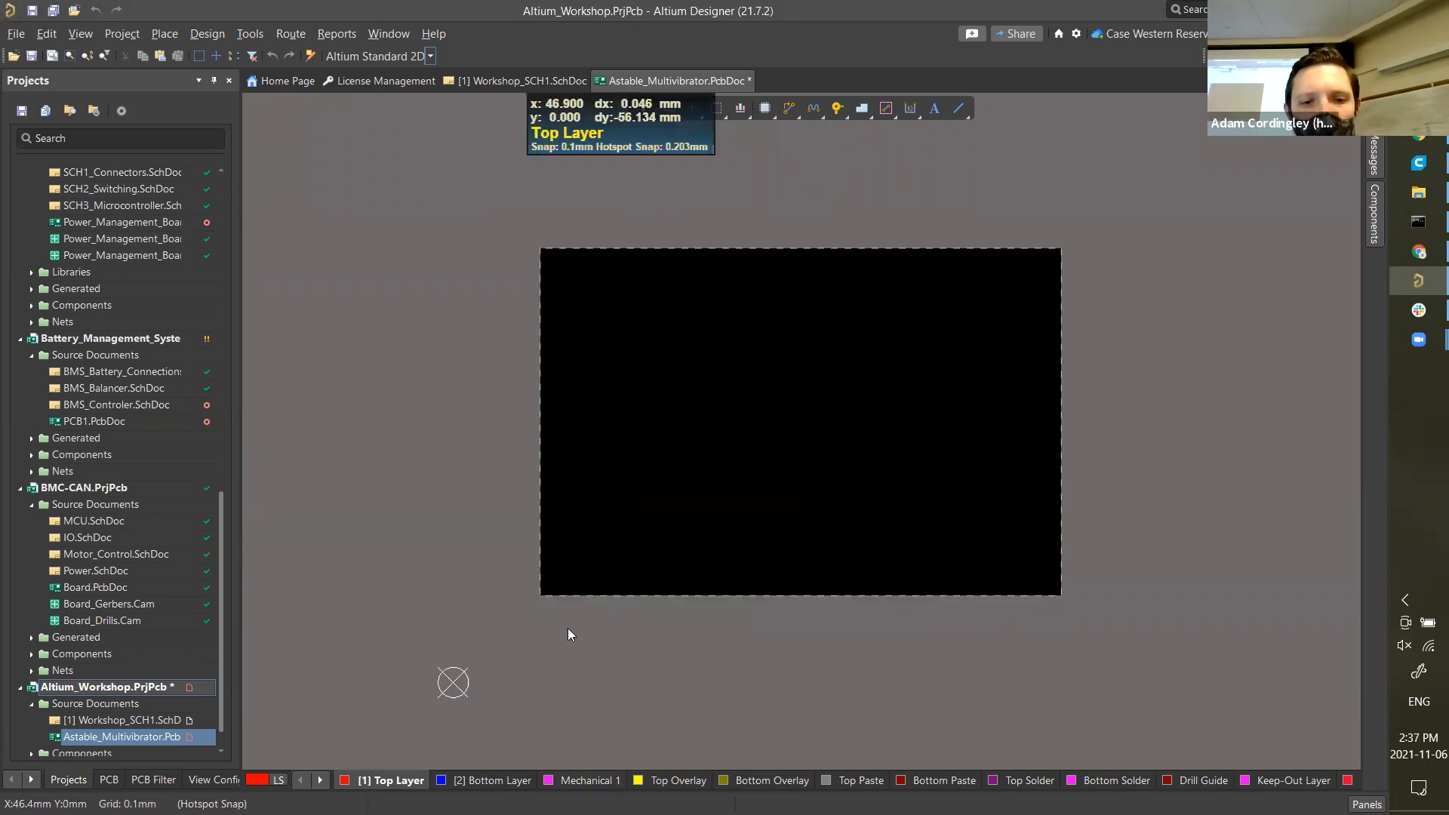
ctrl+scroll(538, 597, up, 3)
scroll(495, 598, down, 2)
shift+scroll(495, 597, left, 2)
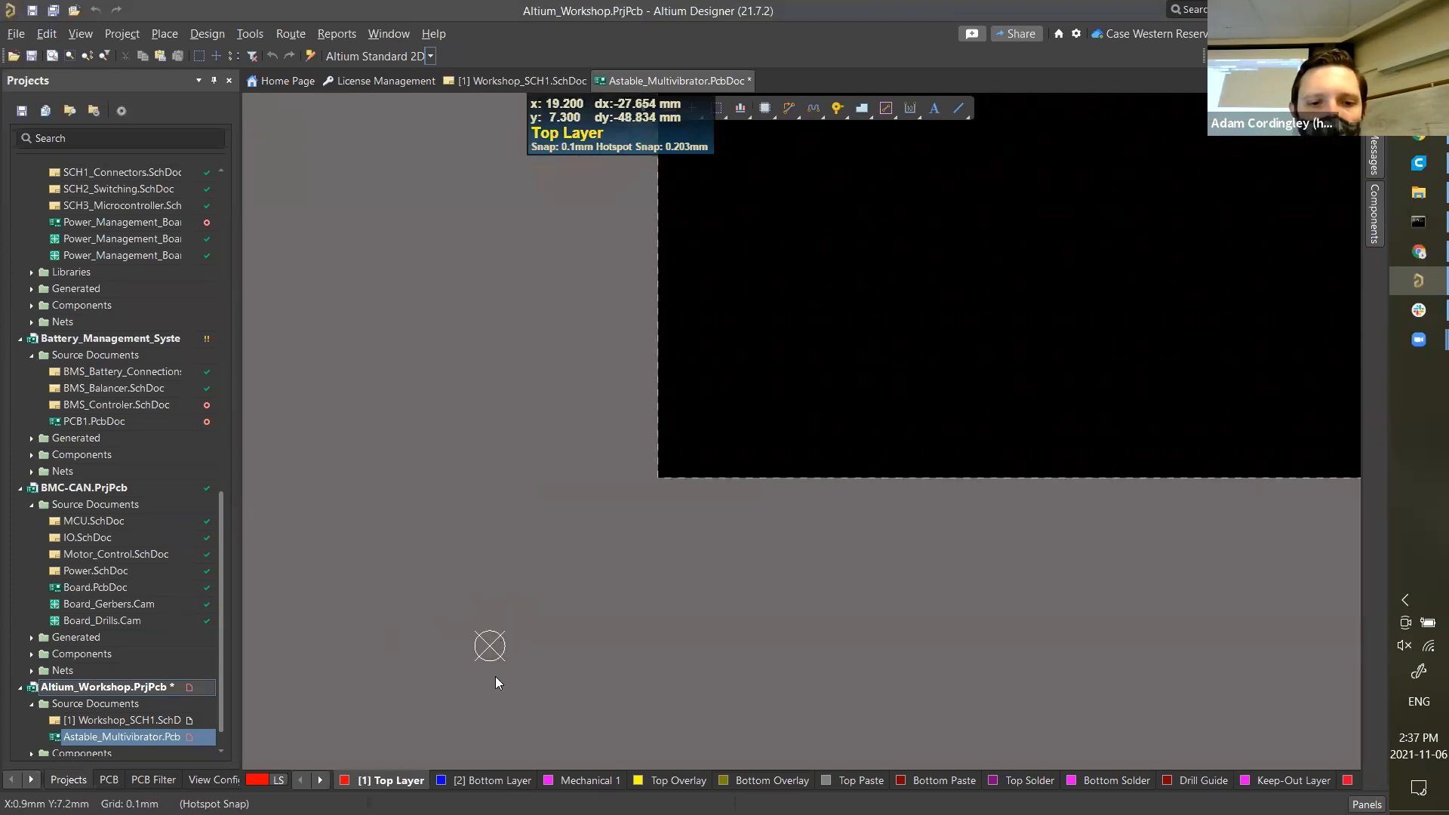
ctrl+scroll(495, 646, down, 2)
shift+scroll(511, 595, right, 1)
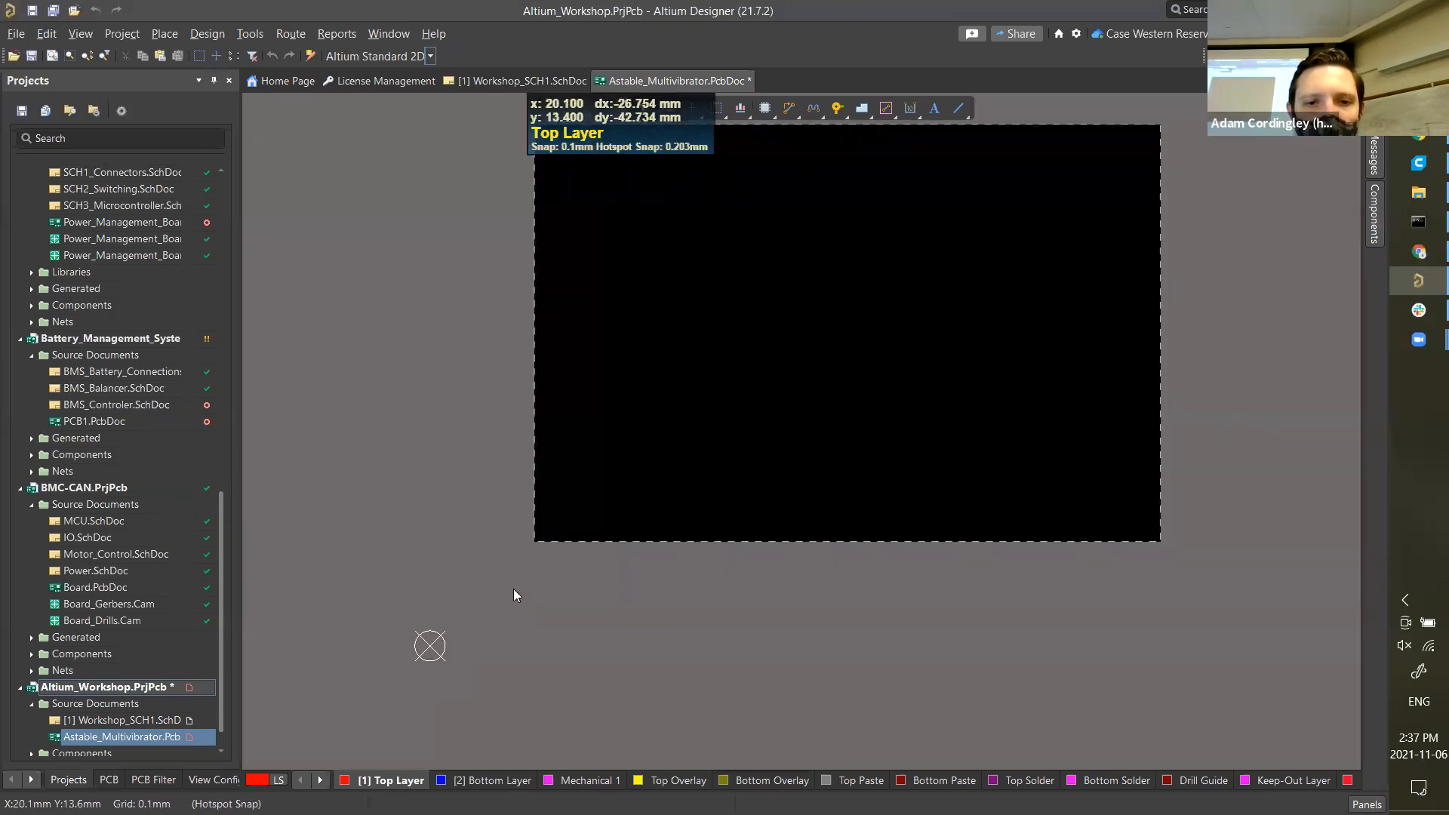
ctrl+scroll(512, 595, down, 1)
scroll(512, 595, up, 1)
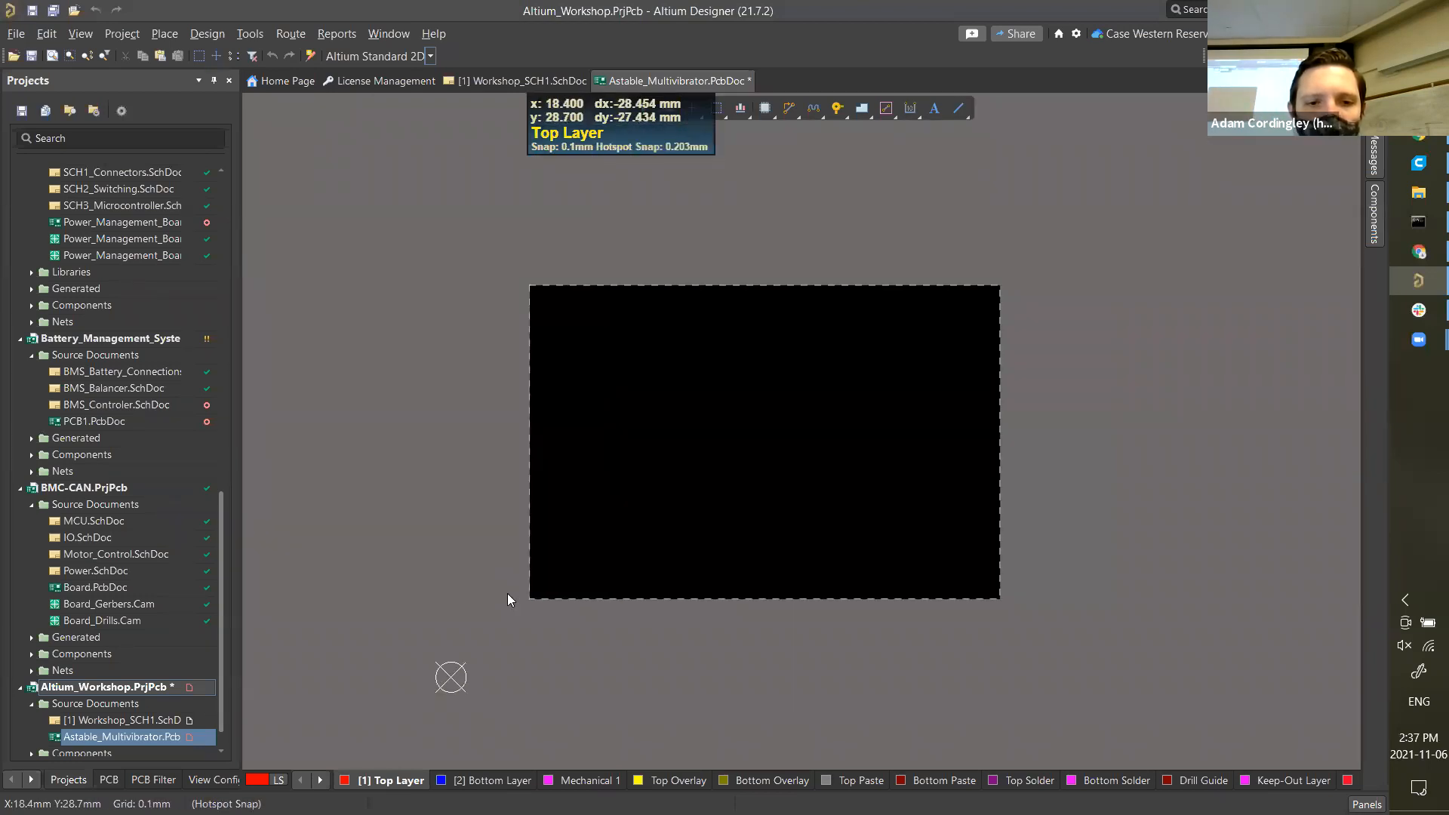
key(ctrl+s)
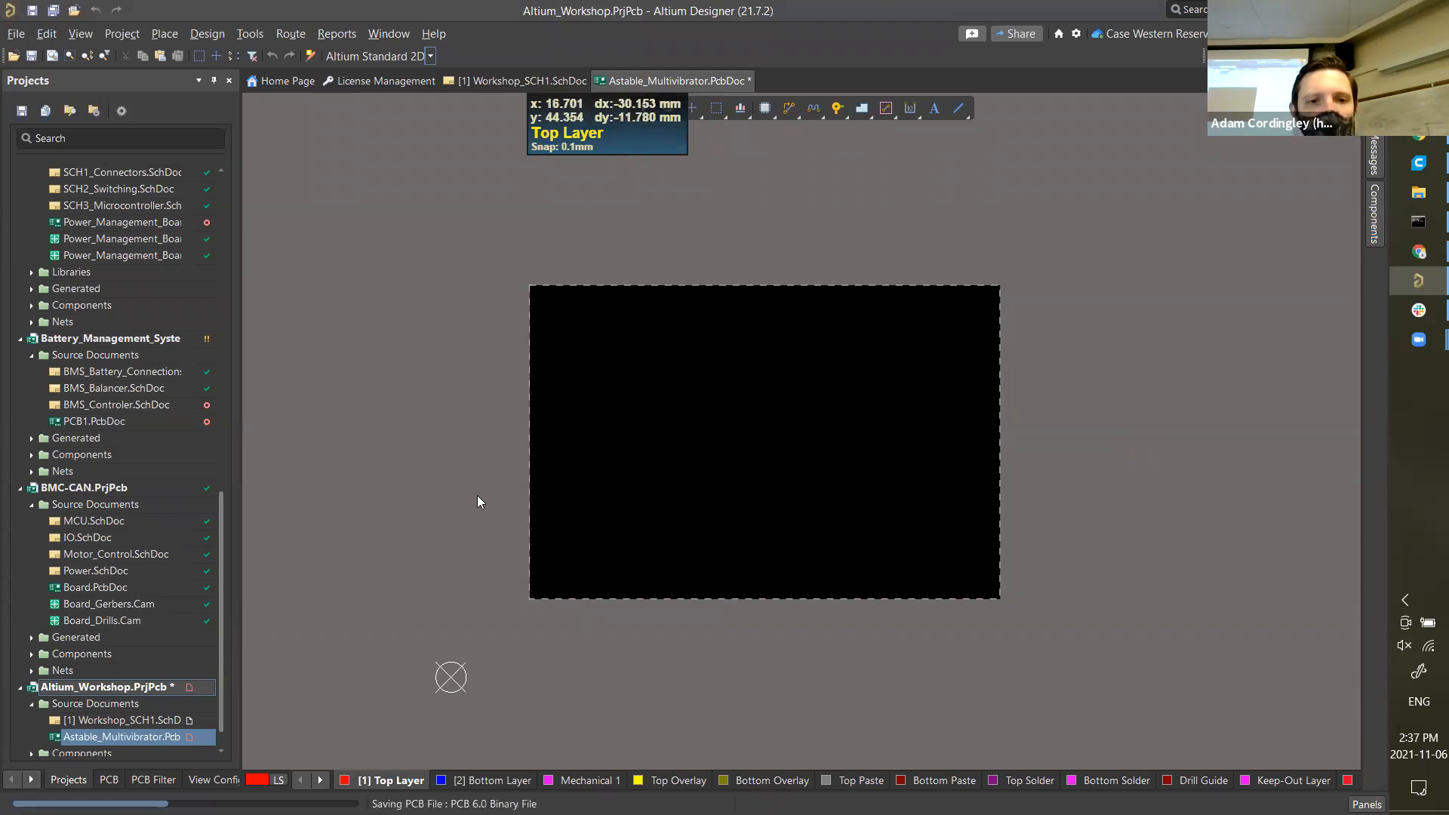
- Import the changes from Altium_Workshop.PrjPcb into the PCB document, validating and executing the full engineering change order
click(202, 37)
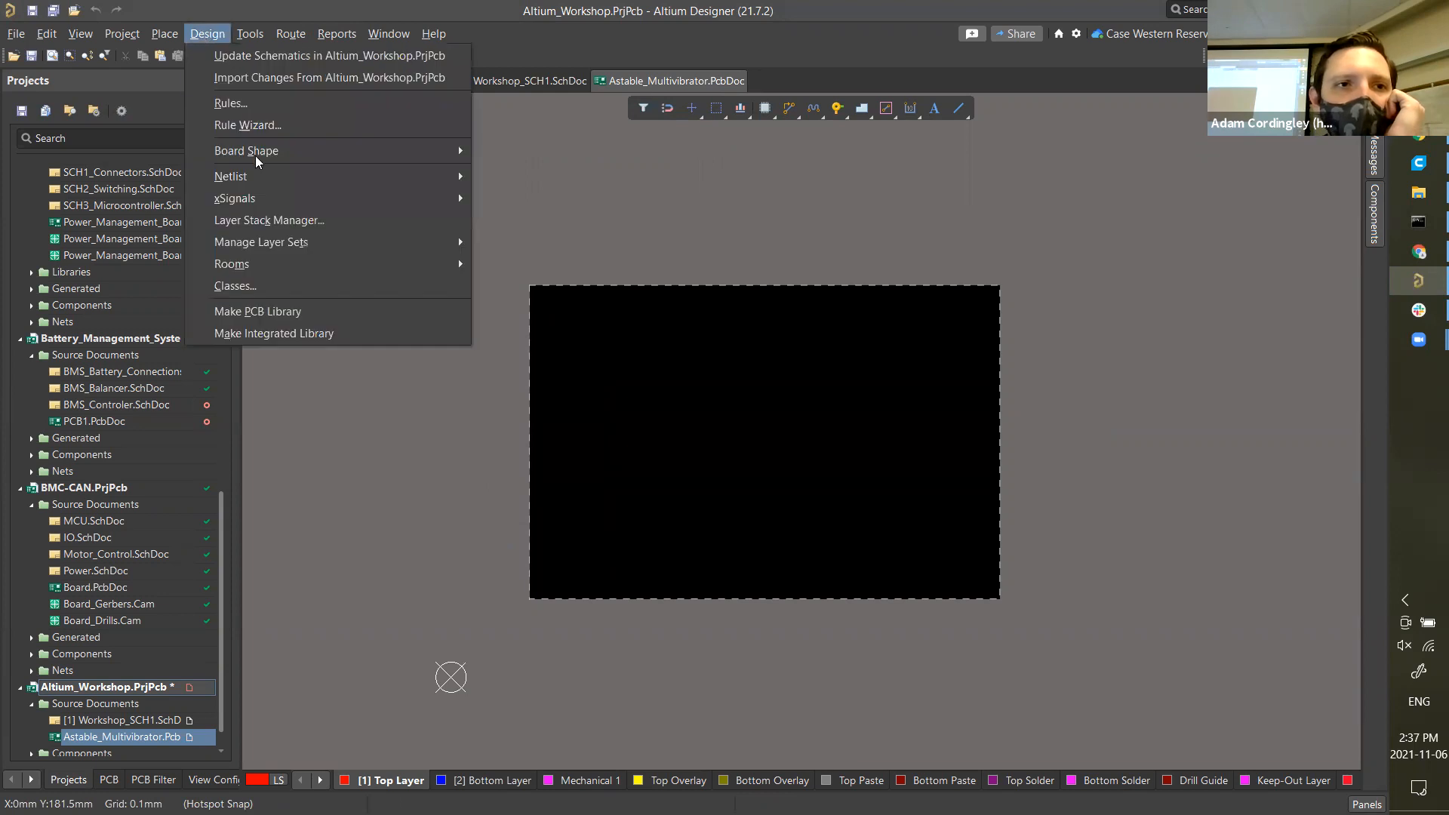
click(285, 80)
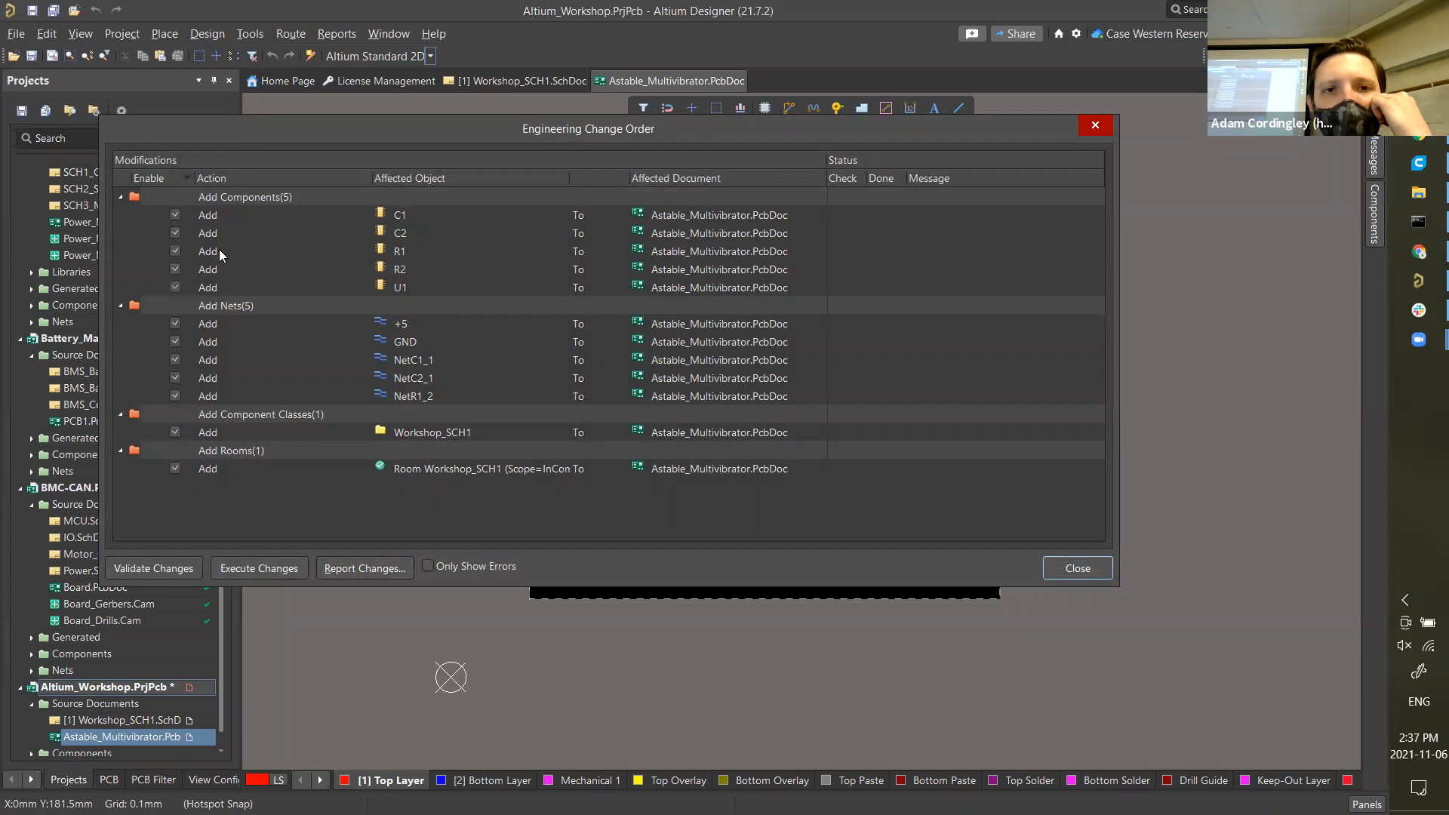
drag(373, 129, 486, 123)
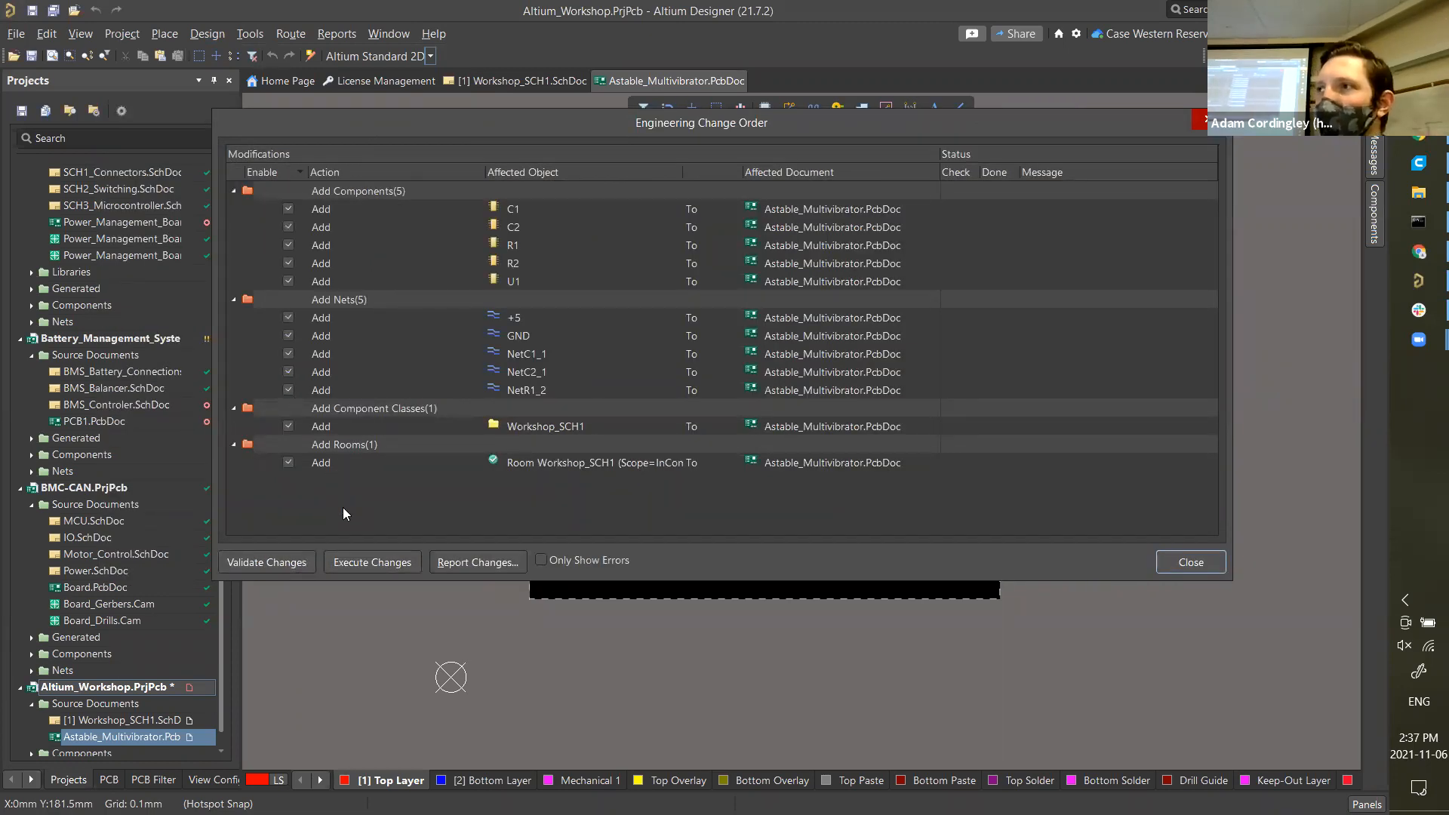
click(319, 461)
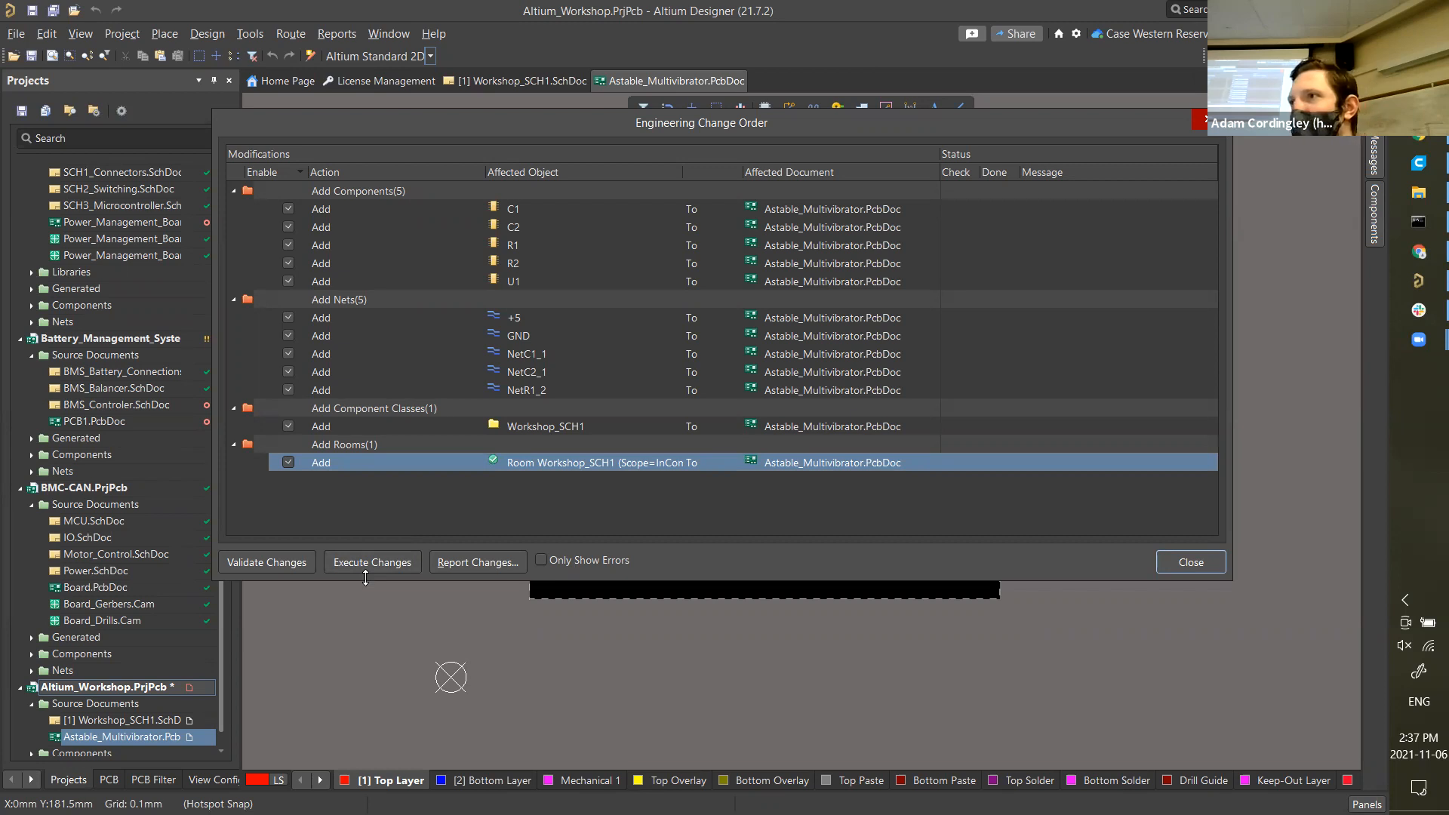
click(270, 565)
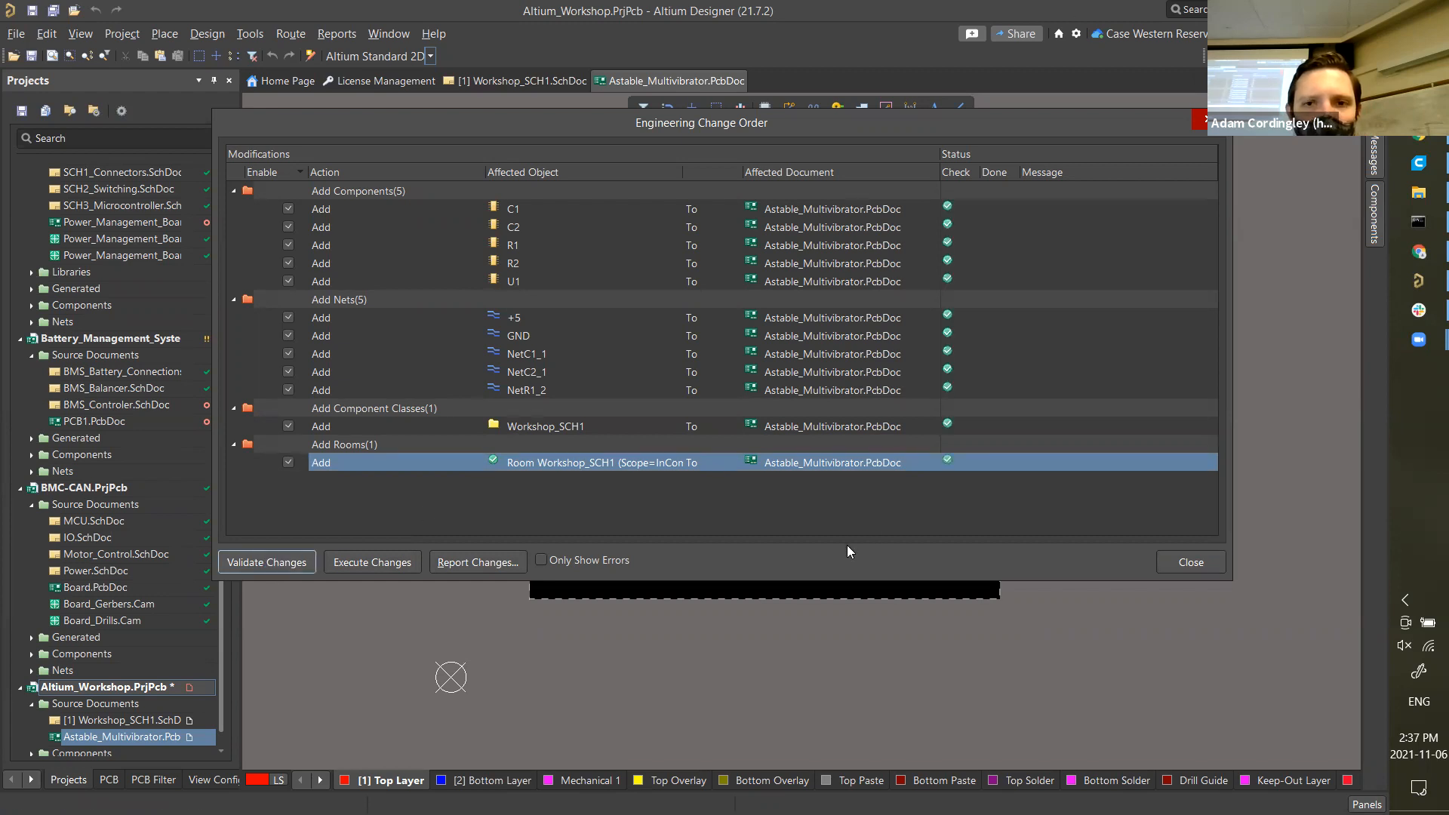
click(357, 565)
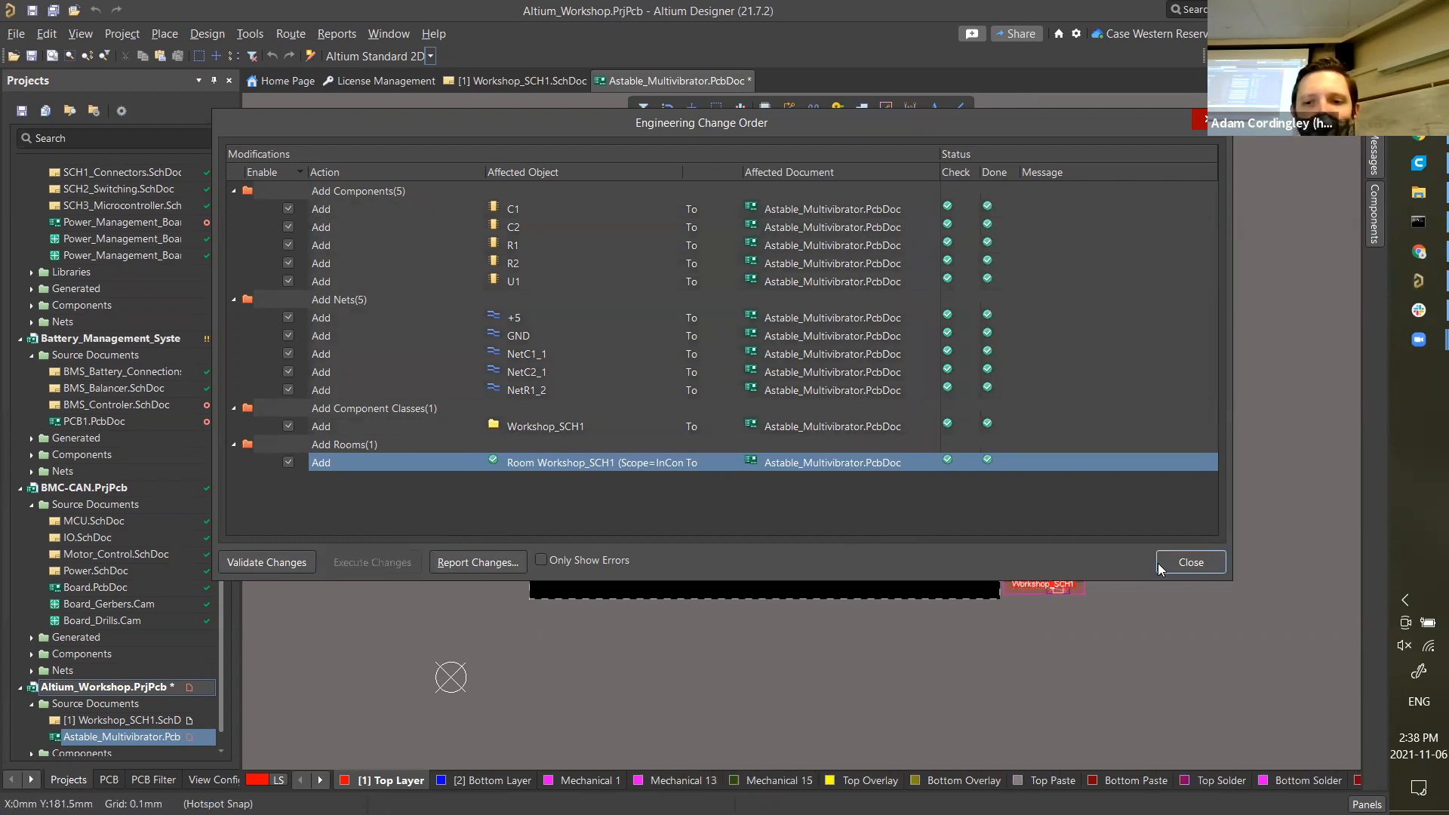
click(1190, 563)
- Delete the Workshop_SCH1 room around the imported components and undo the deletion
scroll(1060, 608, up, 2)
scroll(1040, 502, down, 4)
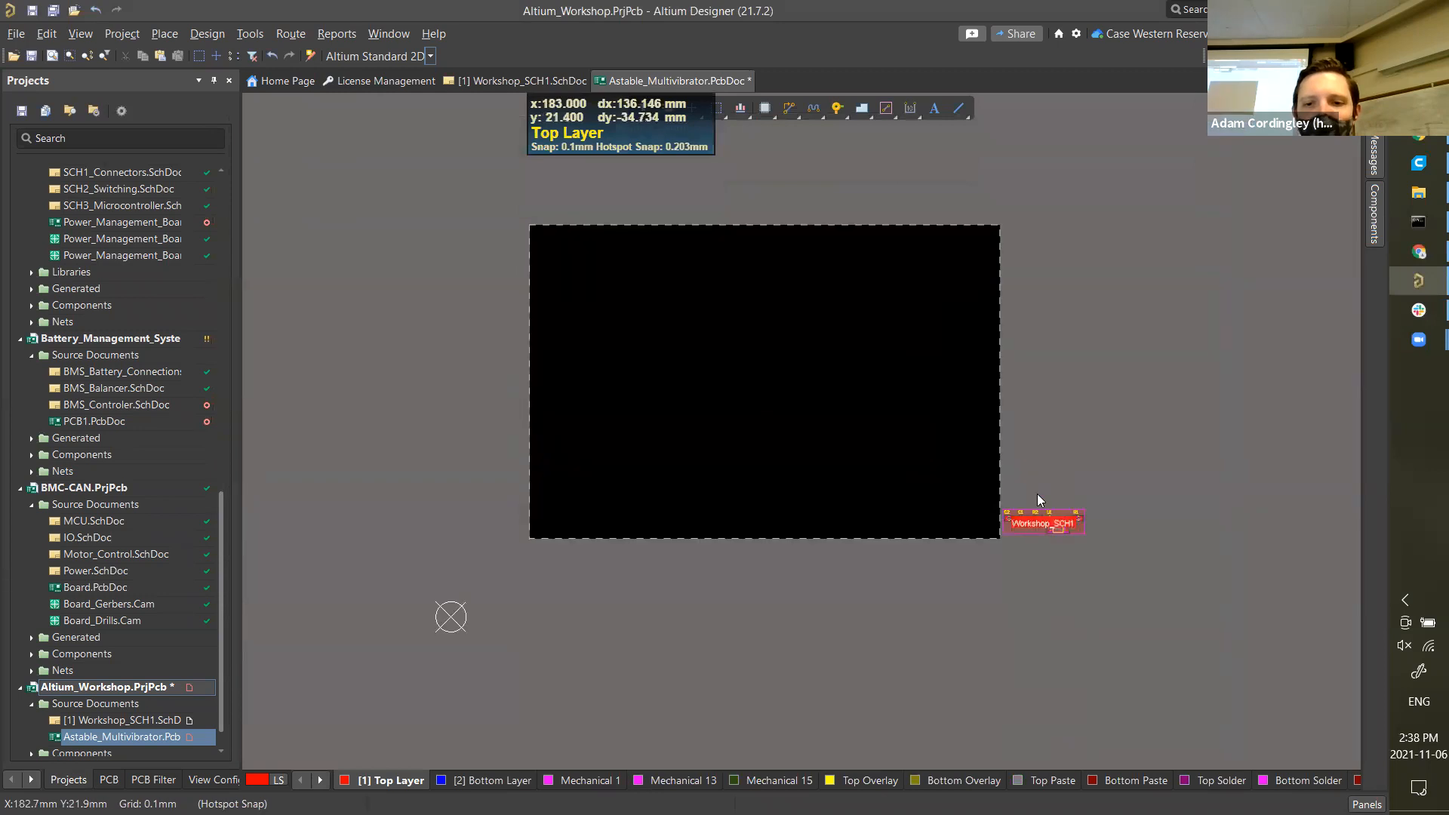
ctrl+scroll(1036, 561, up, 2)
ctrl+scroll(1036, 562, up, 3)
ctrl+scroll(963, 563, down, 2)
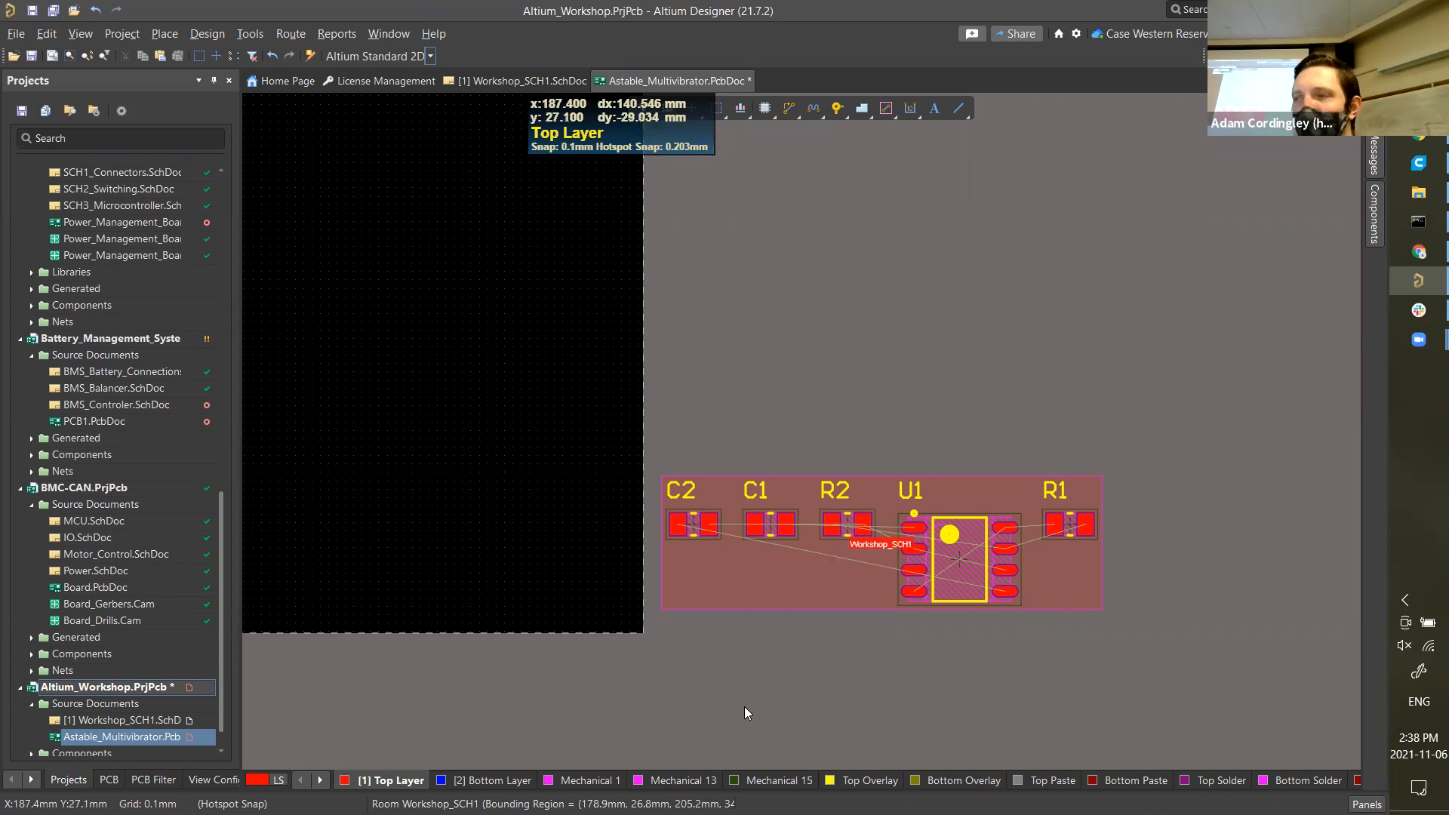
click(746, 607)
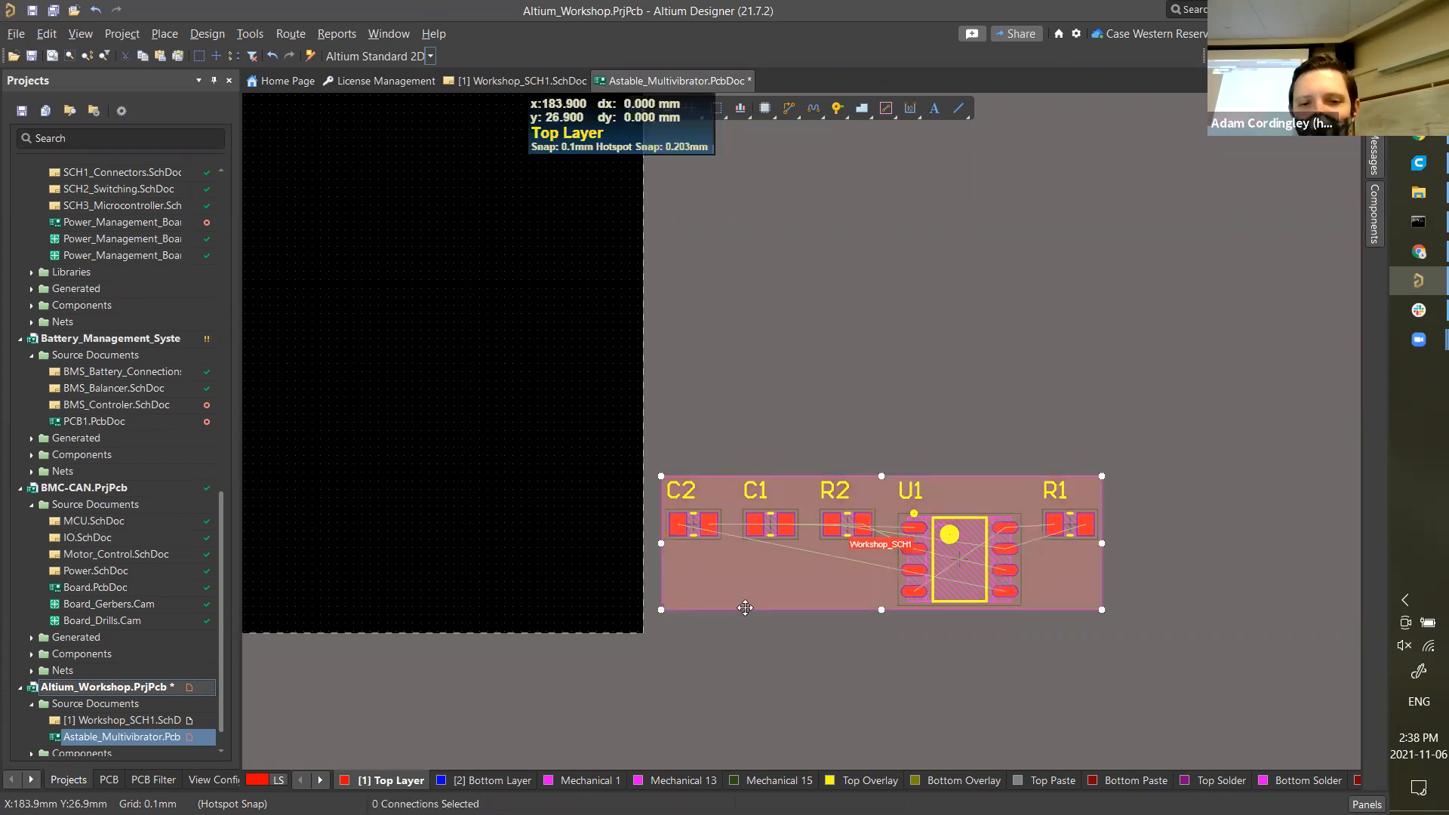
key(Delete)
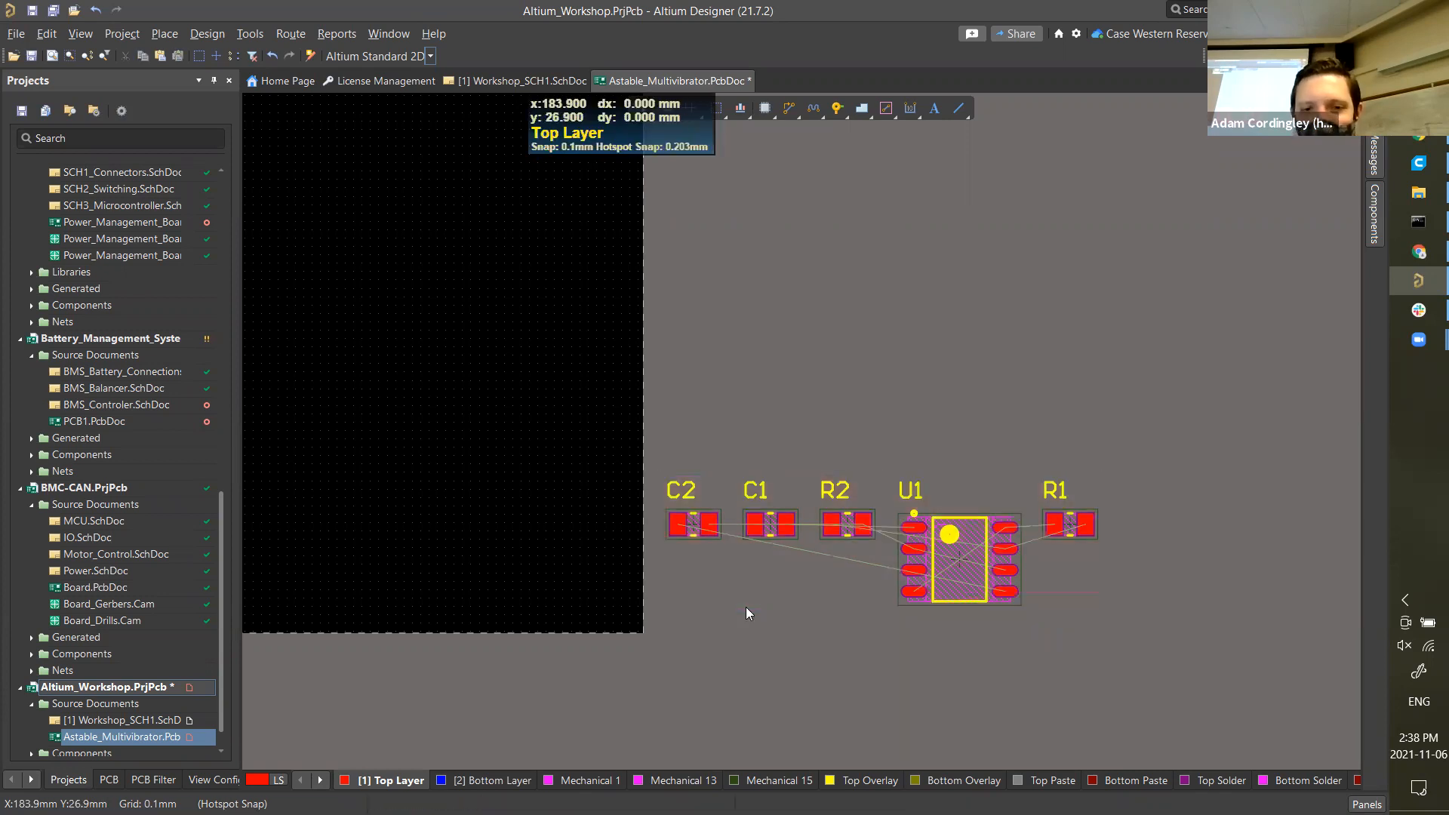
ctrl+scroll(726, 611, down, 3)
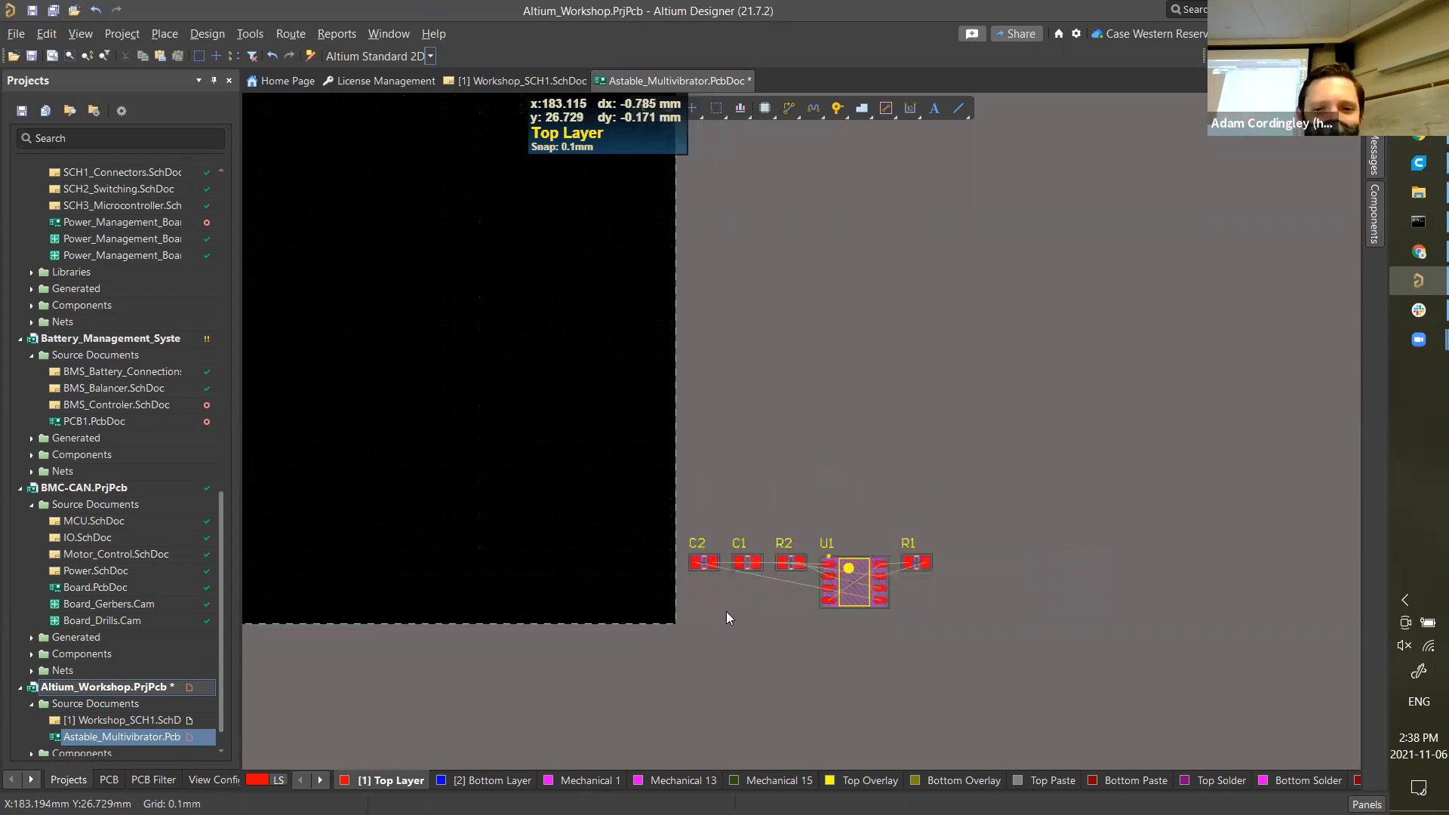
shift+scroll(730, 610, up, 2)
shift+scroll(733, 616, down, 2)
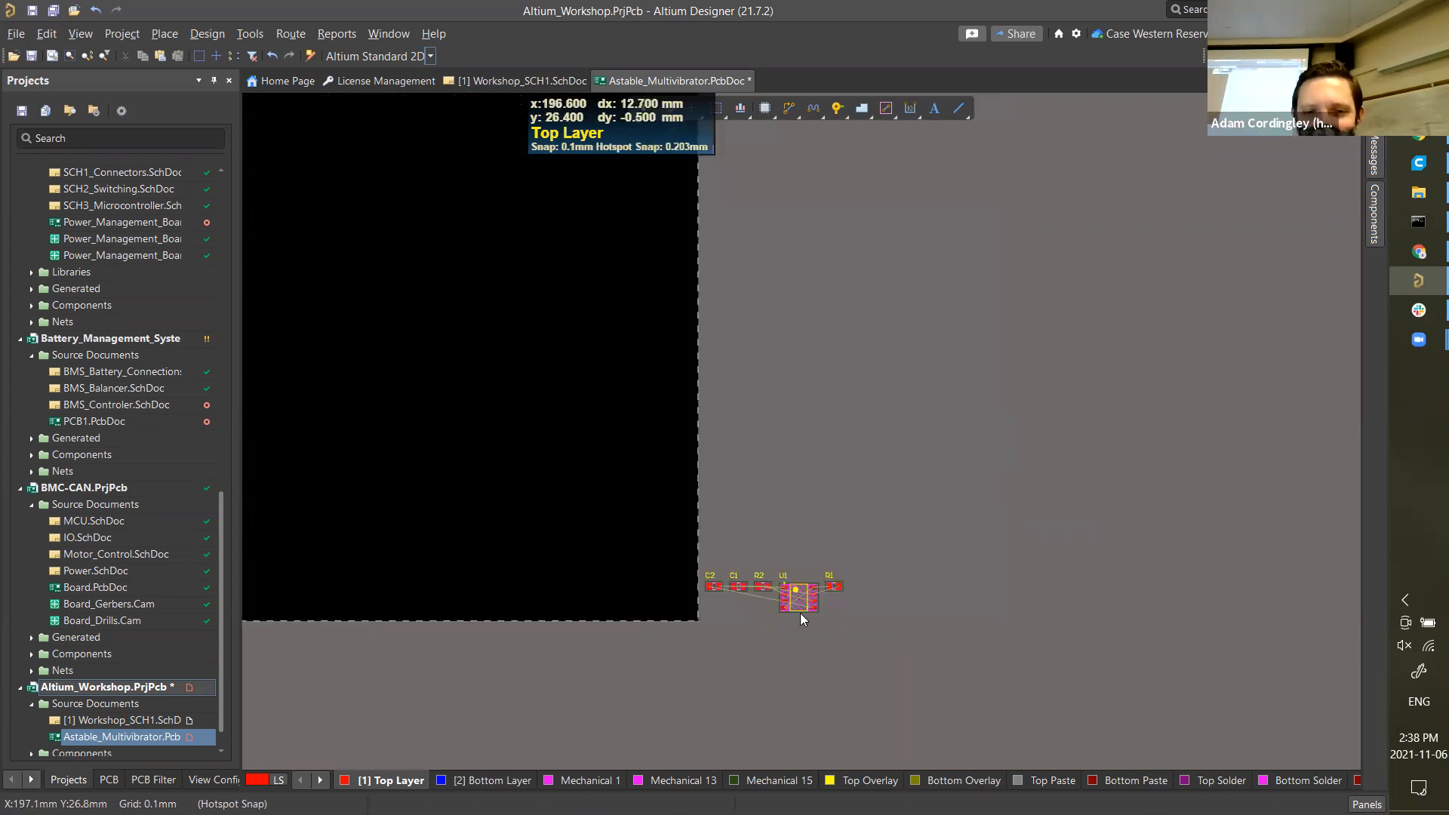
key(ctrl)
key(ctrl+z)
ctrl+scroll(714, 588, up, 4)
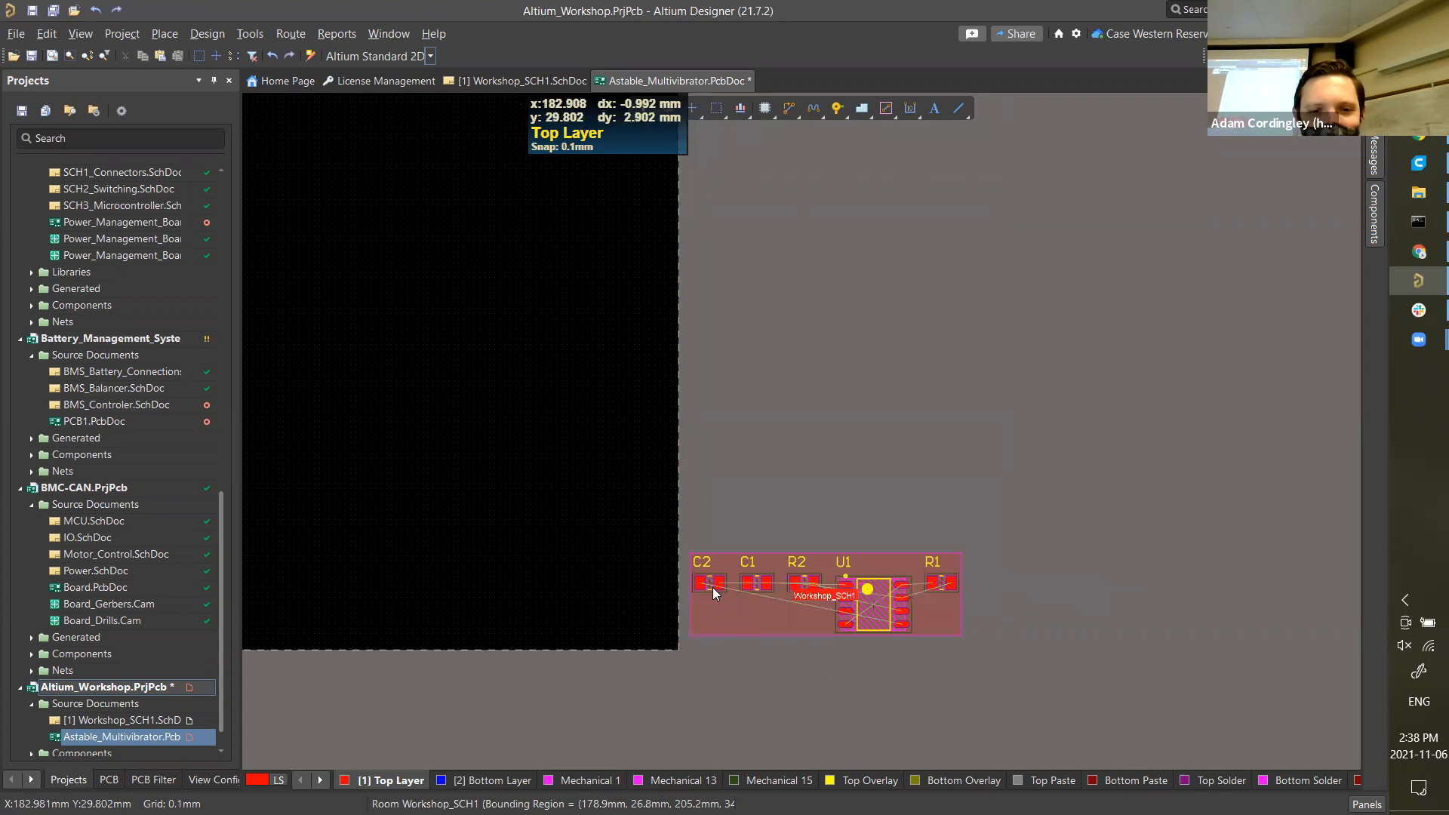
- Move capacitor C2 out of the component row onto the board near its lower-right corner
scroll(714, 589, down, 3)
scroll(708, 552, up, 3)
ctrl+scroll(707, 566, down, 2)
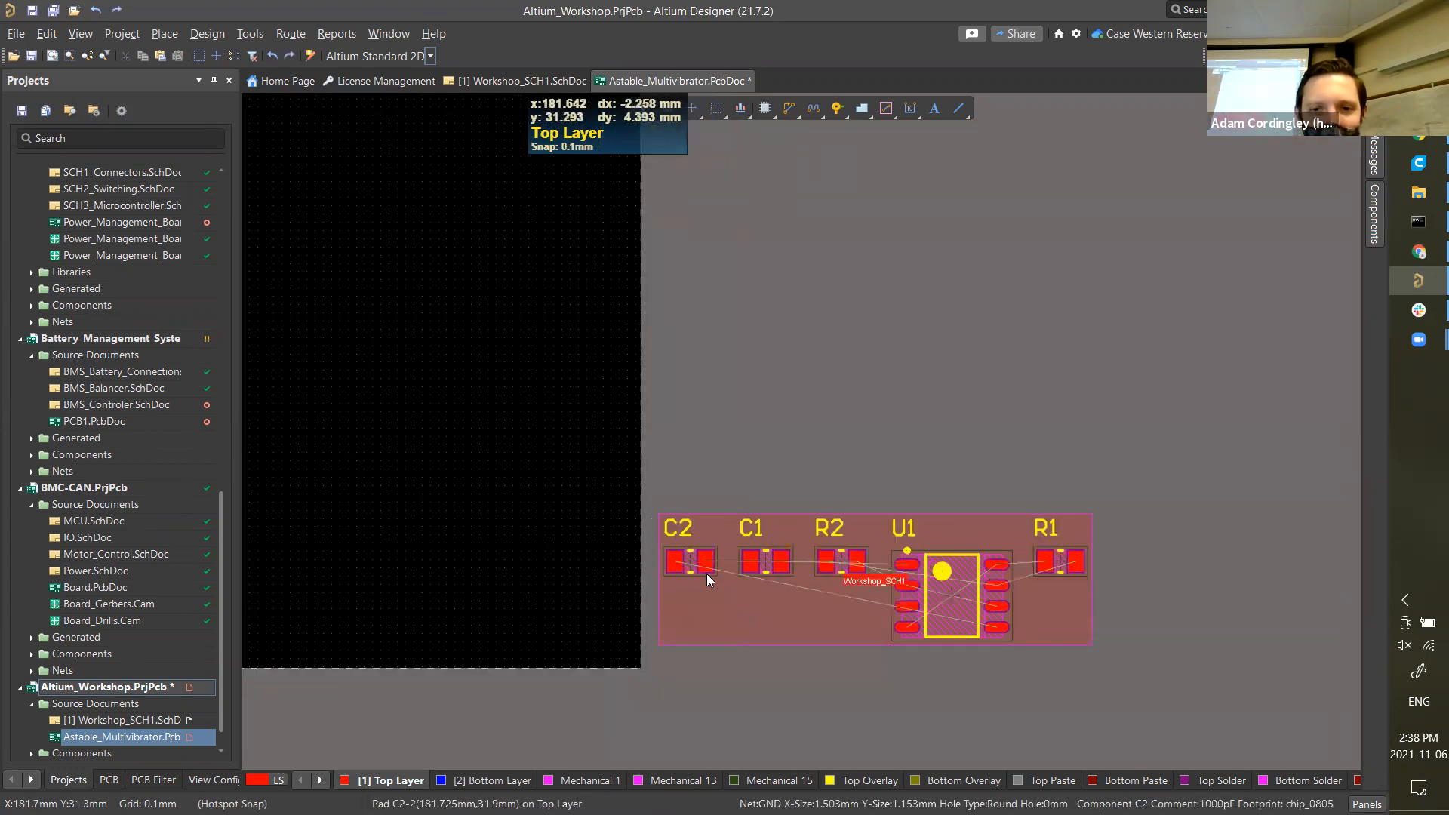
click(693, 563)
click(690, 563)
click(687, 563)
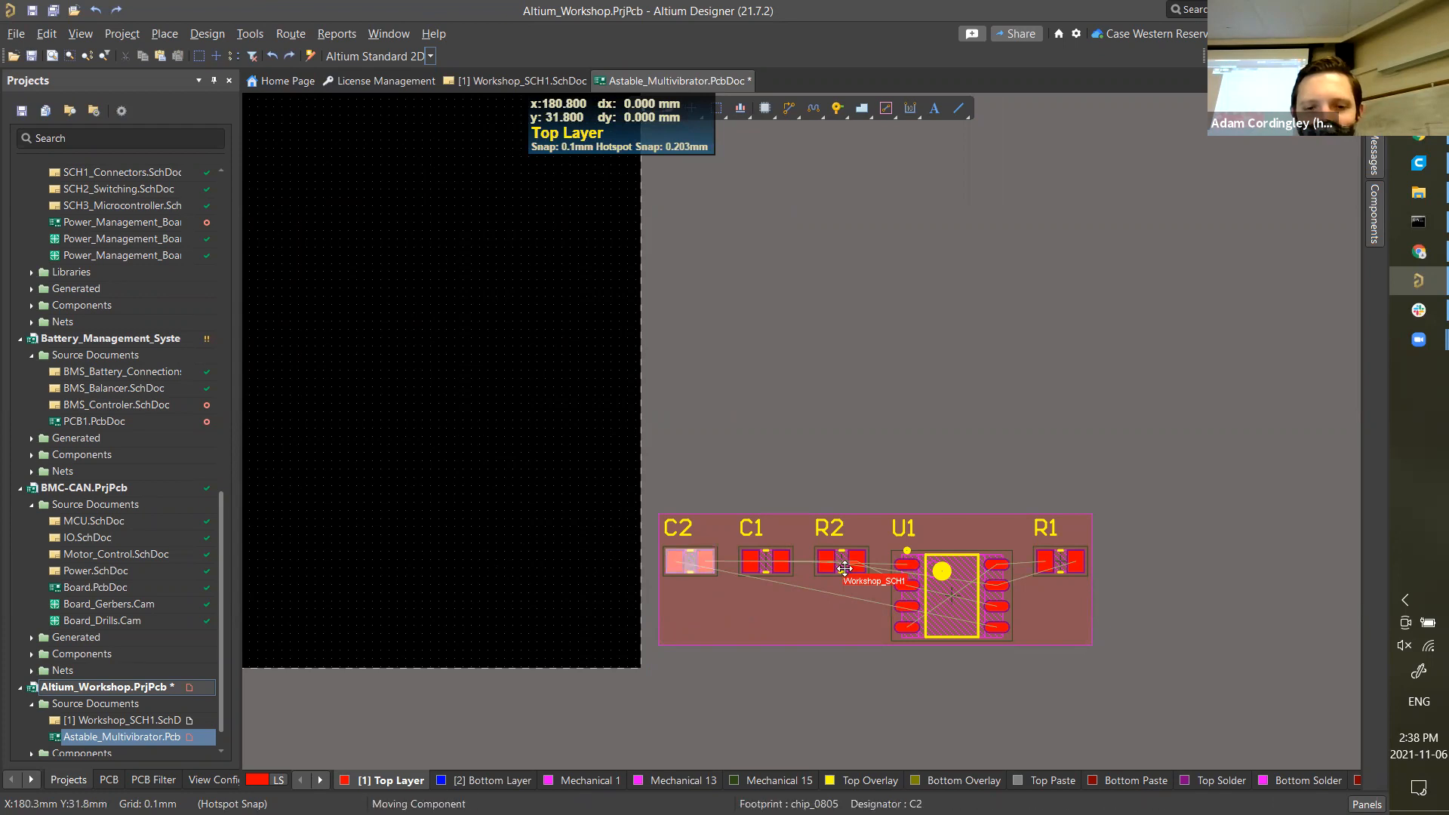
drag(688, 559, 527, 565)
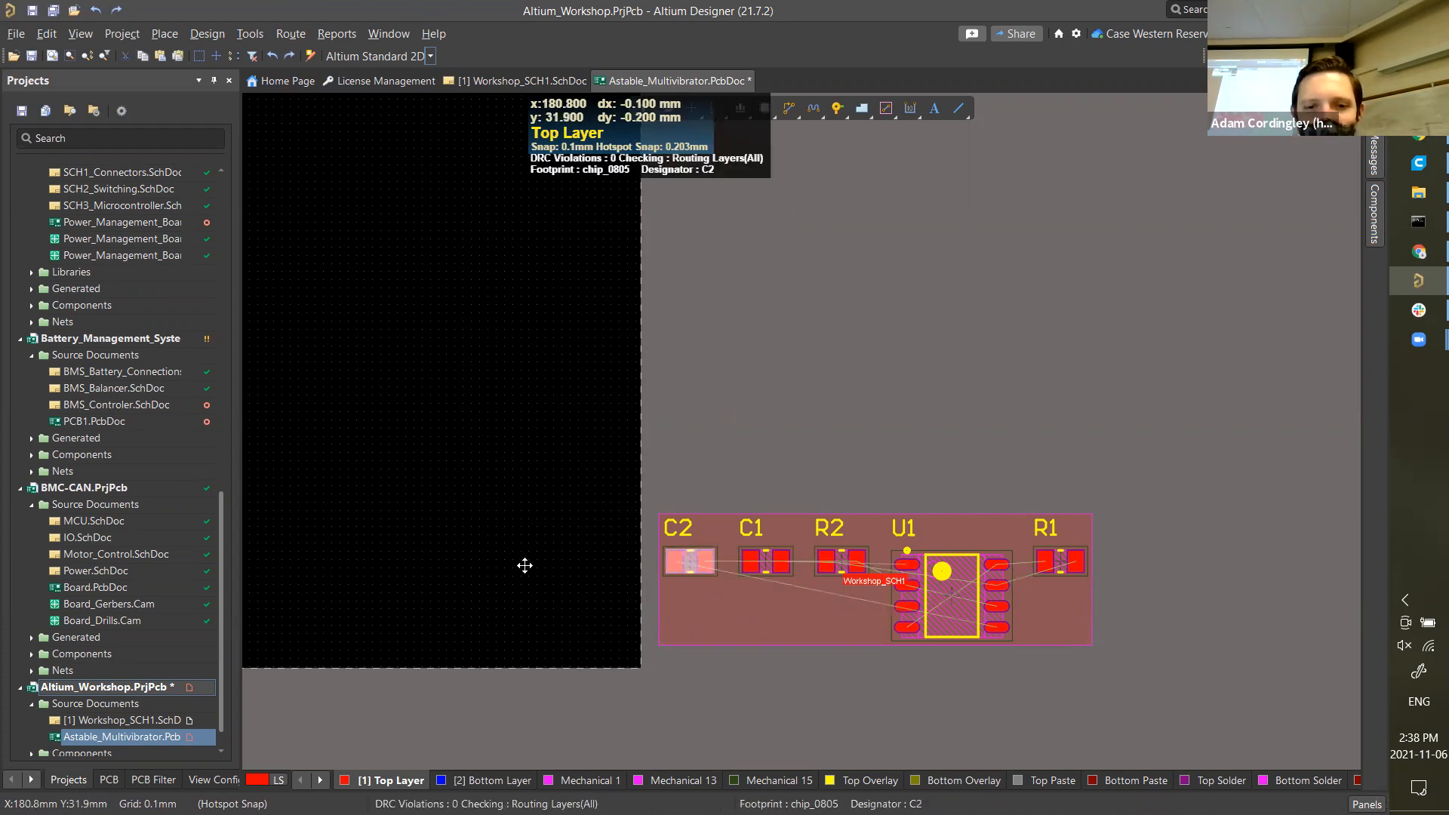
ctrl+scroll(512, 582, up, 4)
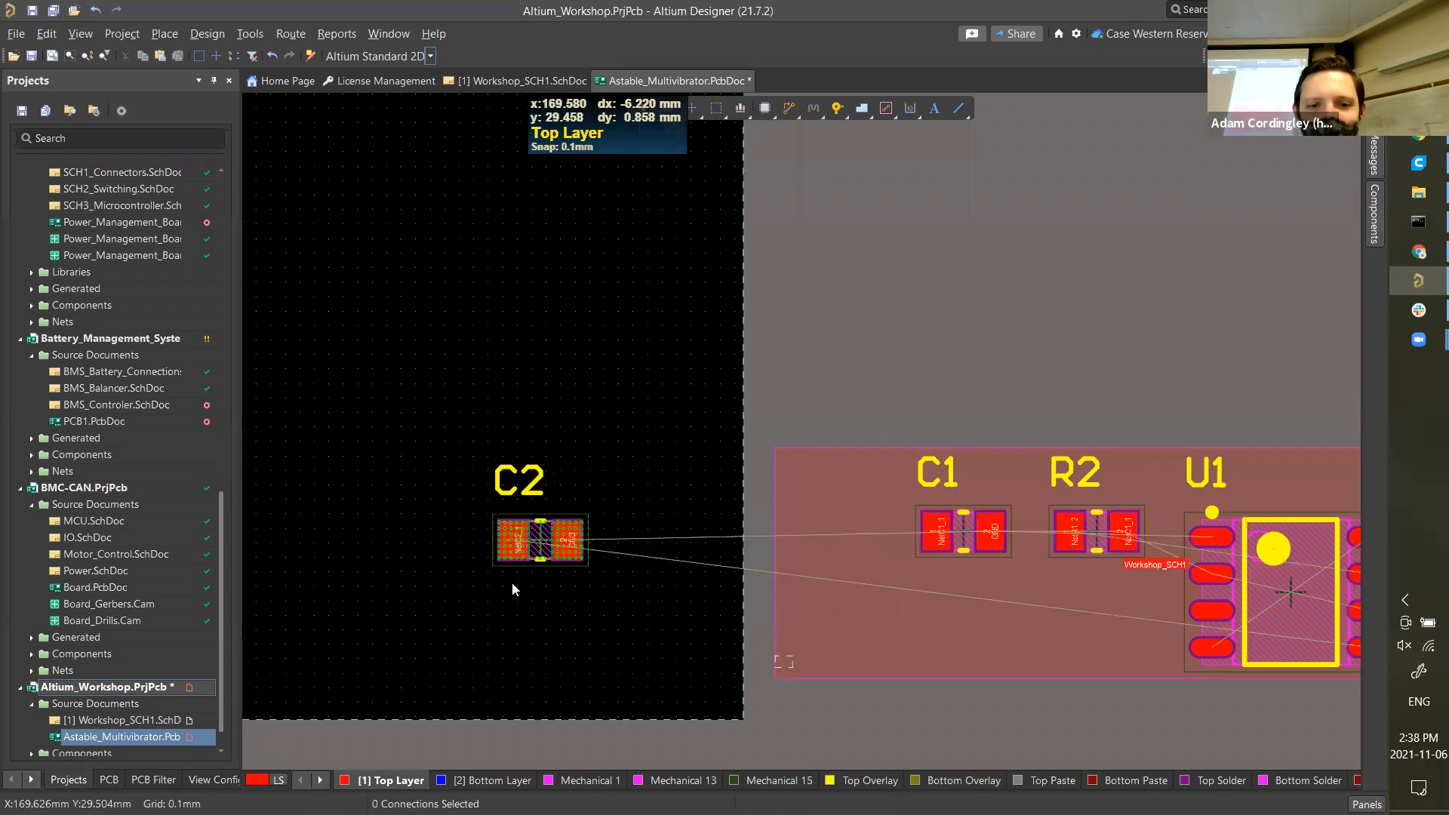
- Stretch the Workshop_SCH1 room's left edge onto the board so that the room encloses C2
ctrl+scroll(596, 506, down, 3)
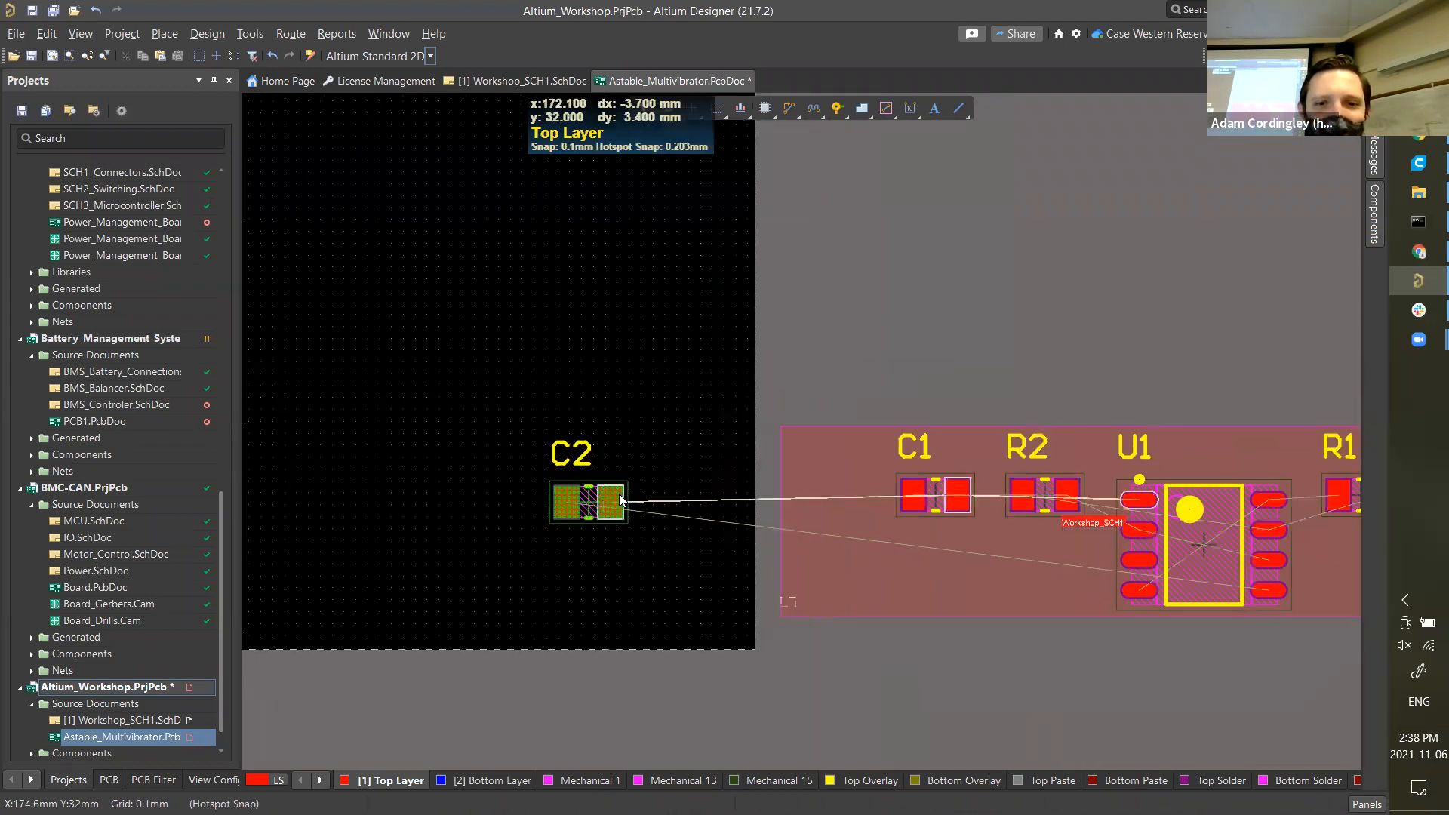
click(664, 495)
drag(663, 494, 368, 521)
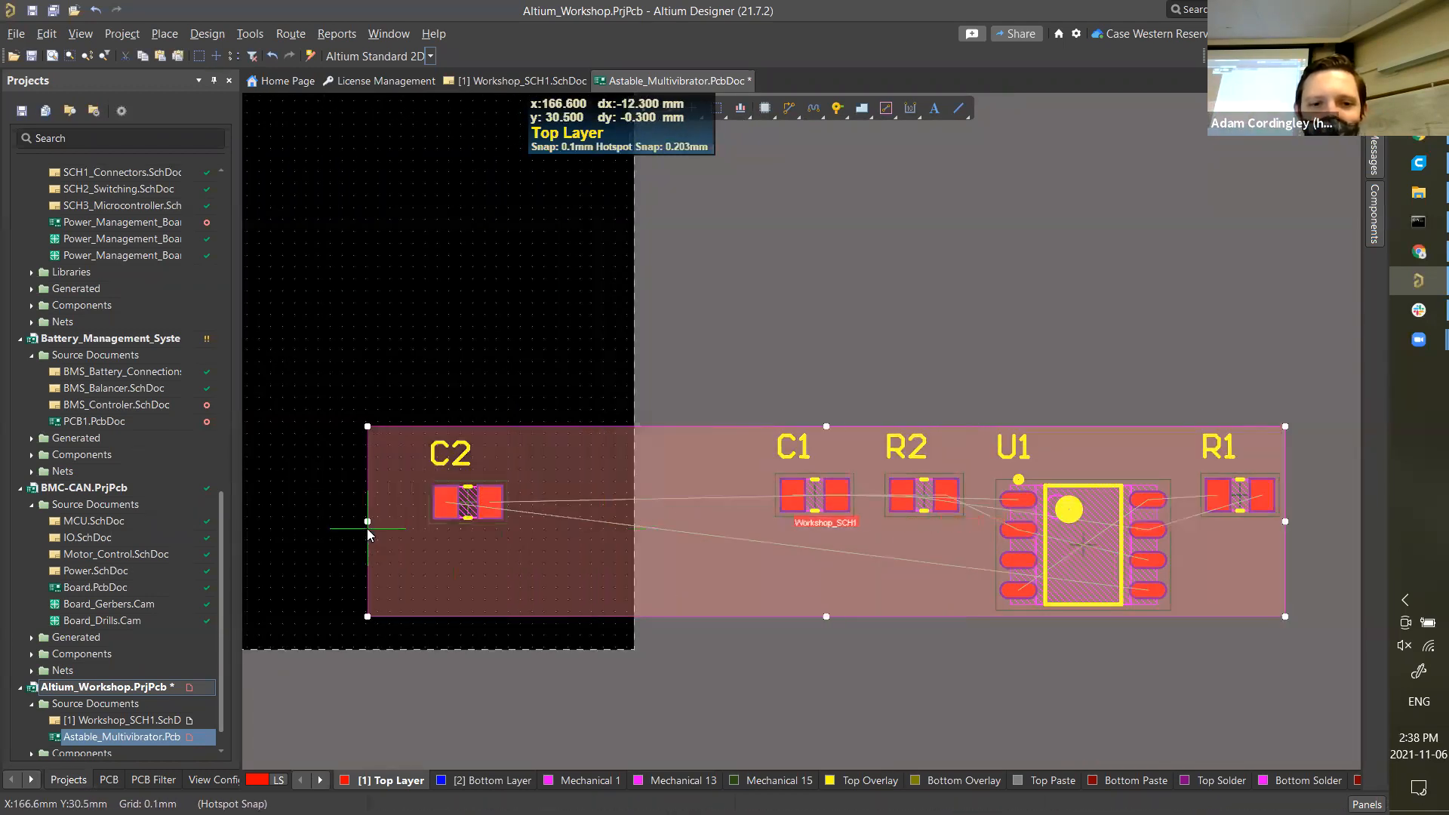
click(853, 704)
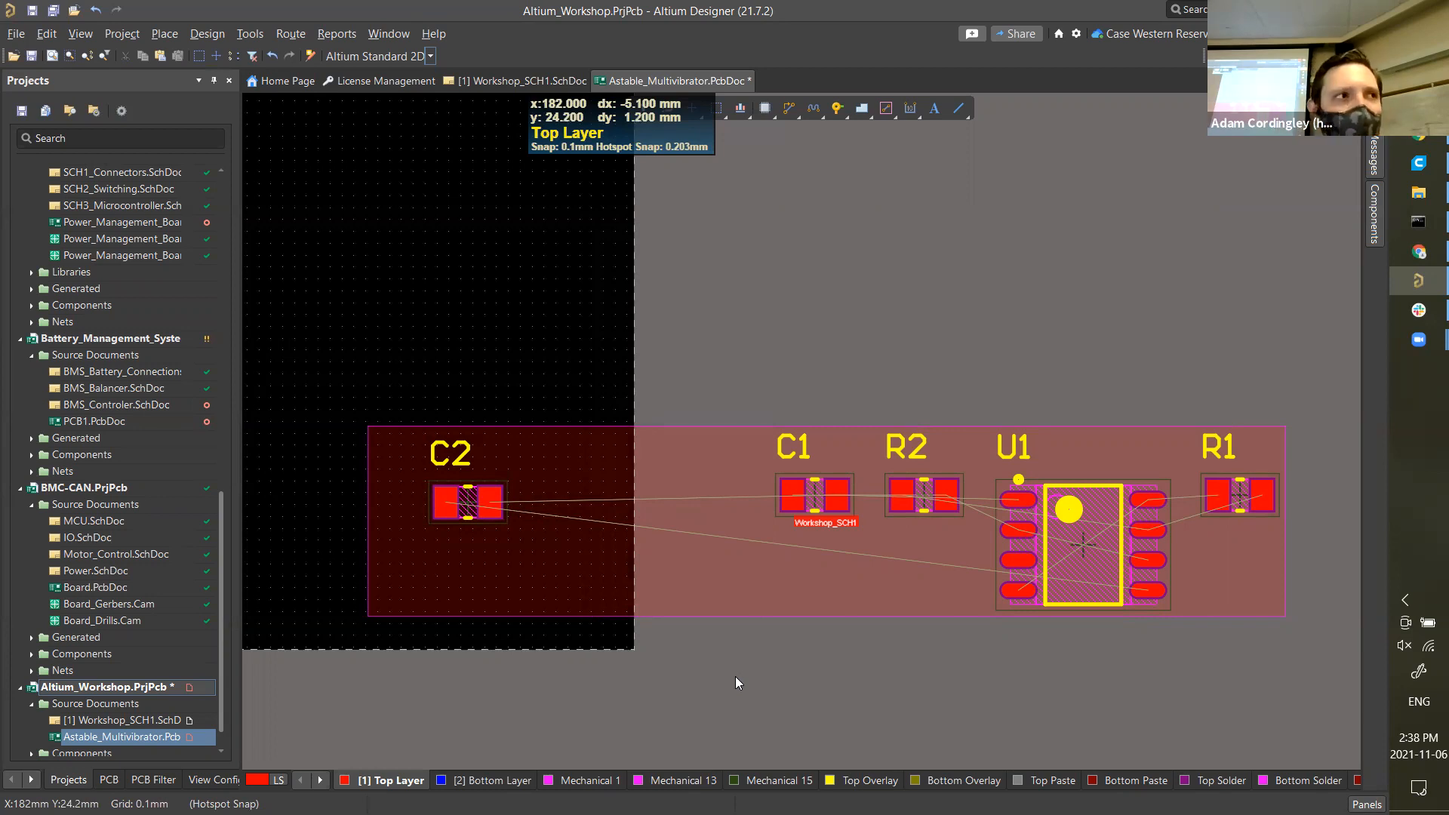
- Delete the Workshop_SCH1 room while keeping its components
click(812, 604)
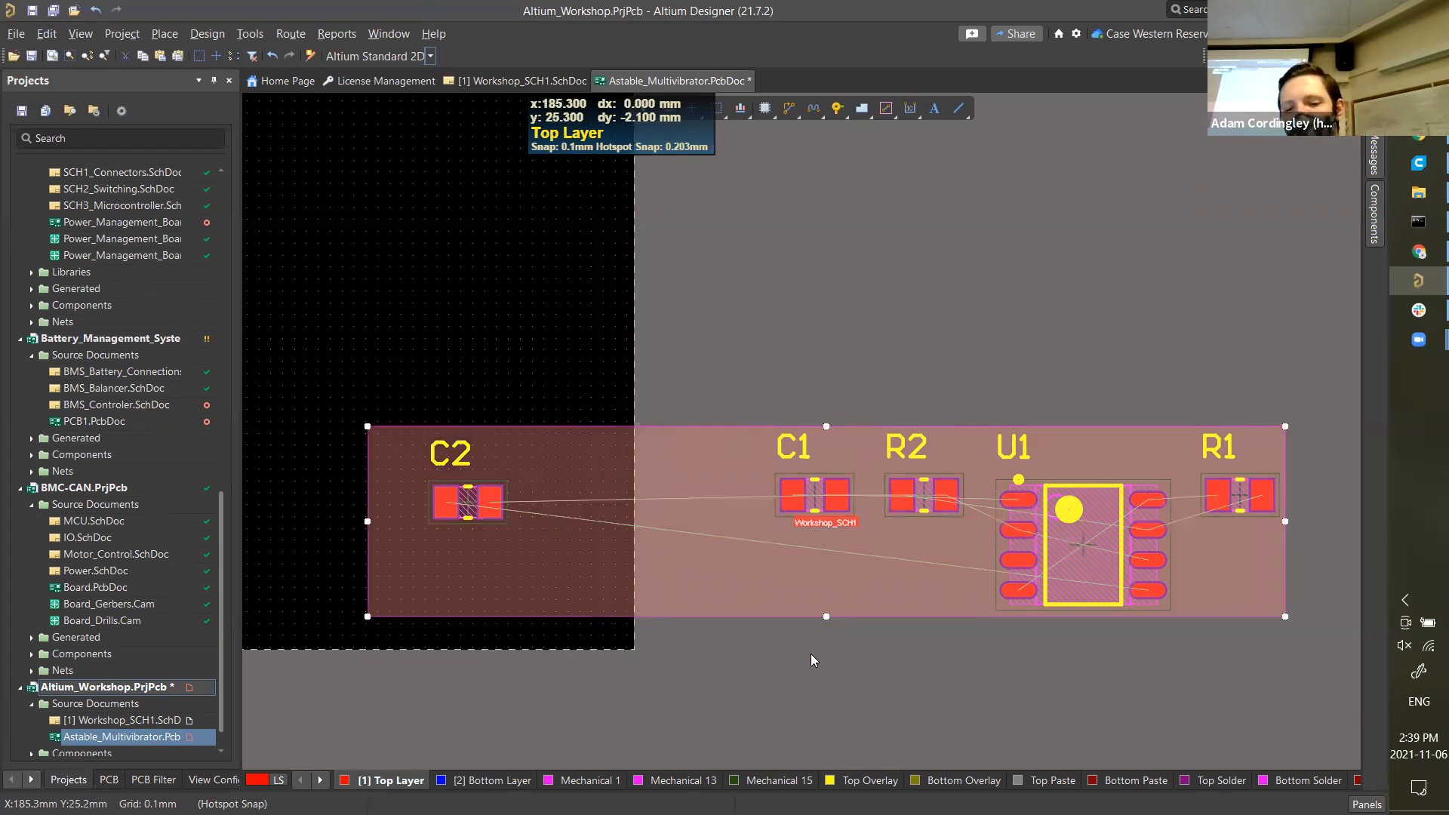
key(Delete)
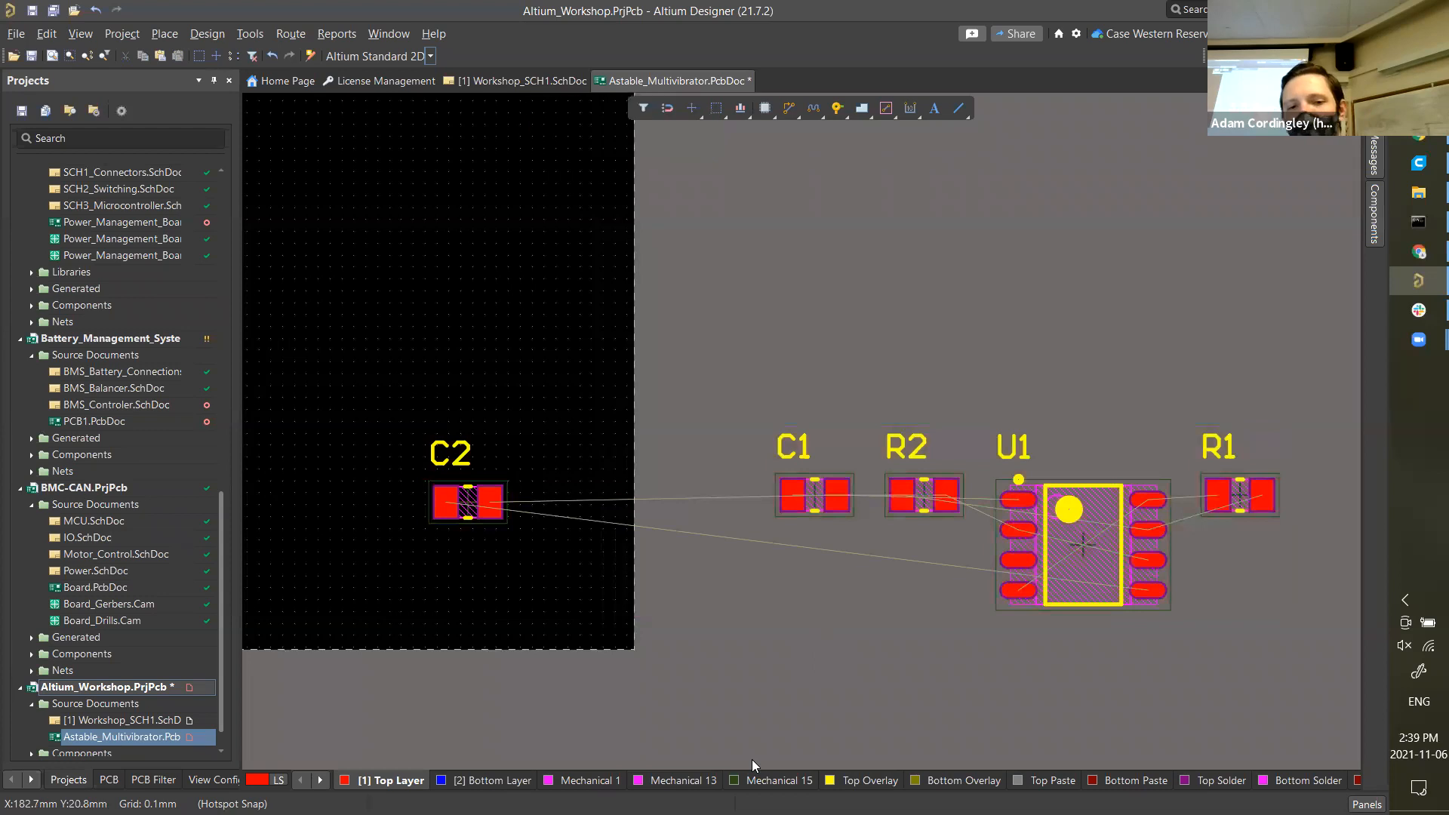
- Move all five components to the board's lower-left area, placing U1 just right of R1
ctrl+scroll(877, 497, down, 8)
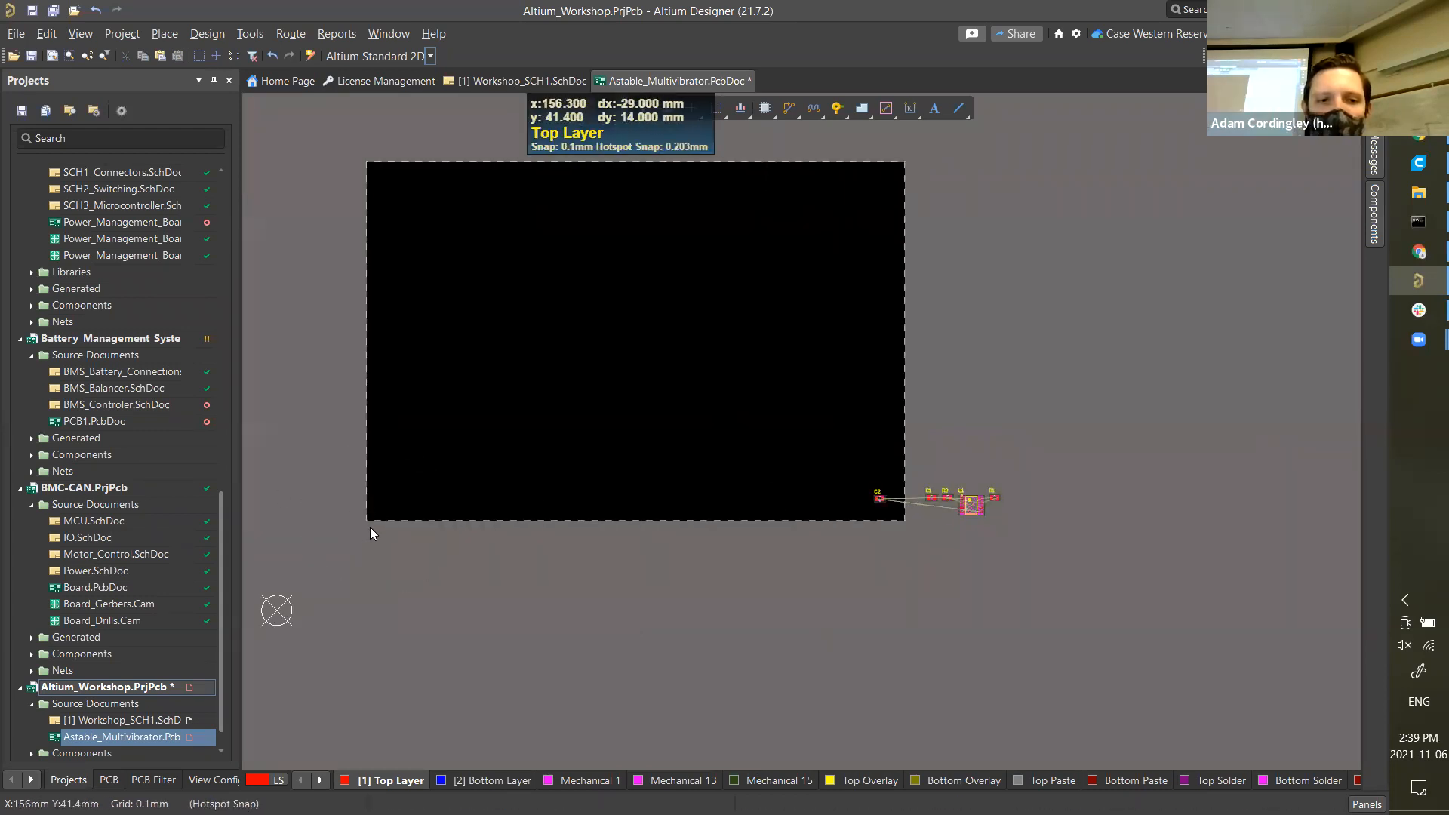
drag(1078, 564, 860, 479)
drag(973, 510, 471, 522)
mouse_move(407, 576)
mouse_down()
mouse_move(326, 659)
mouse_move(324, 587)
mouse_move(318, 613)
mouse_move(251, 639)
mouse_move(255, 590)
mouse_move(262, 641)
mouse_move(293, 605)
mouse_move(259, 641)
mouse_up()
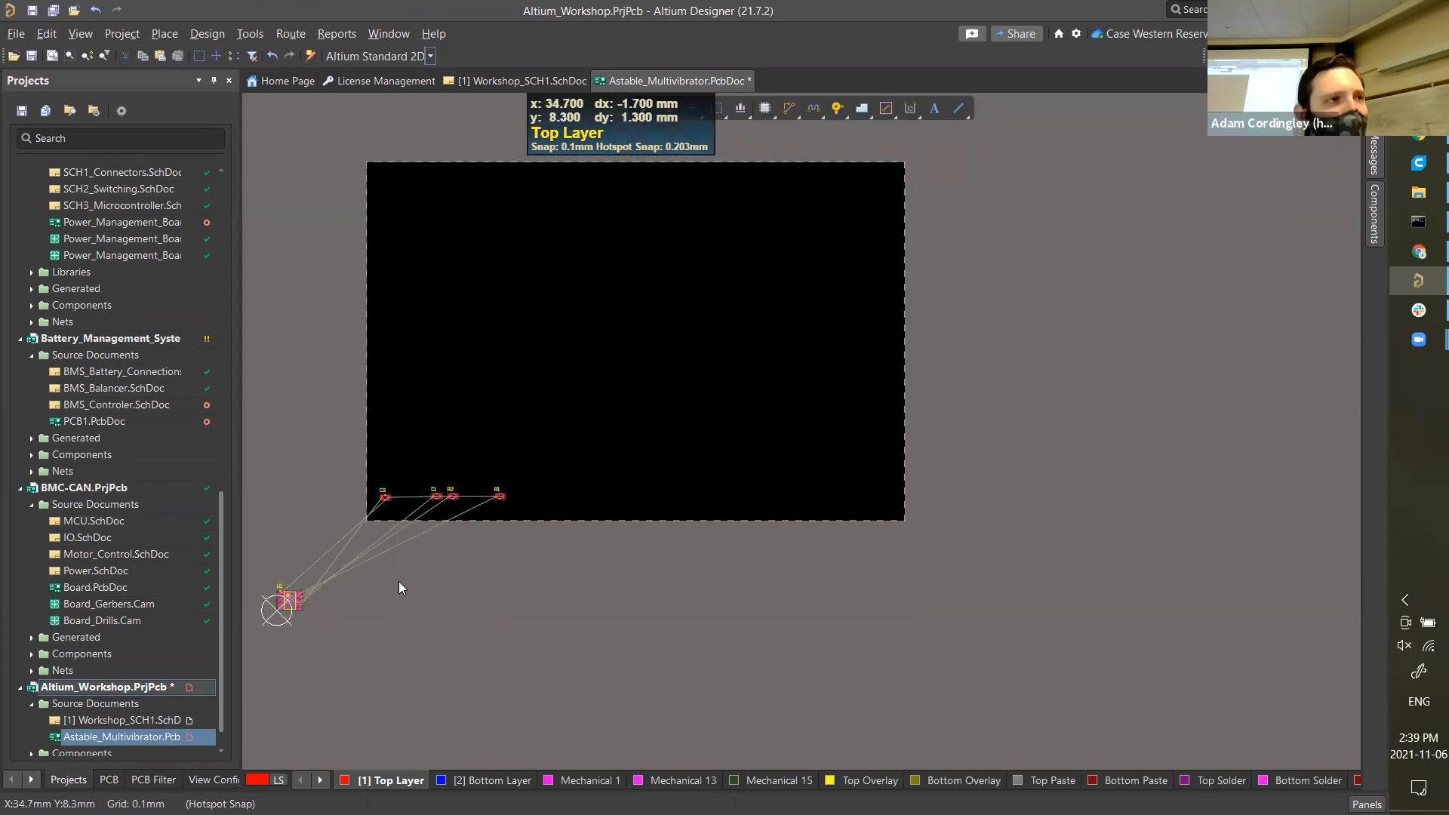
click(288, 604)
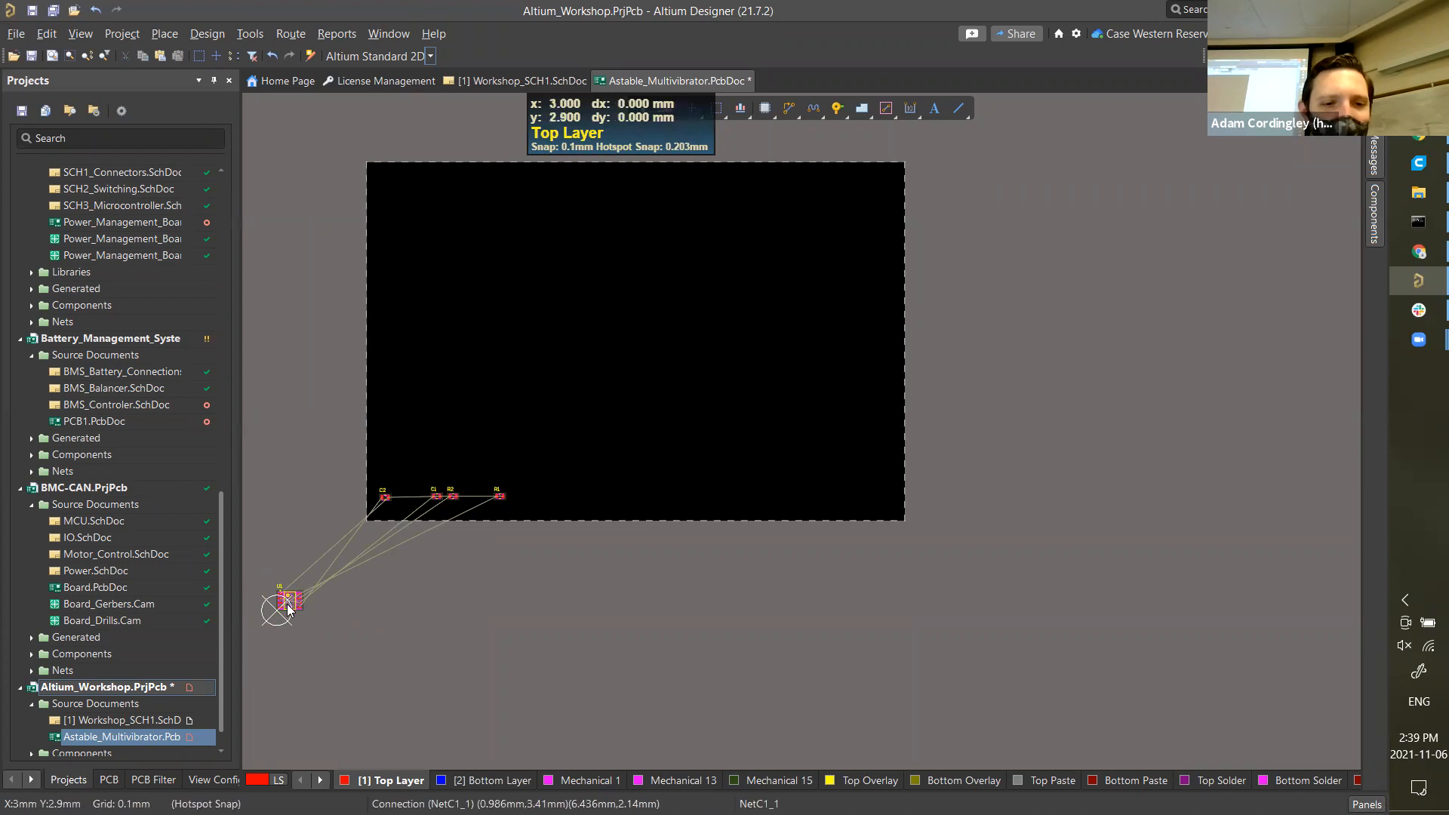
drag(287, 608, 532, 507)
- Set the PCB's relative origin at the lower-left corner of the board outline
ctrl+scroll(365, 518, up, 5)
ctrl+scroll(365, 518, up, 3)
shift+scroll(510, 246, up, 2)
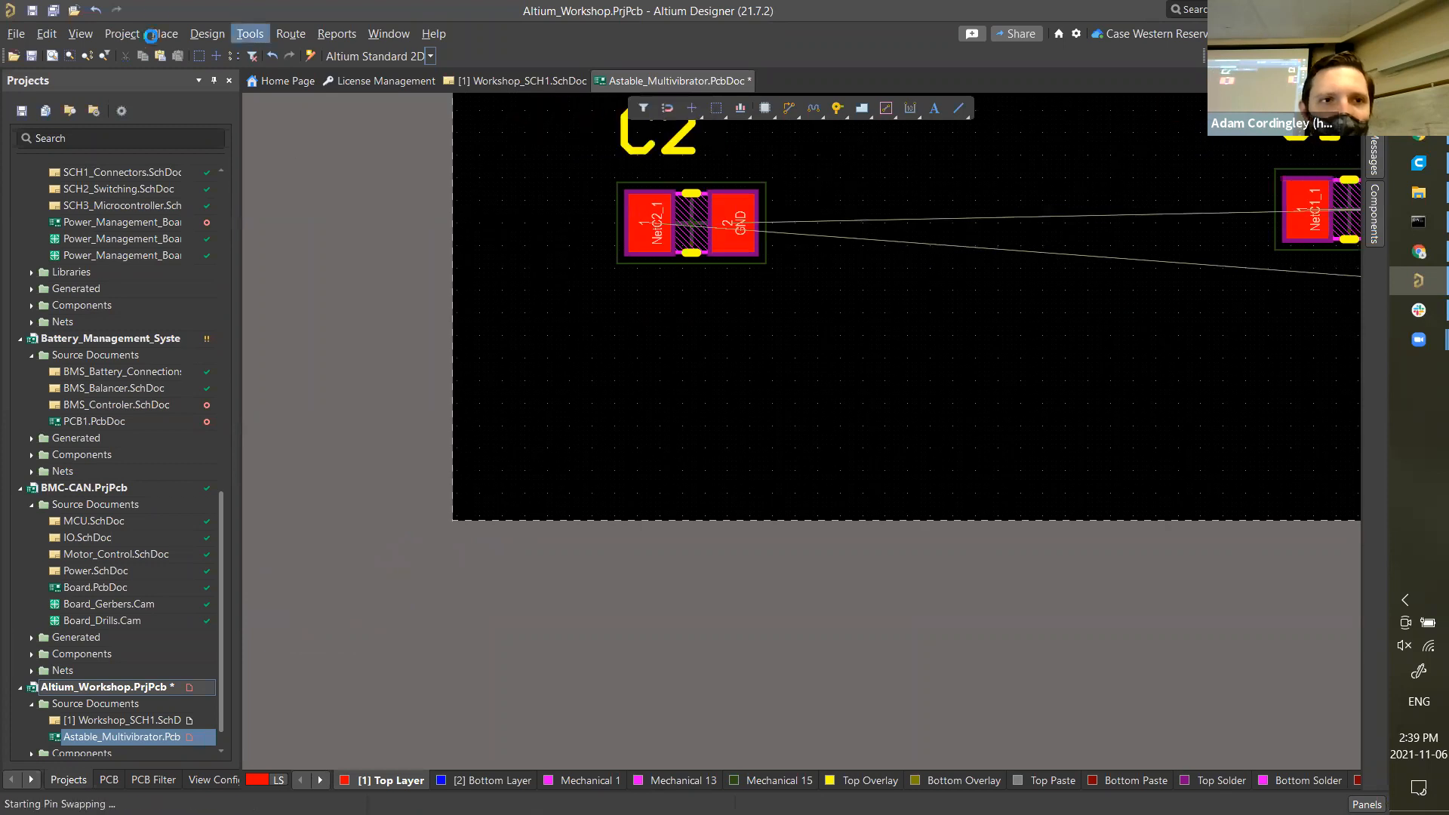
click(204, 32)
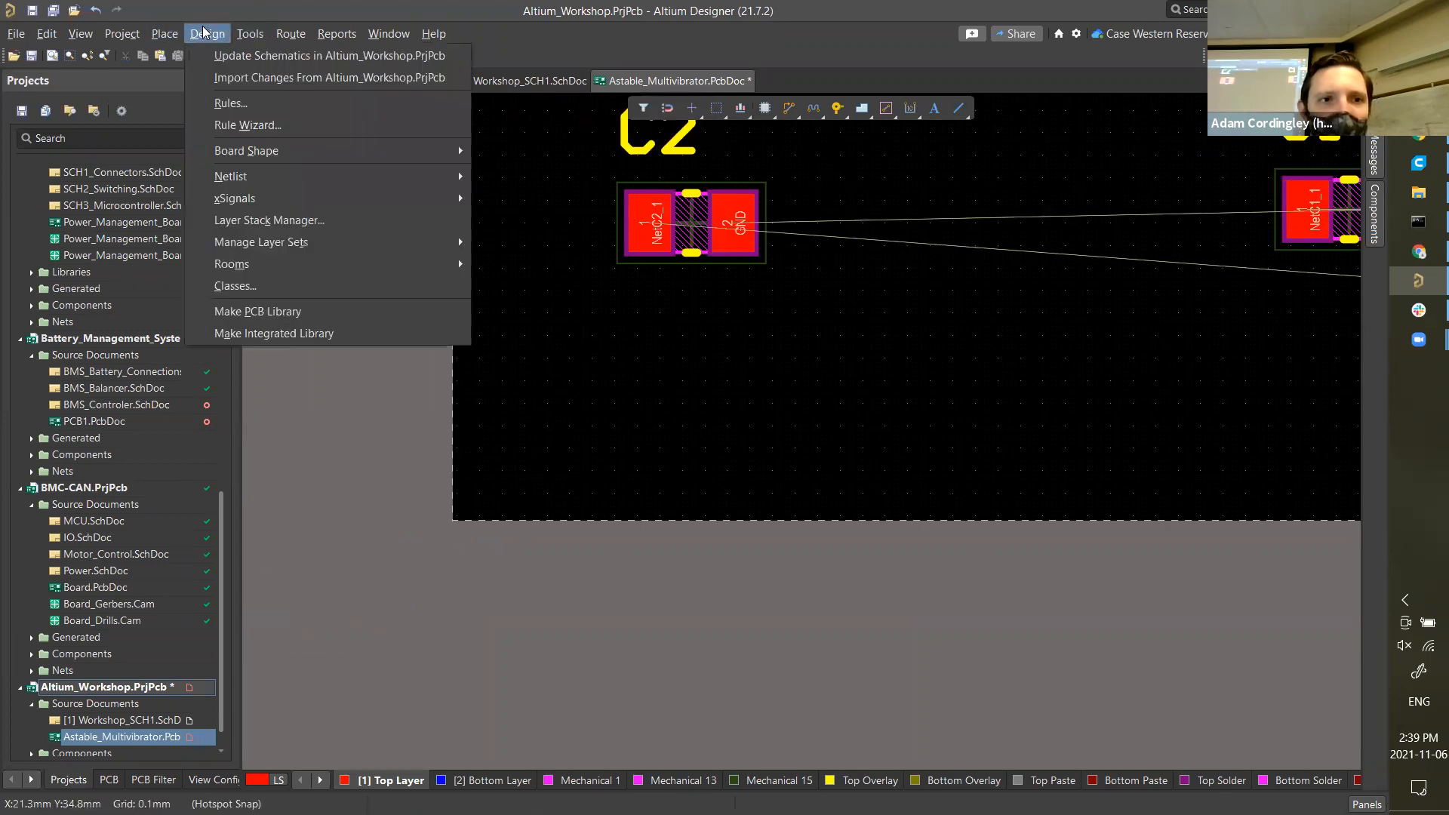
mouse_move(47, 33)
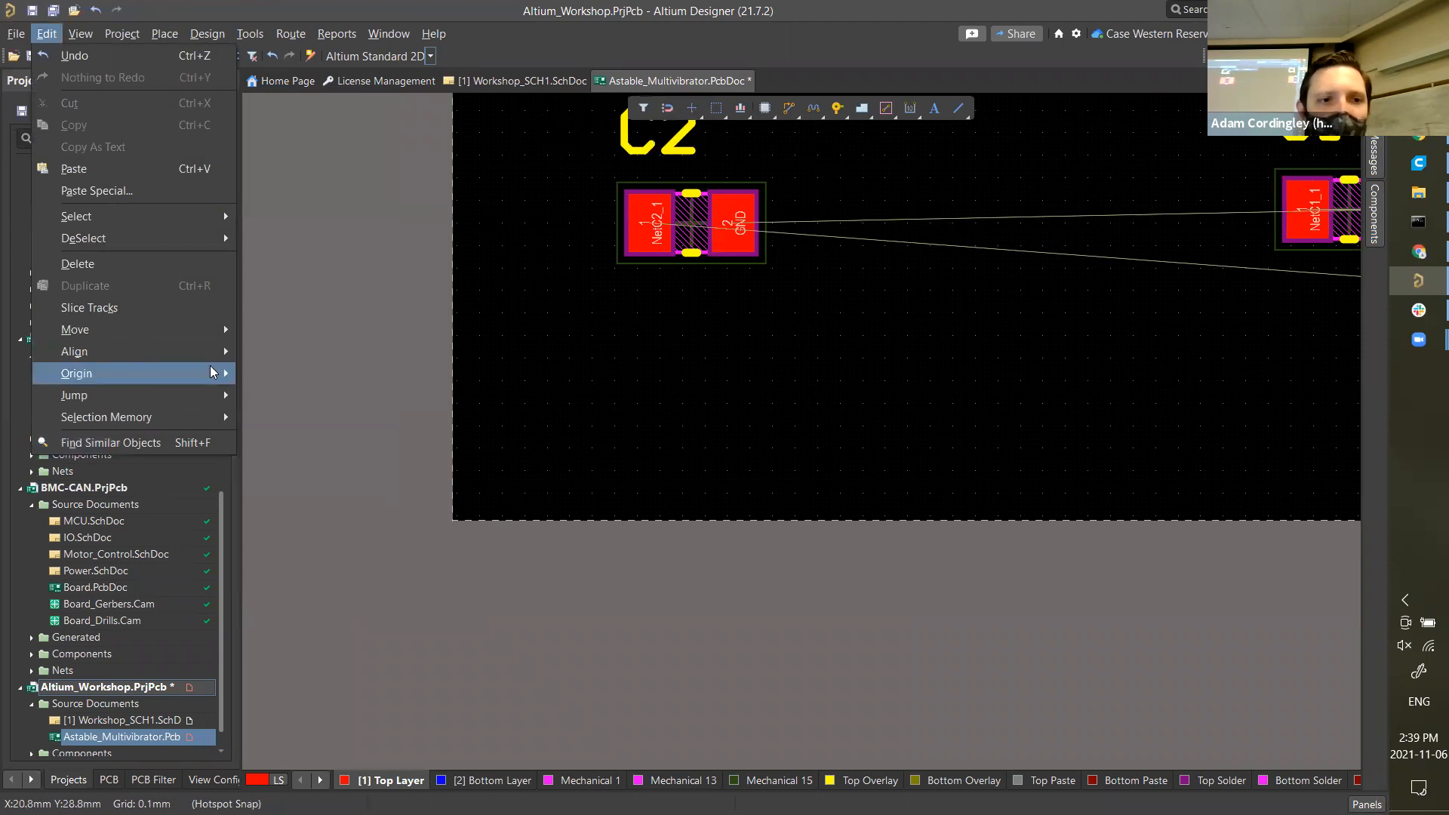
mouse_move(213, 373)
click(286, 373)
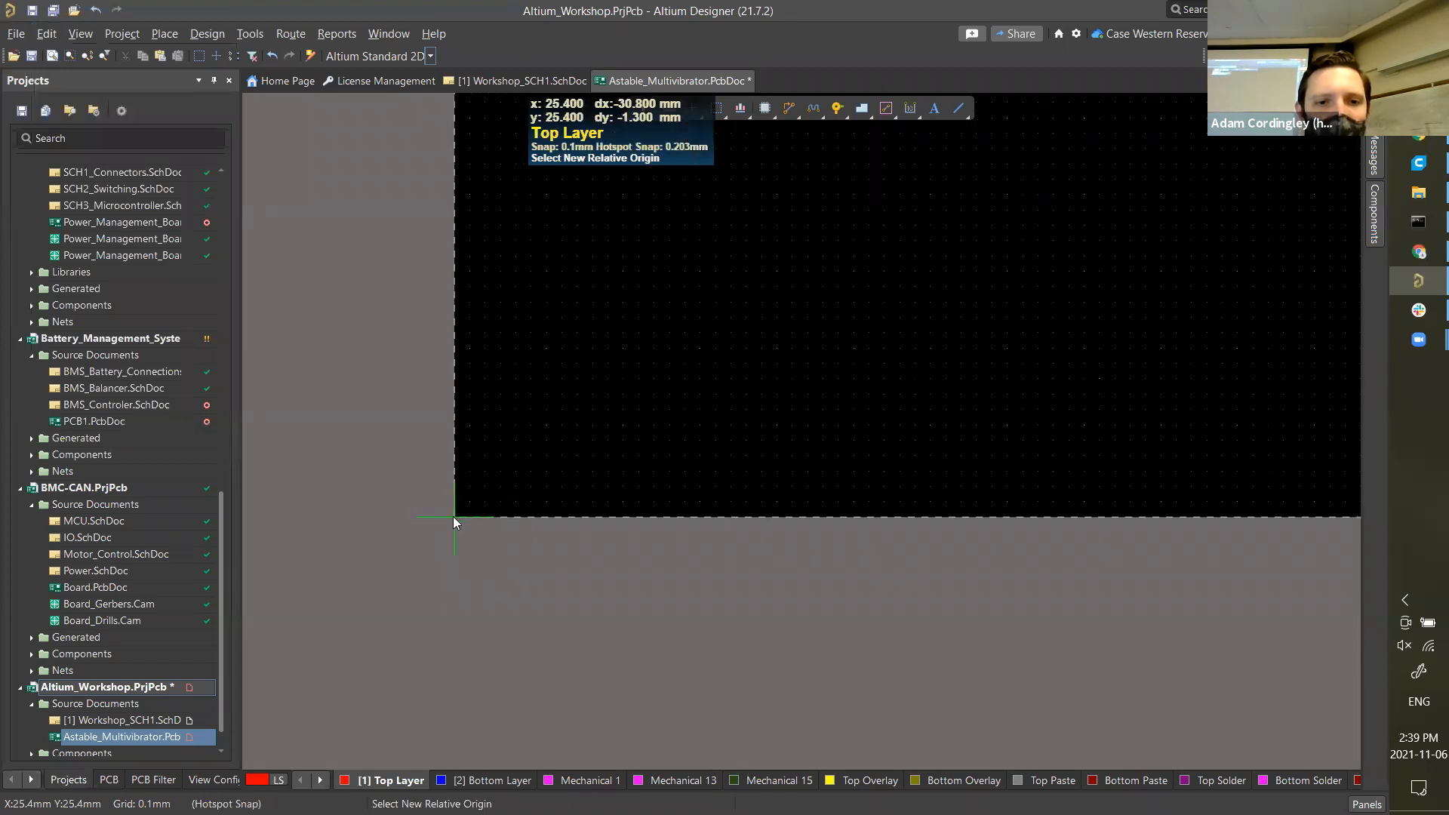
click(454, 517)
- Open the PCB design rules, look through the rule tree and display the electrical Clearance rule's constraints
ctrl+scroll(392, 441, down, 7)
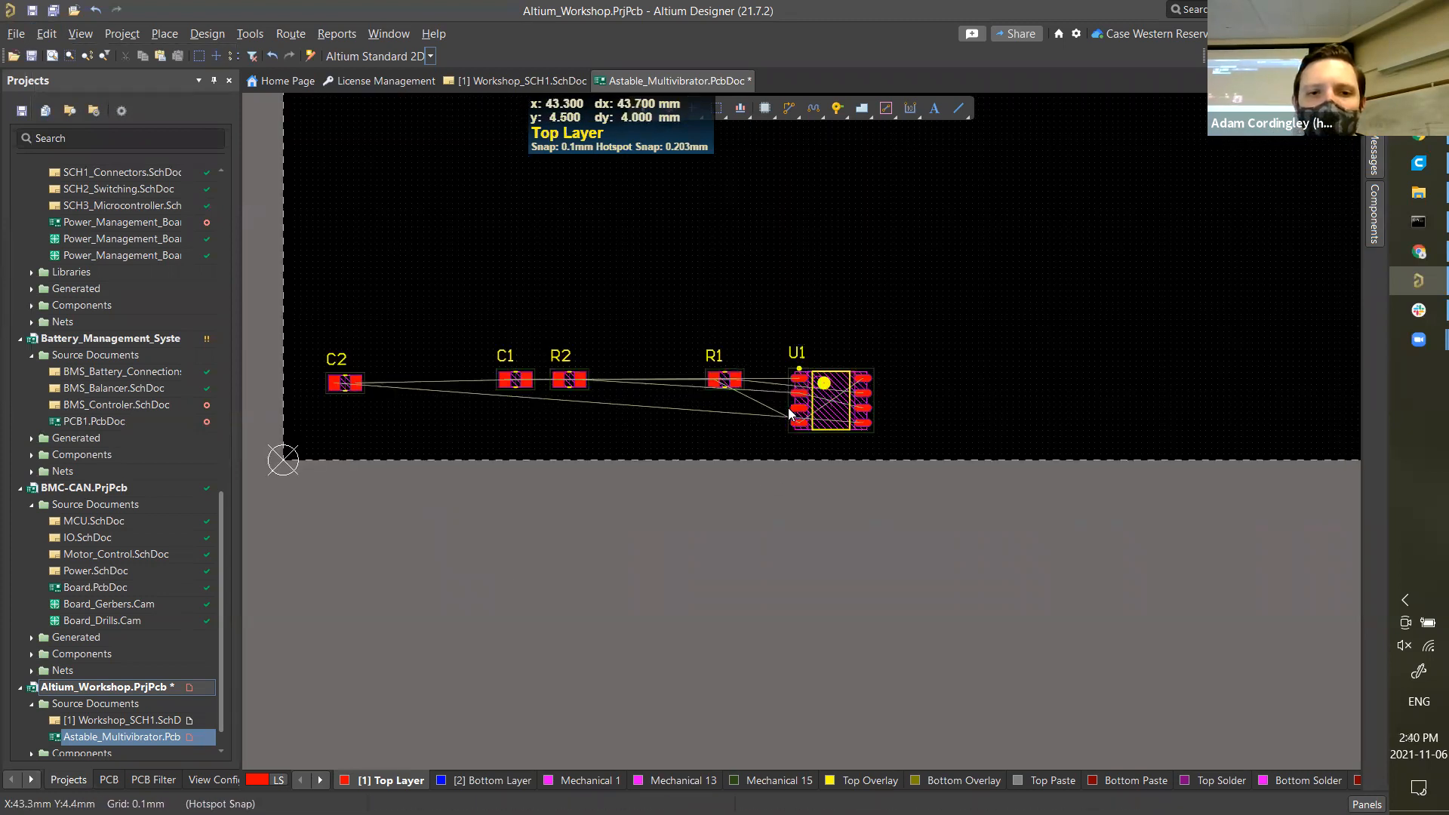
ctrl+scroll(788, 412, up, 1)
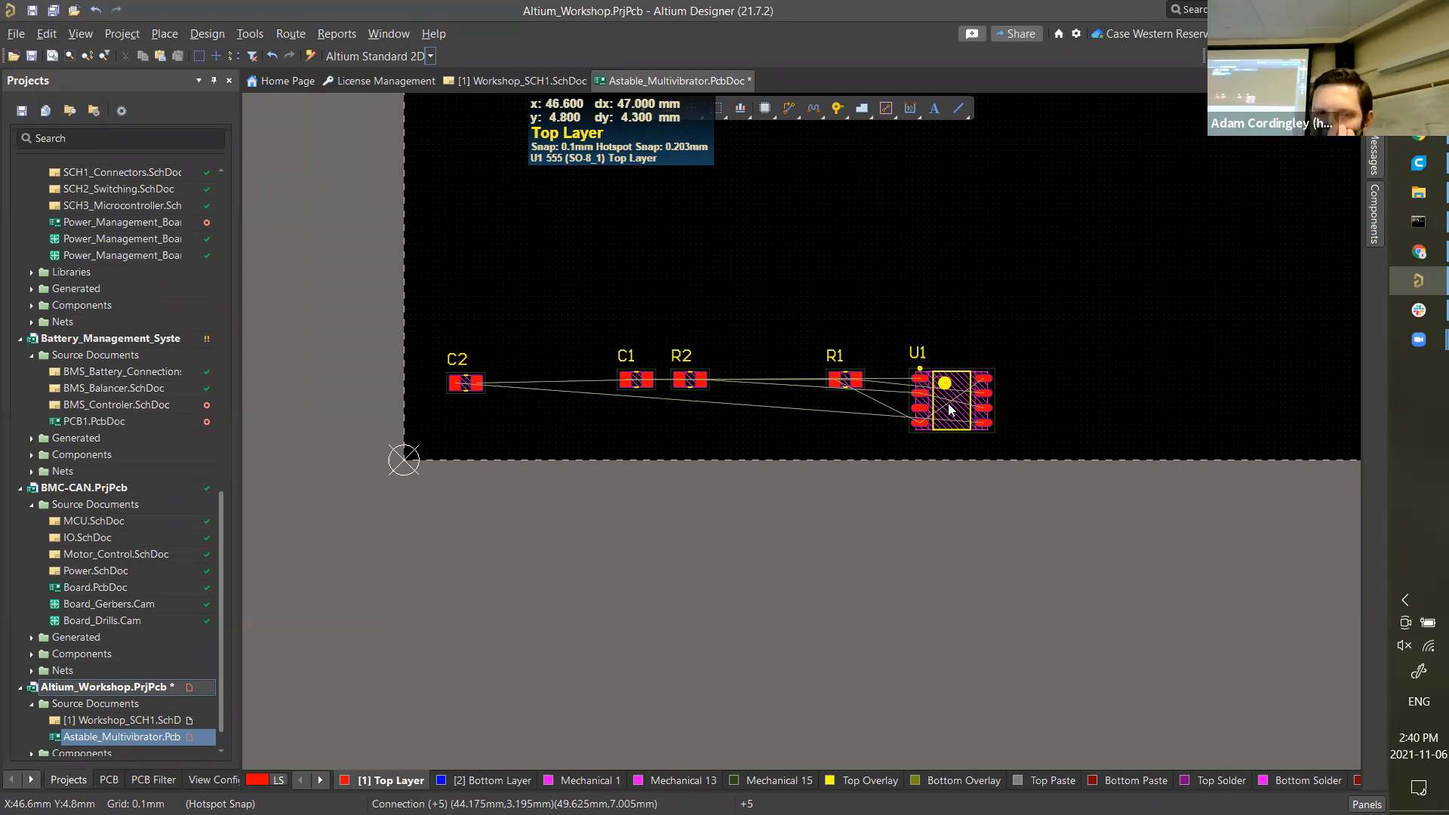
click(206, 35)
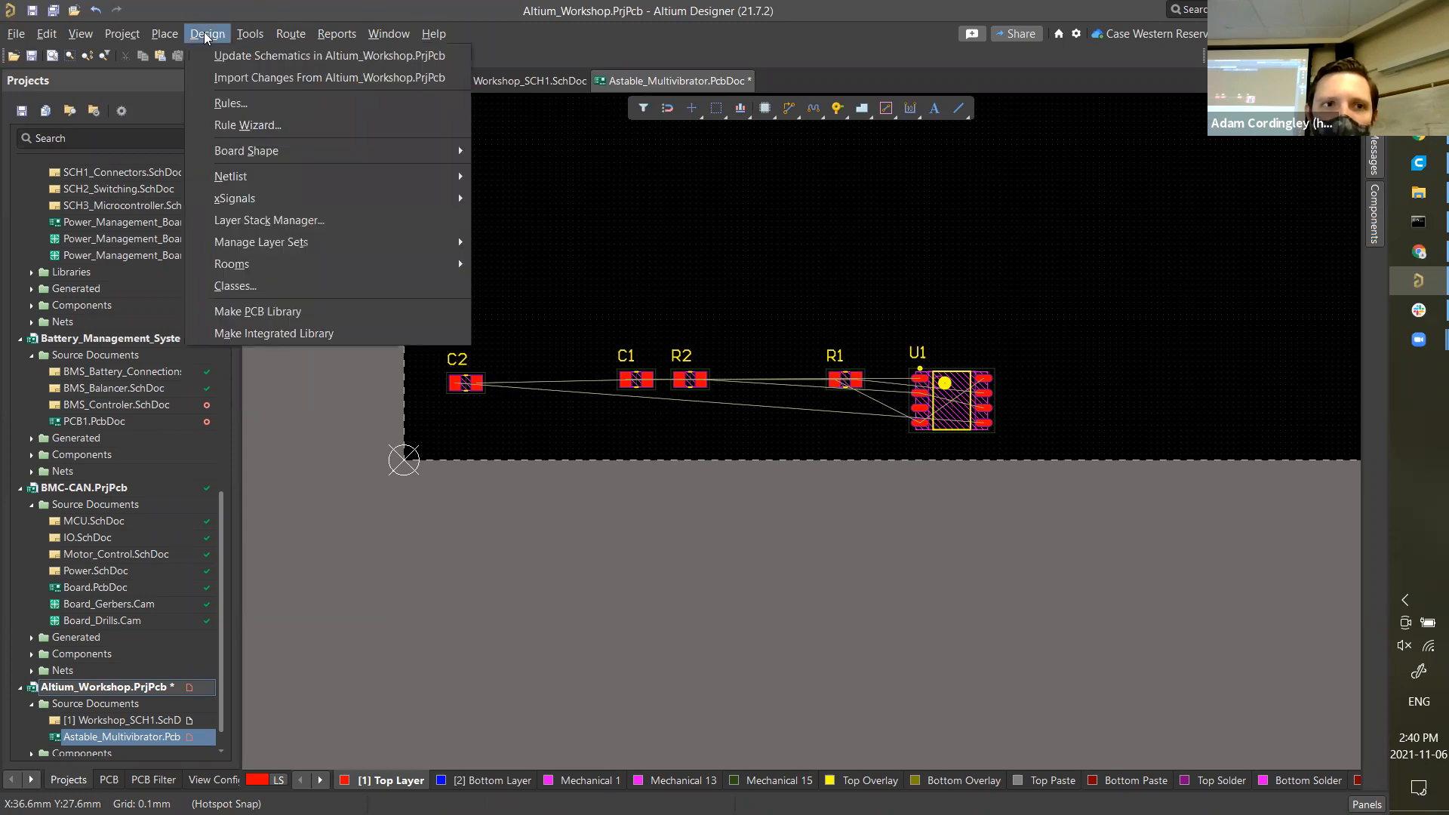
click(247, 110)
scroll(280, 181, up, 8)
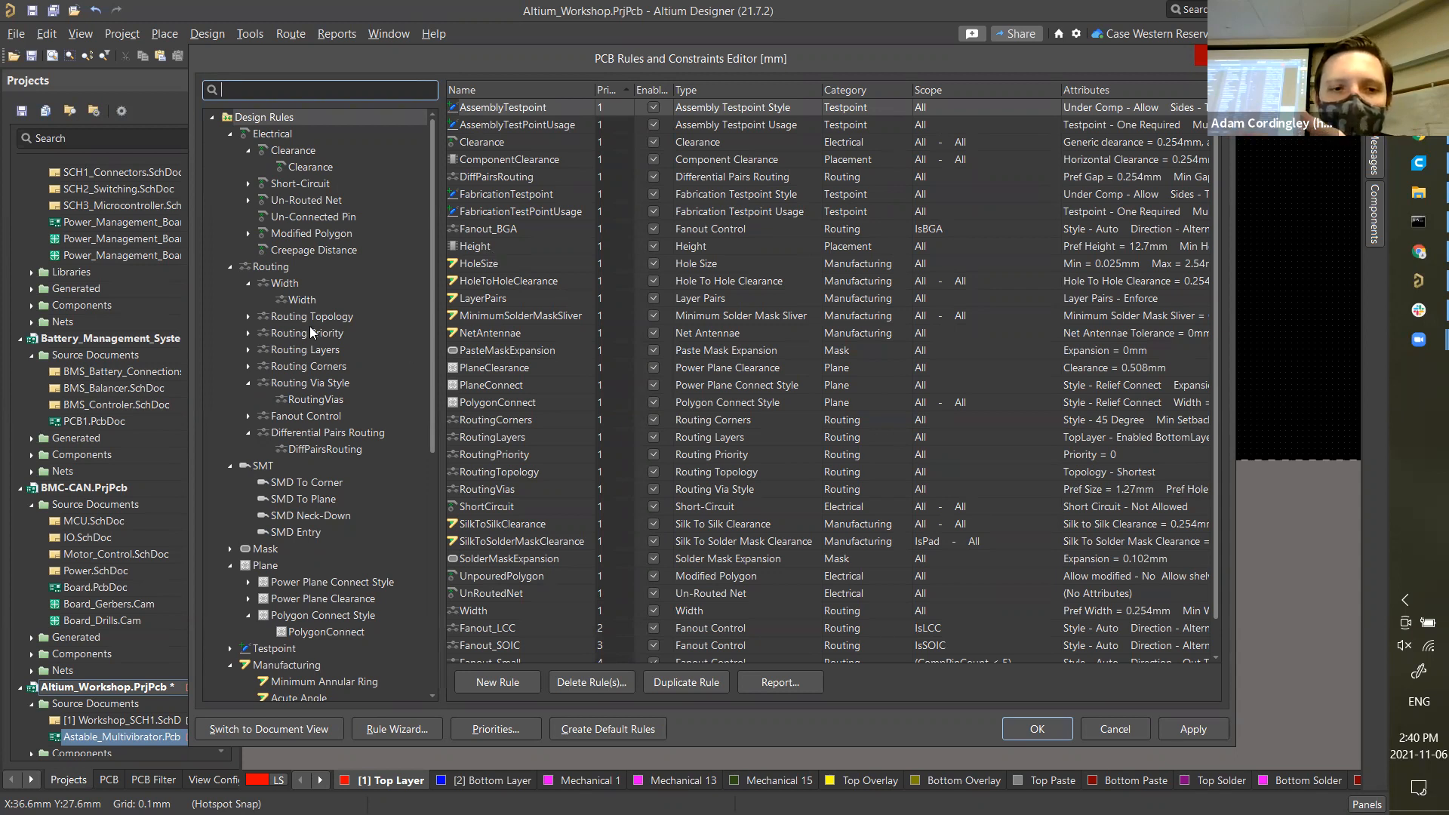
scroll(314, 335, down, 8)
scroll(326, 332, up, 8)
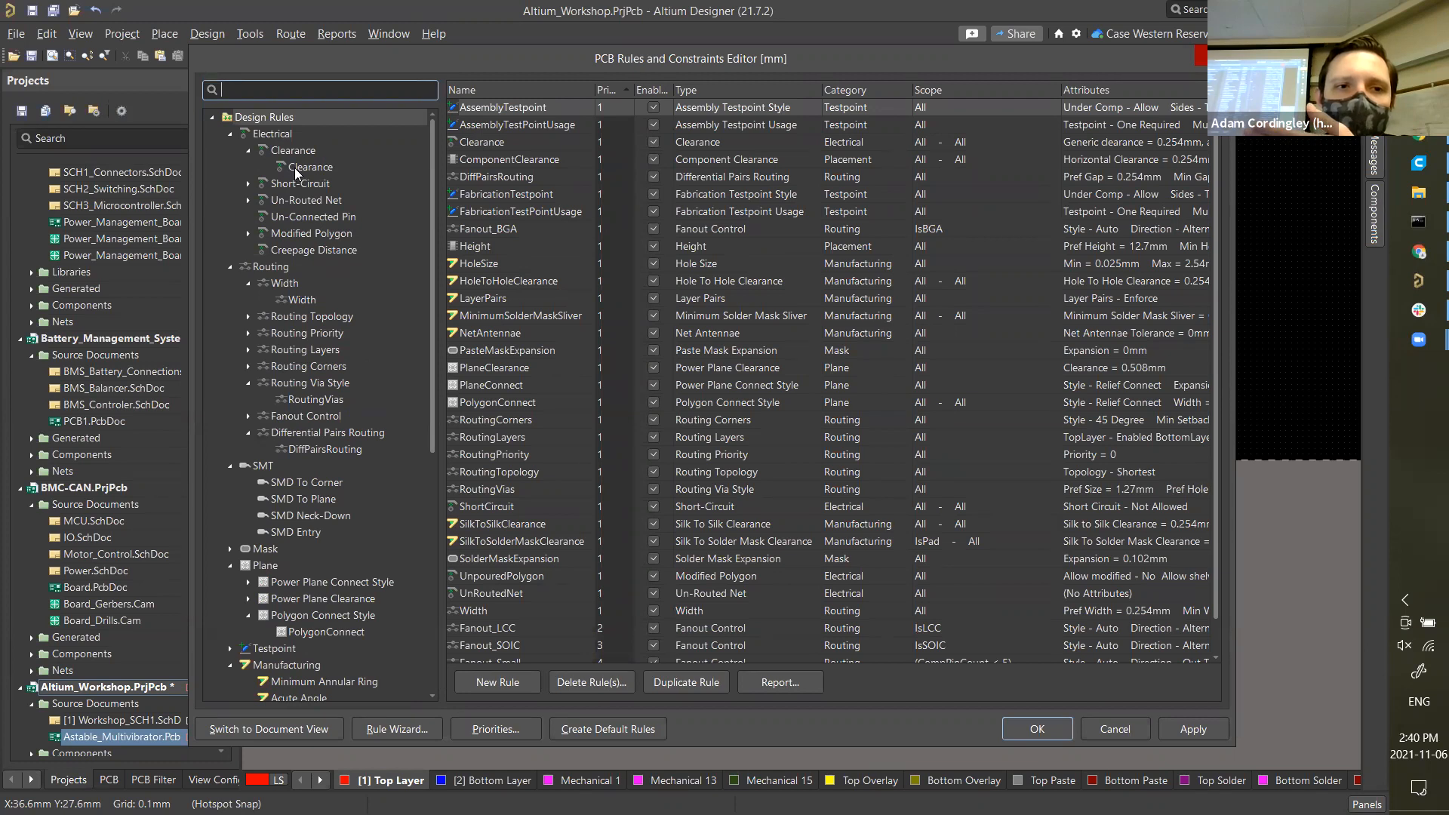
click(288, 169)
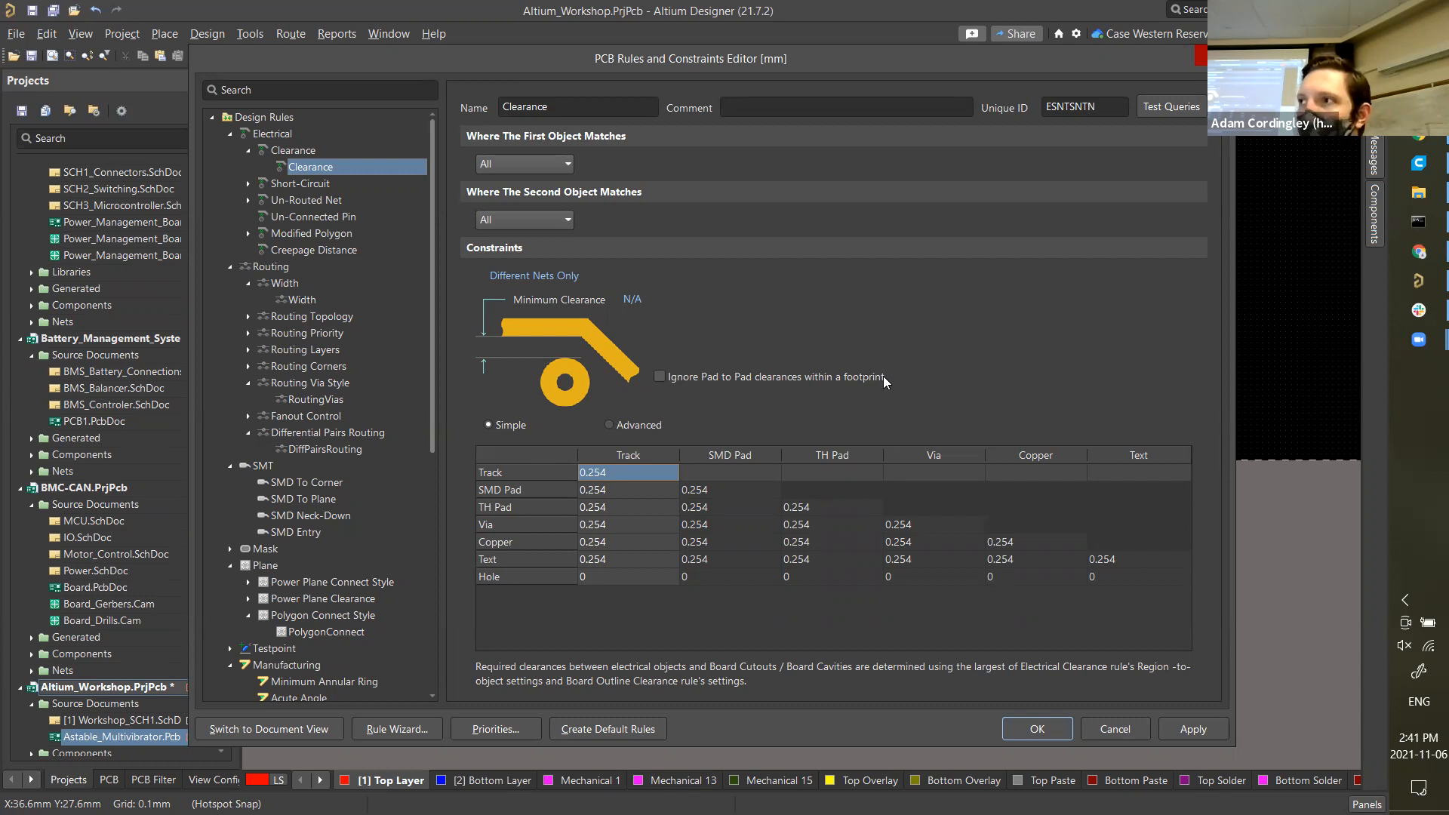
- Inspect the SMD Pad row's Track and SMD Pad values in the Clearance rule's matrix
click(688, 492)
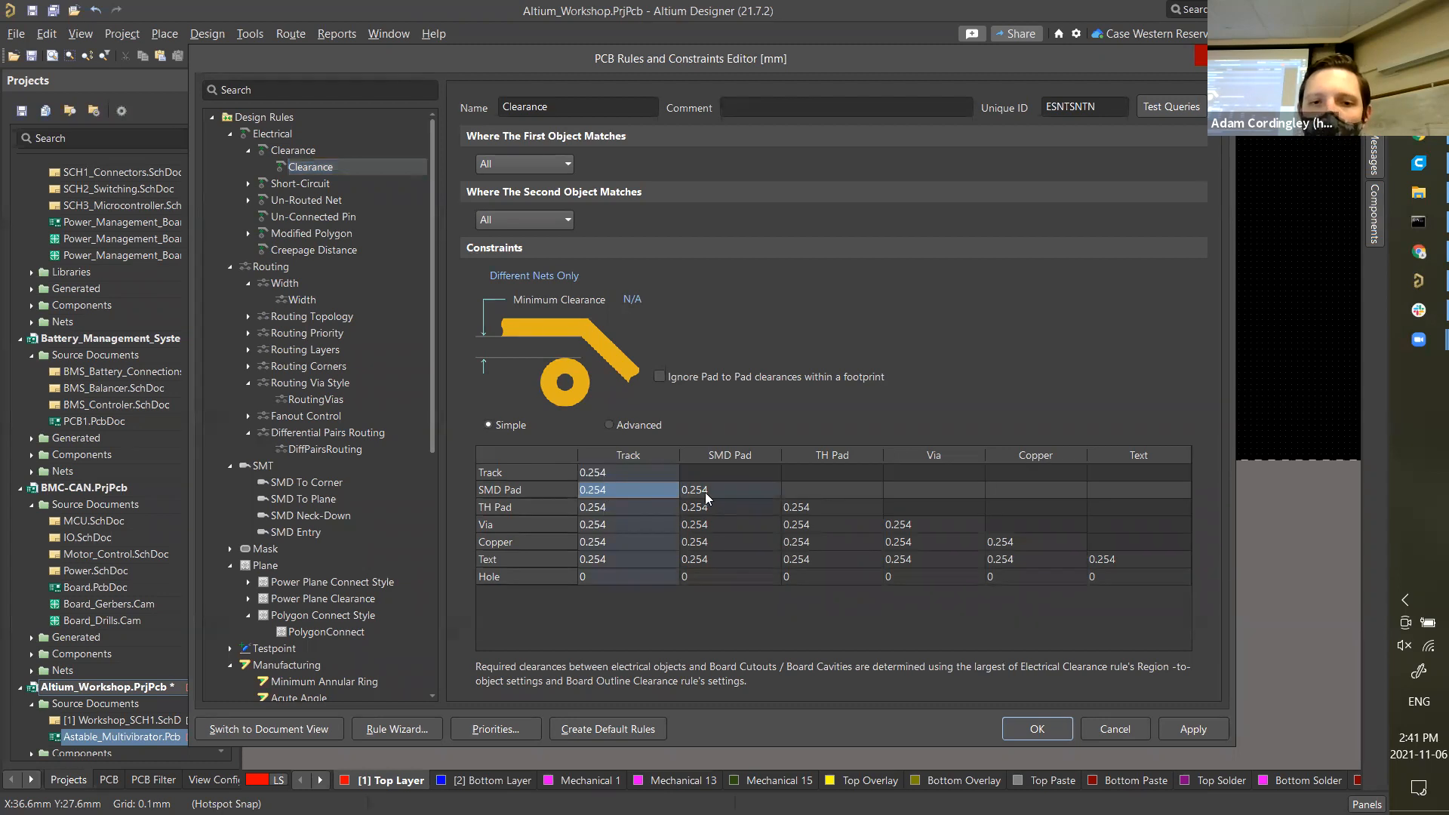
click(642, 491)
click(711, 491)
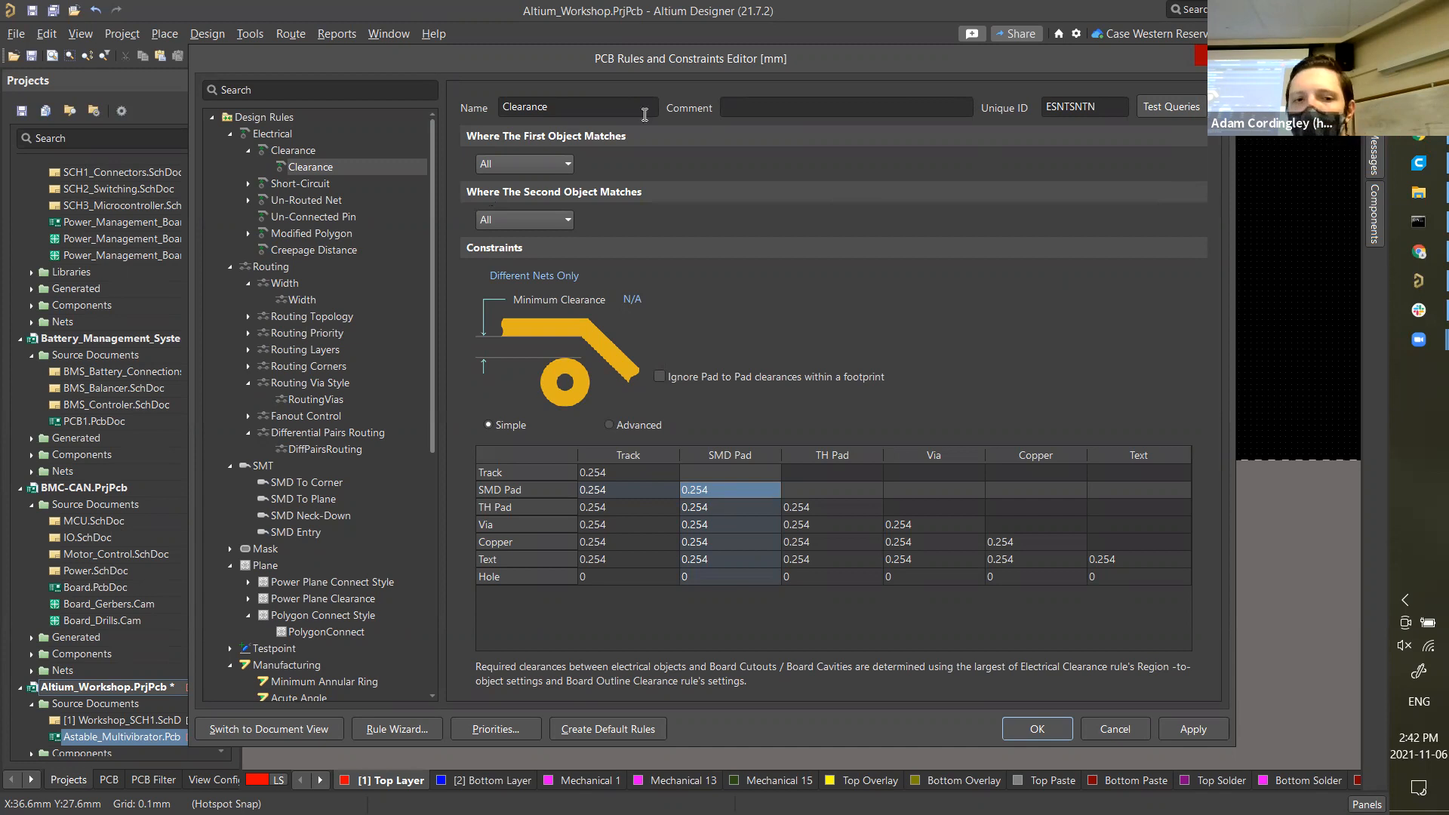
- Switch to the Chrome browser and open the PCB Capabilities page on jlcpcb.com in a new tab
click(1418, 134)
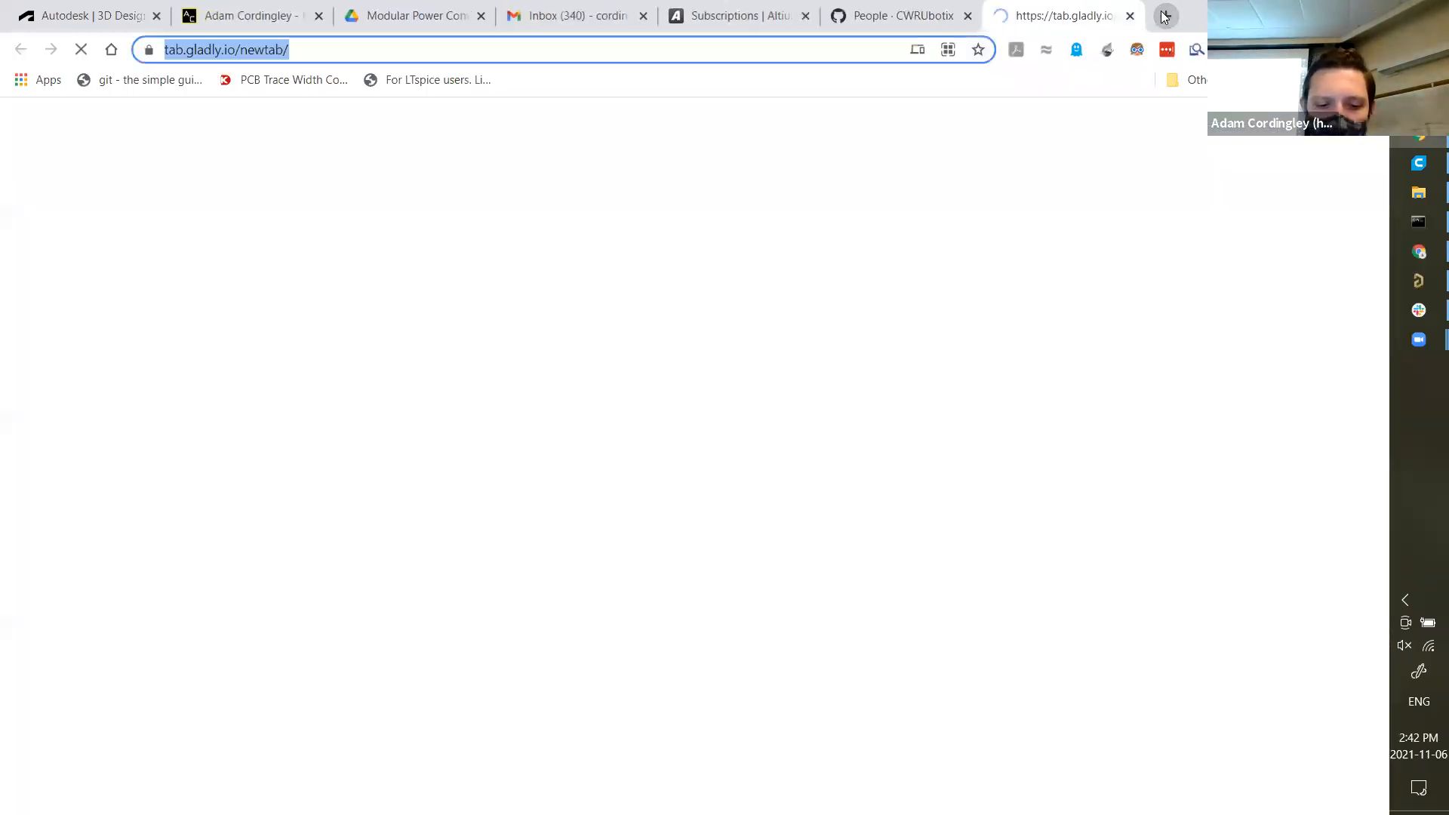
text(jlc)
key(Return)
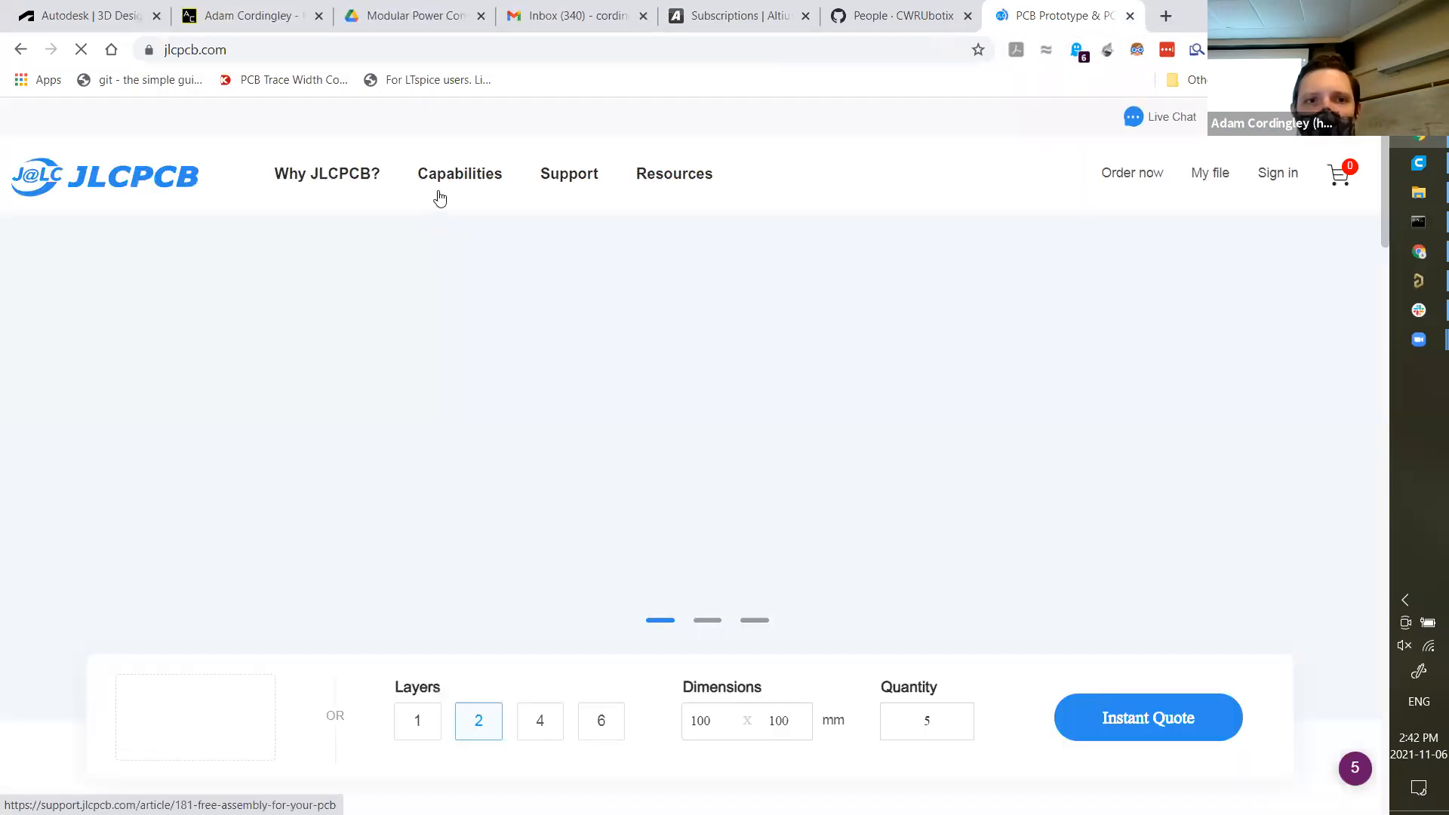
click(451, 179)
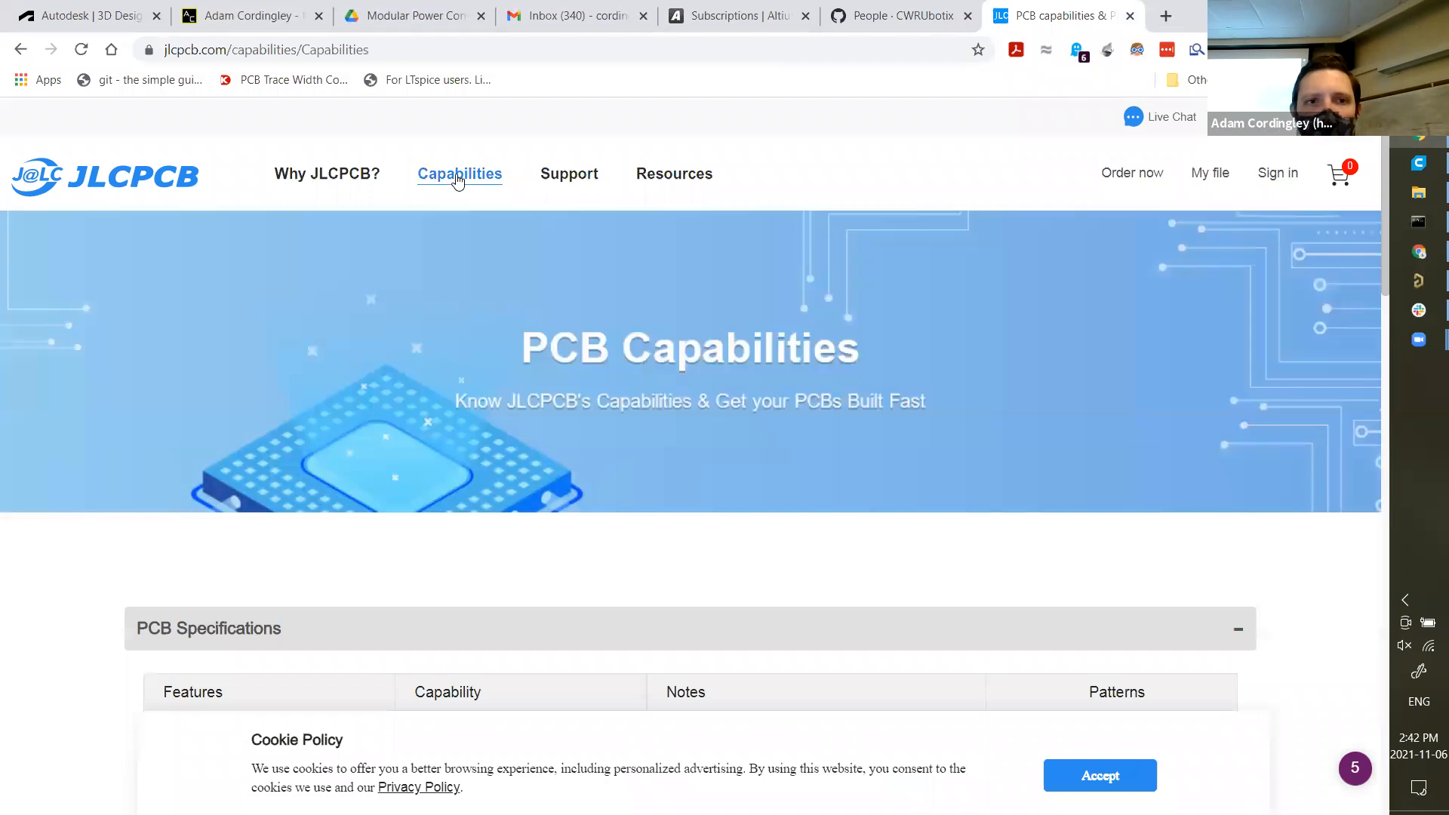
- Examine the PCB Specifications table, including board thickness, thickness tolerance and finished copper weights
scroll(603, 551, down, 5)
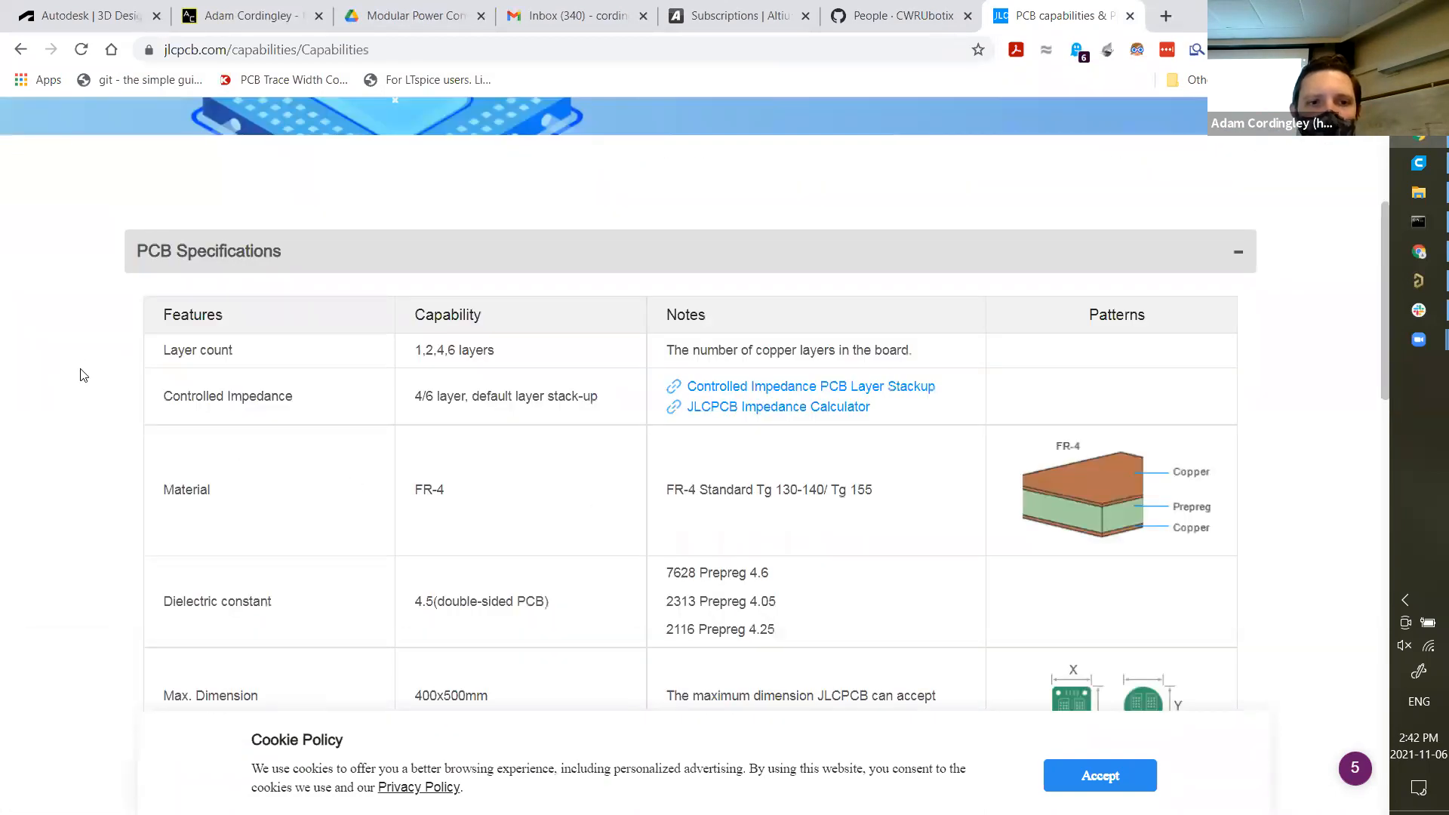
scroll(89, 407, down, 2)
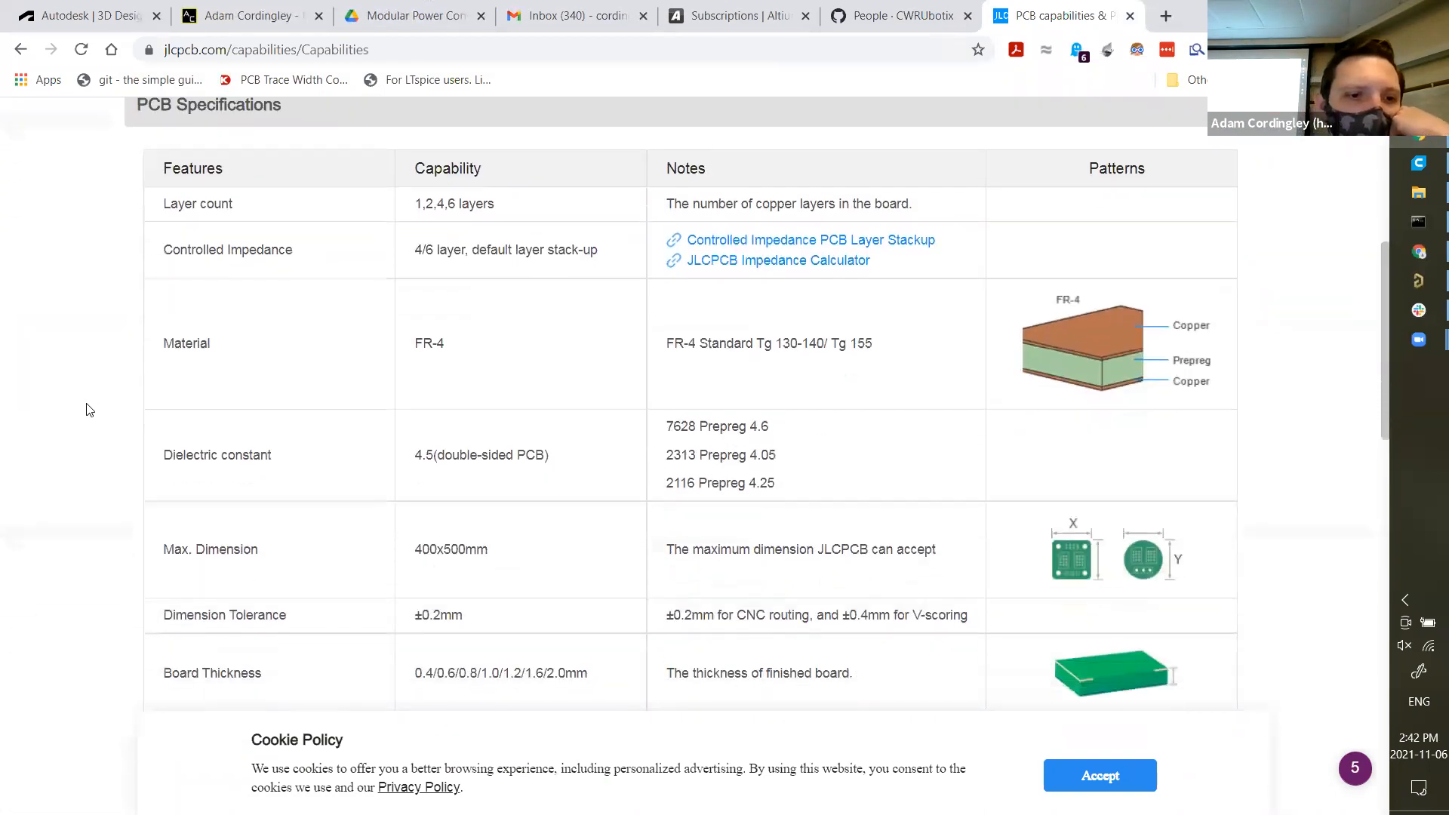
scroll(356, 327, down, 3)
scroll(324, 365, down, 1)
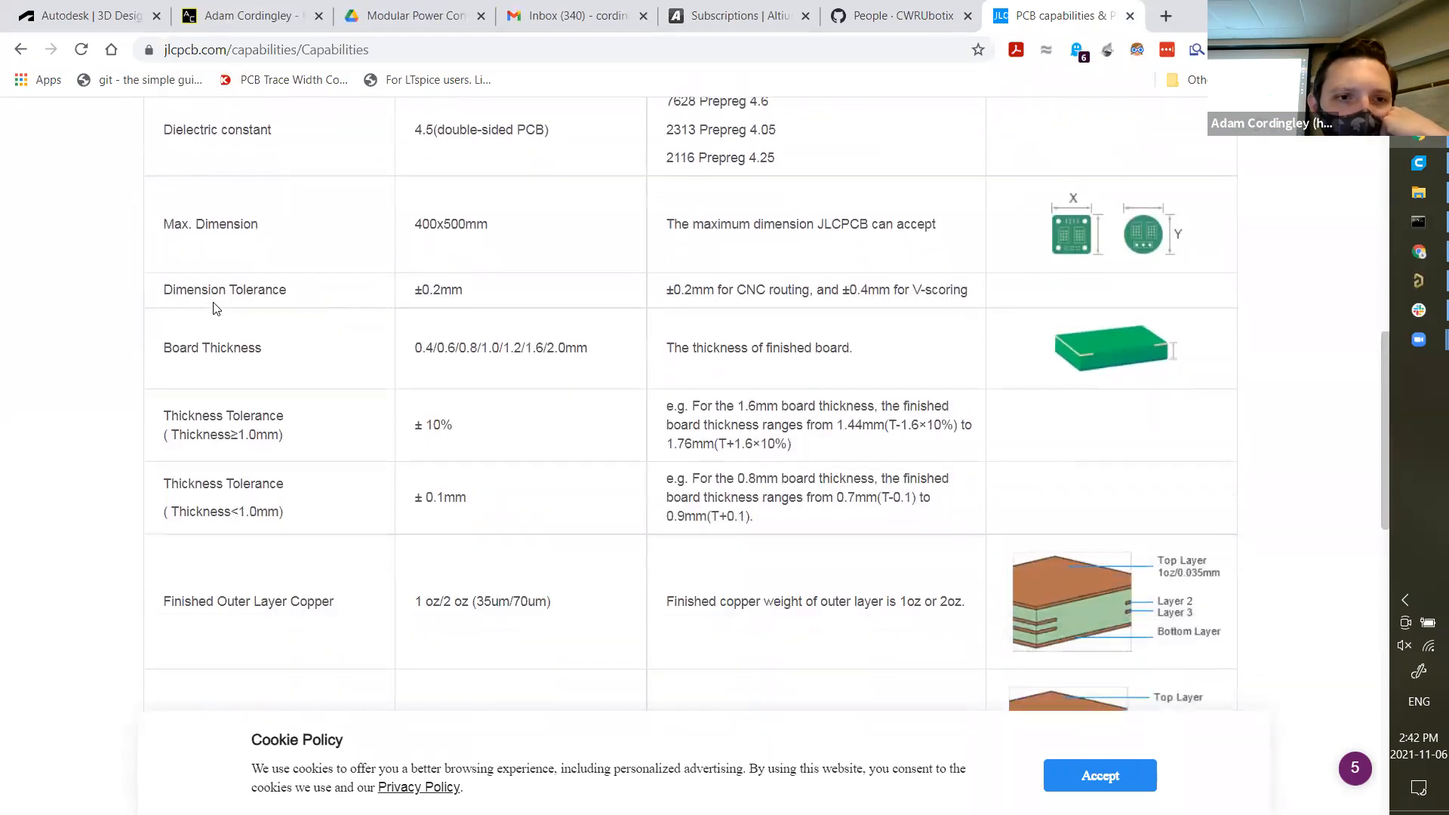
scroll(243, 360, down, 2)
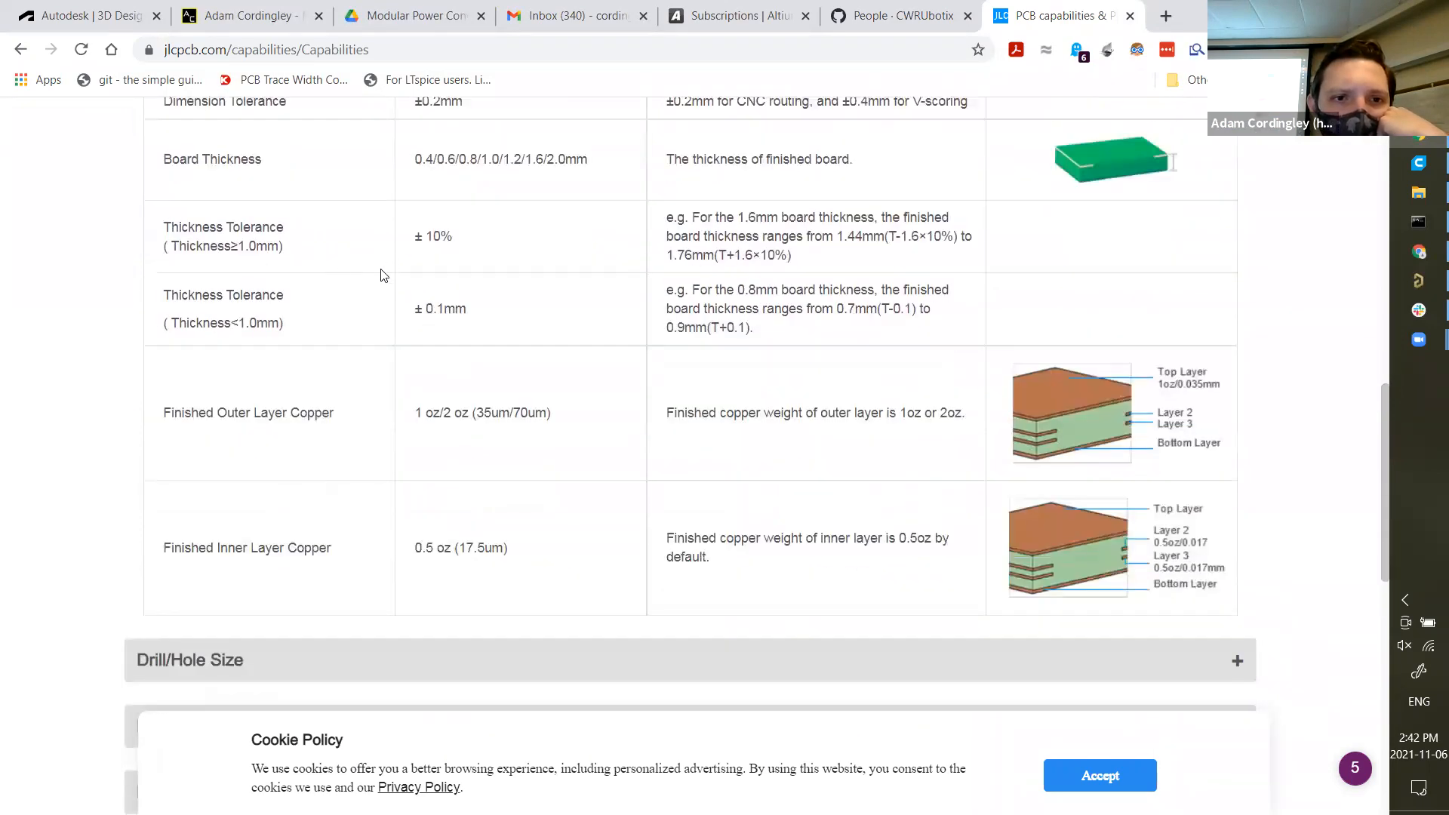
drag(166, 294, 304, 310)
scroll(311, 317, up, 5)
scroll(309, 326, up, 5)
scroll(340, 328, down, 10)
- Expand the Minimum clearance section and read its hole, via, pad and track clearance requirements
scroll(375, 328, down, 3)
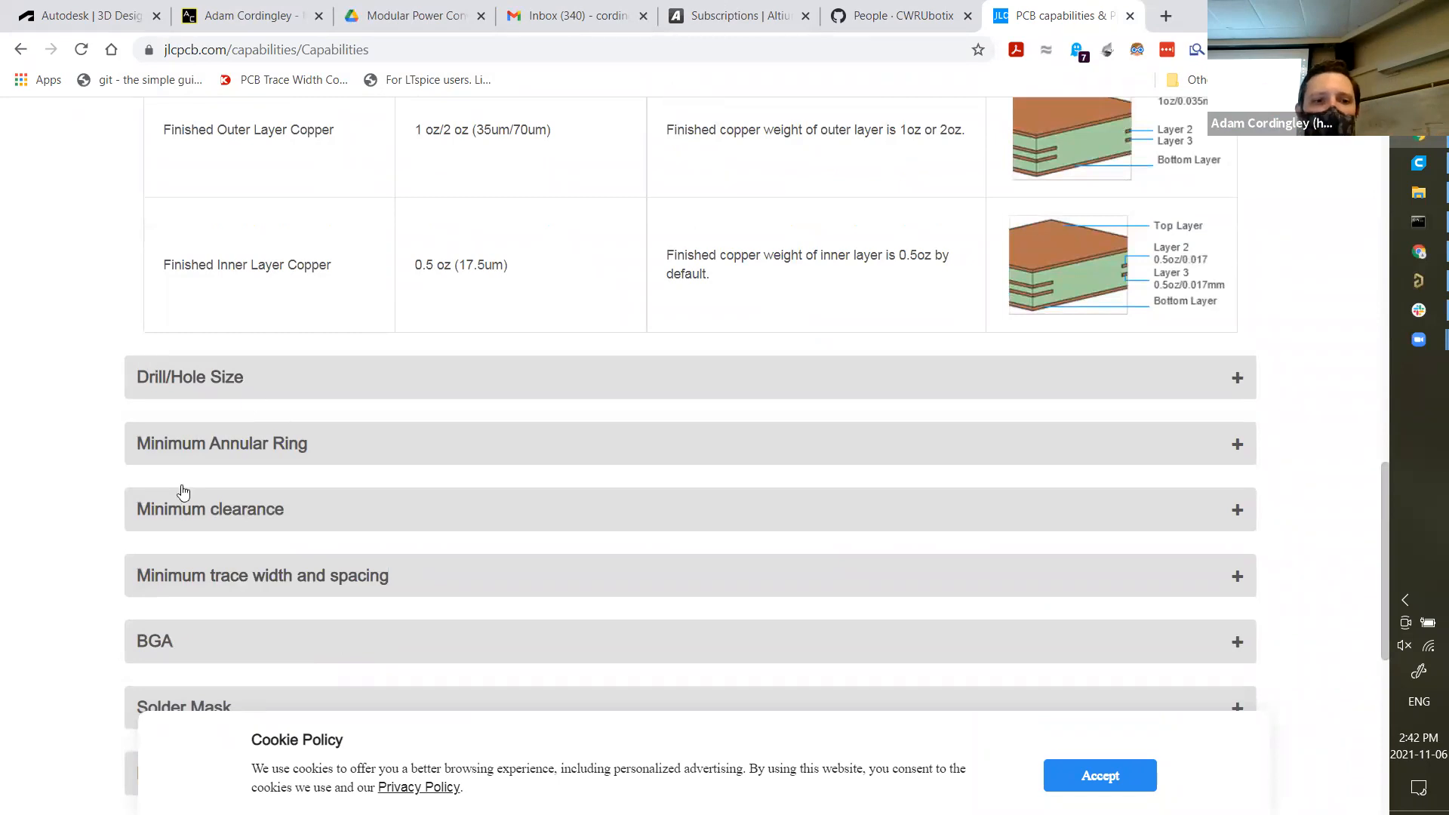
scroll(257, 347, down, 2)
click(259, 326)
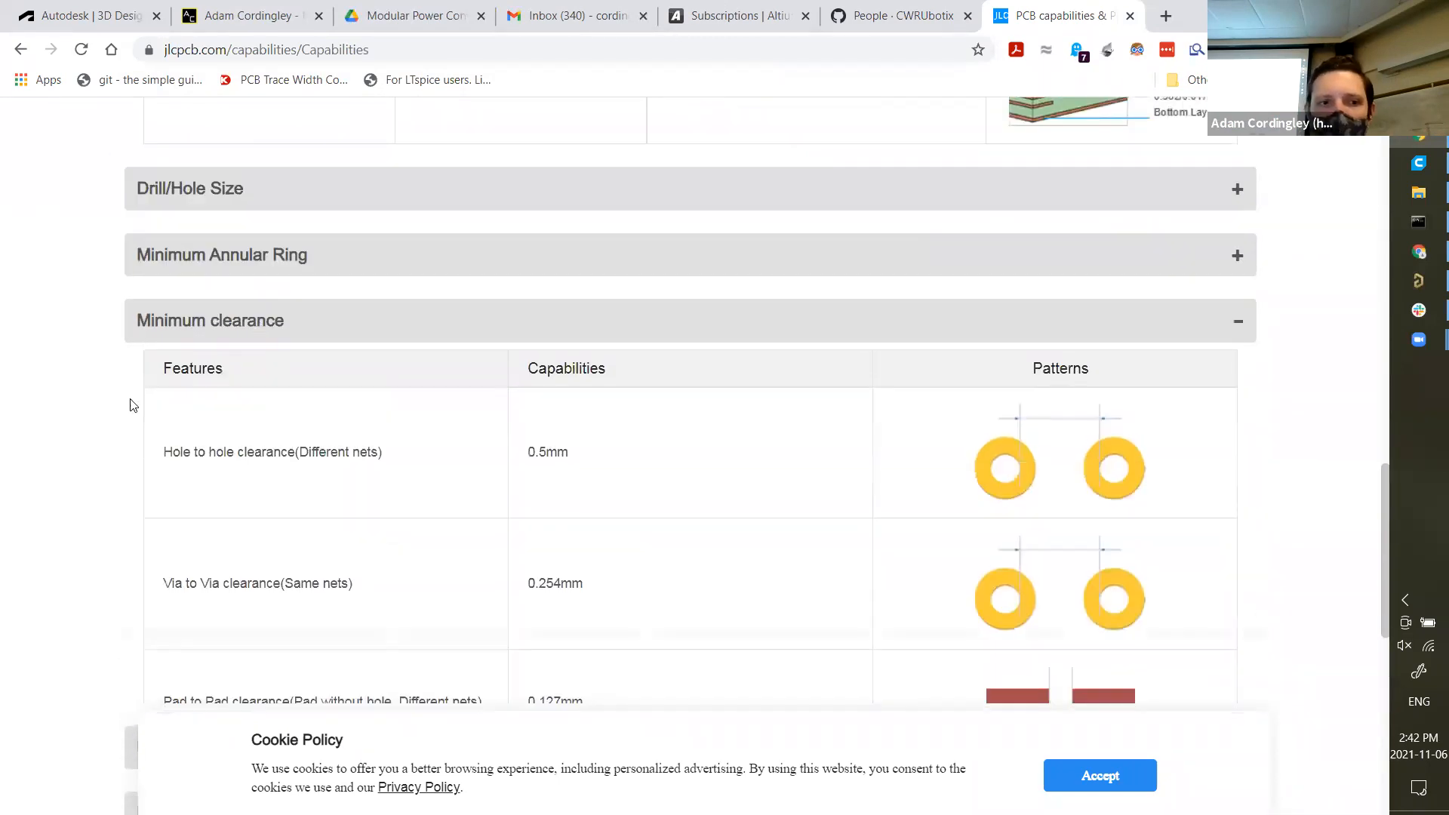
scroll(101, 407, down, 1)
scroll(98, 407, down, 2)
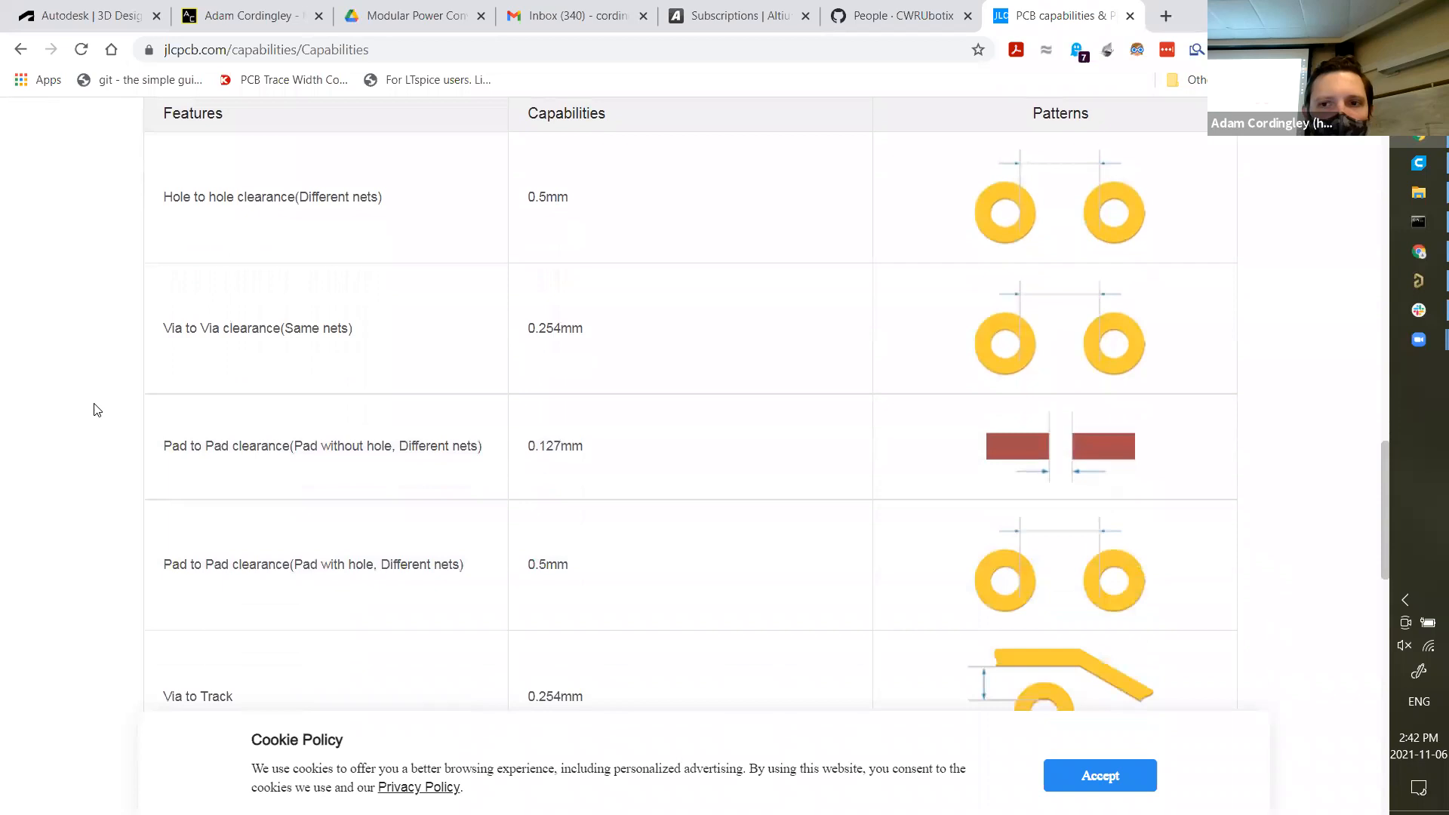
scroll(317, 408, down, 1)
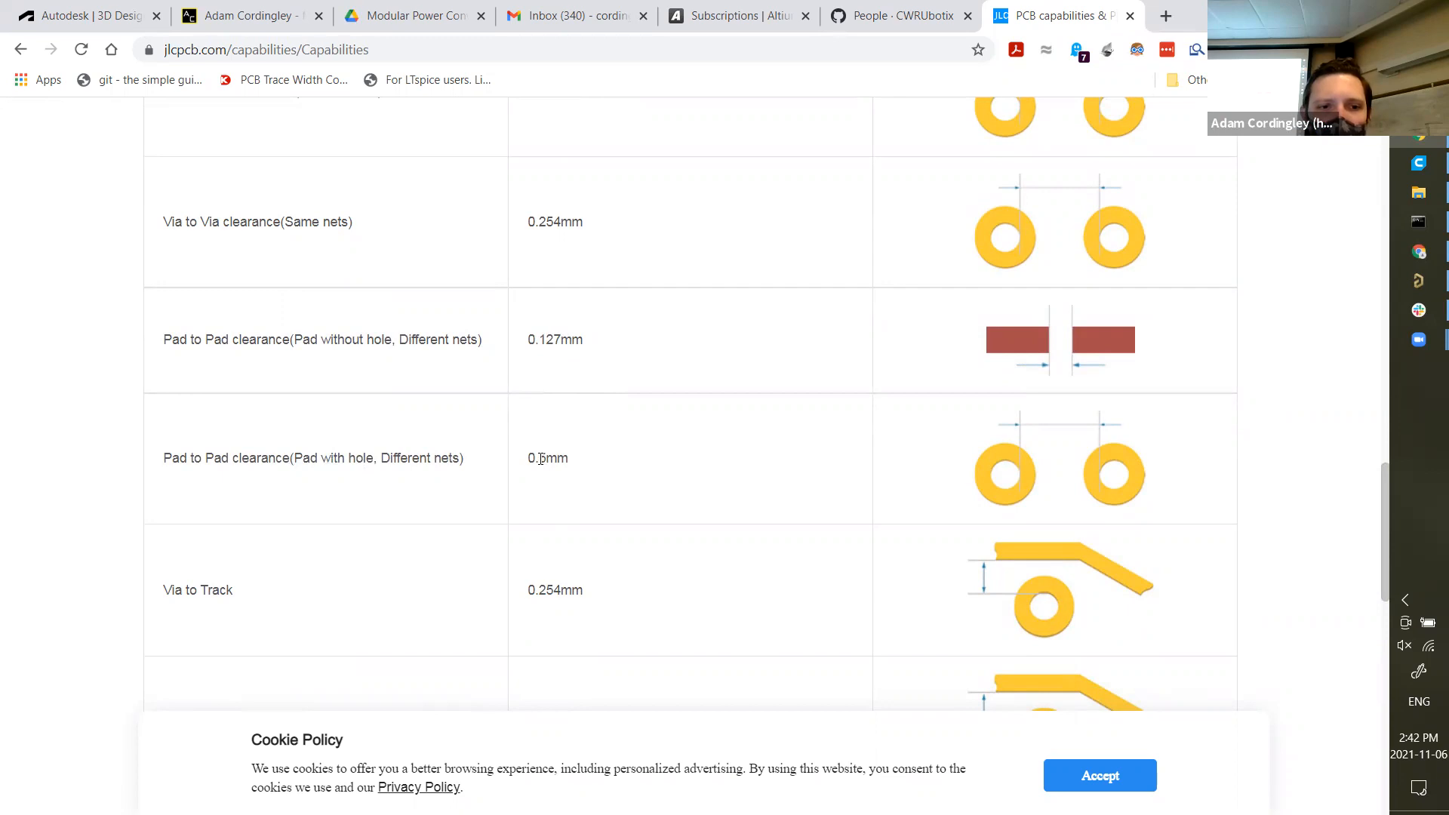
scroll(541, 458, down, 3)
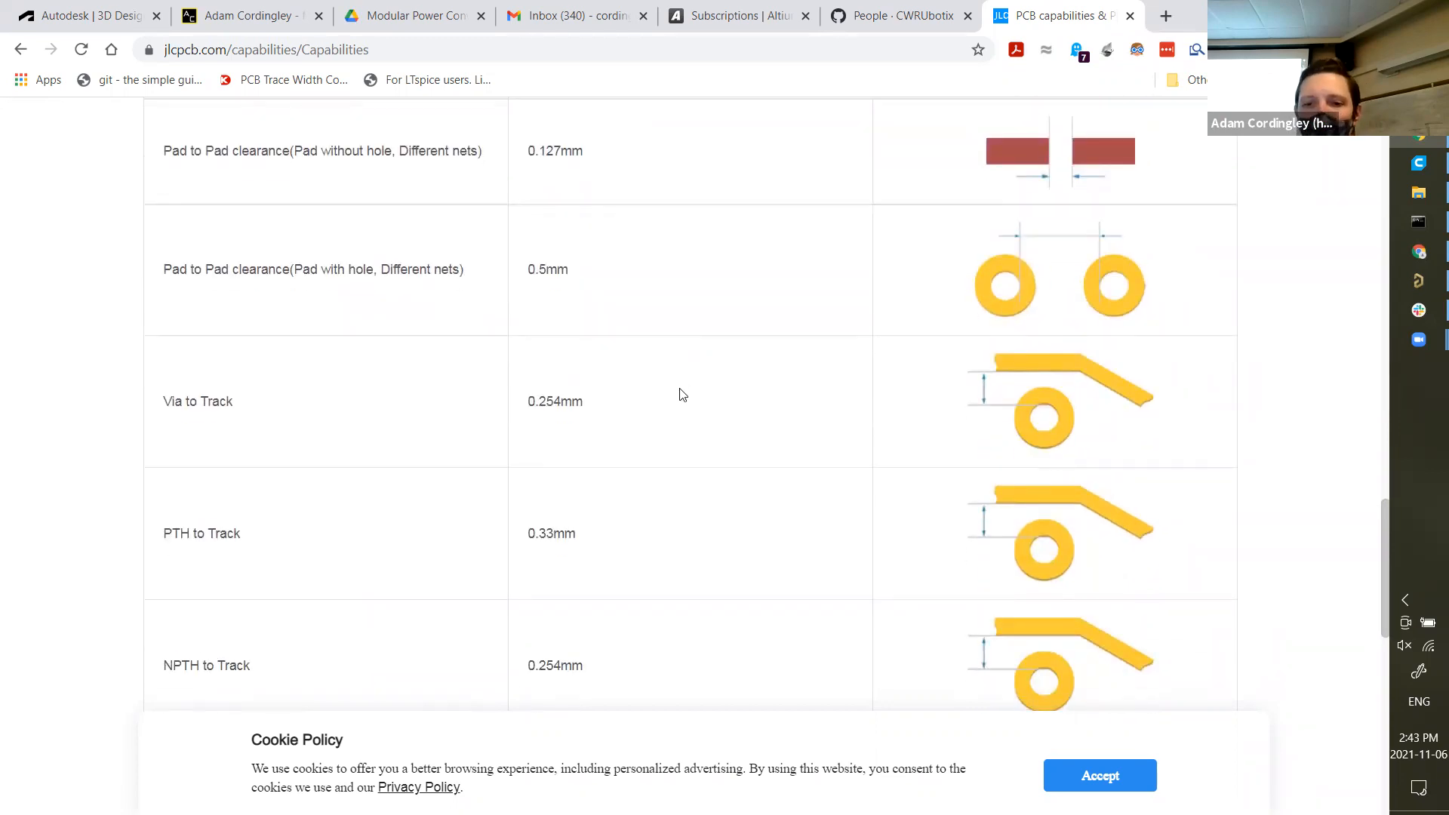
scroll(690, 400, down, 1)
scroll(719, 393, down, 2)
scroll(730, 410, down, 1)
scroll(730, 412, up, 1)
scroll(729, 410, down, 1)
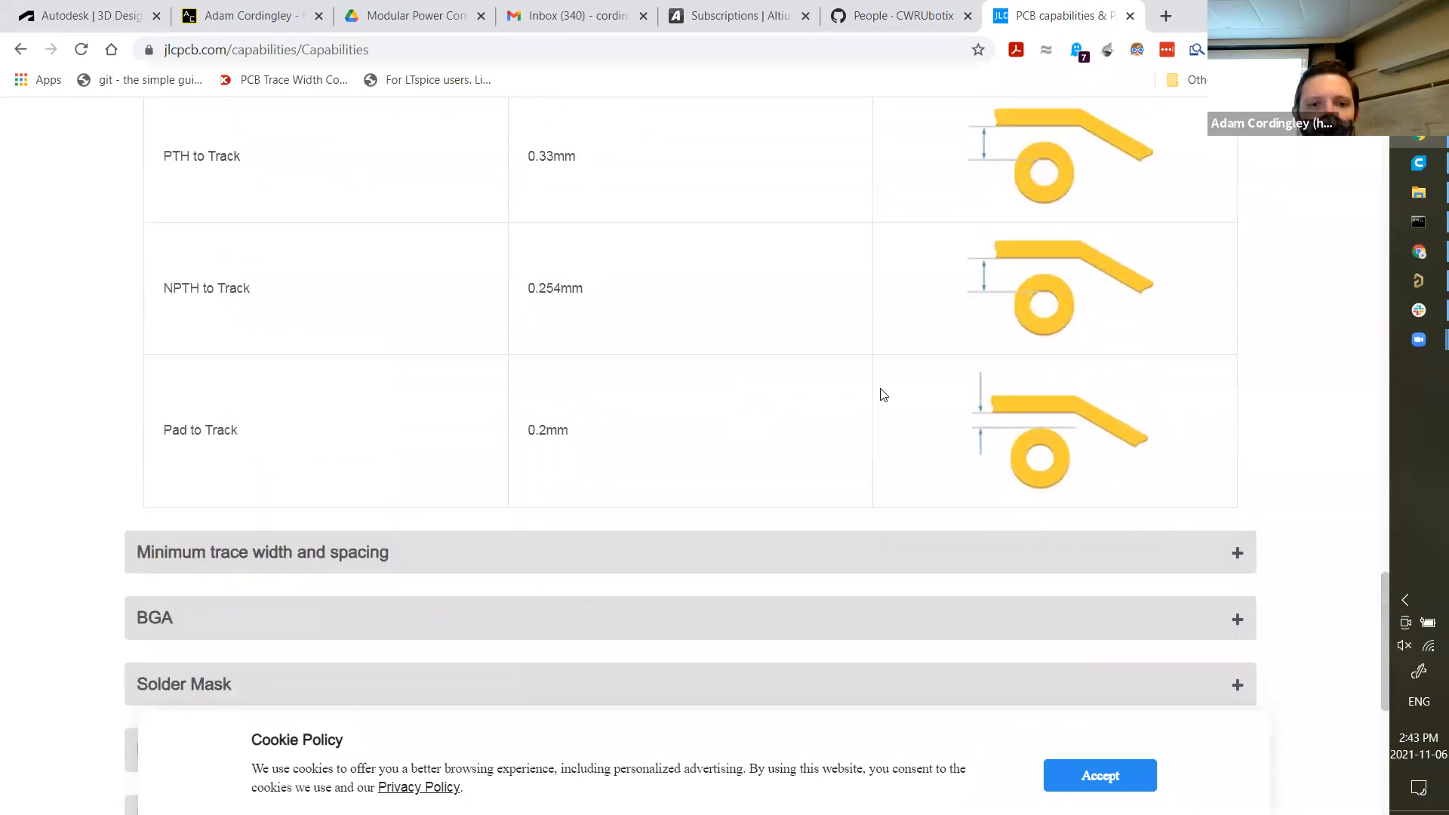
- Compare the Pad to Track clearance with the Pad to Pad clearance for pads without holes, highlighting both entries
drag(165, 434, 427, 436)
scroll(608, 430, up, 7)
scroll(609, 430, down, 4)
scroll(609, 430, up, 2)
scroll(680, 279, up, 3)
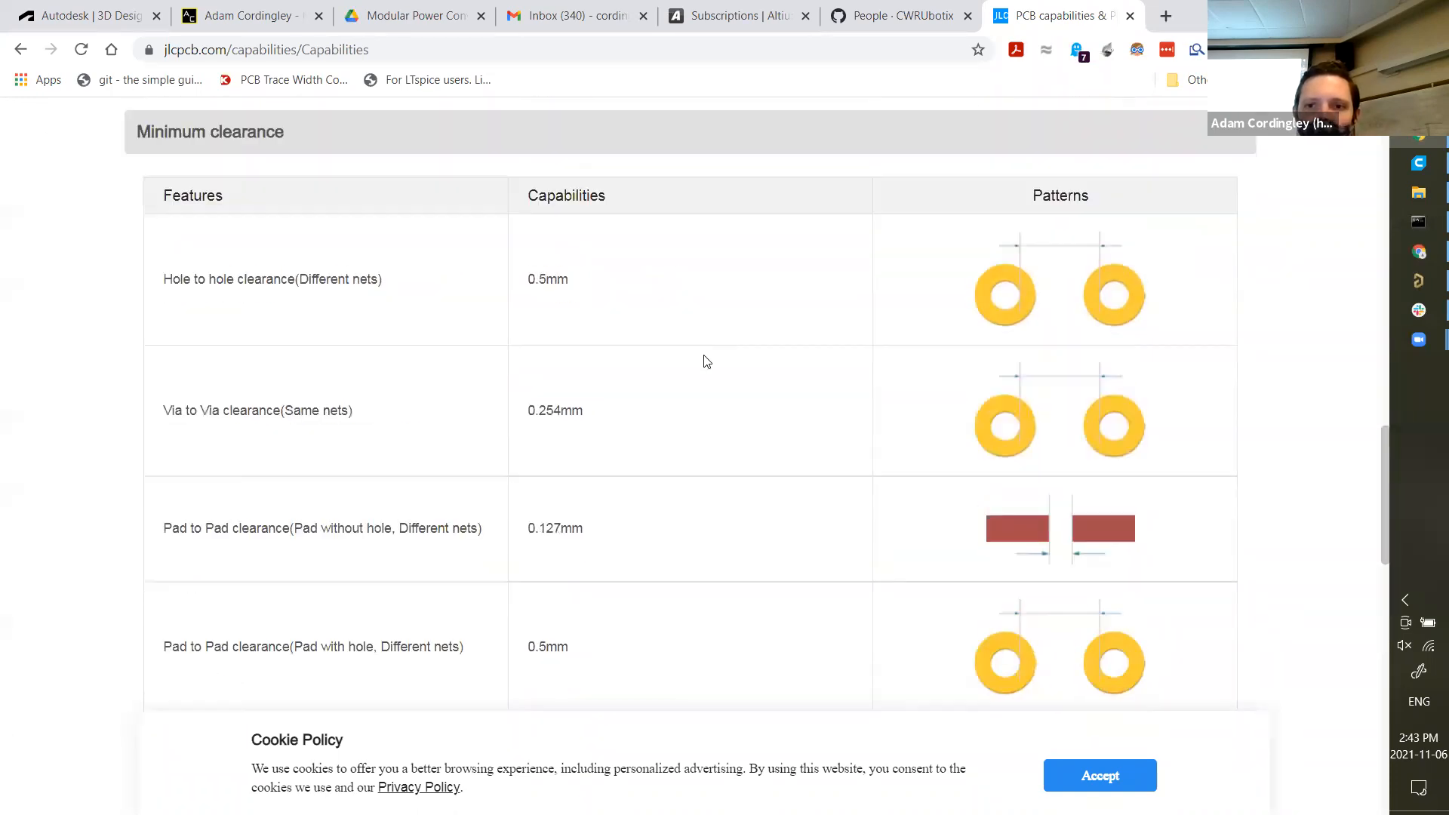
scroll(664, 462, down, 5)
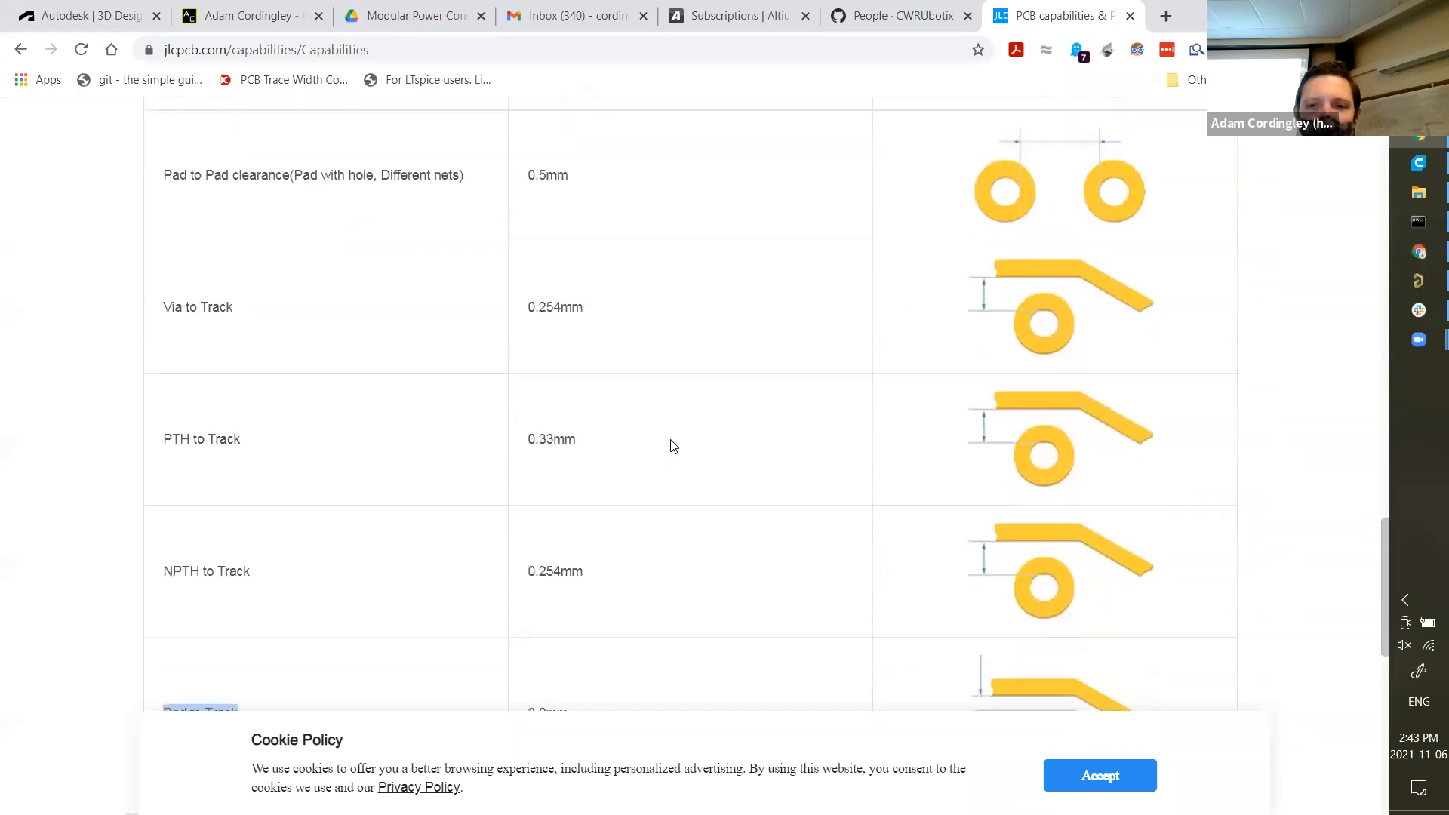
scroll(671, 445, up, 3)
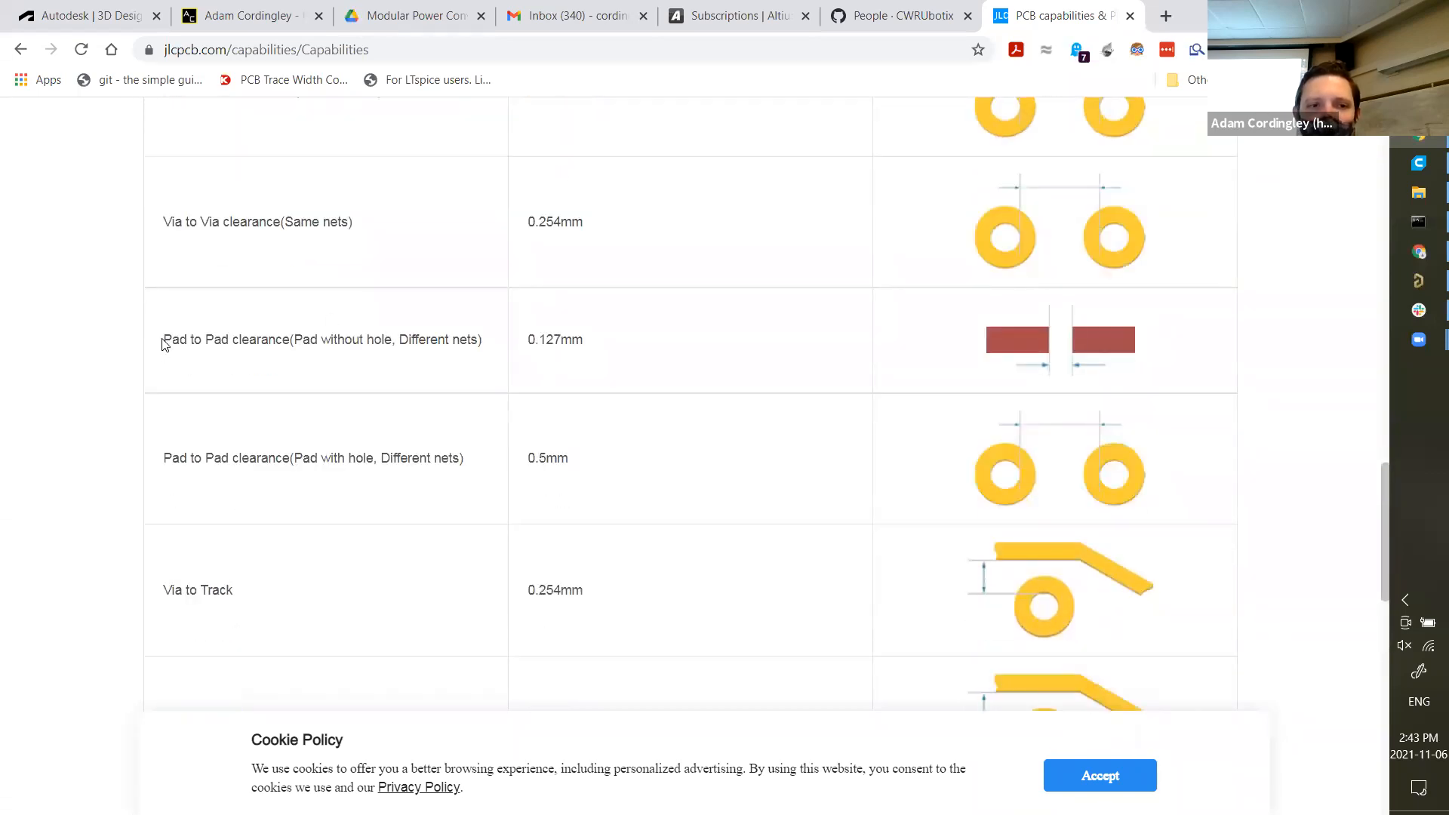
drag(163, 341, 487, 349)
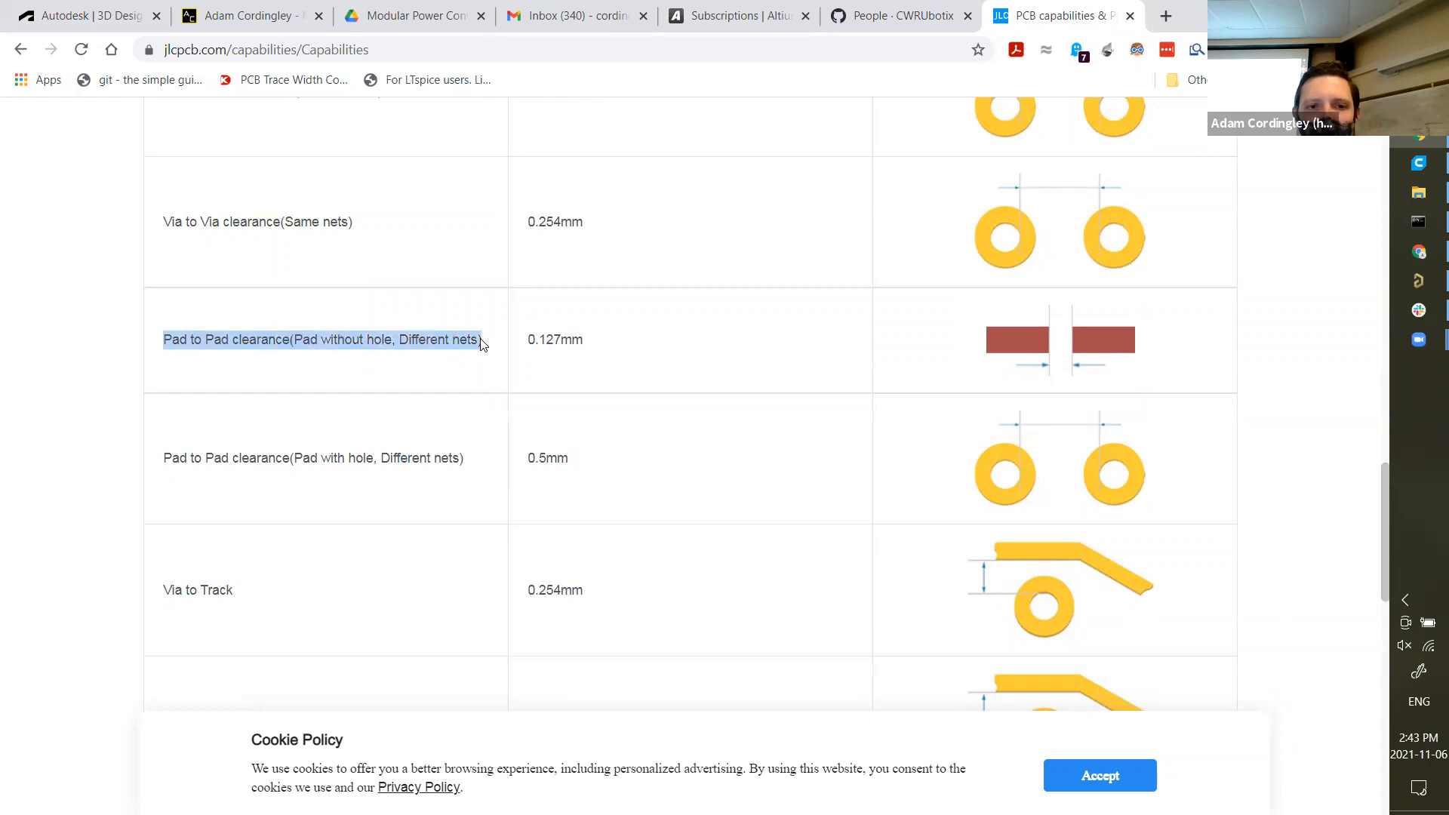
scroll(482, 355, down, 5)
drag(184, 520, 307, 514)
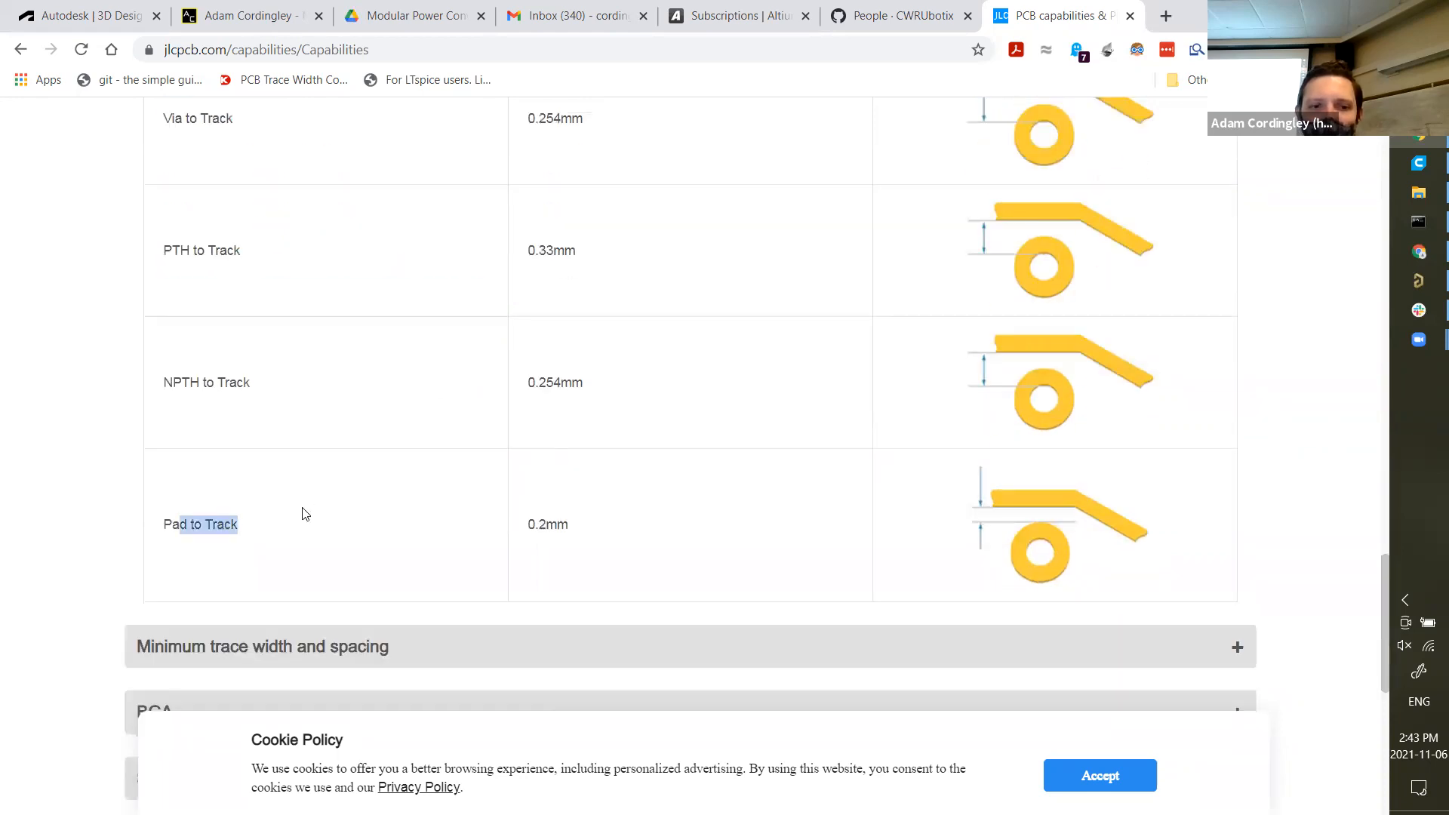
click(936, 522)
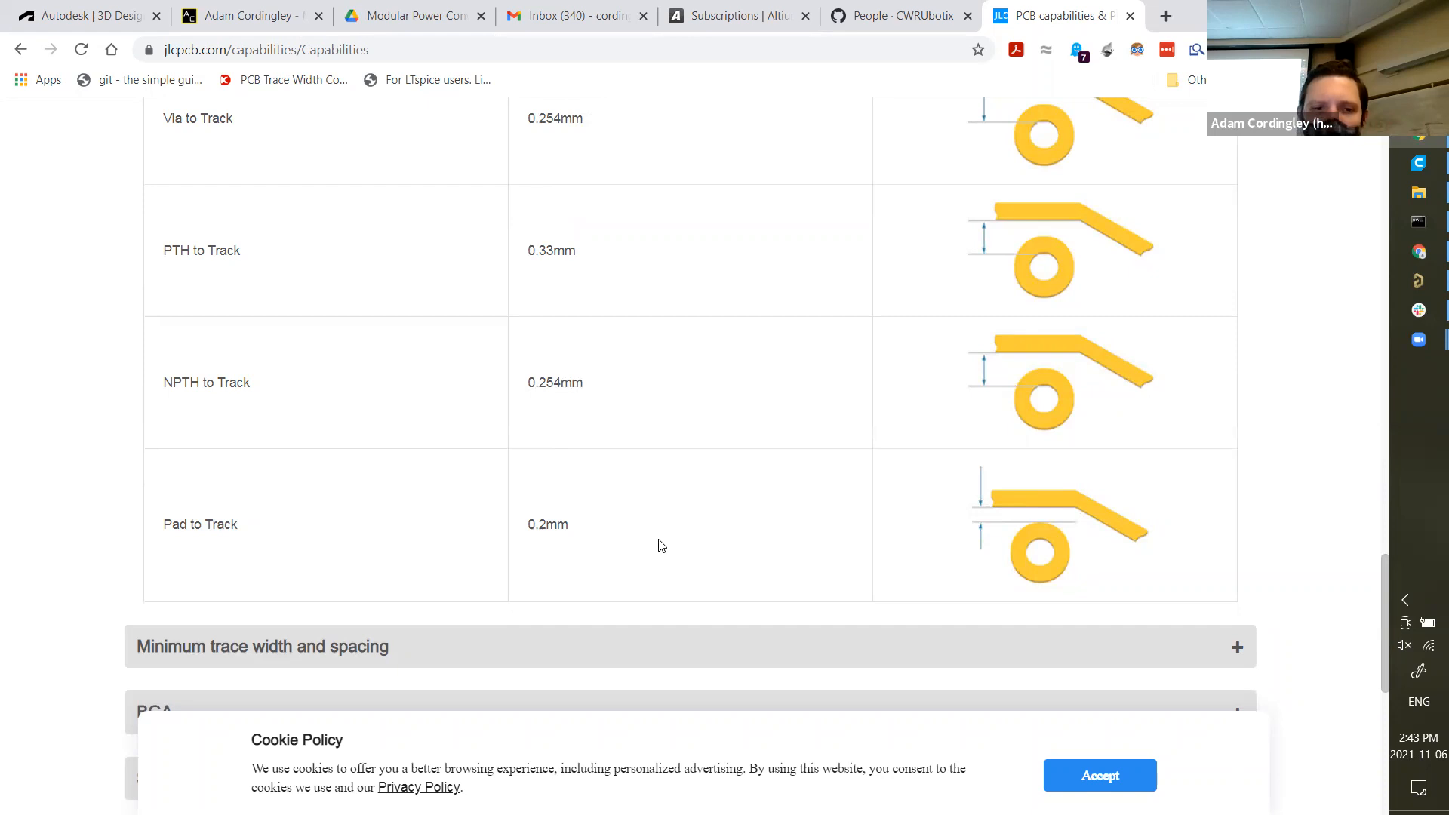
- Switch back to Altium Designer and check the Clearance rule's matrix, especially the Track, SMD Pad and Copper entries
click(1419, 282)
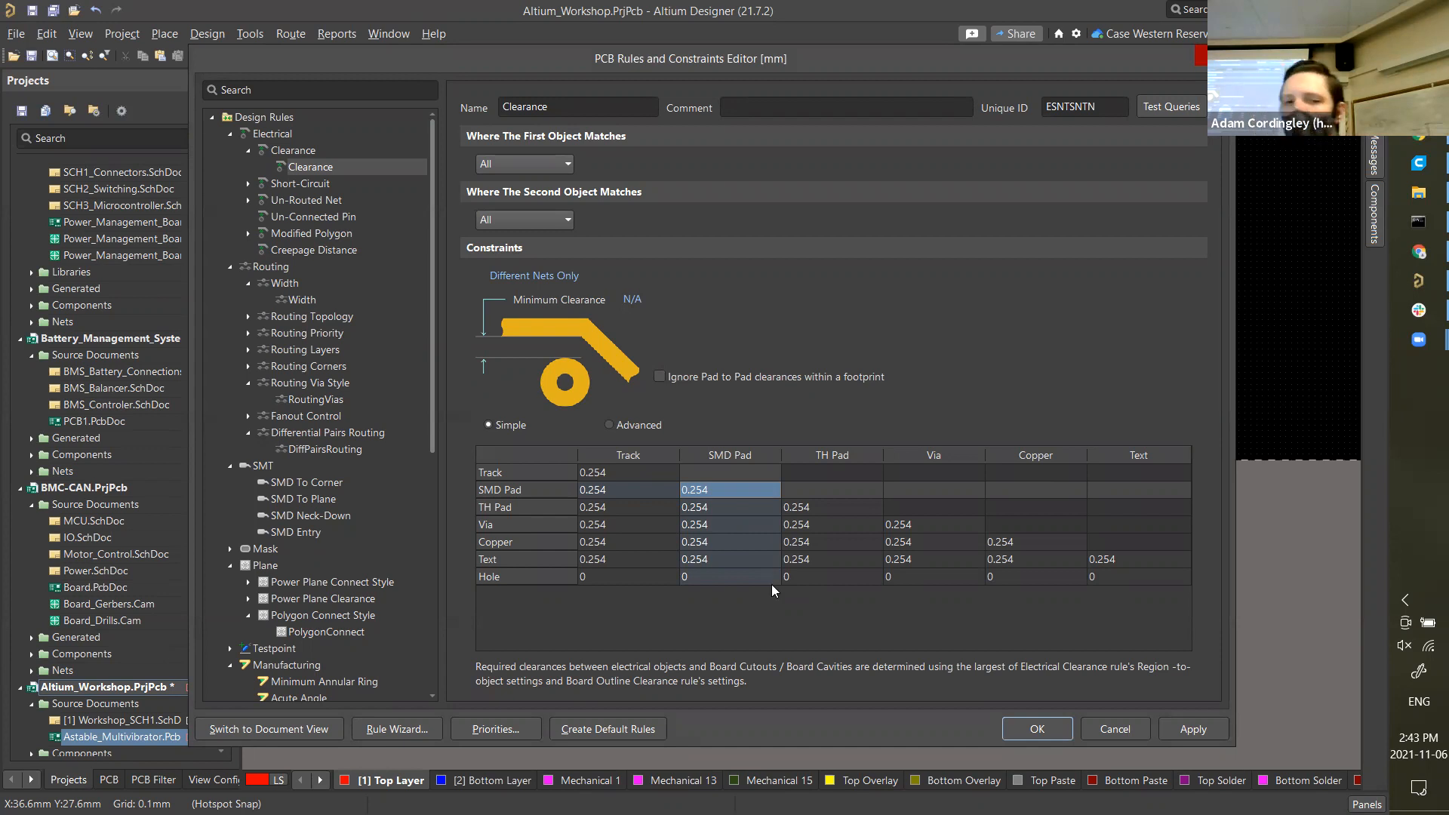
click(630, 541)
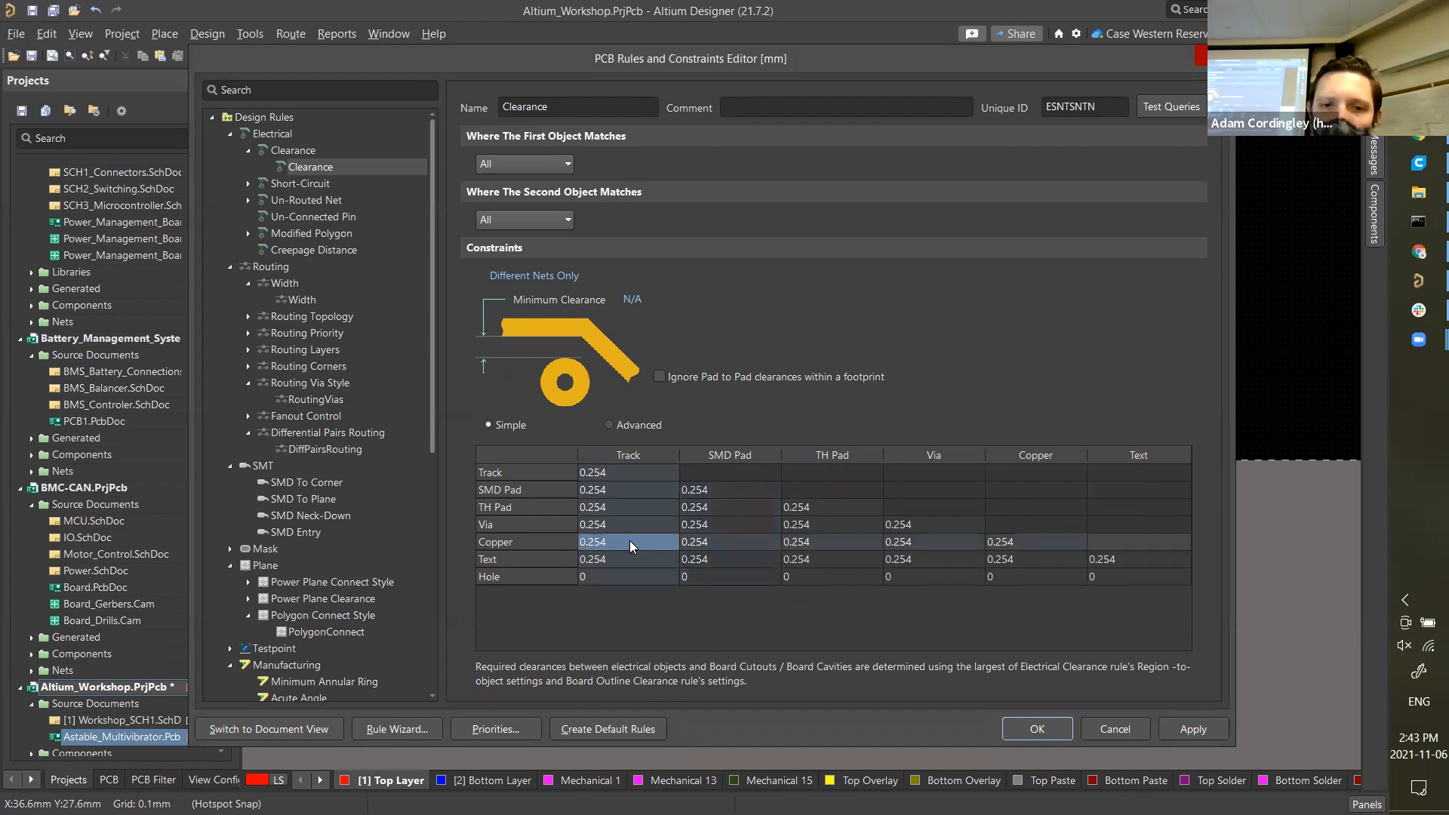
click(616, 474)
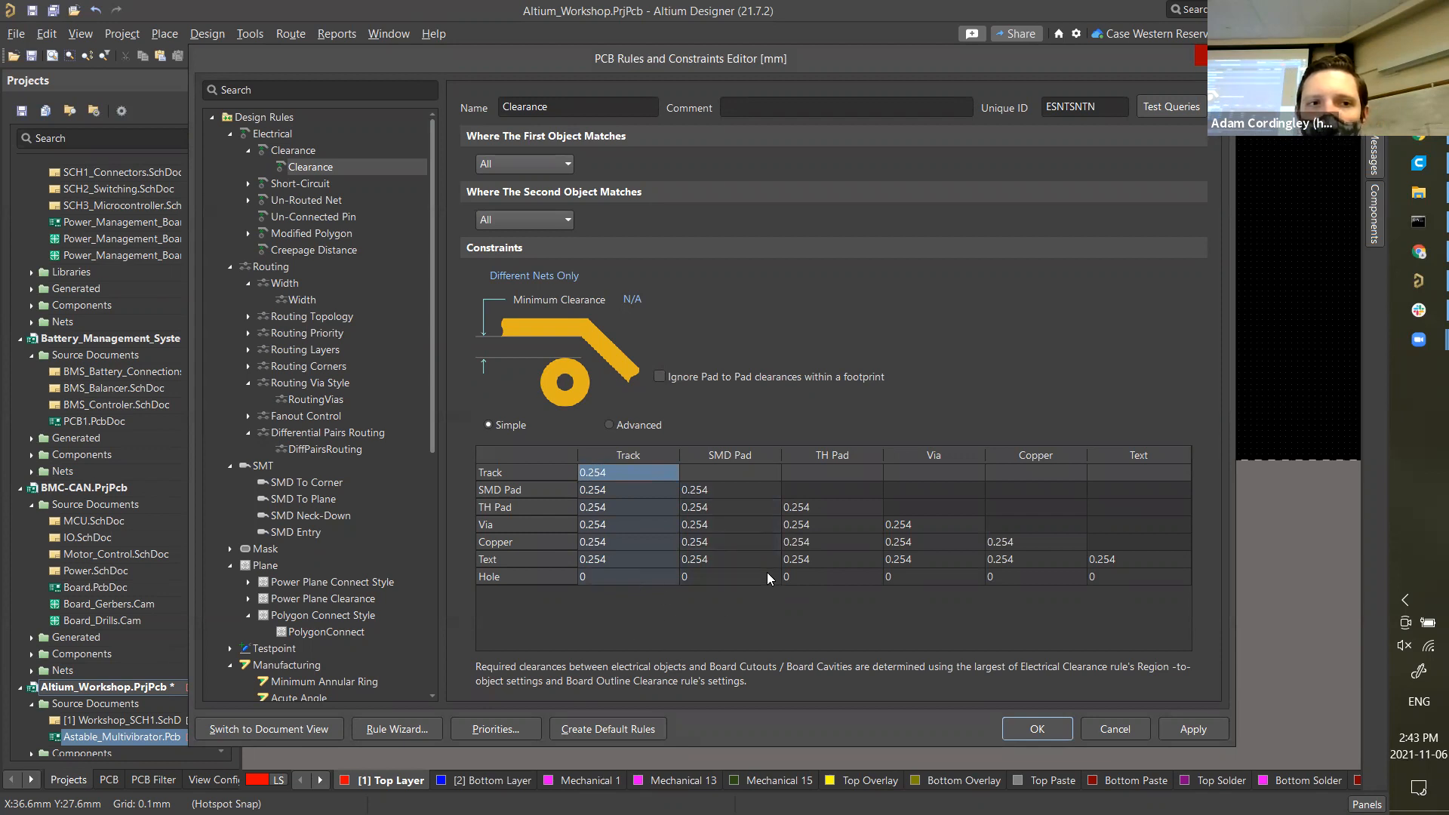
drag(610, 474, 1171, 567)
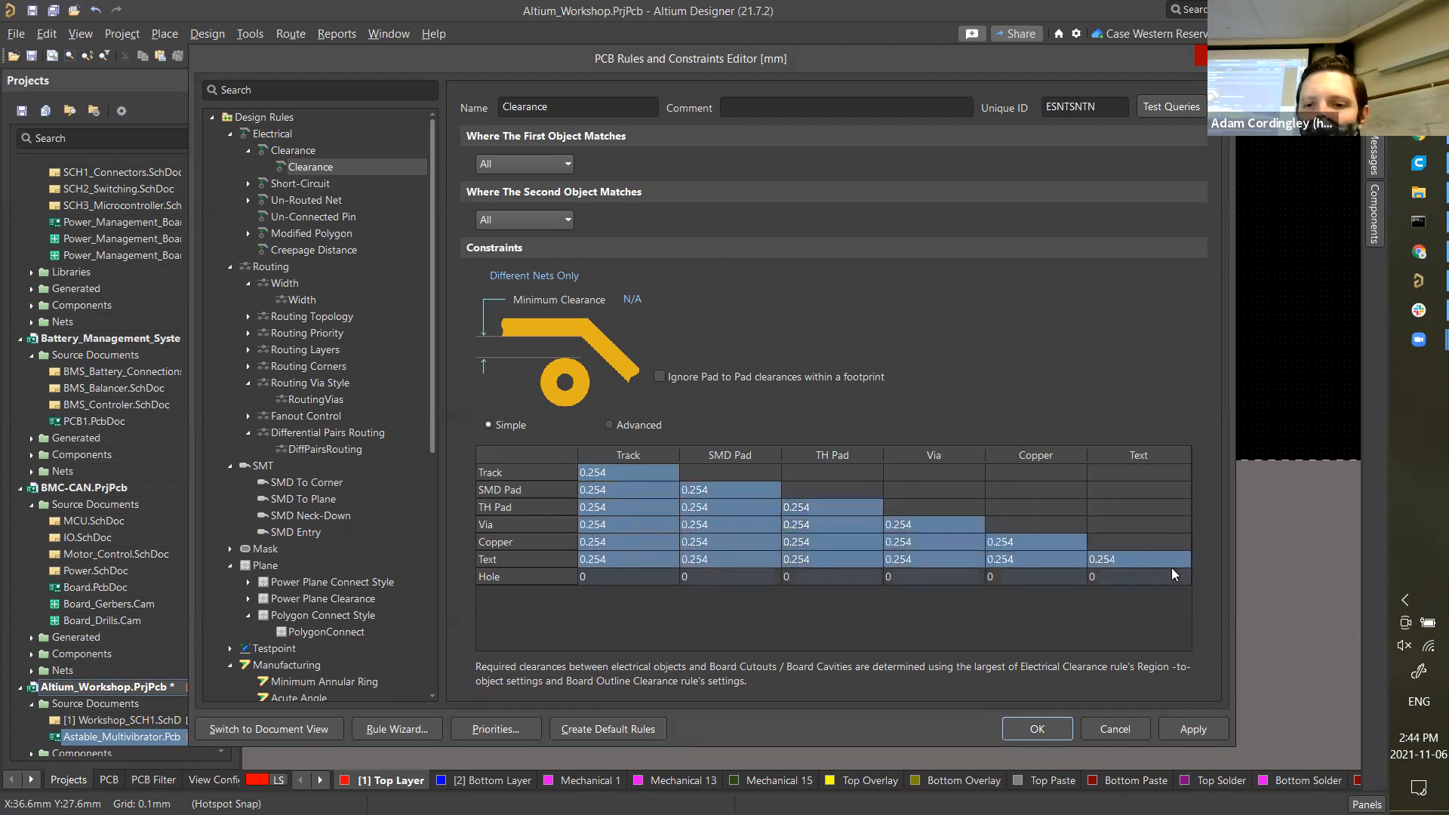
click(658, 542)
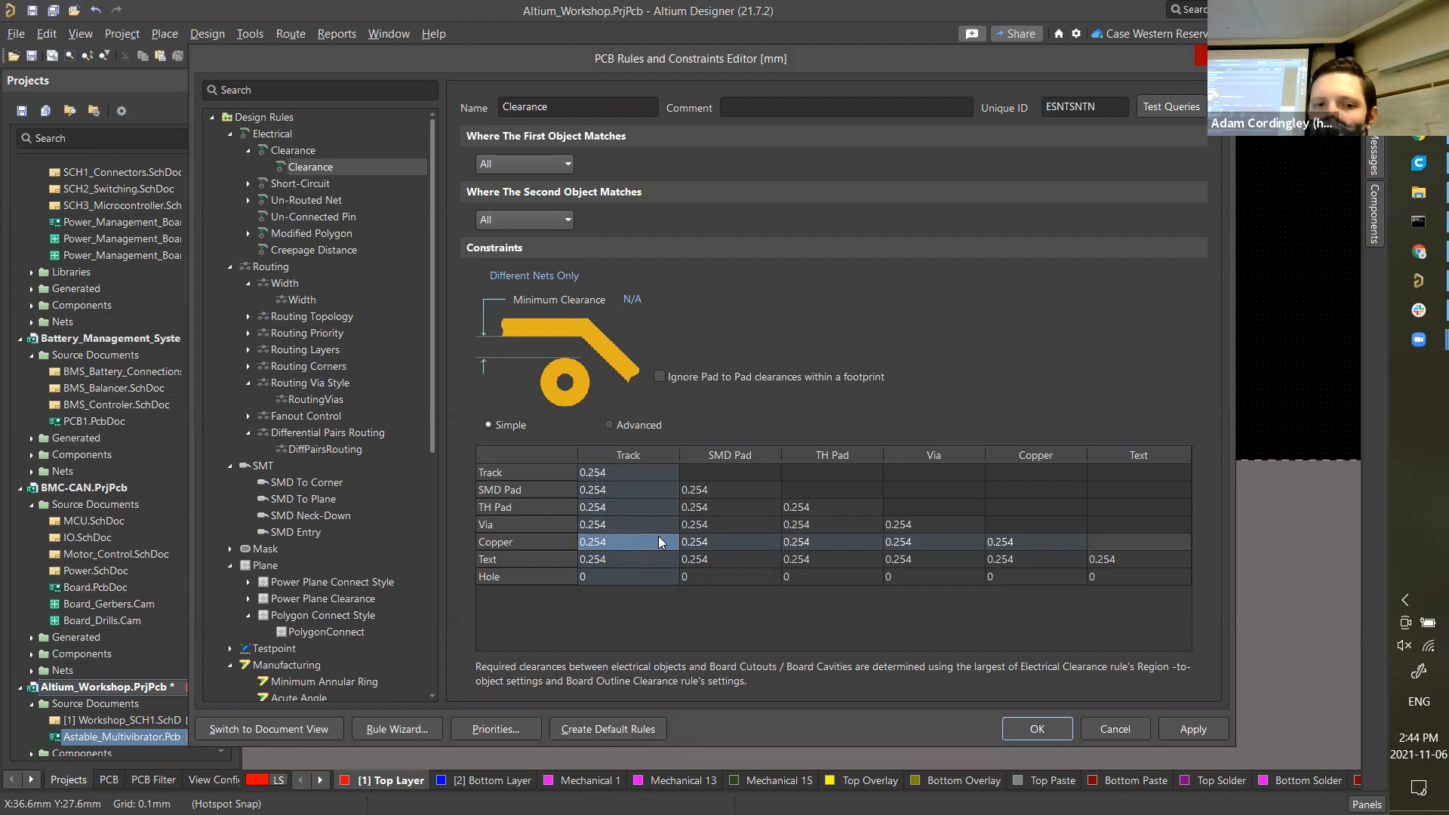
drag(622, 491, 708, 487)
click(612, 491)
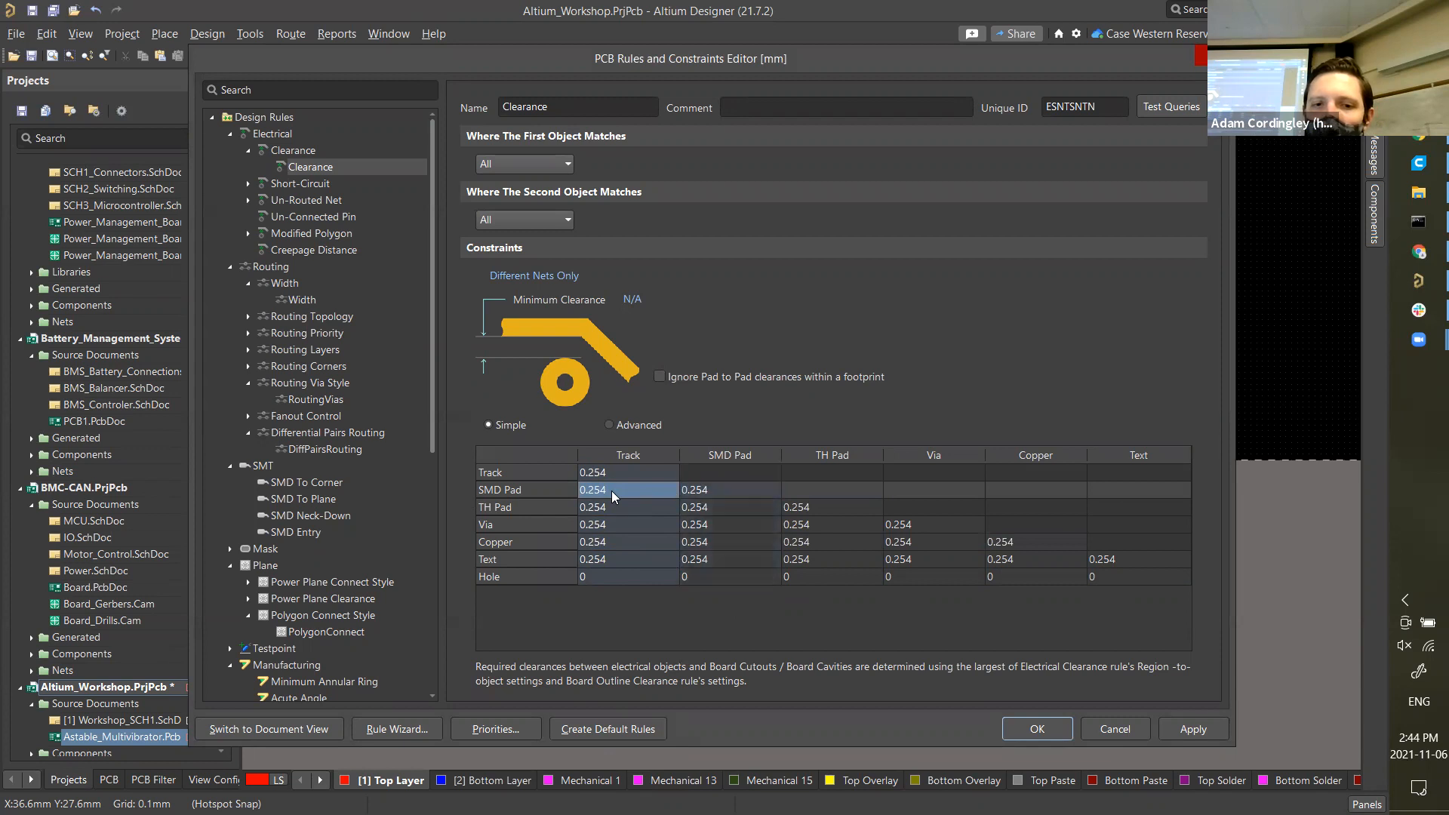
click(726, 490)
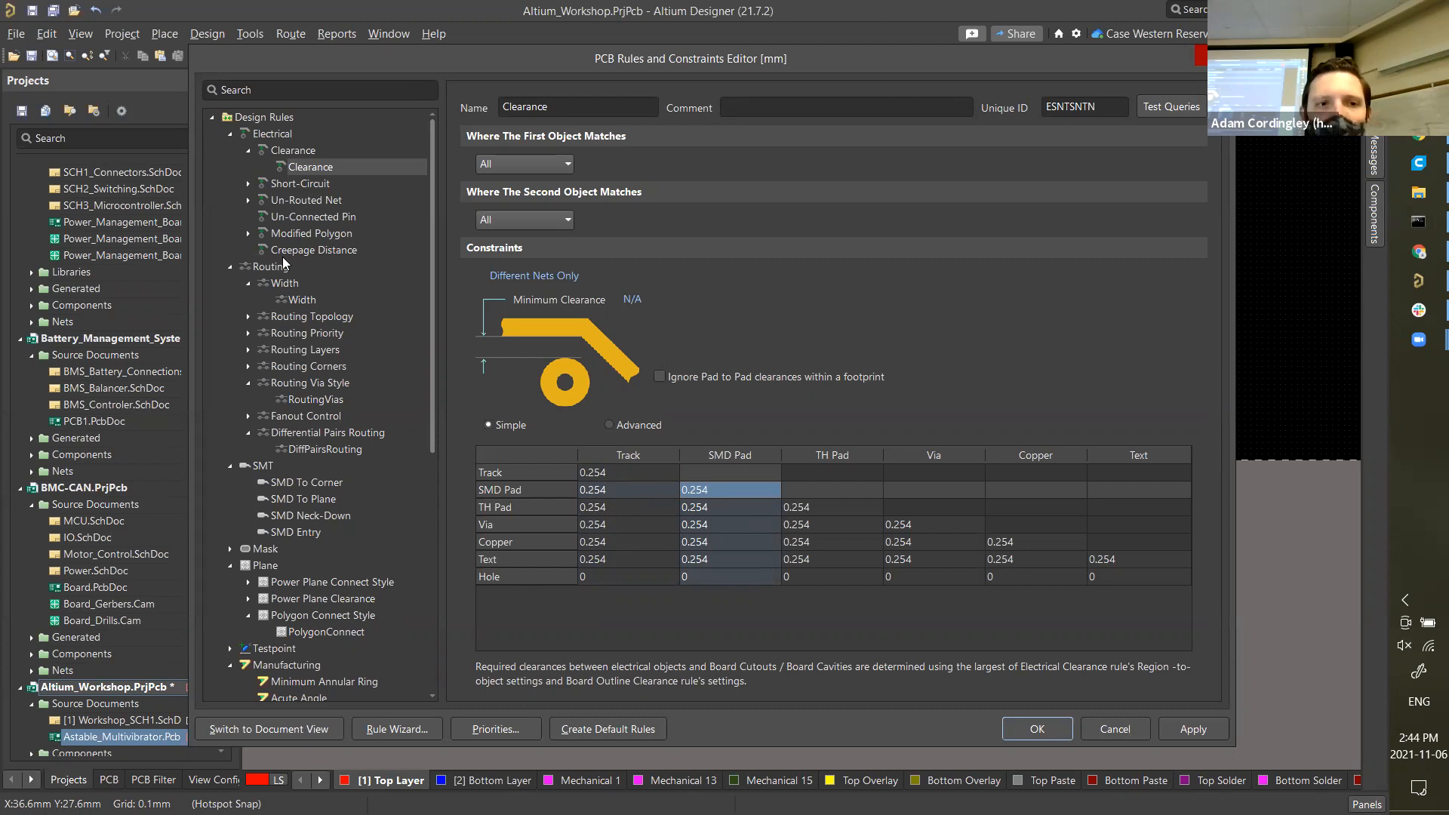
- Display the routing Width rule, and look up JLCPCB's minimum trace width and spacing in the Chrome browser
click(290, 300)
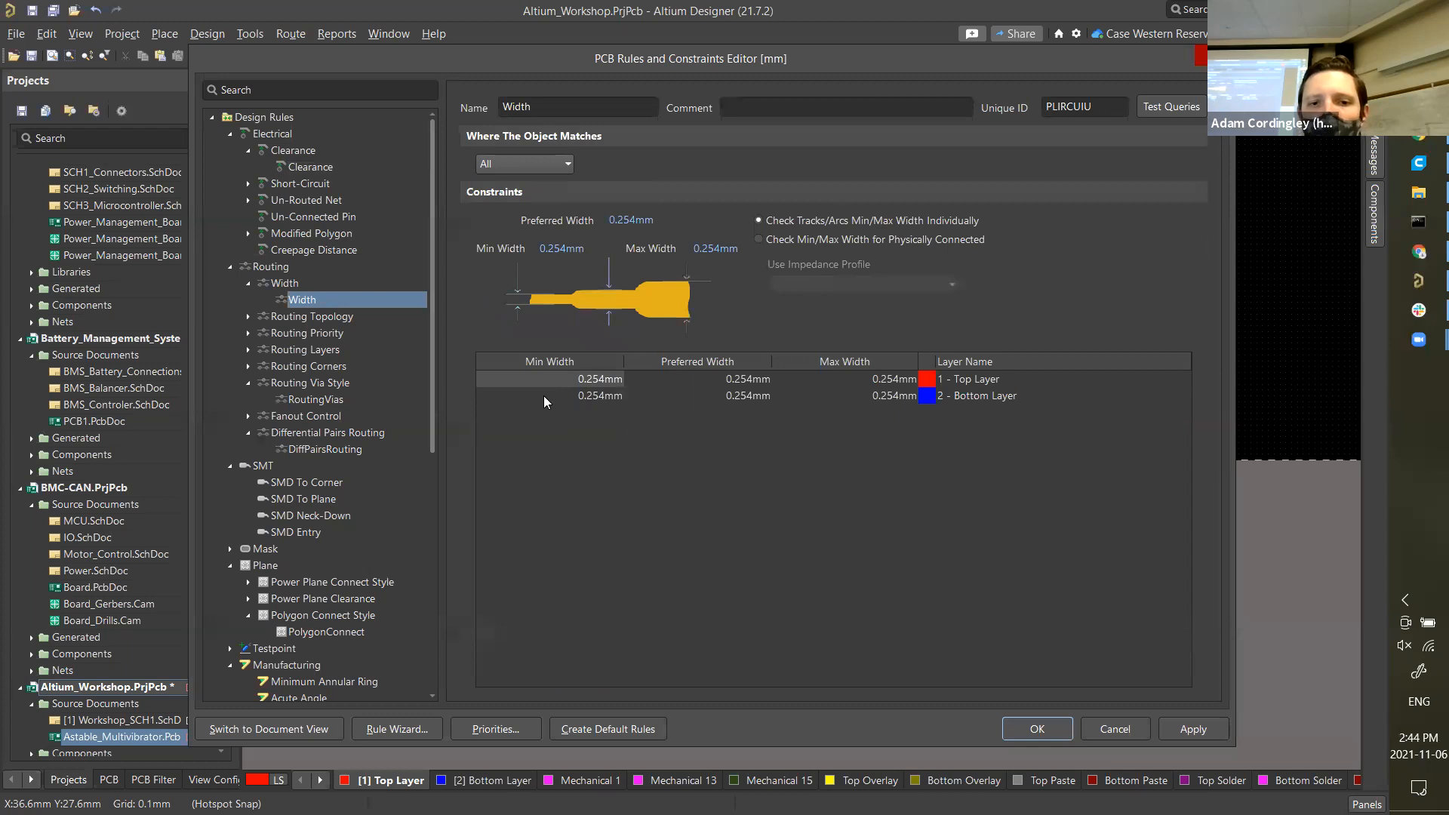
click(1418, 141)
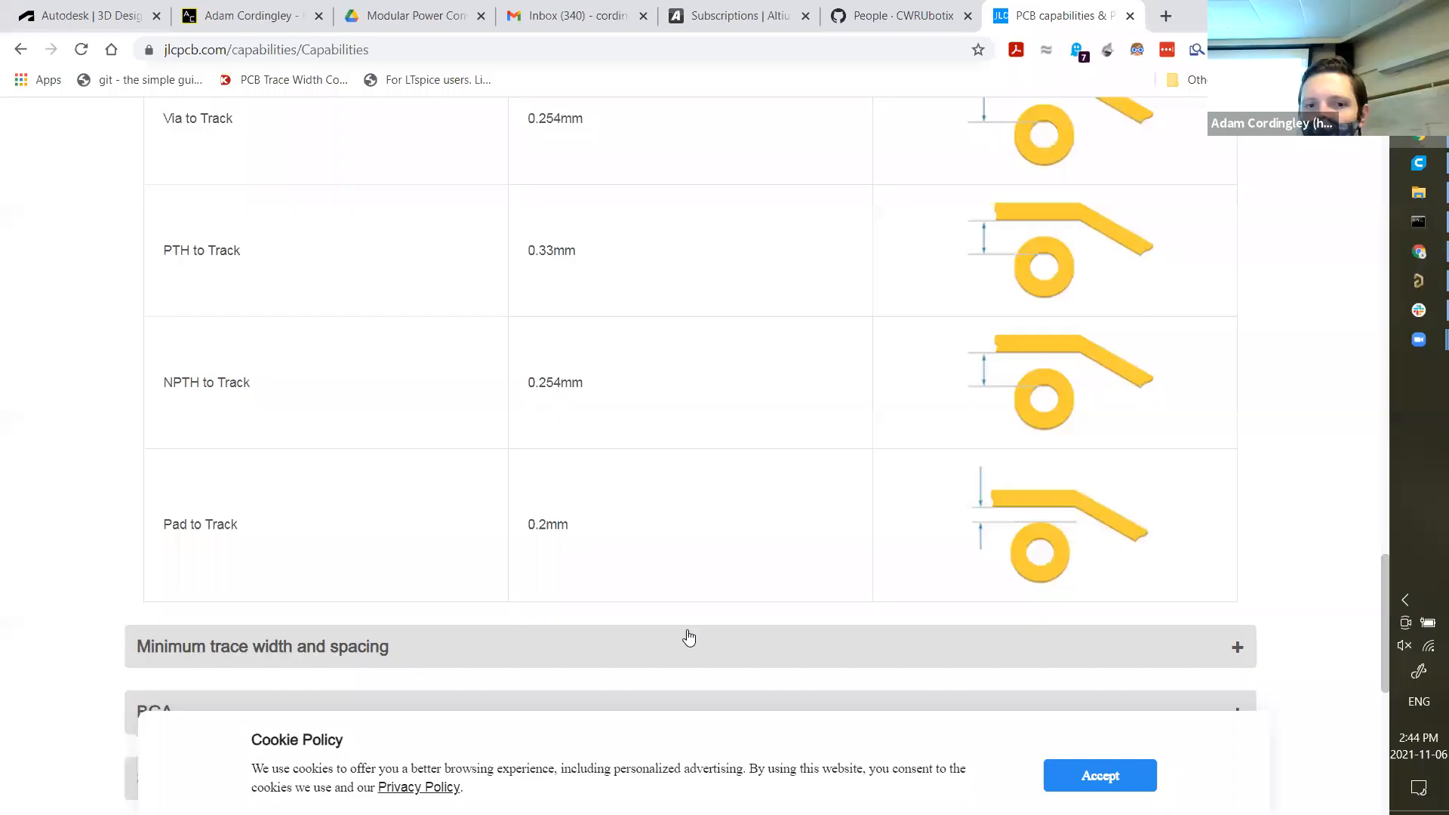
scroll(139, 562, down, 4)
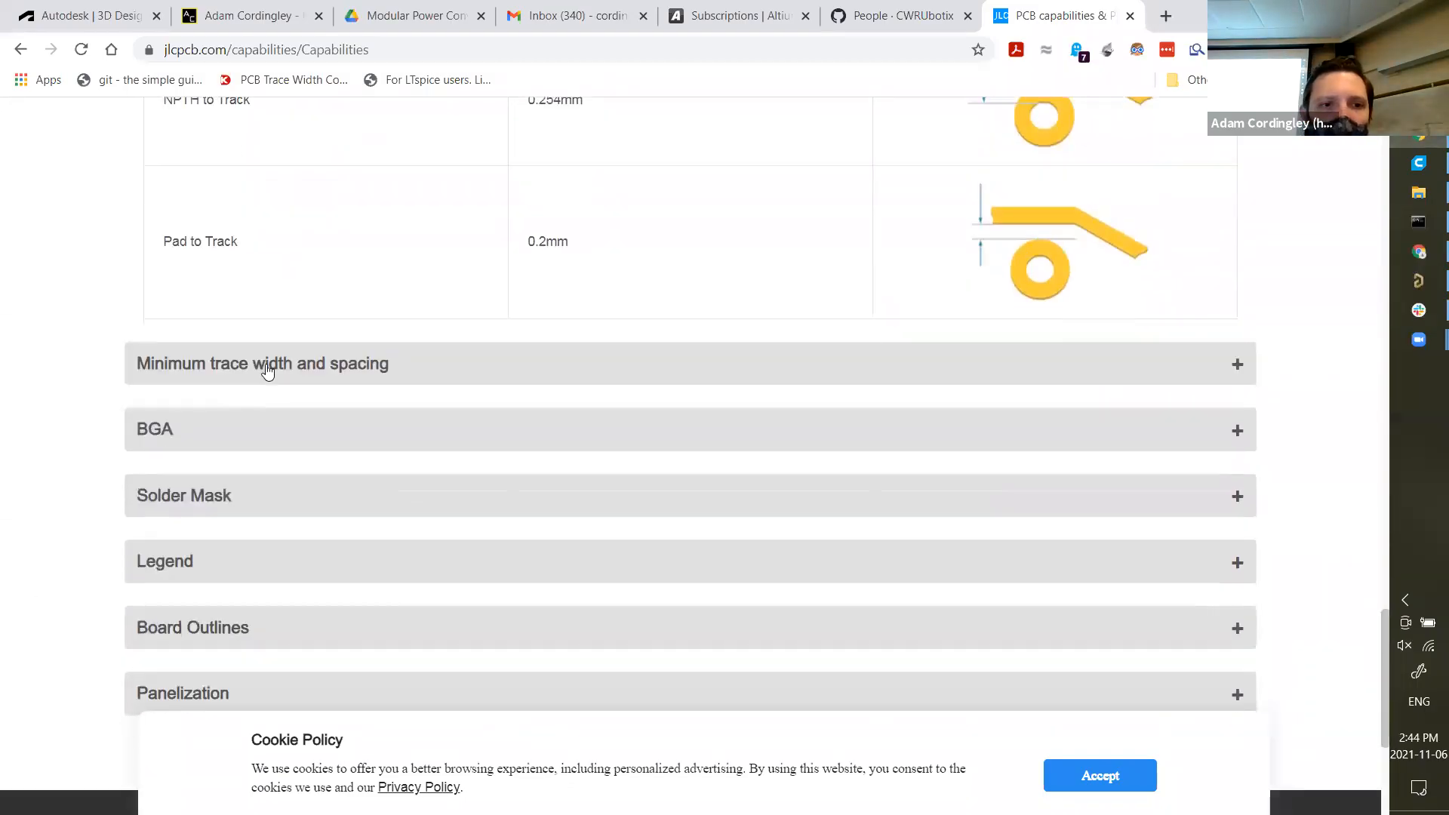
click(269, 369)
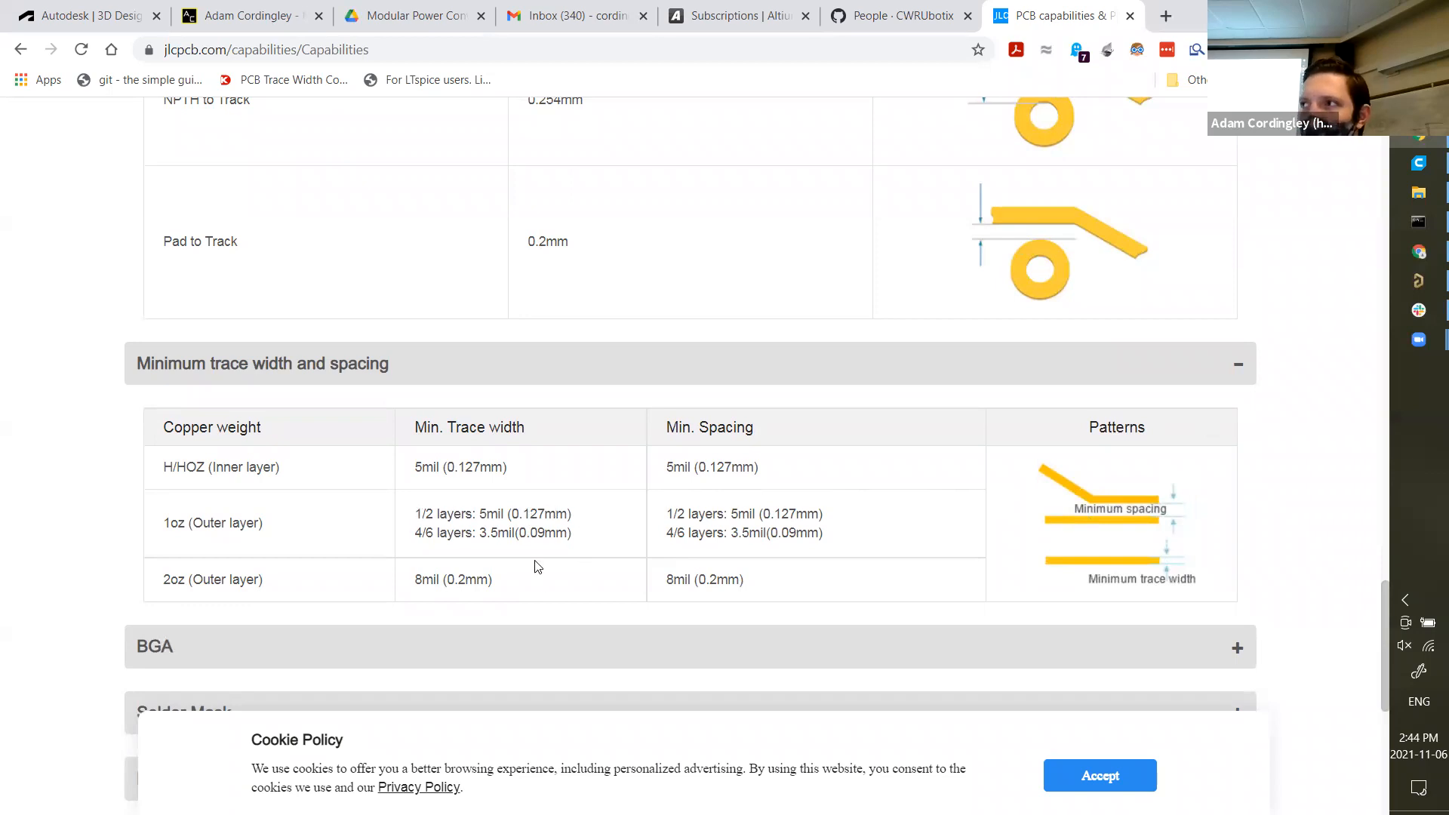
- Return to Altium Designer and review the electrical Clearance rule and the routing Width rule
click(1419, 281)
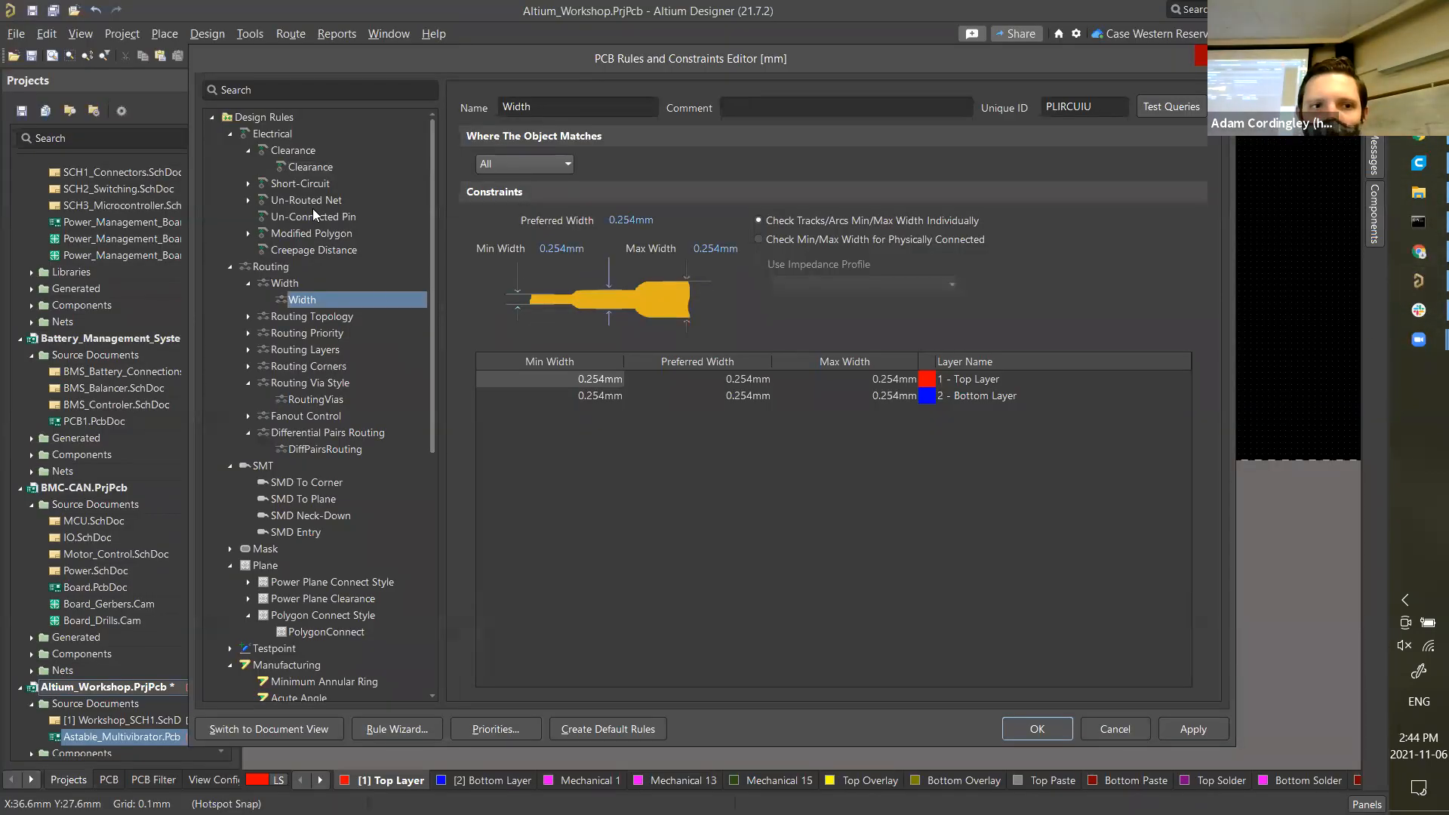
click(304, 167)
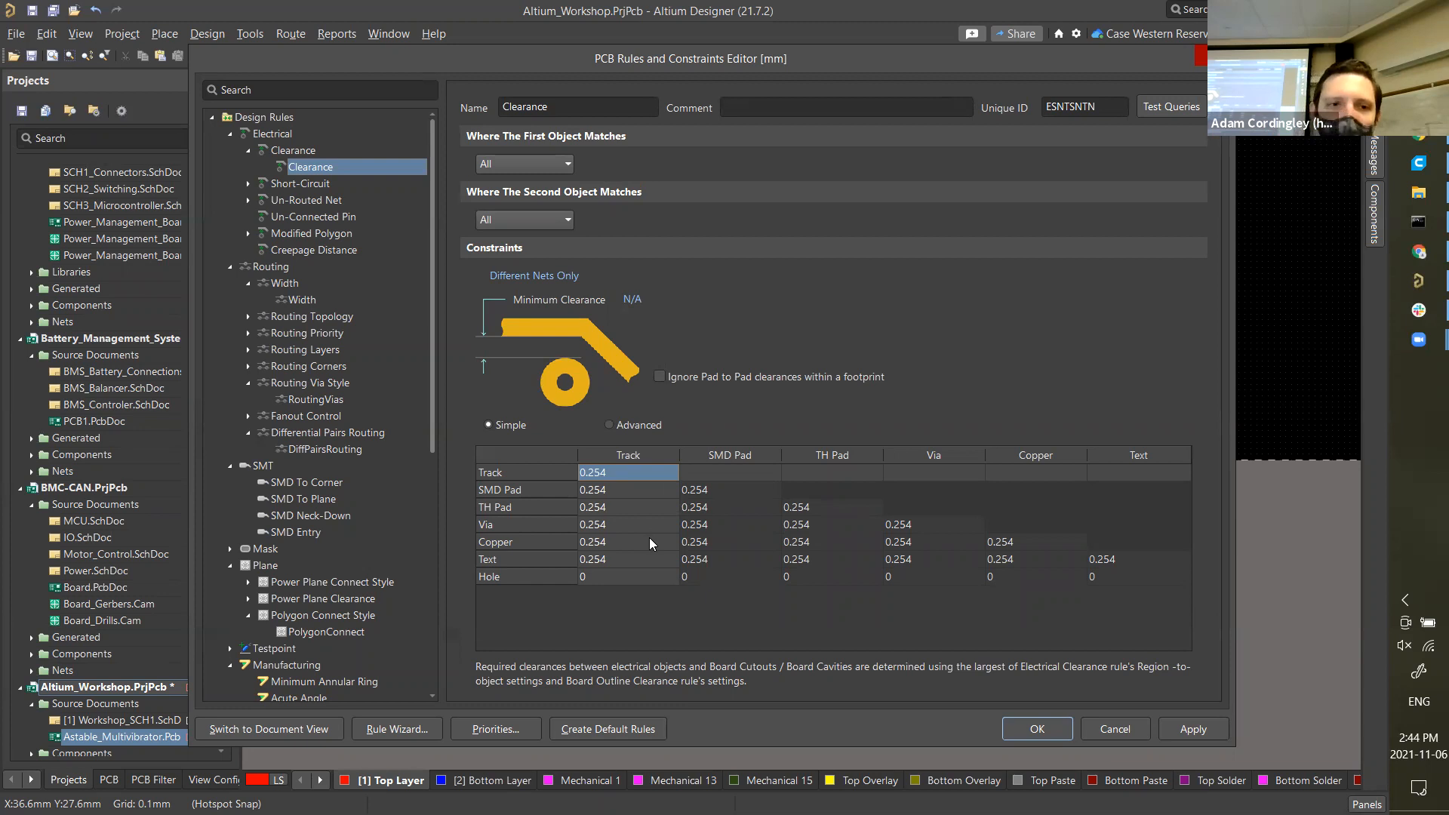
click(302, 300)
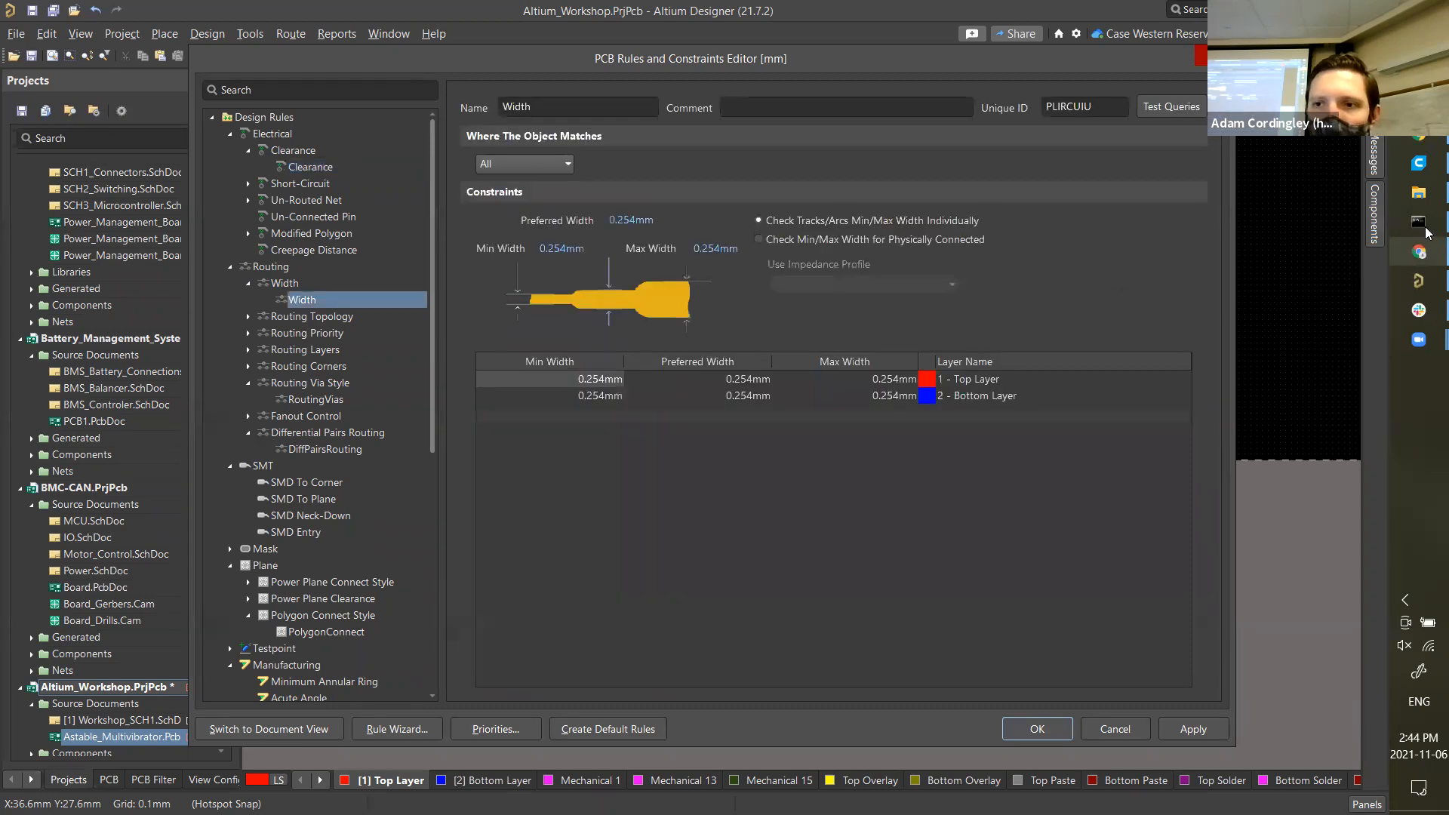
- Recheck JLCPCB's minimum trace width in Chrome, and set the Width rule's minimum to 0.2 mm for both layers in Altium Designer
click(1426, 143)
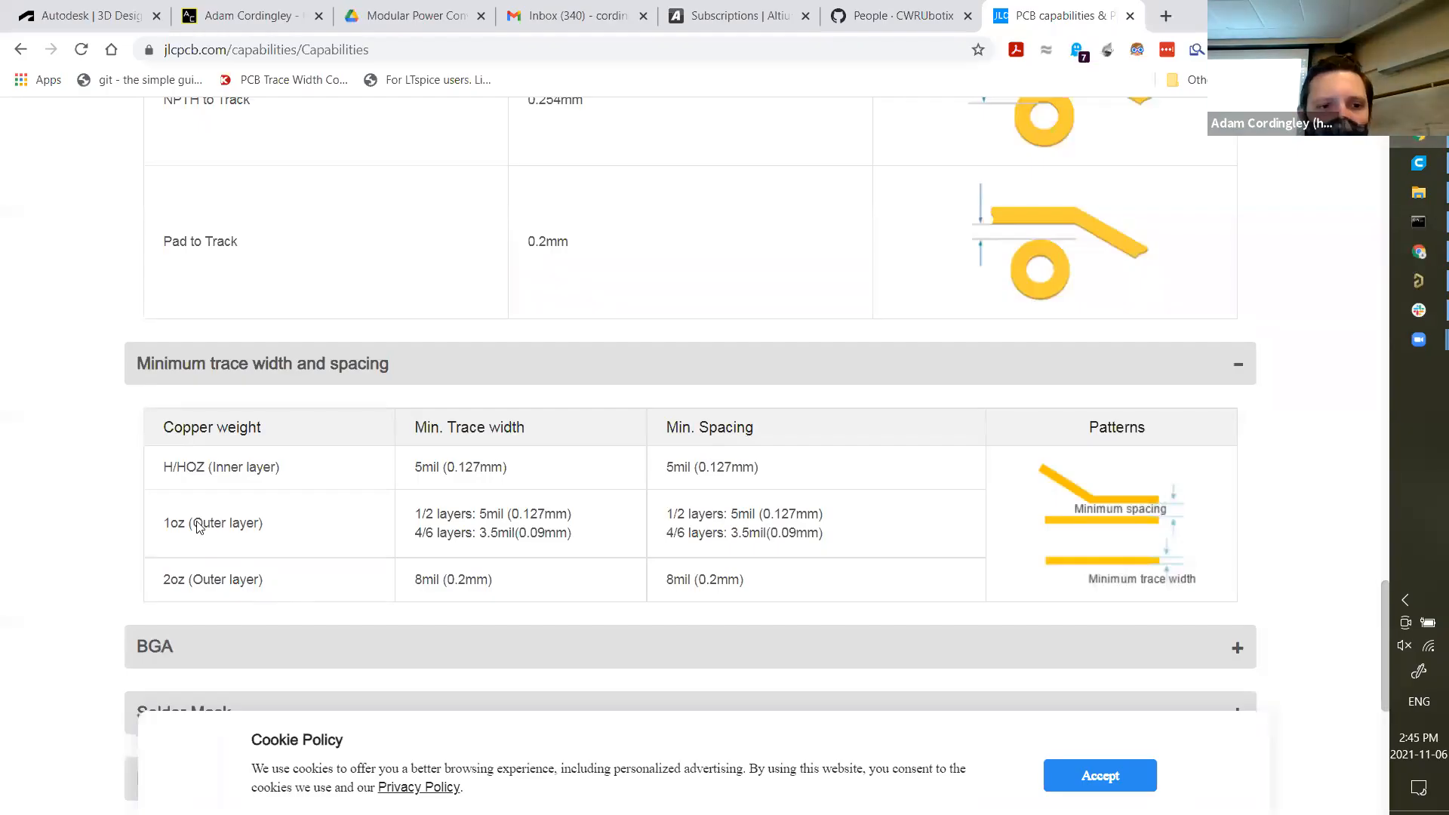
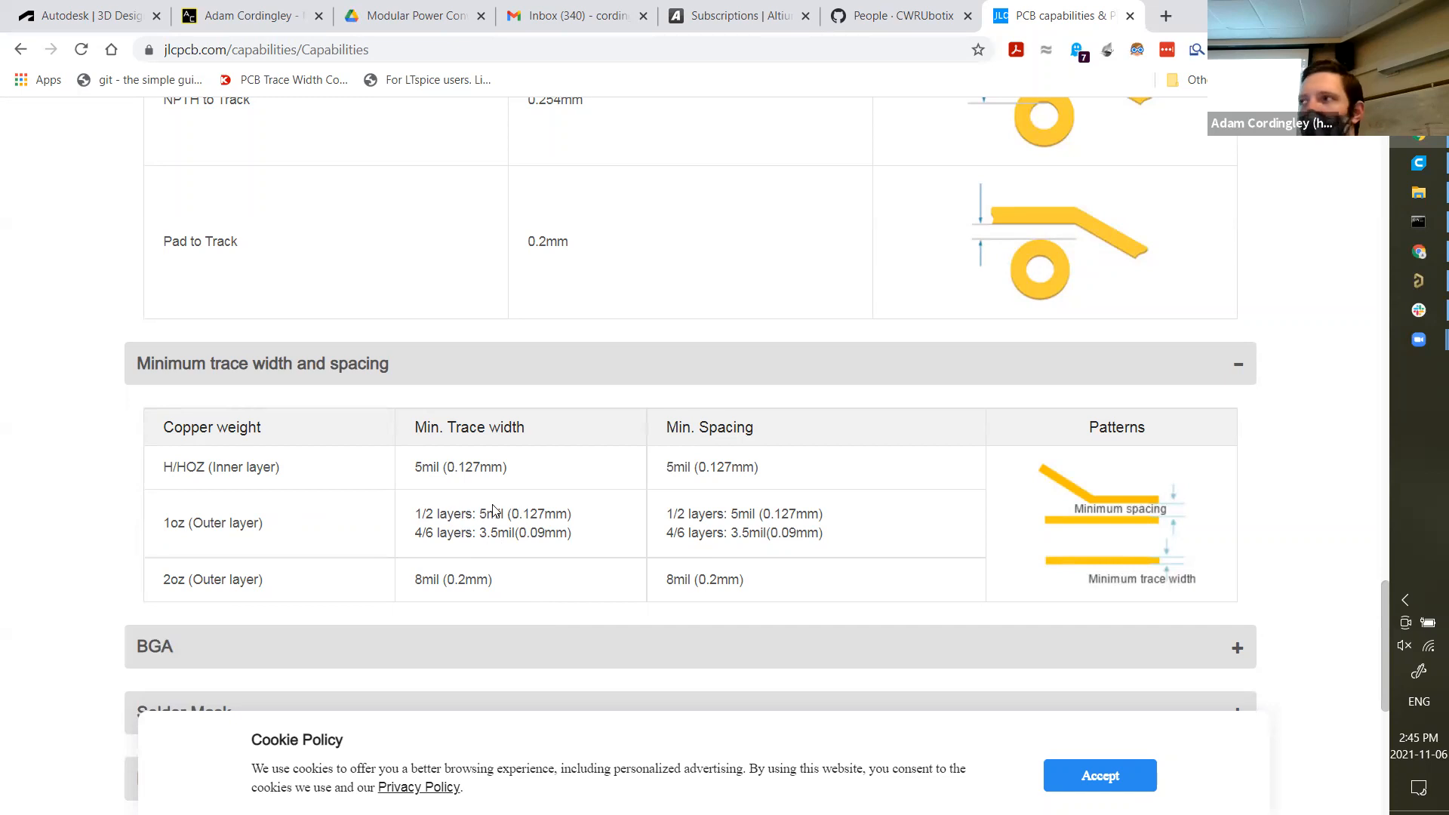
key(alt+Tab)
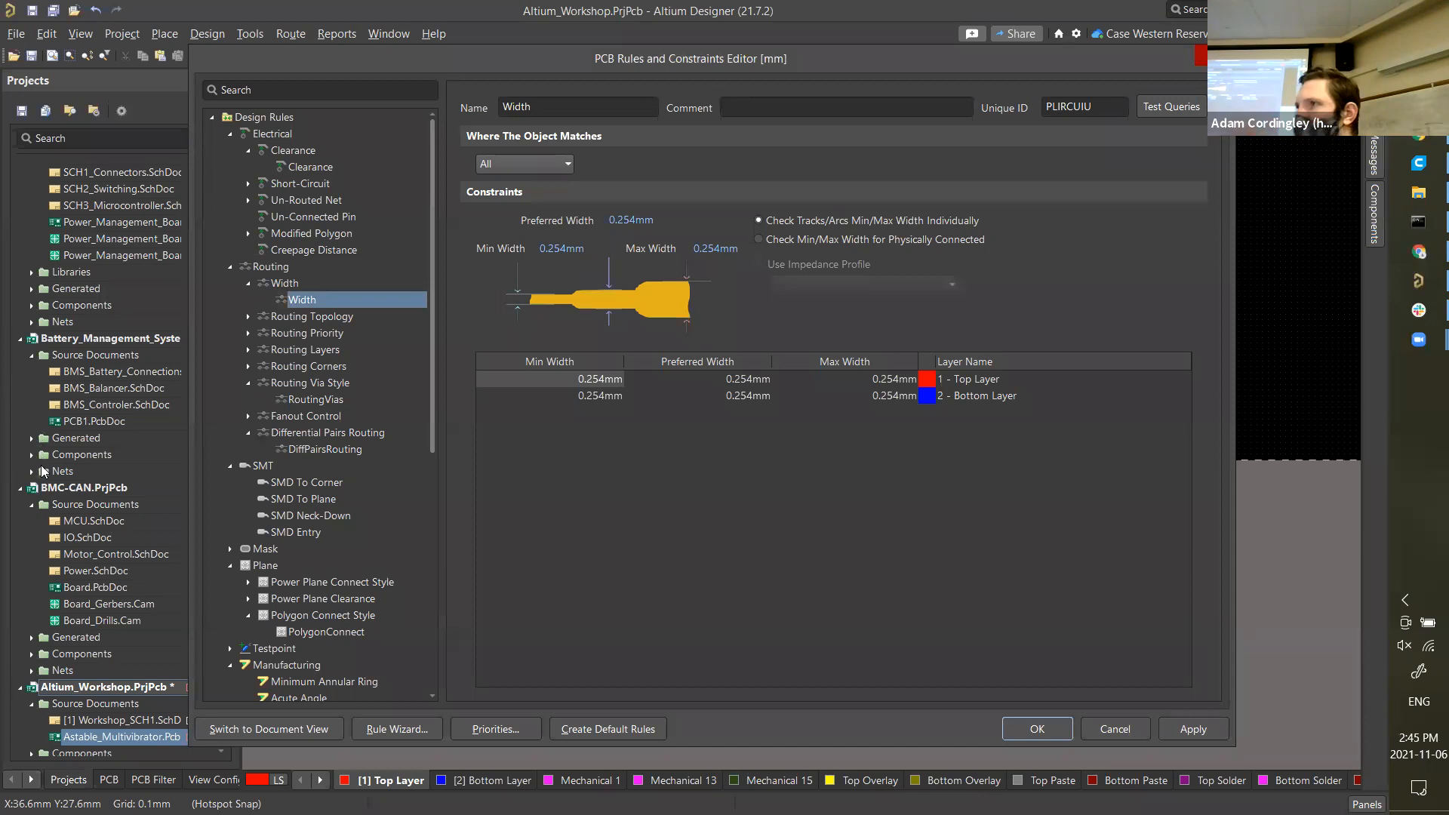
click(539, 381)
text(0)
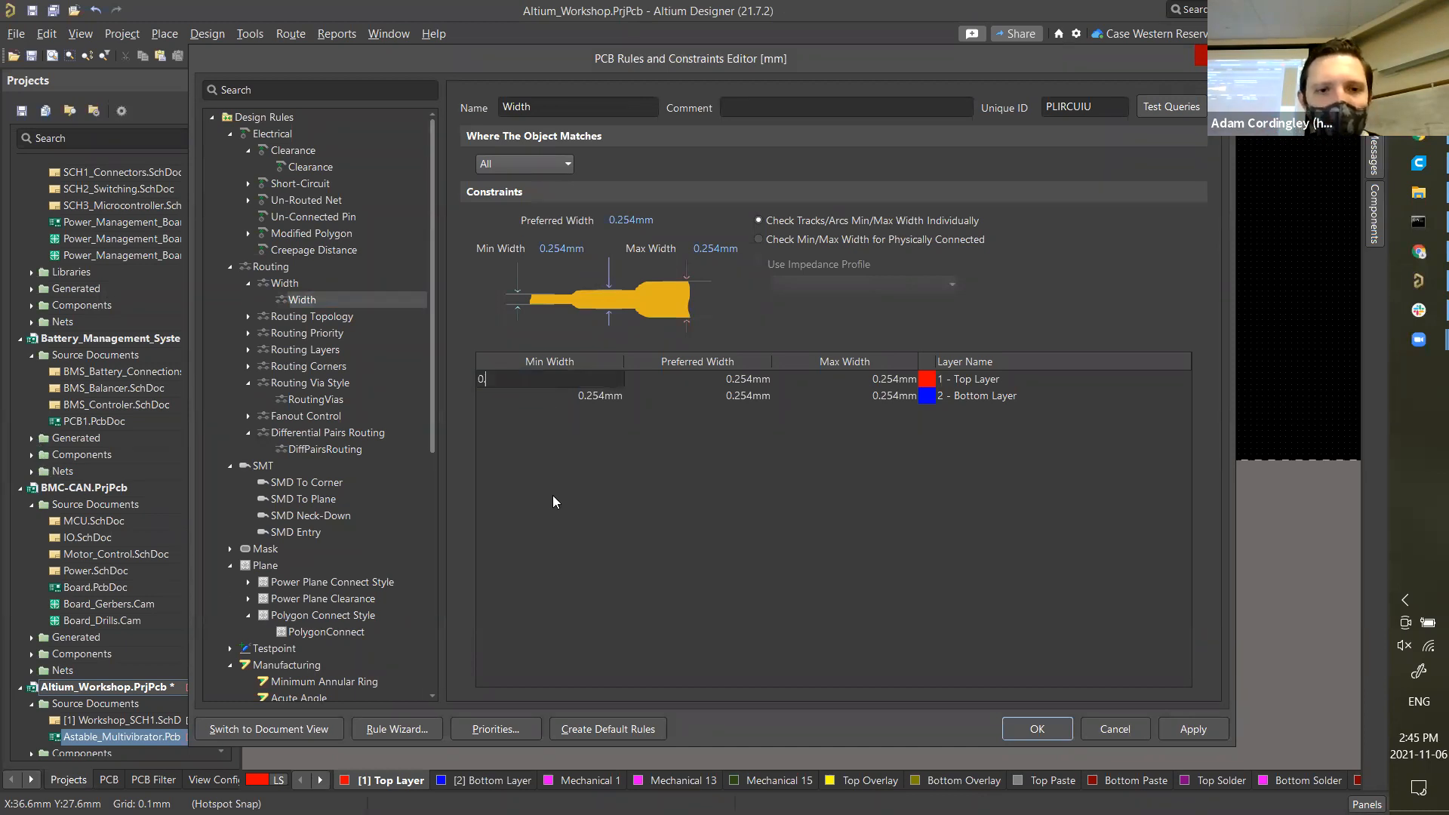
text(.2)
key(BackSpace)
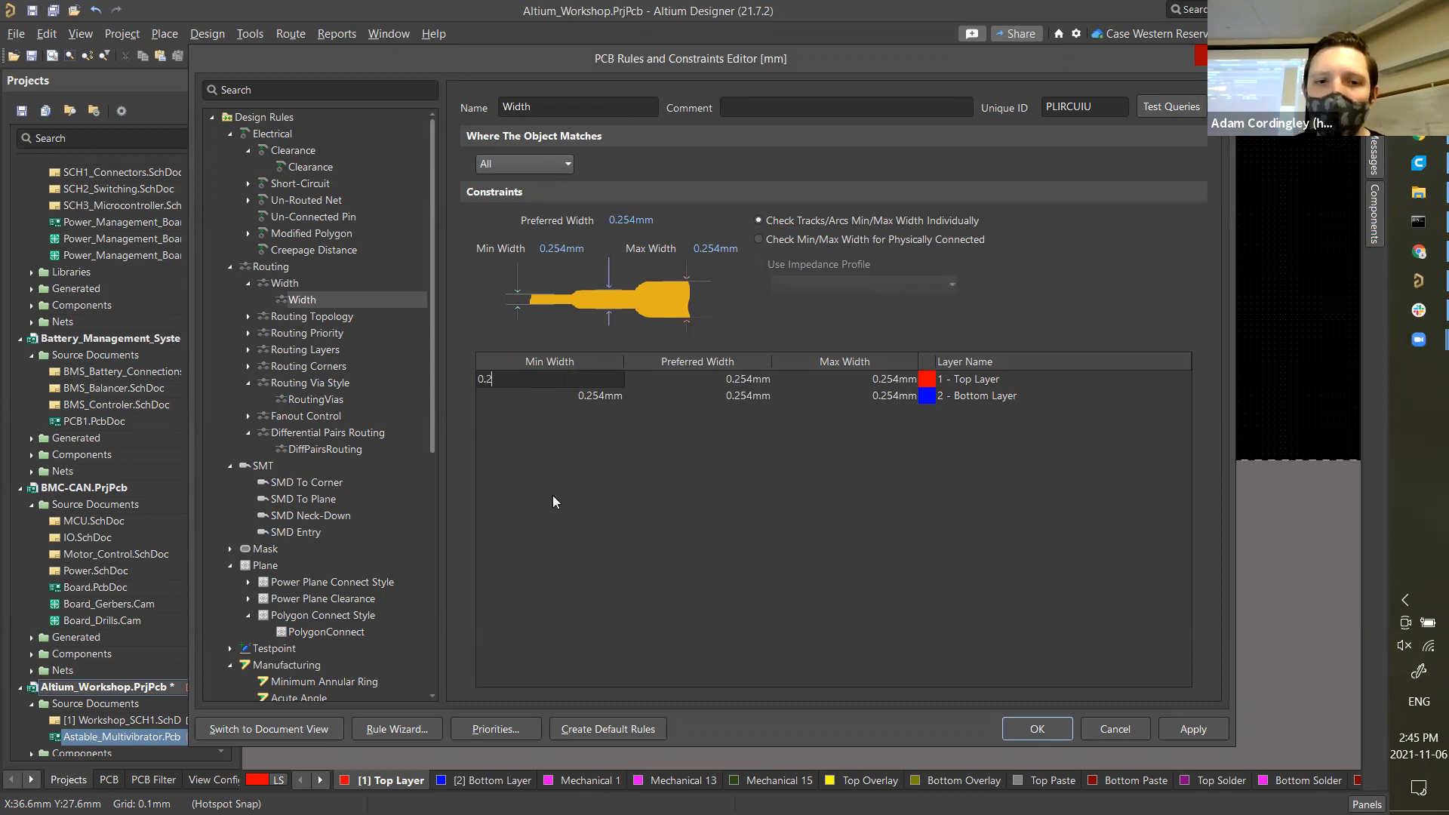
key(Return)
key(Down)
text(0.2)
key(Return)
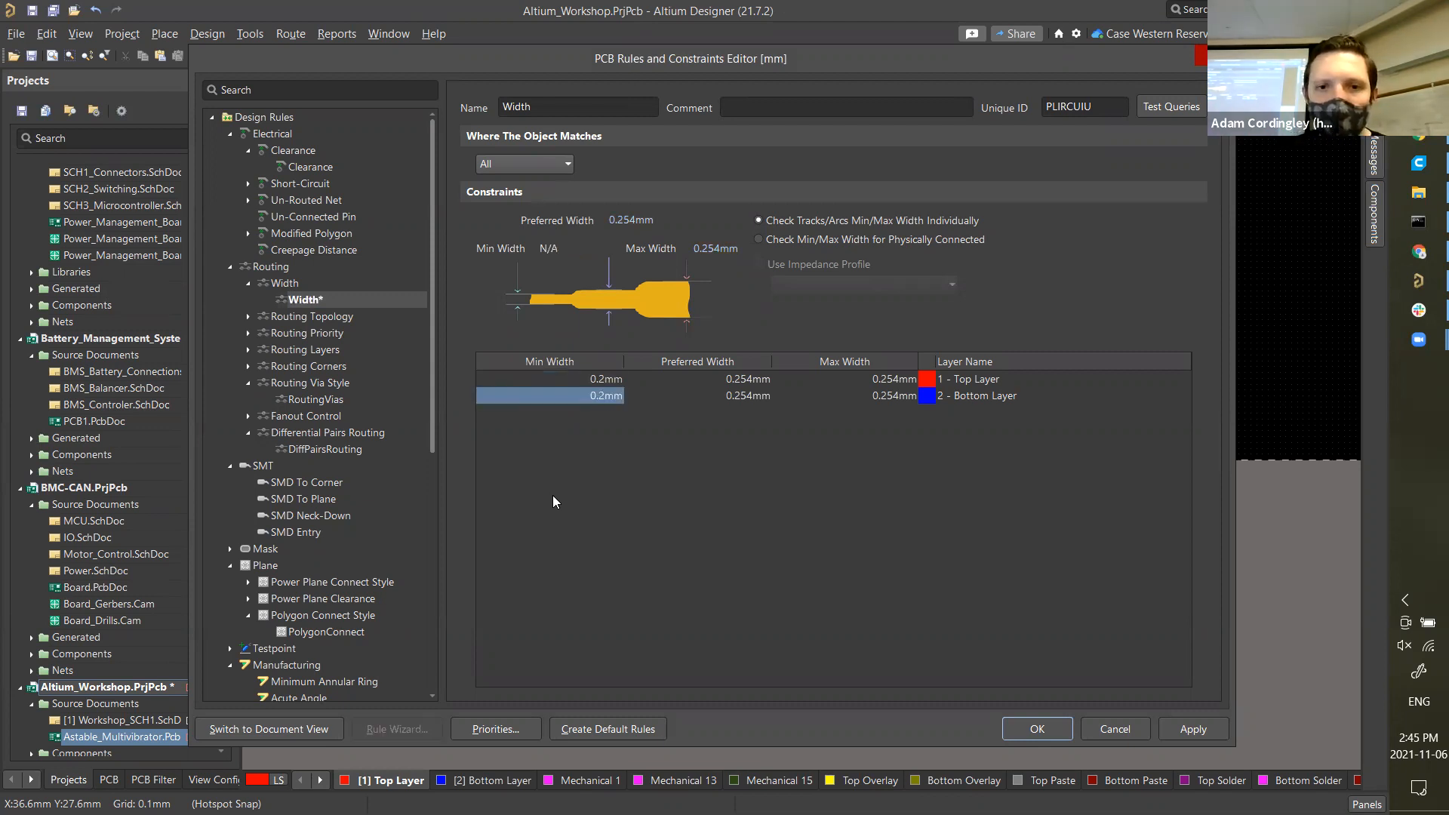
- Set the Width rule's preferred width to 0.25 mm for the Top Layer and the Bottom Layer
double_click(701, 381)
text(0.25)
key(Return)
key(Down)
text(0.25)
key(Return)
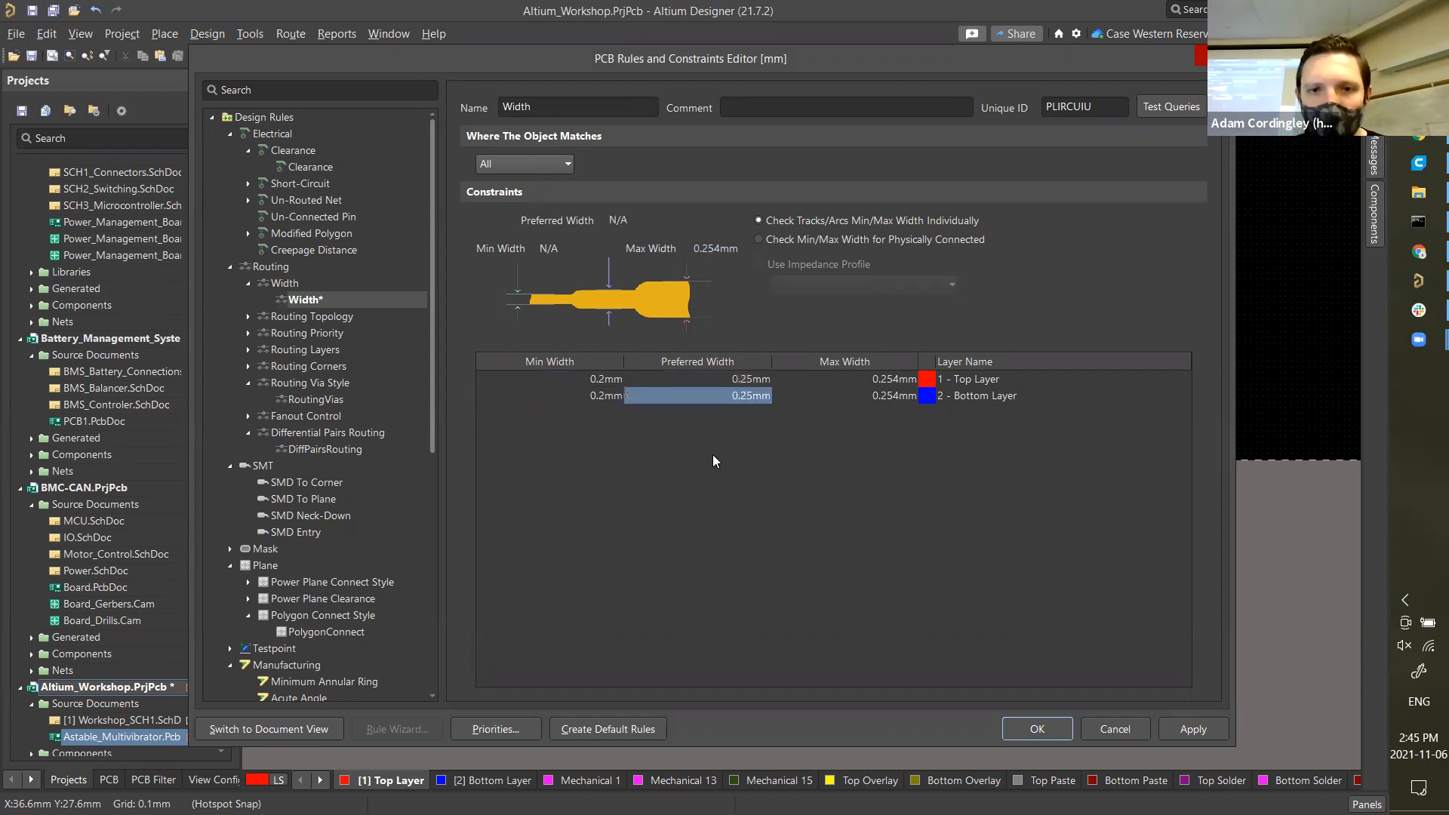
- Set the Width rule's maximum width to 10 mm for both copper layers and apply the changes
key(Right)
key(Up)
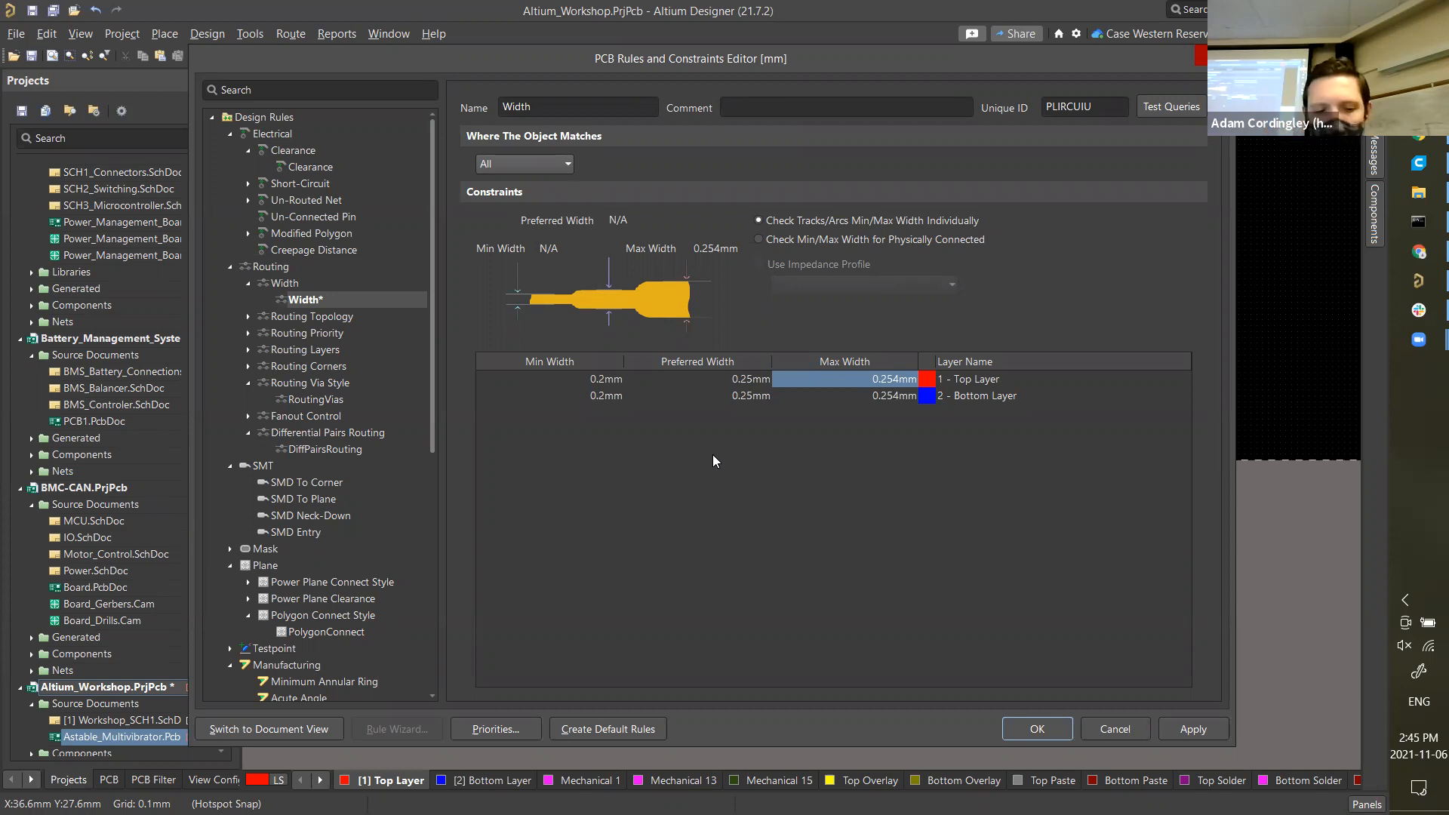
text(10mm)
key(Return)
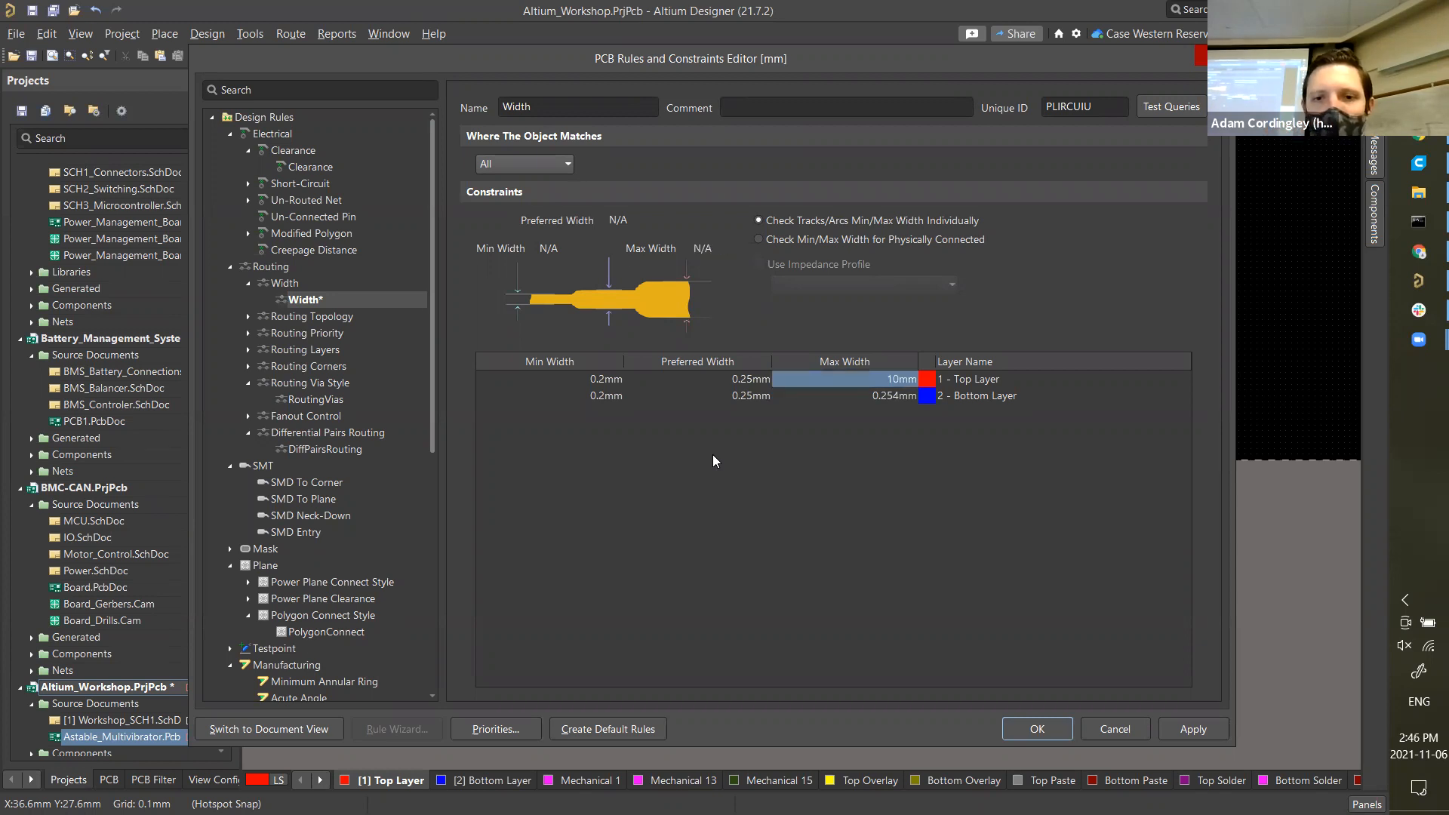
key(Down)
text(10mm)
key(Return)
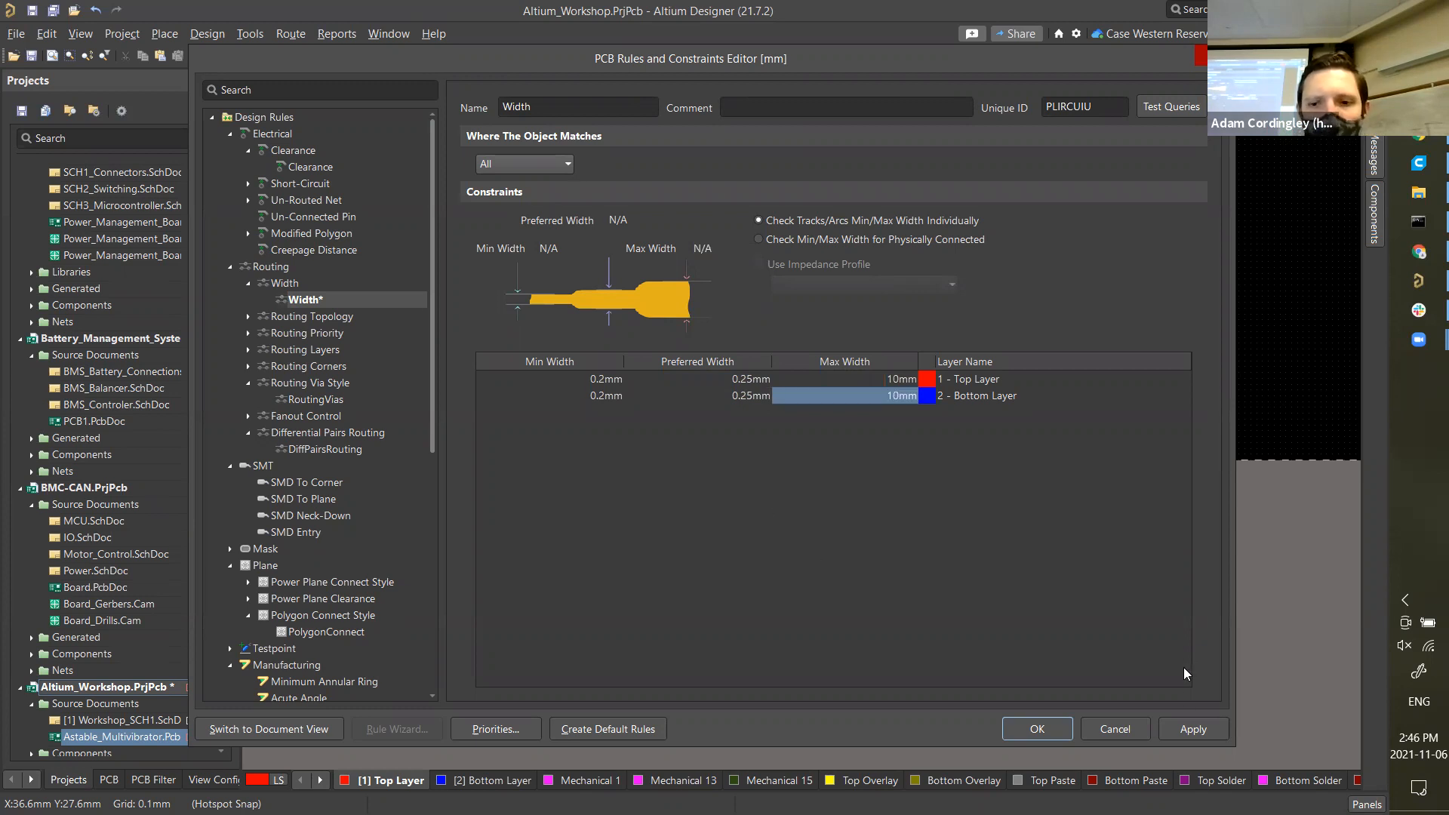
click(1191, 721)
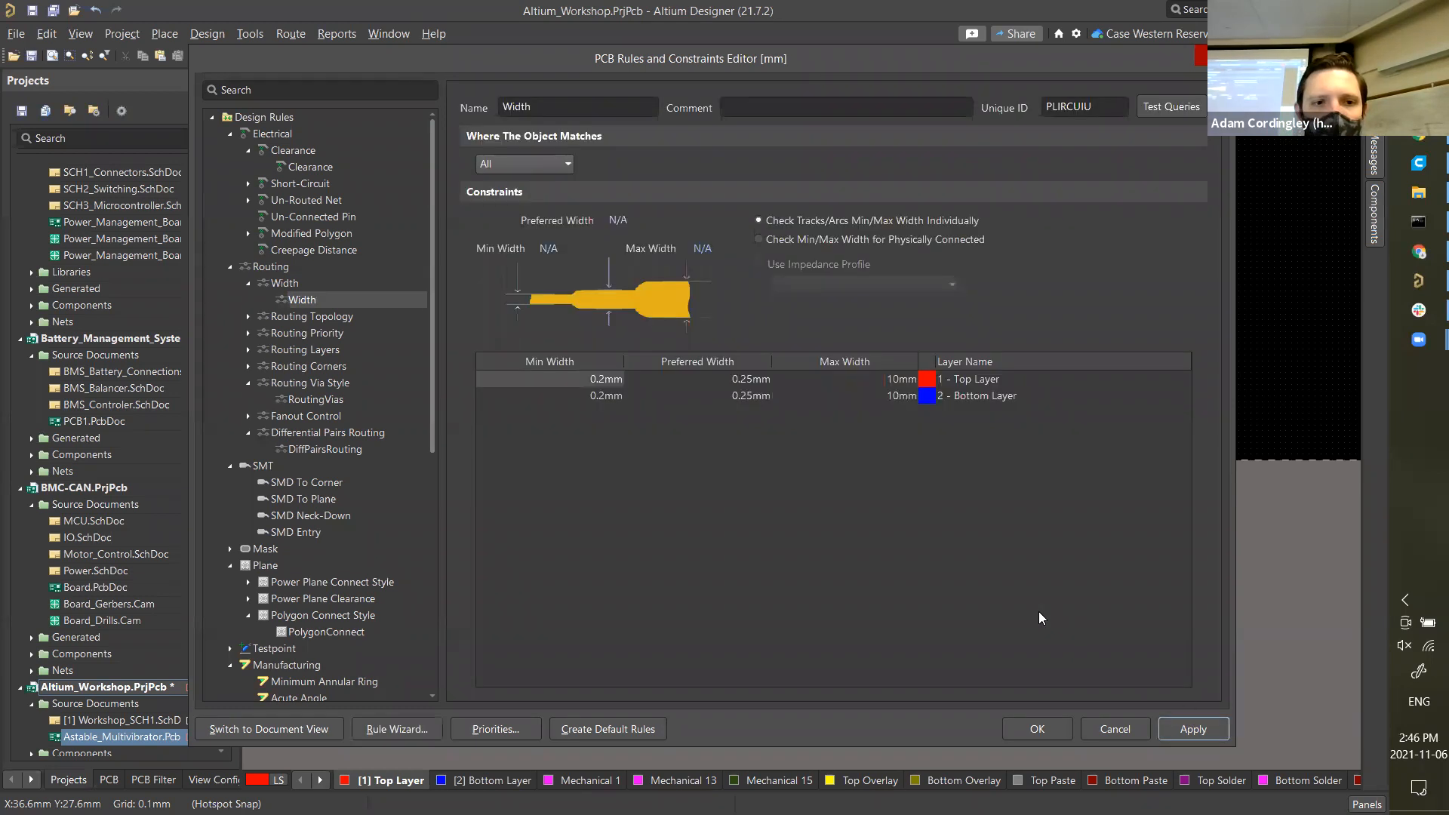
- Review the PolygonConnect rule's connection settings and close the rules editor, accepting the rules
scroll(308, 353, down, 1)
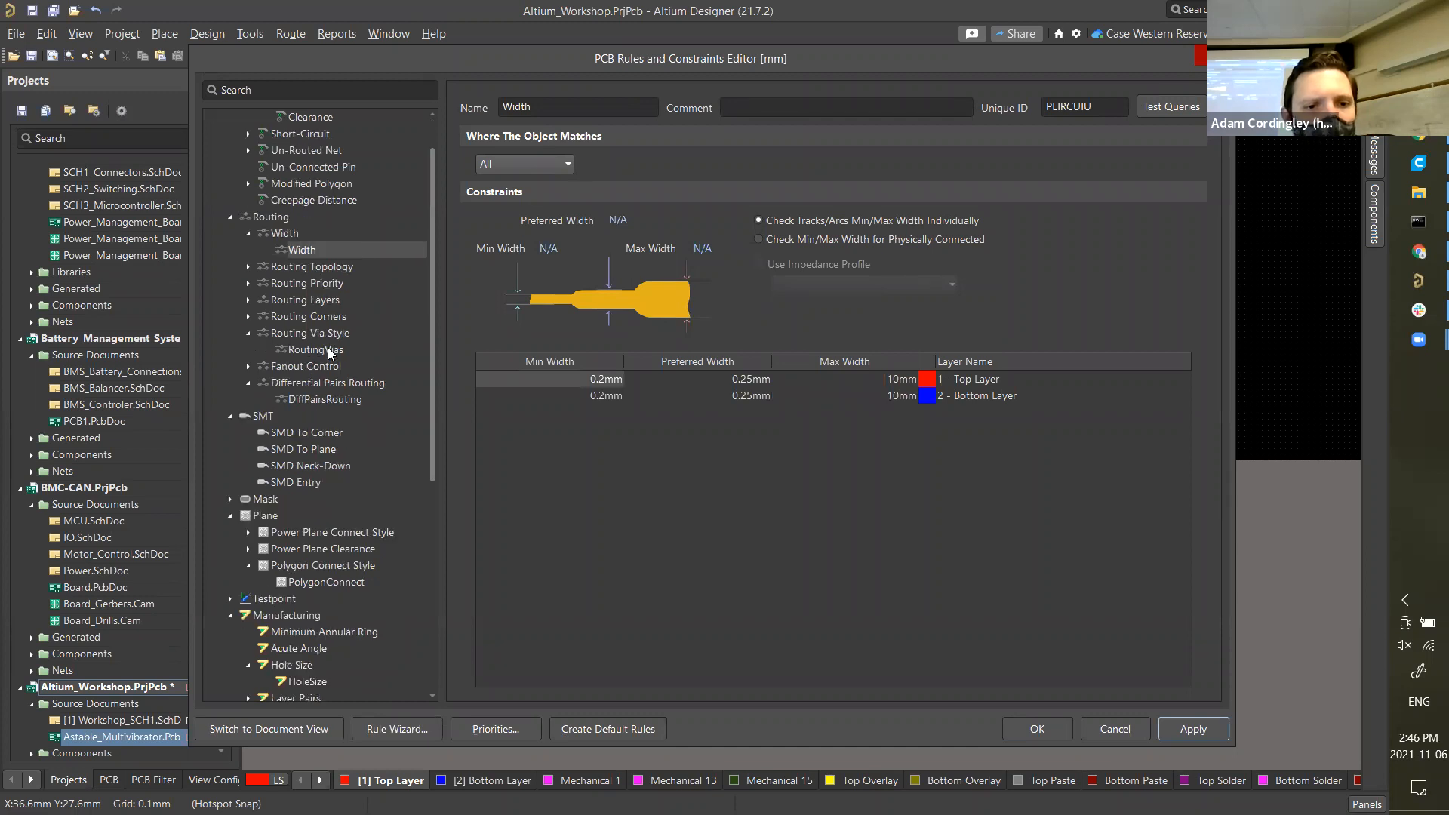
click(325, 582)
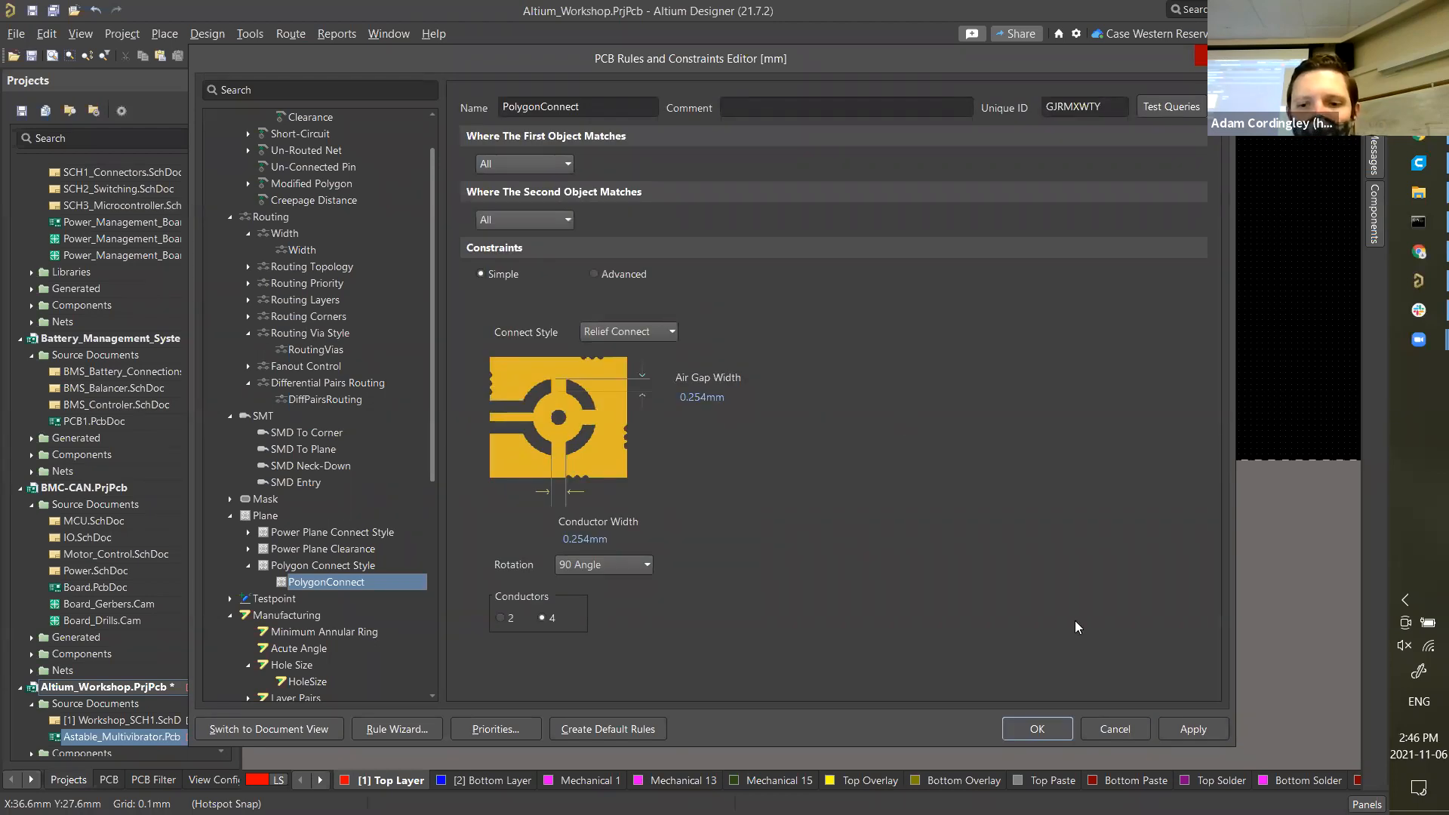
click(1038, 729)
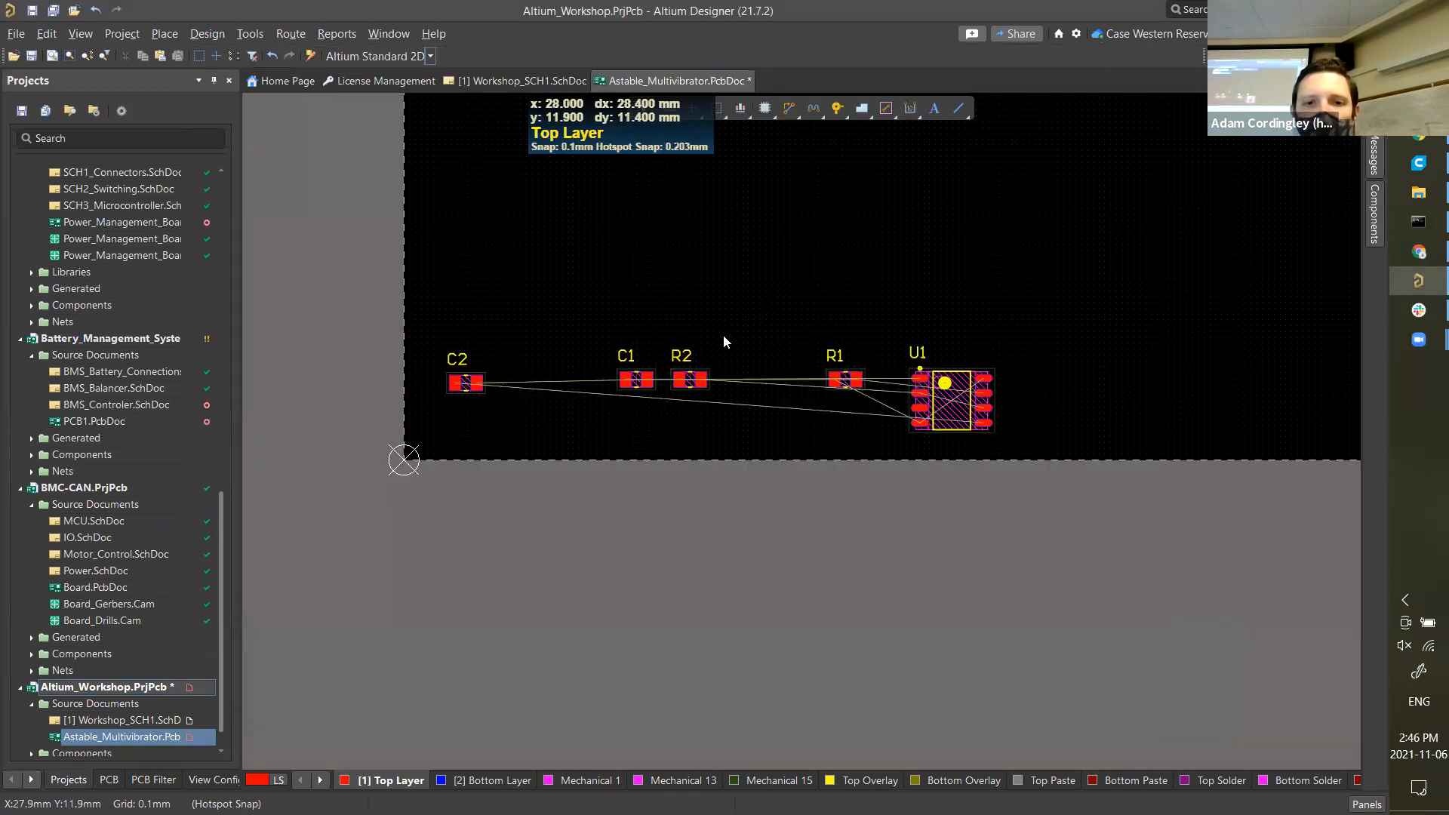
- Move the 555 timer U1 into the gap between capacitors C2 and C1
ctrl+scroll(901, 408, up, 2)
ctrl+scroll(899, 402, up, 1)
scroll(909, 405, left, 2)
ctrl+scroll(915, 406, down, 3)
drag(1054, 421, 435, 371)
ctrl+scroll(362, 393, up, 6)
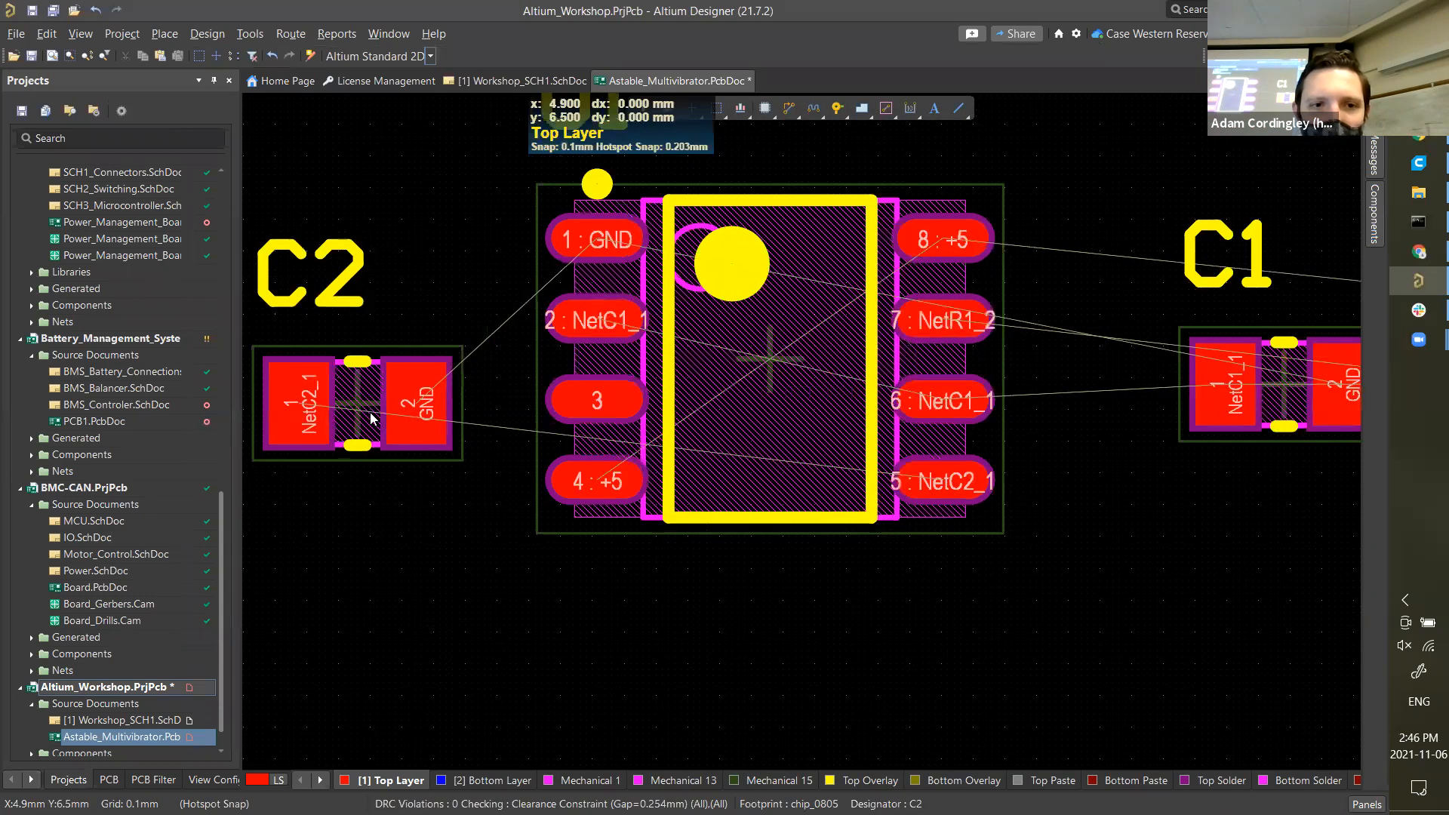
- Move capacitor C2 just below U1 and rotate it 180 degrees so its NetC2_1 pad lies under pin 5
scroll(363, 390, down, 1)
ctrl+scroll(365, 388, down, 2)
drag(366, 390, 685, 503)
key(space)
key(space)
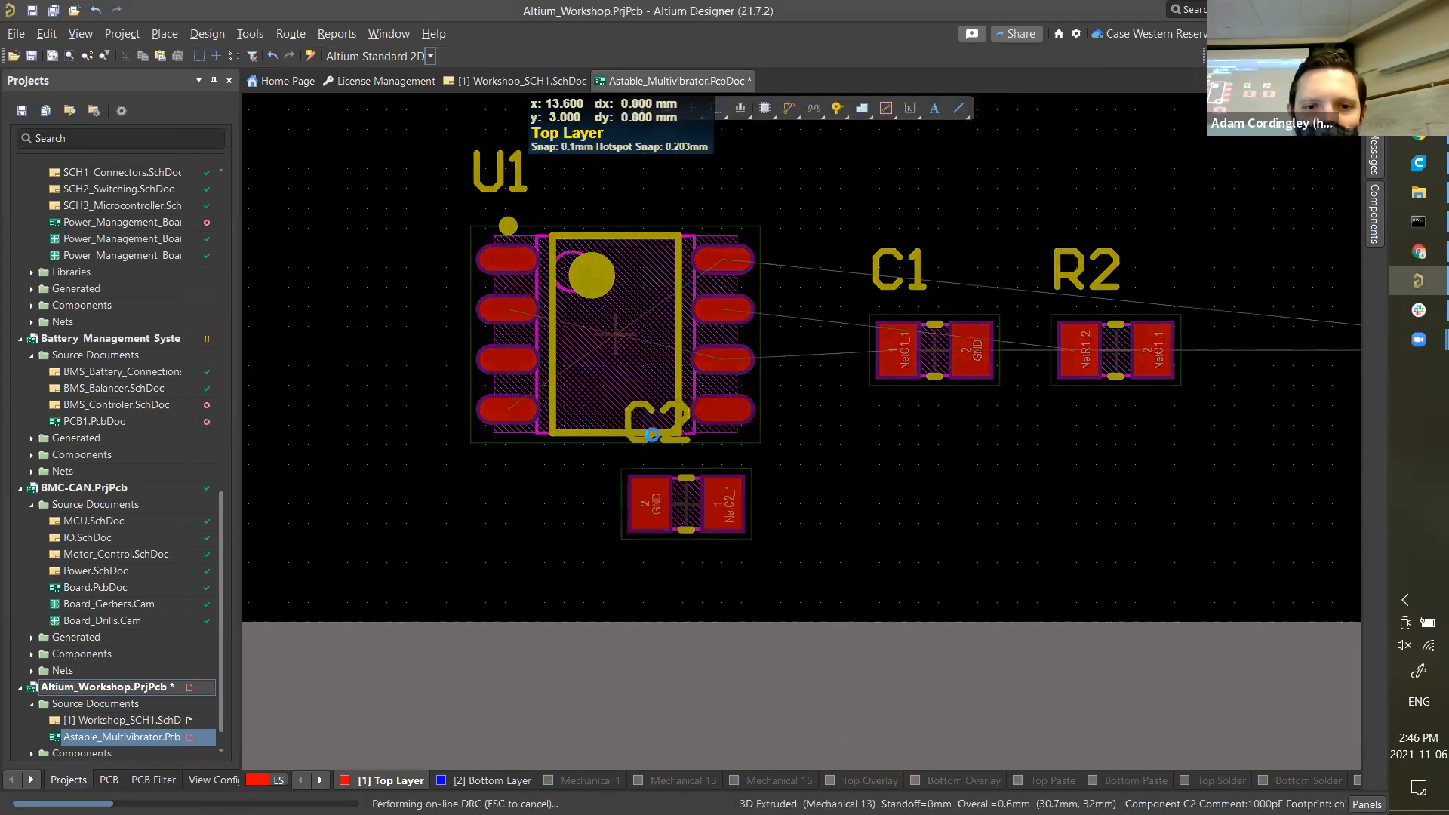
- Move the C2 designator off U1's outline to the right side of capacitor C2
click(655, 441)
key(F11)
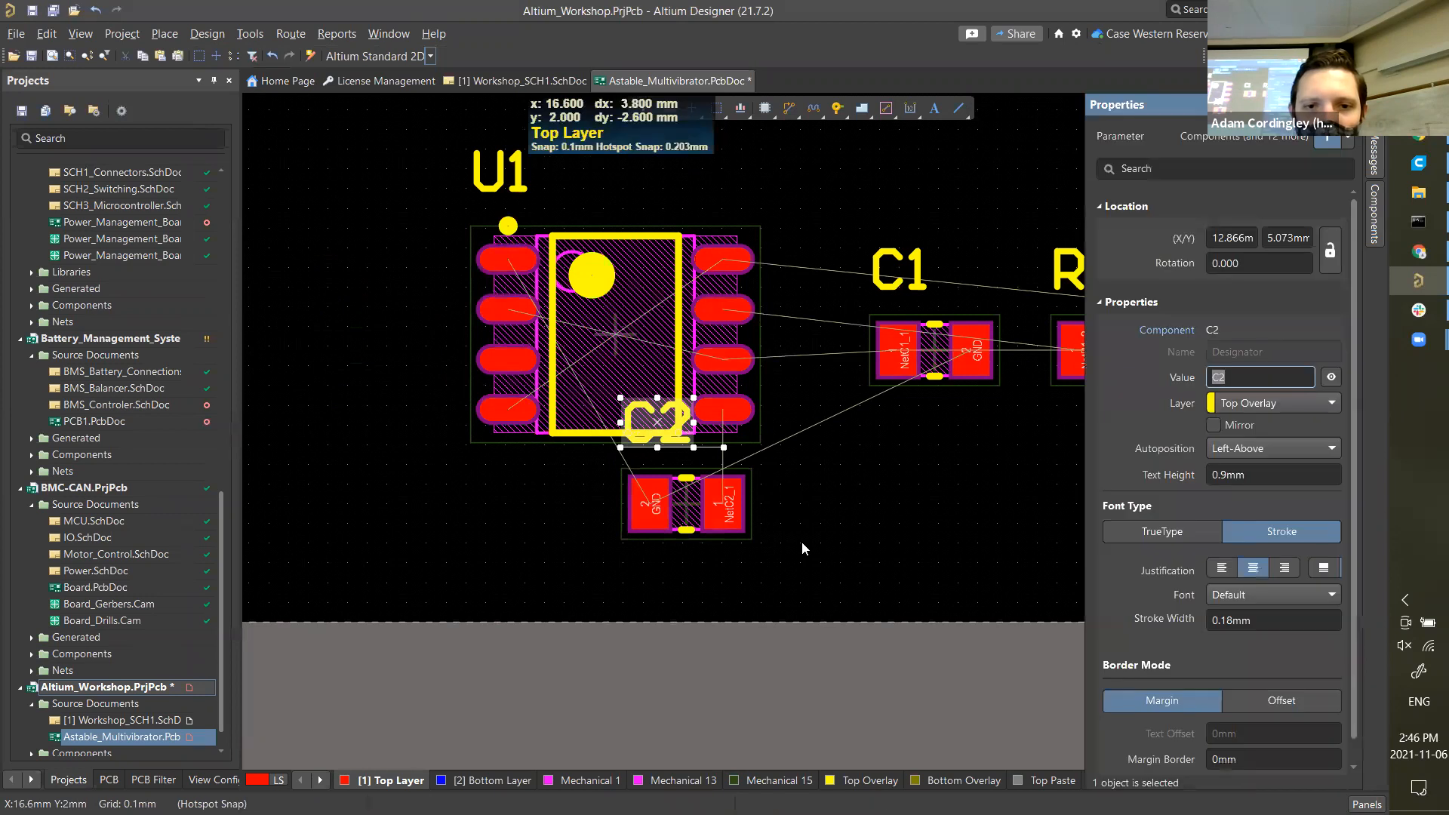
drag(657, 423, 786, 505)
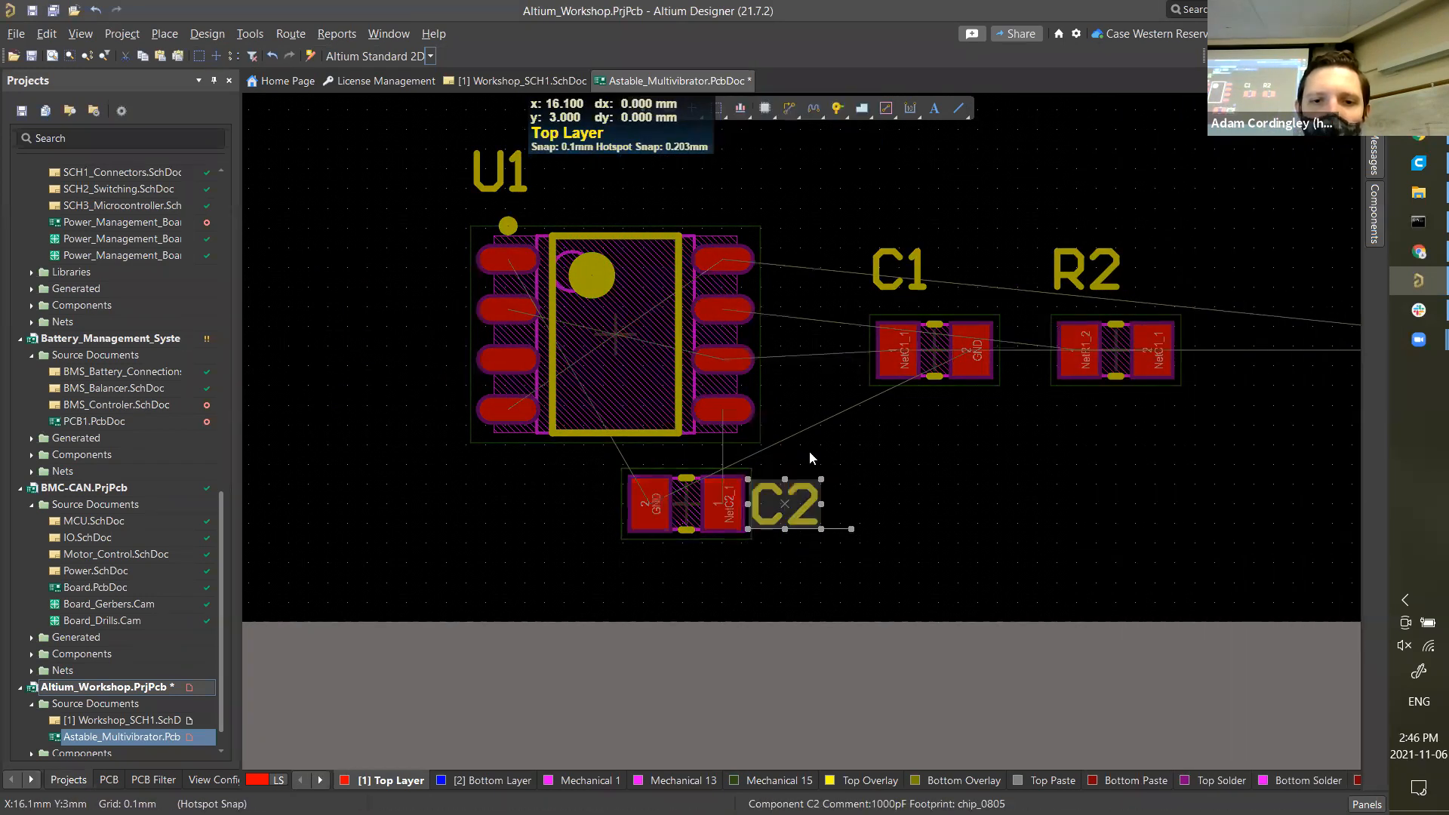
click(809, 451)
- Place capacitor C1 vertically to the left of U1, with its NetC1_1 pad beside pin 2 and its GND pad above
ctrl+scroll(776, 515, up, 1)
middle_drag(777, 516, 875, 545)
drag(918, 366, 458, 332)
key(space)
key(space)
key(space)
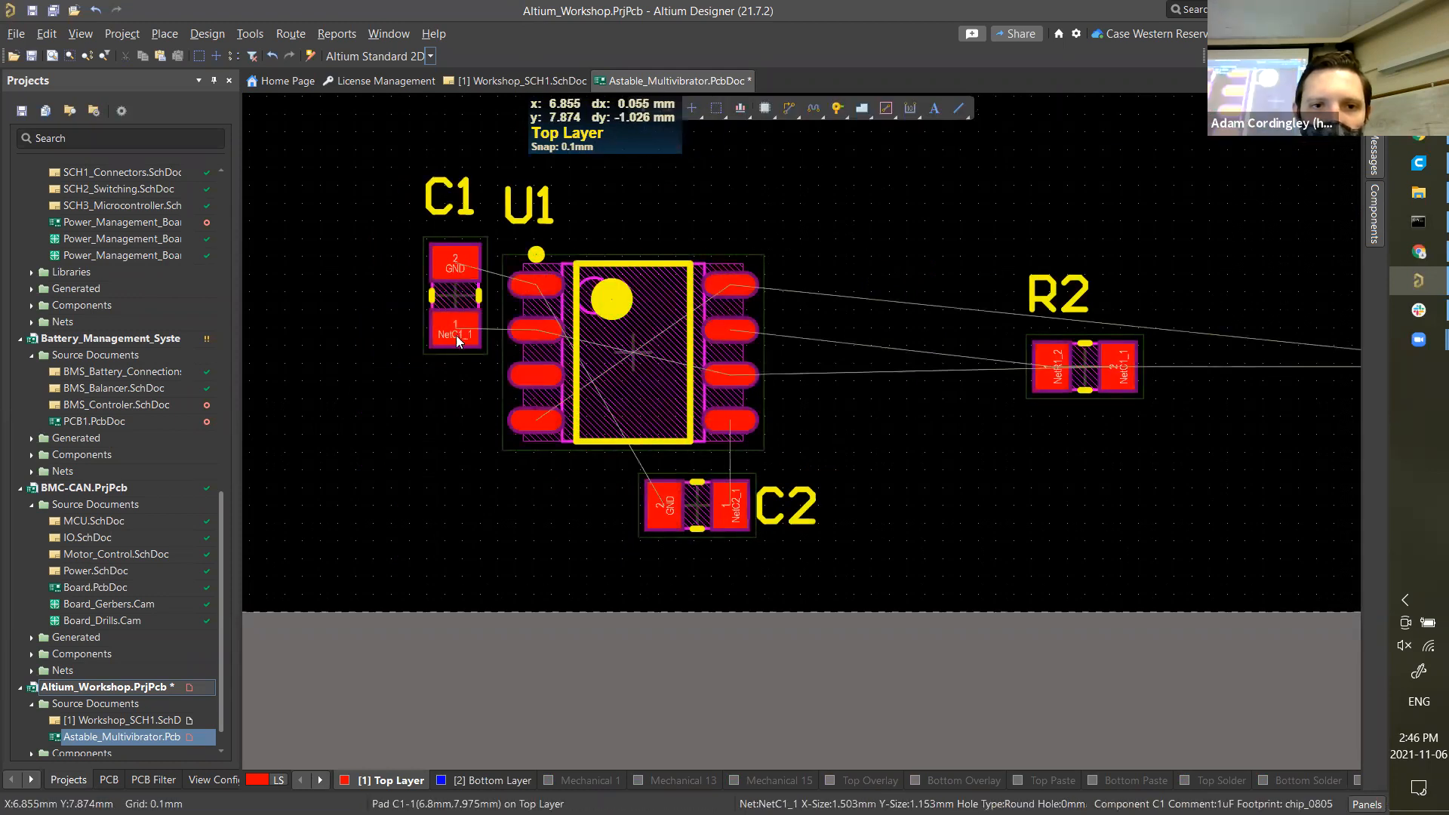
- Rotate the C1 designator and place it to the left of C1, and move the U1 designator just above the chip body
ctrl+scroll(457, 332, up, 4)
ctrl+scroll(444, 314, down, 7)
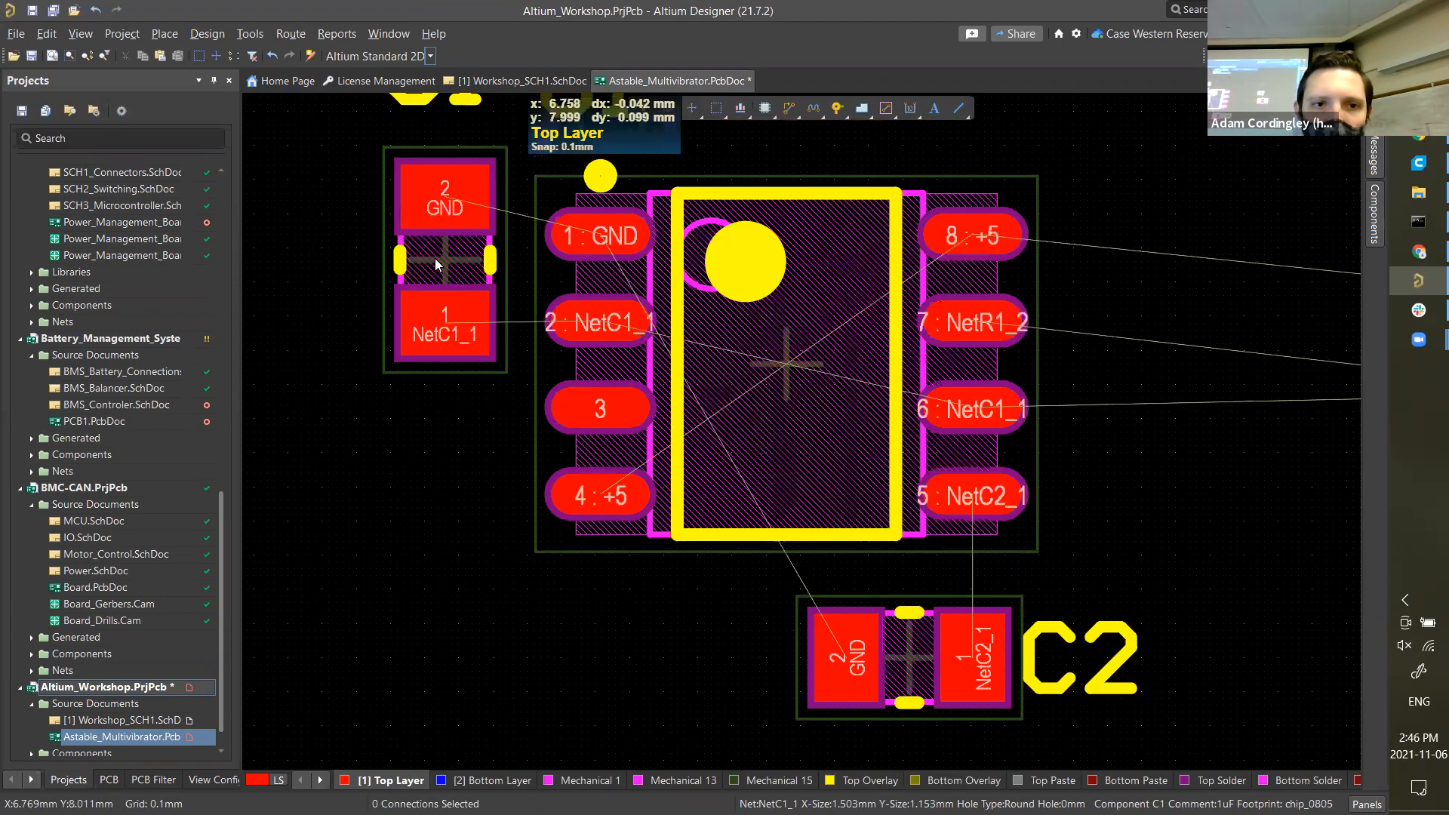
key(space)
drag(435, 258, 389, 345)
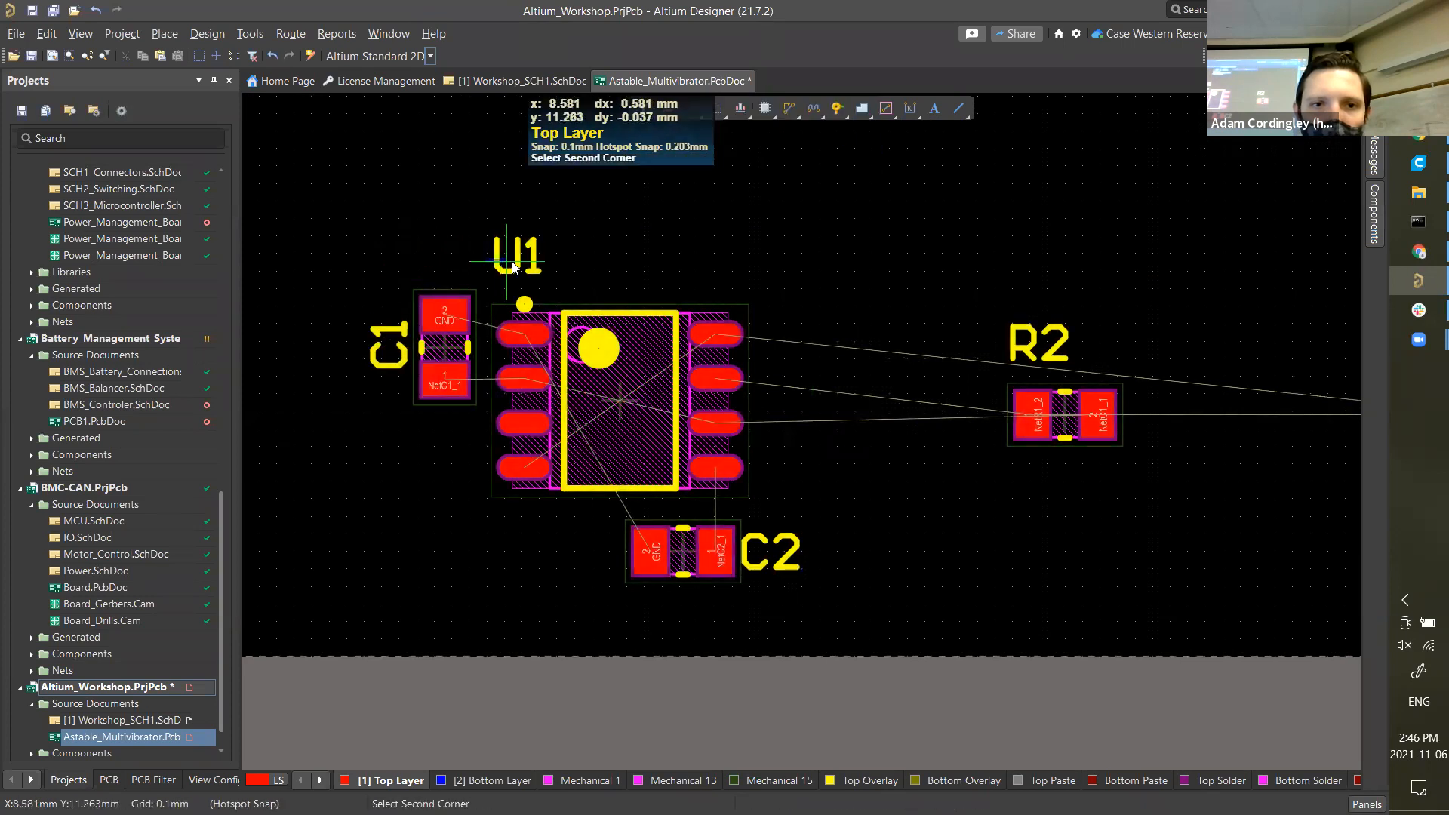
drag(545, 261, 589, 271)
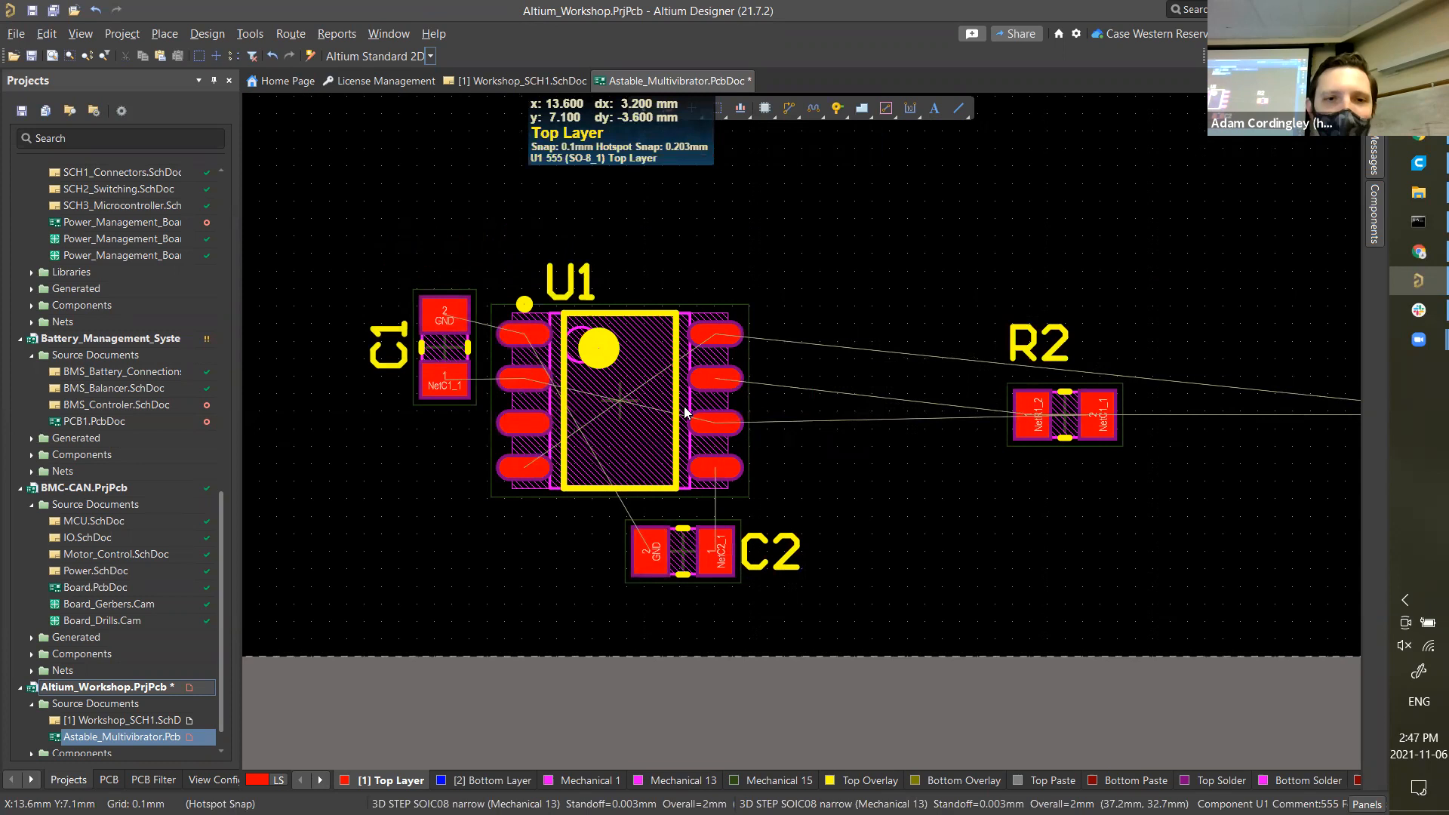
- Place resistor R2 vertically to the right of U1 with its NetR1_2 pad on top, and turn its designator vertical
drag(1067, 419, 800, 406)
key(space)
key(space)
key(space)
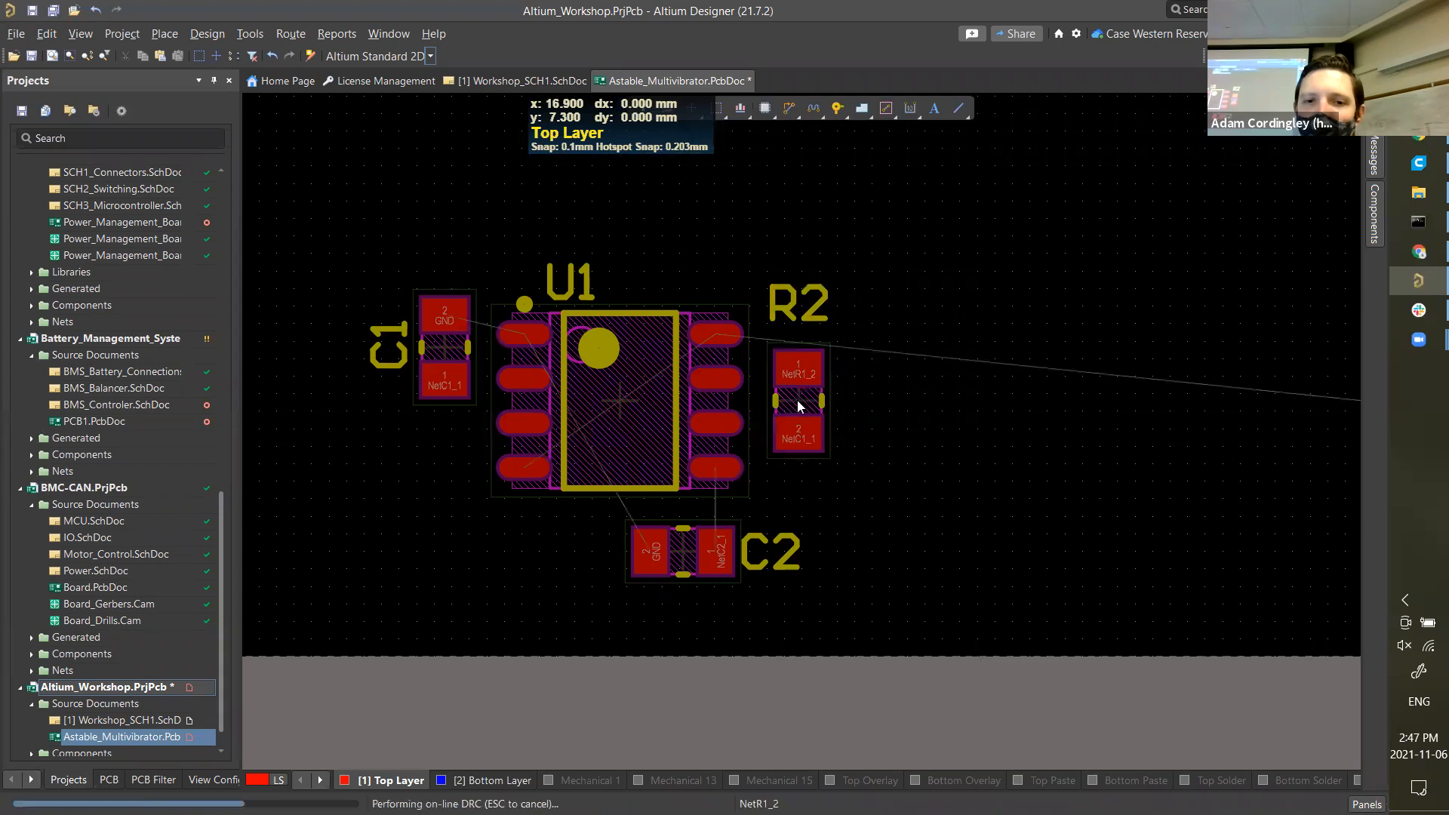
ctrl+scroll(803, 198, up, 5)
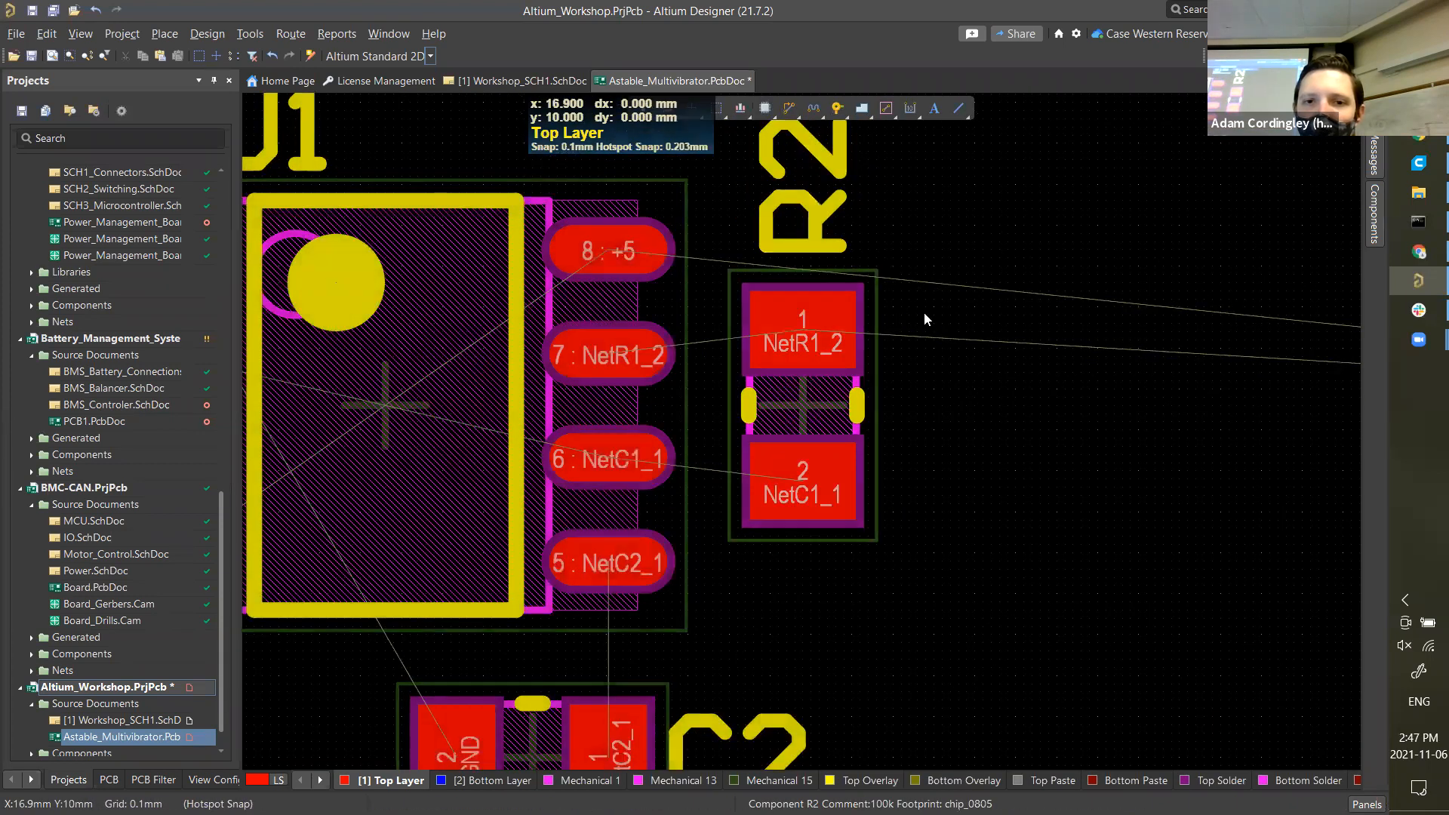
ctrl+scroll(923, 309, down, 3)
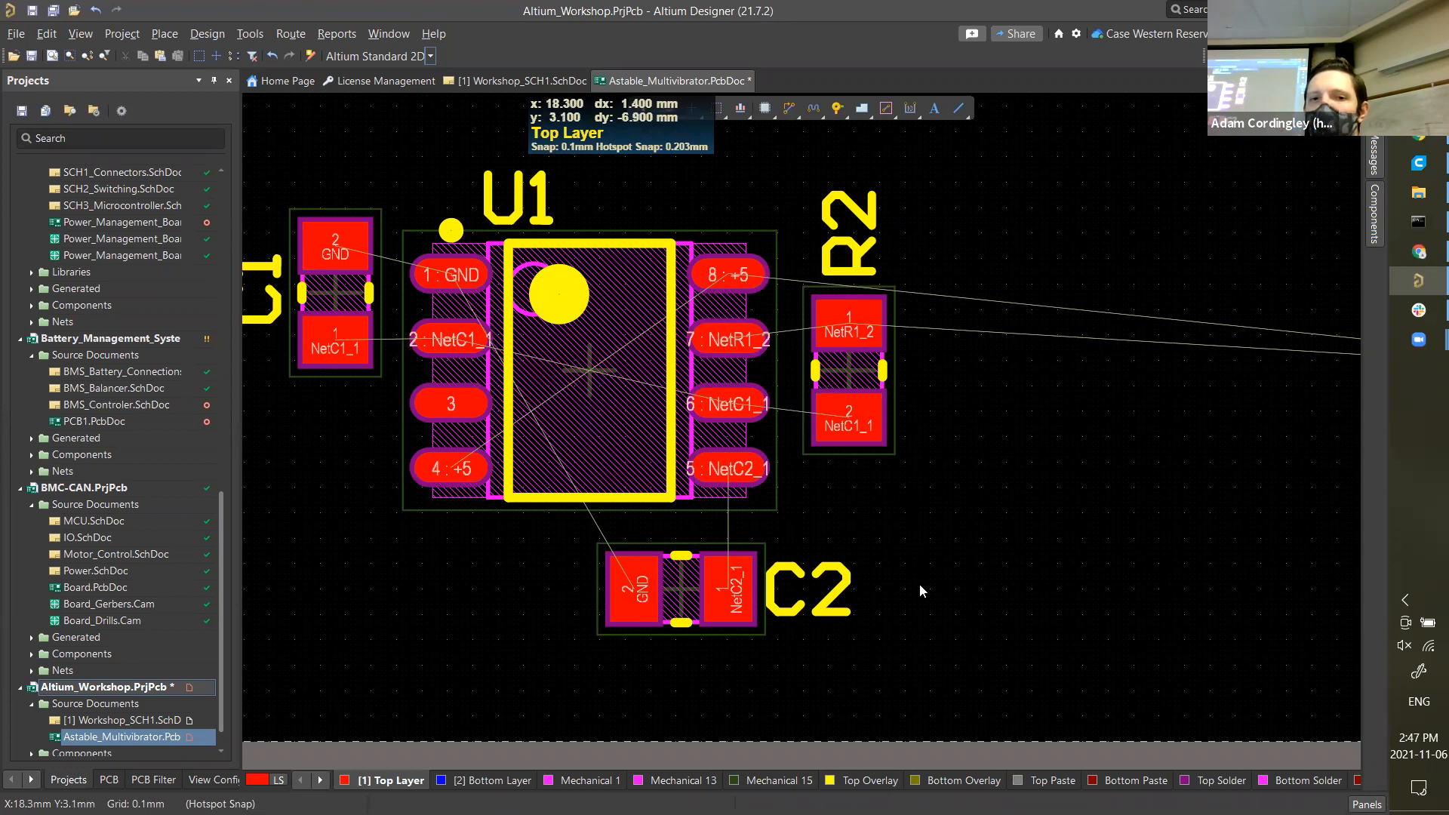
- Move resistor R1 next to U1, above pin 8 and resistor R2
ctrl+scroll(925, 627, down, 3)
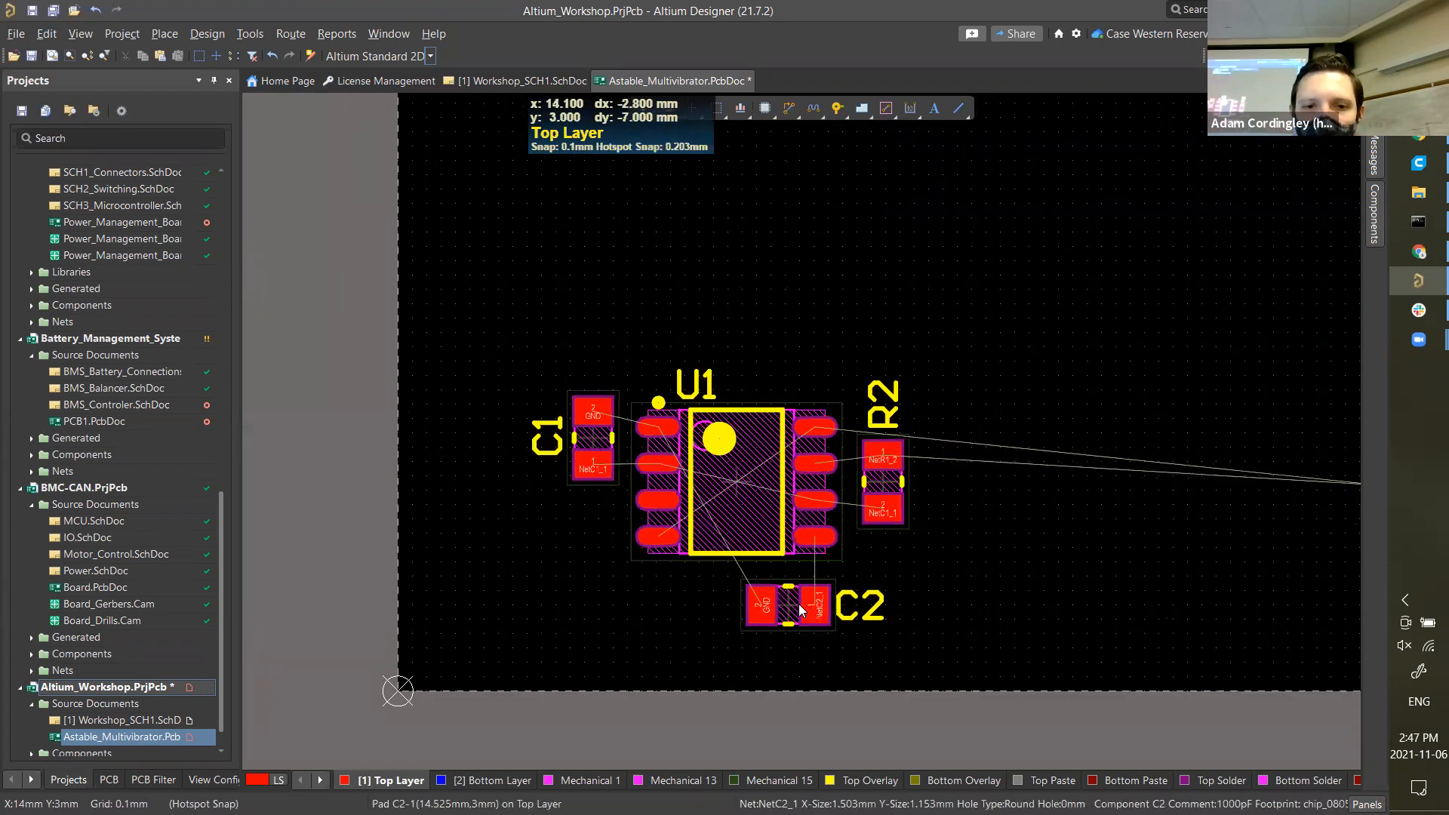
ctrl+scroll(789, 590, up, 2)
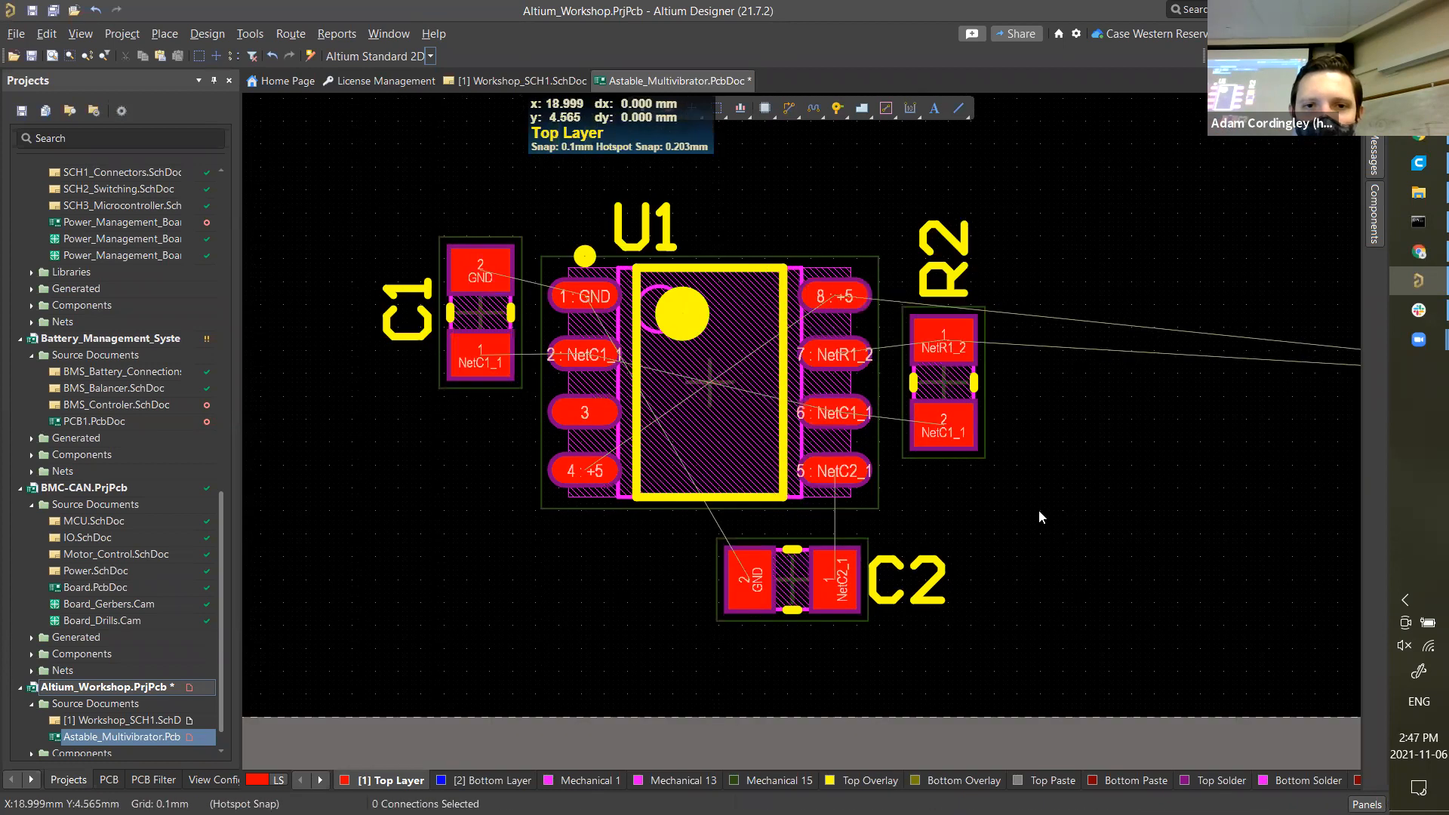
ctrl+scroll(1040, 512, down, 2)
scroll(1048, 527, up, 1)
shift+scroll(1048, 527, down, 3)
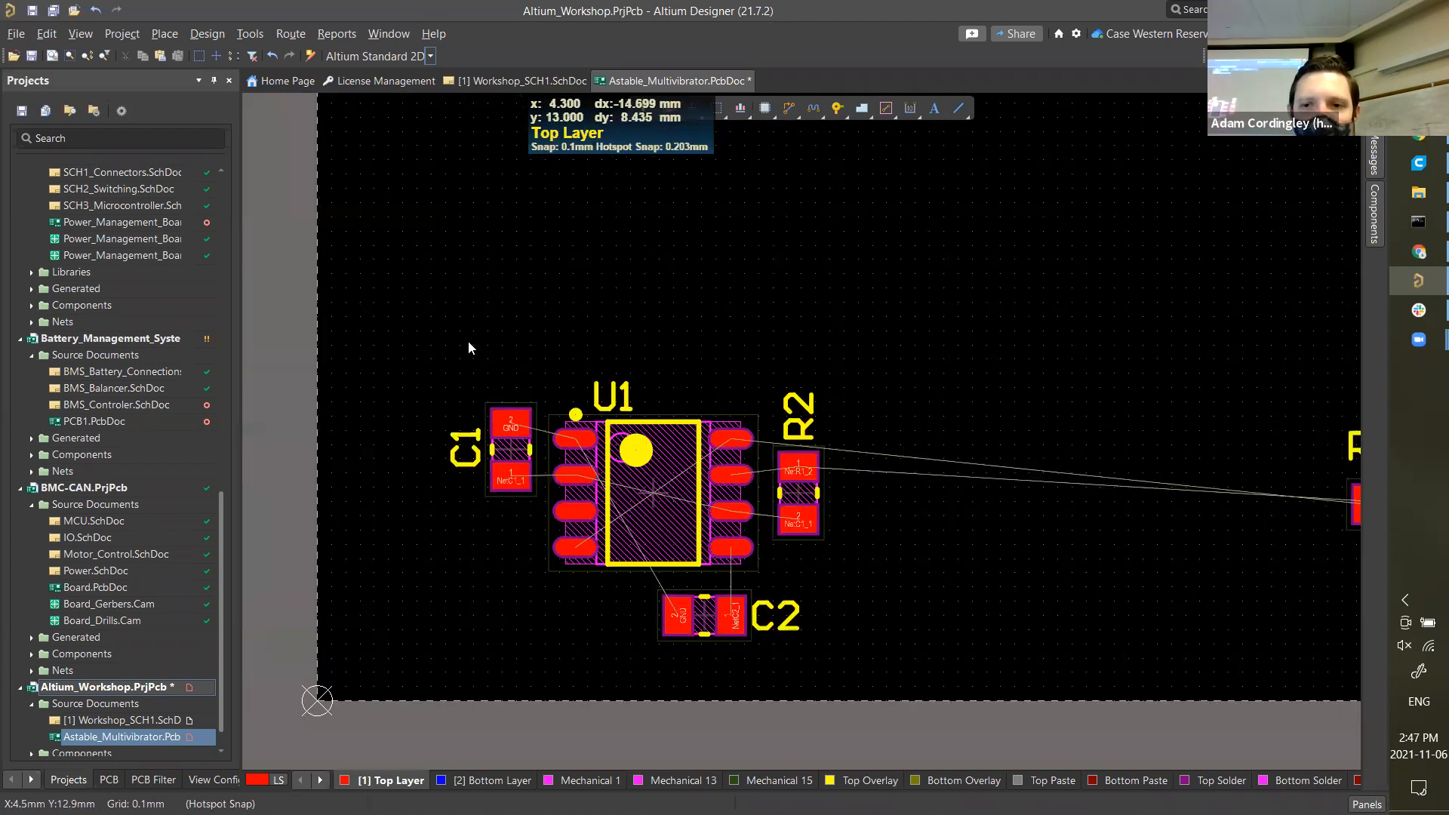
ctrl+scroll(468, 347, down, 1)
drag(1146, 462, 689, 362)
ctrl+scroll(684, 406, up, 2)
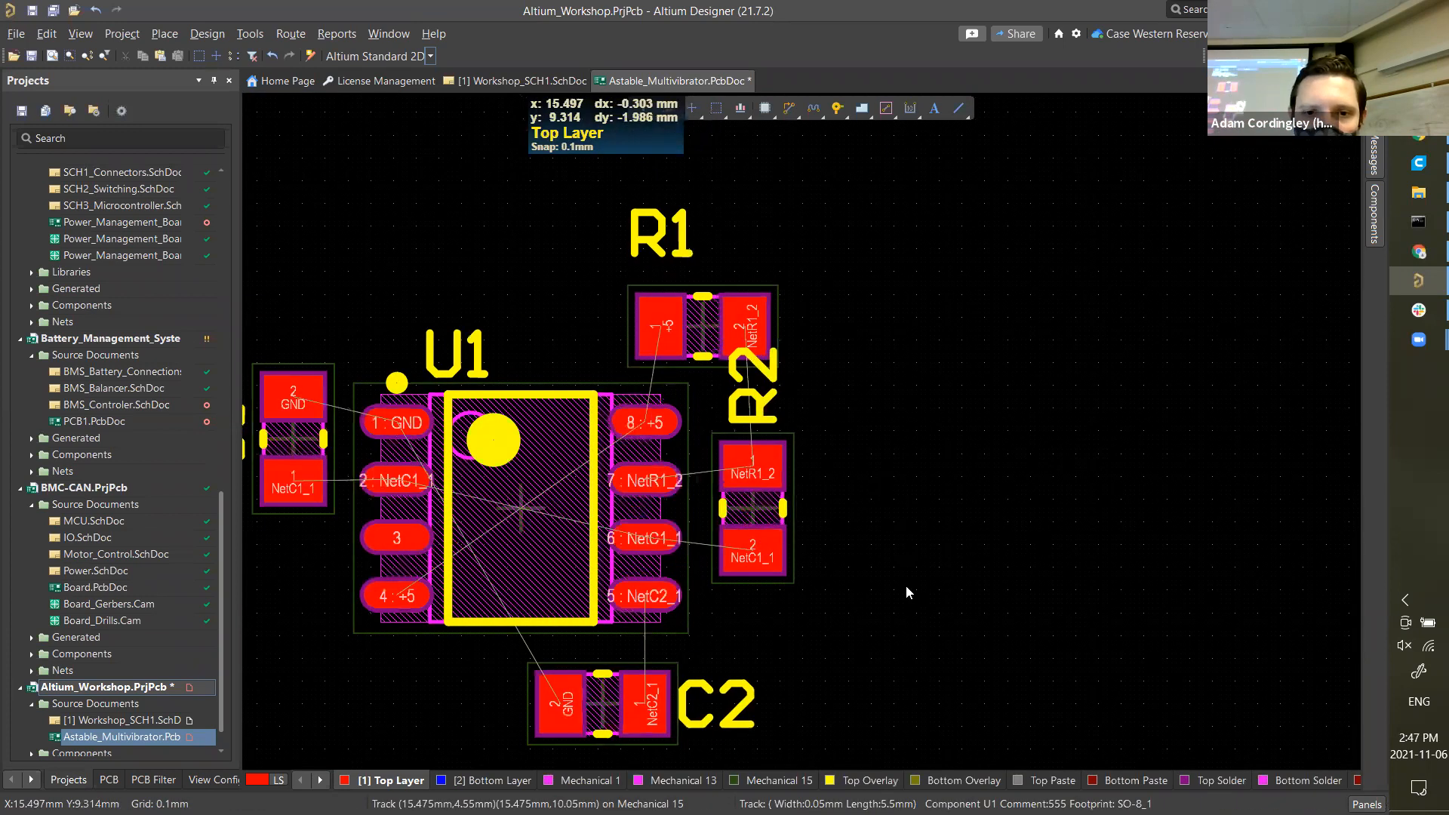
- Rotate R1 vertical and align it directly above R2, with the R2 designator moved to the right of its resistor
ctrl+scroll(684, 418, up, 2)
drag(647, 293, 788, 380)
key(space)
ctrl+scroll(962, 362, down, 3)
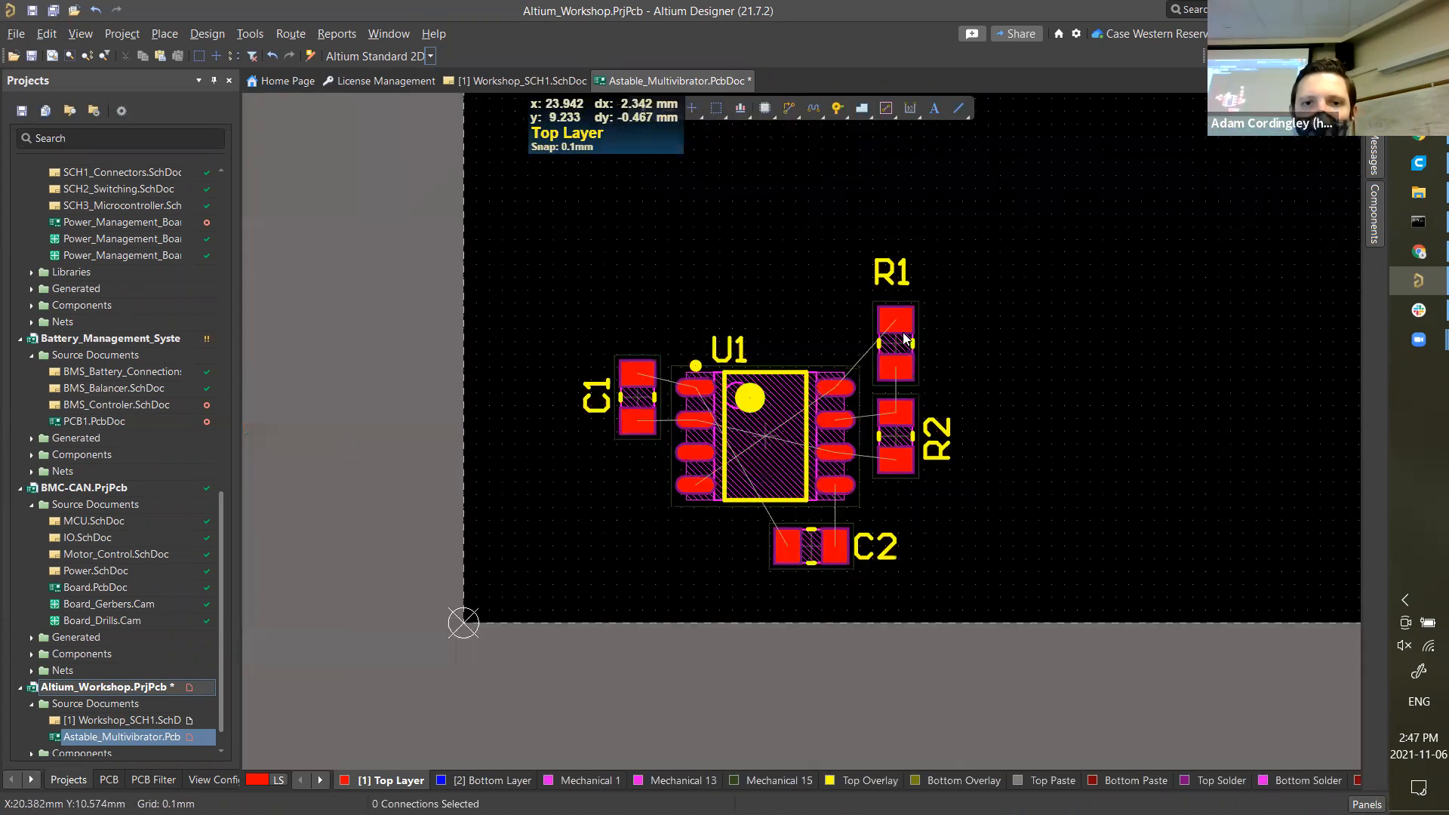
- Select all five components together and reposition the group closer to the board's lower-left corner
ctrl+scroll(748, 352, down, 1)
drag(582, 246, 983, 536)
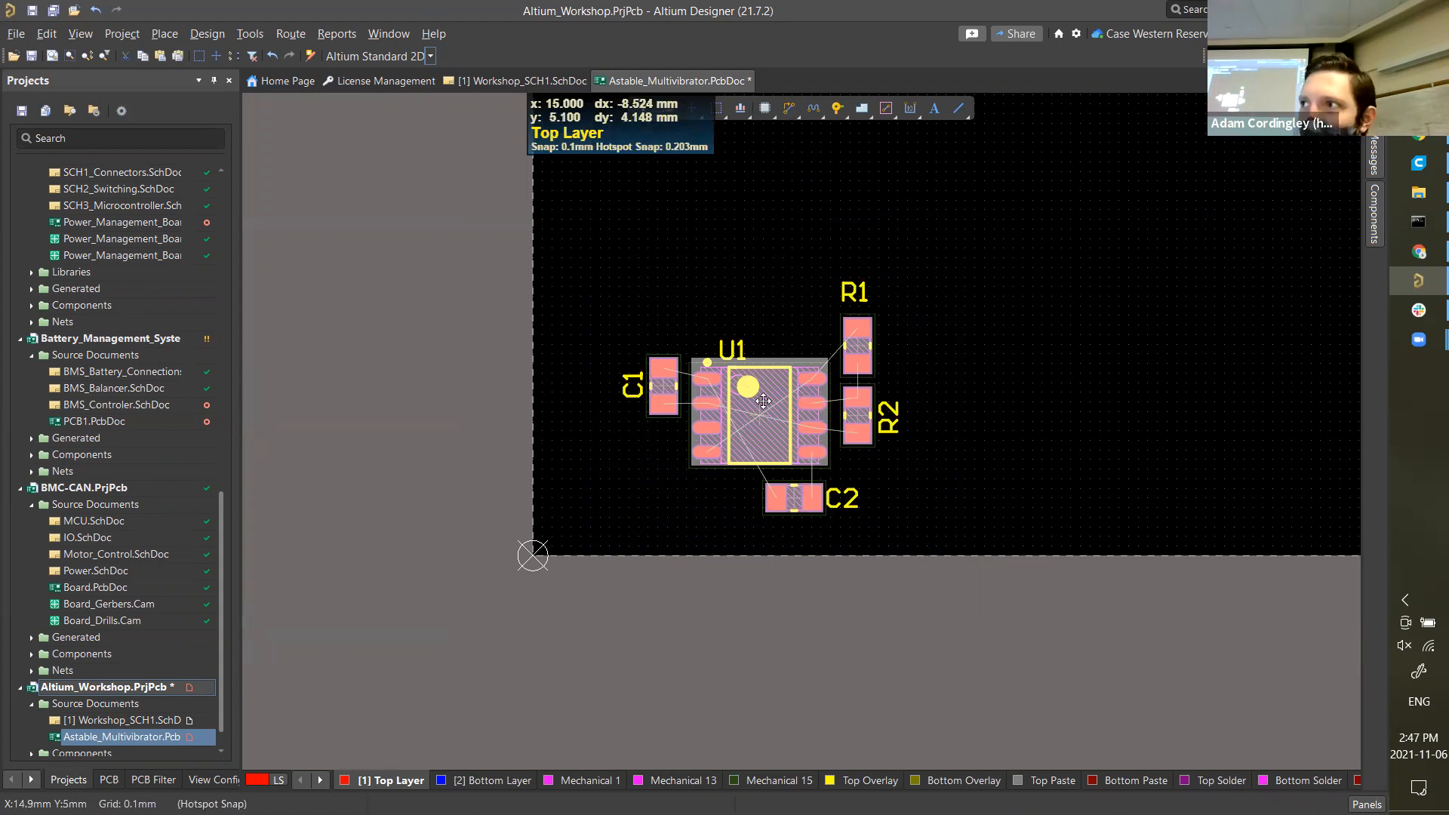
drag(763, 400, 715, 446)
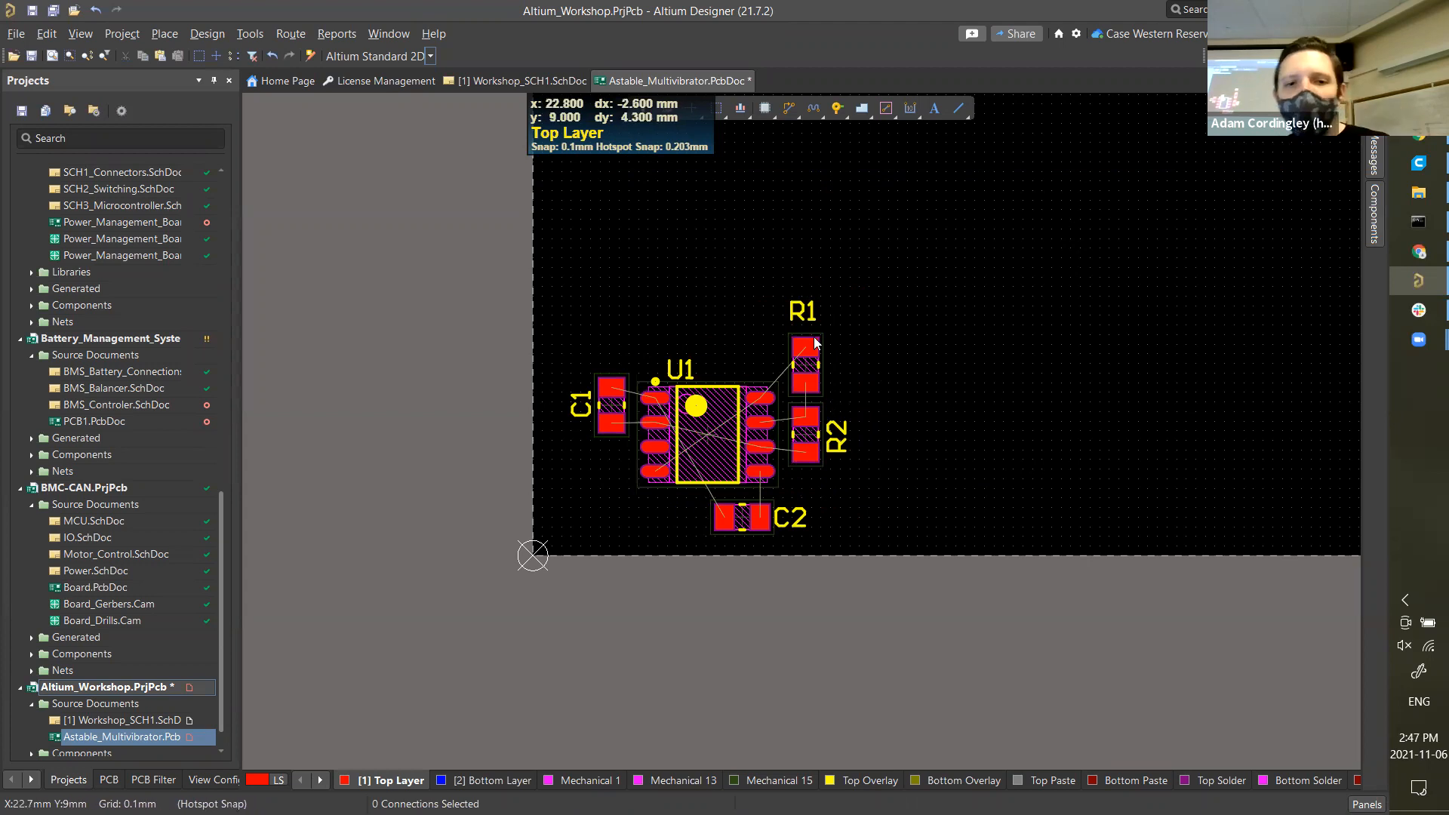
drag(554, 237, 913, 561)
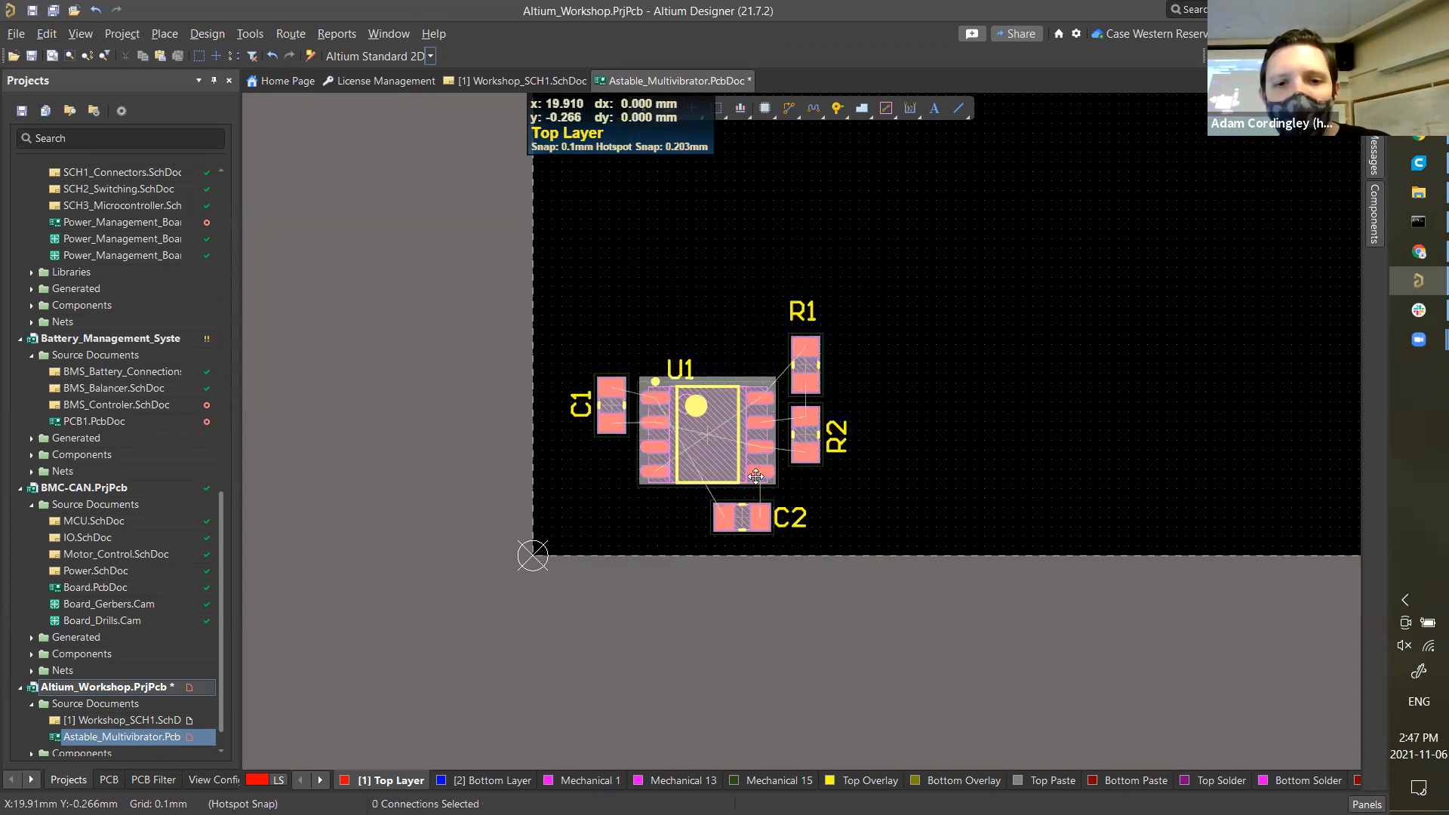
drag(715, 437, 730, 429)
click(966, 402)
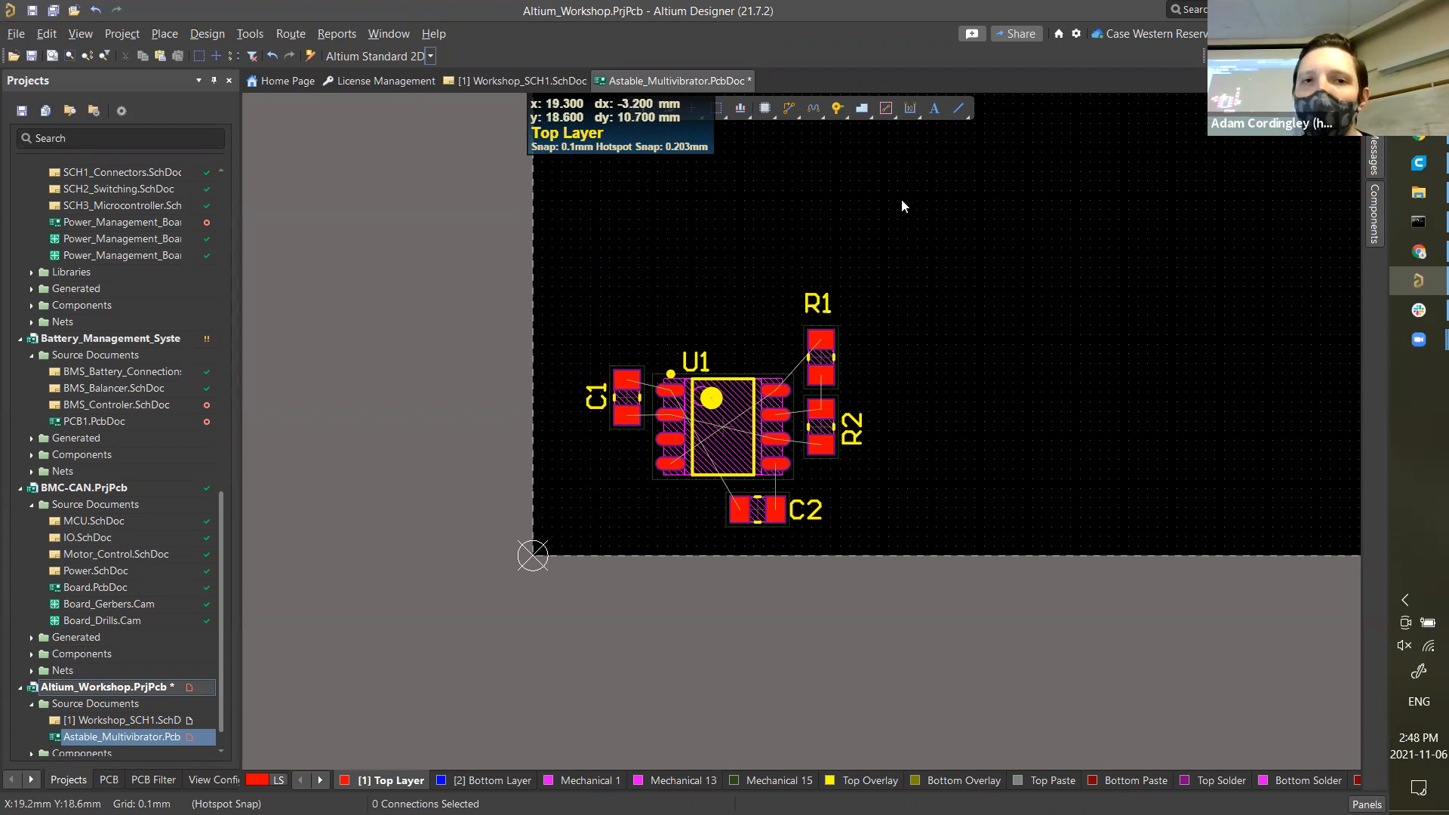
- Place a through-hole pad near the board's left edge above C1 and set its designator to 0
right_click(839, 110)
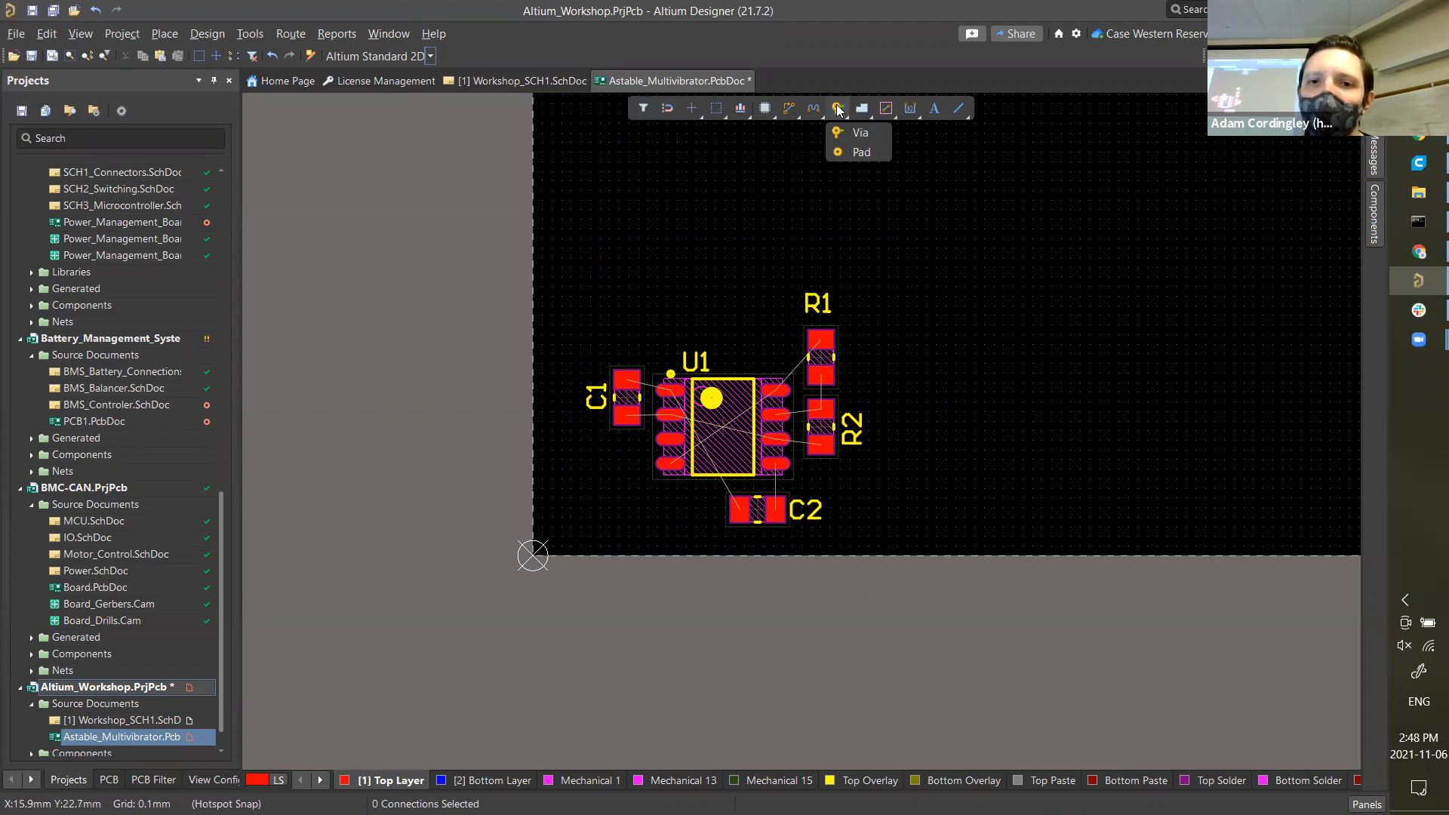
click(850, 151)
click(592, 285)
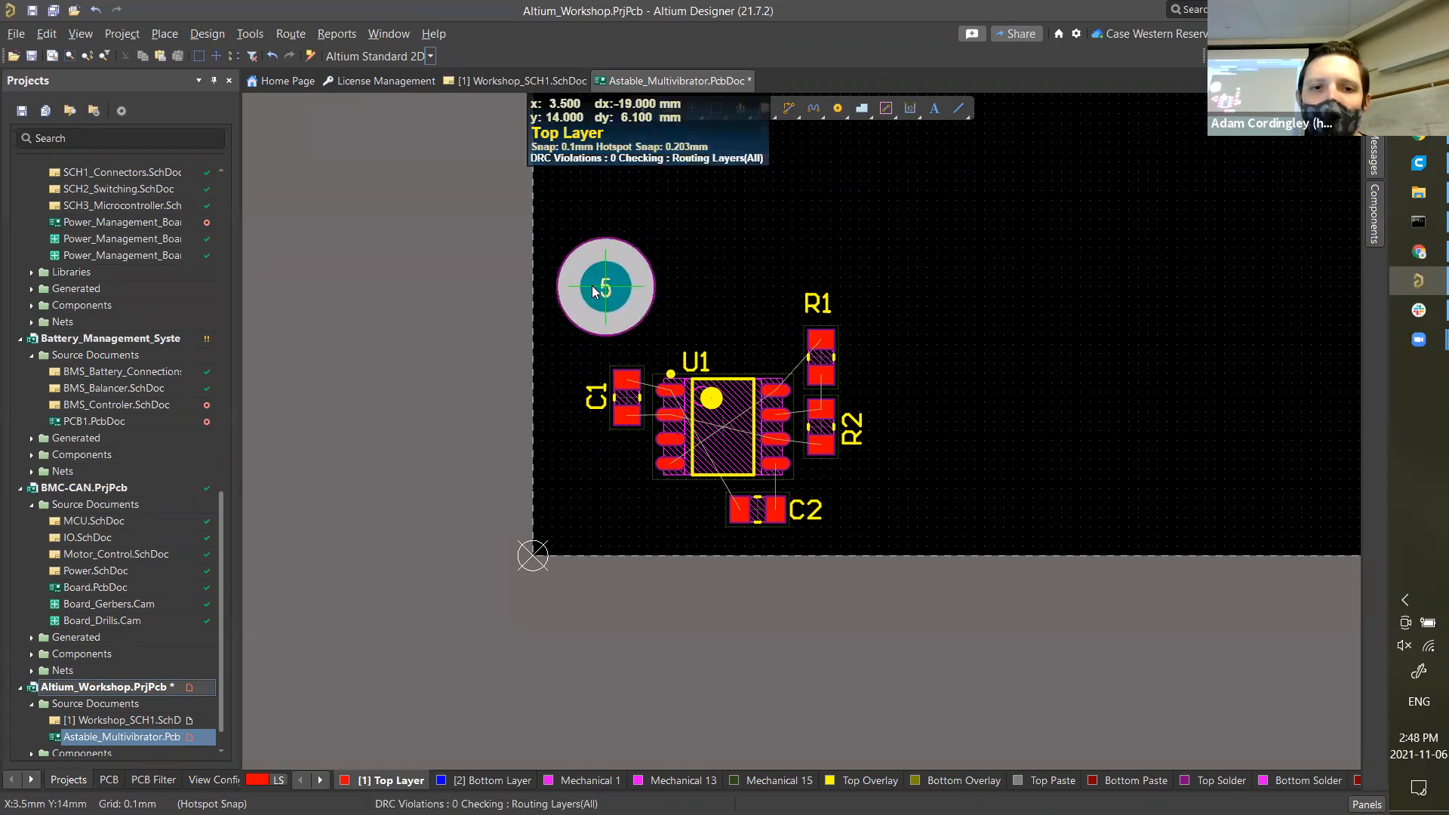
right_click(626, 299)
double_click(626, 299)
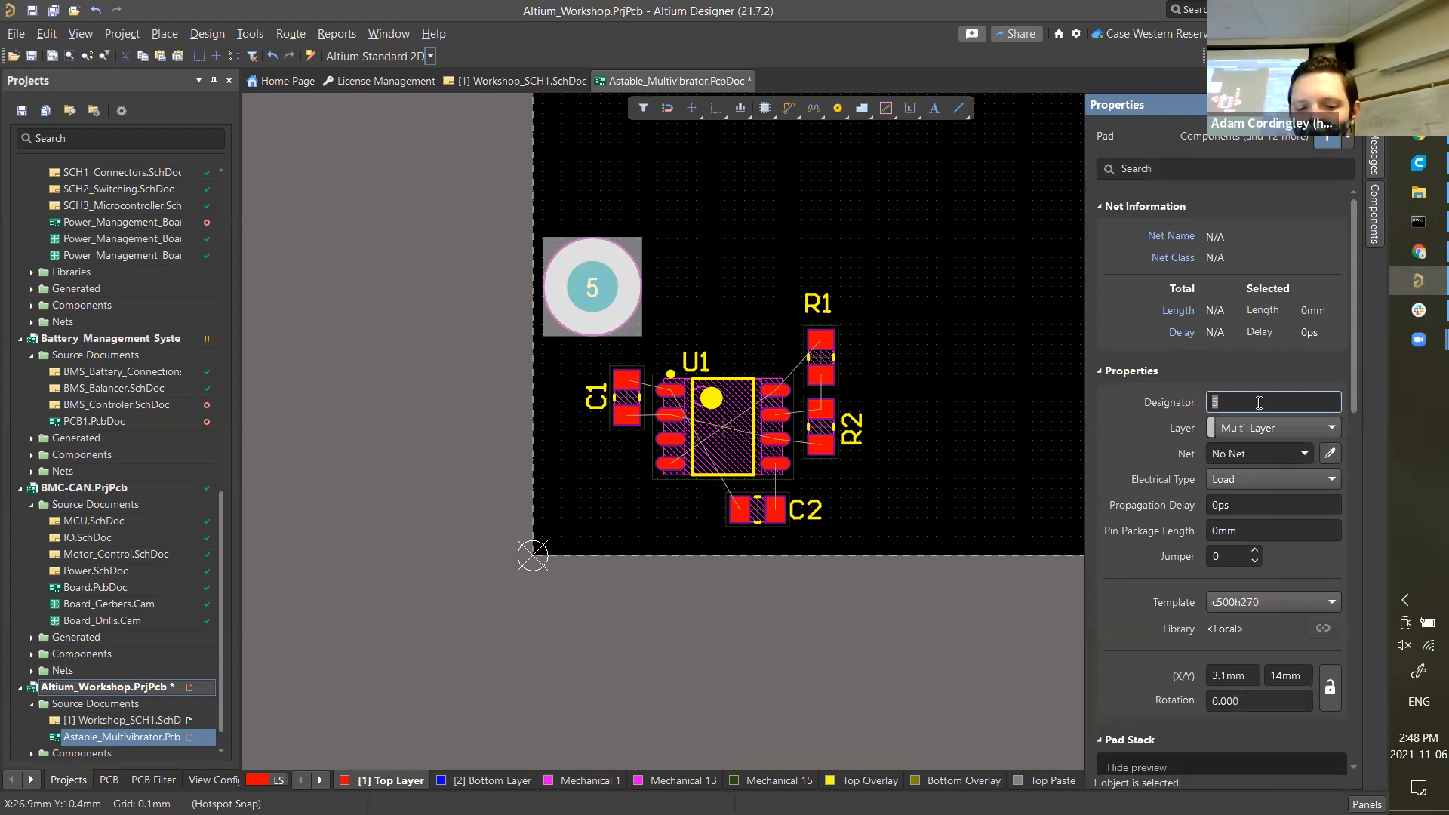
key(Return)
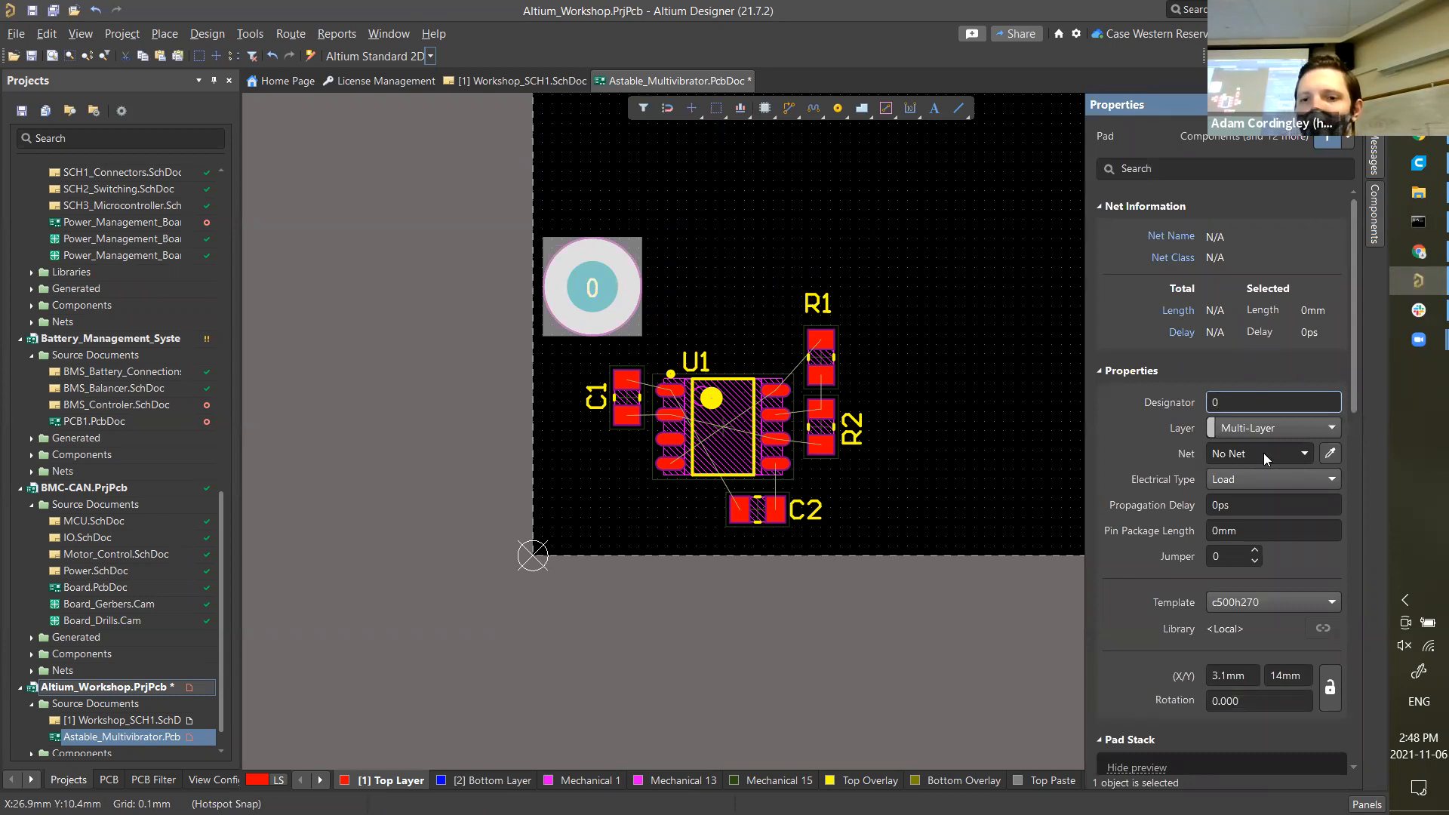
- Assign the new pad to the GND net
click(1263, 453)
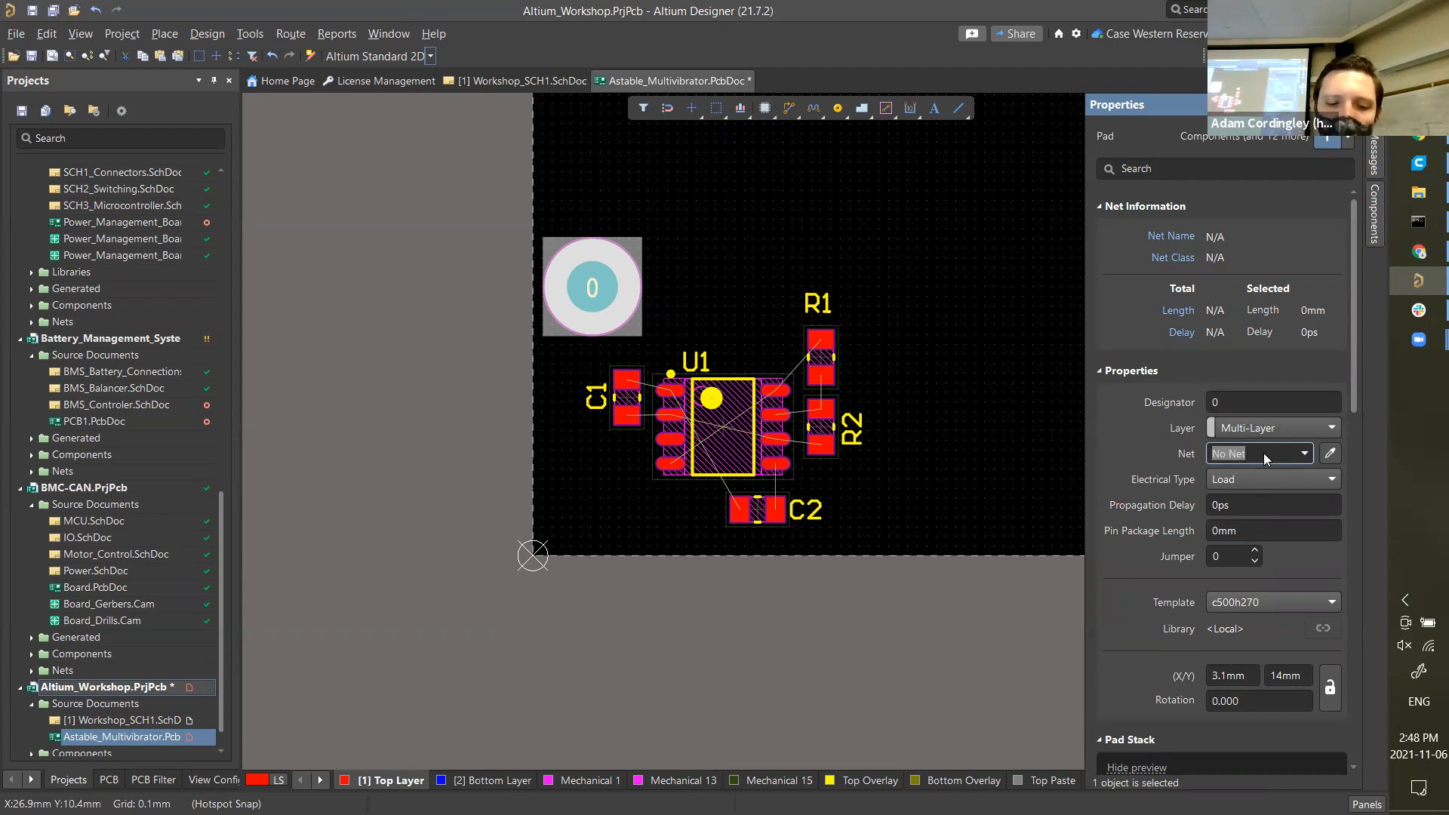
text(GND)
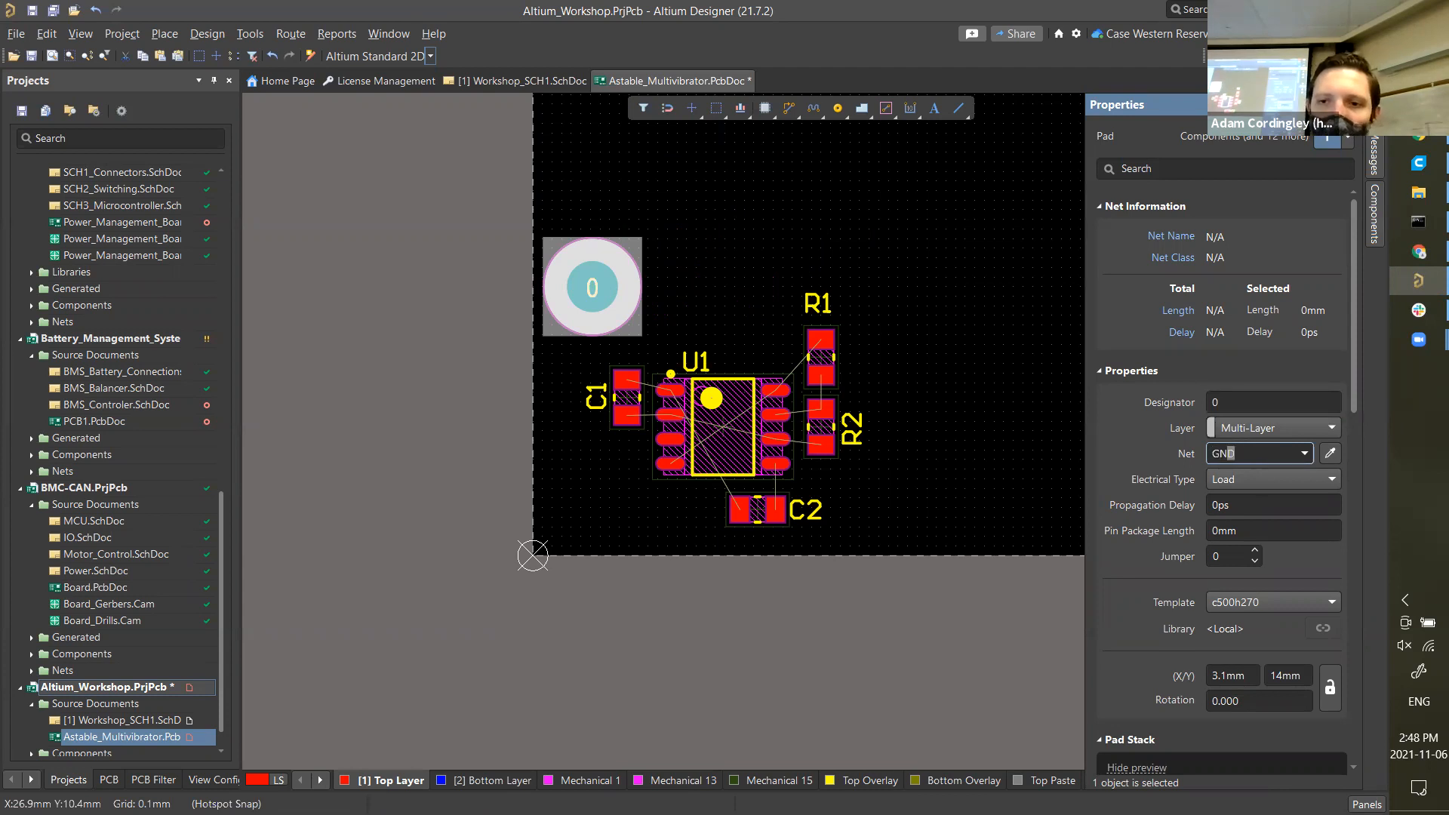
scroll(1273, 473, down, 1)
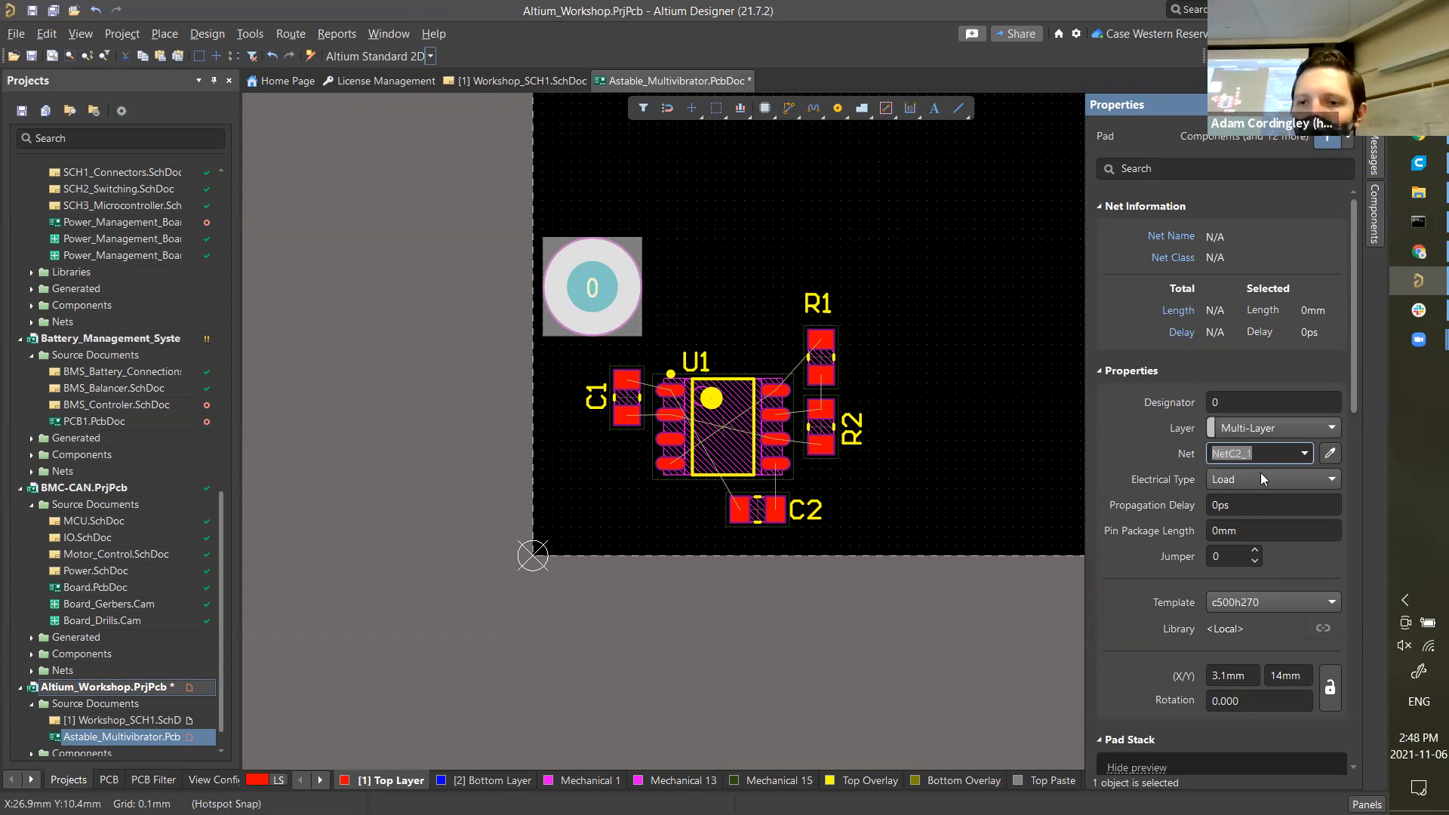
click(1267, 449)
drag(1266, 448, 1140, 439)
text(GND)
key(Return)
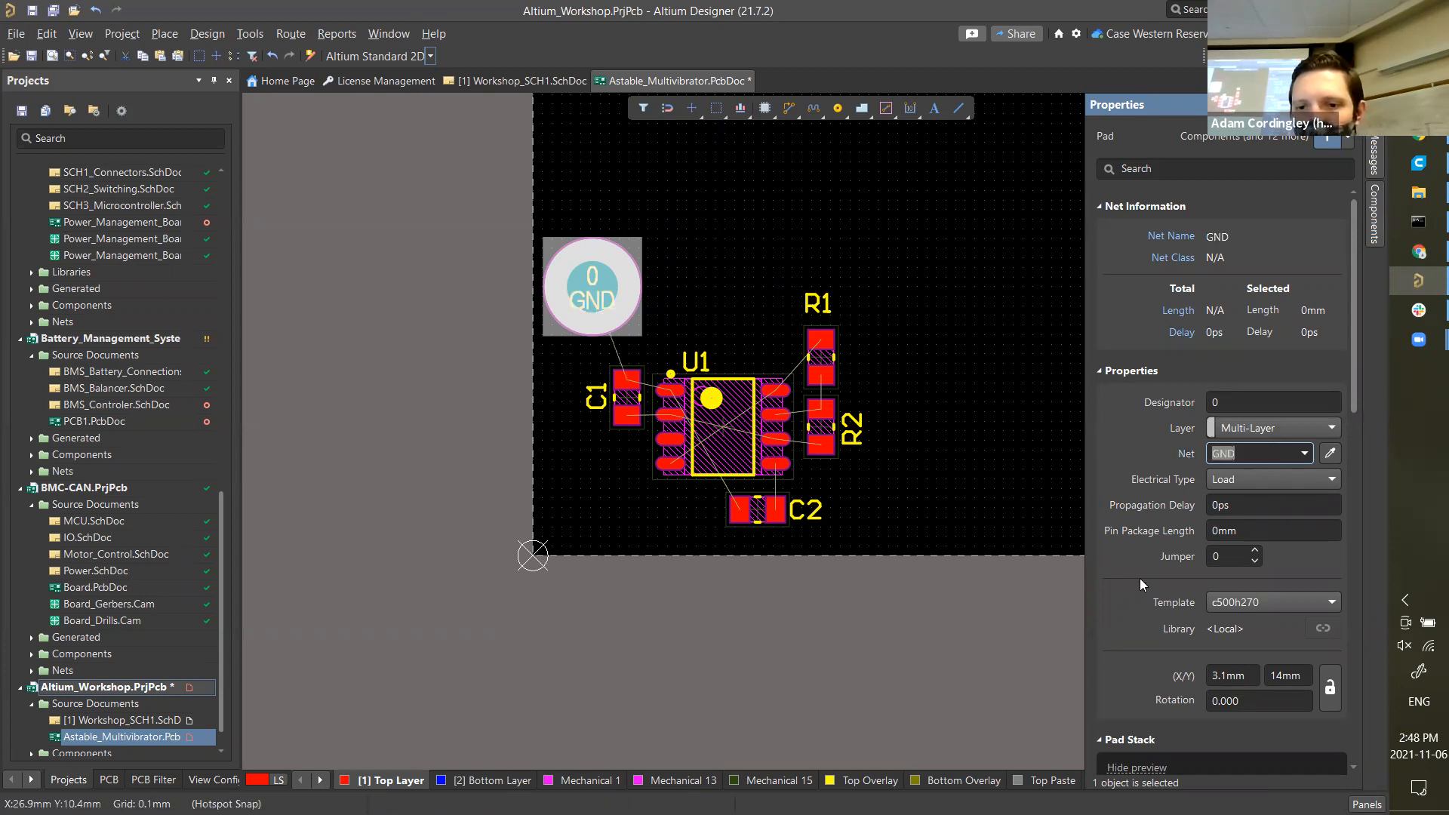
- Enter 5 mm as the pad's X size and open its hole size for editing
scroll(1135, 567, down, 8)
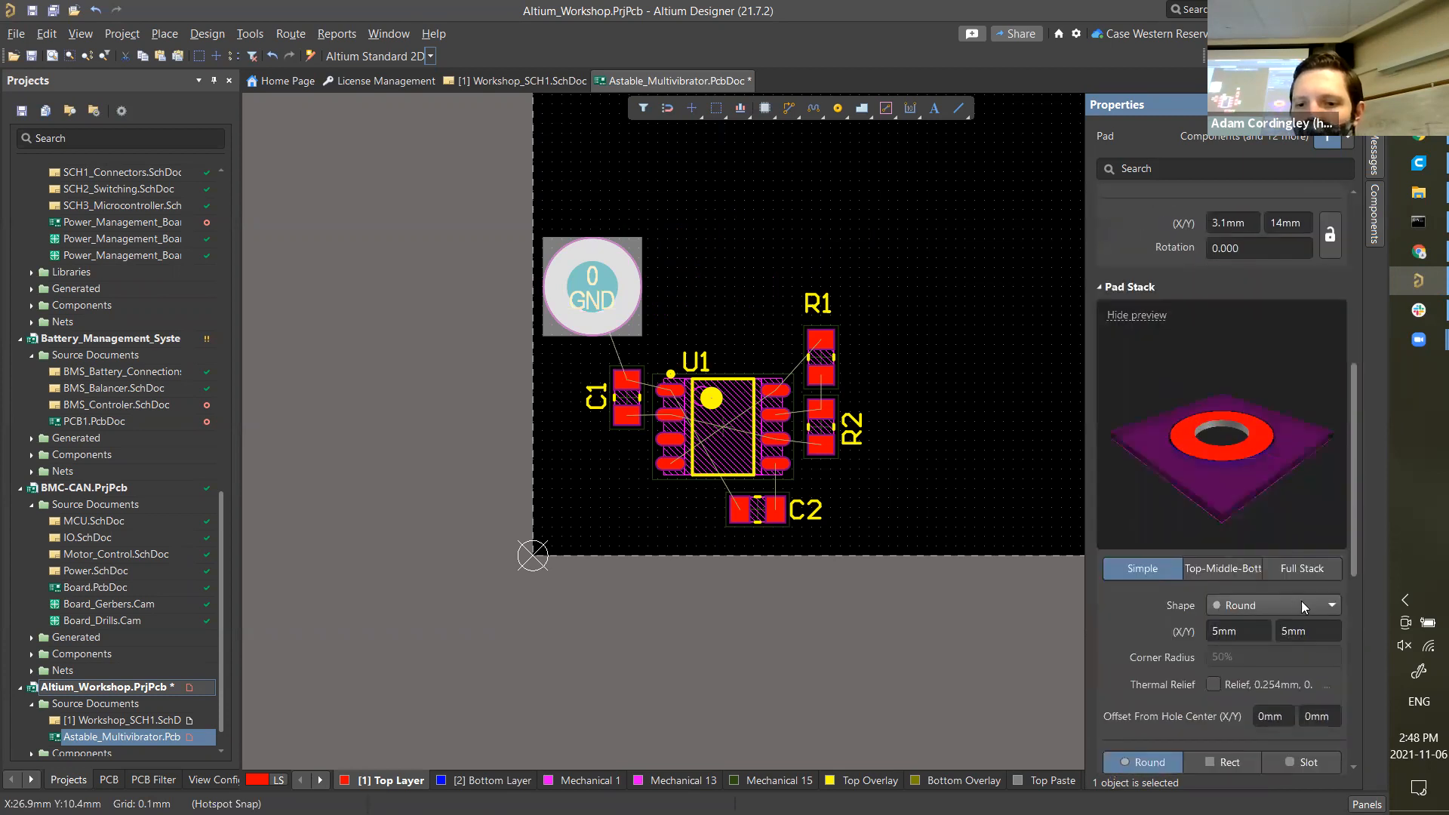
click(1251, 631)
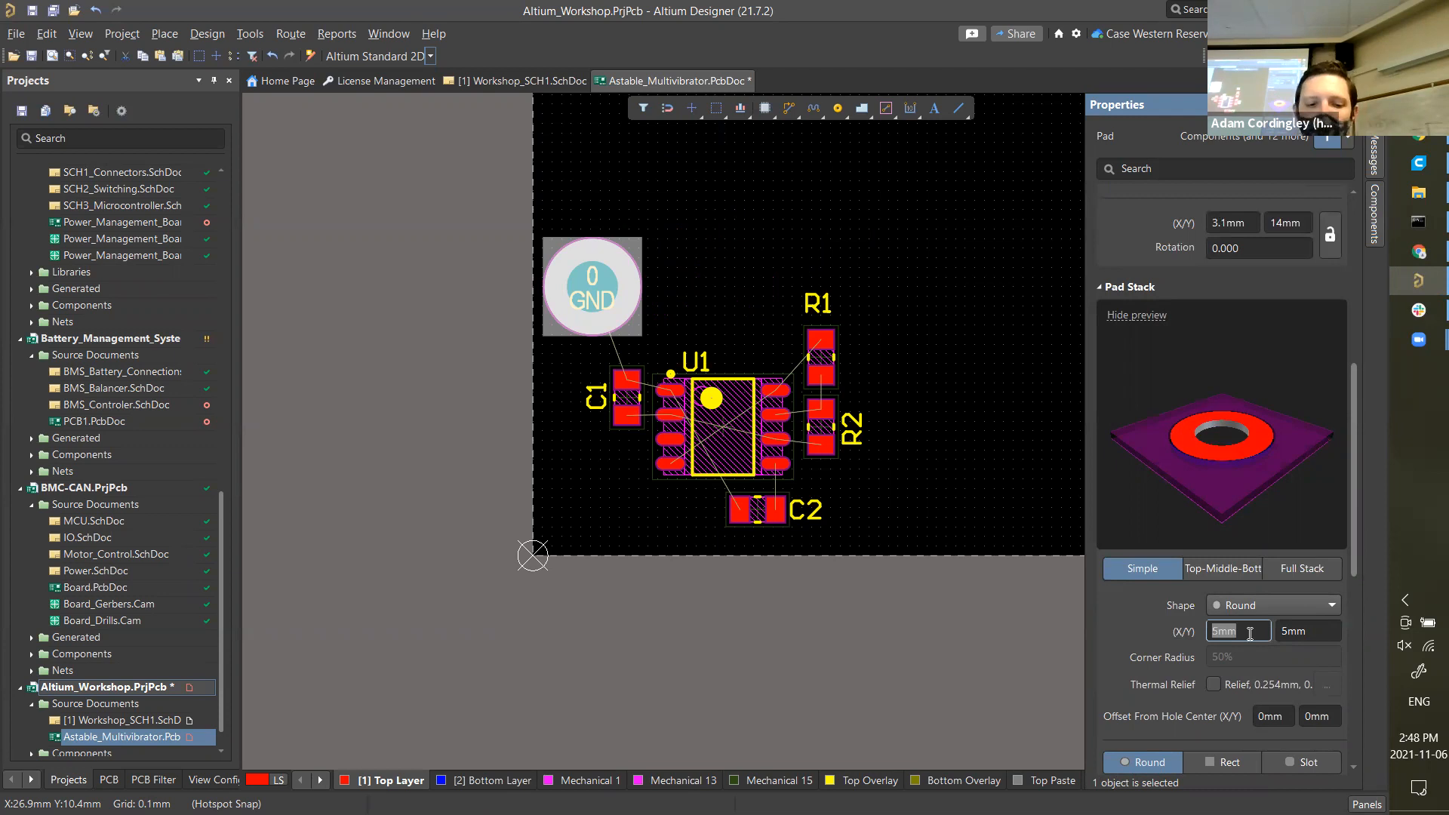
text(5mm)
key(Tab)
scroll(1145, 670, down, 3)
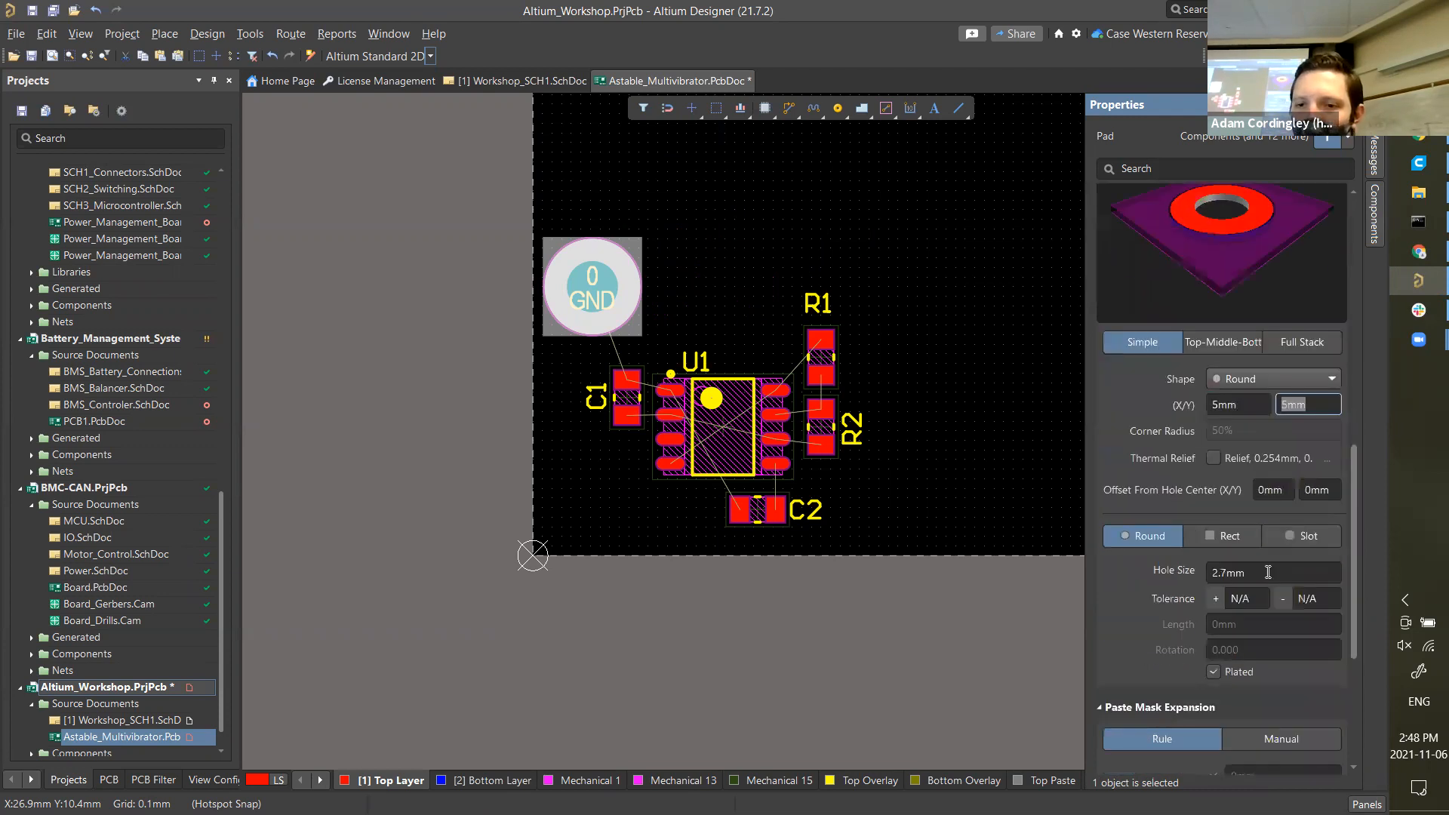
click(1268, 573)
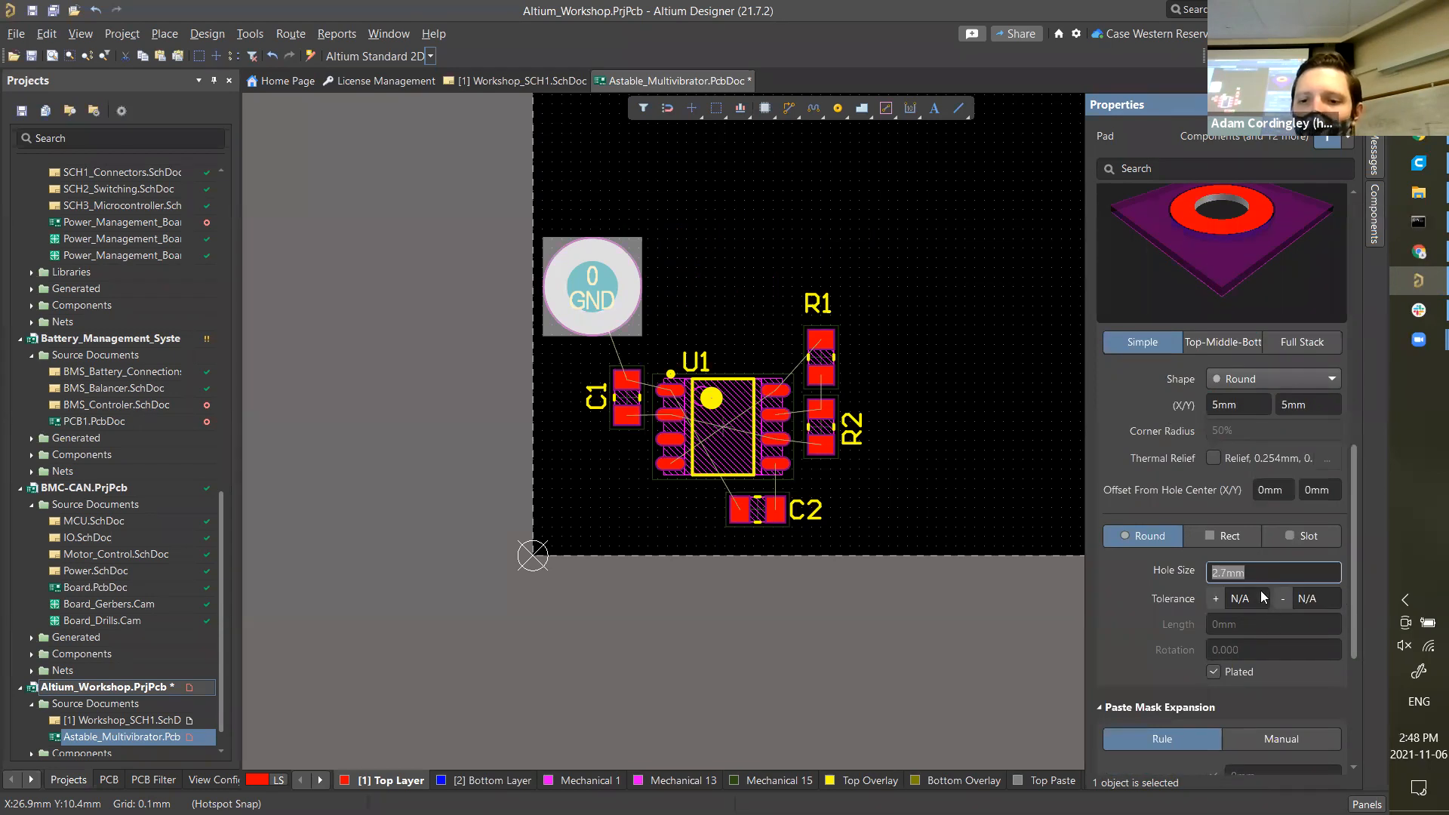
click(1226, 572)
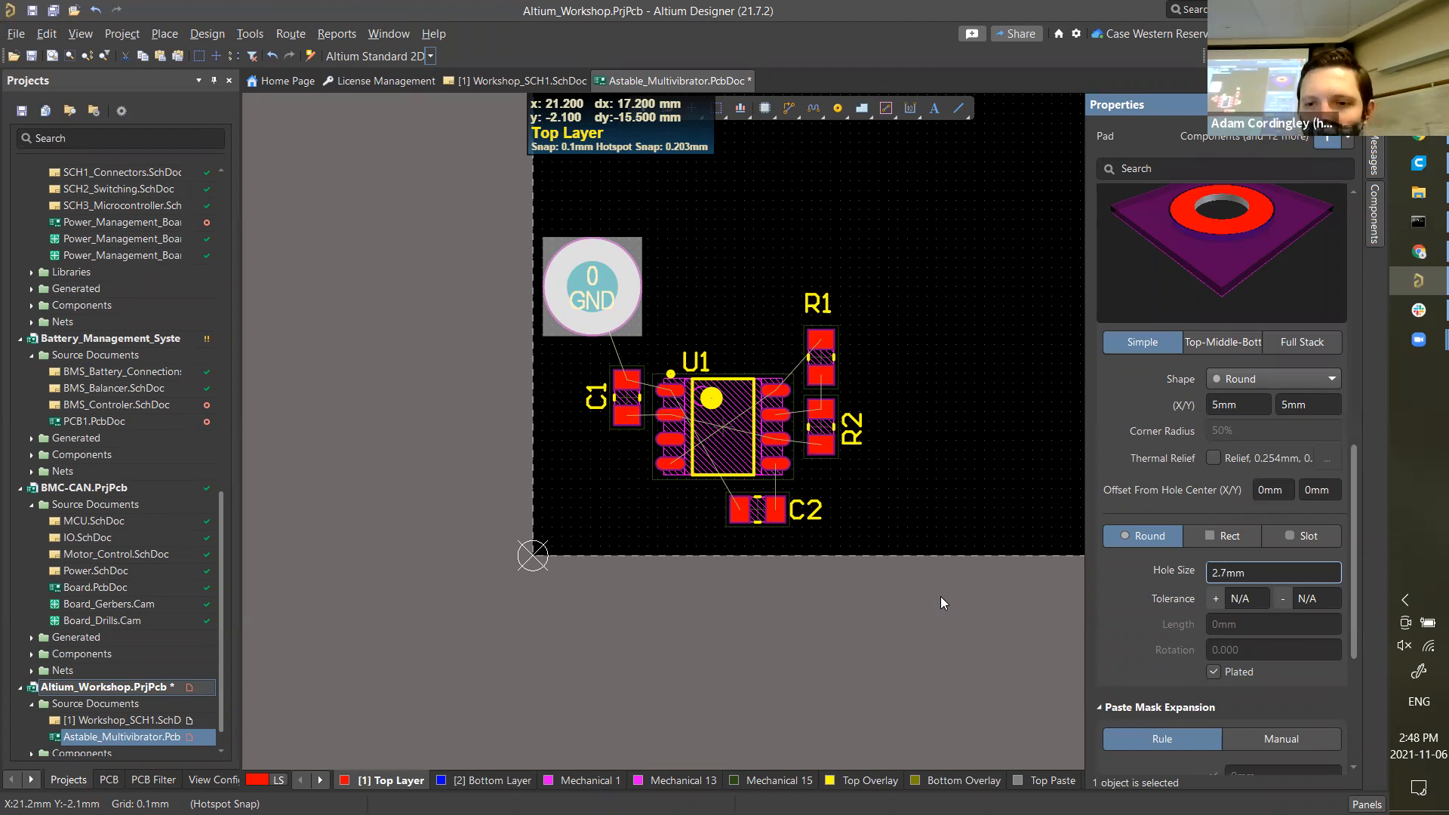
- Move the GND pad into the board's lower-left corner, centred at X 2.8 mm, Y 2.8 mm
click(684, 330)
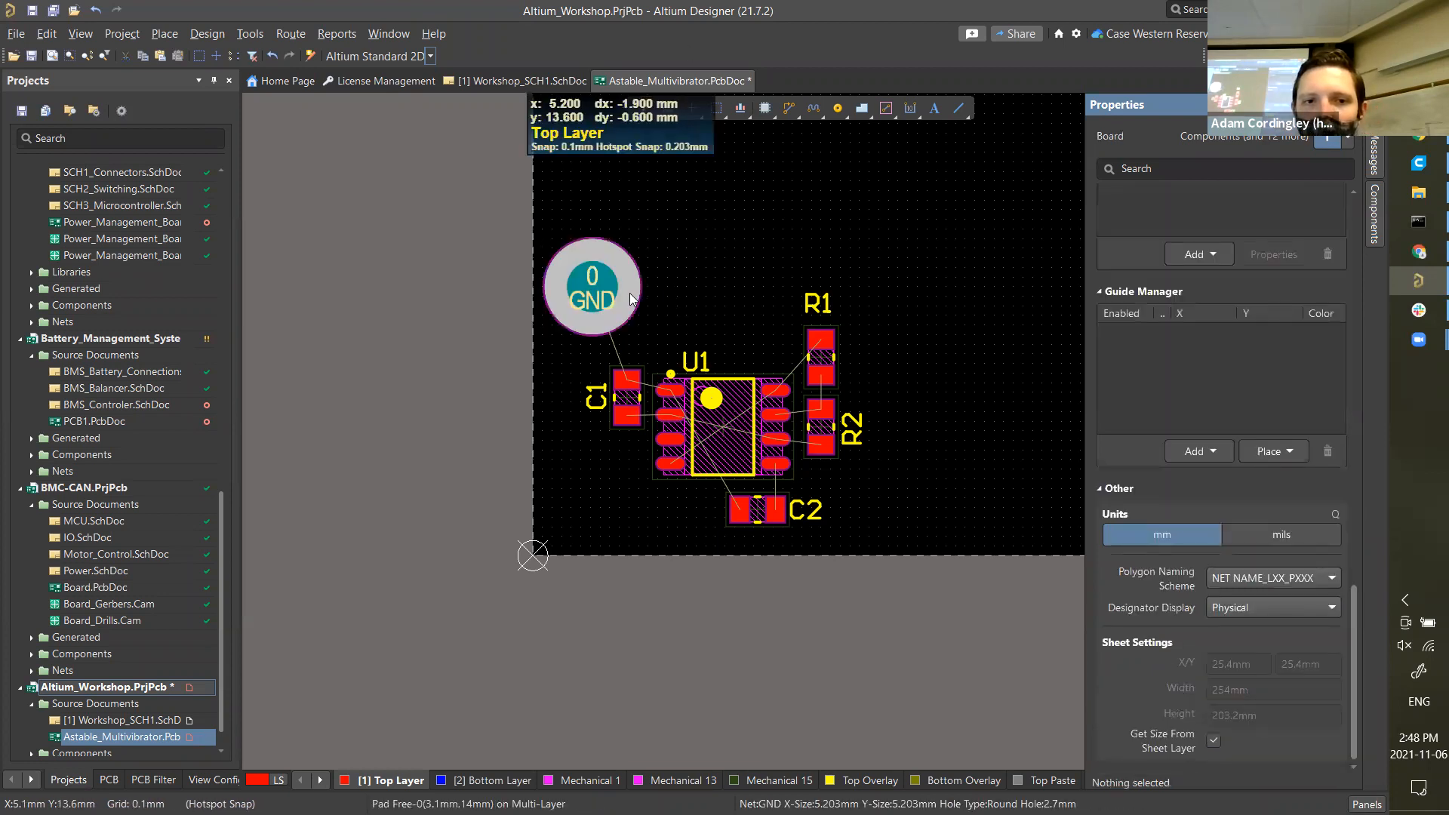
key(m)
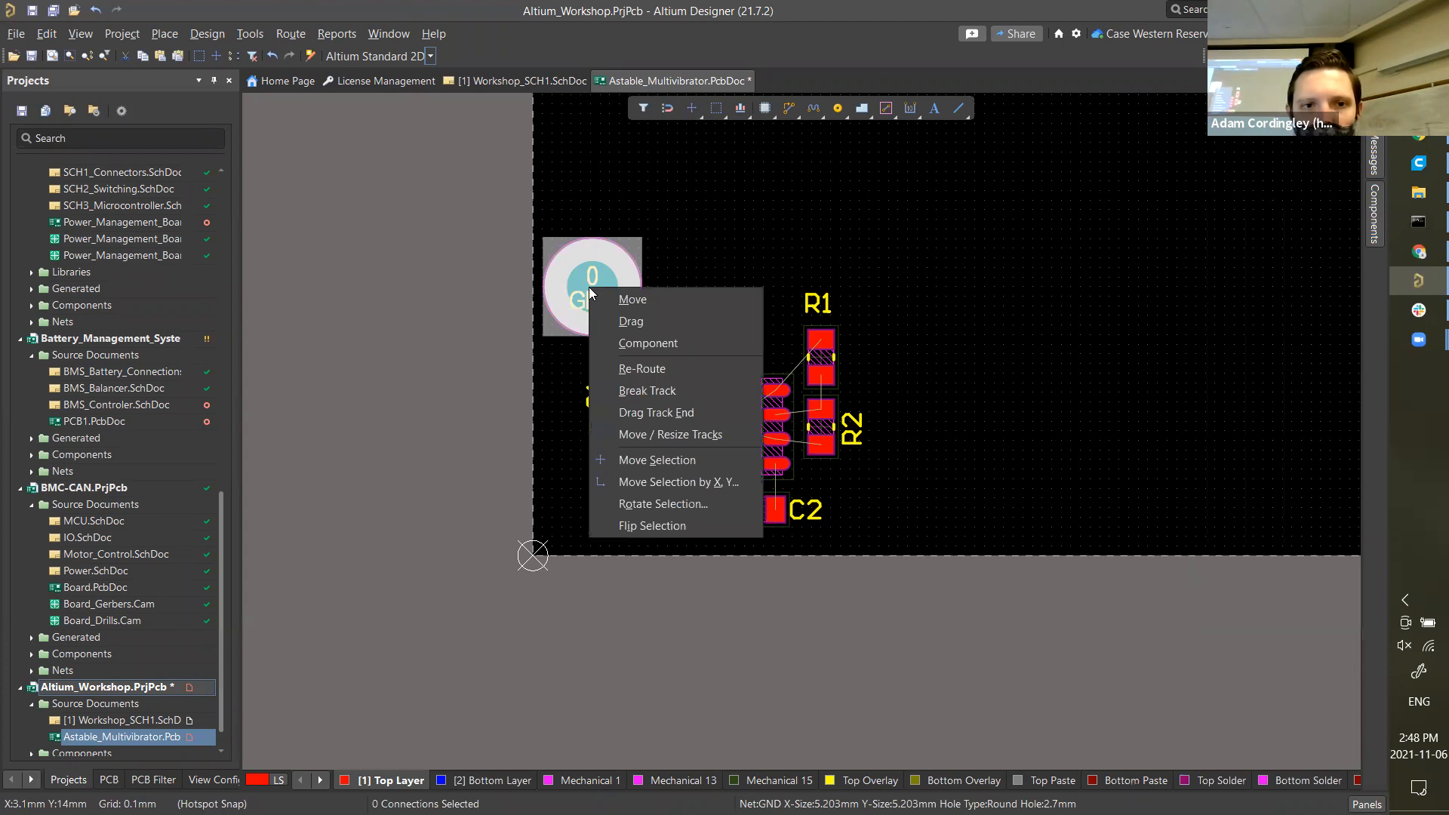
key(s)
click(596, 298)
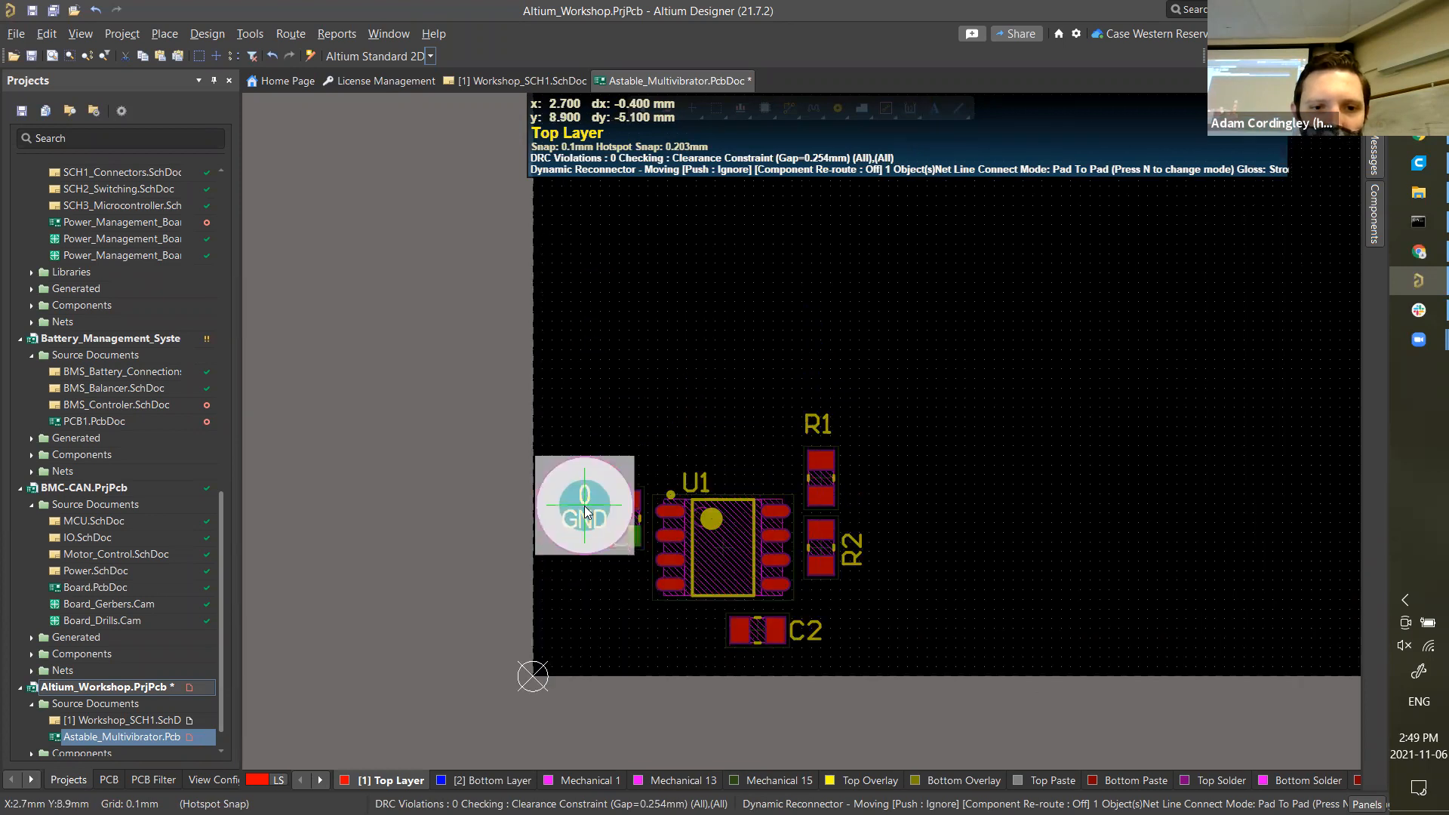
ctrl+scroll(585, 503, up, 2)
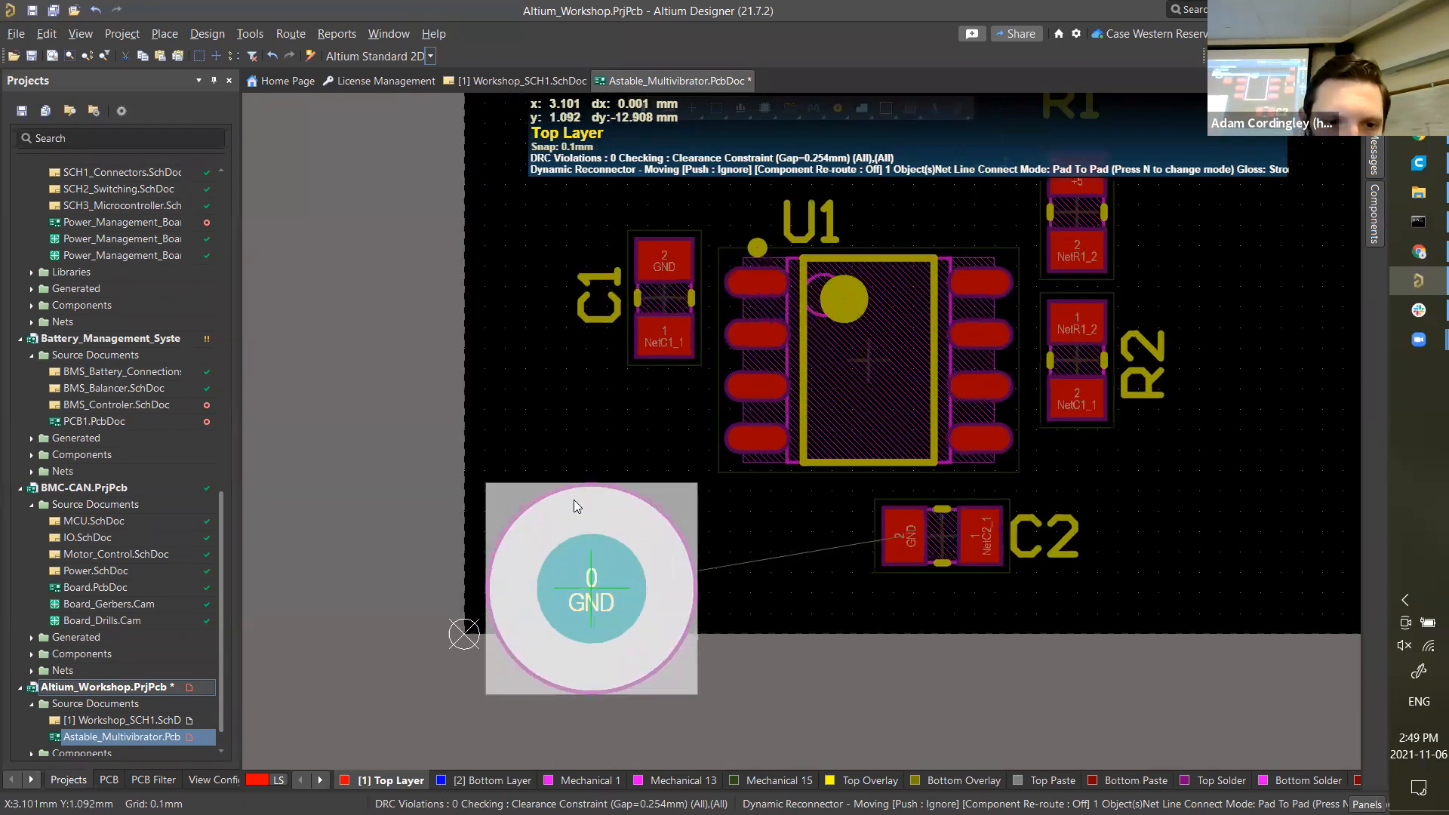
ctrl+scroll(577, 502, up, 2)
click(572, 487)
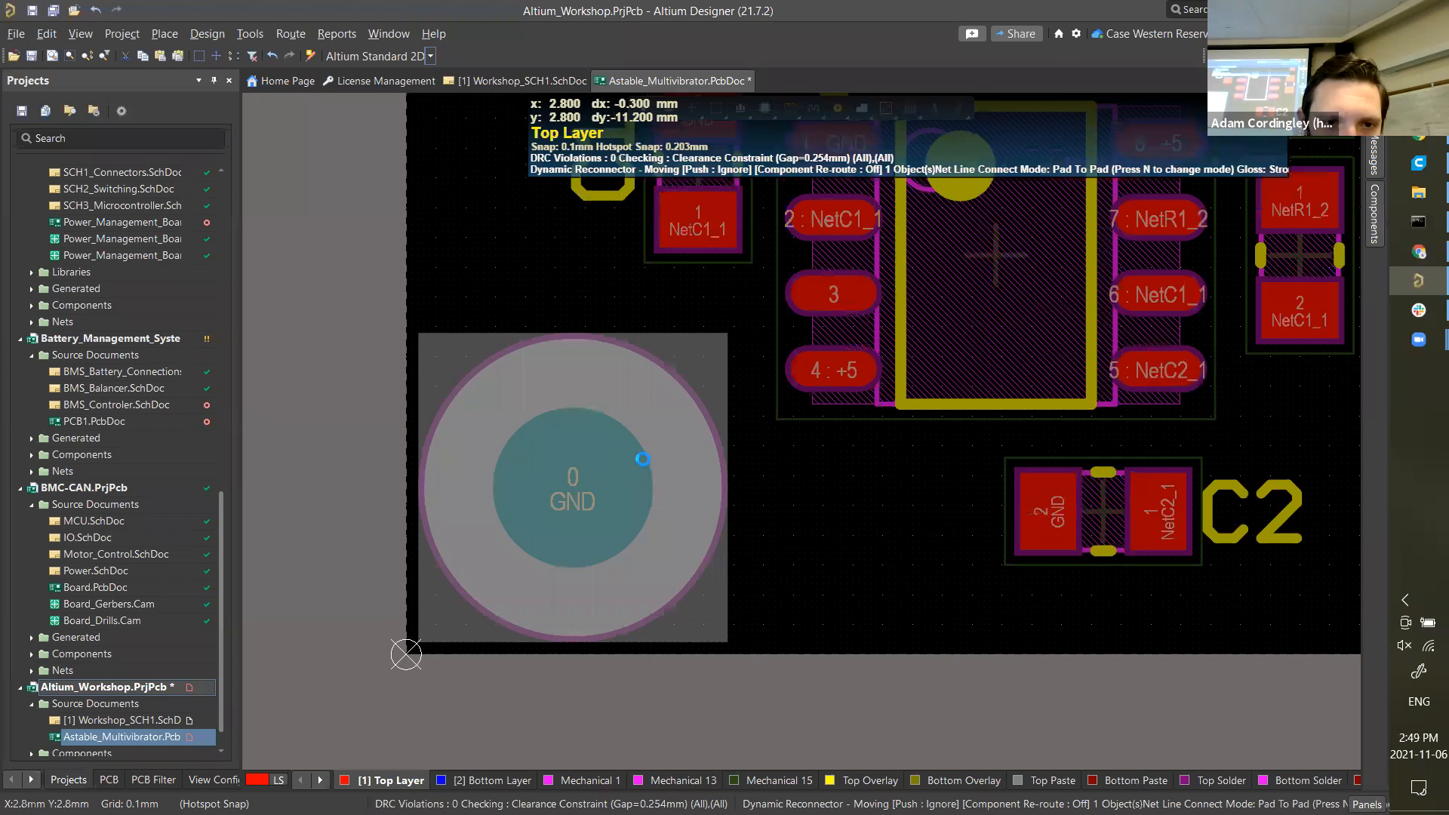
click(801, 517)
- Copy the GND pad using the board's lower-left corner origin as the reference point
ctrl+scroll(786, 519, down, 1)
ctrl+scroll(787, 515, down, 5)
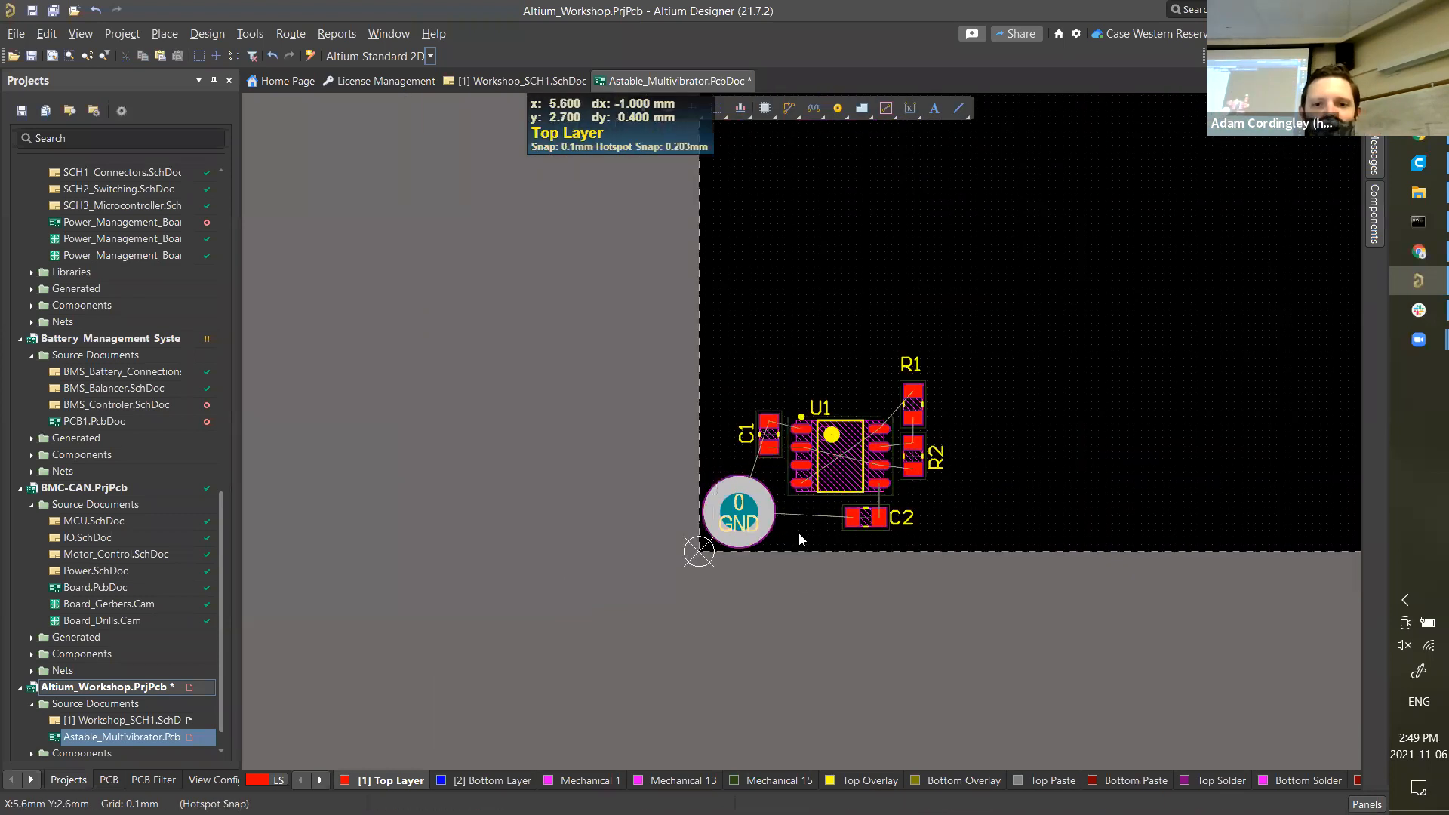
click(763, 518)
key(ctrl+c)
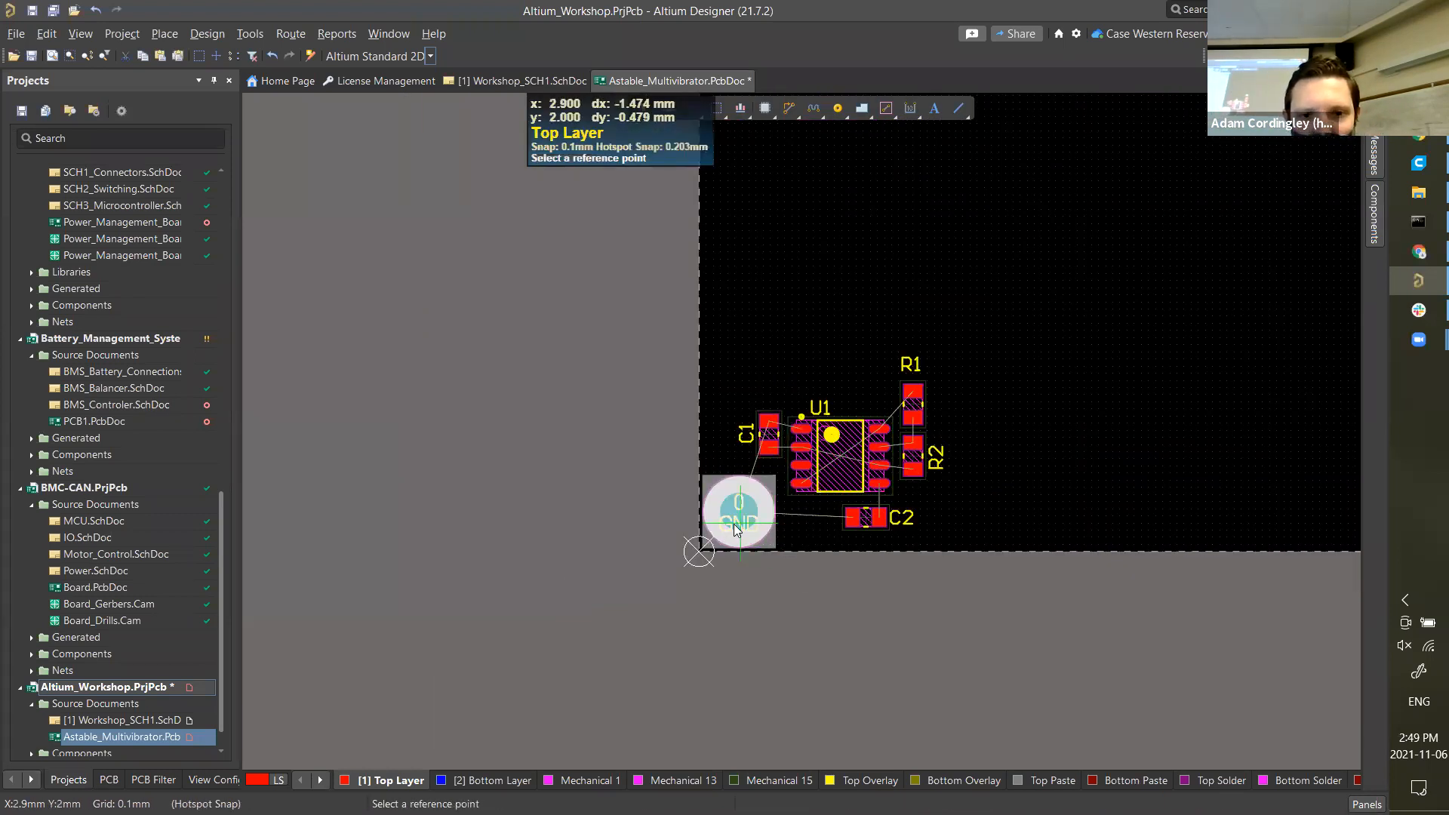
ctrl+scroll(695, 545, up, 5)
click(695, 545)
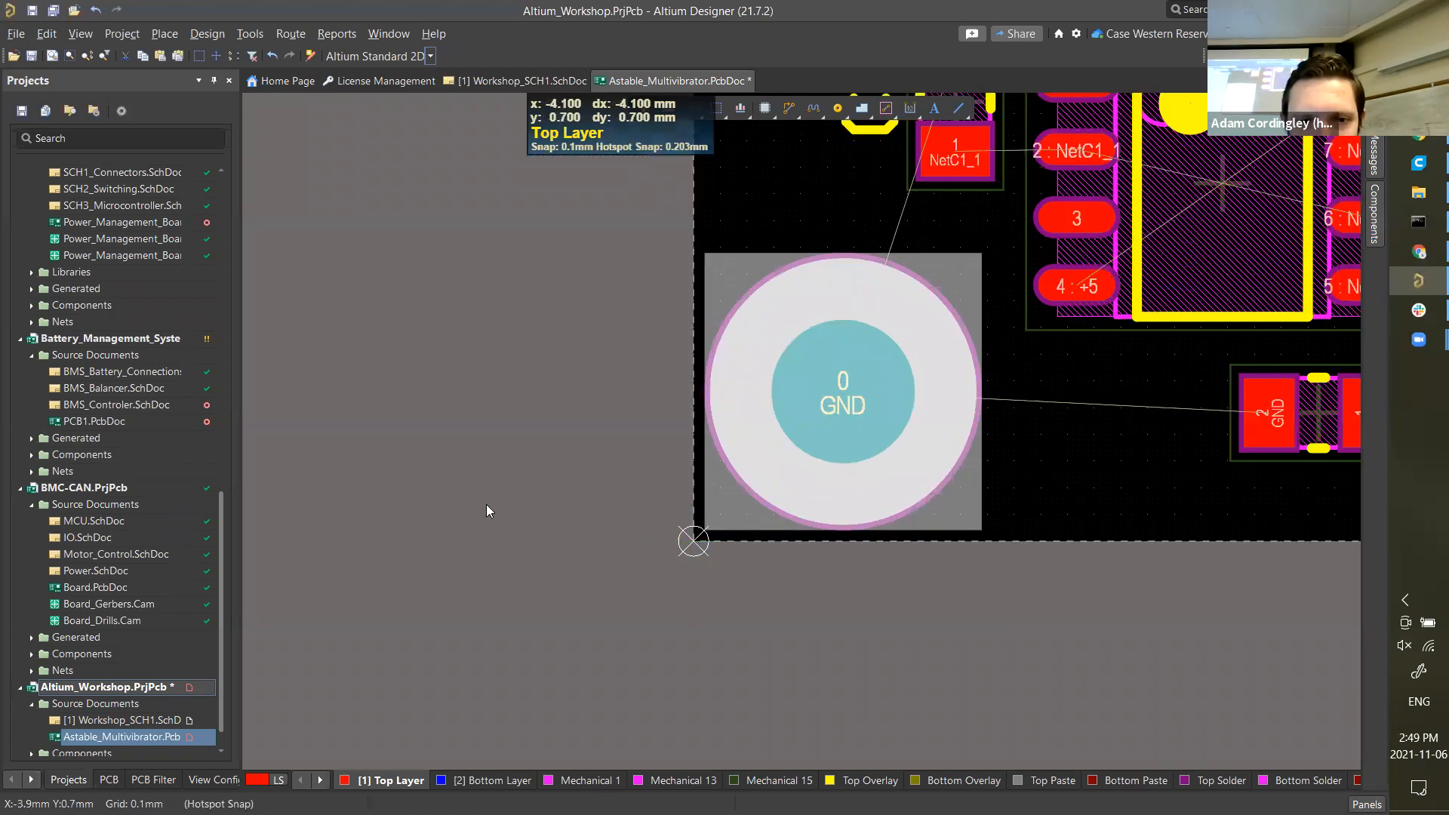
click(486, 504)
- Paste a copy of the pad, rotated to 270 degrees, beside the left board edge above C1 at X 2.8 mm, Y 13.2 mm
ctrl+scroll(587, 459, down, 4)
key(ctrl+v)
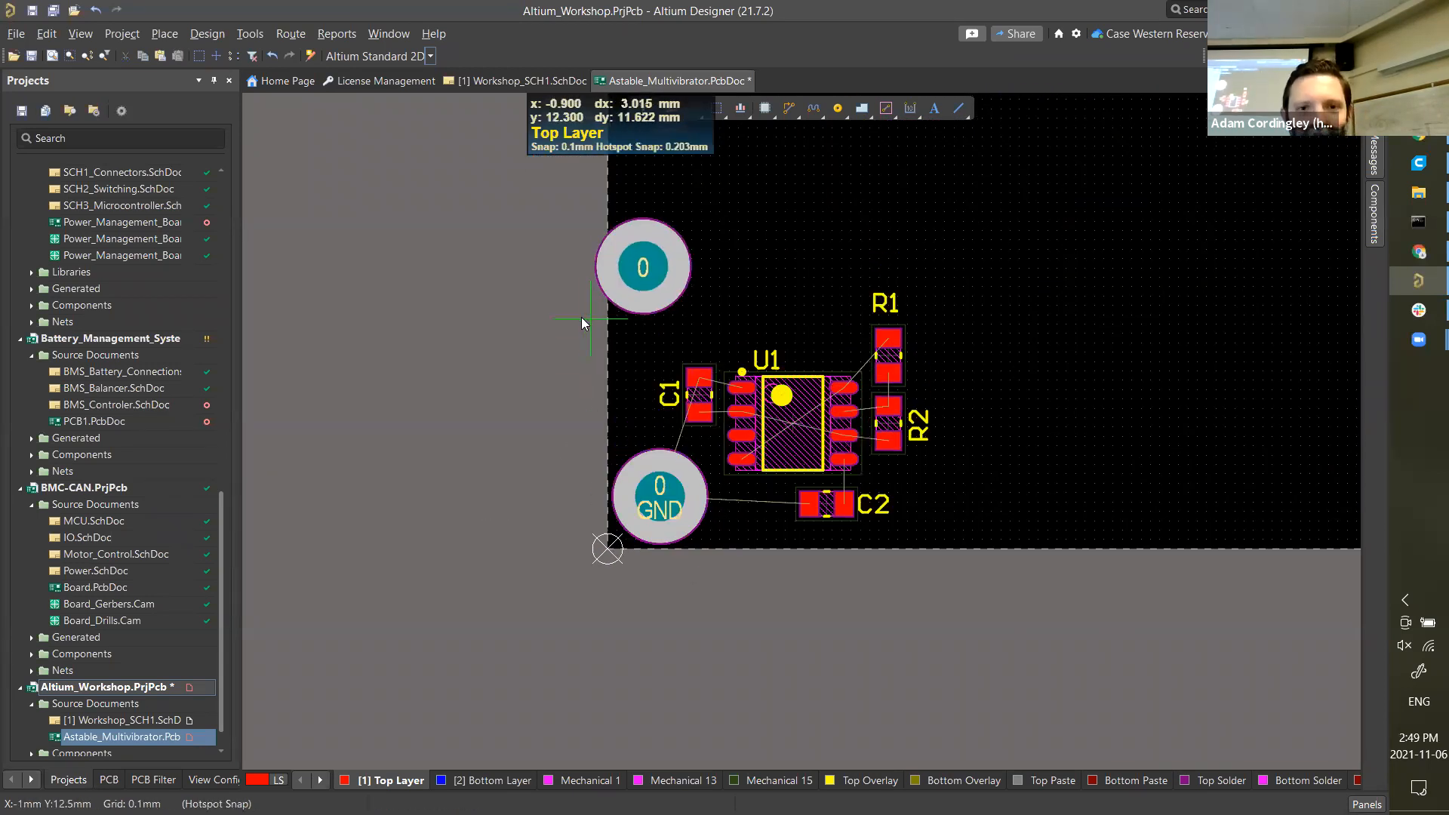
key(r)
key(Escape)
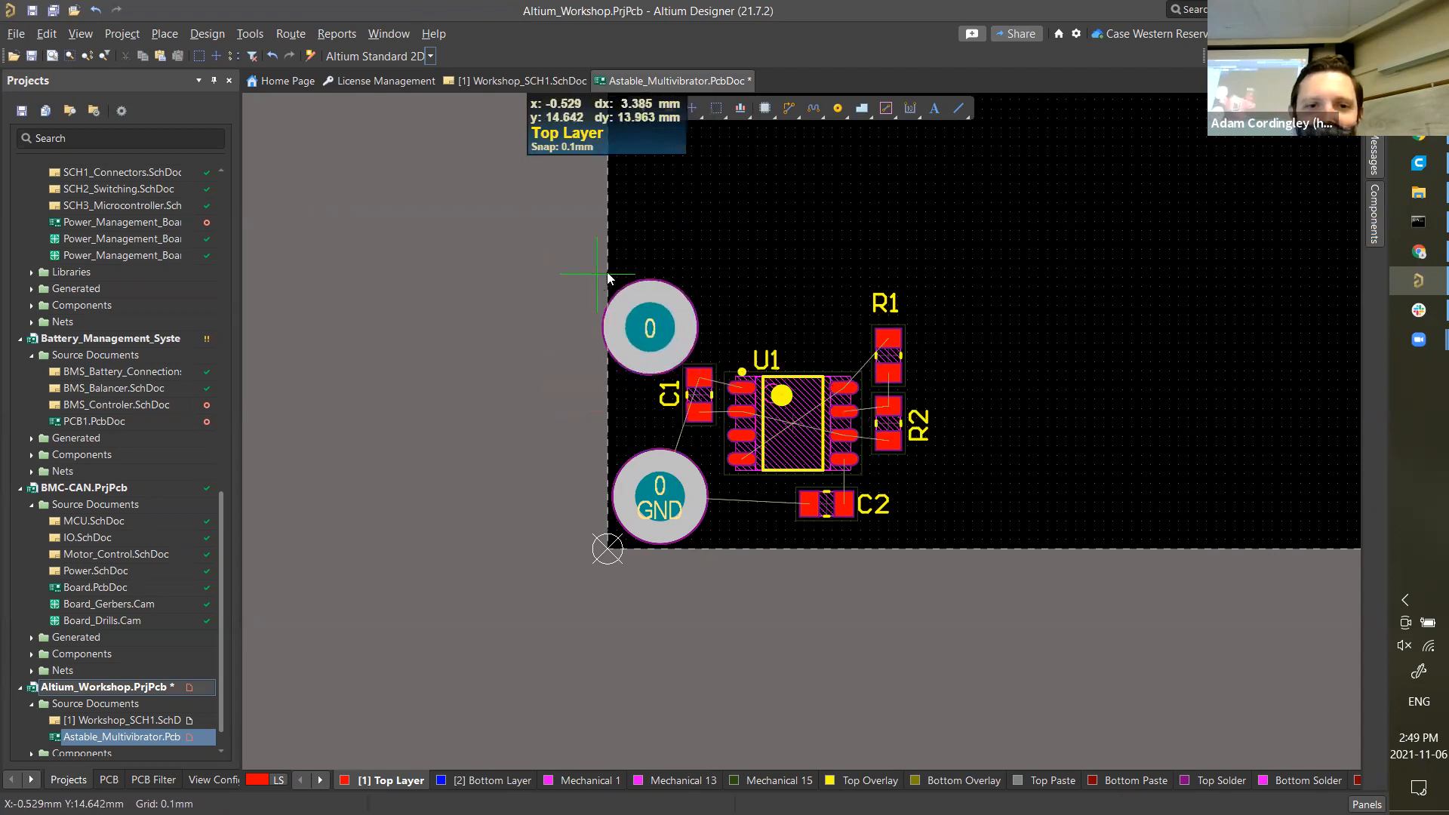
ctrl+scroll(625, 252, up, 4)
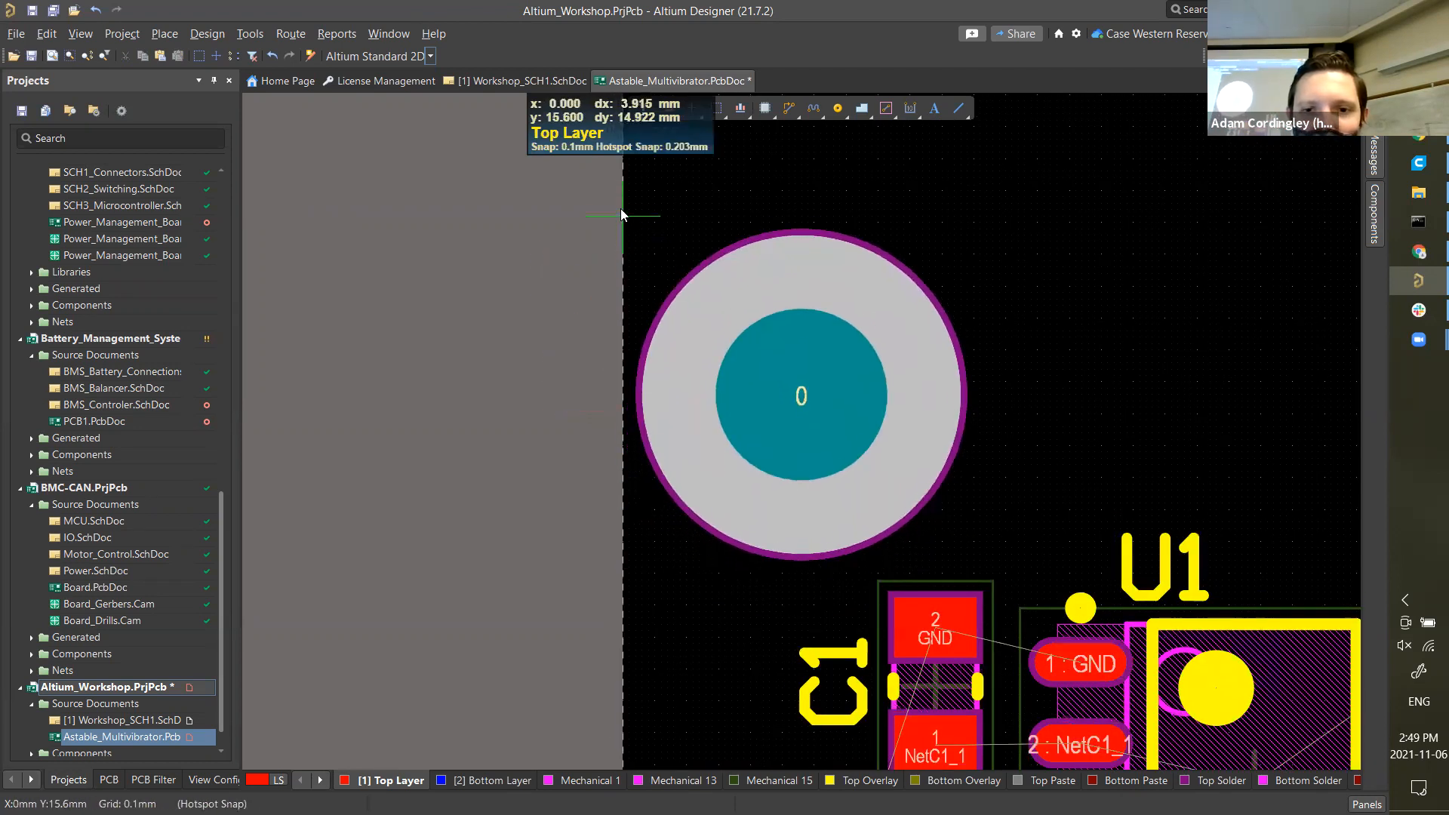
click(625, 189)
ctrl+scroll(1049, 252, down, 4)
- Assign the pasted pad above C1 to the GND net
shift+scroll(889, 270, right, 2)
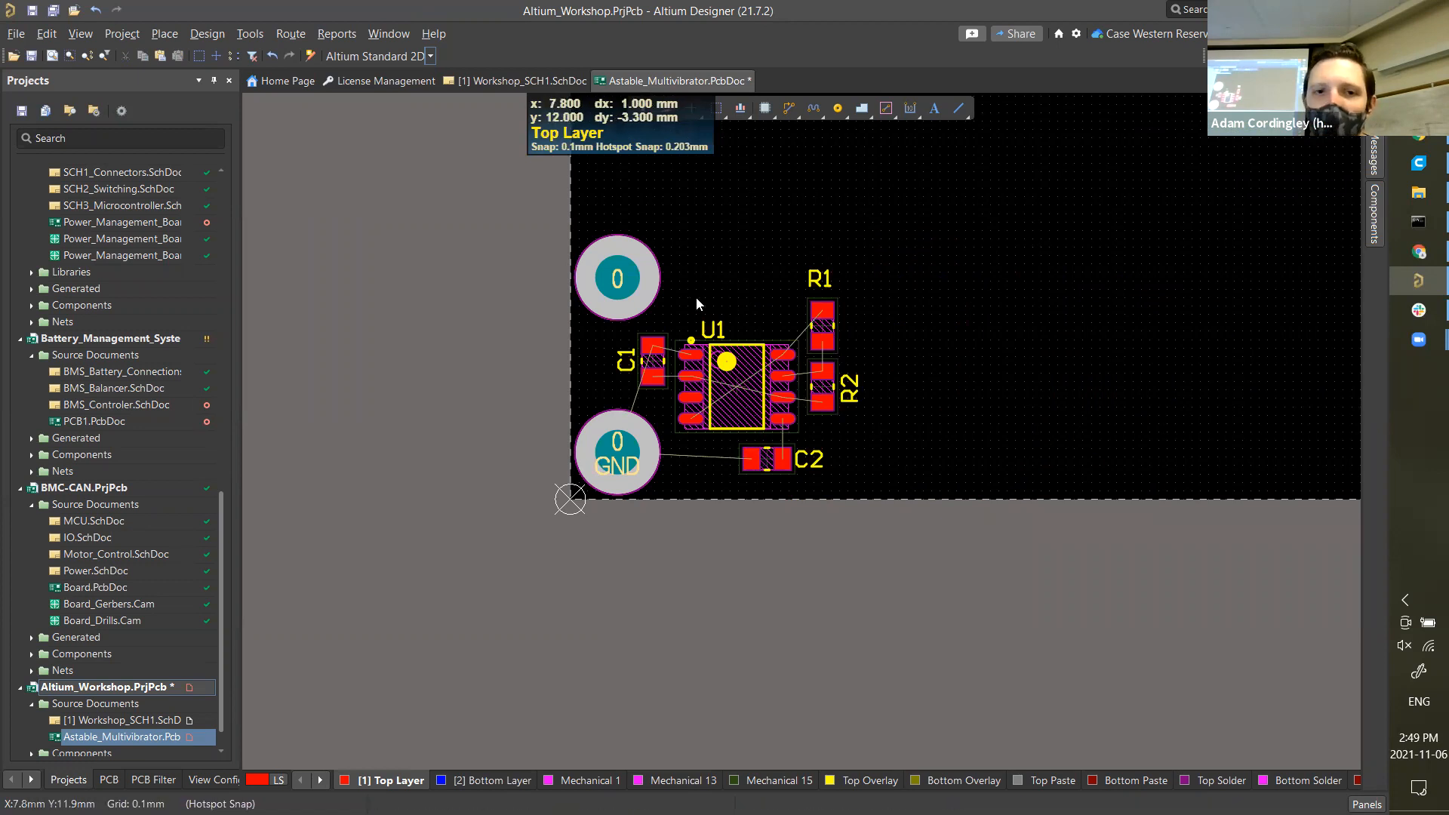
click(642, 266)
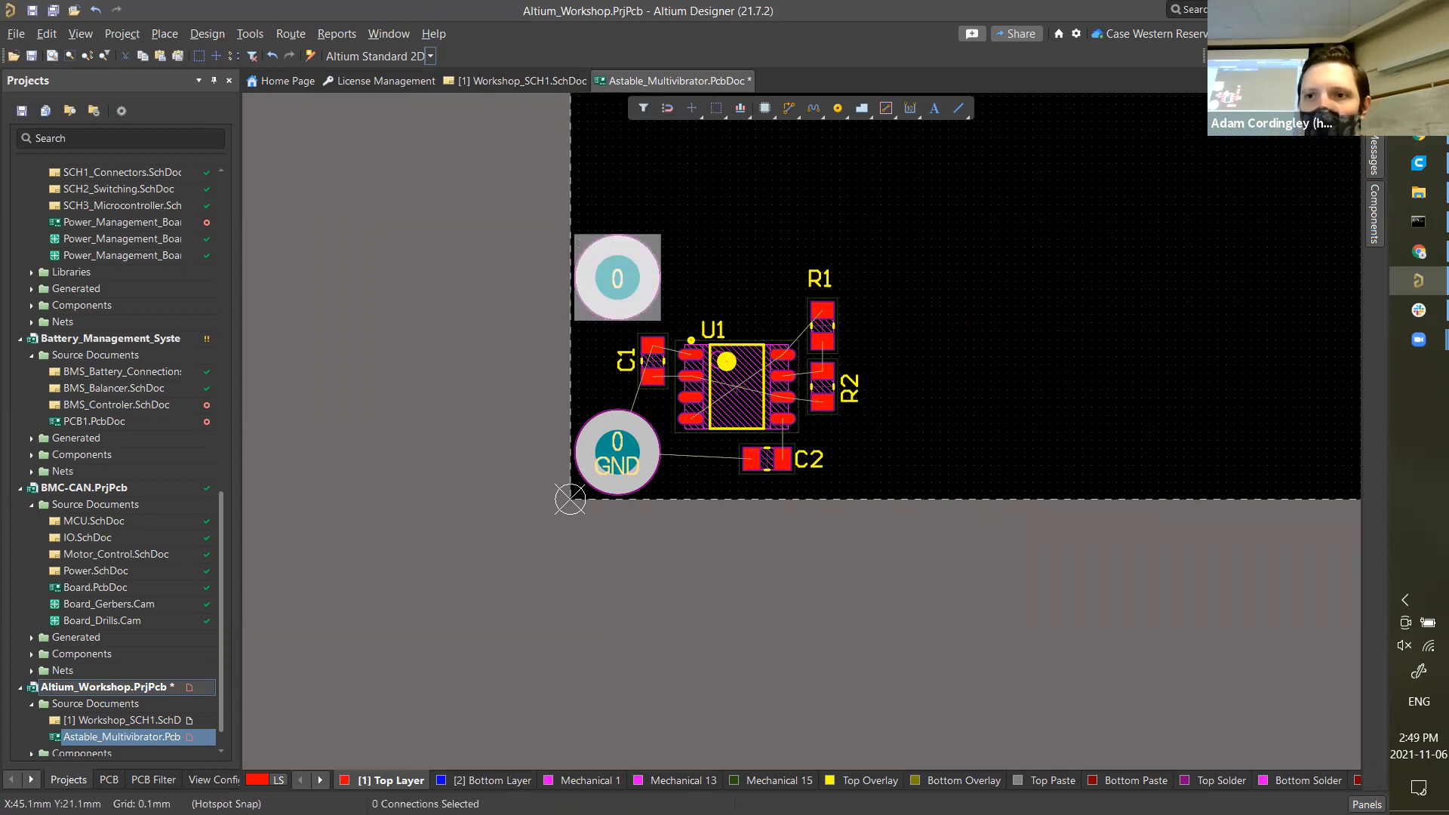
click(1374, 113)
scroll(1207, 355, up, 6)
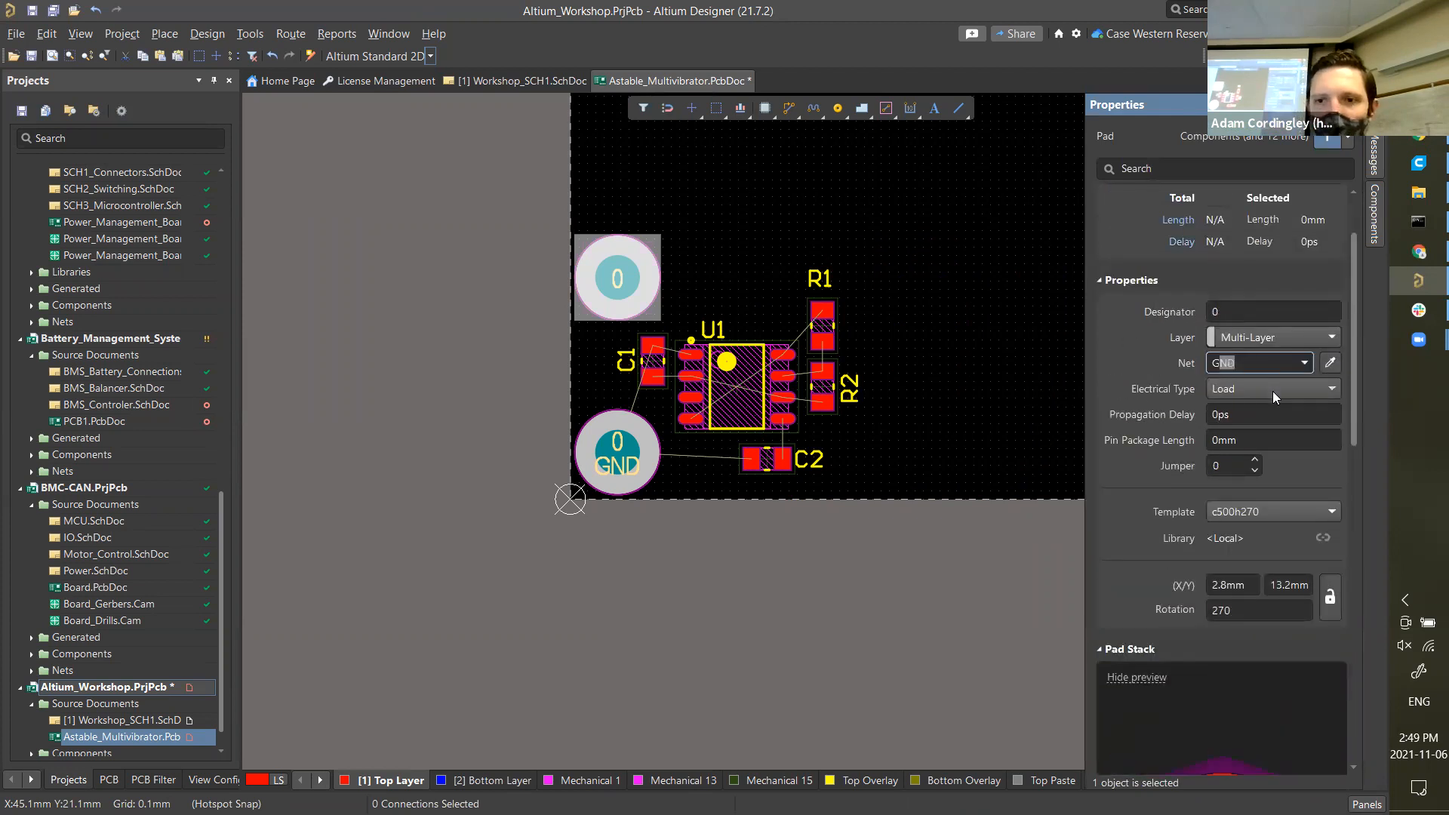
text(G)
key(Return)
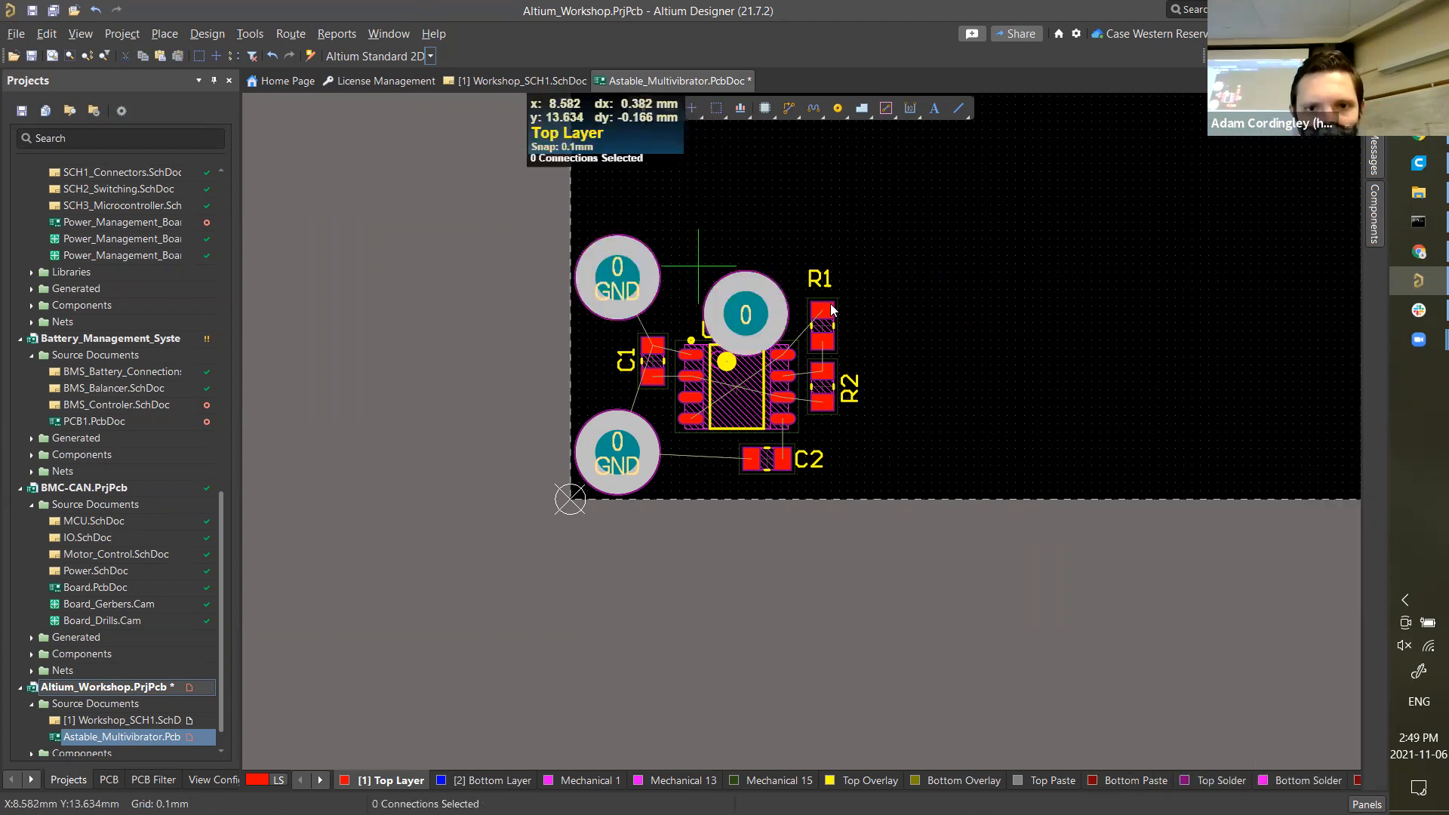
- Paste a third pad along the bottom board edge to the right of C2
key(r)
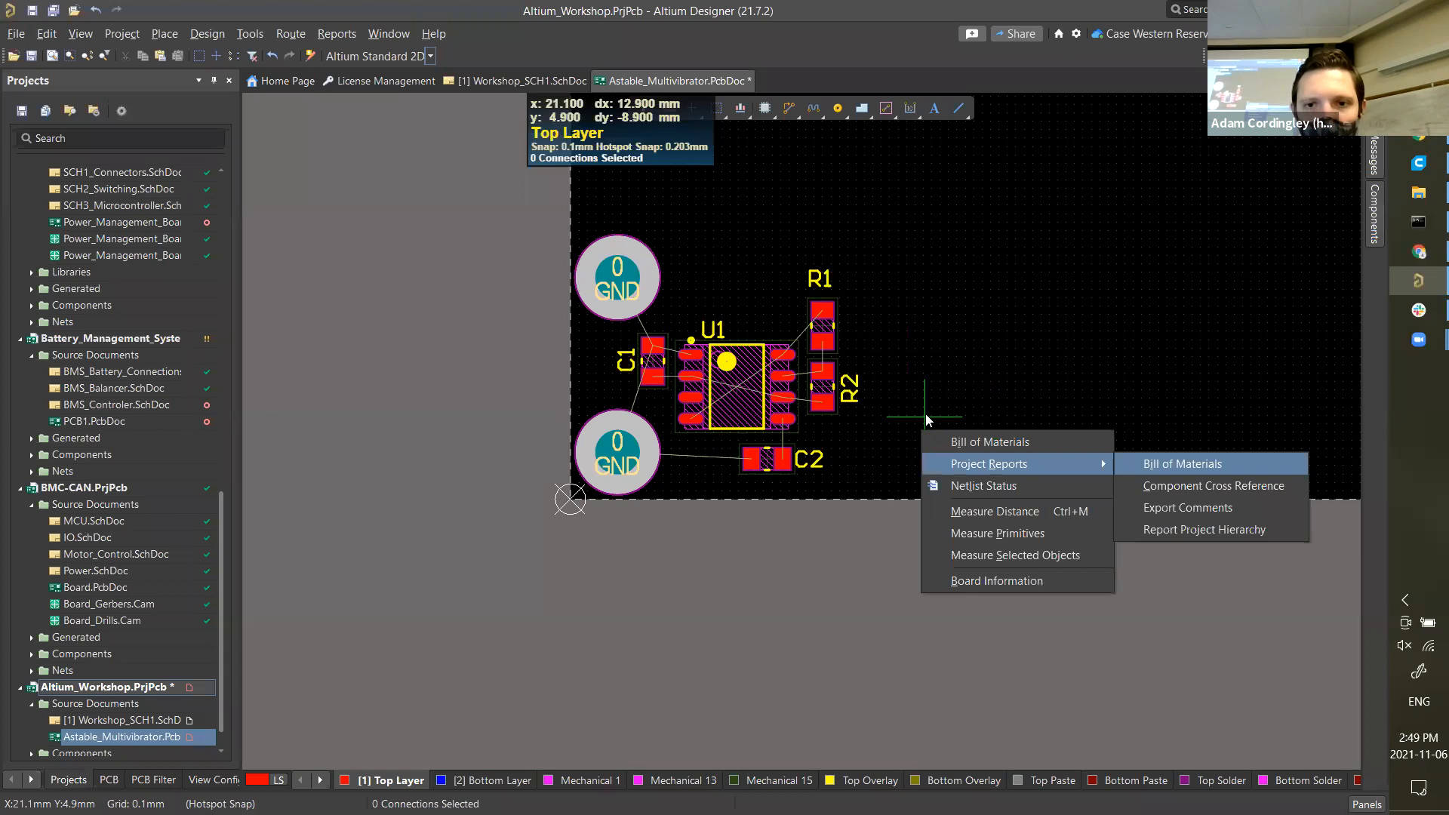
key(Escape)
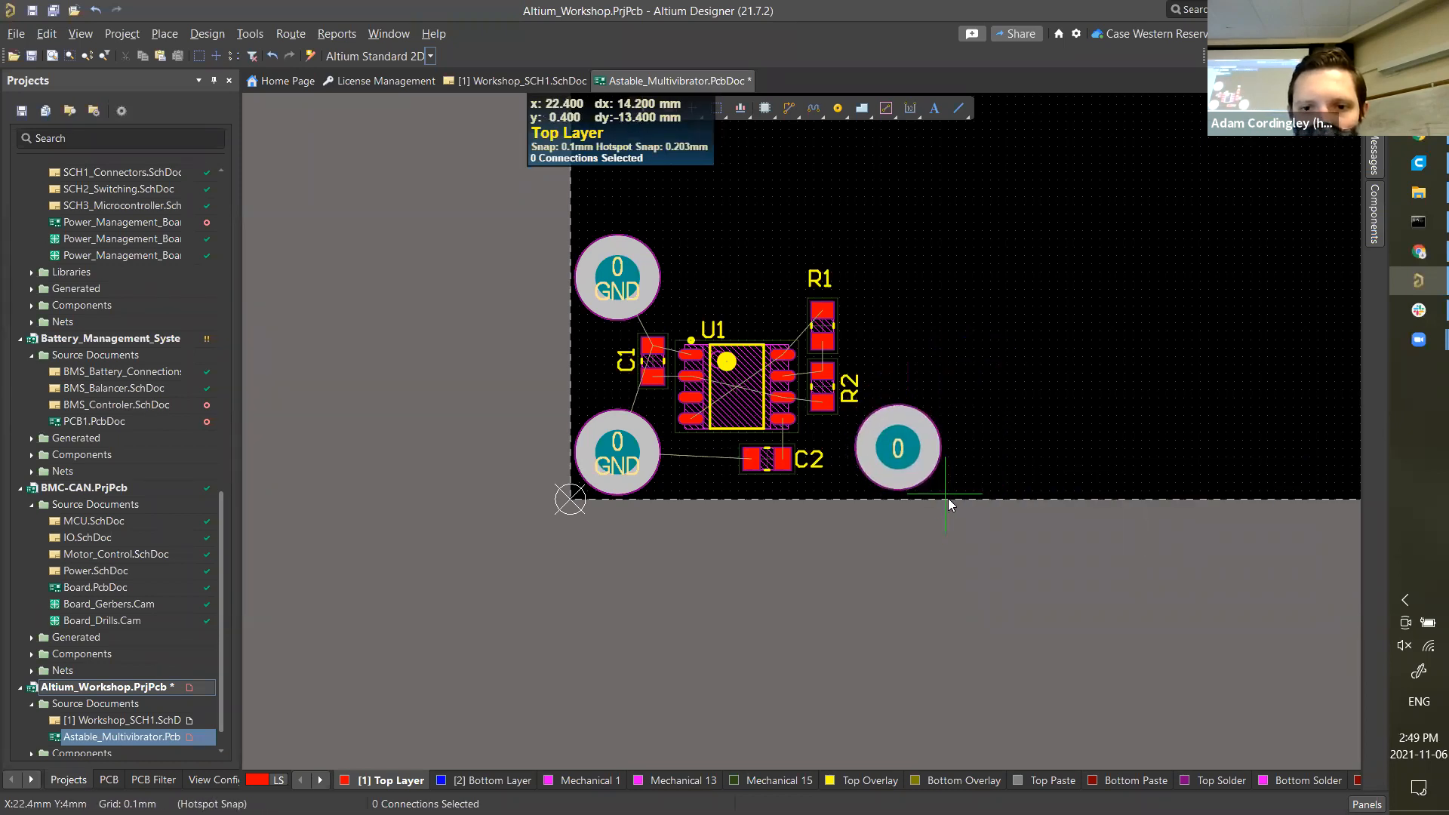
scroll(948, 498, up, 3)
scroll(951, 513, down, 1)
ctrl+scroll(974, 664, up, 3)
ctrl+scroll(910, 686, up, 2)
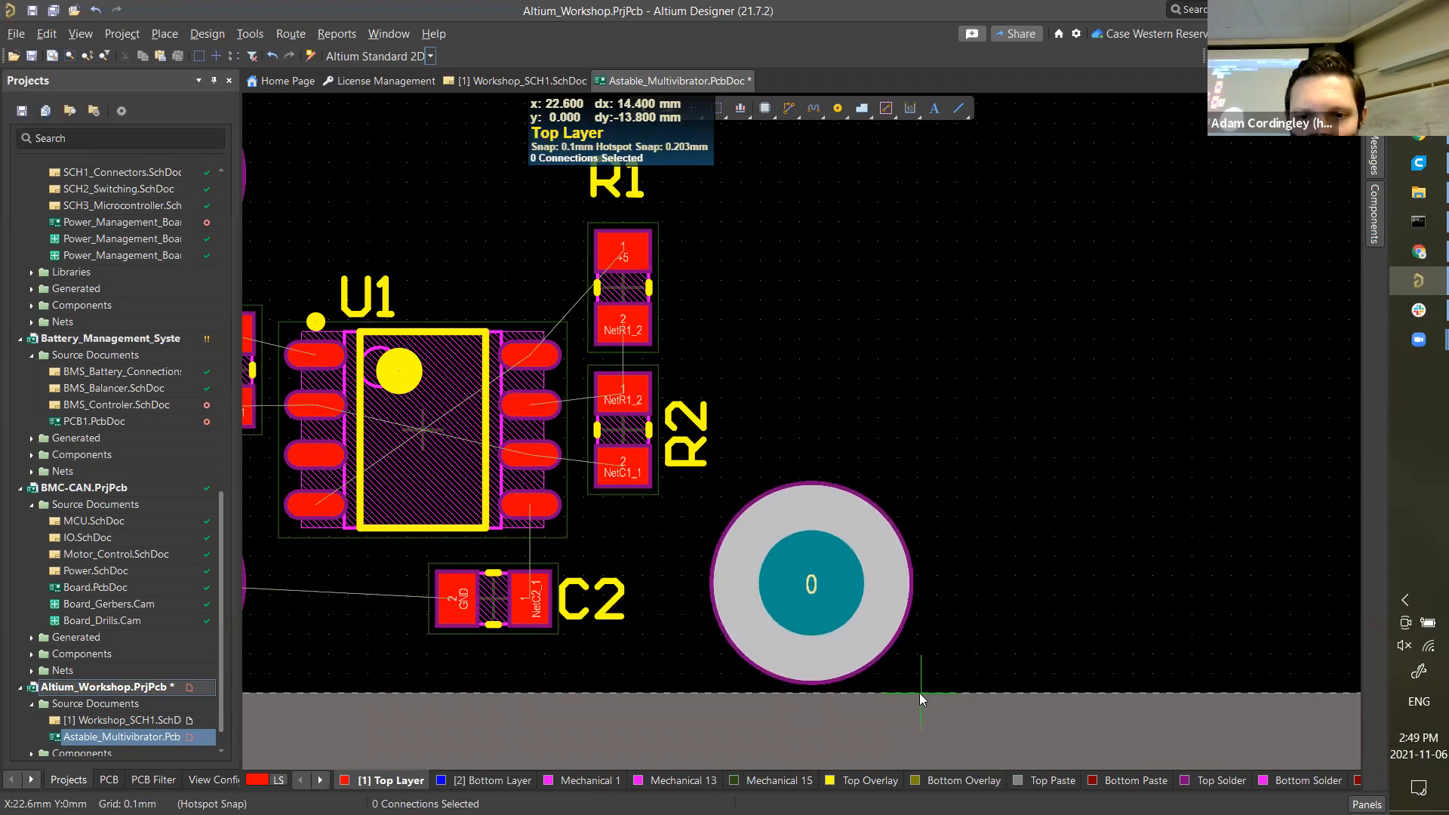
click(915, 693)
ctrl+scroll(955, 589, down, 3)
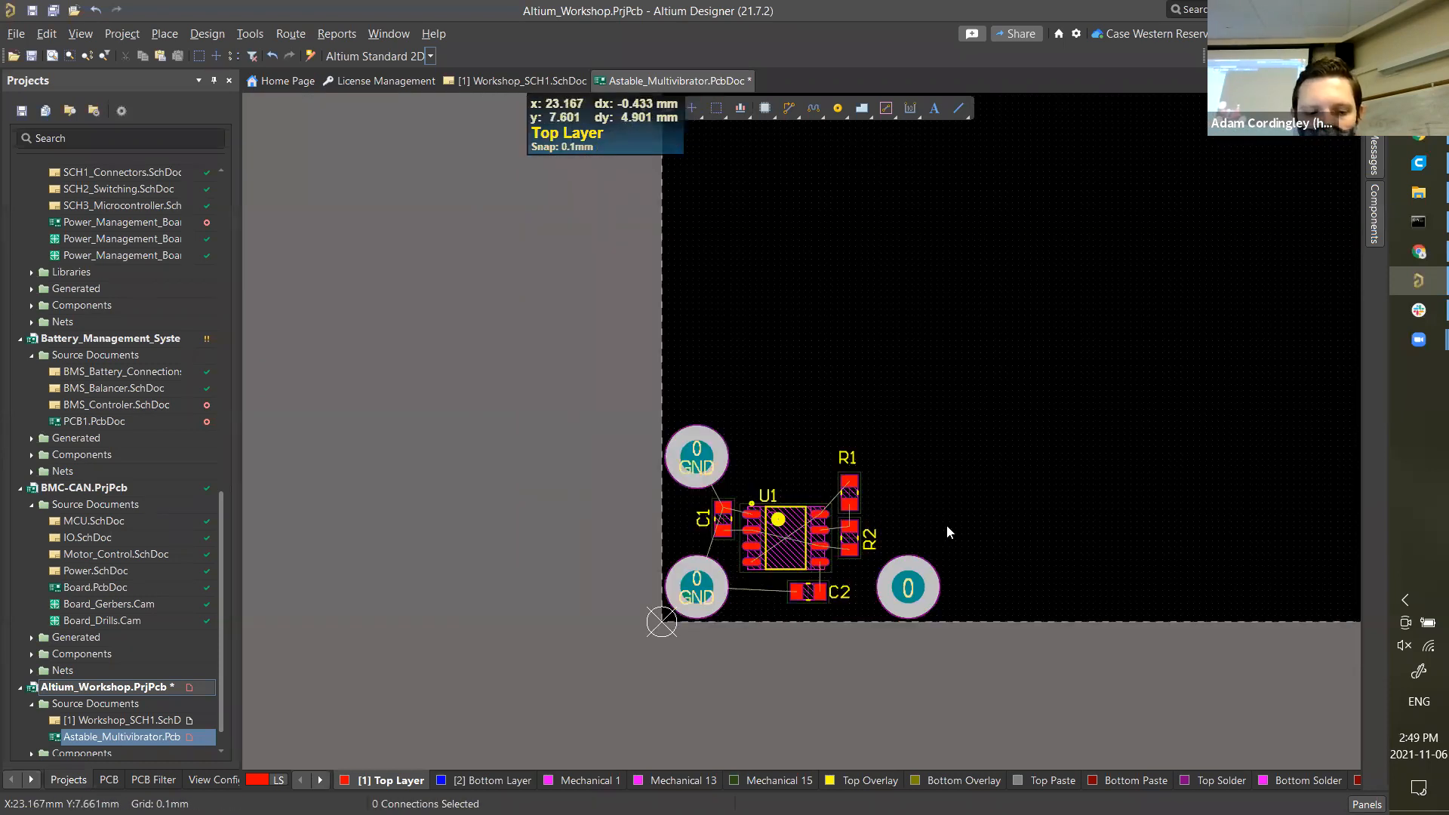
- Paste a fourth pad beside R1, level with the GND pad above C1
key(ctrl+v)
key(space)
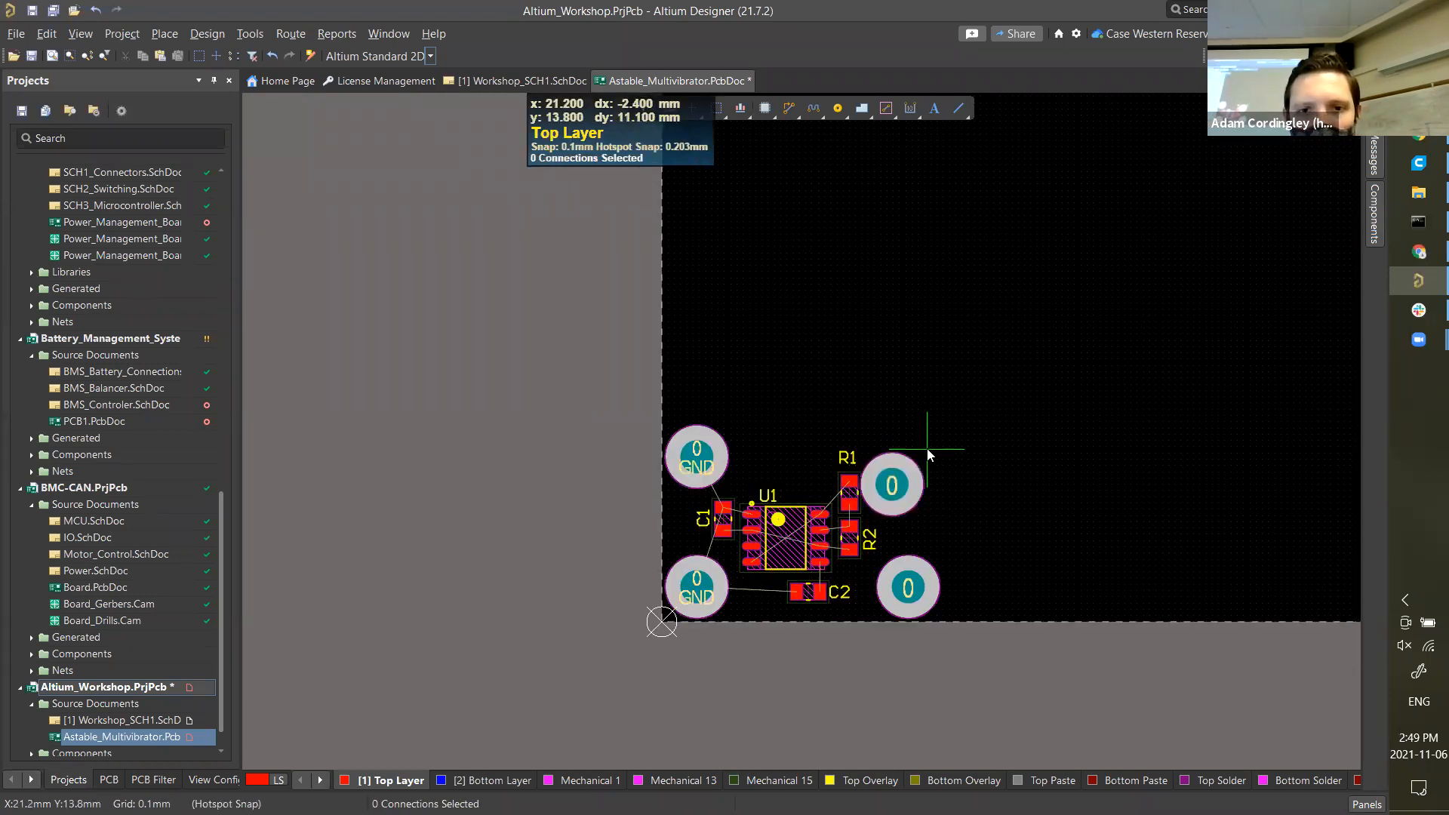
ctrl+scroll(928, 454, up, 4)
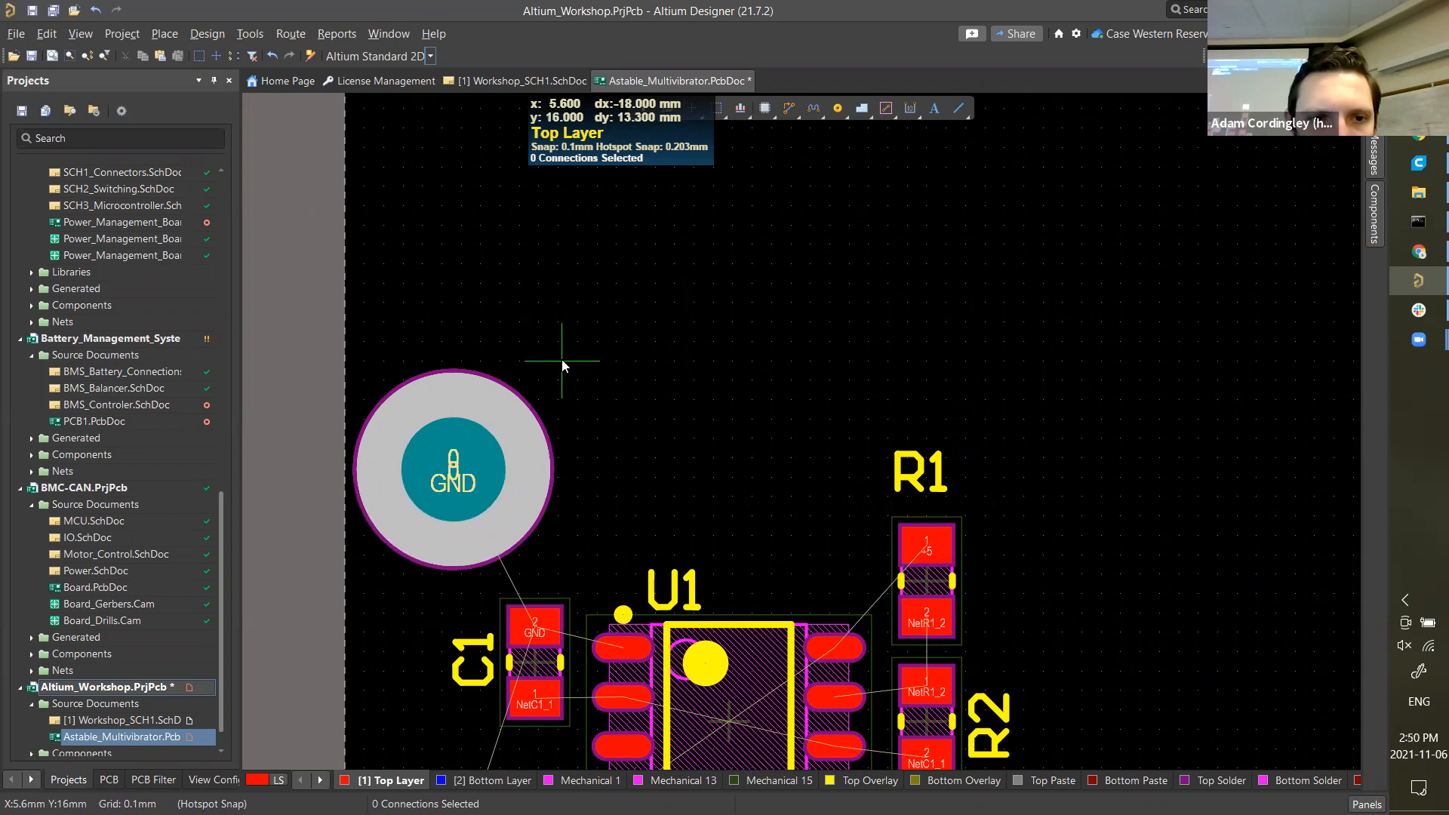
shift+scroll(562, 367, right, 6)
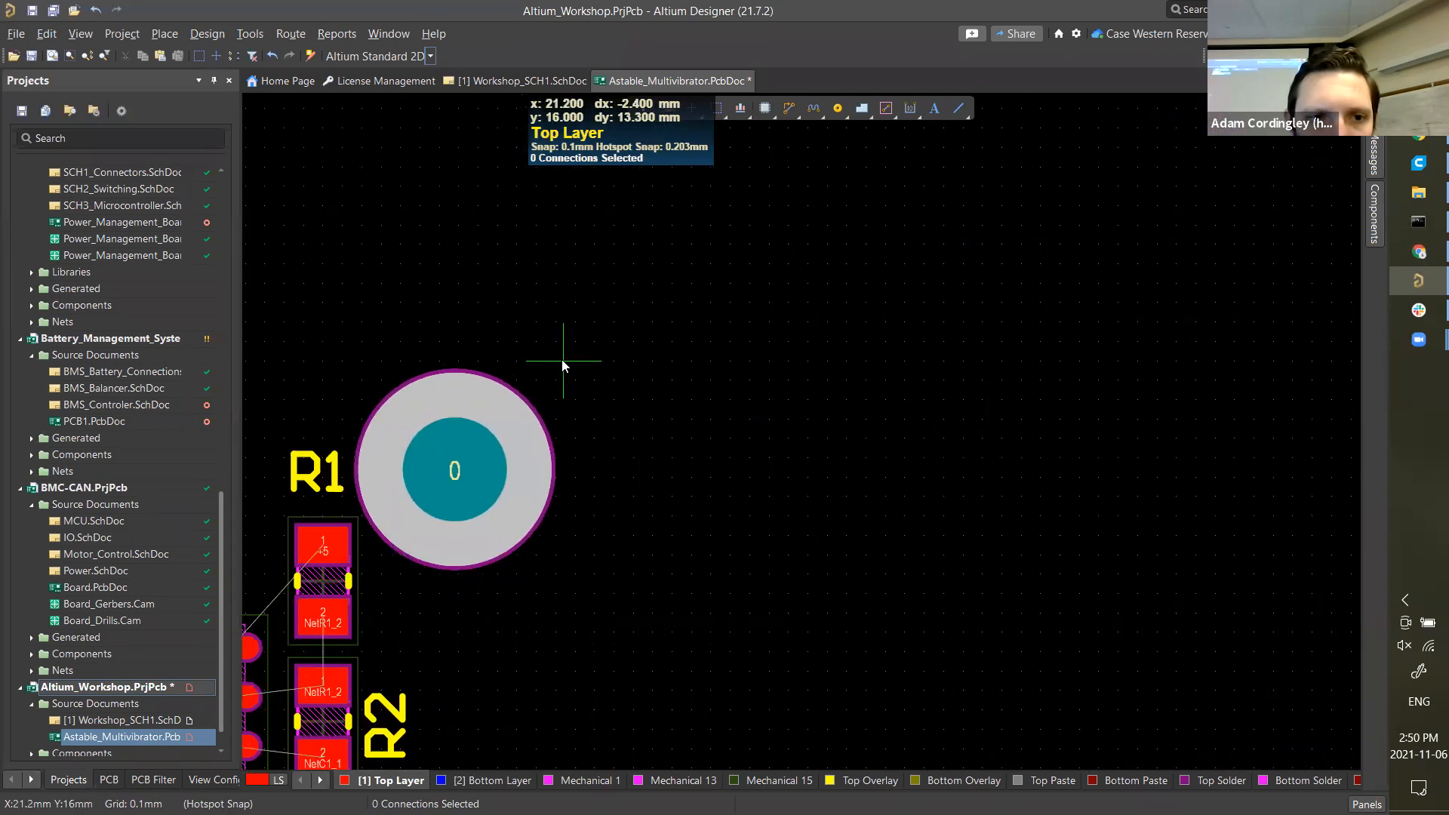
click(562, 361)
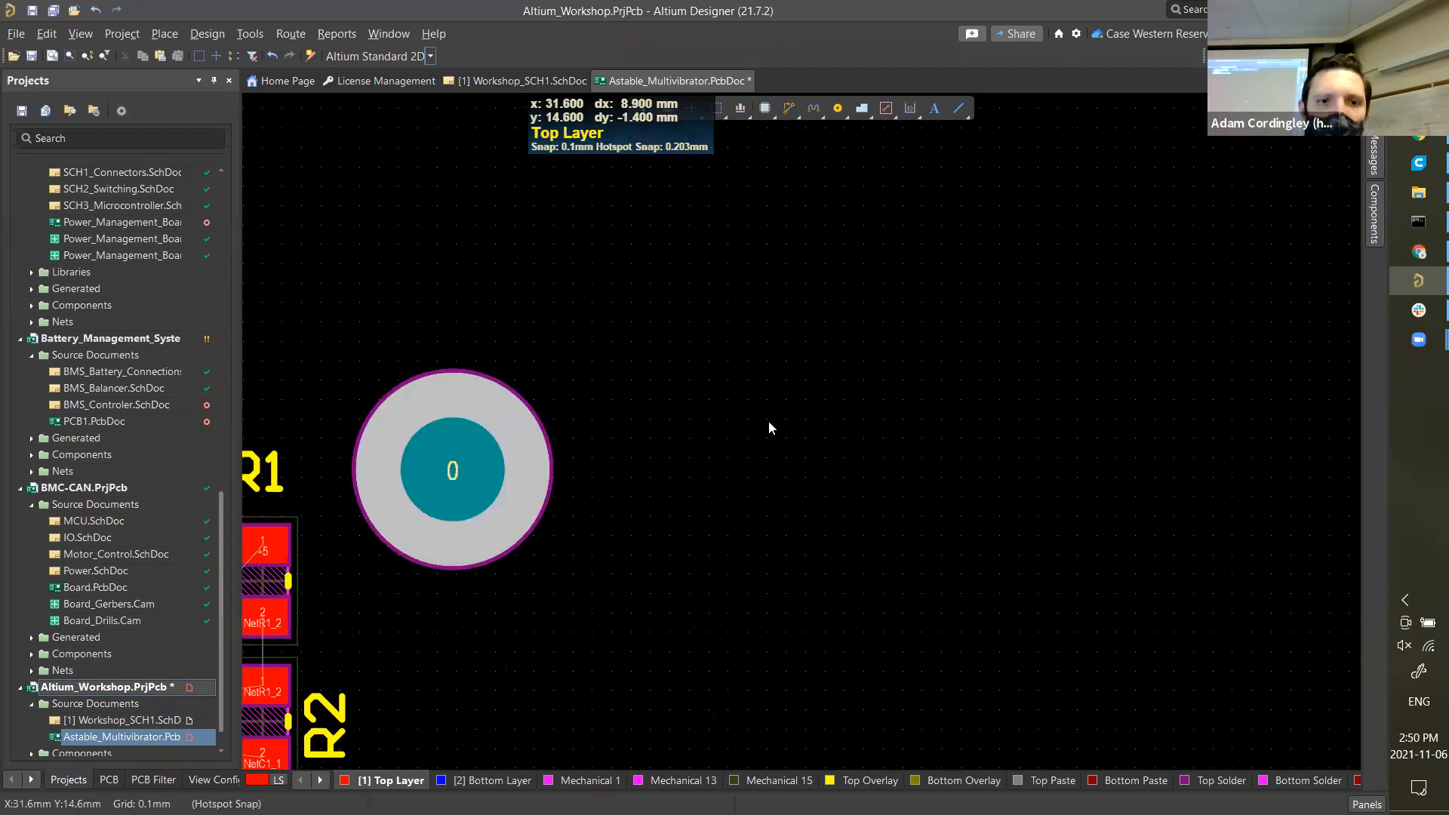
- Align the two unassigned pads beside R1 and C2 into one vertical column
ctrl+scroll(764, 415, down, 3)
ctrl+scroll(664, 619, up, 3)
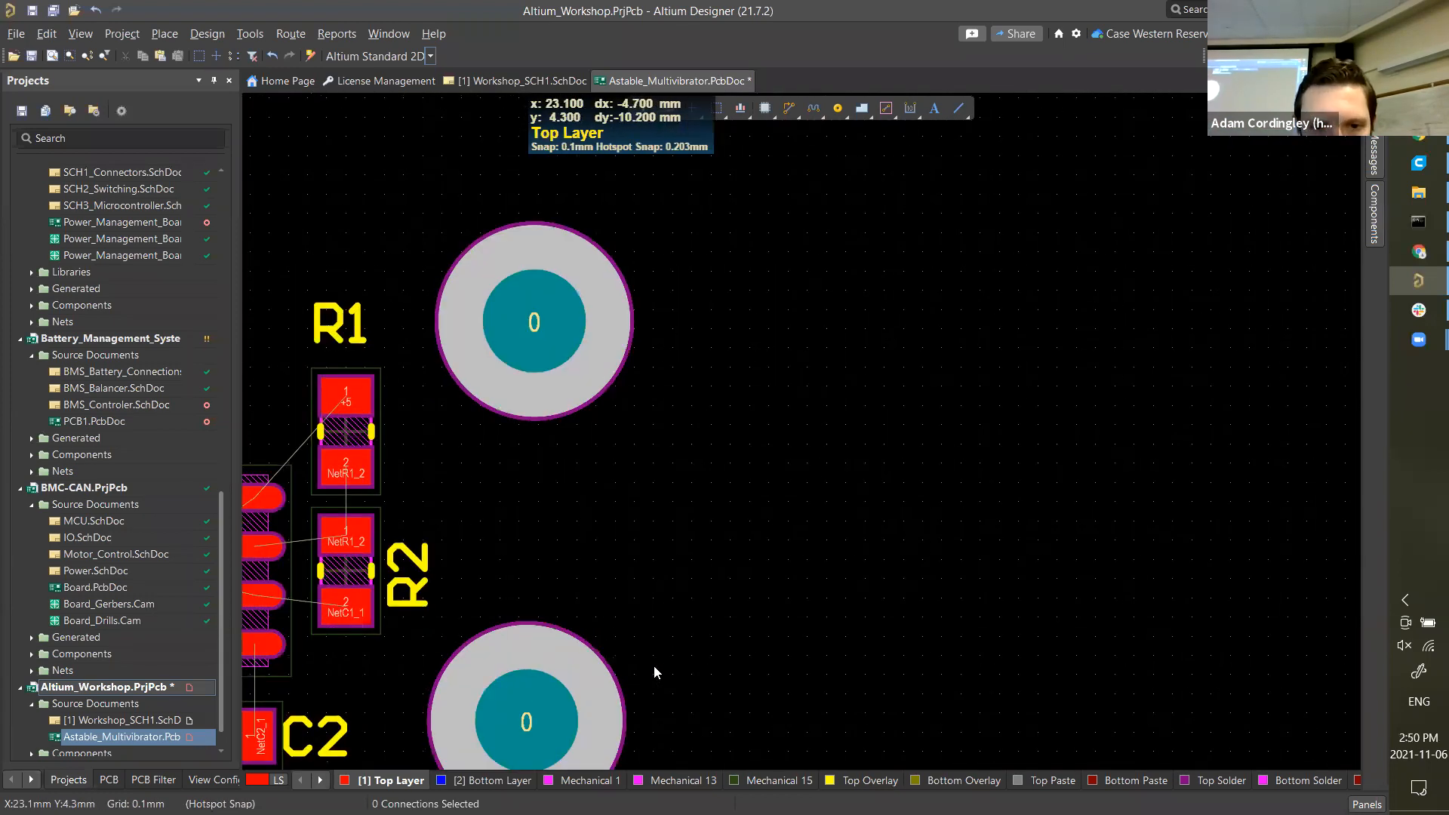
ctrl+scroll(648, 441, down, 3)
drag(676, 300, 593, 617)
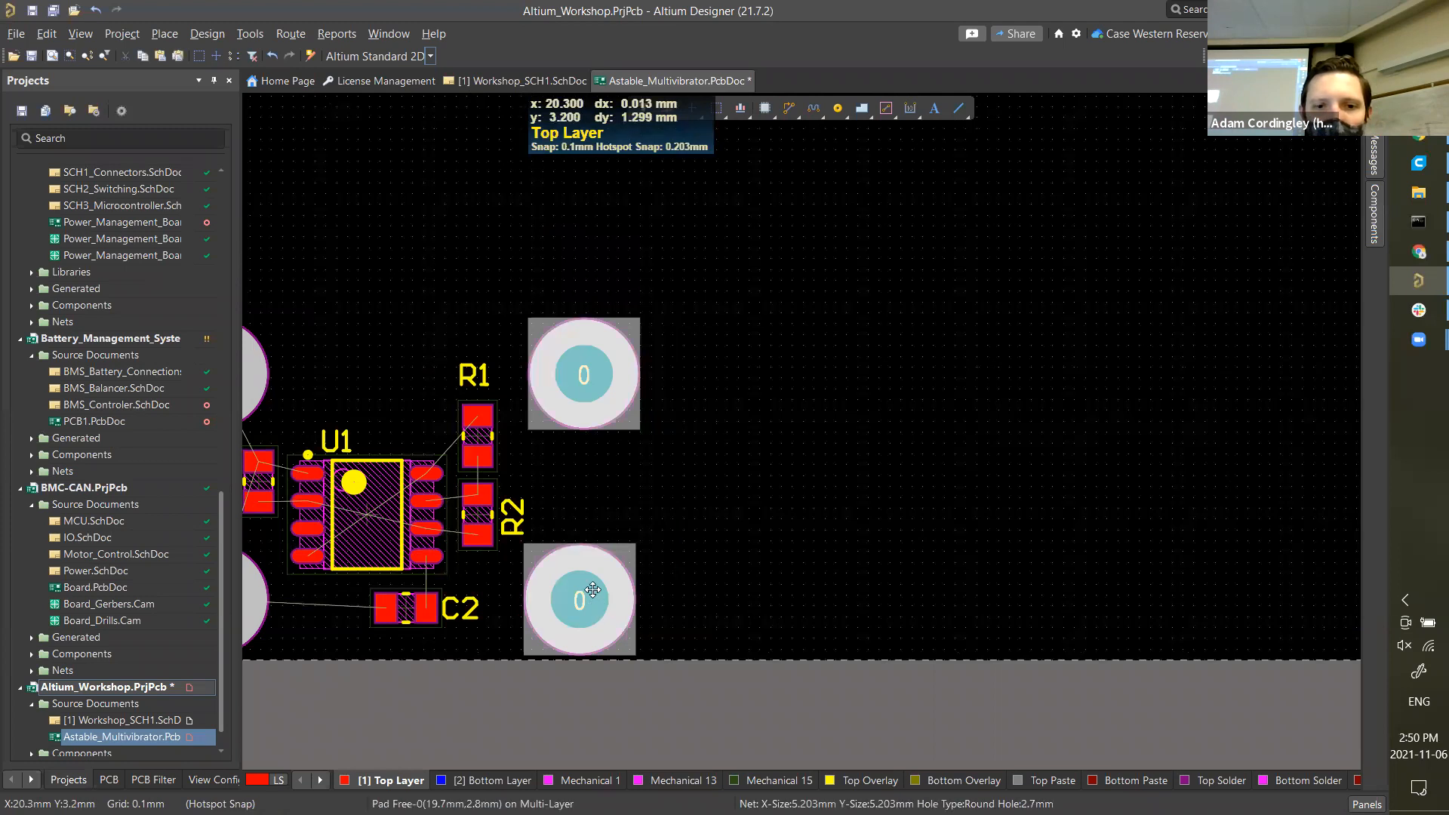
right_click(597, 588)
mouse_move(754, 387)
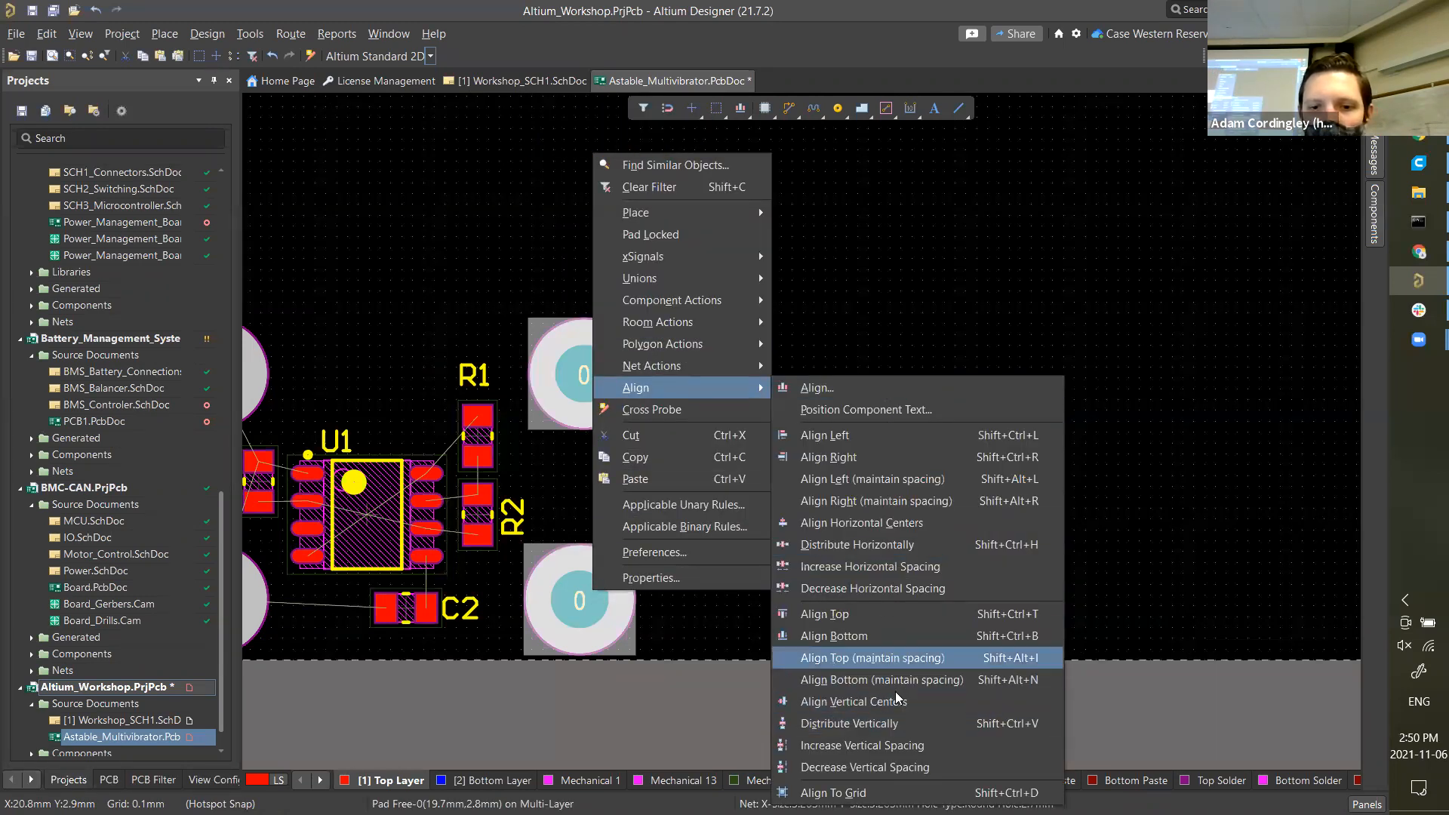
click(916, 483)
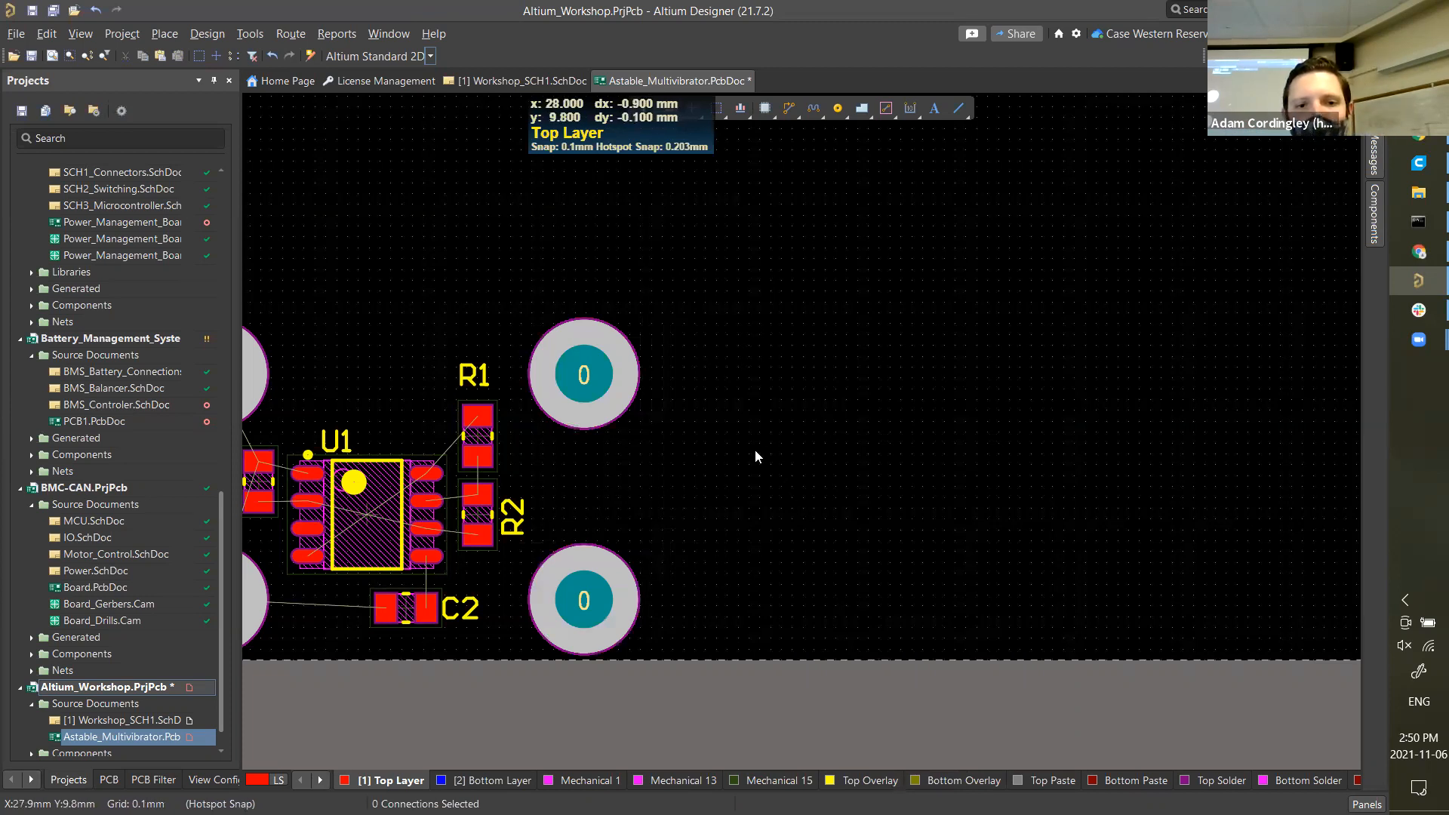
- Assign the two aligned pads on the R1 and C2 side to the GND net
shift+scroll(755, 450, up, 3)
drag(906, 427, 782, 571)
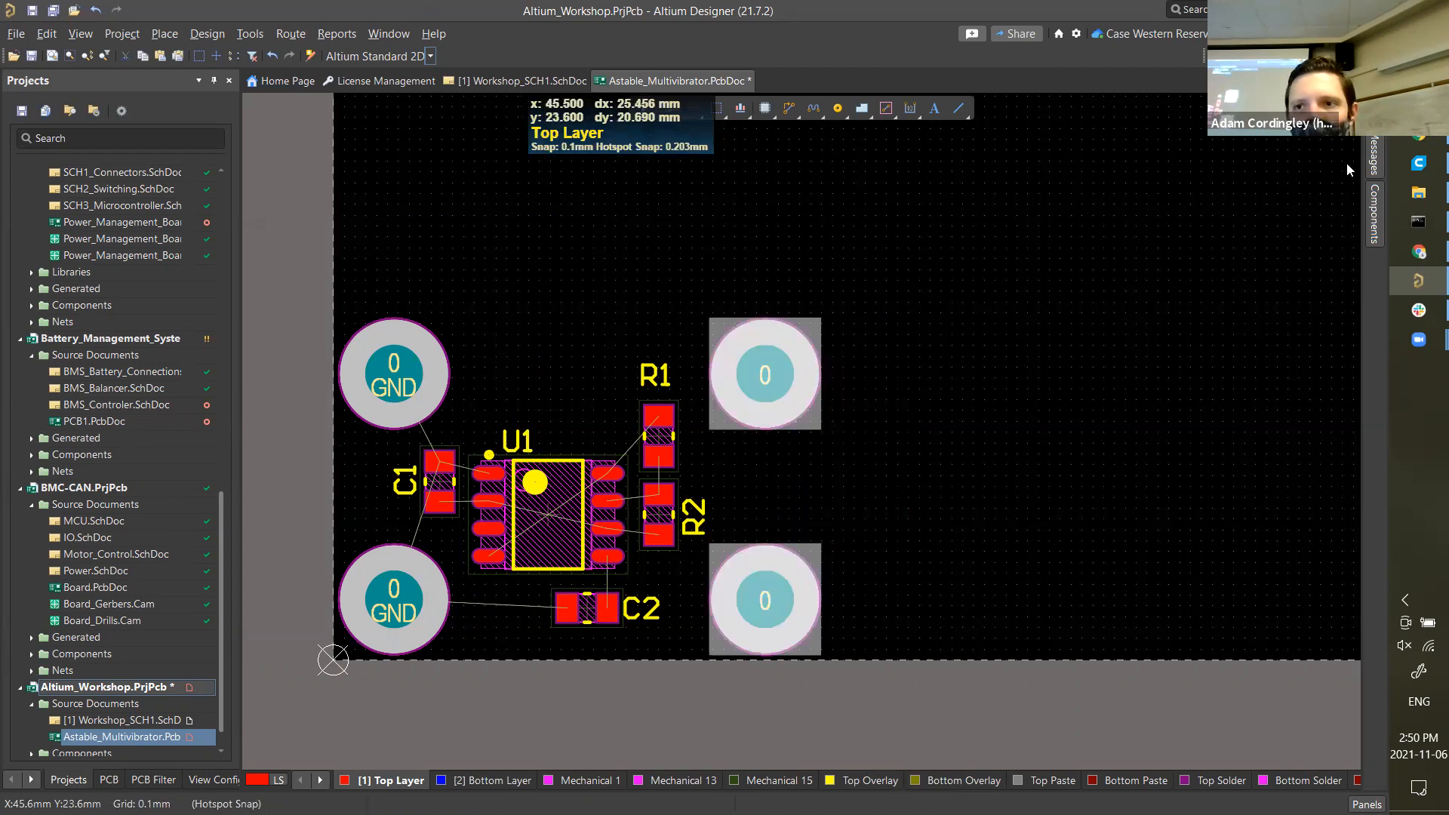
click(1374, 121)
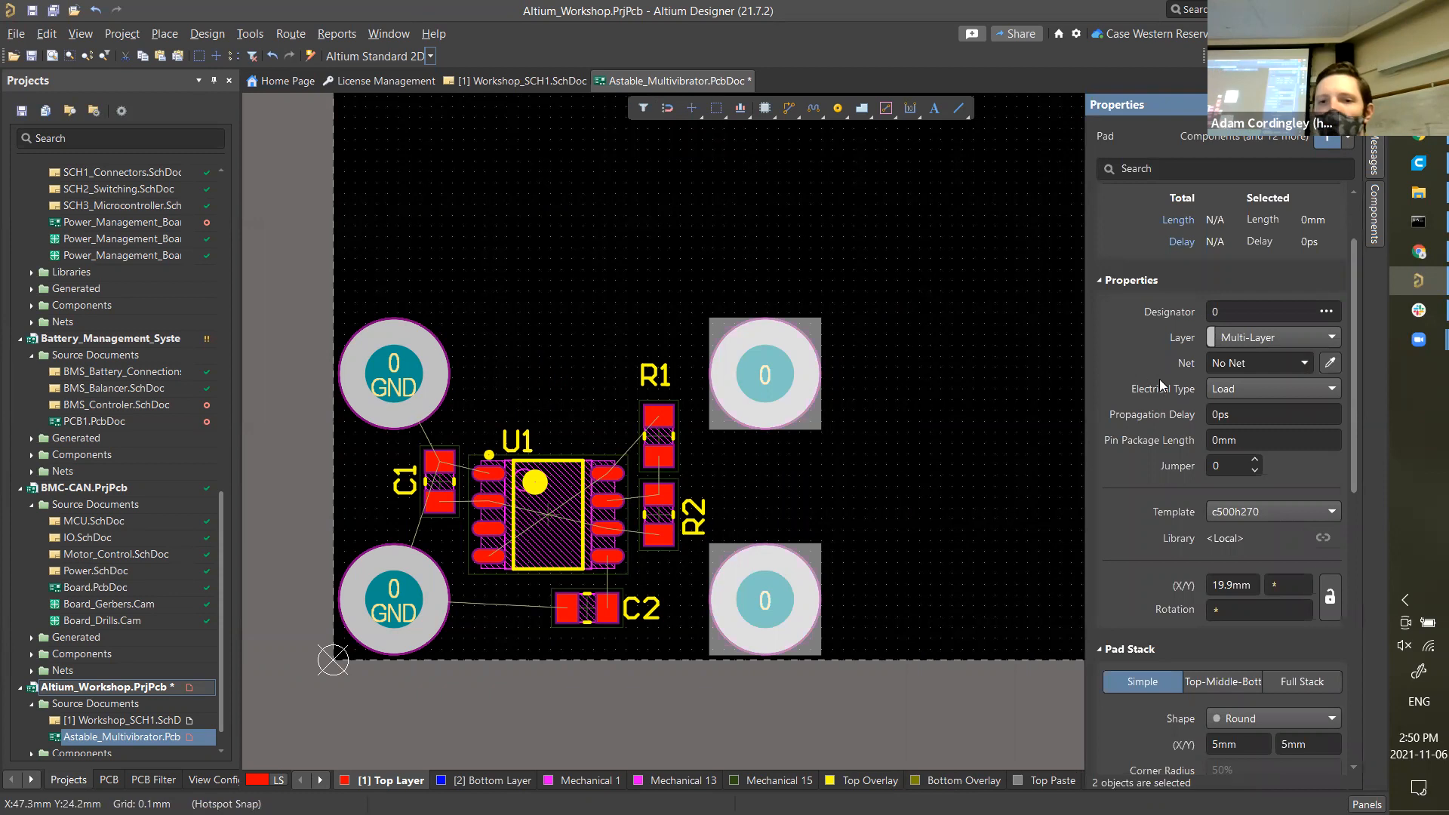
click(1258, 363)
text(GND)
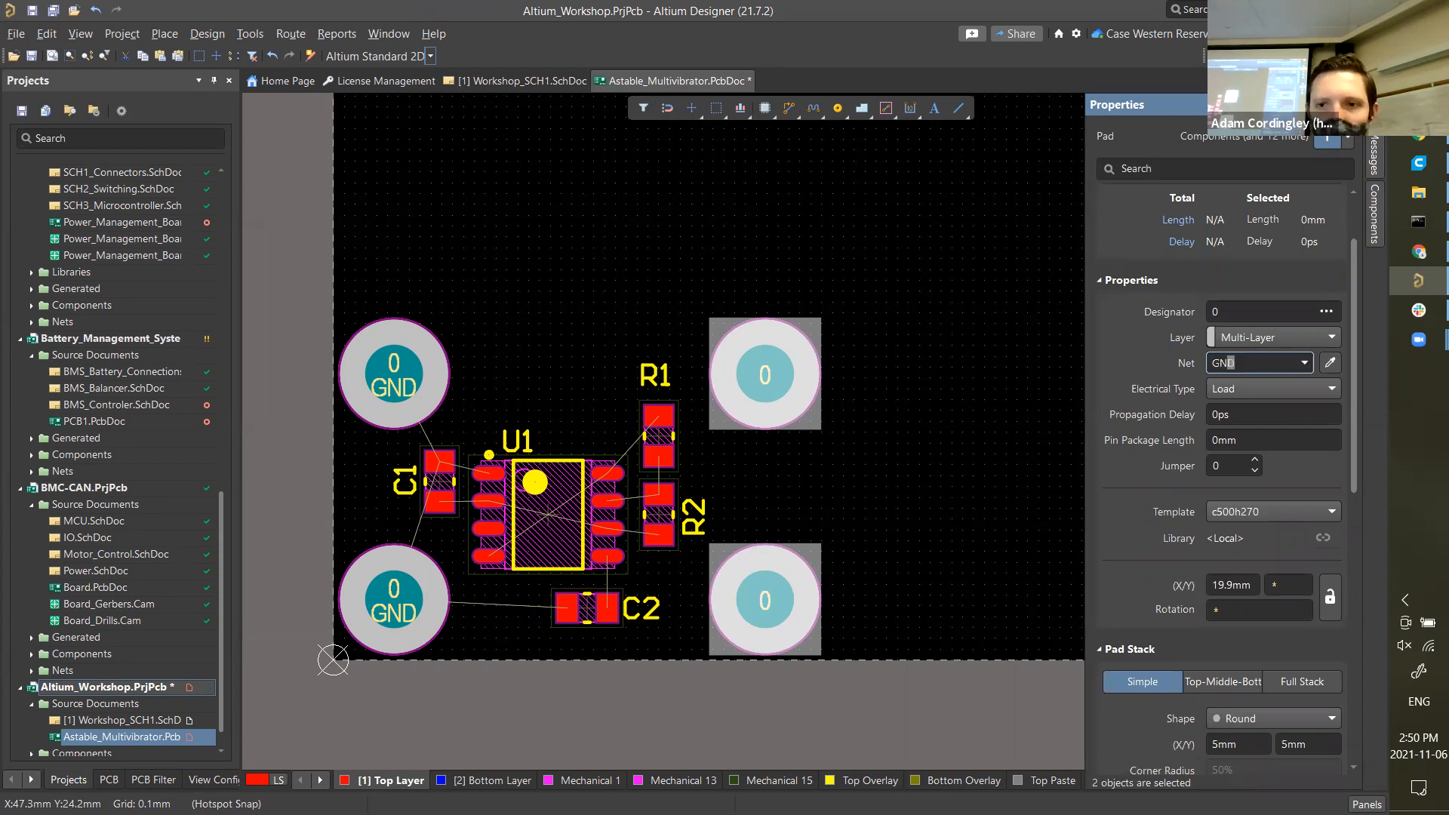
key(Return)
click(835, 484)
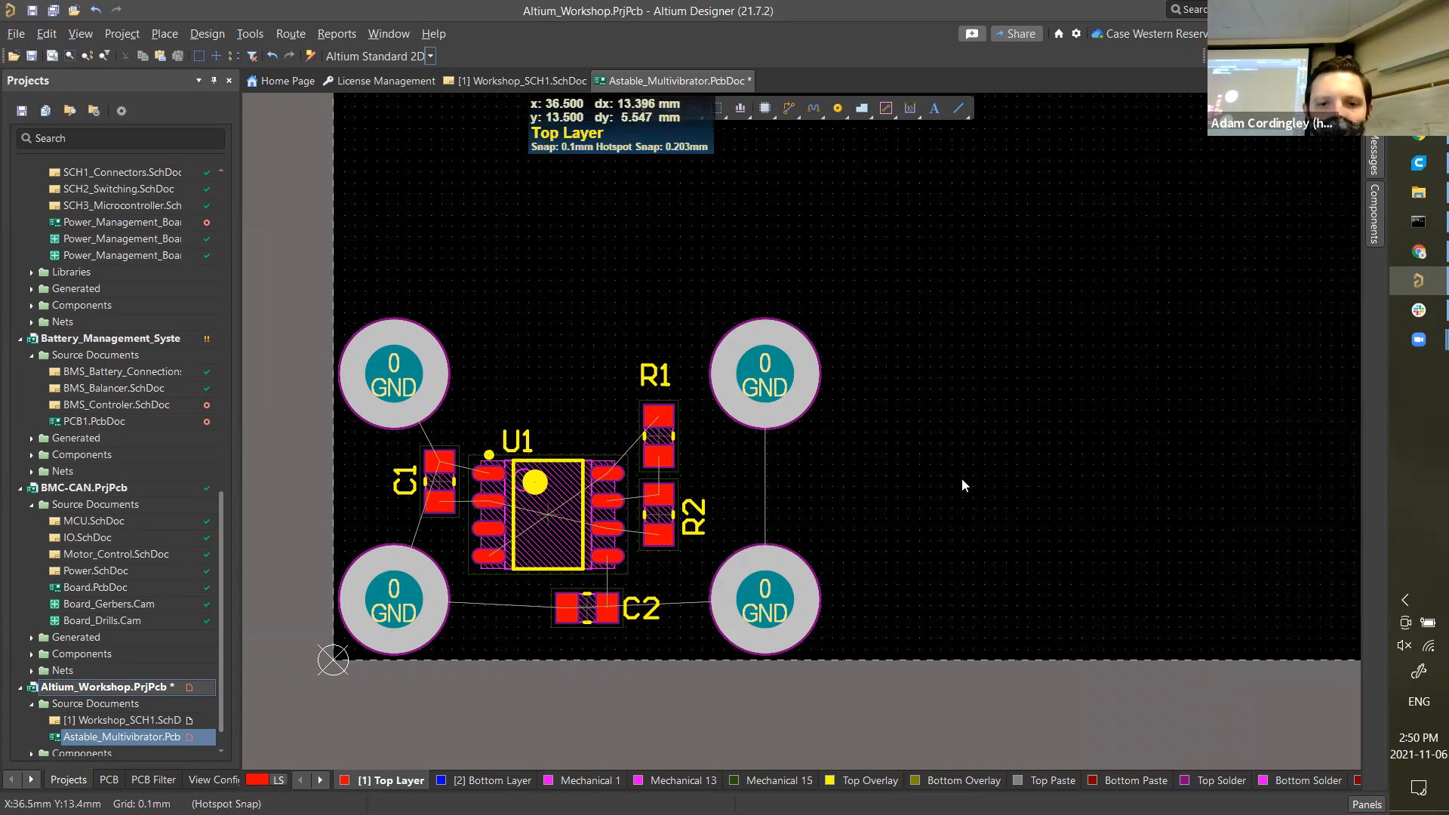
- Start an outline line on Mechanical 1 from the board origin along the lower board edge to X 22.8 mm
ctrl+scroll(971, 450, down, 5)
shift+scroll(968, 451, down, 5)
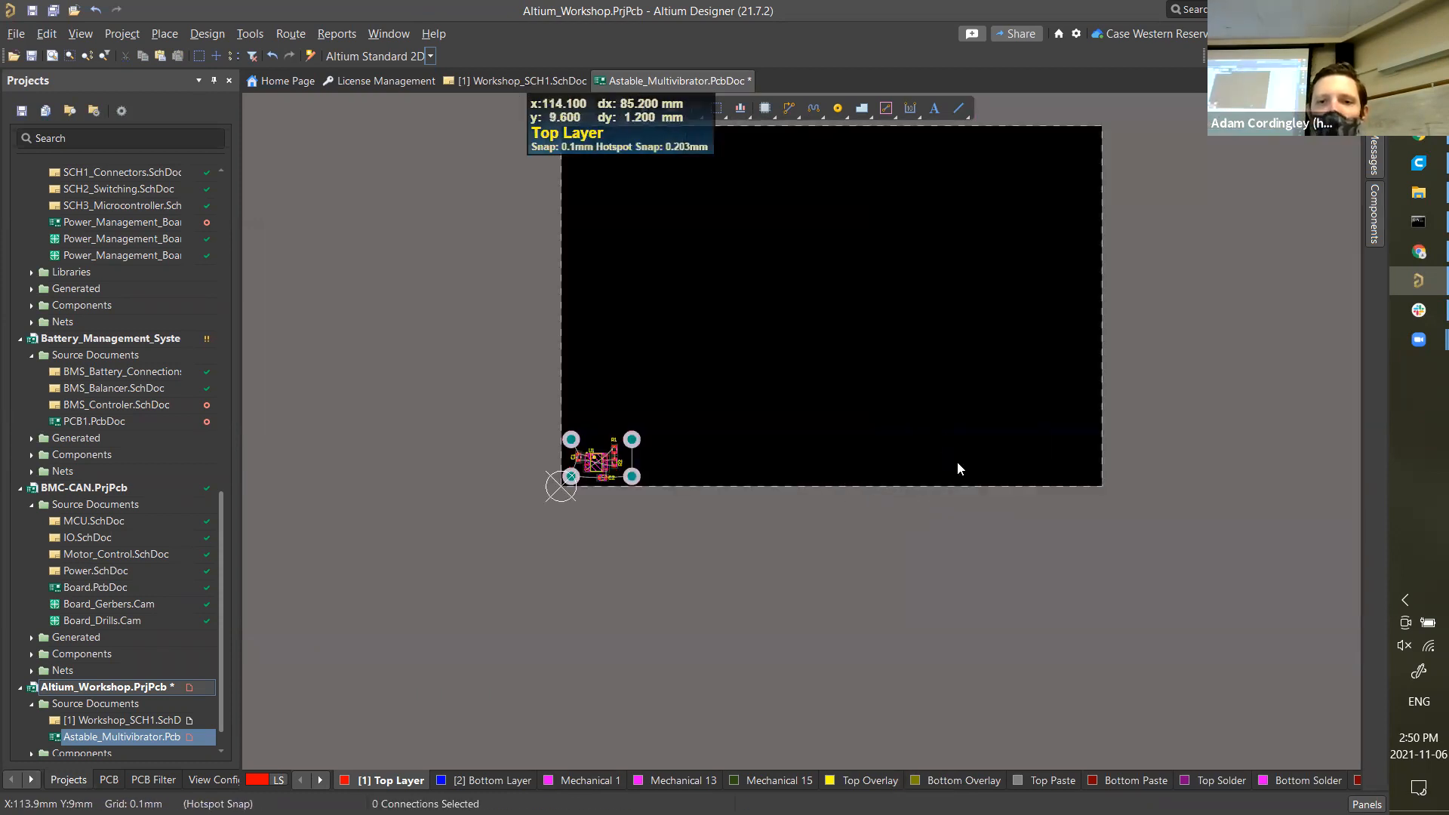
scroll(957, 465, up, 2)
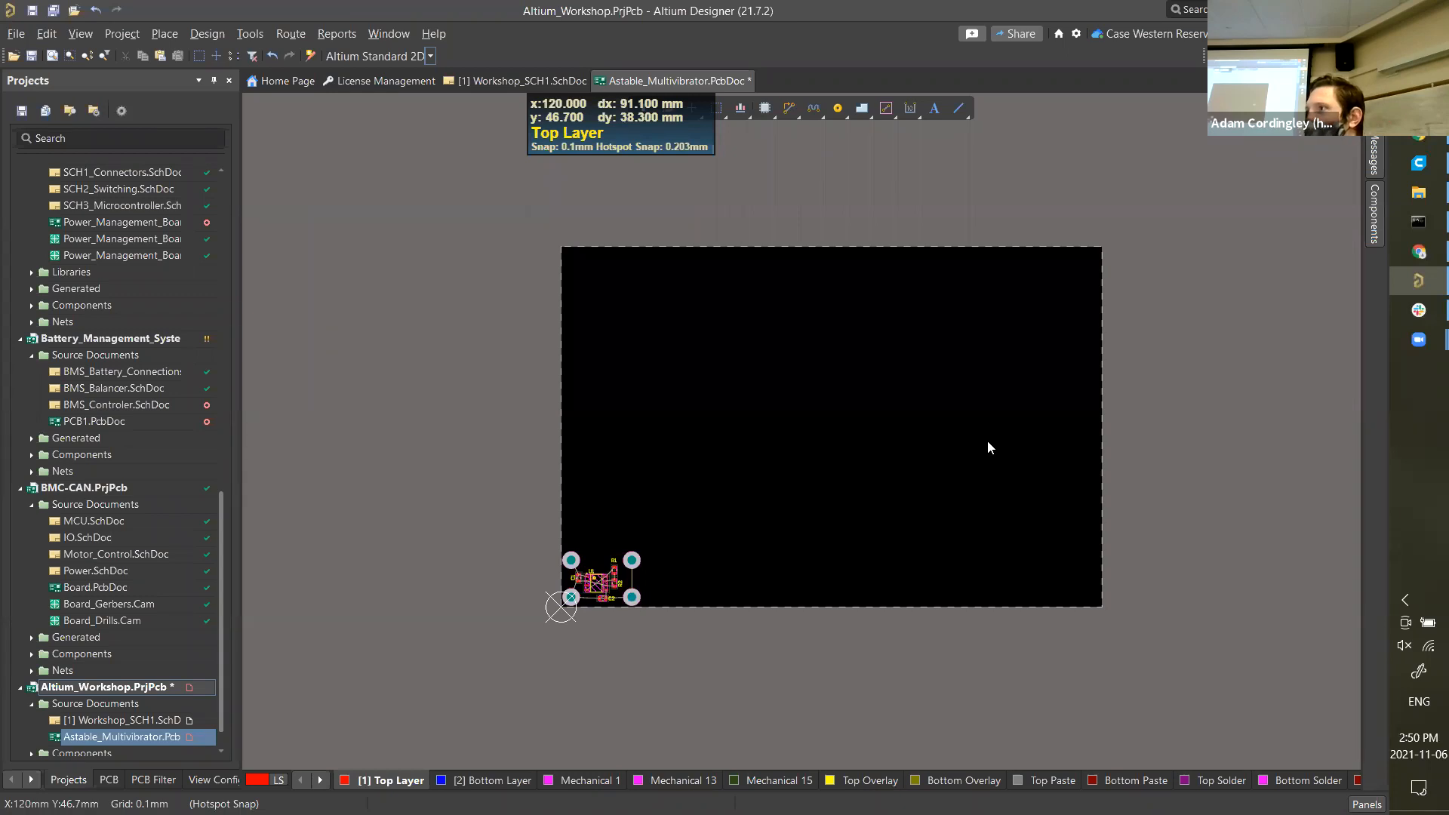
ctrl+scroll(596, 604, up, 7)
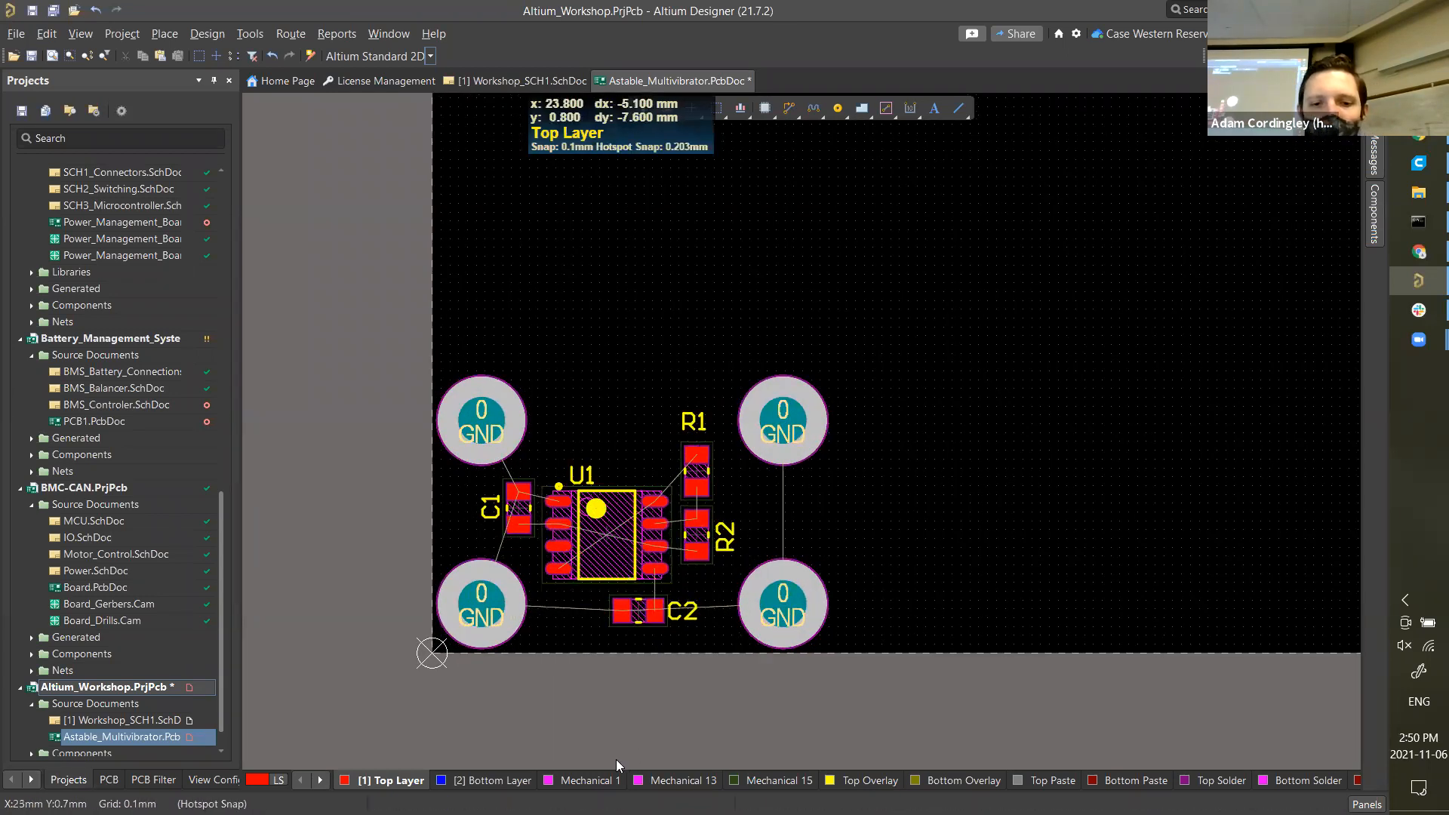
click(574, 782)
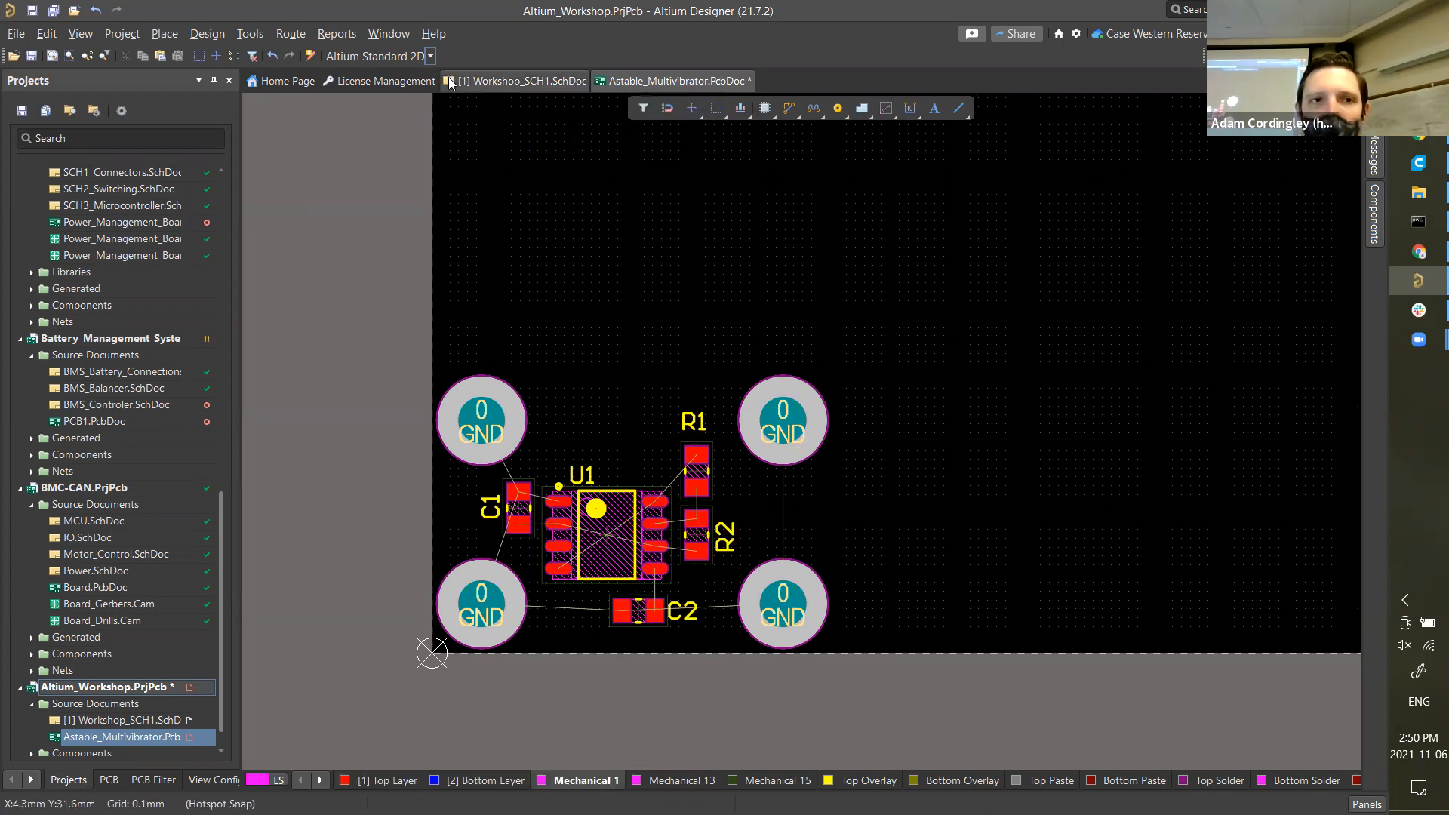
click(161, 34)
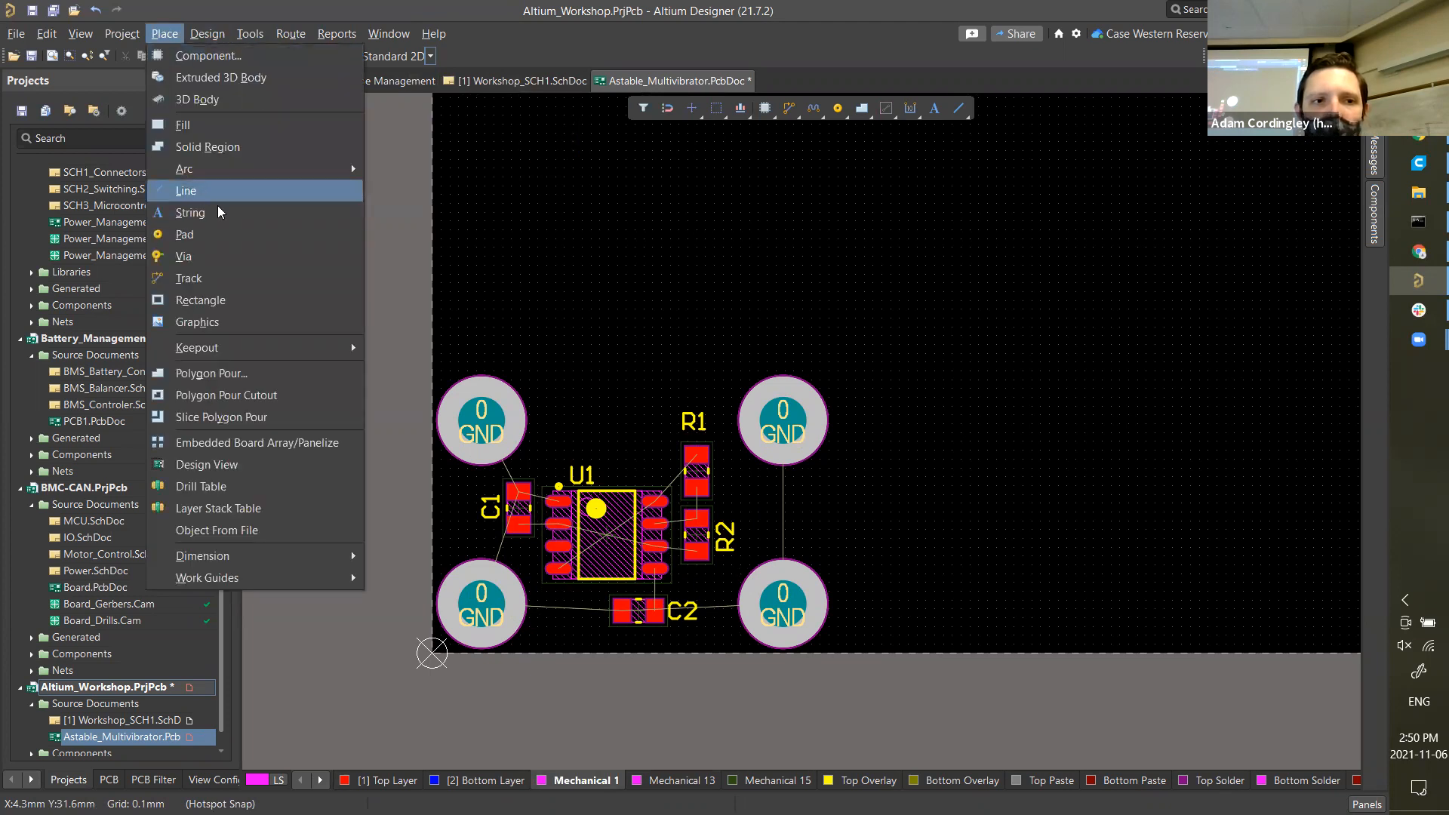
click(202, 193)
ctrl+scroll(431, 652, up, 4)
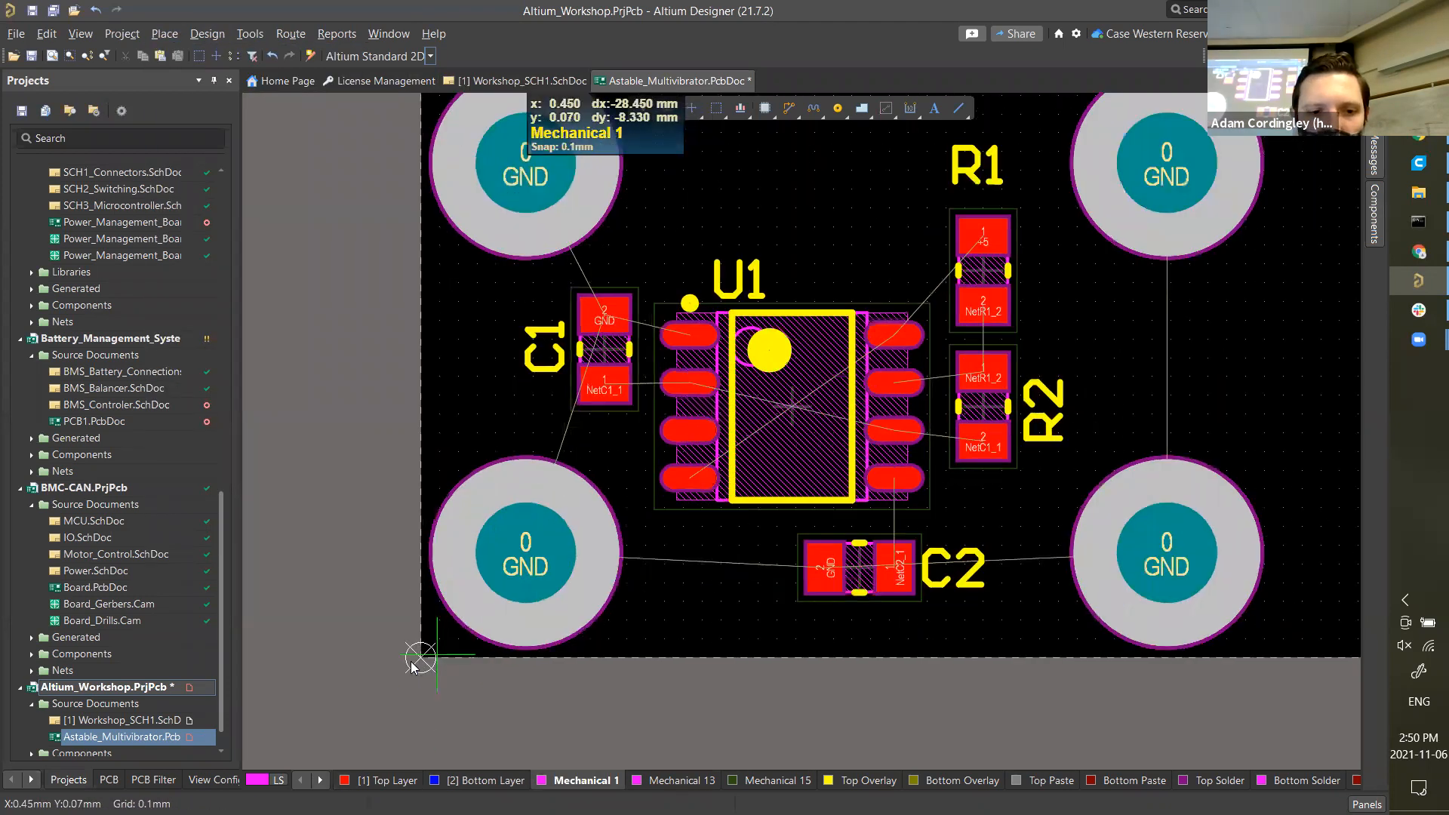
click(544, 659)
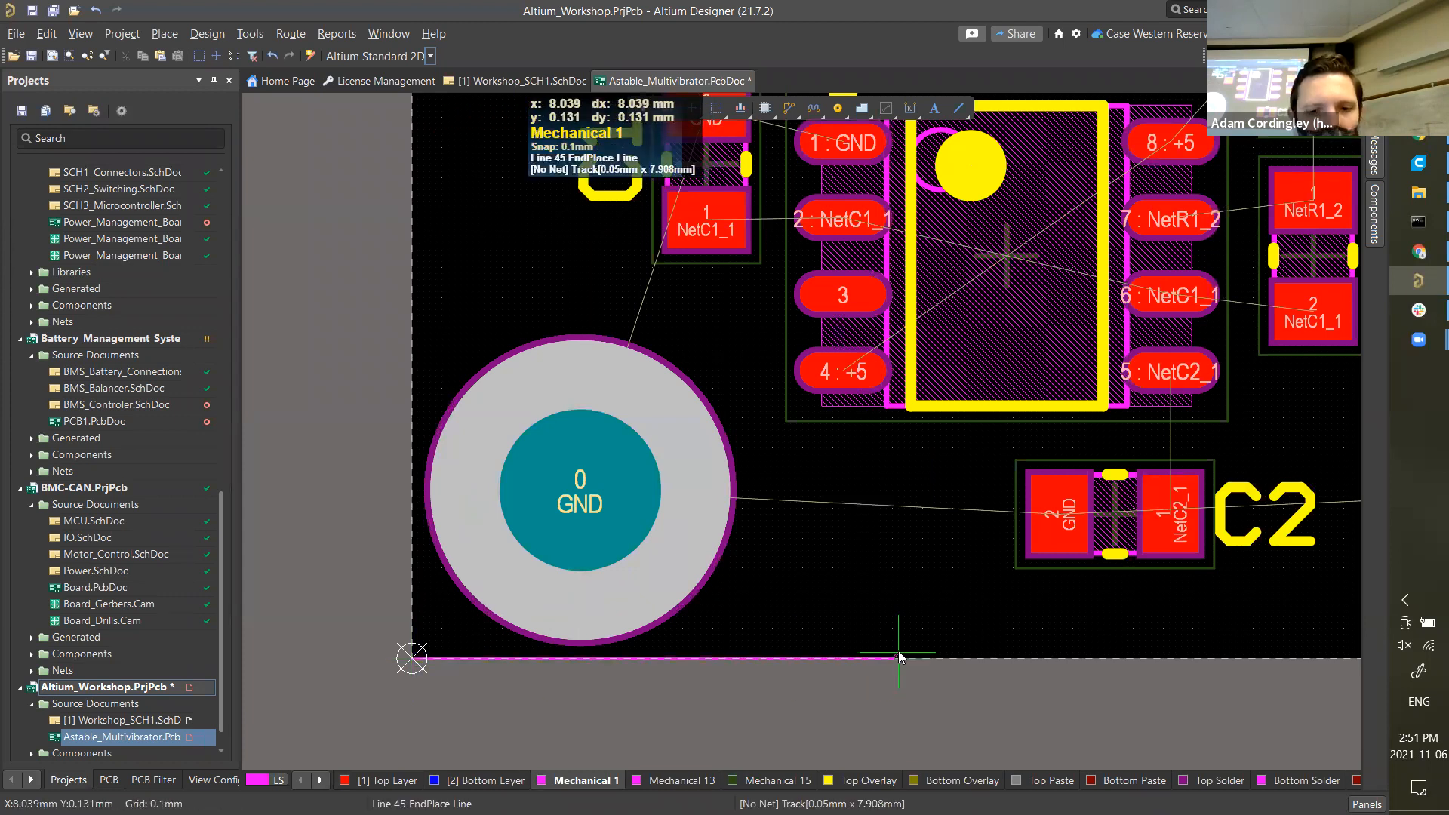
ctrl+scroll(898, 651, down, 3)
shift+scroll(917, 631, right, 3)
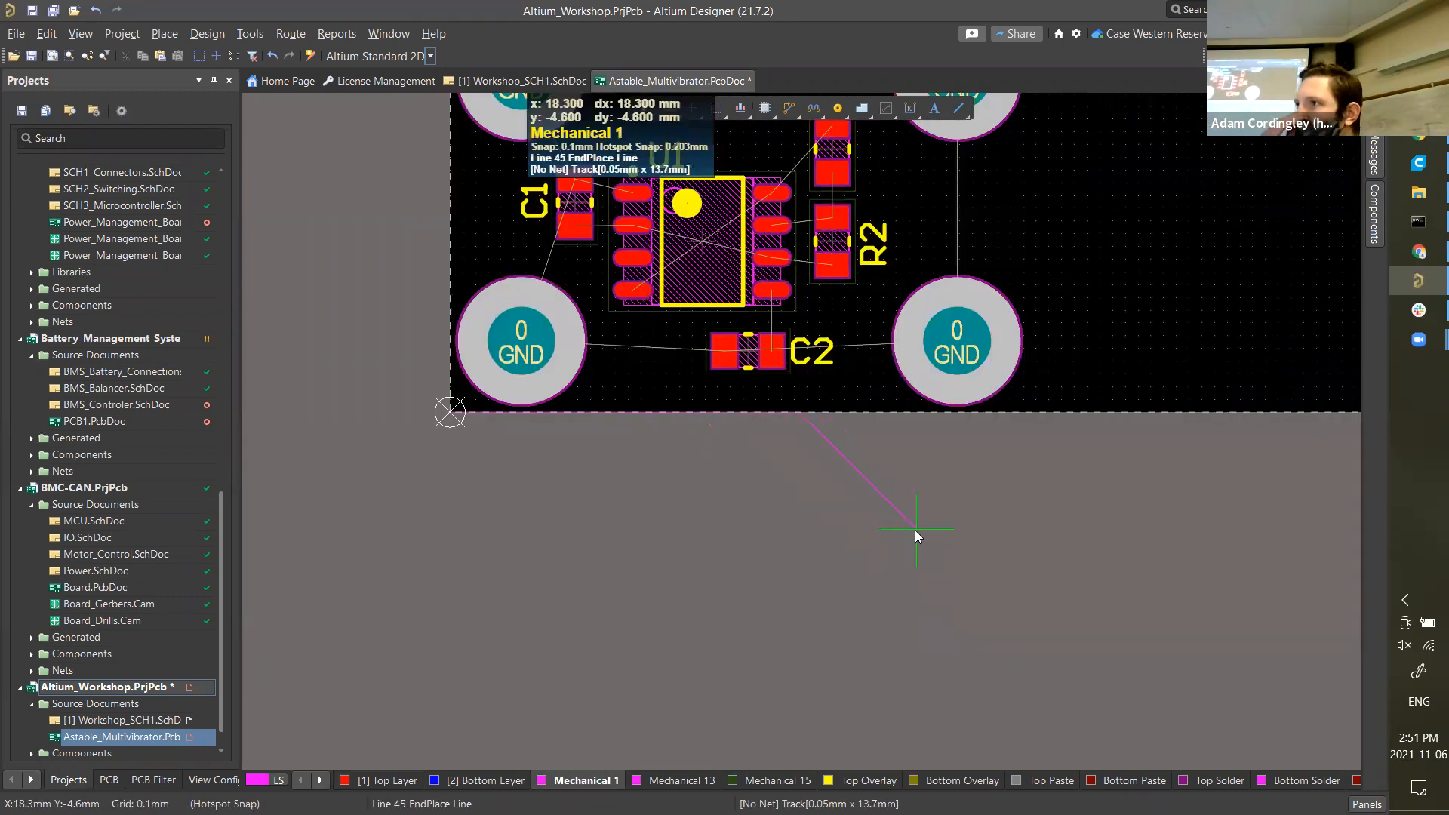
key(Tab)
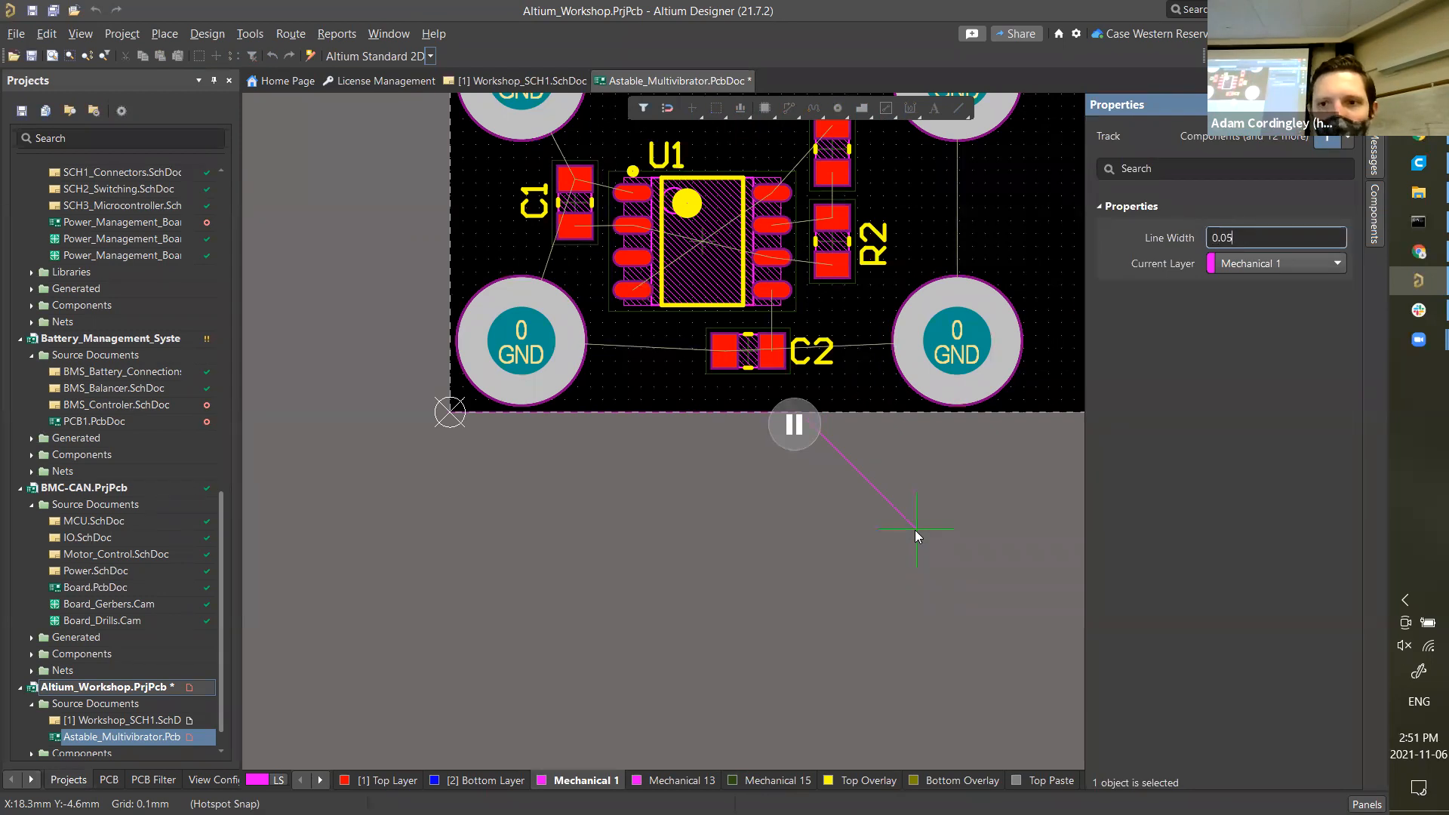
key(Return)
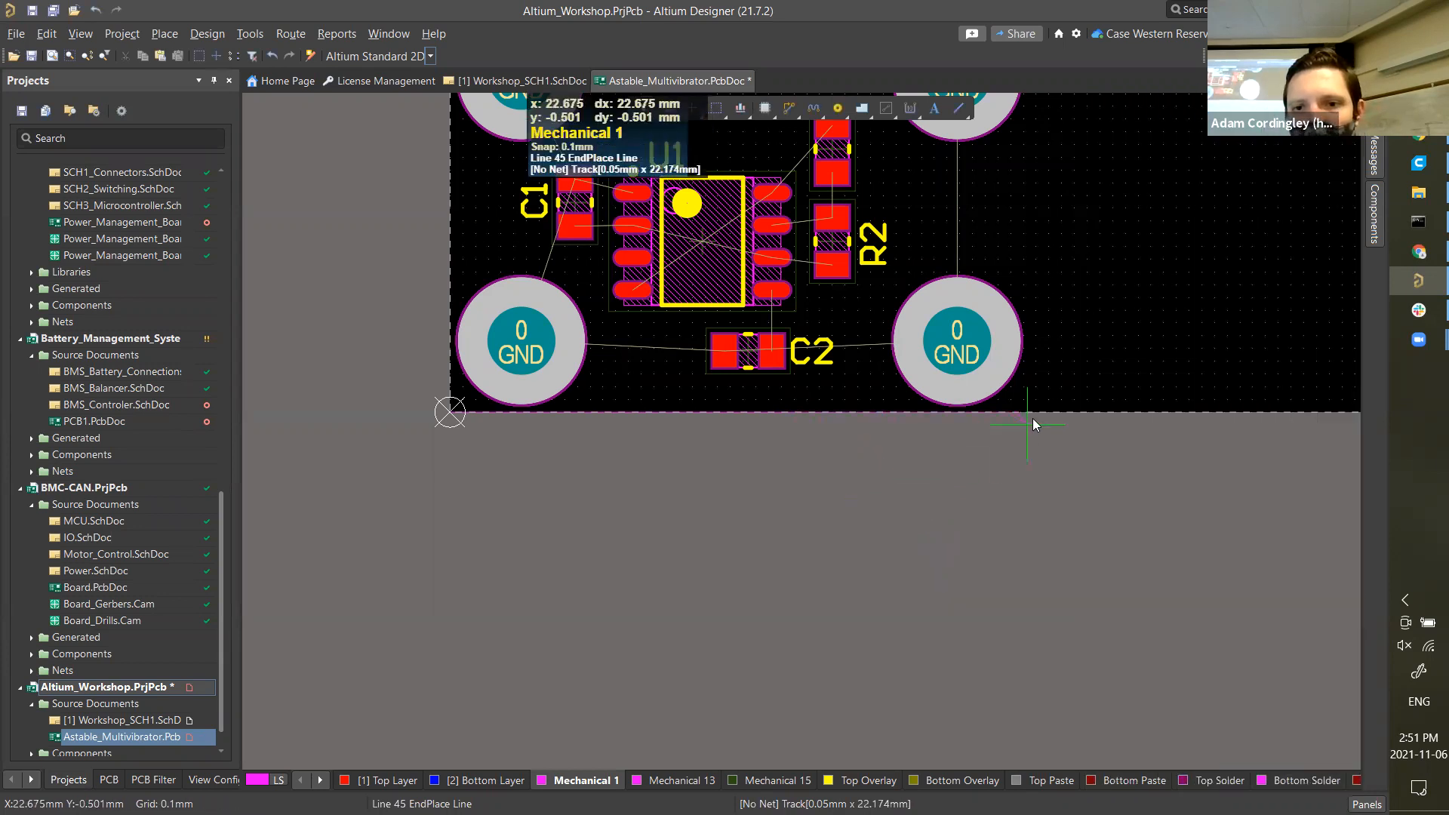
ctrl+scroll(1040, 404, up, 3)
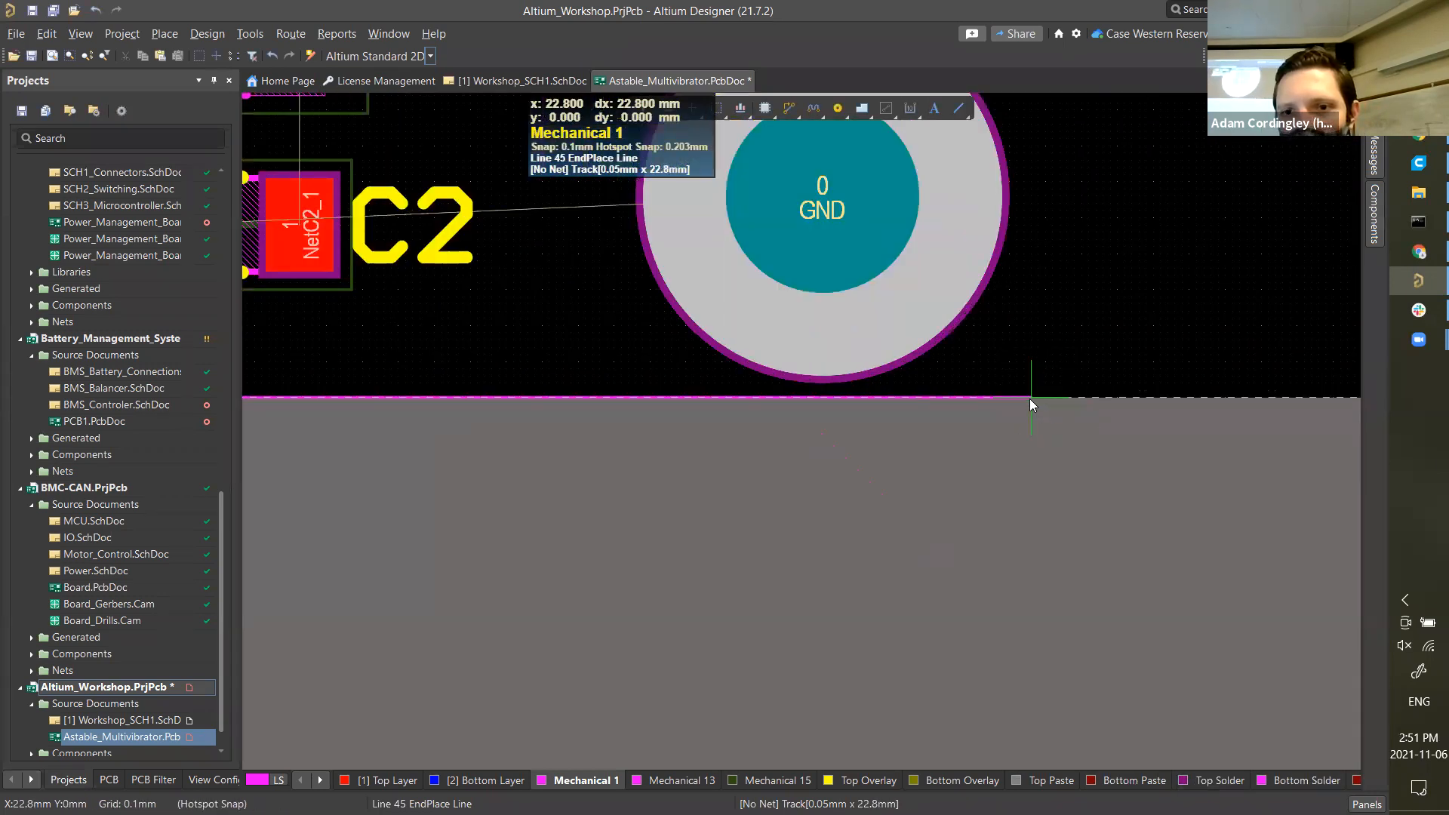
click(1029, 399)
- Continue the outline up to Y 16 mm, across to the board's left edge, and back down to the origin to close the rectangle
scroll(1033, 273, up, 4)
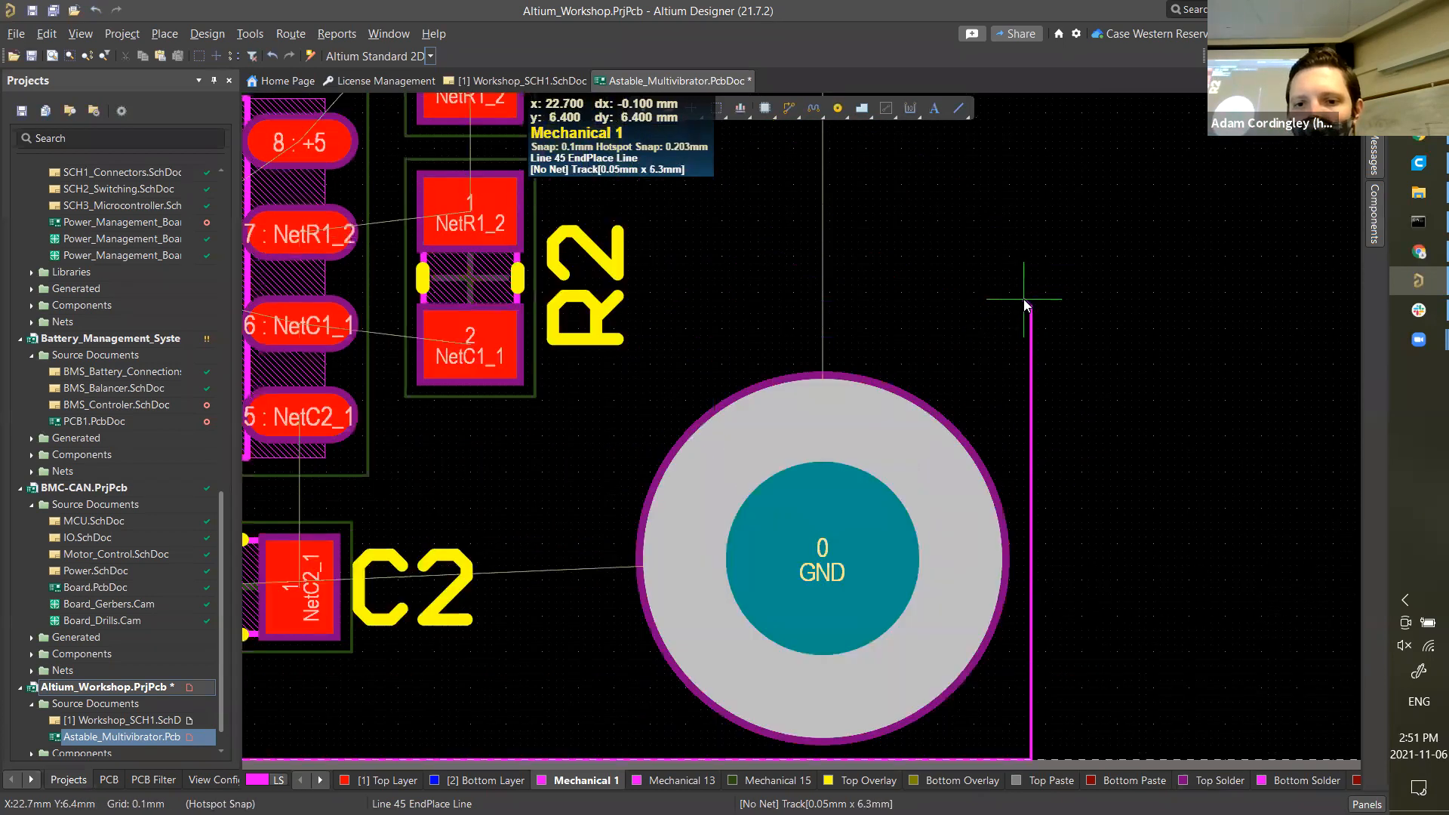
scroll(1027, 302, up, 4)
scroll(1030, 287, up, 1)
click(1031, 274)
shift+scroll(909, 291, left, 7)
click(536, 274)
scroll(538, 474, down, 2)
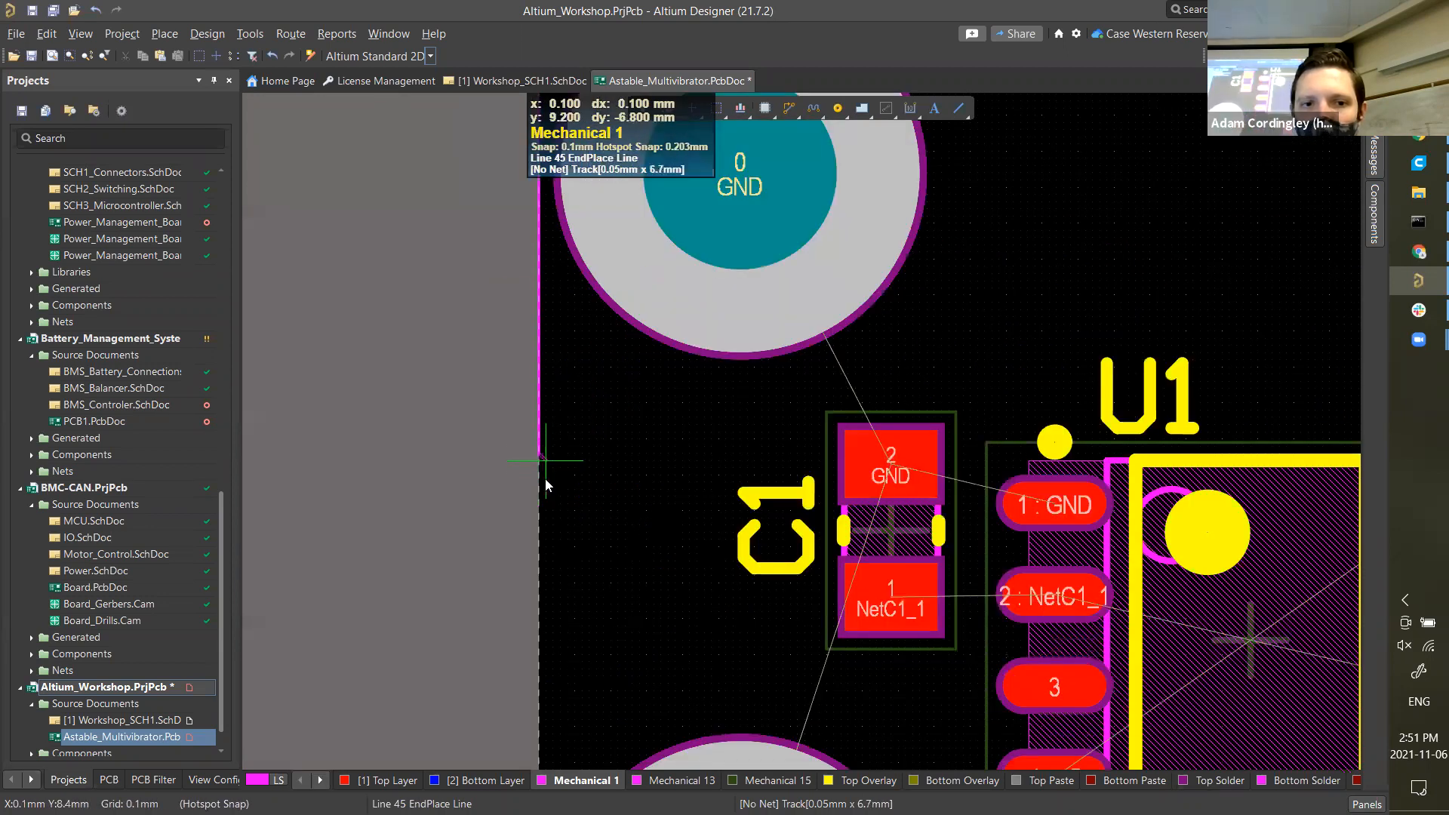
scroll(542, 529, down, 4)
key(Escape)
key(Escape)
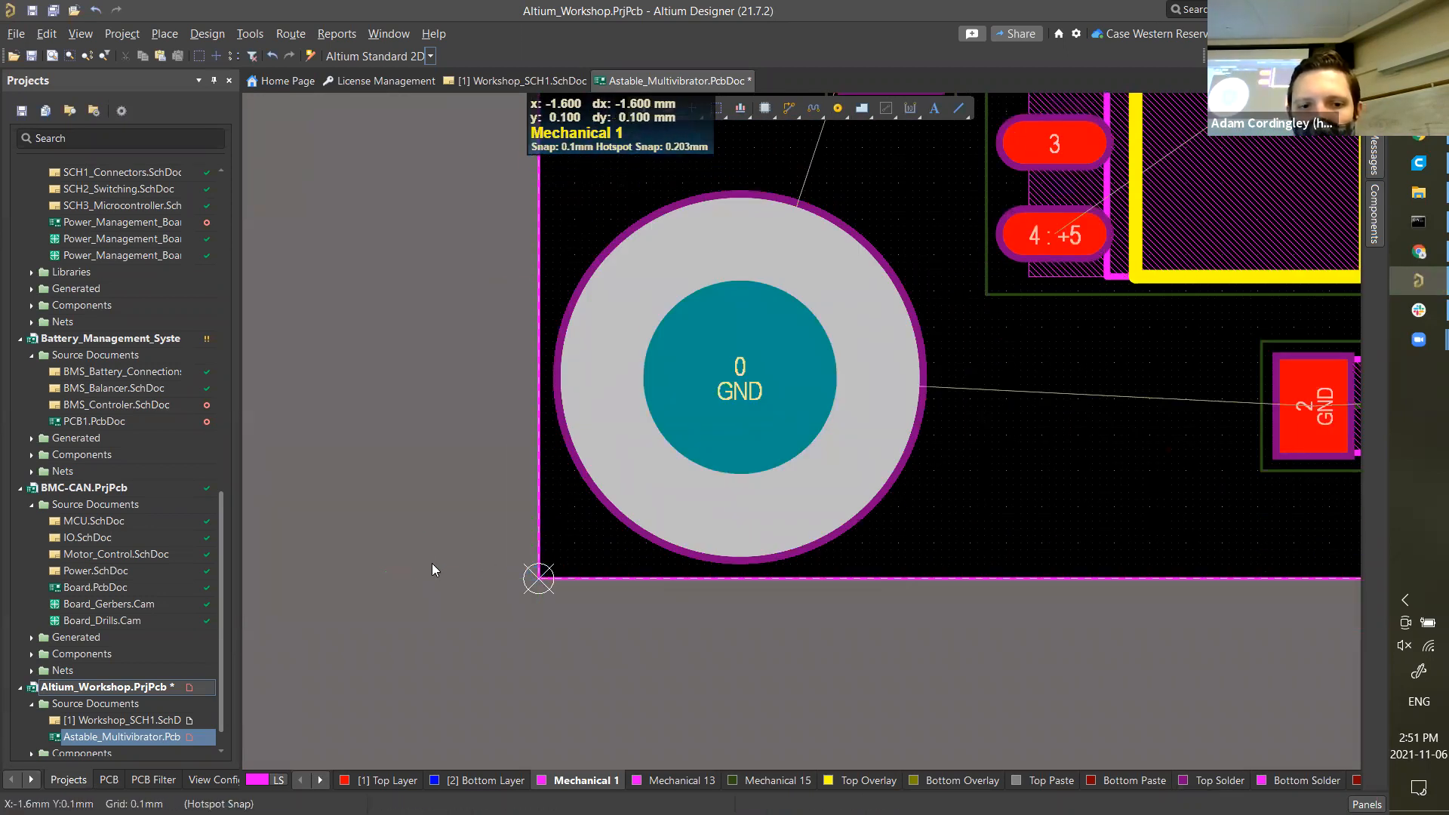
ctrl+scroll(401, 514, down, 5)
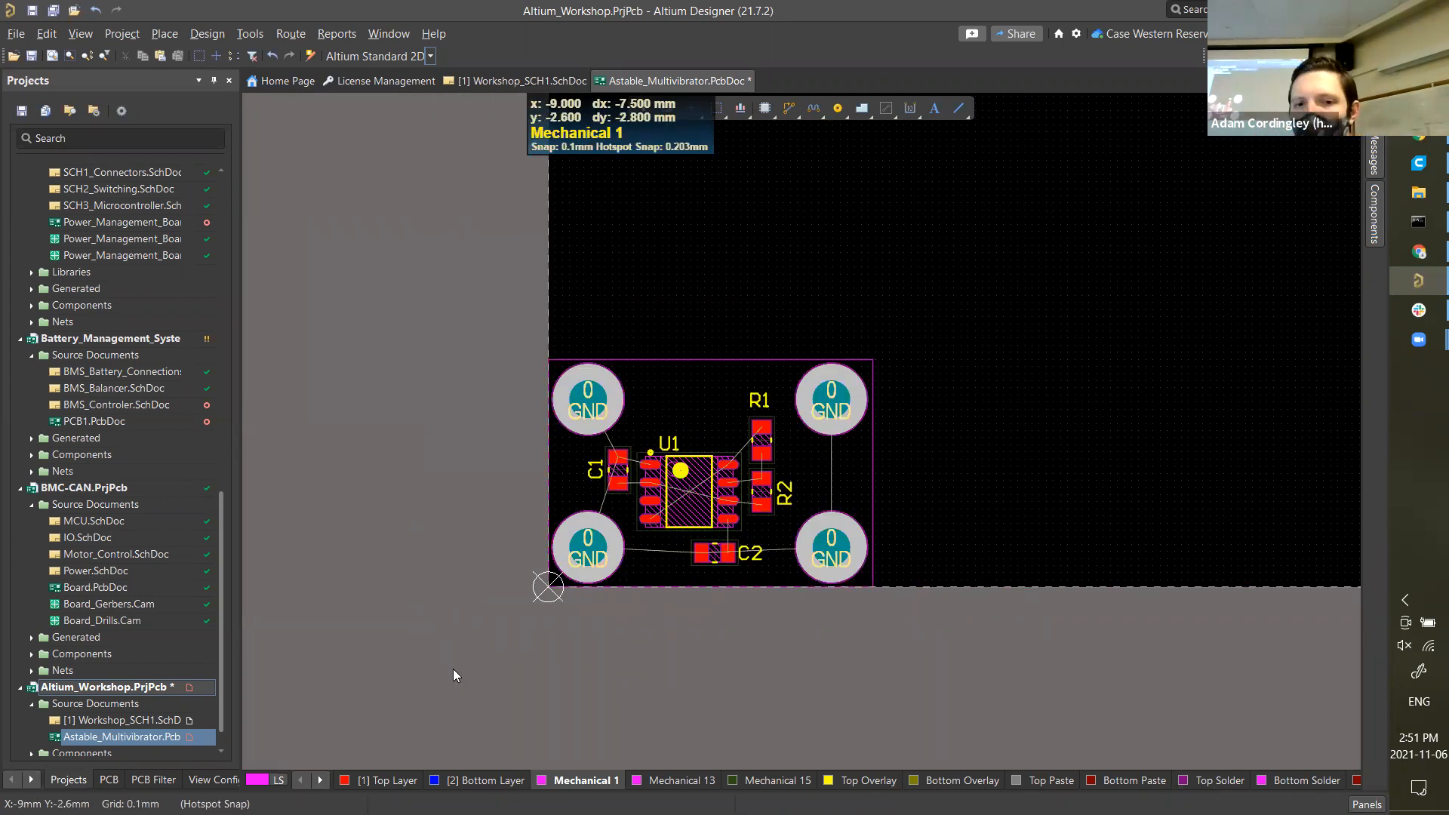
click(864, 480)
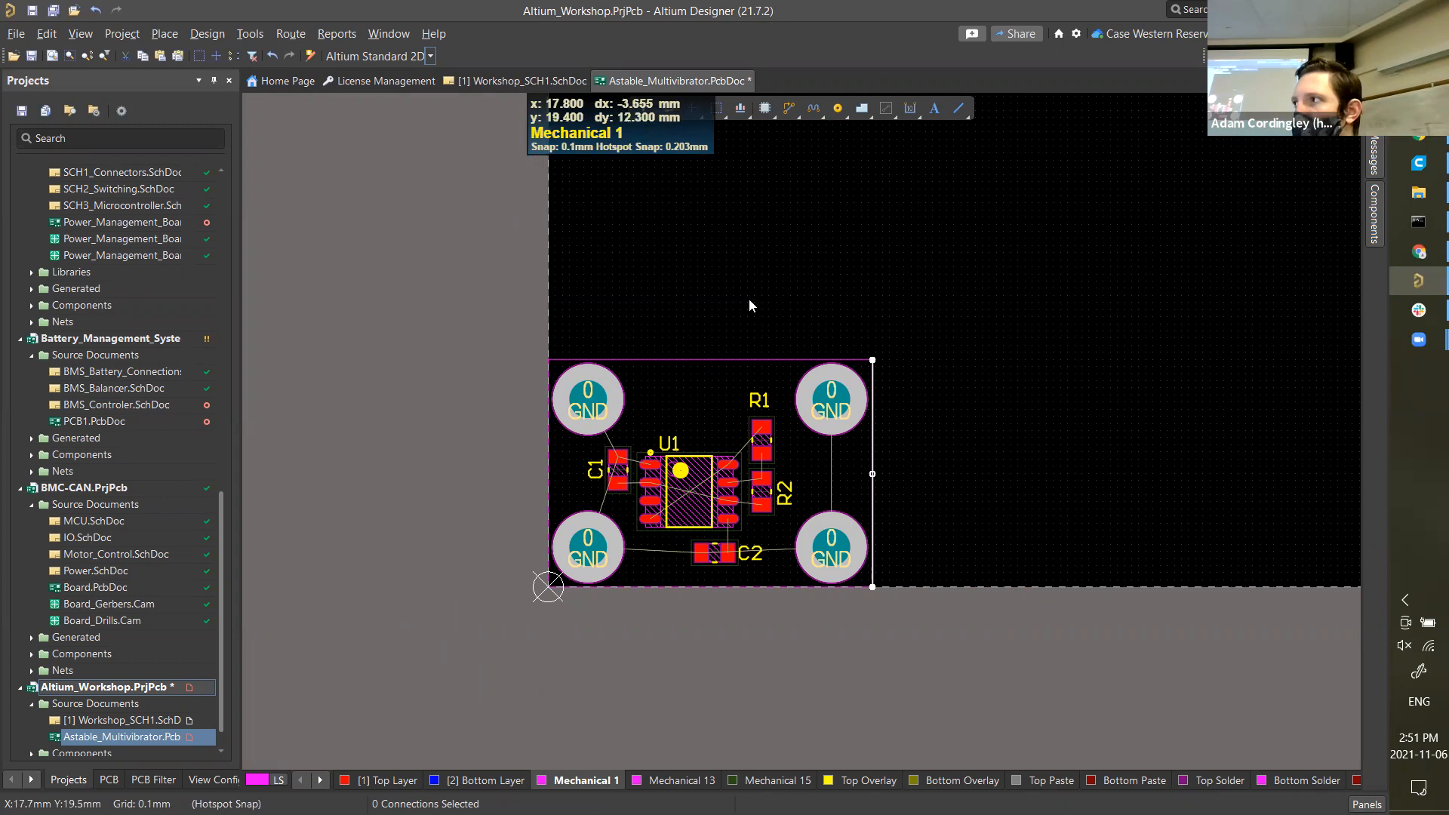
shift+drag(697, 294, 660, 366)
shift+drag(555, 459, 528, 471)
shift+drag(682, 580, 665, 622)
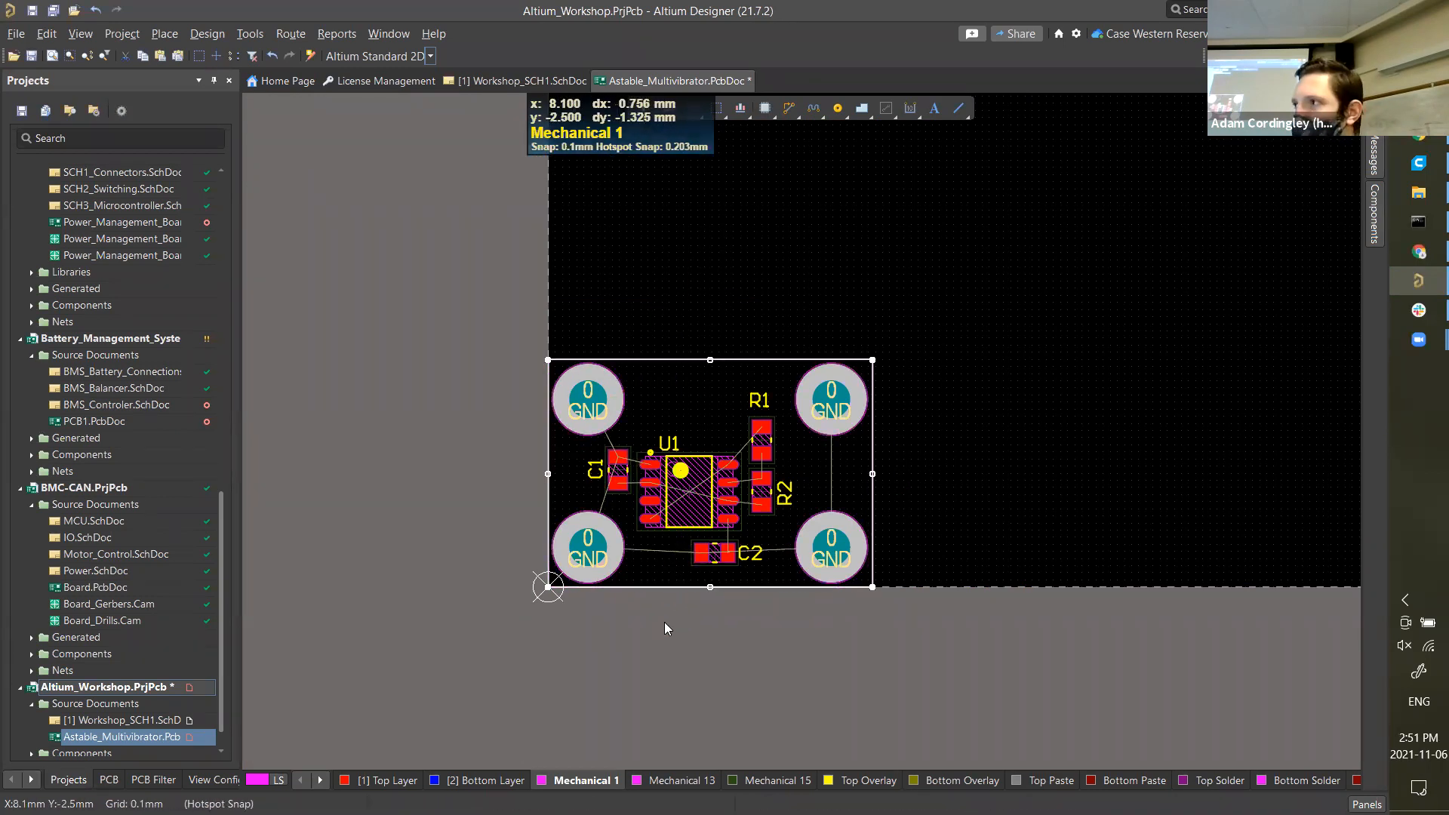
click(948, 456)
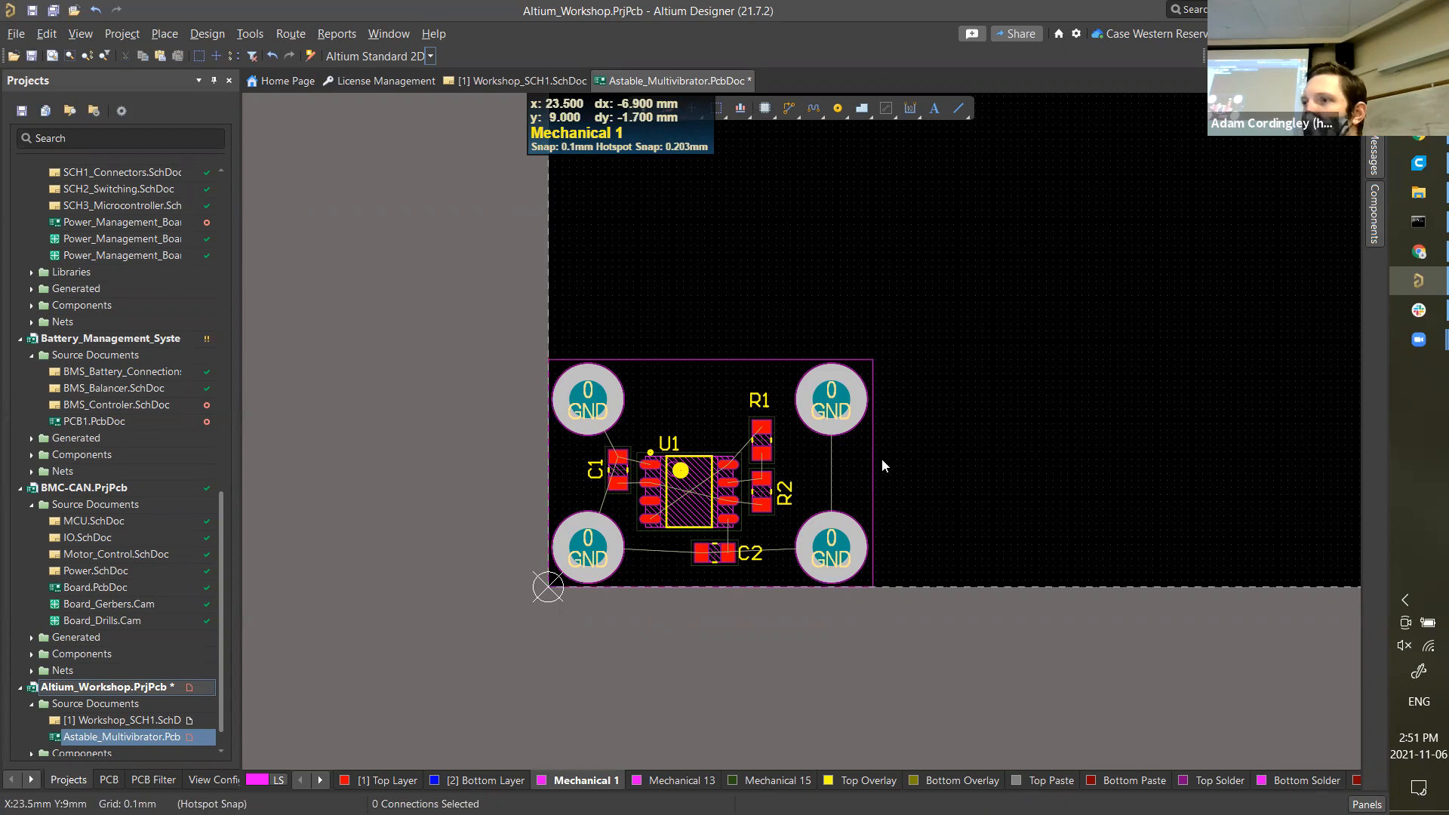
- Select all four board outline tracks by finding similar objects with the same Mechanical 1 layer and the same 0.05 mm width
click(872, 495)
right_click(873, 495)
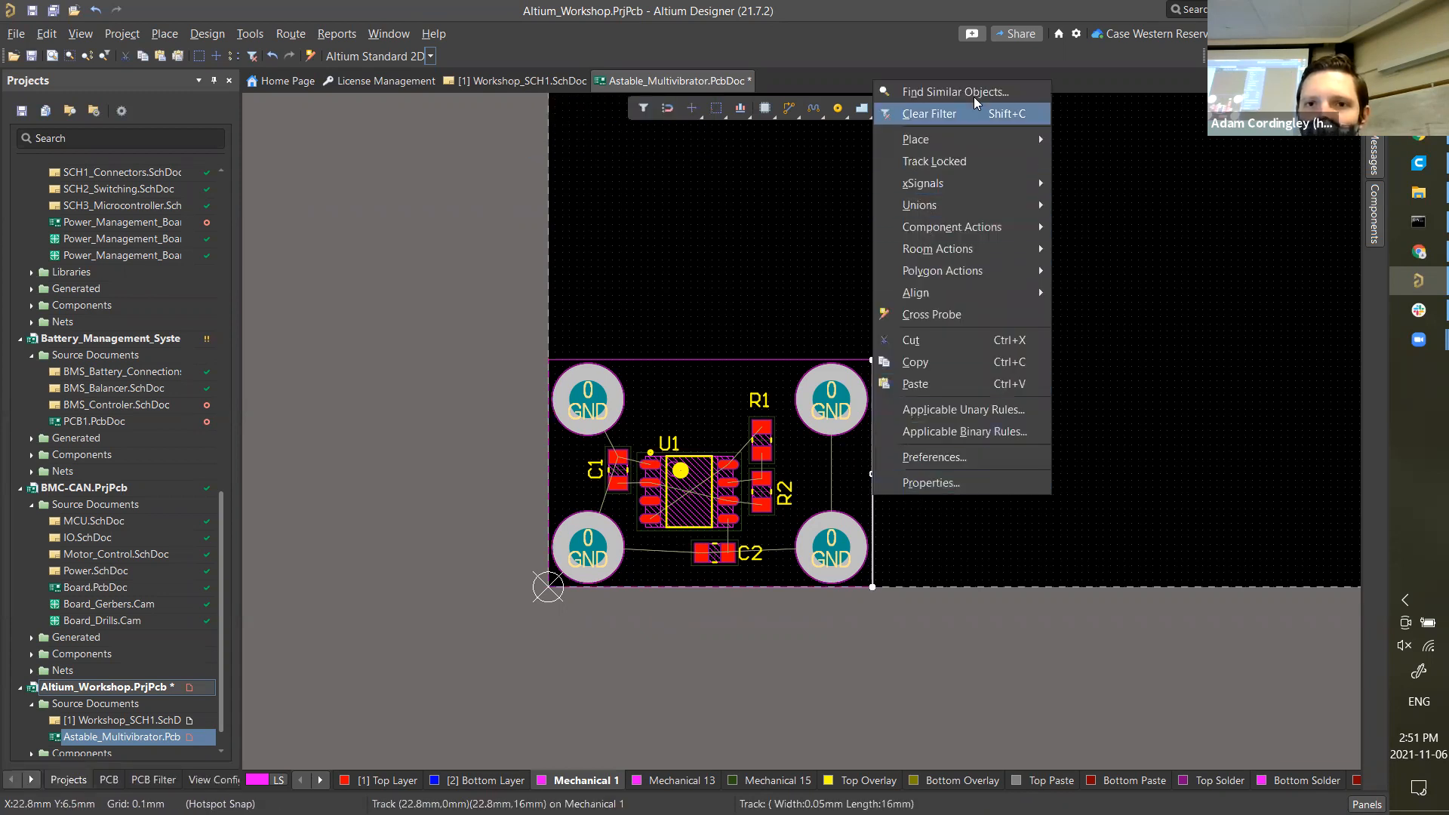
click(1038, 134)
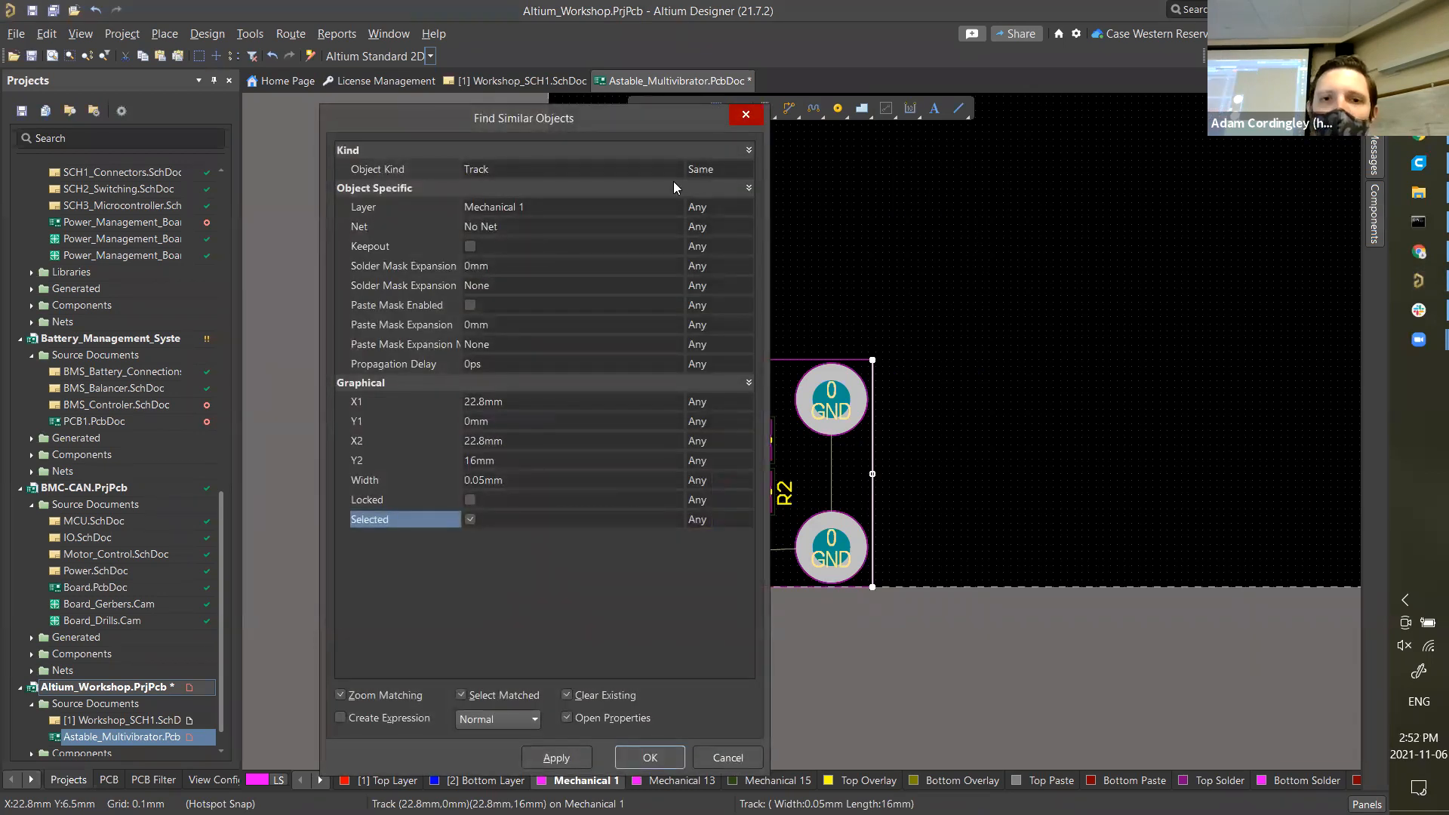
click(732, 210)
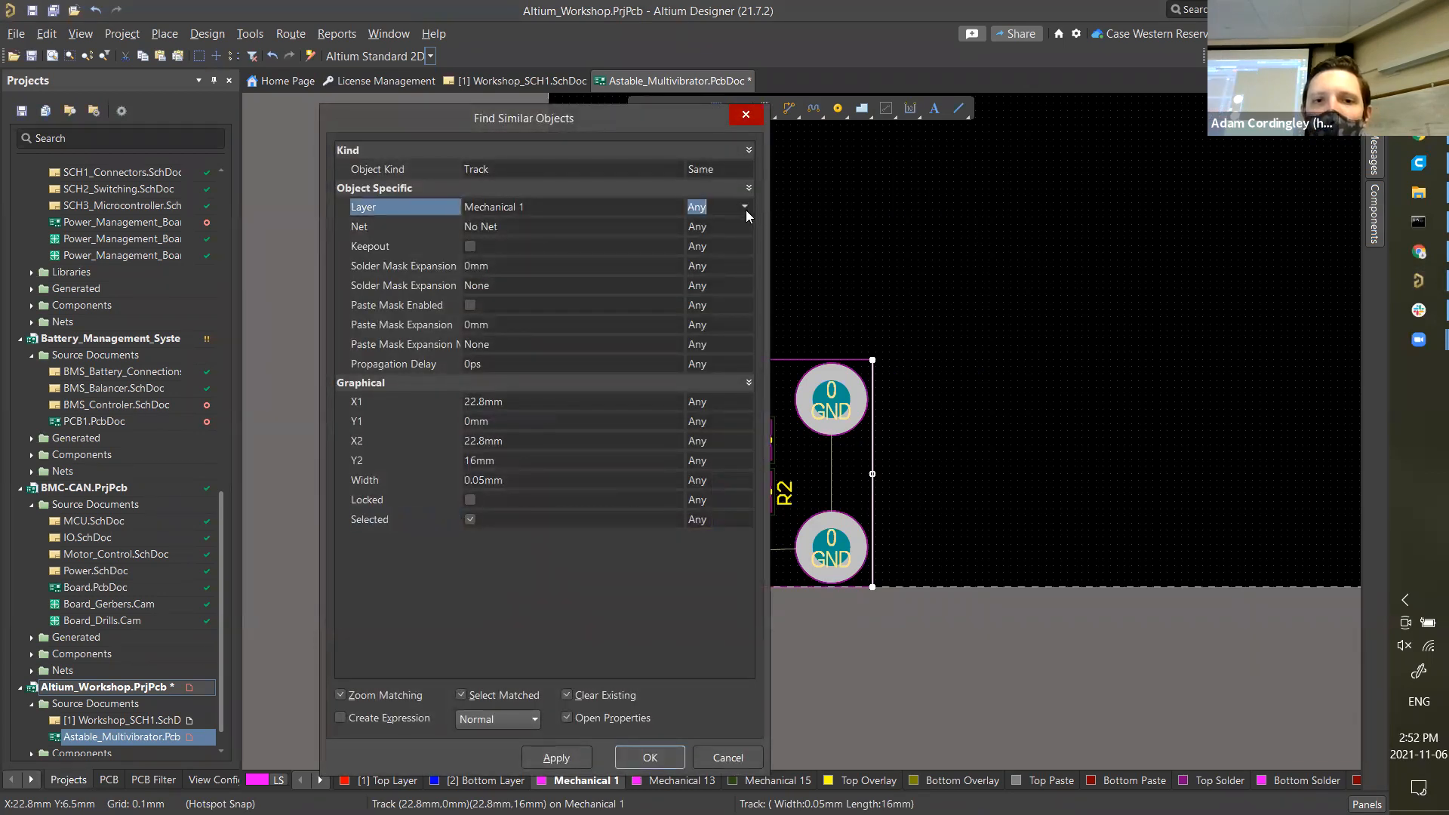
click(744, 207)
click(739, 226)
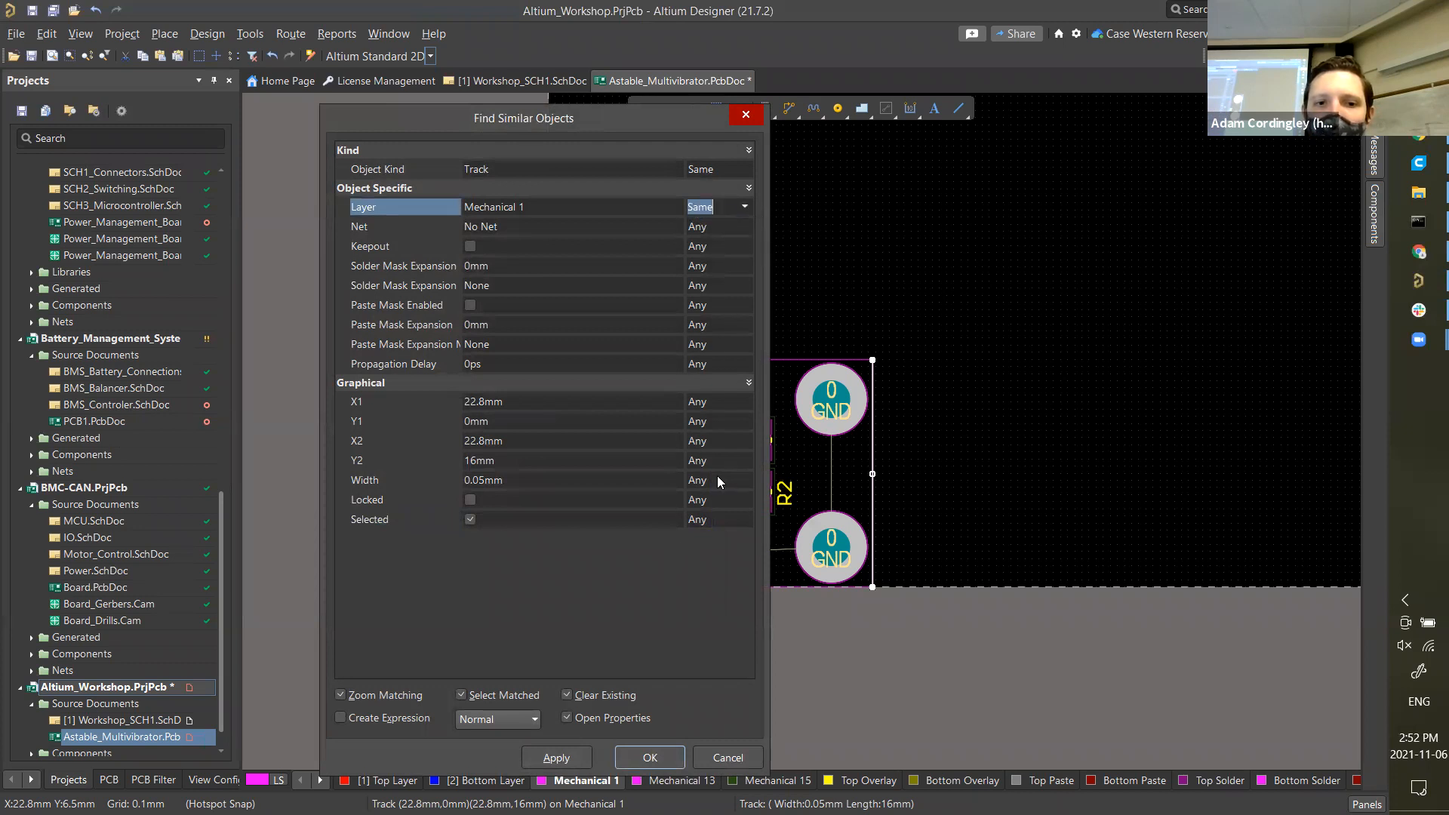
click(741, 481)
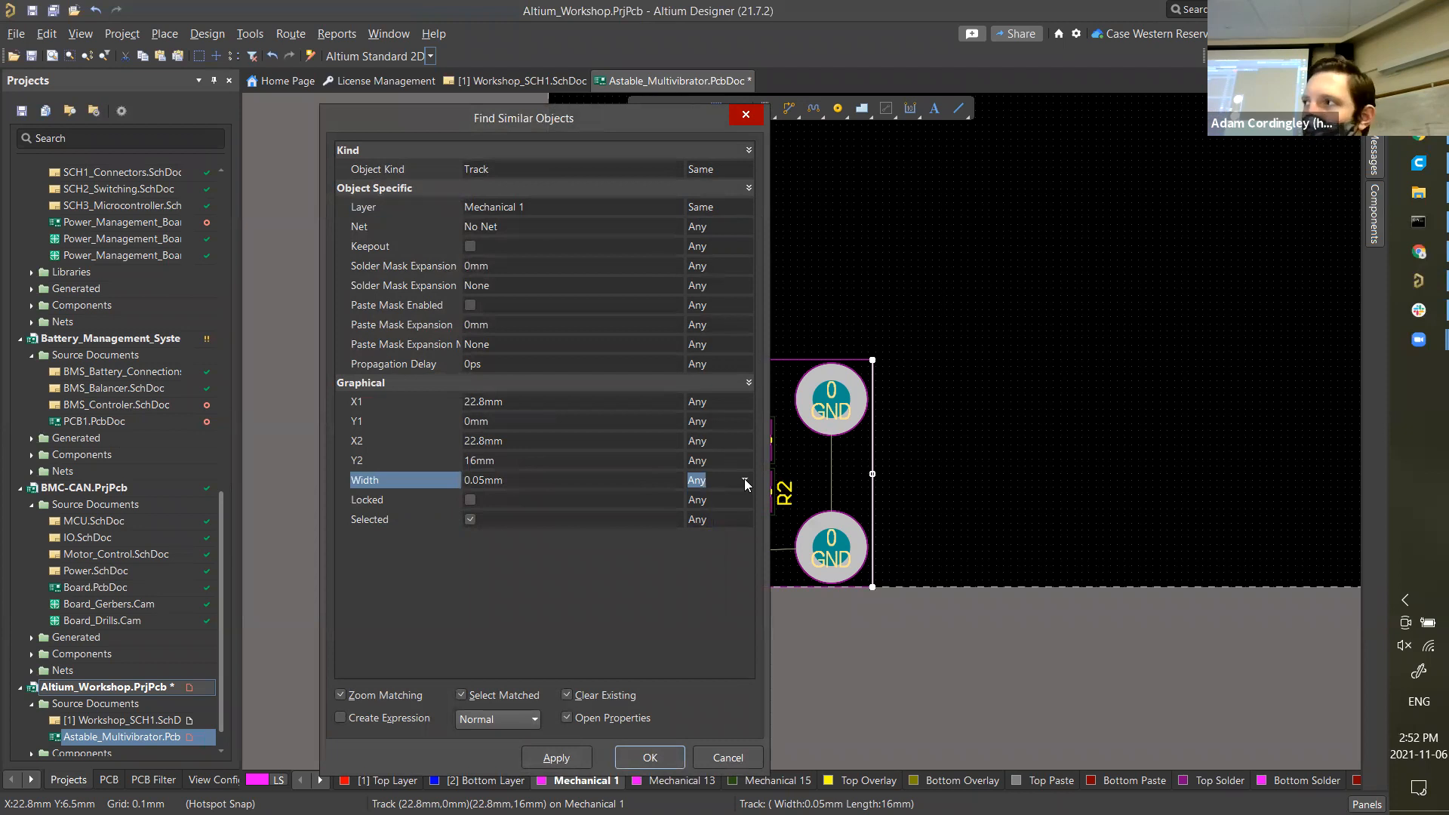
click(744, 479)
click(740, 510)
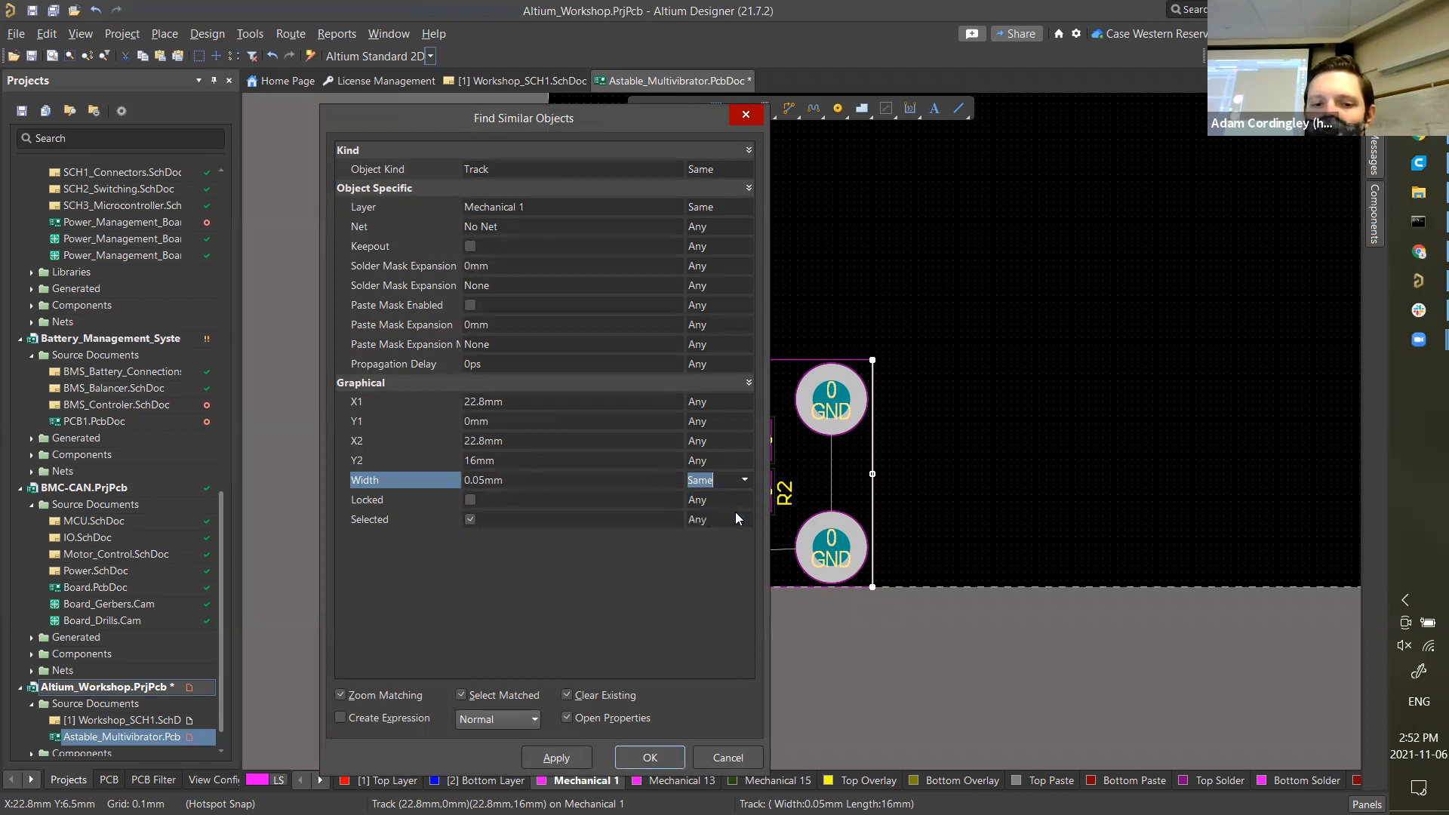
click(636, 762)
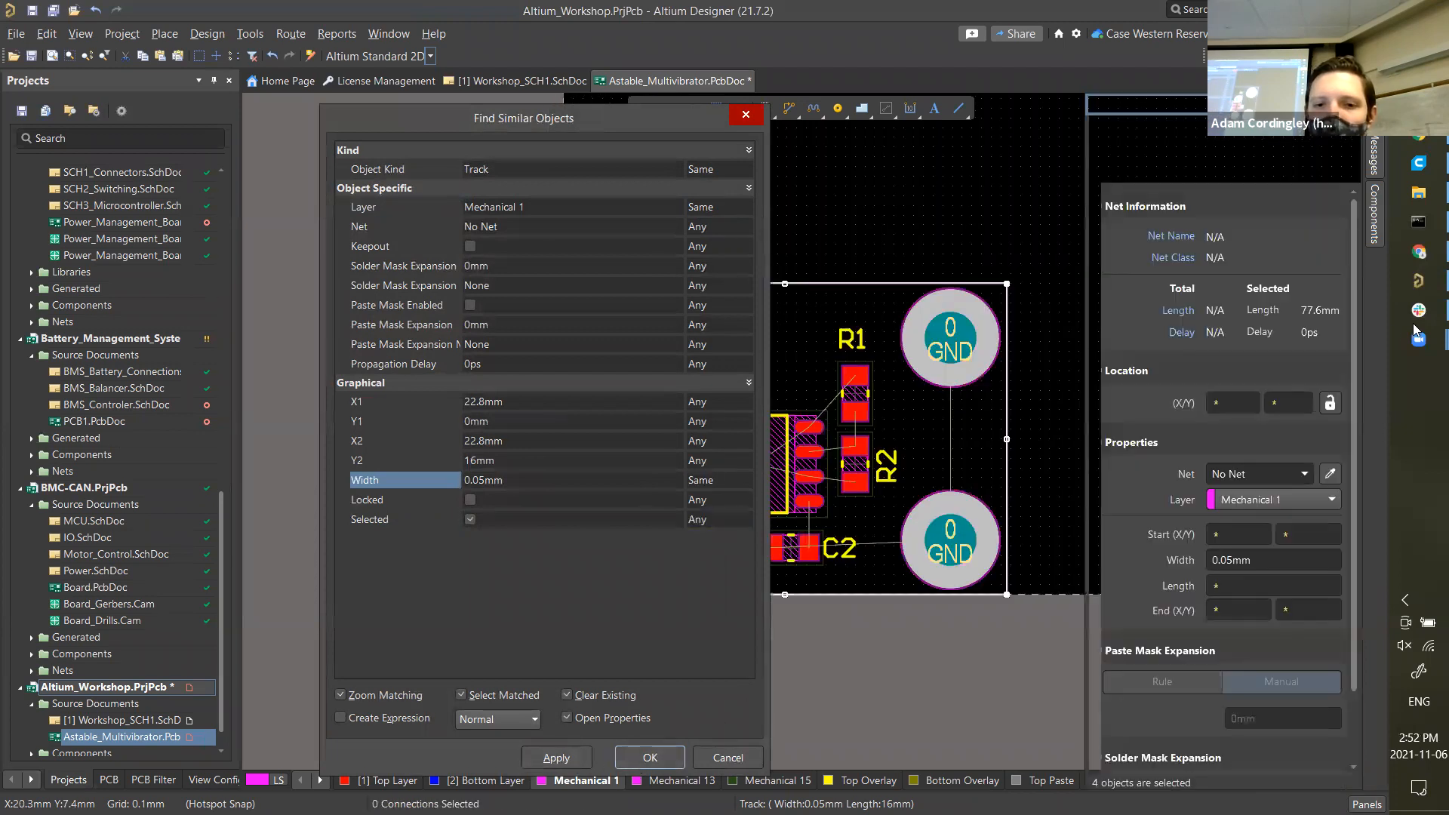
- Define the board shape from the selected outline tracks and save the PCB document
ctrl+scroll(775, 268, down, 3)
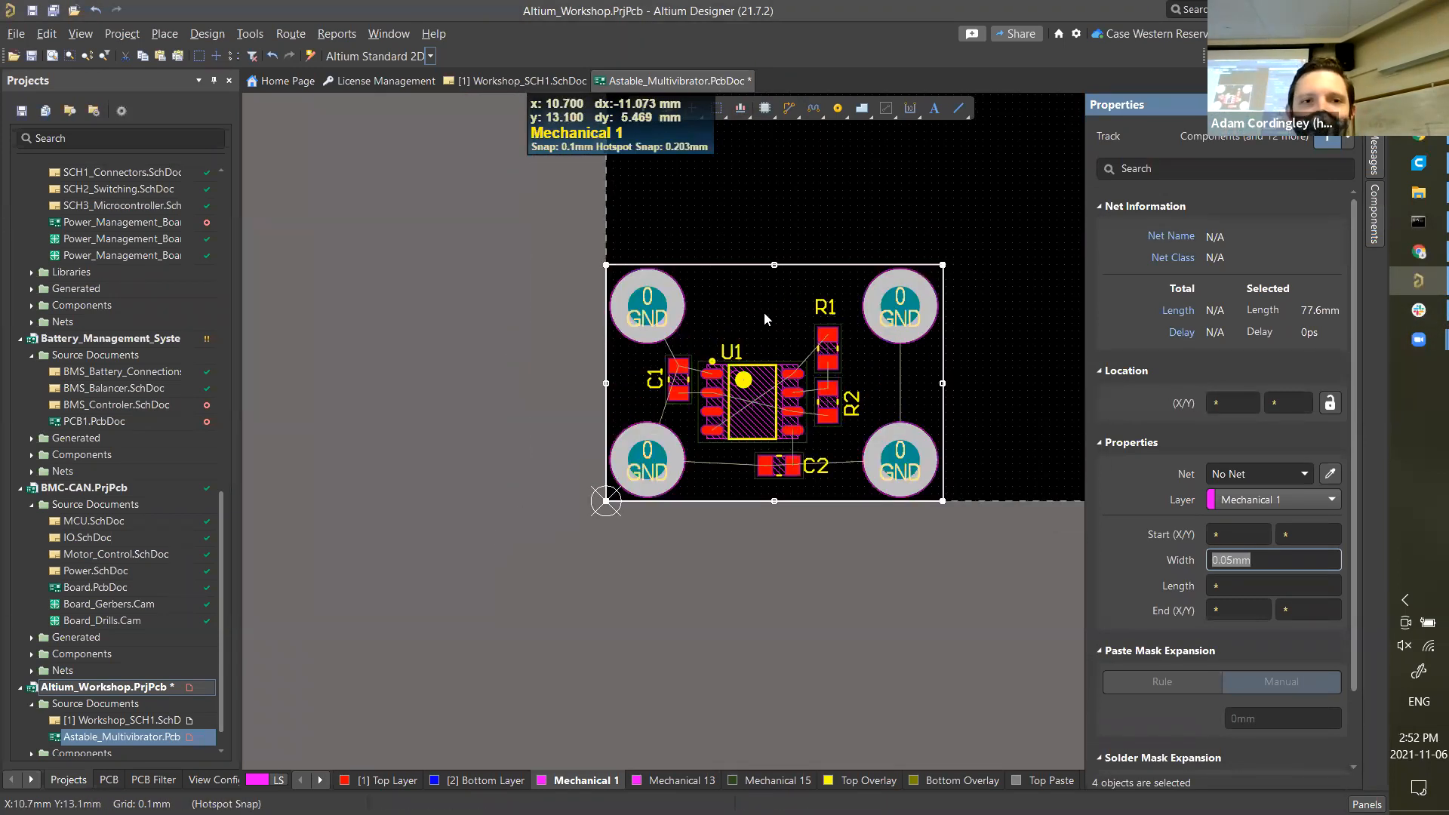
click(207, 36)
mouse_move(289, 150)
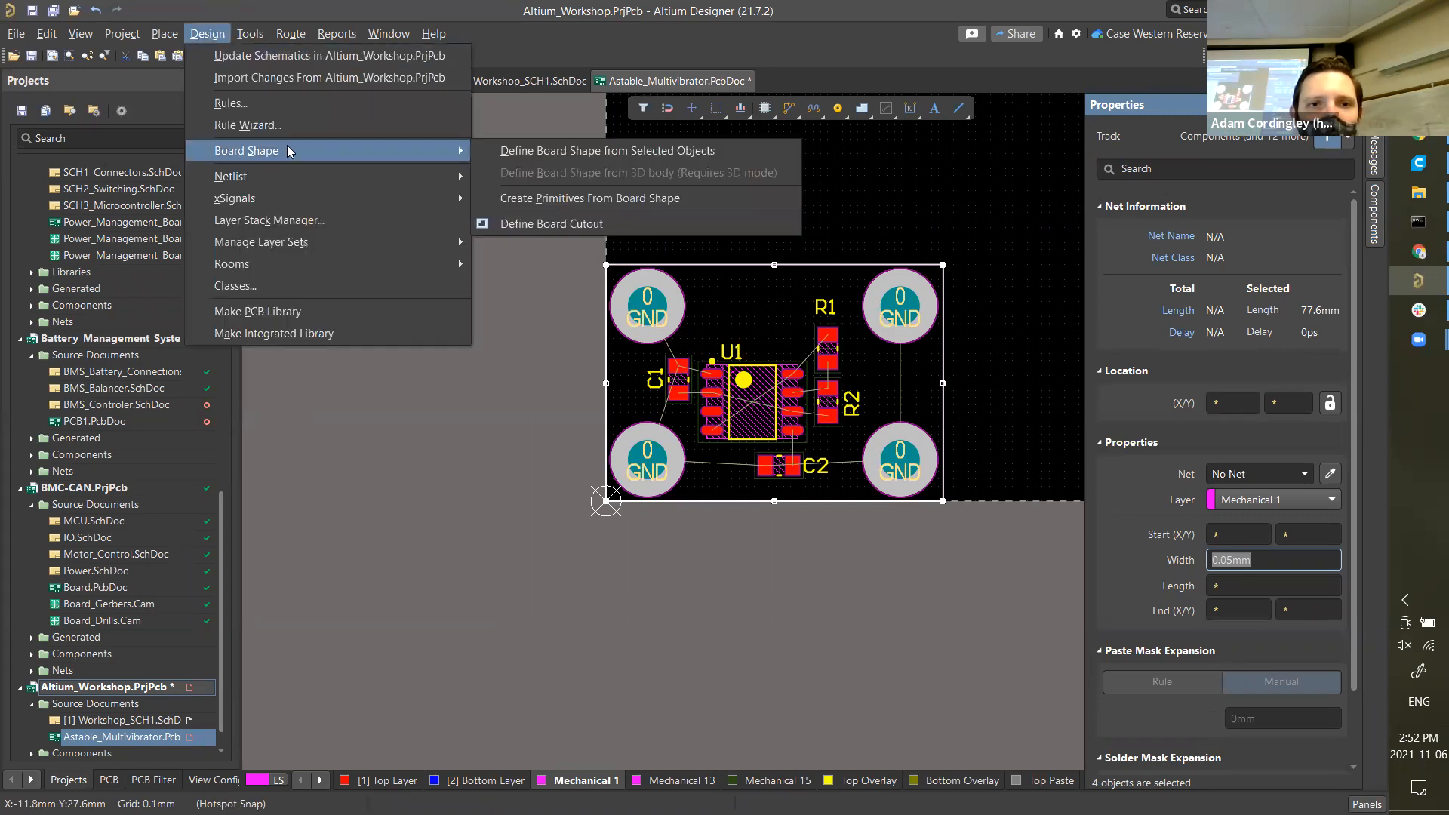
click(592, 153)
click(820, 186)
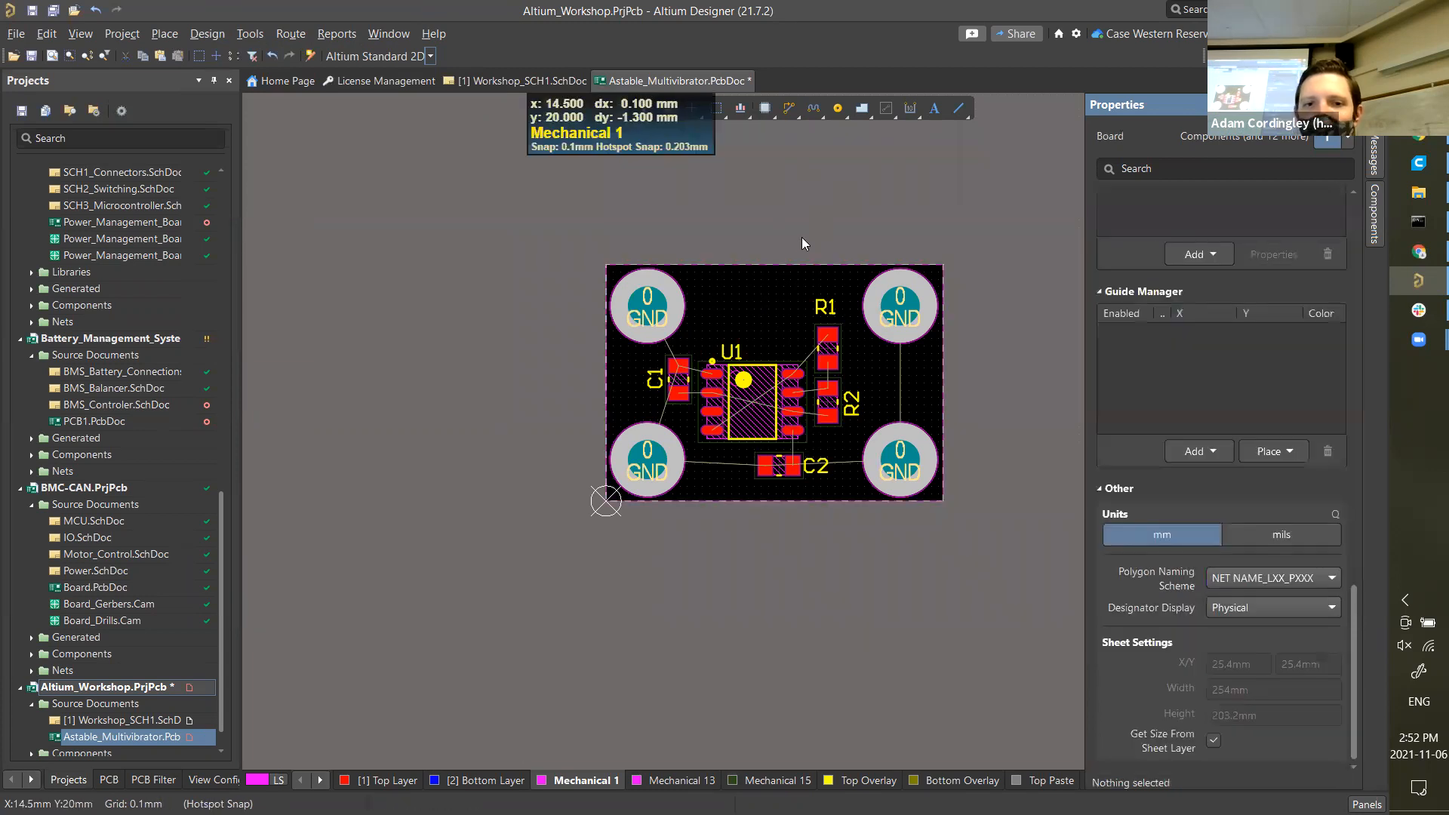
key(ctrl+s)
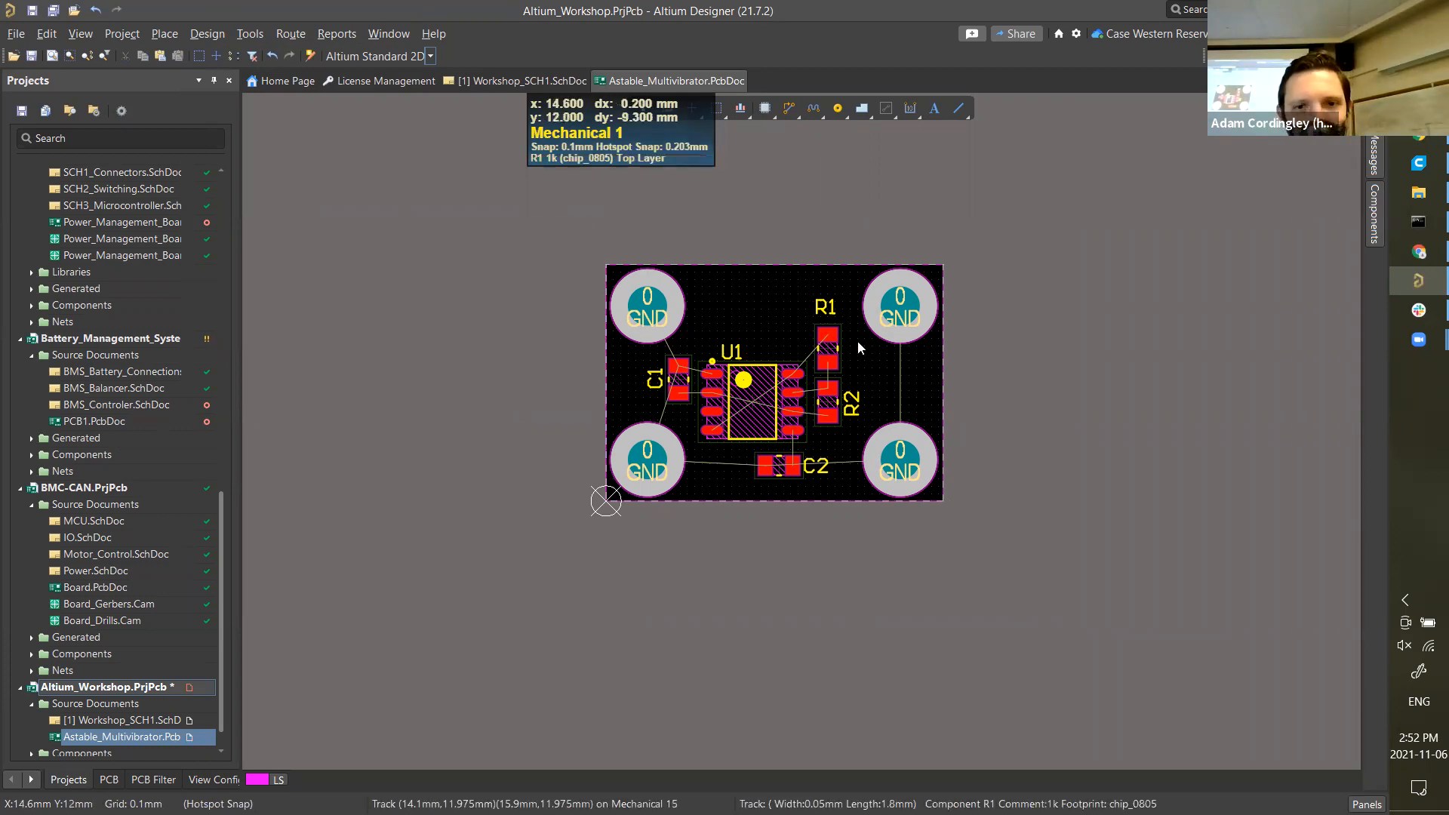
- Inspect the cut-out board and its components in 3D from several angles, and return to the 2D layout view
key(3)
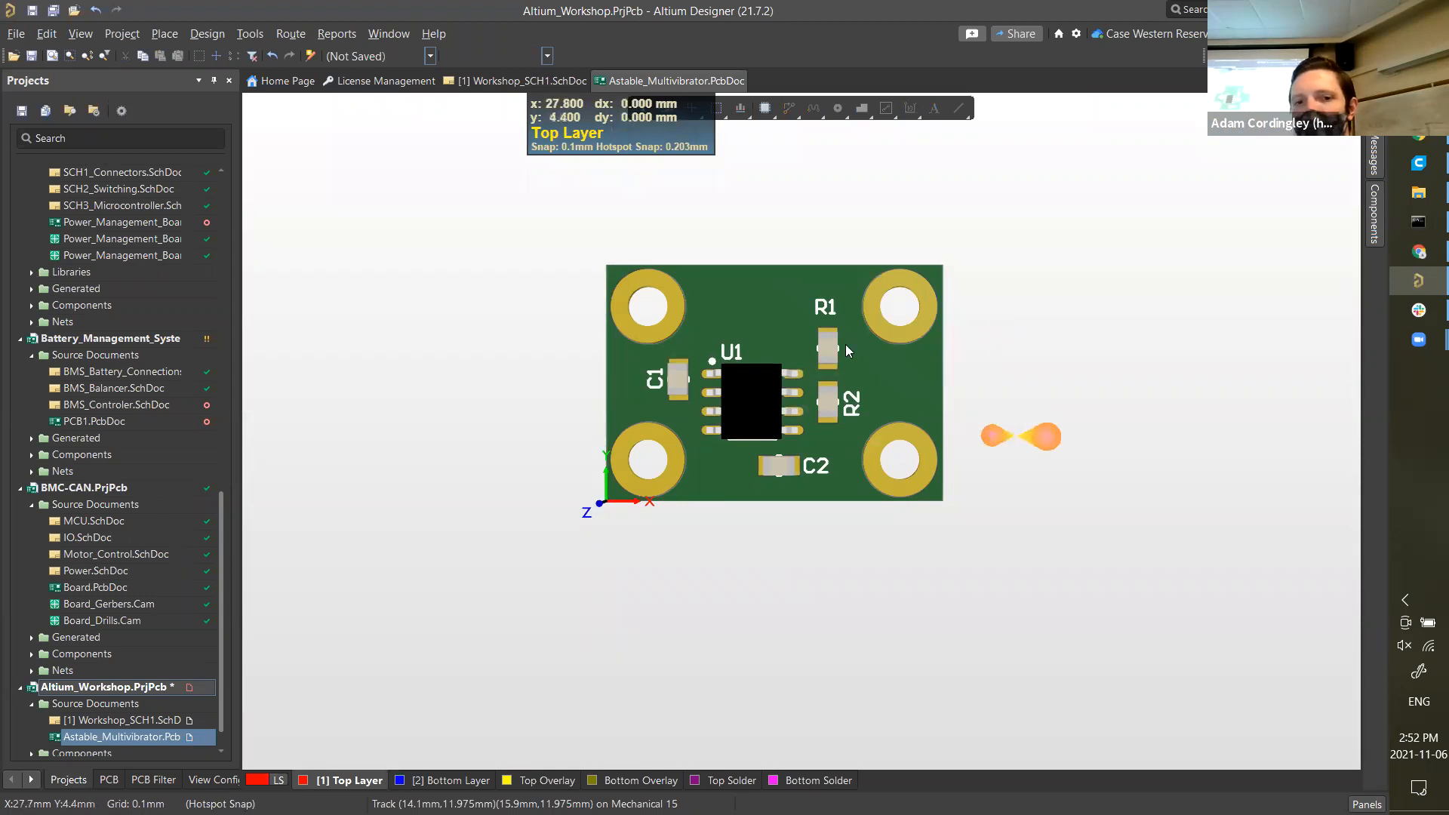
key(shift)
ctrl+scroll(1022, 430, up, 5)
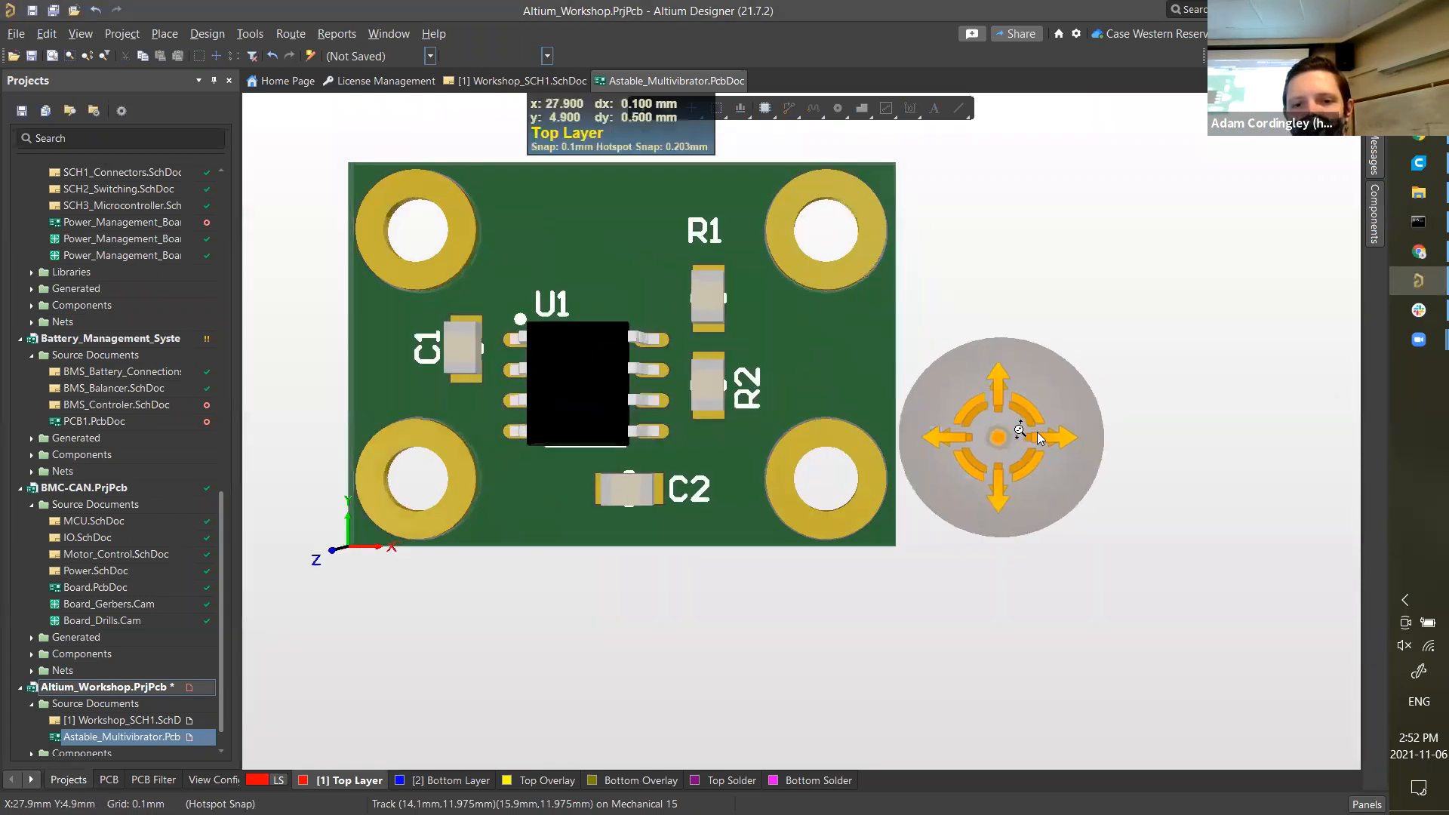
shift+right_drag(1088, 463, 1117, 404)
scroll(1047, 406, down, 3)
scroll(986, 399, up, 4)
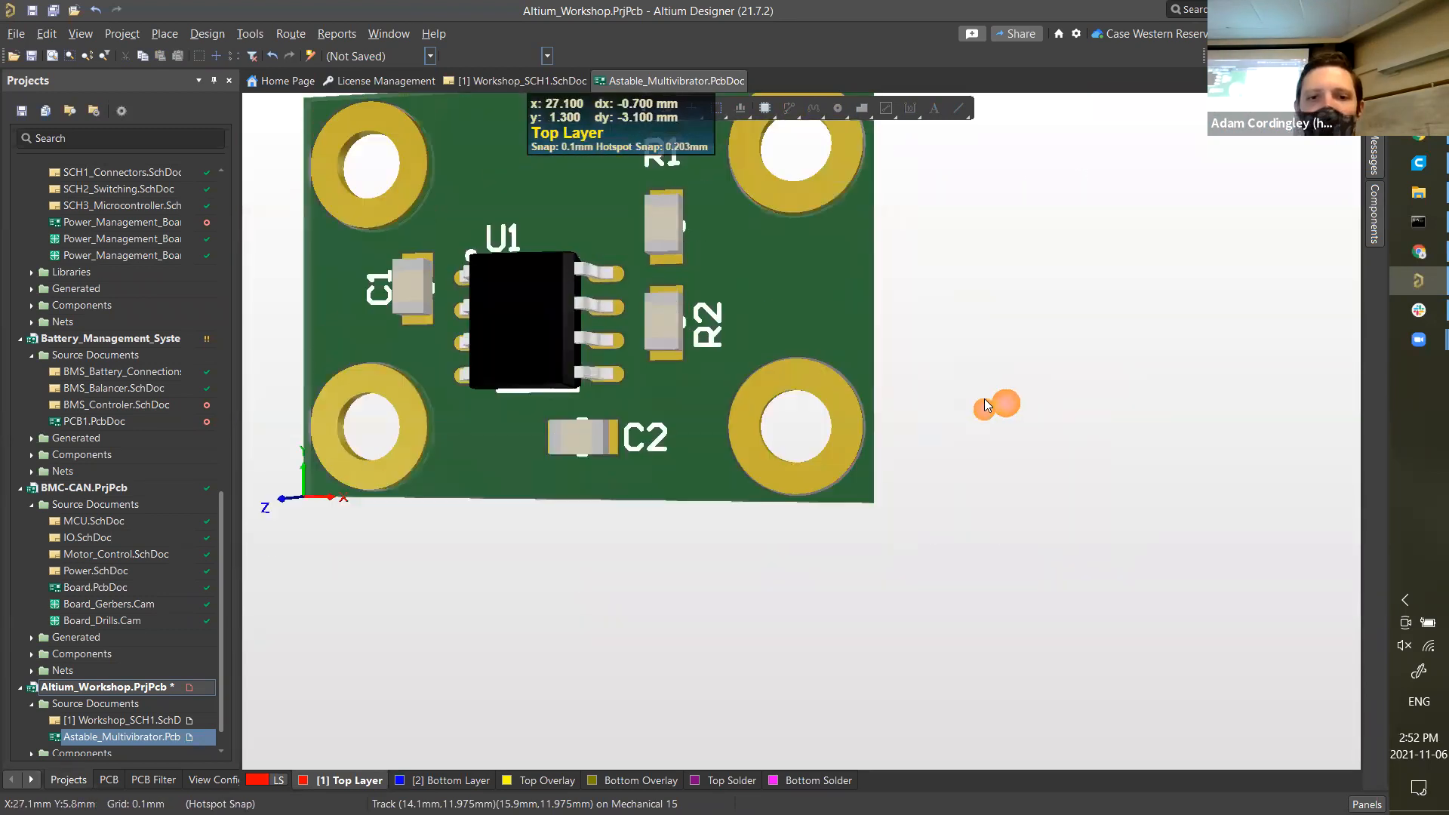
ctrl+scroll(988, 398, down, 4)
shift+scroll(989, 398, up, 1)
shift+right_drag(703, 436, 816, 235)
shift+right_drag(777, 567, 821, 562)
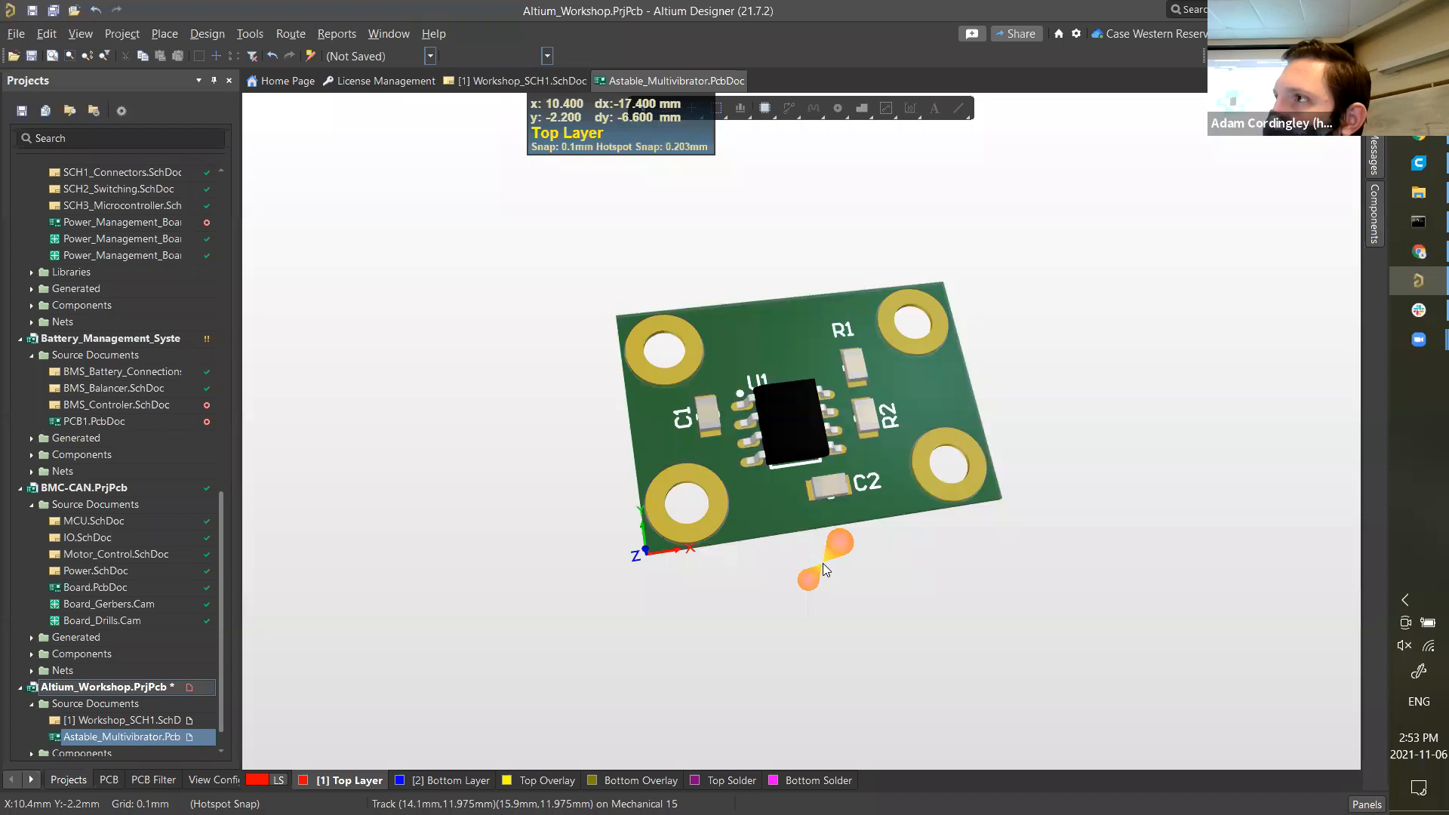
key(2)
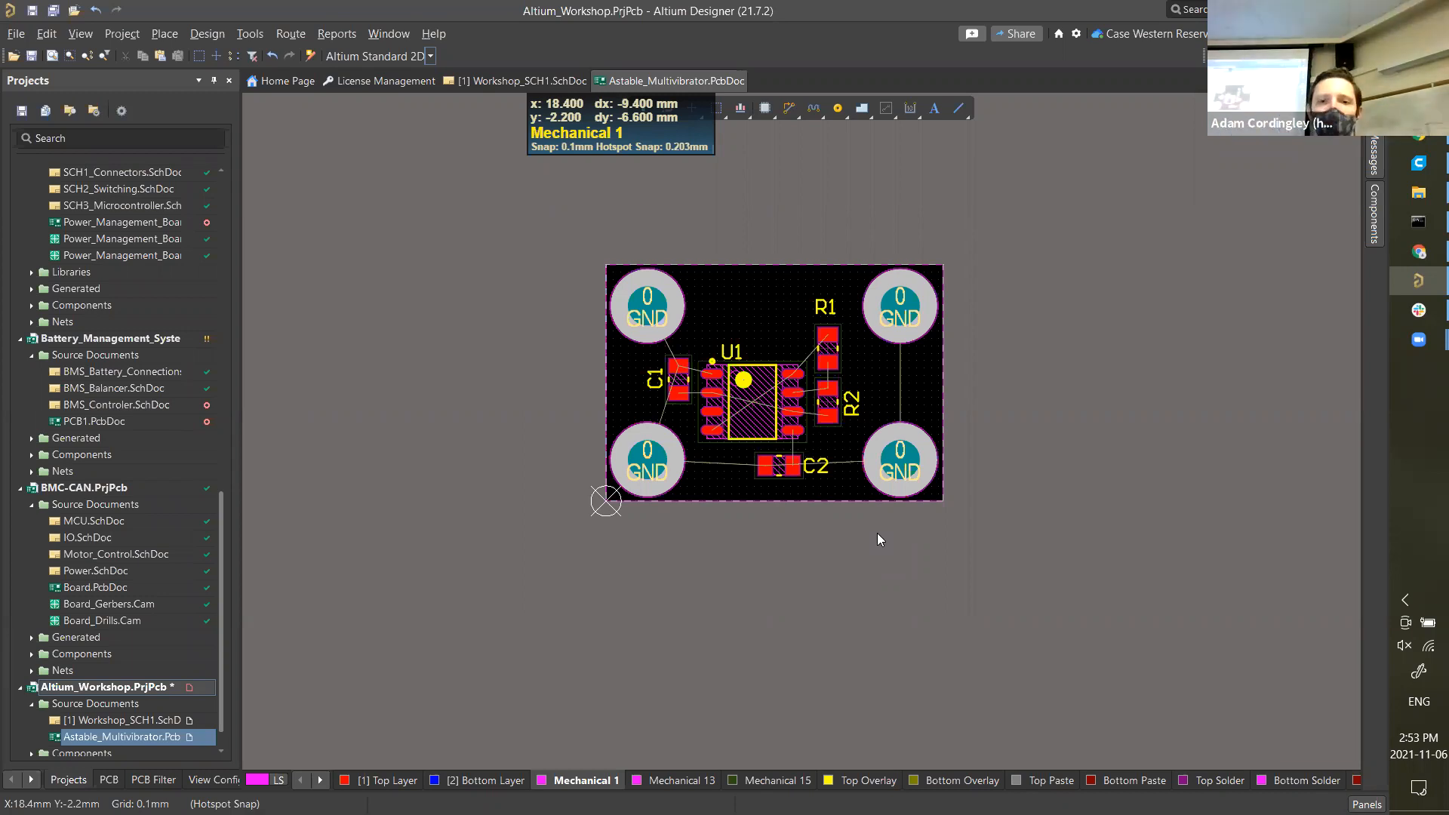
- Place a via on the GND net at the edge of U1's pin 1 pad
right_click(839, 109)
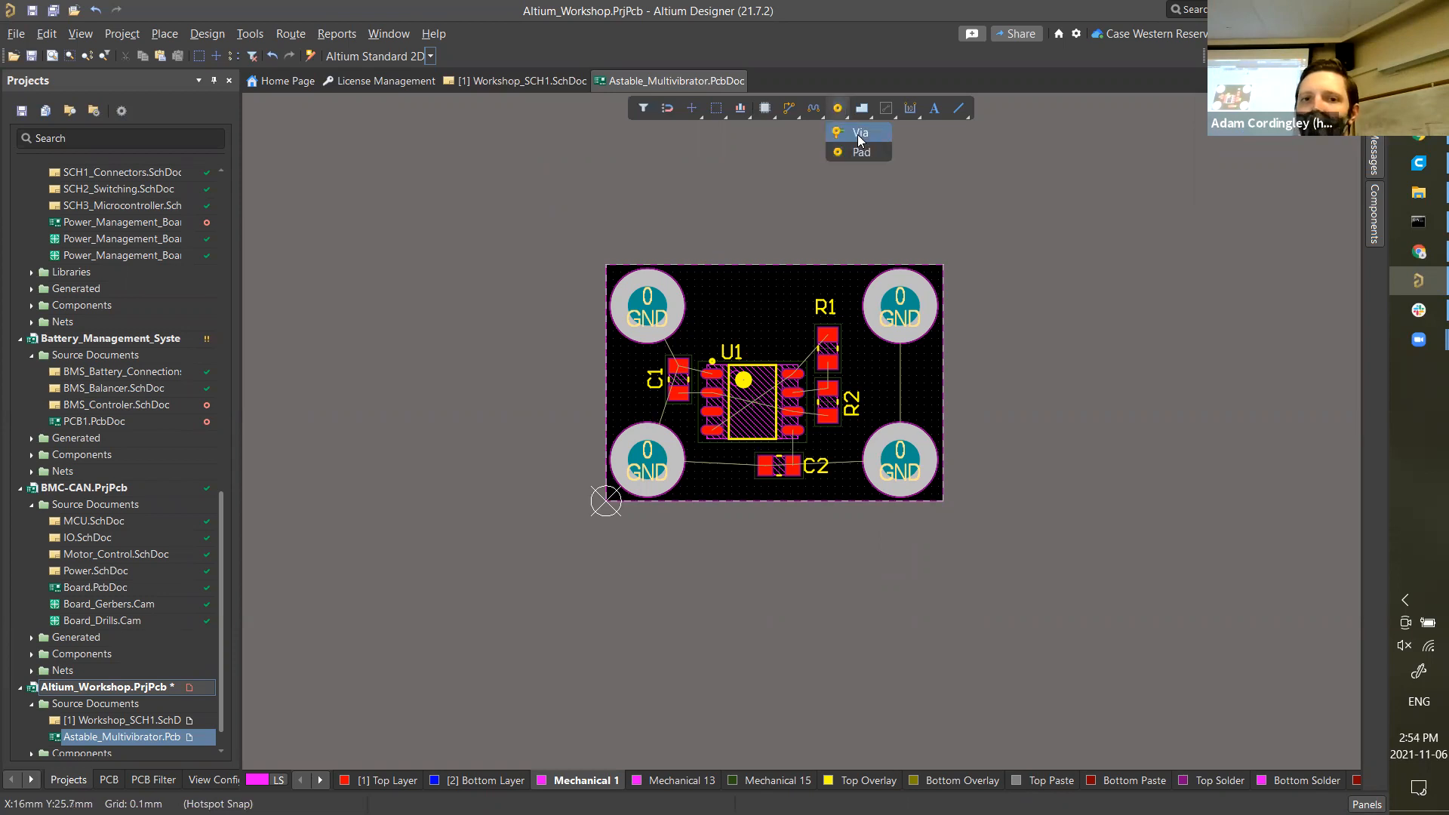
click(859, 133)
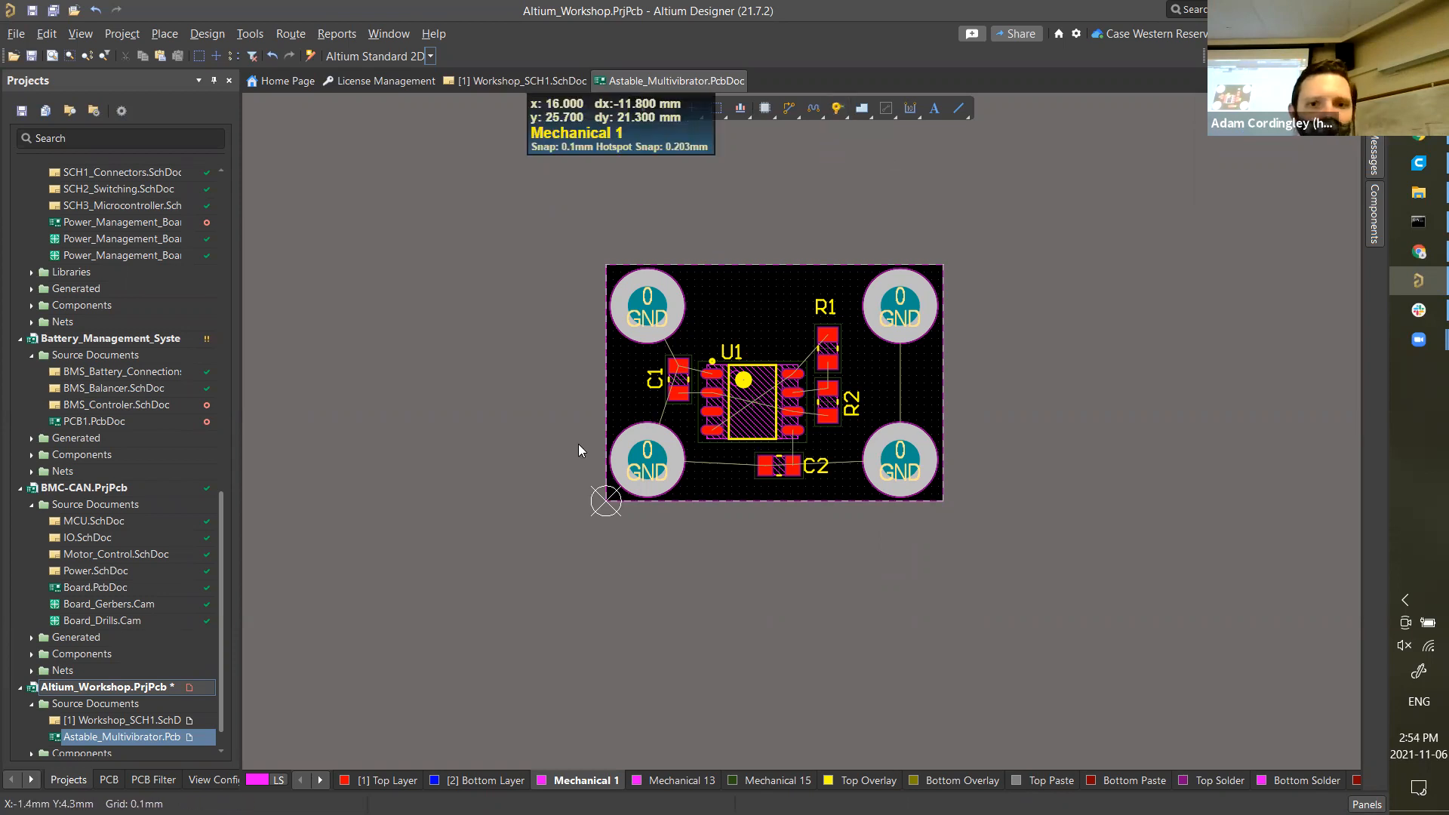
ctrl+scroll(686, 371, up, 1)
ctrl+scroll(685, 371, up, 5)
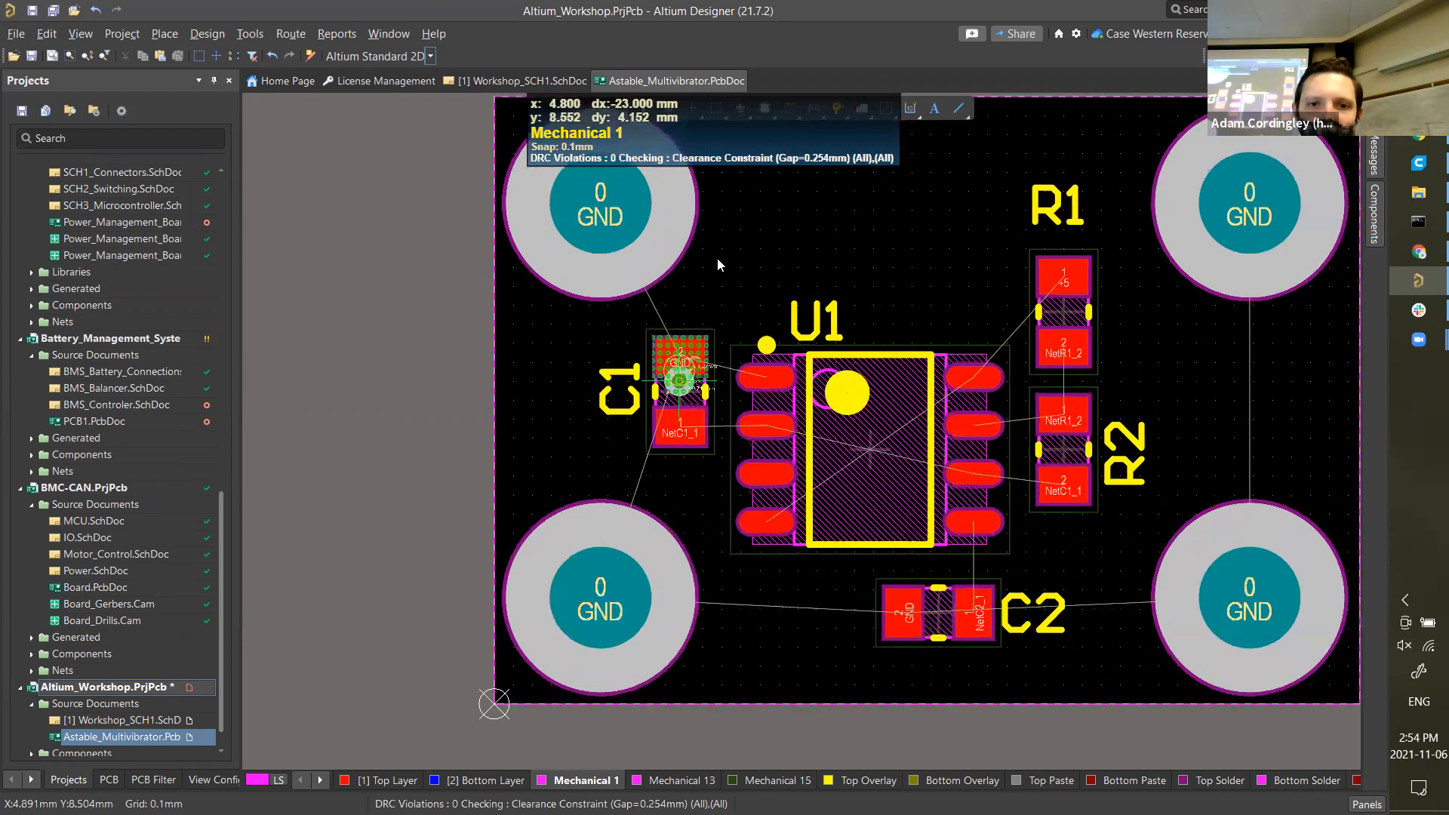
ctrl+scroll(683, 373, up, 1)
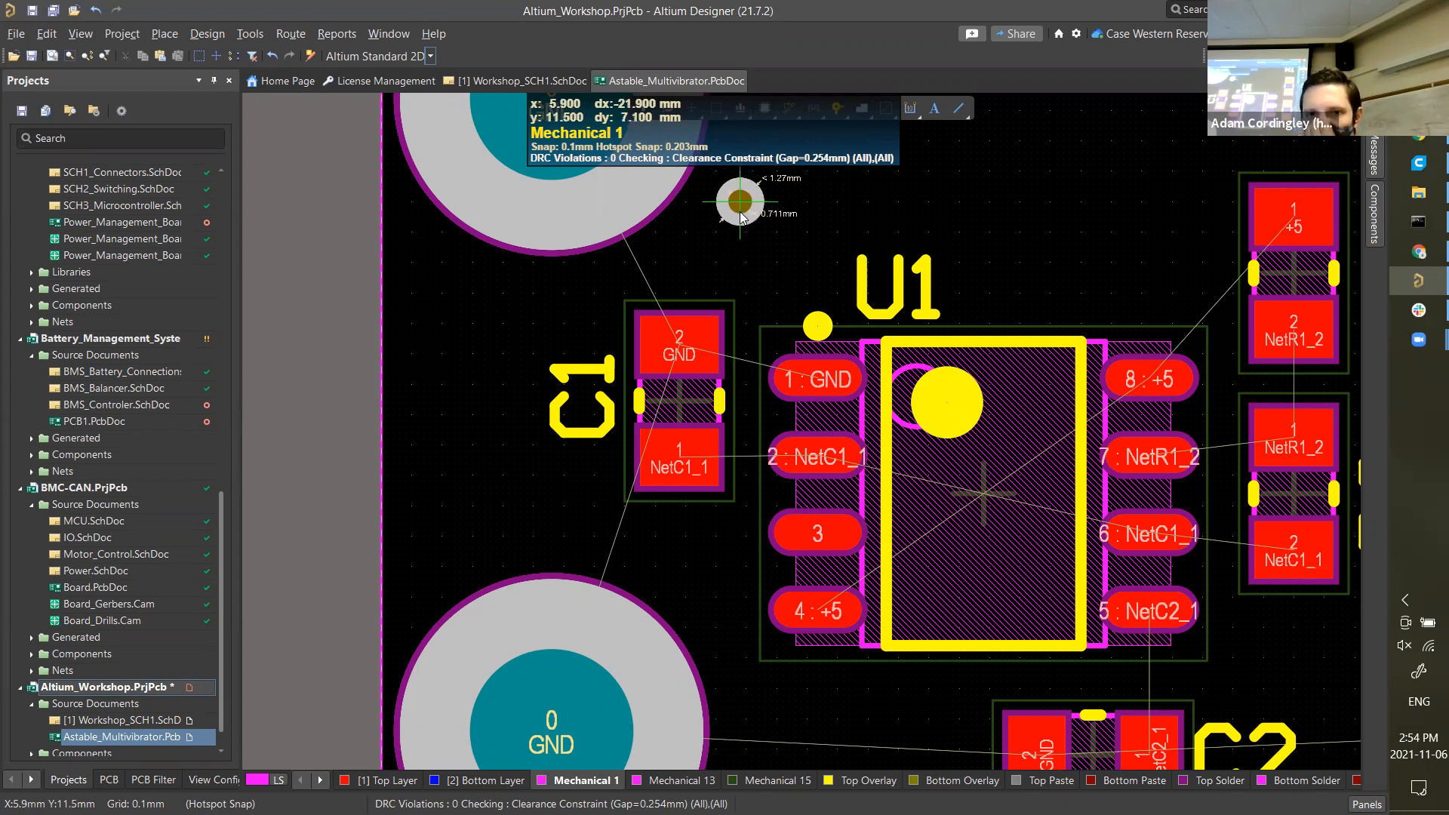
click(785, 368)
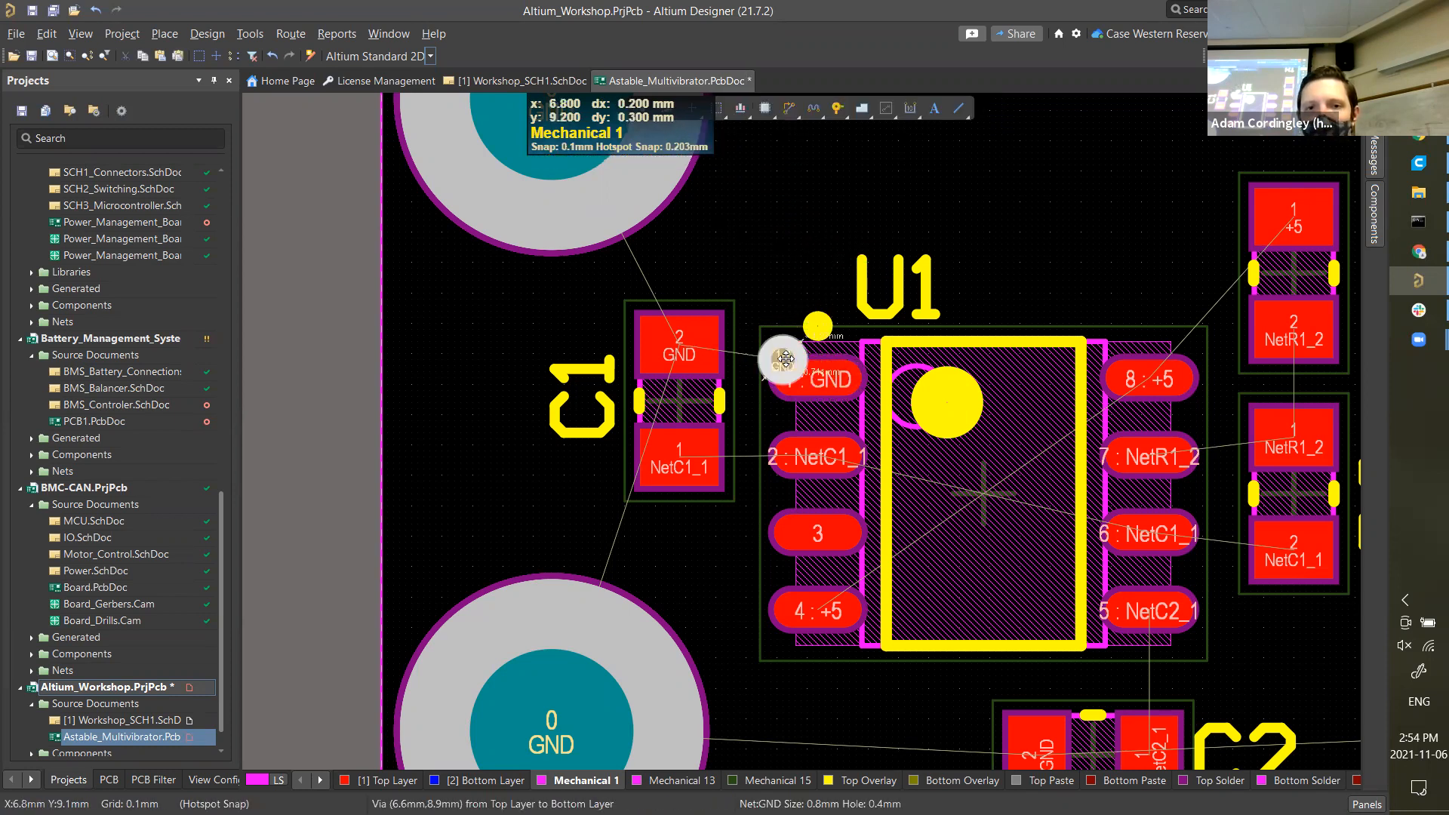
- Move the GND via off U1's pin 1 pad into the gap beside C1's GND pad
ctrl+scroll(785, 359, up, 7)
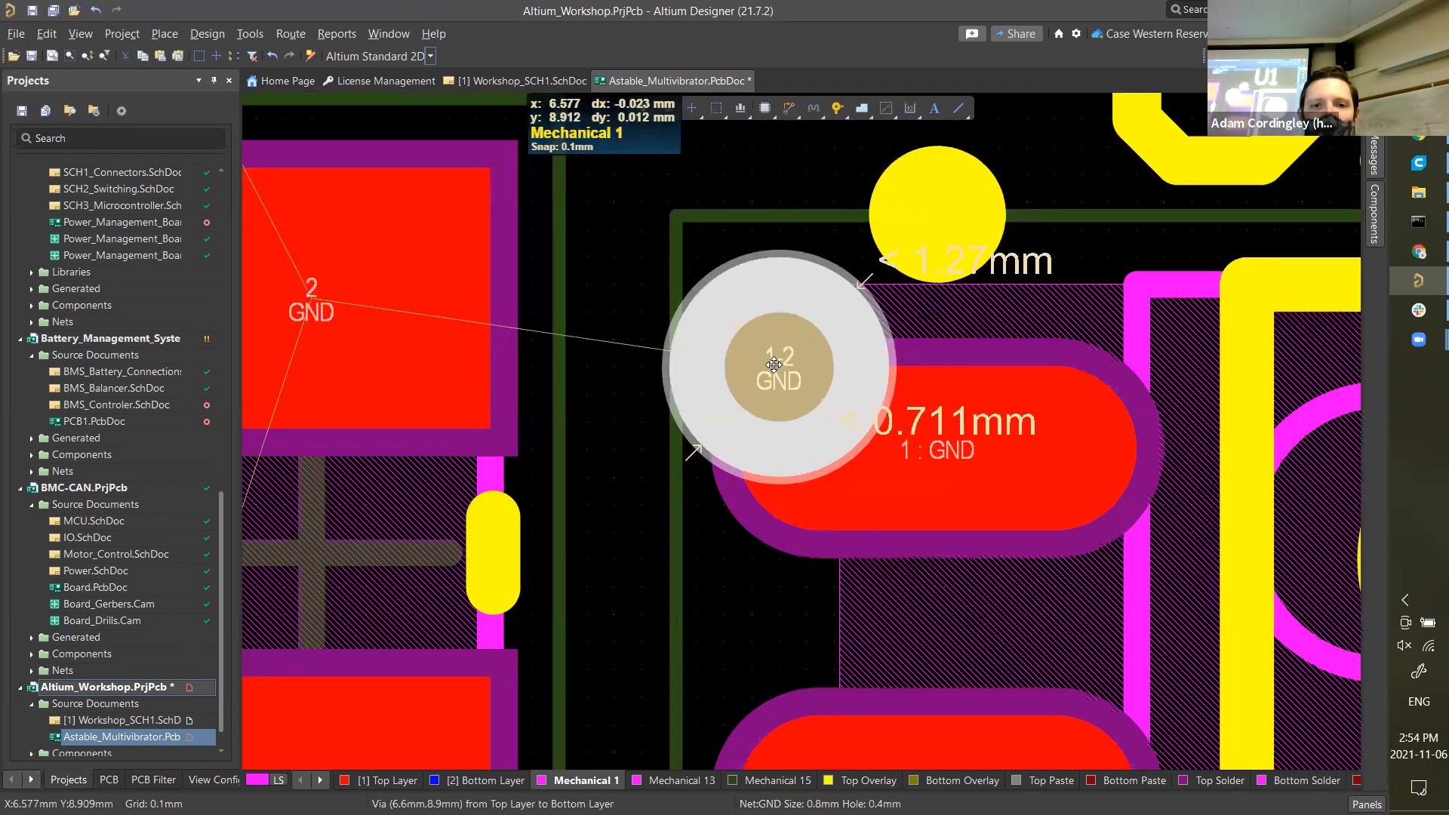
ctrl+scroll(774, 365, down, 3)
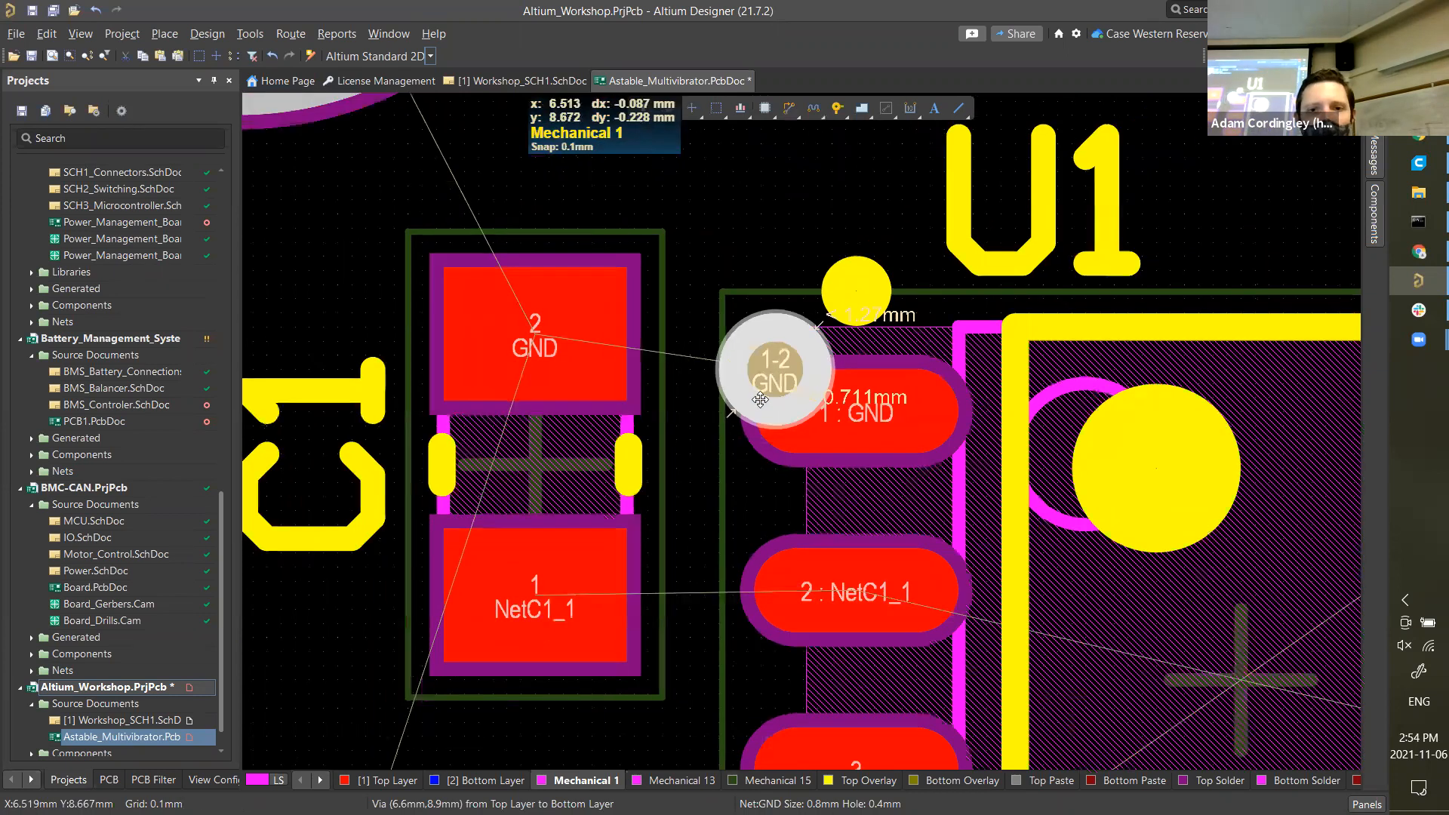
ctrl+scroll(760, 400, down, 2)
drag(763, 399, 730, 336)
ctrl+scroll(744, 249, down, 4)
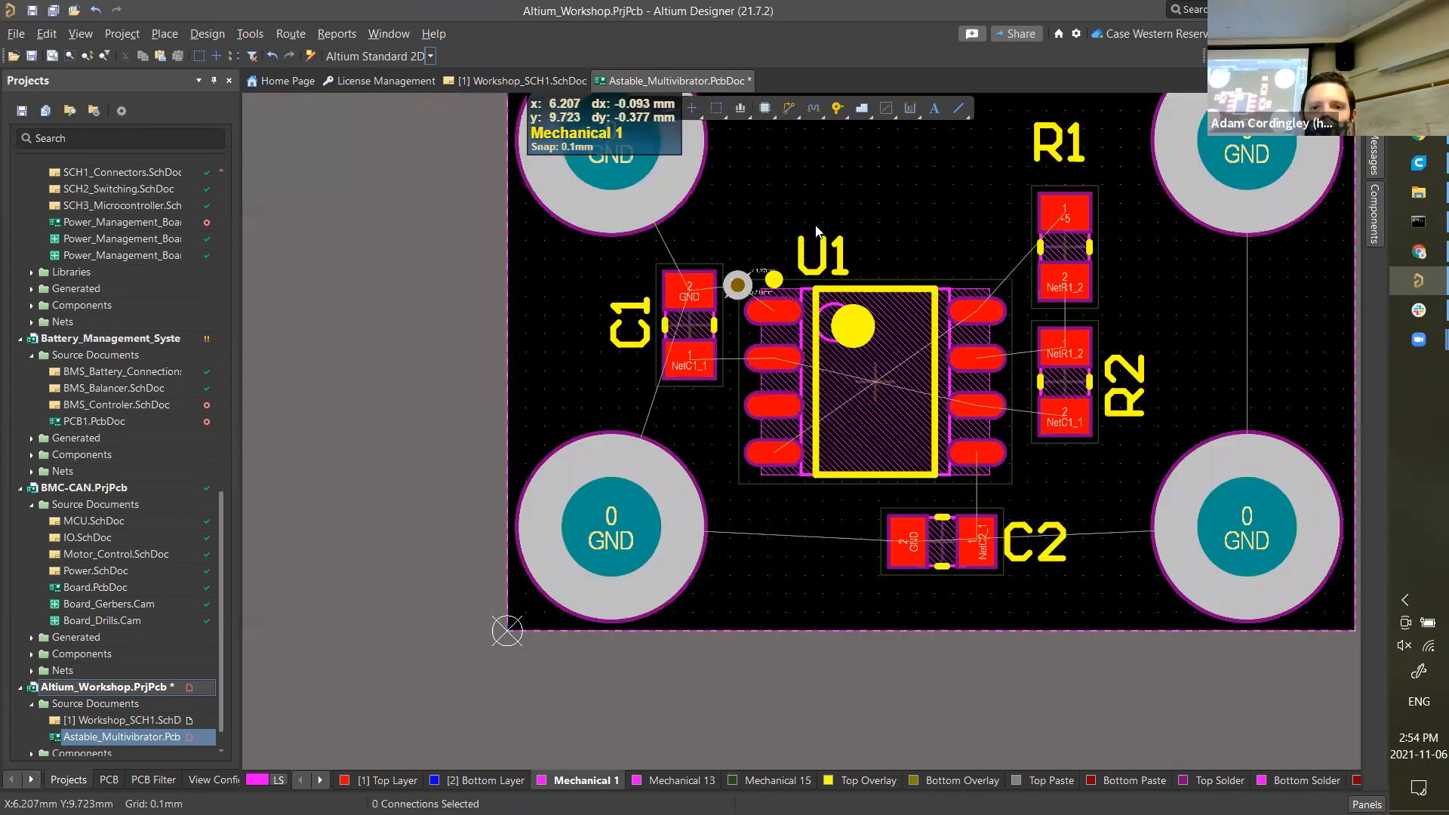
- Interactively route NetC1_1 on the Top Layer from U1 pin 2 to C1 pad 1 with a 0.25 mm track width
scroll(817, 231, up, 1)
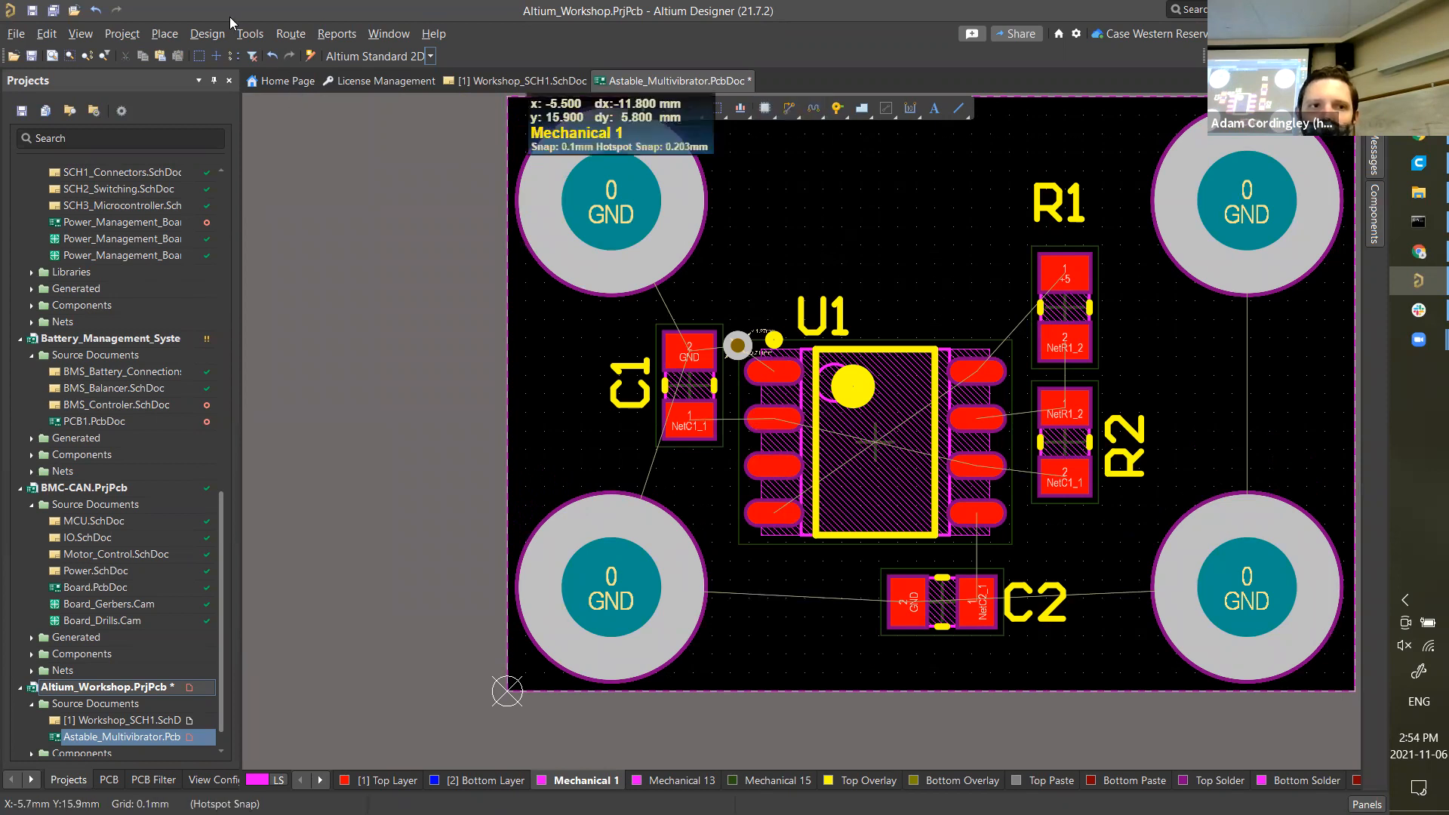
click(291, 34)
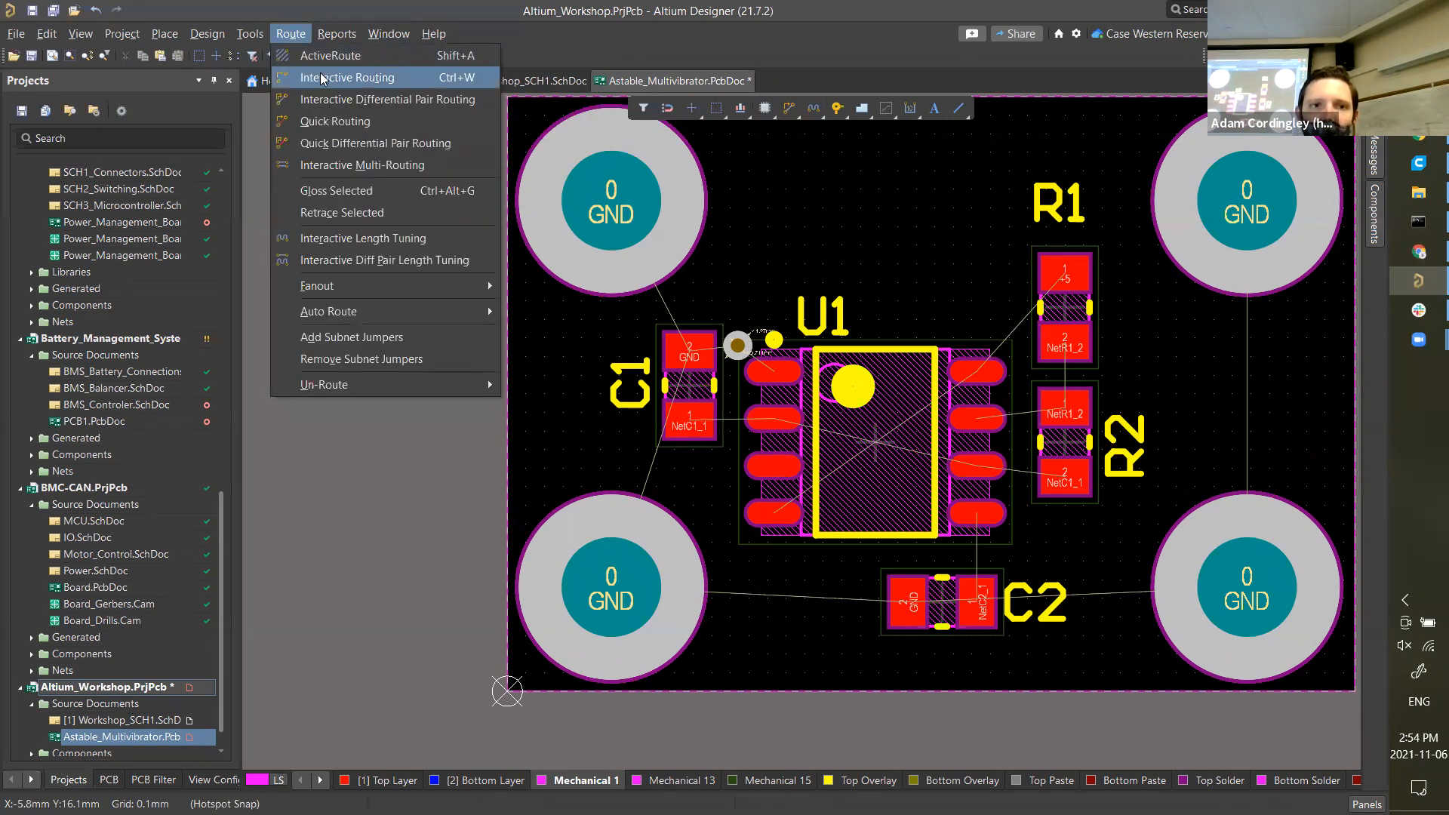
click(323, 79)
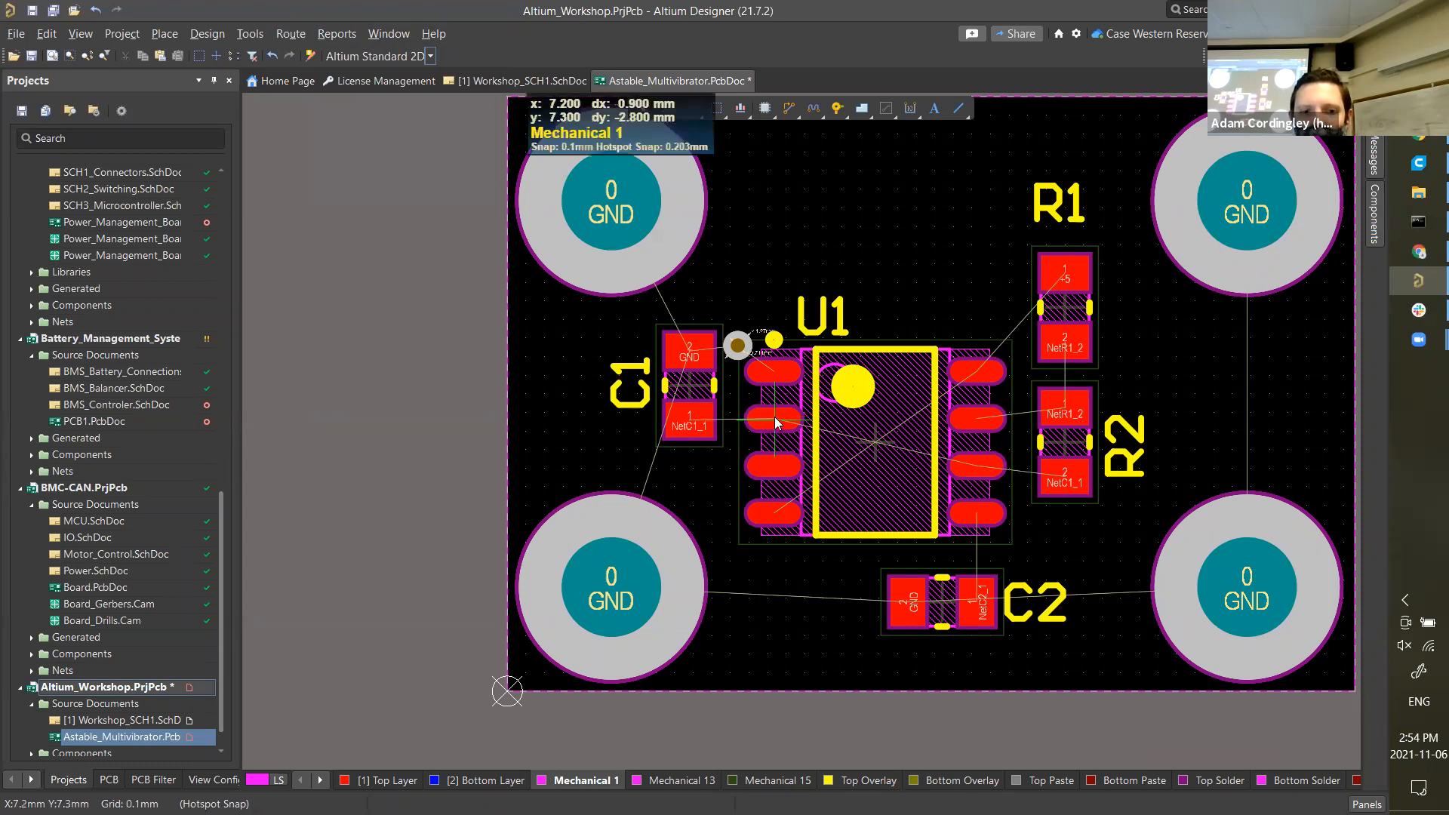
click(378, 783)
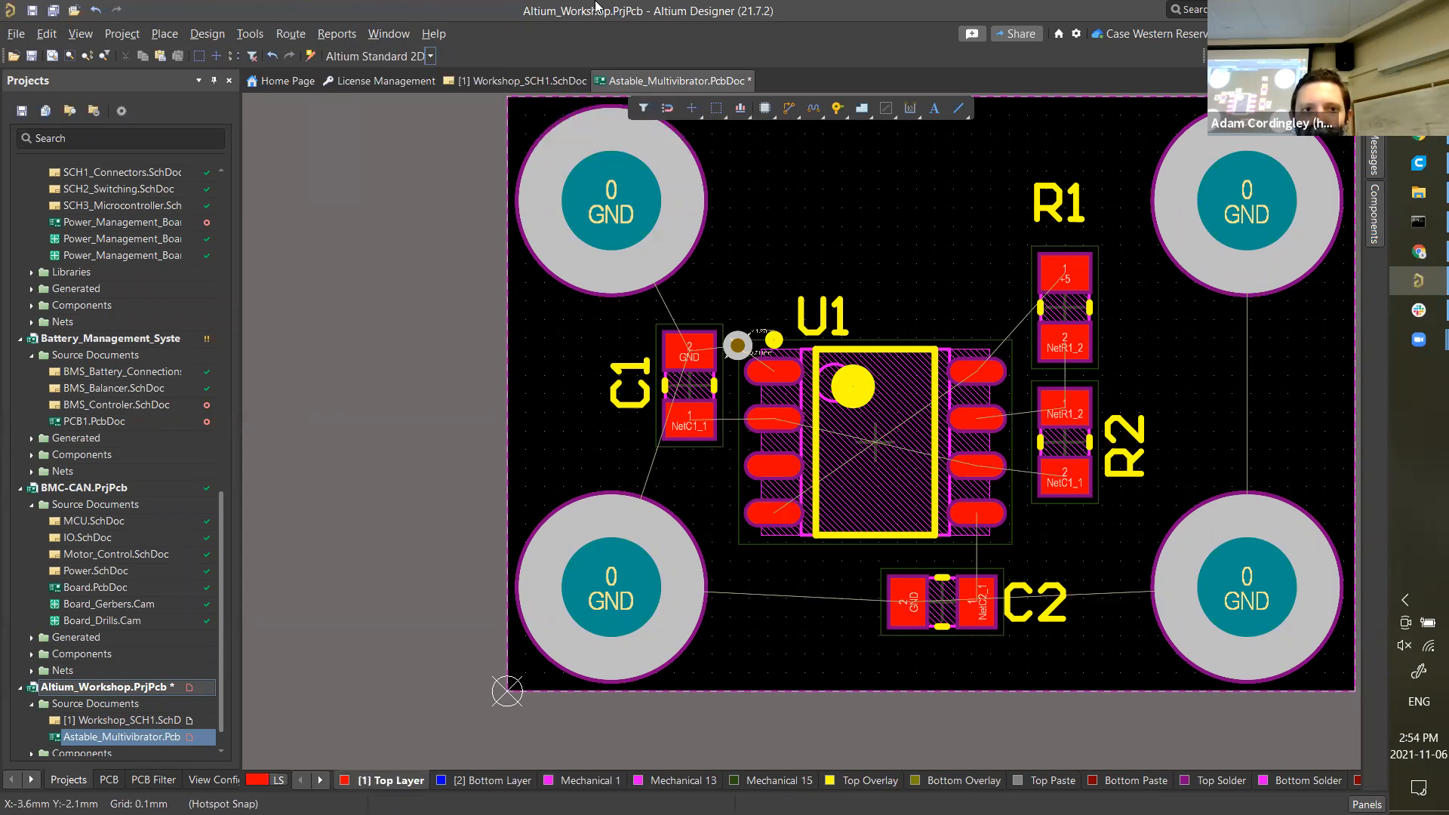
click(291, 33)
click(351, 78)
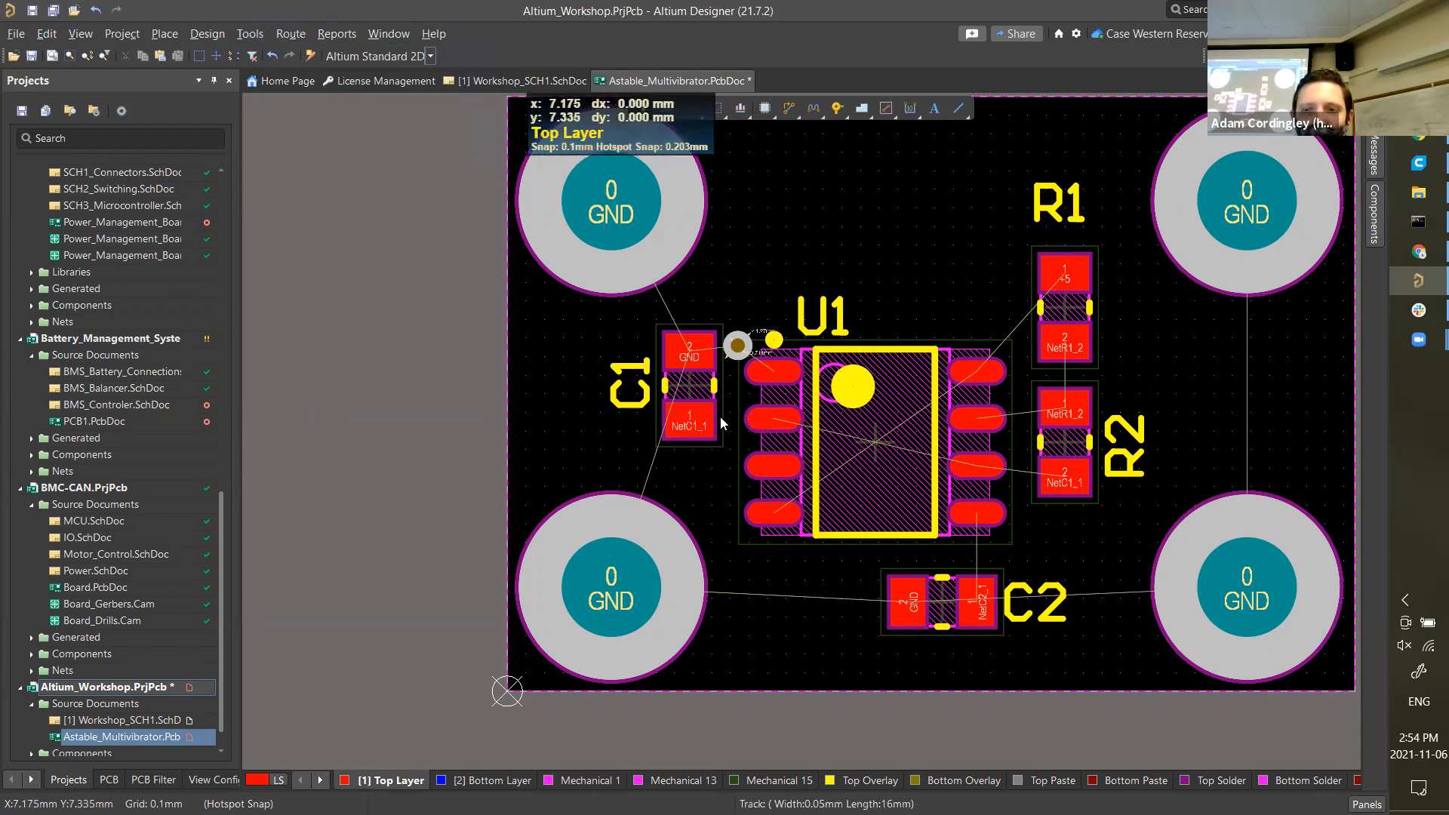
click(754, 424)
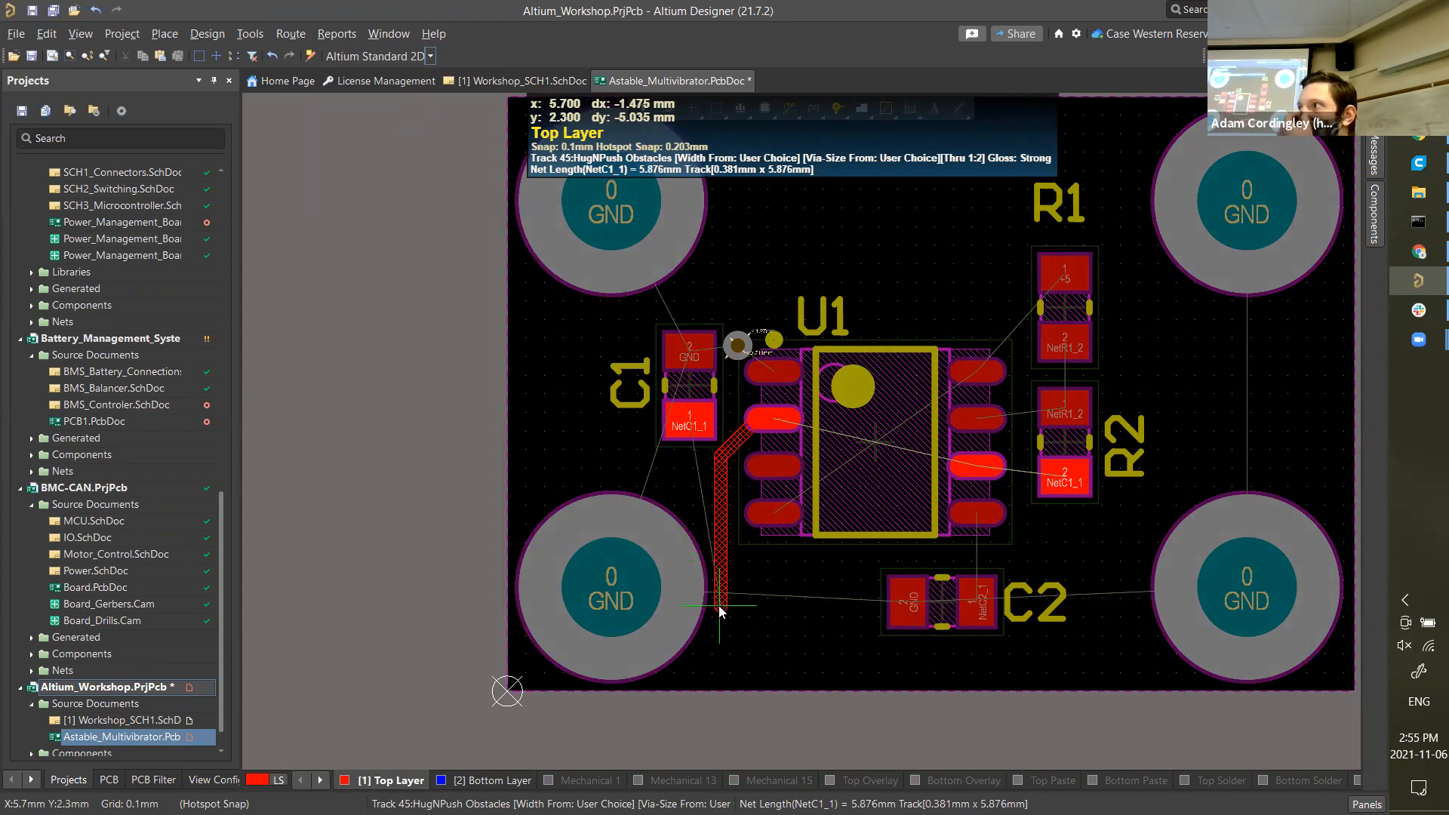
key(Tab)
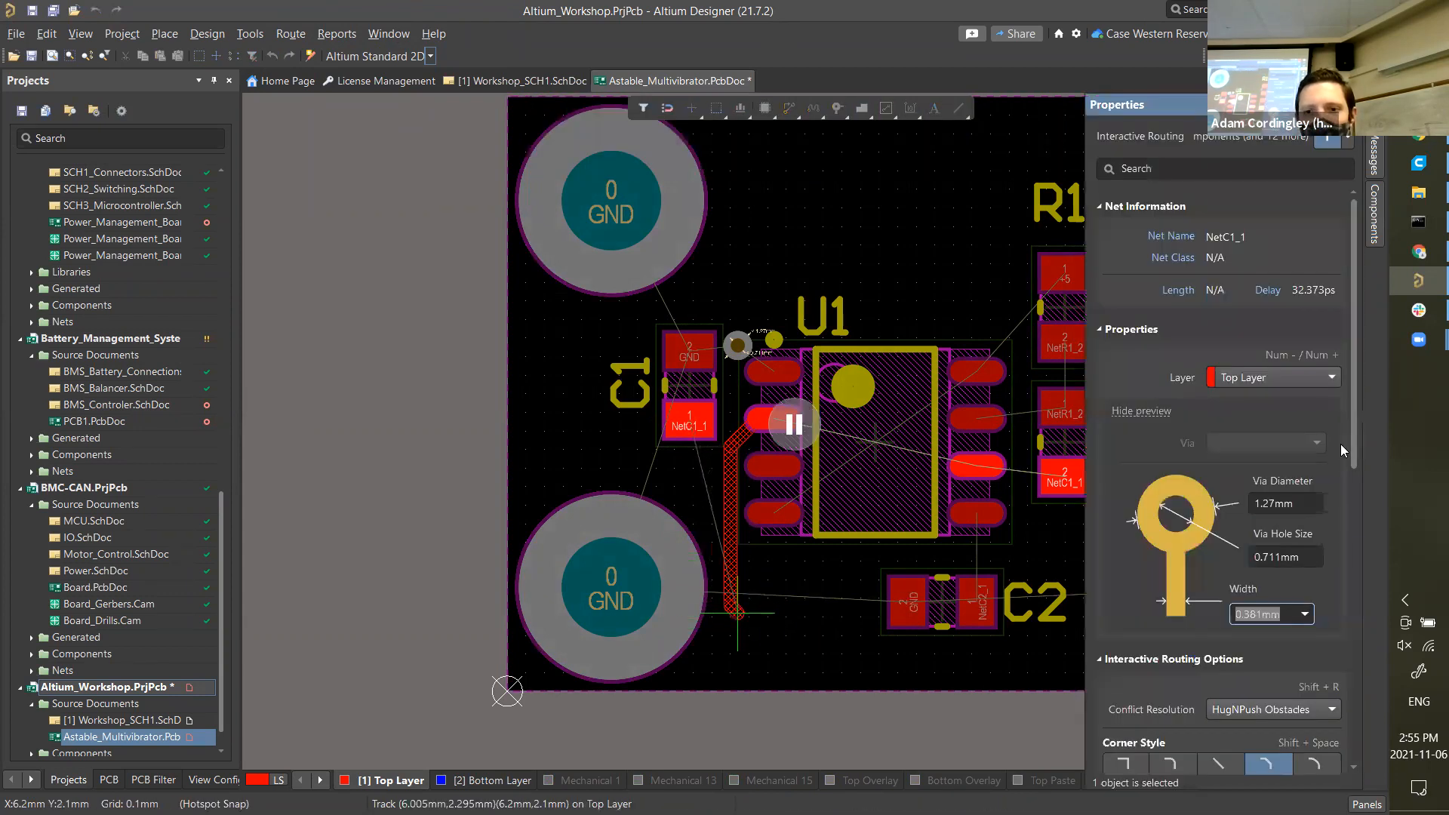
text(0.25)
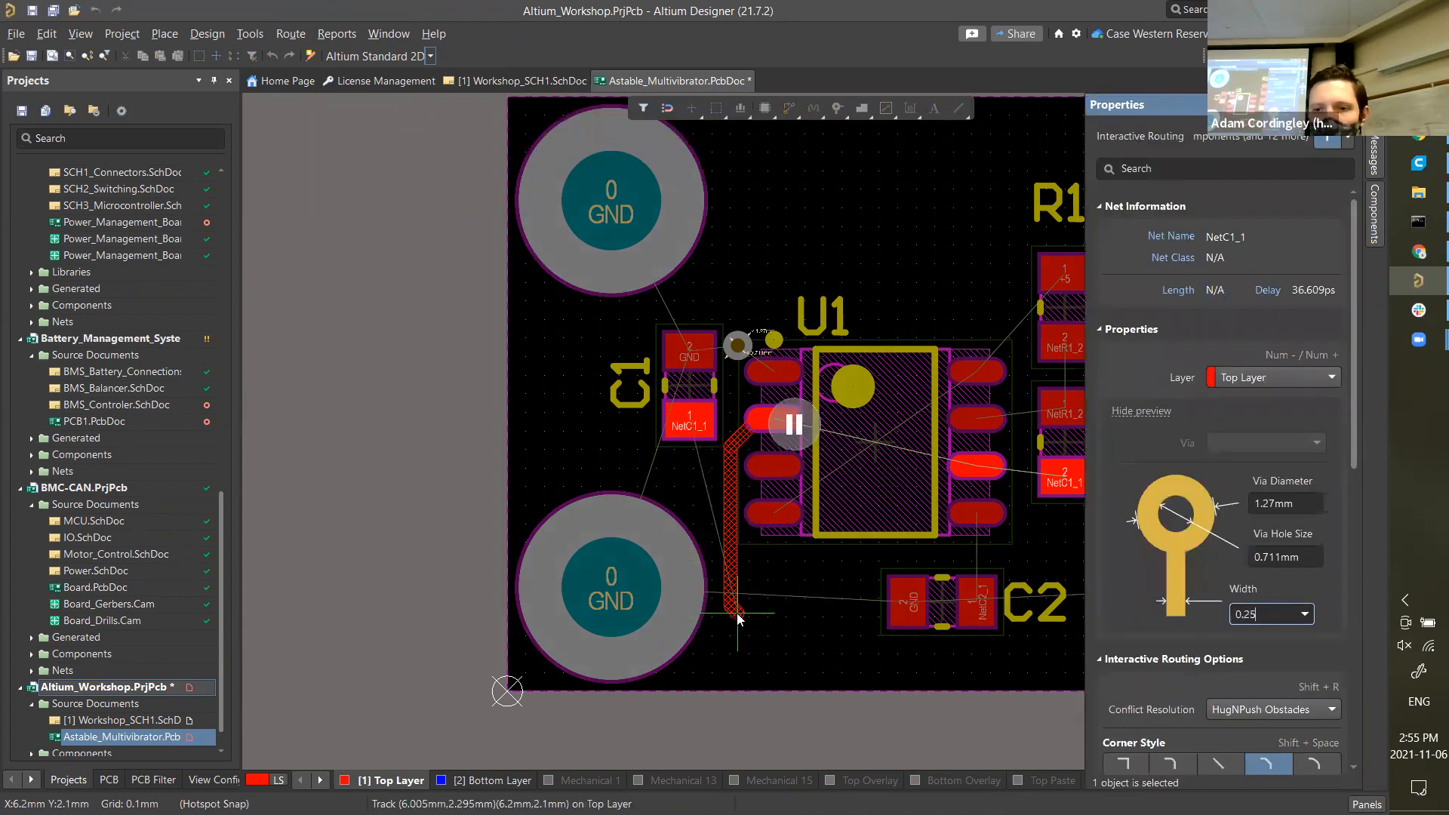
key(Return)
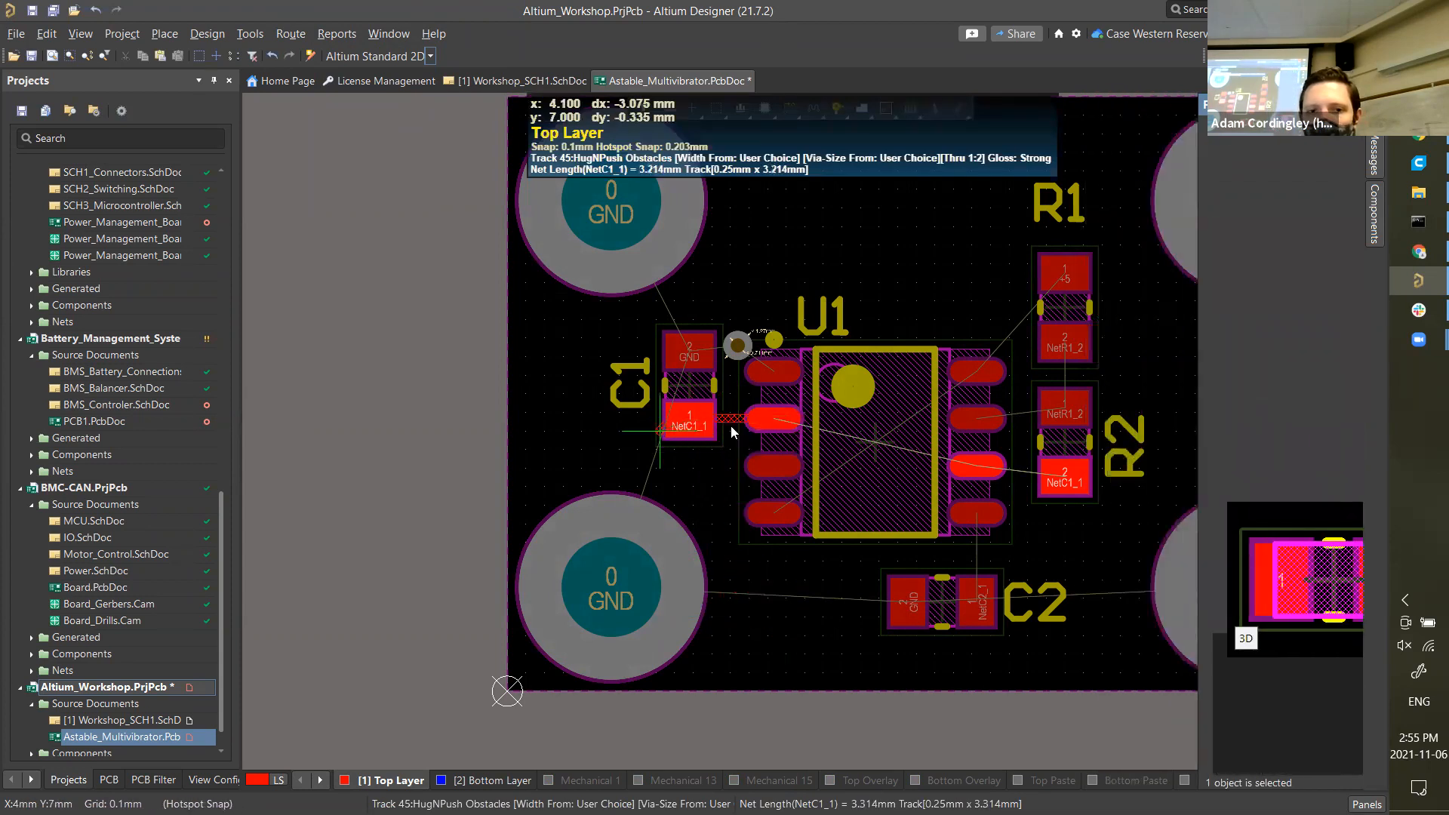
click(689, 425)
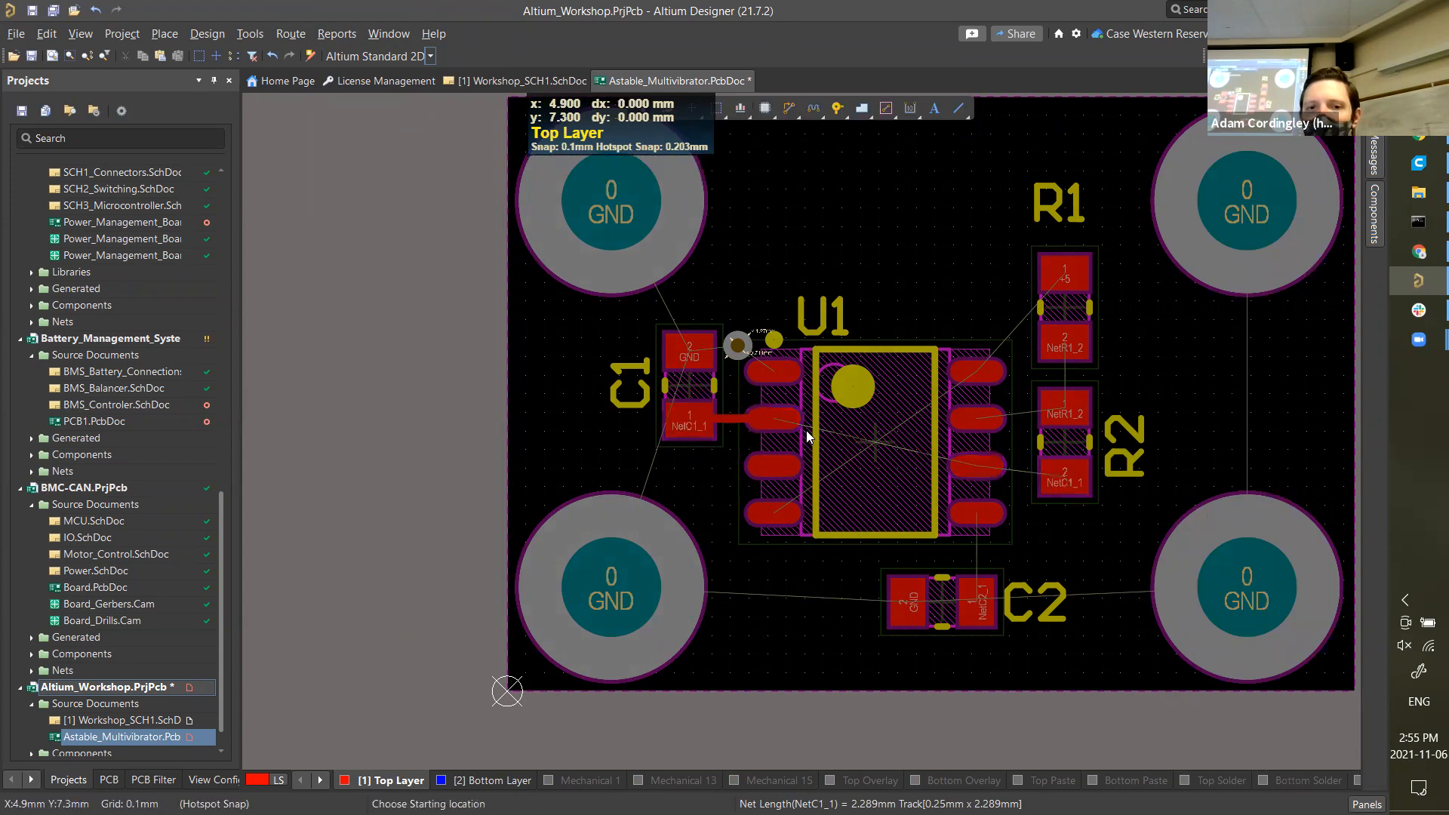
- Route NetC1_1 from U1 pin 2 beneath the chip to pin 6 and on to R2 pad 2
click(975, 466)
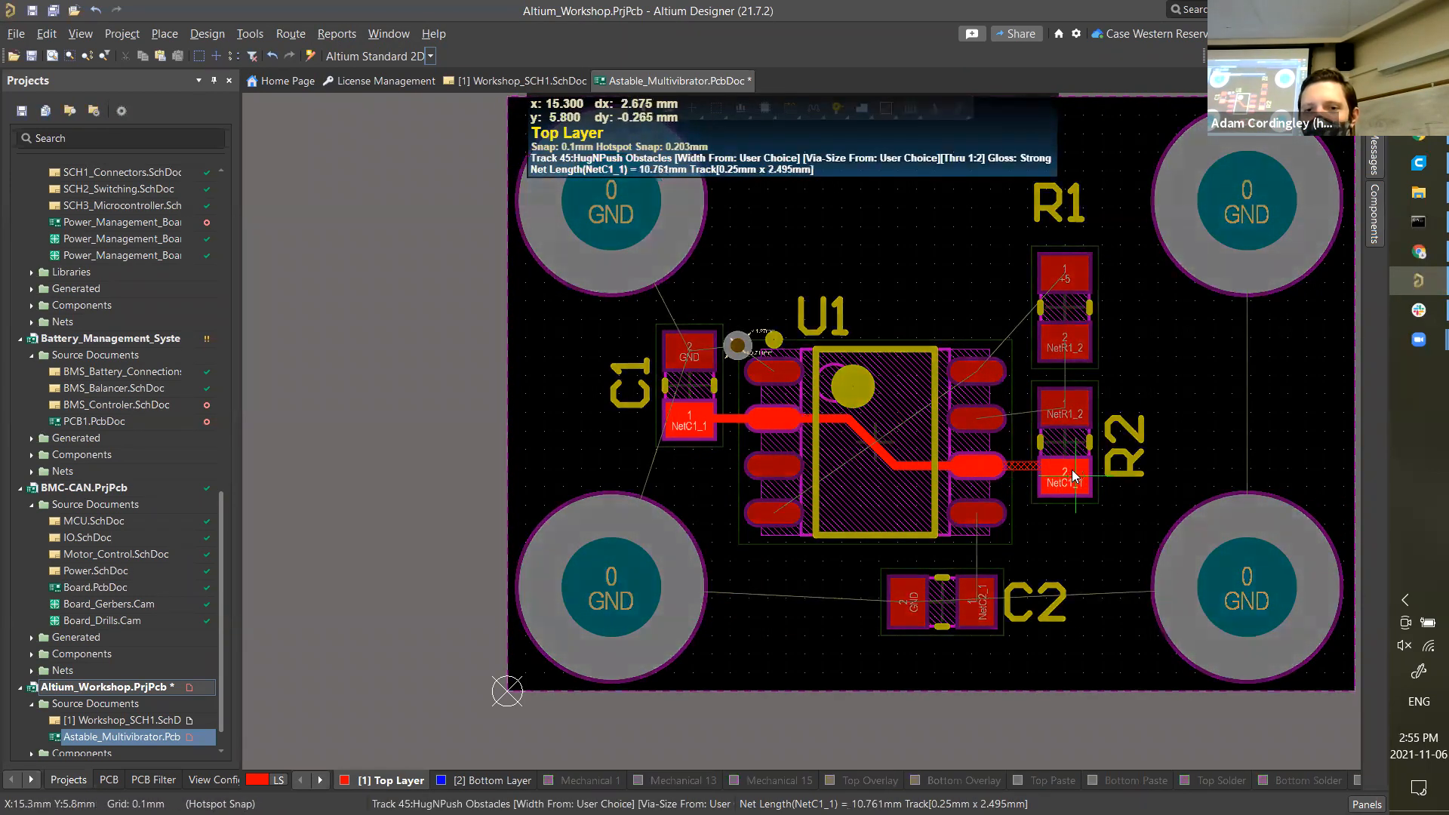
click(1061, 480)
- Route NetR1_2 from U1 pin 7 to R2 pad 1 and on to R1 pad 2, and save the board
click(978, 418)
click(1064, 412)
click(1060, 412)
click(1062, 339)
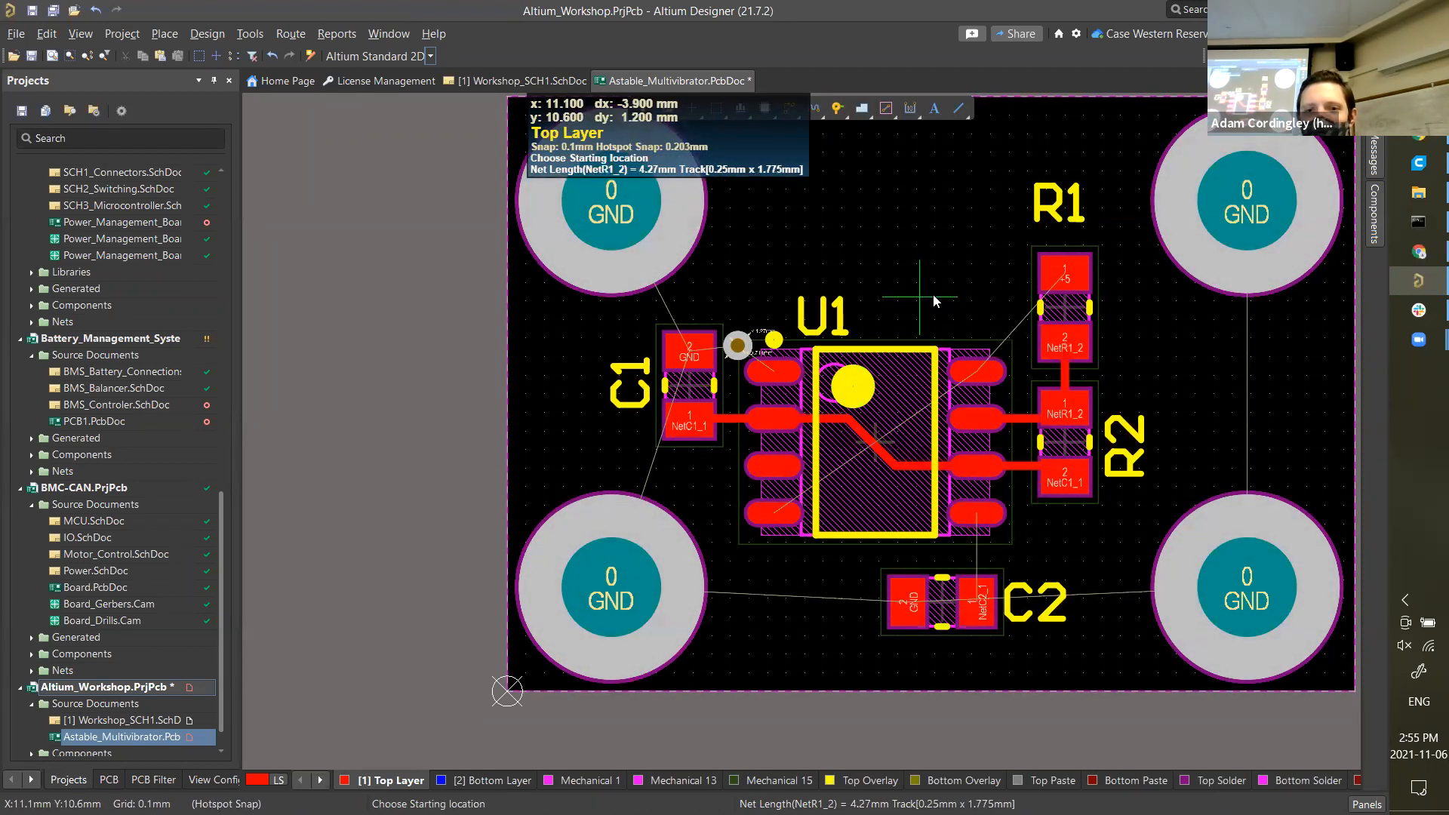
key(Escape)
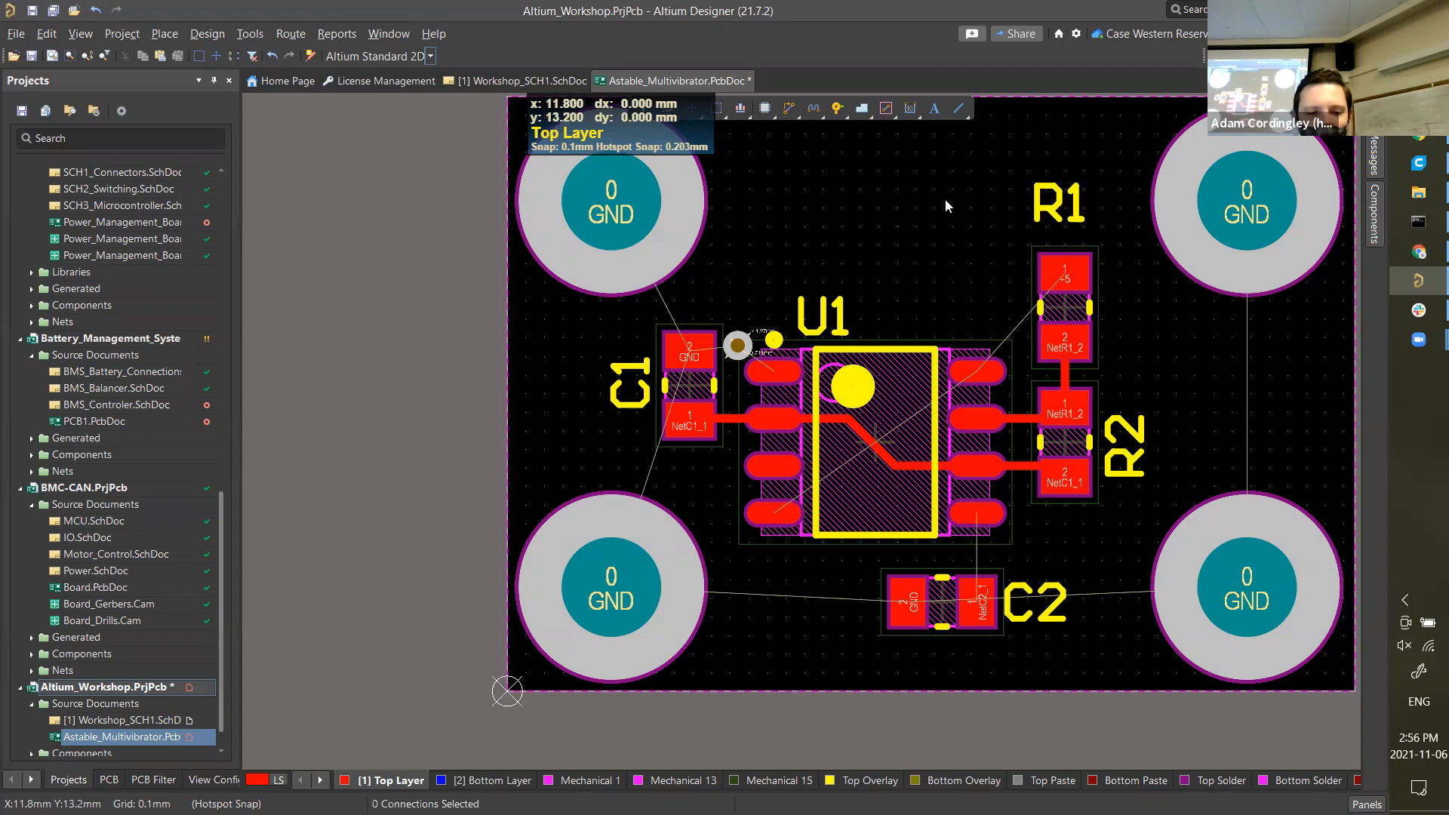
key(ctrl+s)
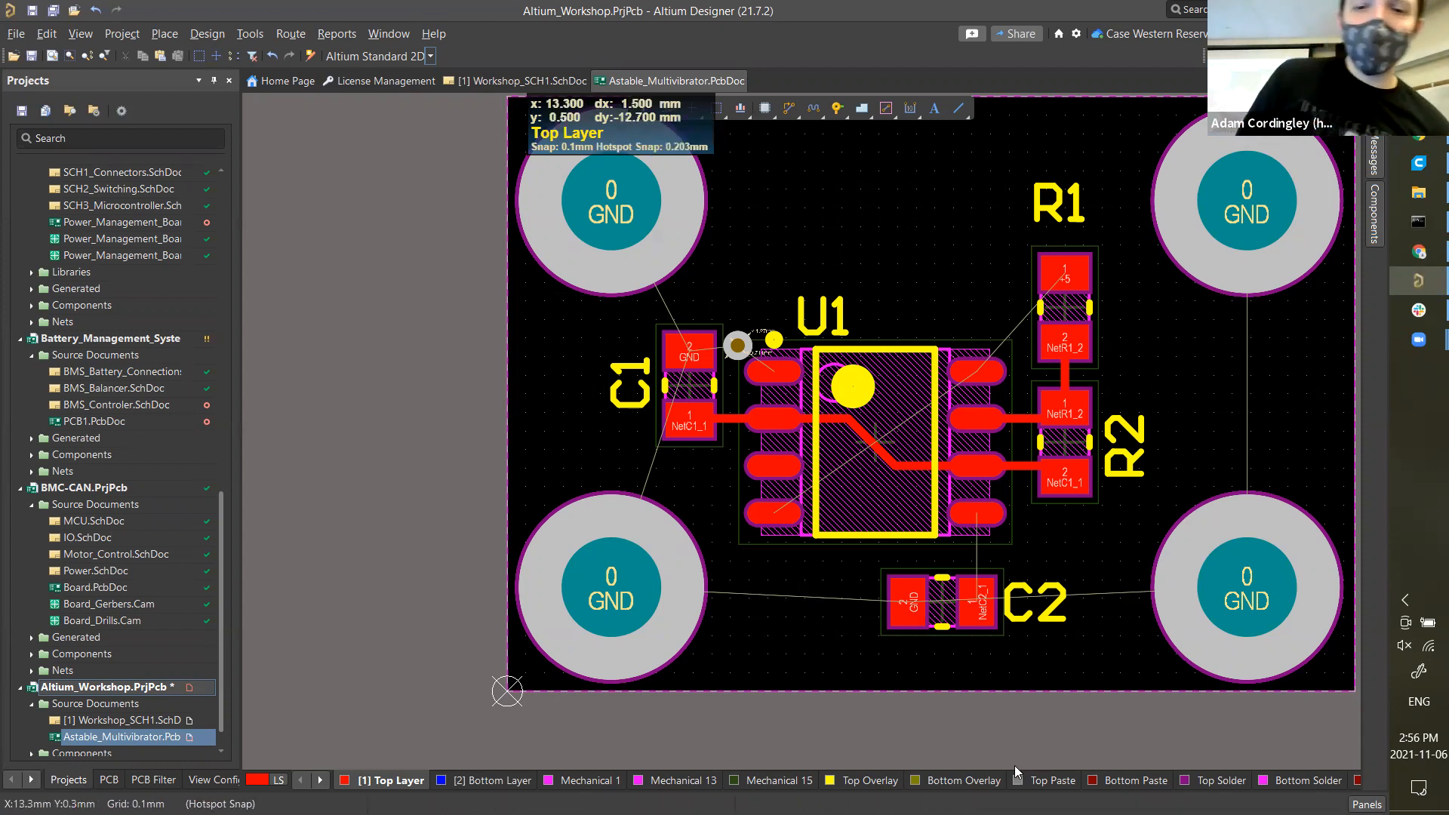